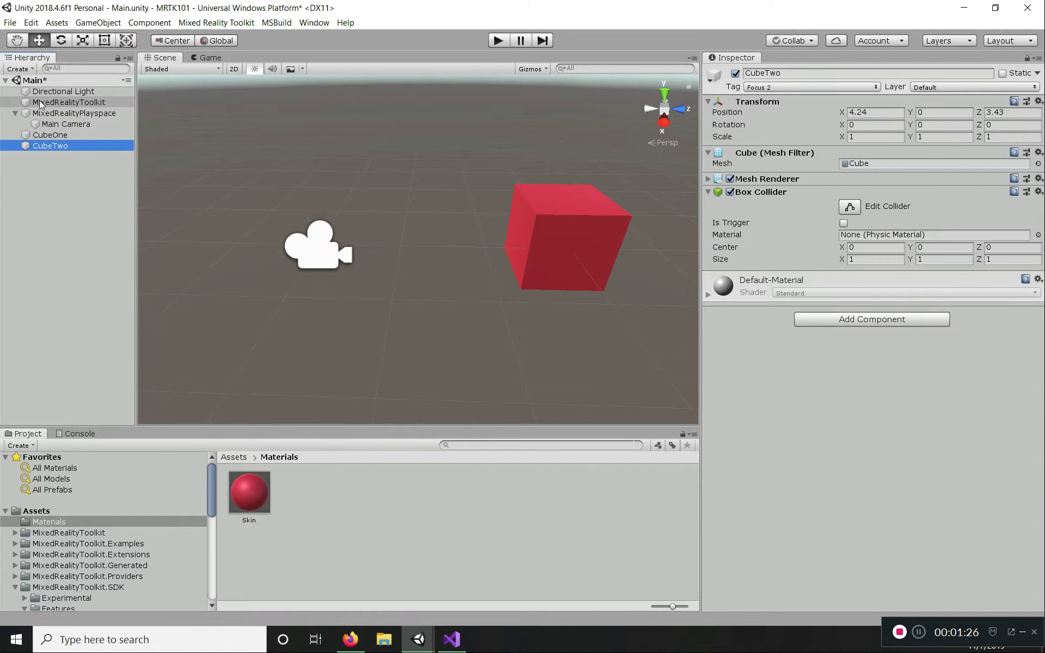
# - Open the MixedRealityToolkit input profile and locate the GrabPointer and PokePointer prefabs in its pointer options
pyautogui.click(39, 102)
pyautogui.click(741, 313)
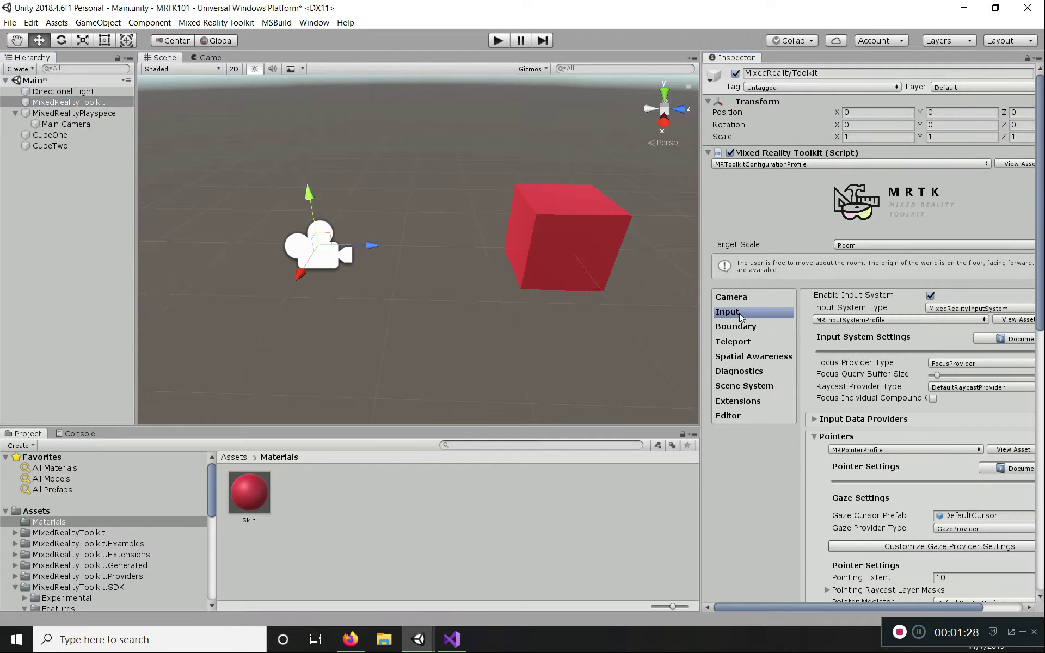
pyautogui.scroll(-10, 889, 450)
pyautogui.scroll(-2, 886, 455)
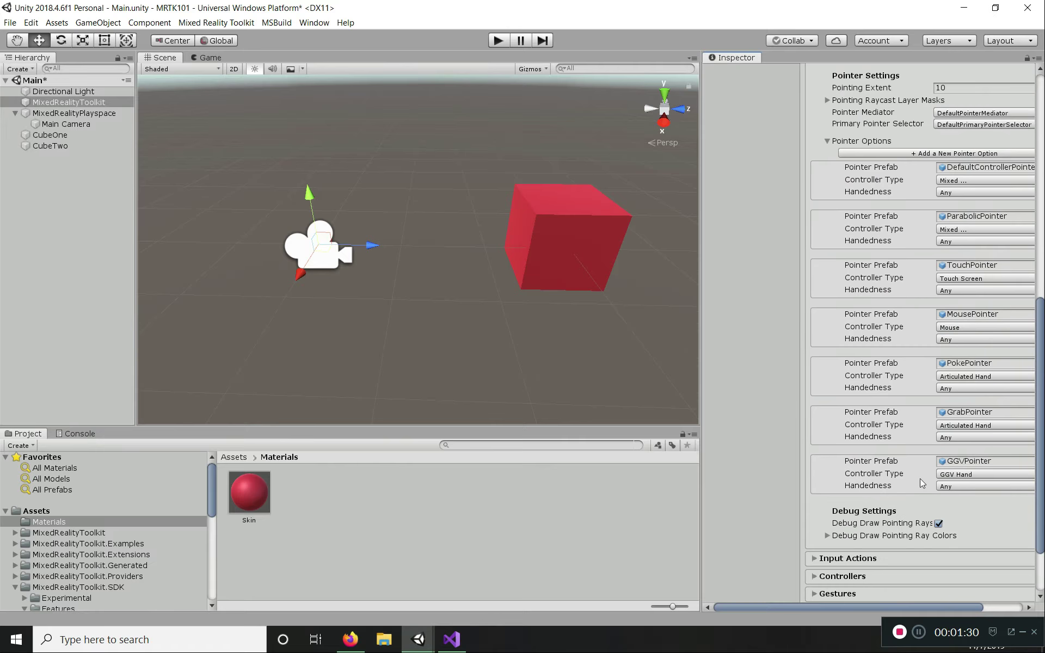
pyautogui.click(961, 414)
pyautogui.click(972, 367)
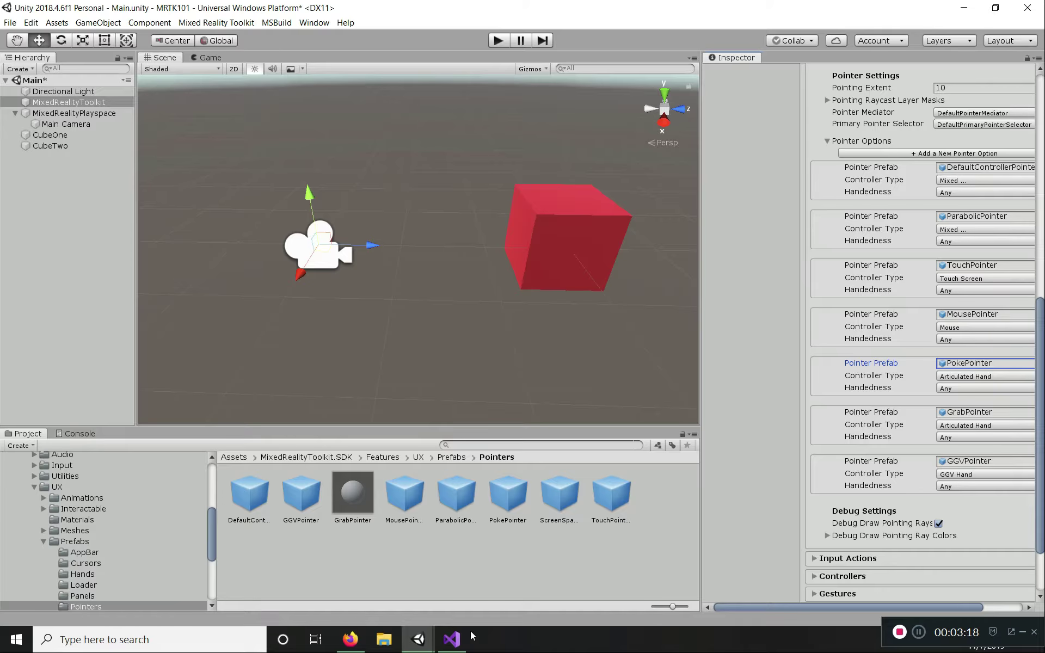
# - Switch to Visual Studio and examine FindClosestTouchableForLayerMask in PokePointer.cs, including the OverlapSphereNonAlloc query, queryBuffer and BaseNearInteractionTouchable lookup
pyautogui.click(452, 640)
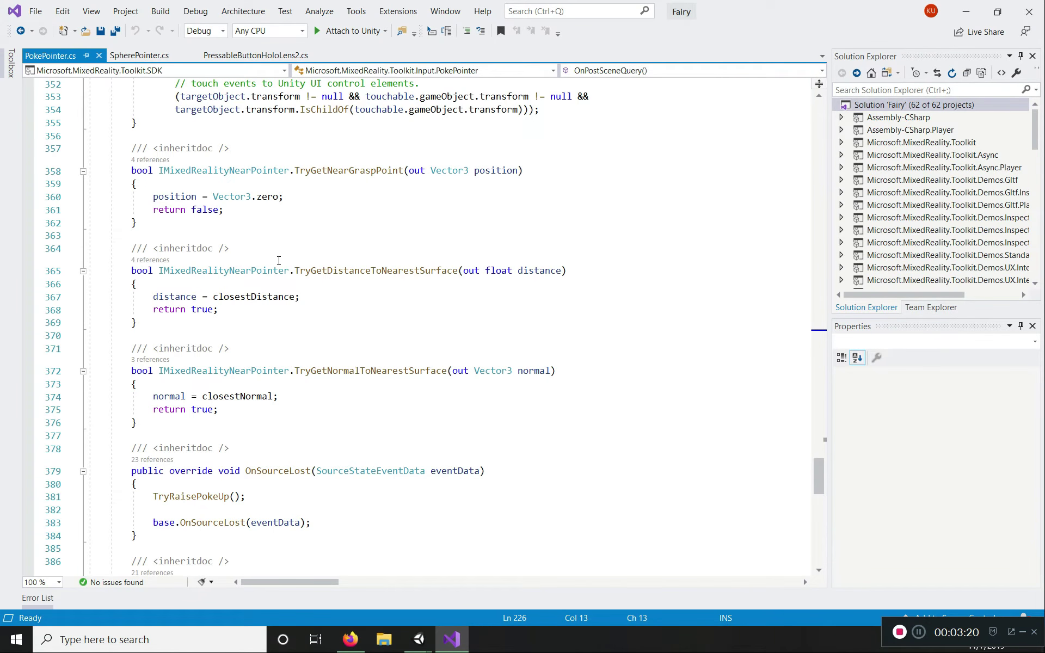
pyautogui.scroll(1, 278, 260)
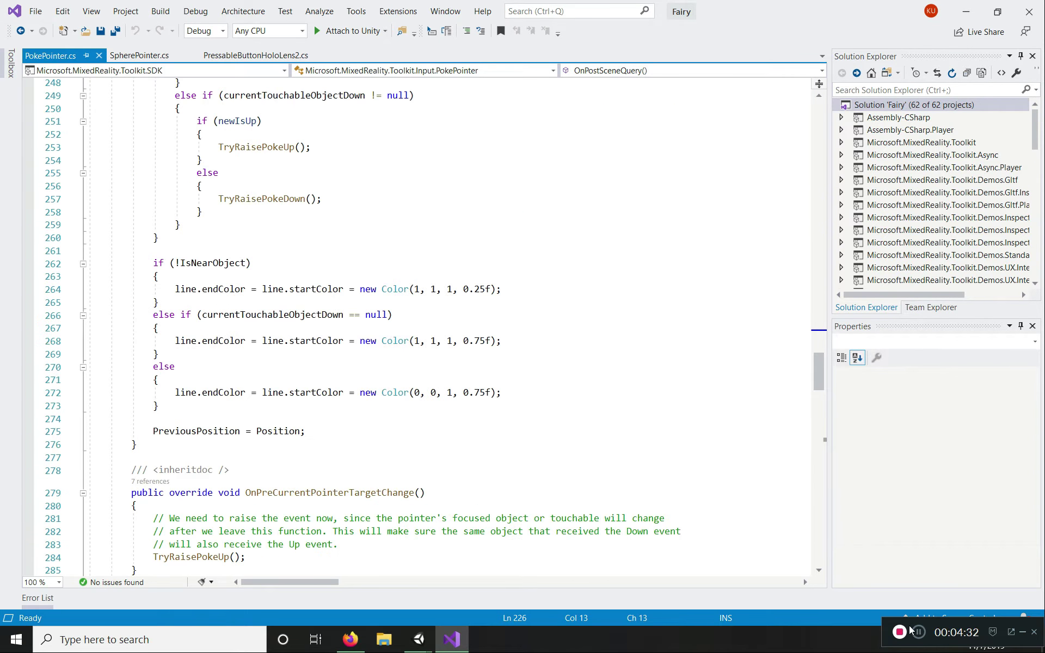
pyautogui.scroll(20, 437, 438)
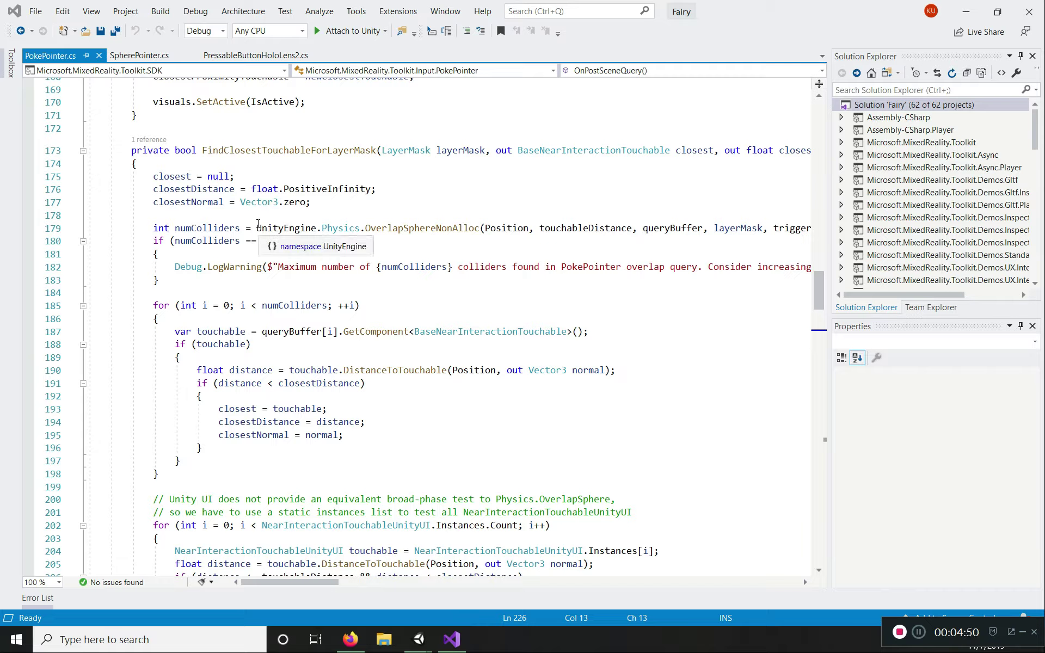
pyautogui.click(153, 228)
pyautogui.moveTo(153, 228); pyautogui.dragTo(454, 228)
pyautogui.click(453, 228)
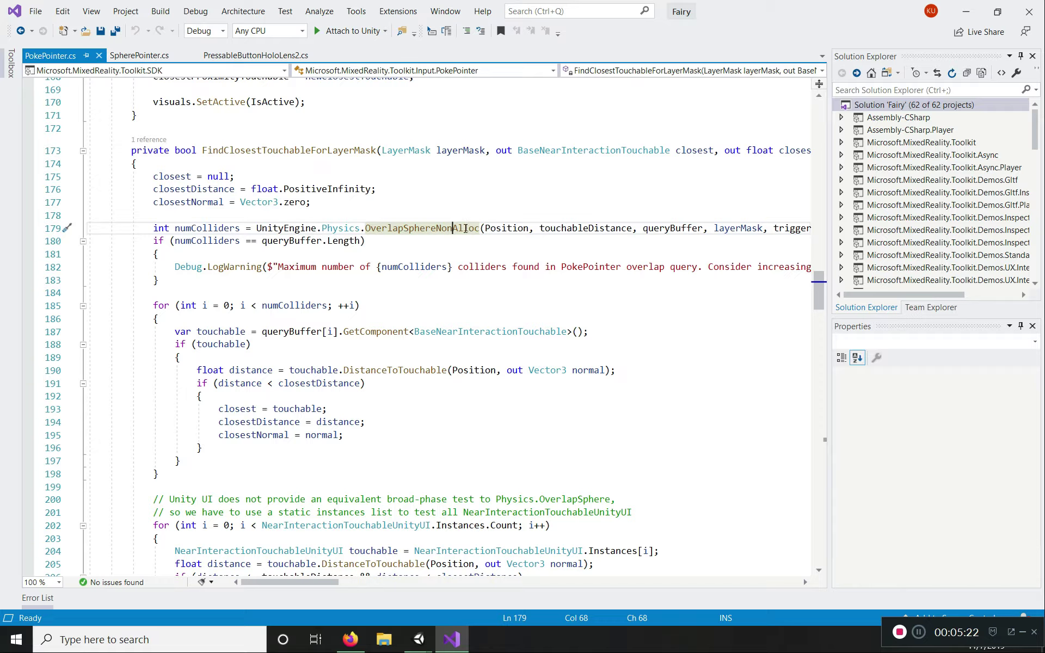
pyautogui.click(675, 228)
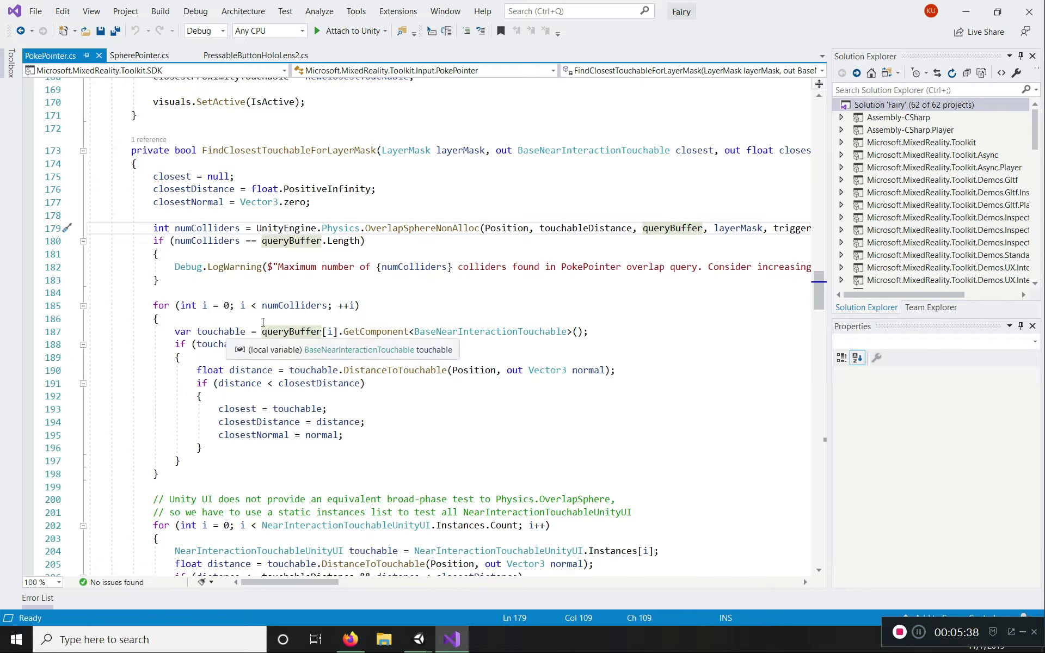
pyautogui.scroll(-1, 316, 257)
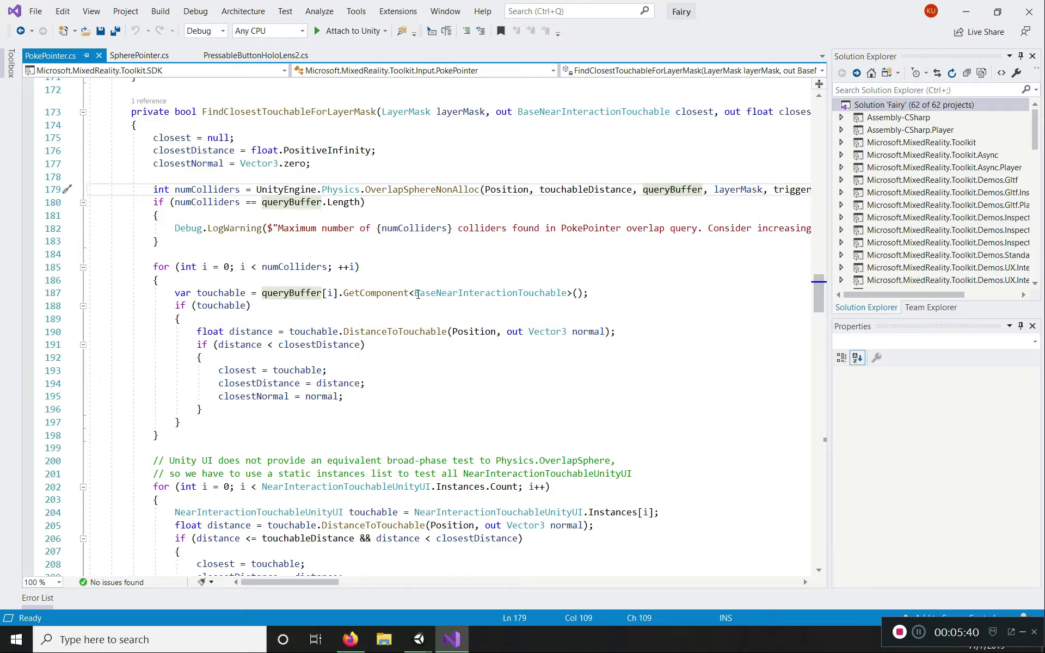
pyautogui.doubleClick(446, 295)
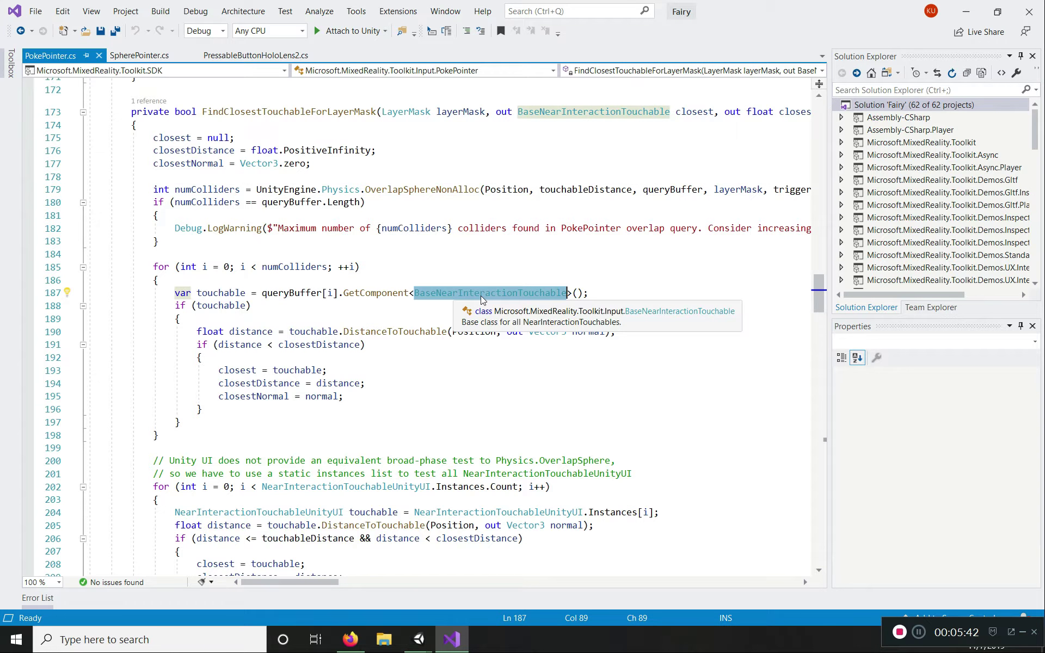
pyautogui.click(457, 266)
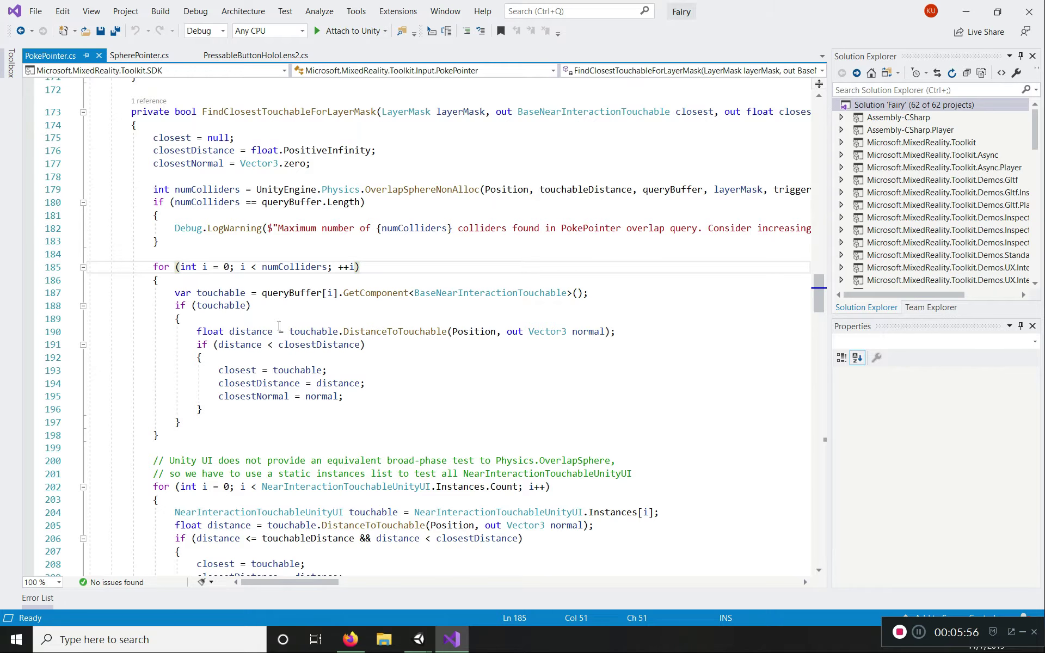
# - Review how PokePointer.cs picks the closest touchable and builds the pointer ray in OnPreSceneQuery
pyautogui.scroll(-1, 245, 354)
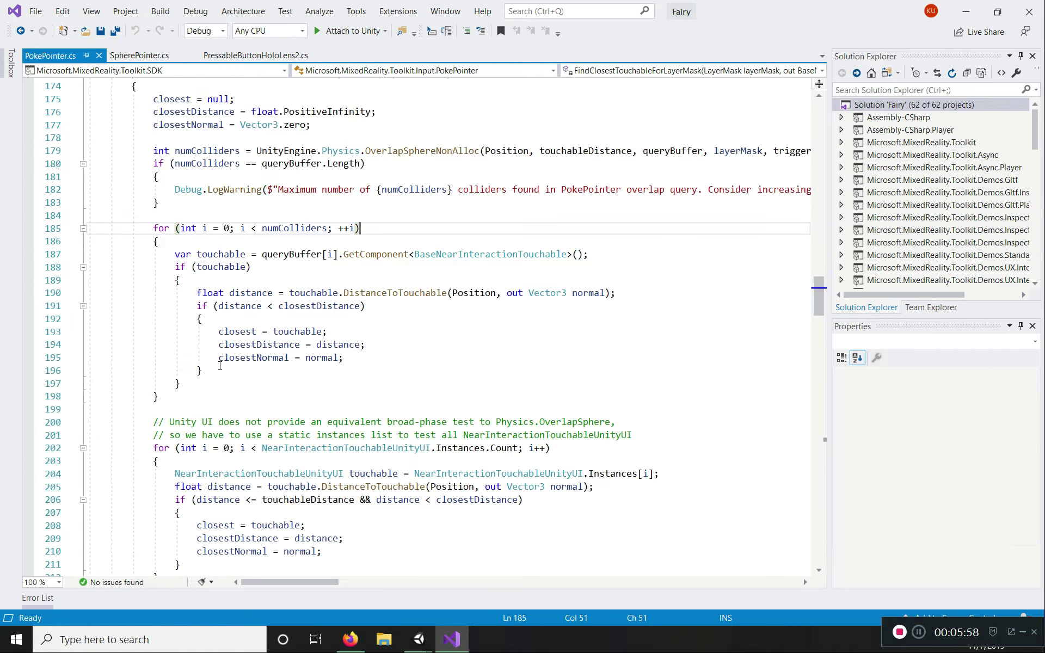
pyautogui.scroll(-3, 239, 352)
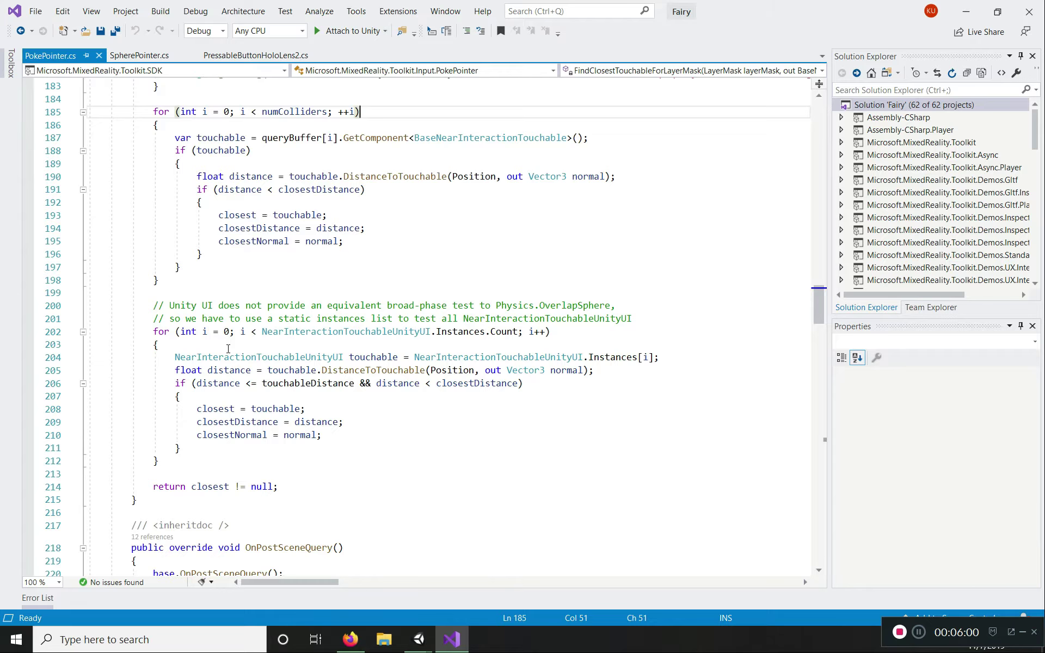
pyautogui.scroll(-3, 229, 350)
pyautogui.scroll(7, 228, 350)
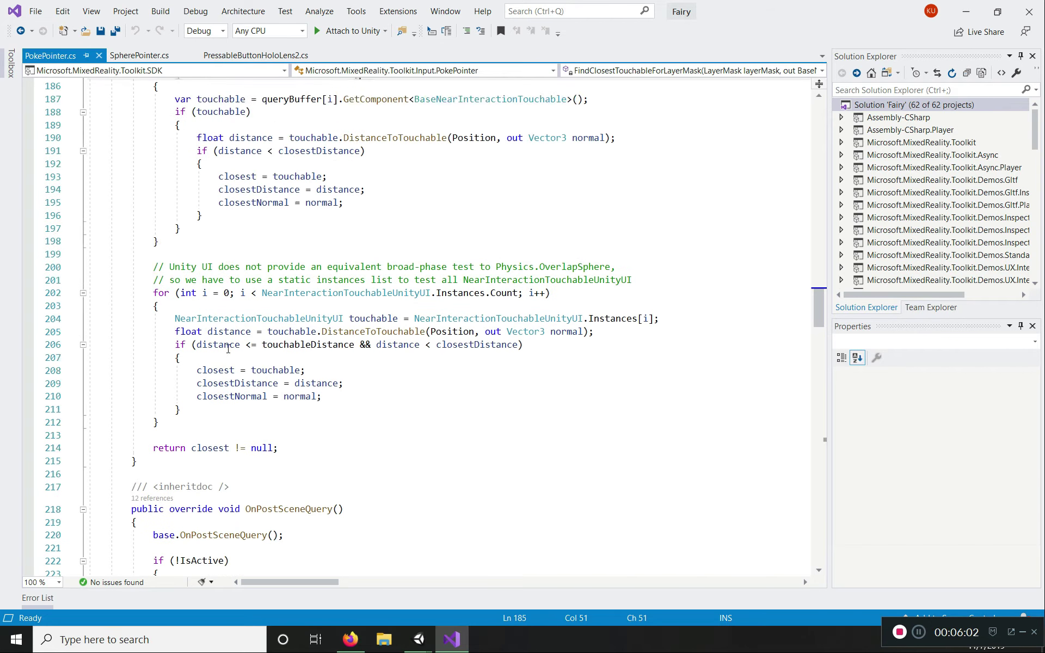
pyautogui.scroll(9, 228, 350)
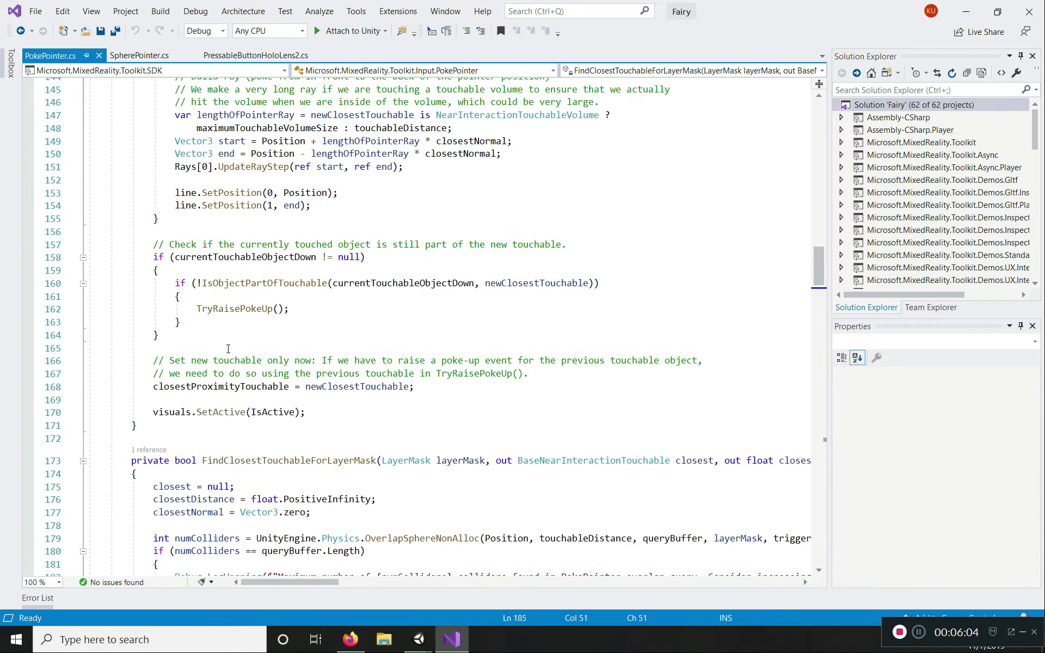
pyautogui.scroll(12, 228, 349)
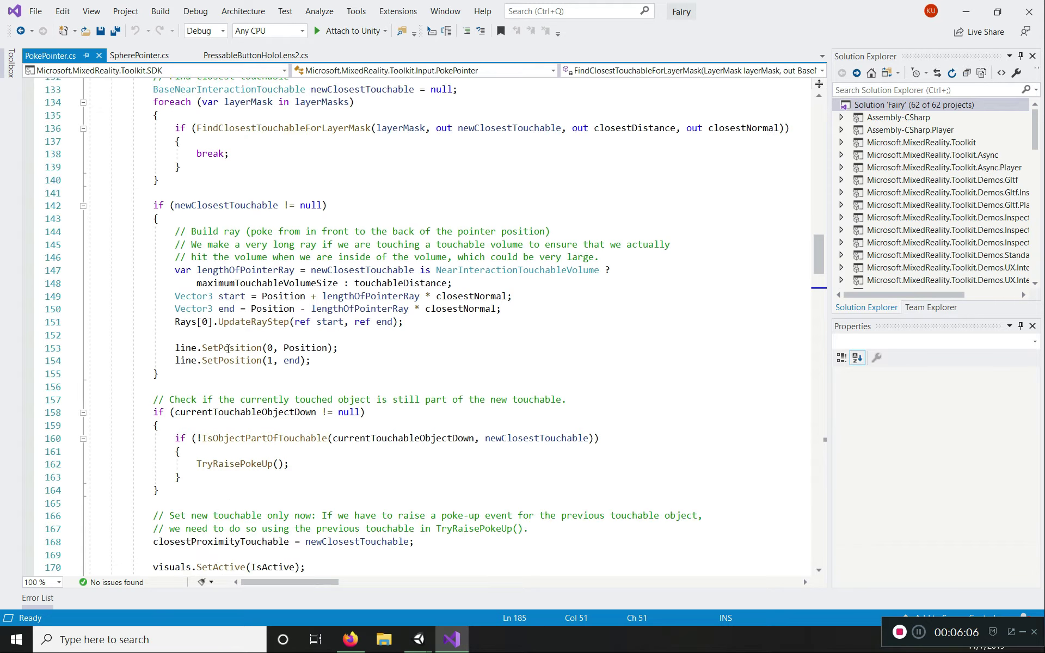
pyautogui.scroll(3, 228, 349)
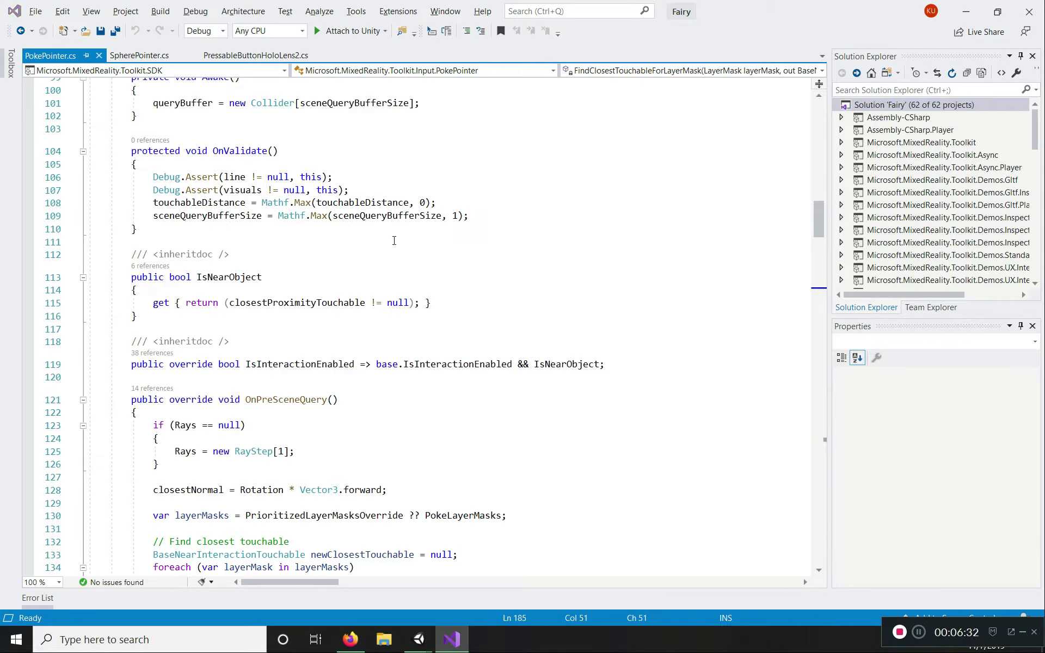
# - Switch to Unity and locate the GrabPointer prefab from the pointer options in the project
pyautogui.hotkey('alt', 'Tab')
pyautogui.click(963, 414)
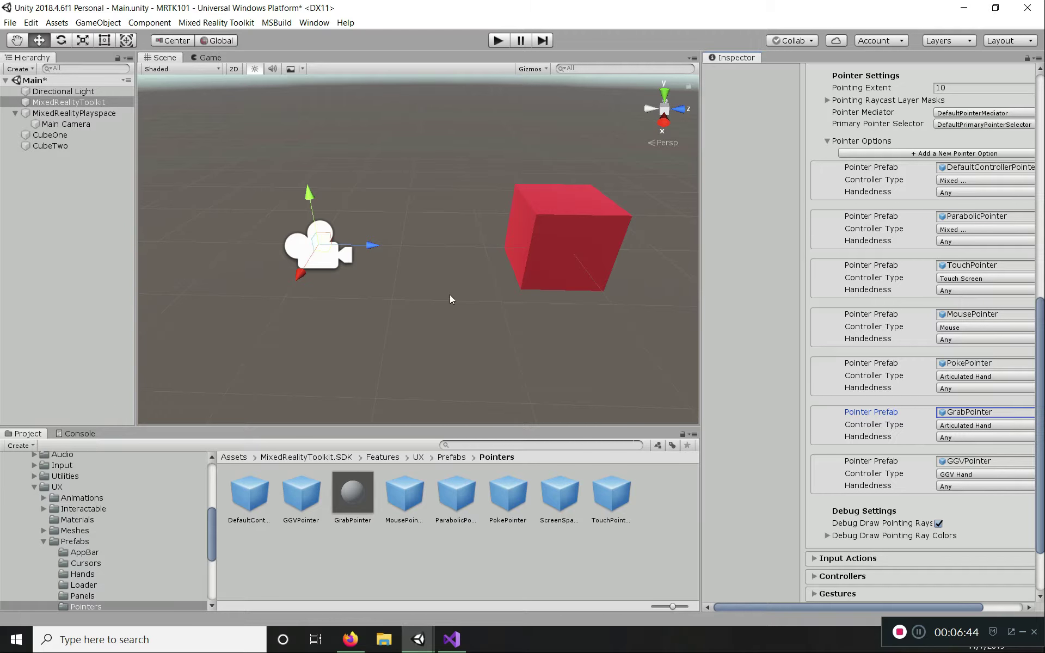
# - Switch to Visual Studio and read SpherePointer.cs from its class declaration through IsNearObject and IsInteractionEnabled to TryGetNearGraspPoint
pyautogui.hotkey('alt', 'Tab')
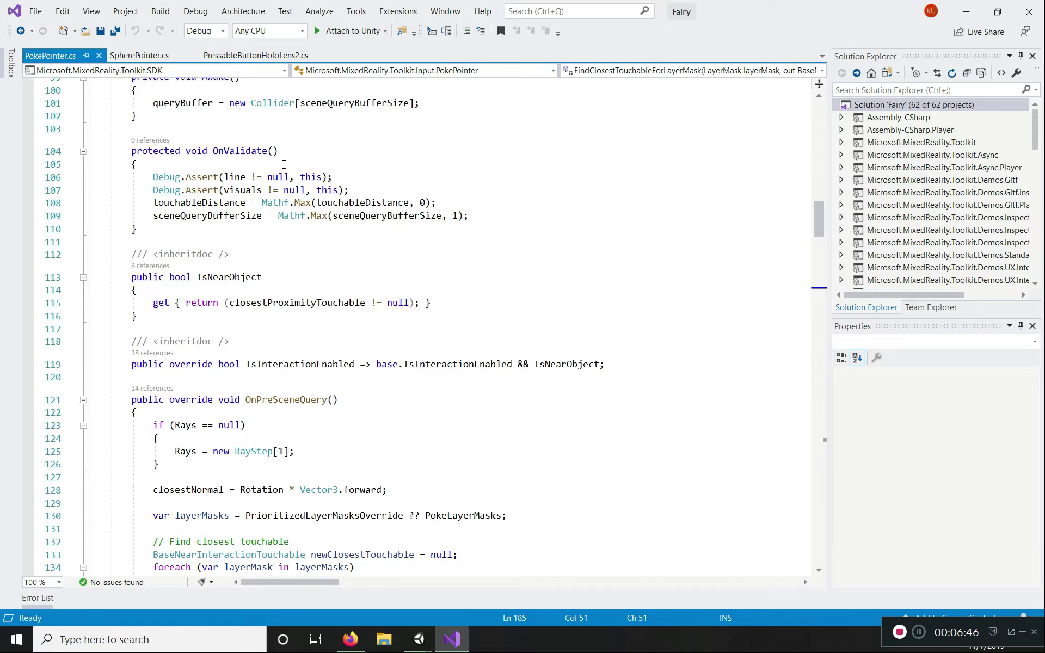
pyautogui.click(161, 56)
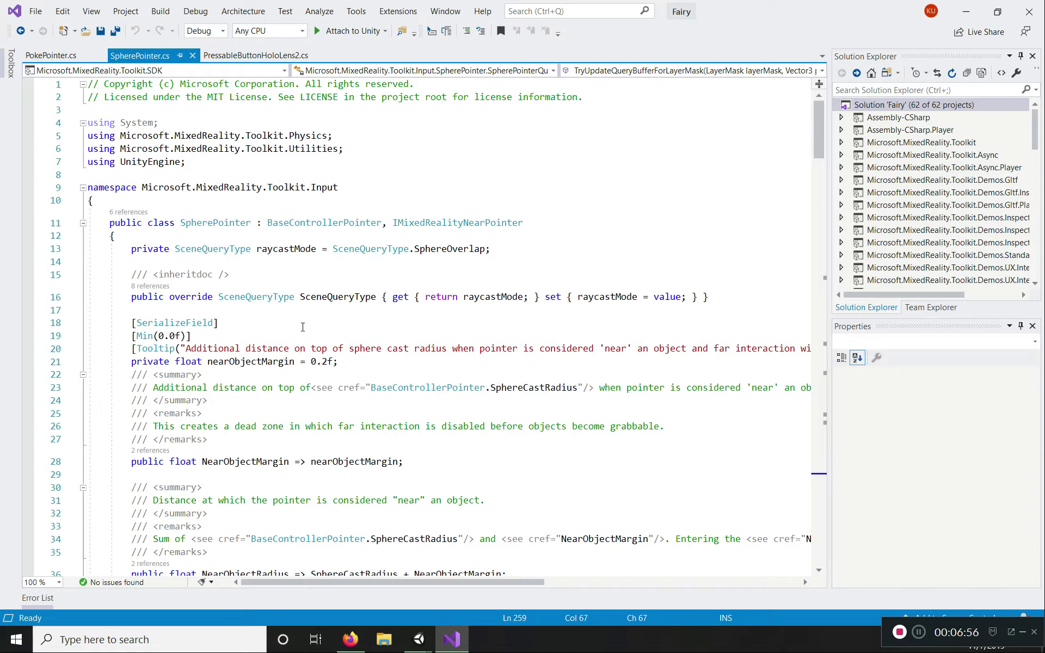
pyautogui.scroll(-7, 303, 327)
pyautogui.scroll(-18, 302, 326)
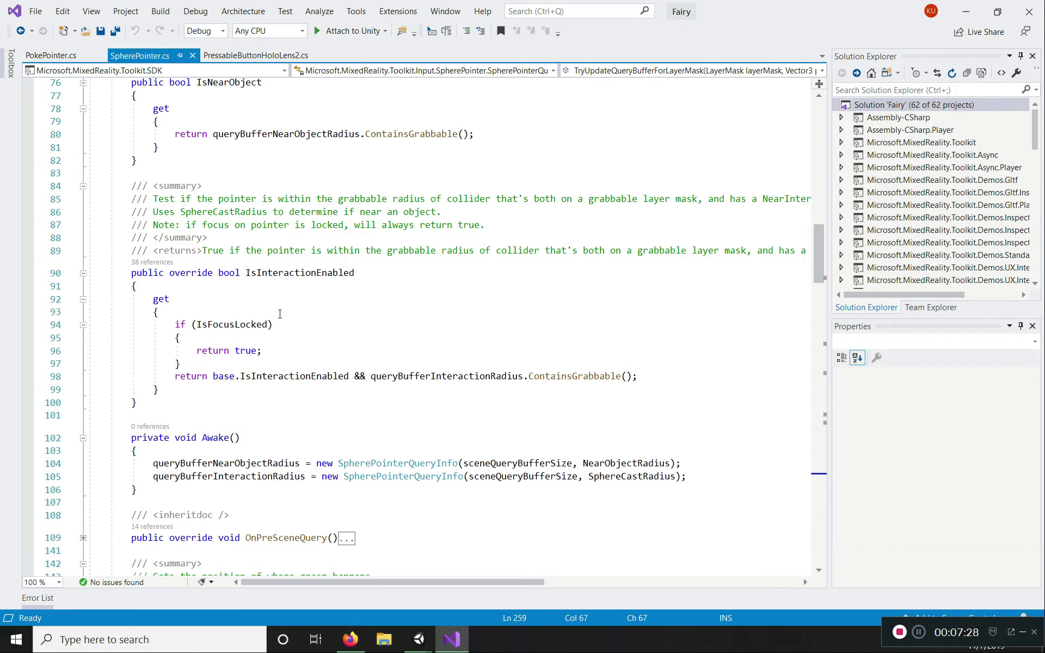
pyautogui.scroll(-2, 270, 327)
pyautogui.scroll(-7, 270, 328)
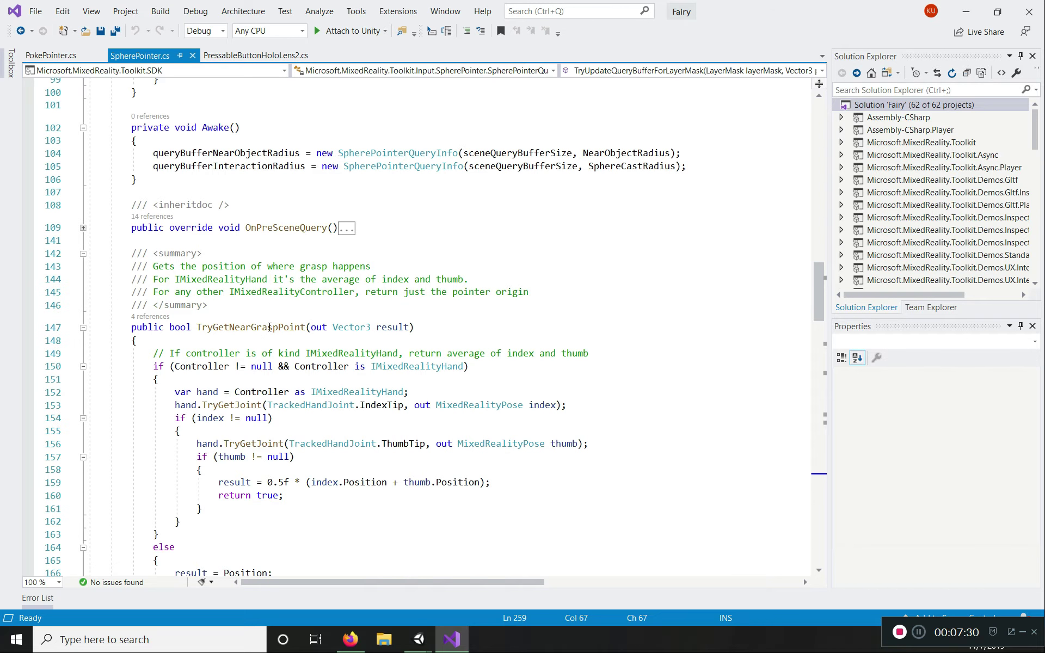
pyautogui.scroll(-2, 251, 301)
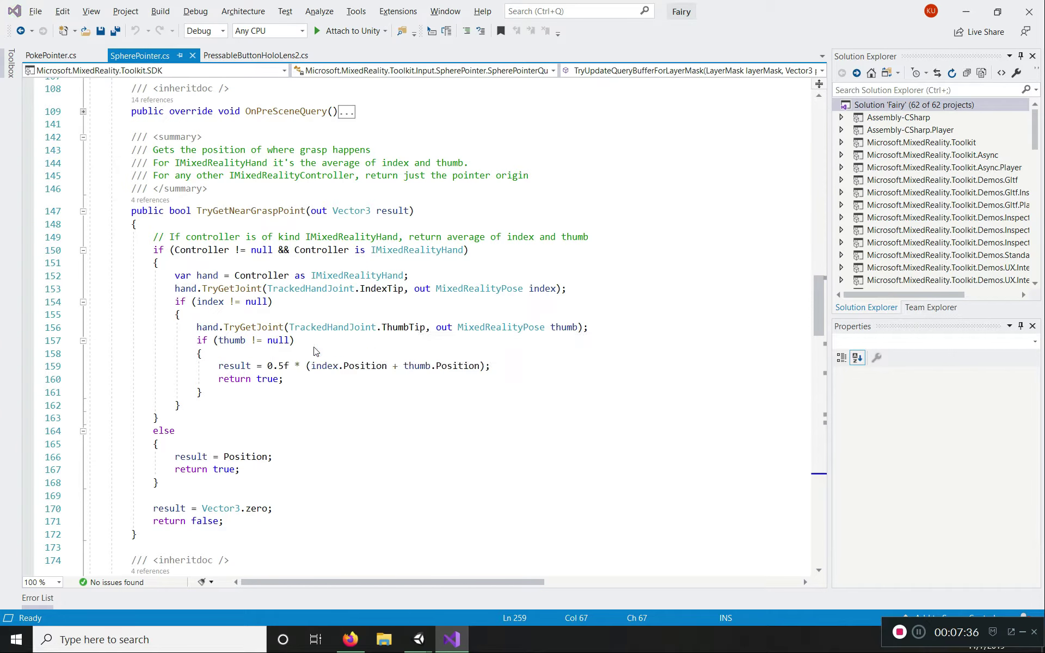
# - Switch to Unity, open the GrabPointer prefab from the pointer options and inspect its root's Sphere Pointer script
pyautogui.hotkey('alt', 'Tab')
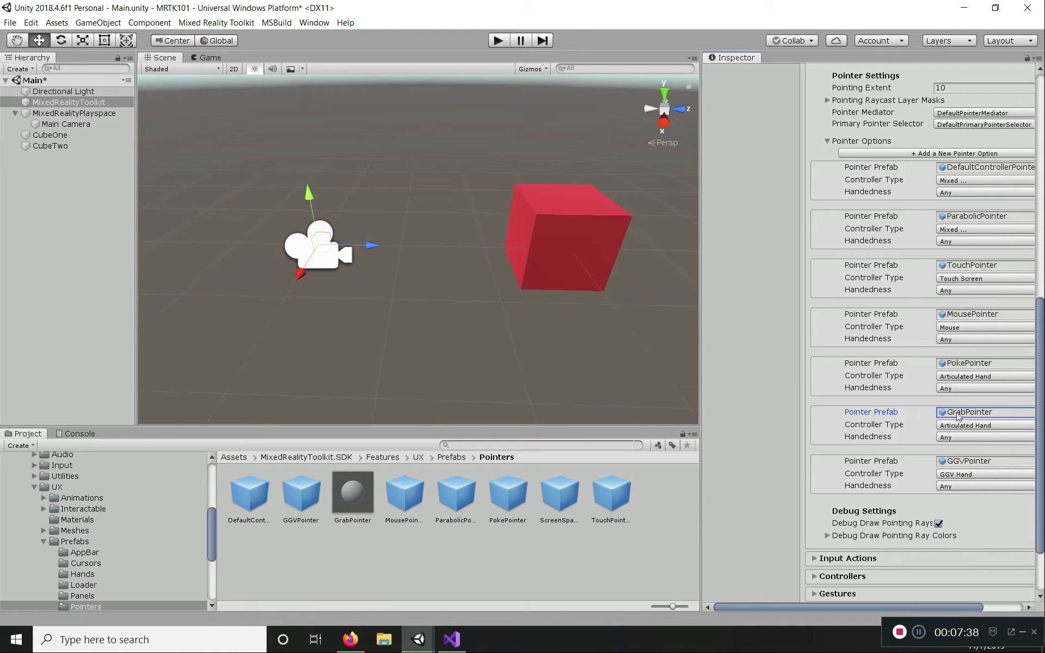
pyautogui.hotkey('alt', 'Tab')
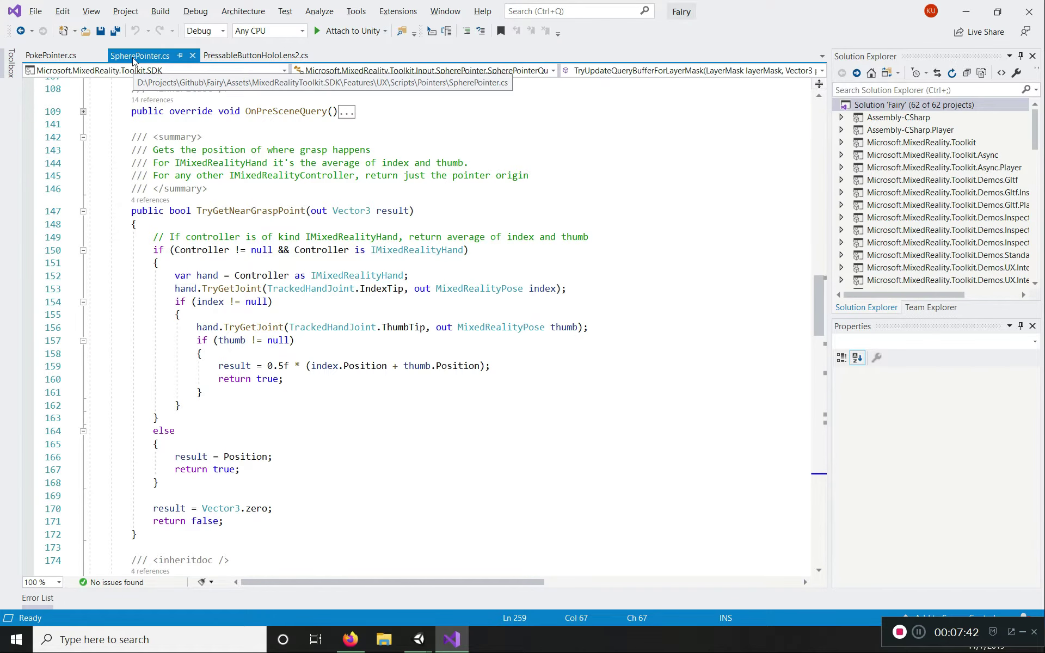
pyautogui.hotkey('alt', 'Tab')
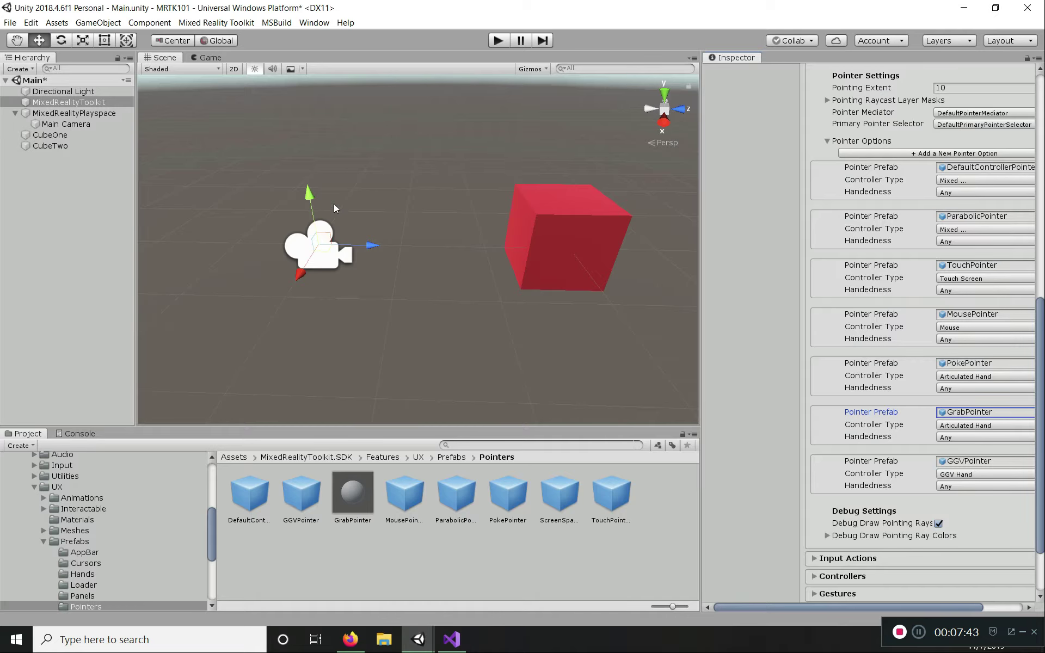
pyautogui.doubleClick(969, 413)
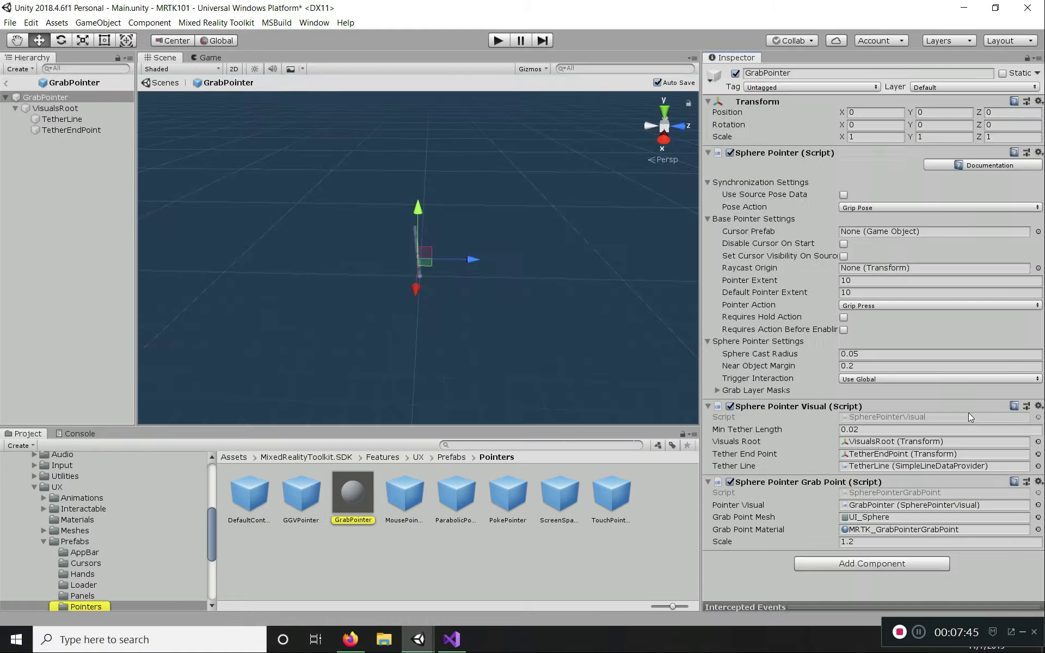
pyautogui.click(35, 97)
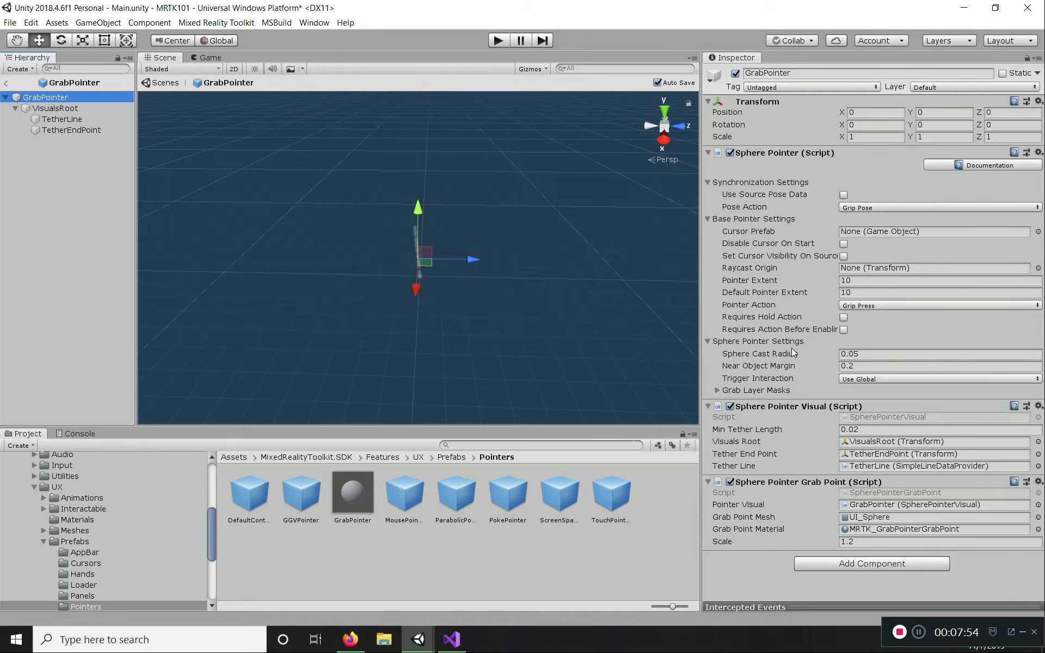
# - Compare SpherePointer.cs in Visual Studio with the GrabPointer prefab's settings in Unity, and return to the Main scene
pyautogui.hotkey('alt', 'Tab')
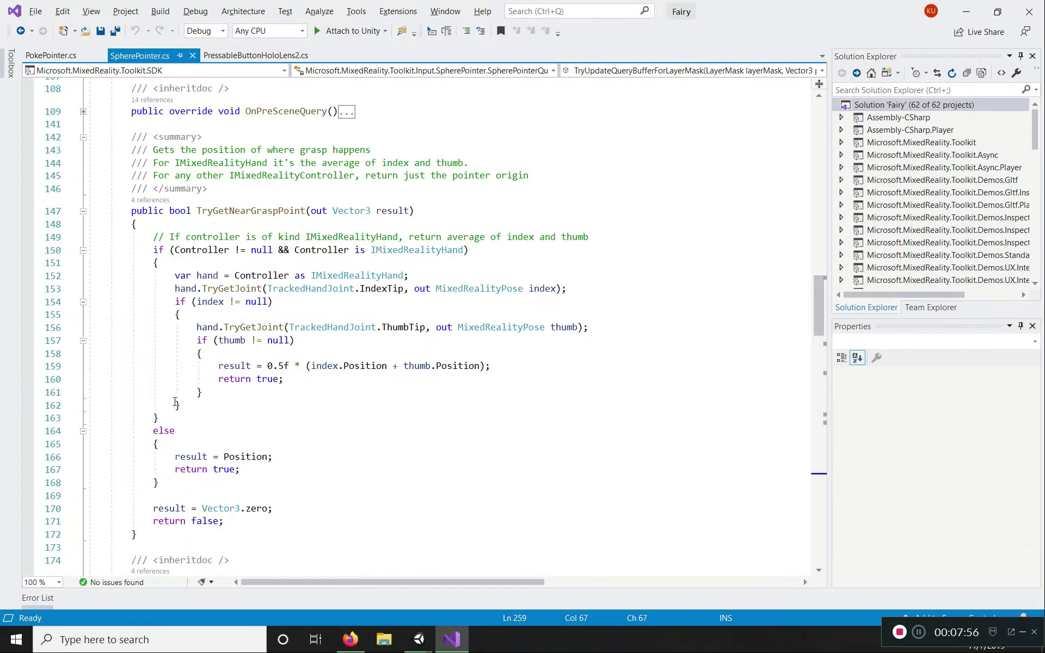
pyautogui.hotkey('alt', 'Tab')
pyautogui.hotkey('alt', 'Tab')
pyautogui.hotkey('alt', 'Tab')
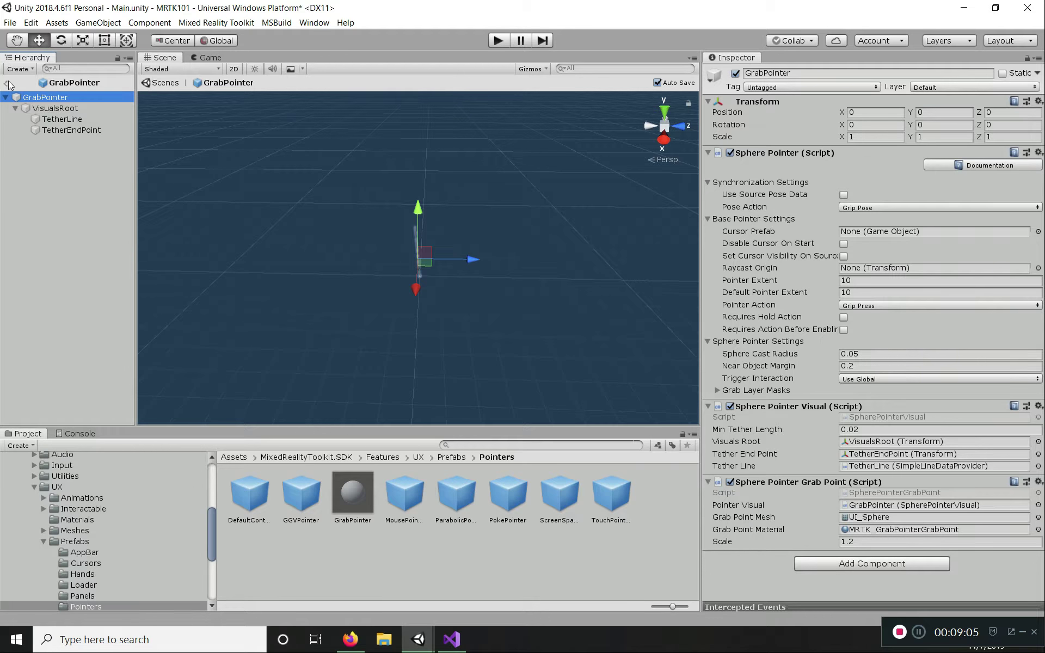
pyautogui.click(8, 83)
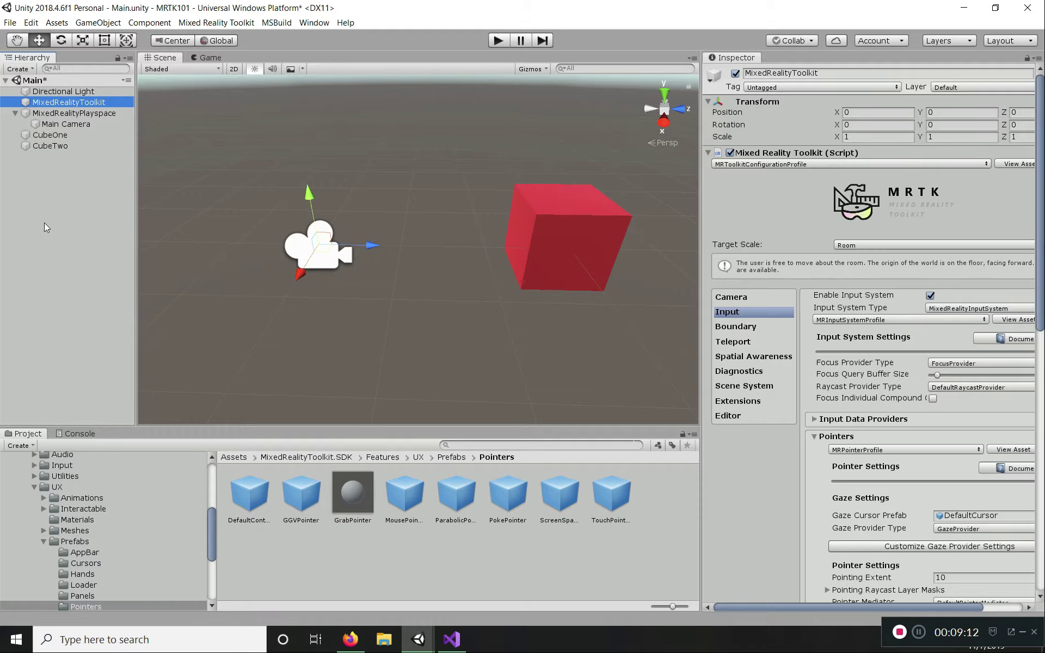
# - Select CubeTwo and frame it at an angle in the scene view
pyautogui.click(54, 145)
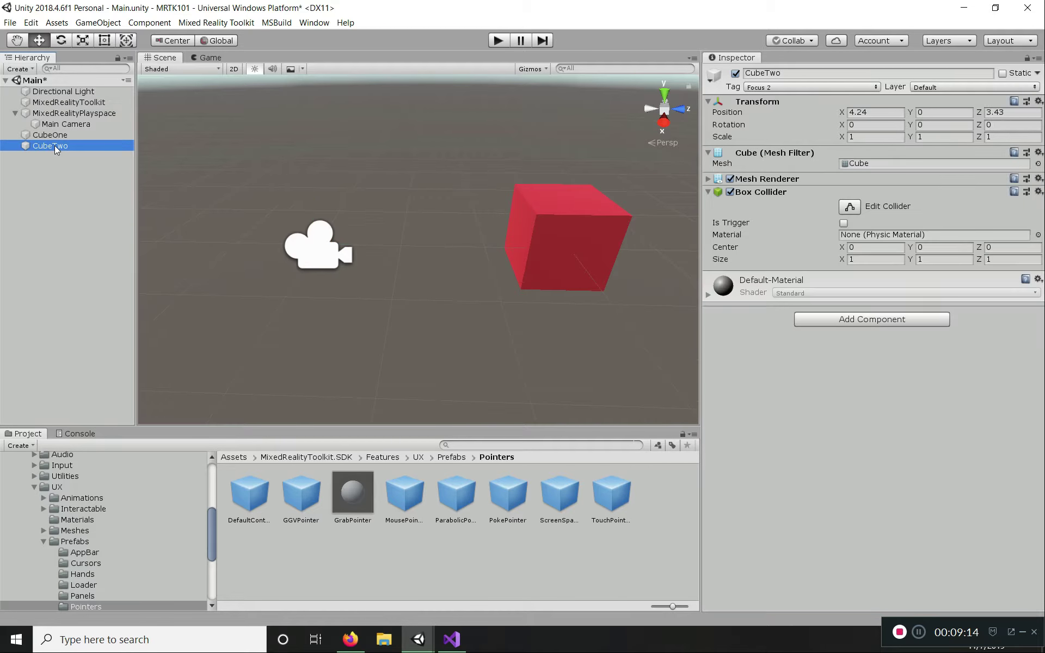
pyautogui.press('f')
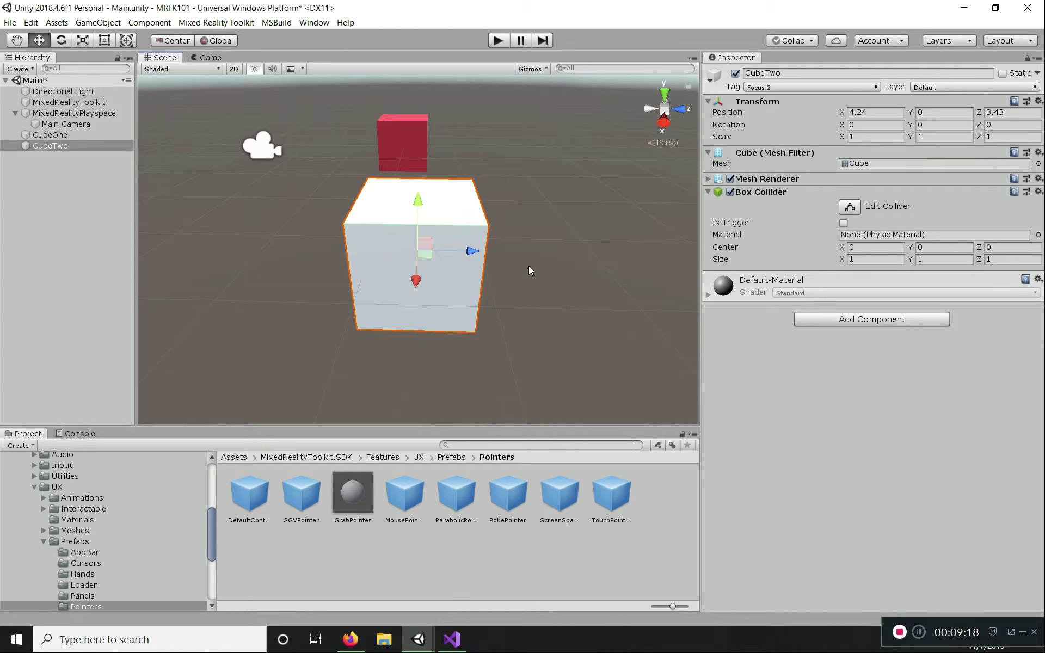
pyautogui.keyDown('alt'); pyautogui.moveTo(635, 257); pyautogui.dragTo(466, 294); pyautogui.keyUp('alt')
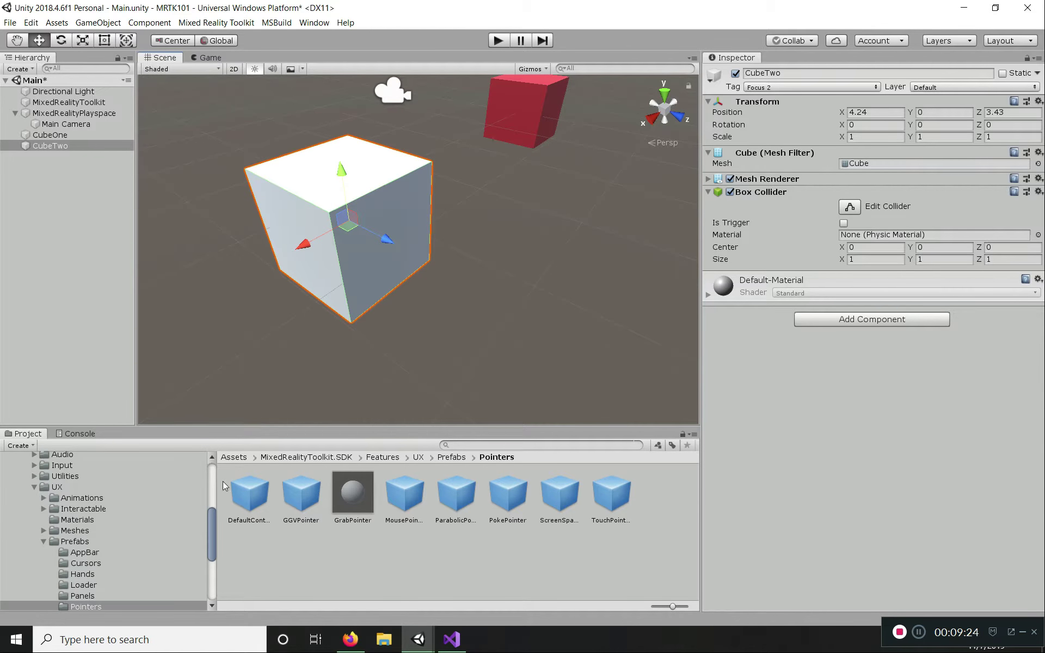
# - Create a new material named ButtonMat in the Assets/Materials folder
pyautogui.scroll(3, 81, 587)
pyautogui.scroll(4, 80, 587)
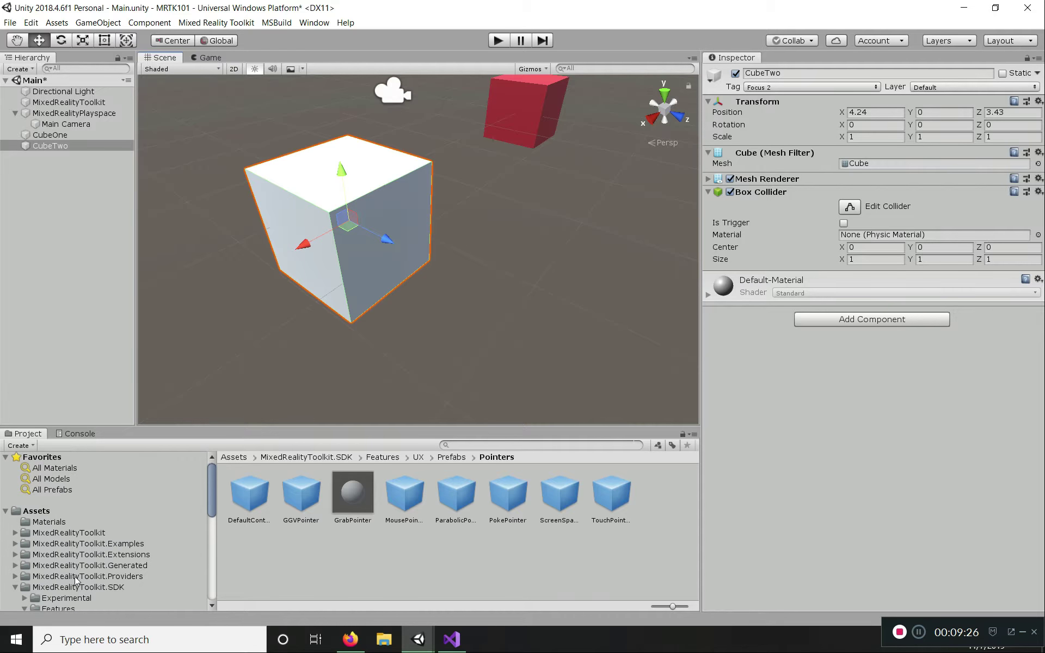
pyautogui.click(57, 522)
pyautogui.rightClick(302, 541)
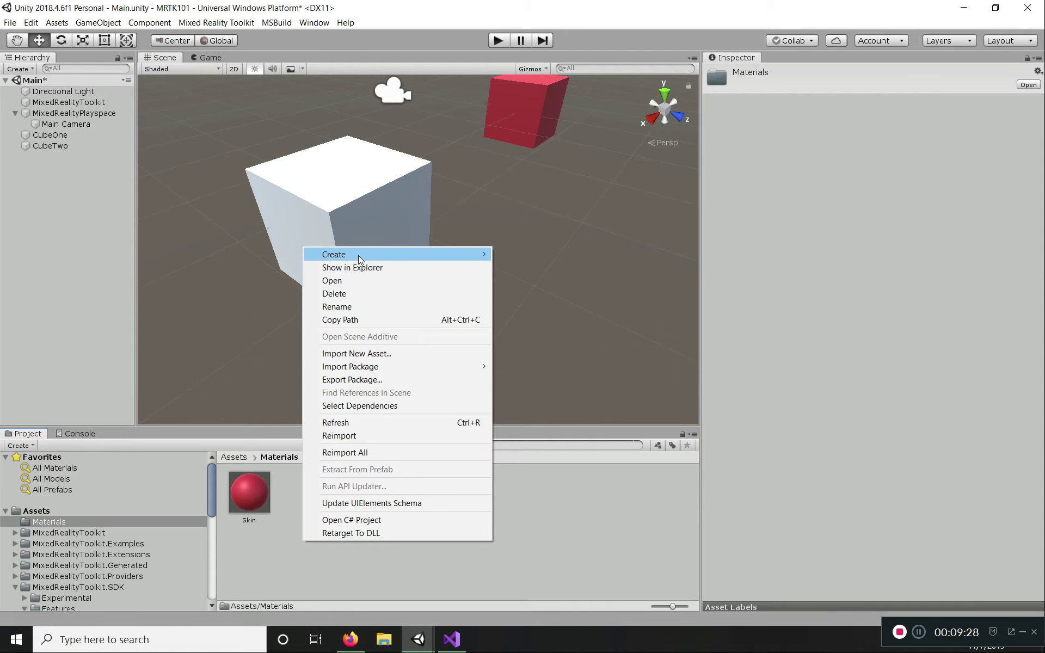
pyautogui.moveTo(359, 256)
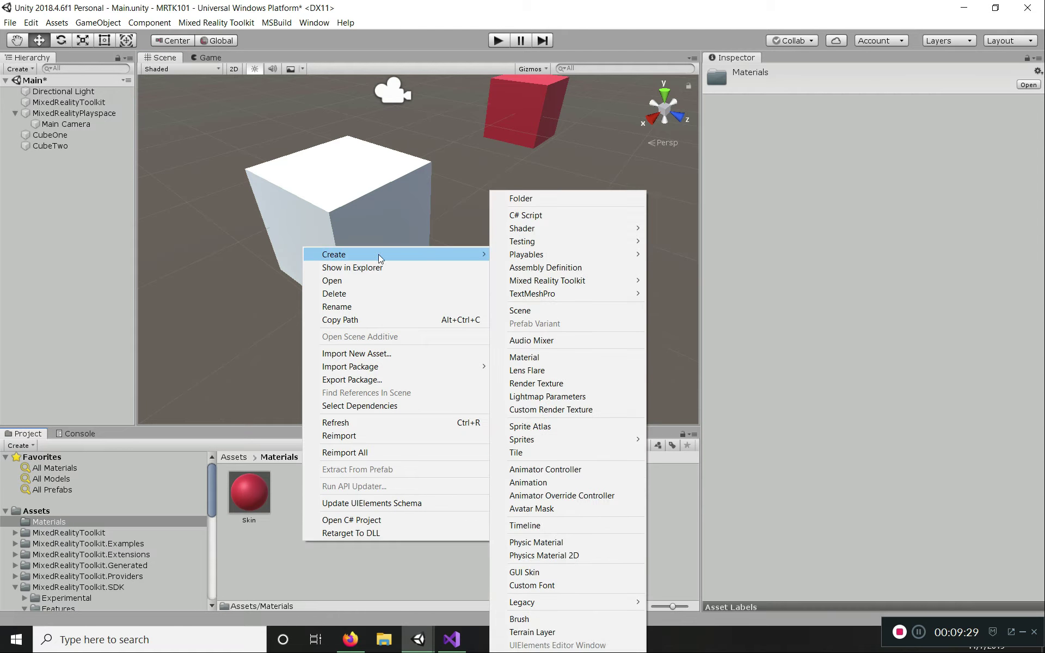
pyautogui.click(524, 358)
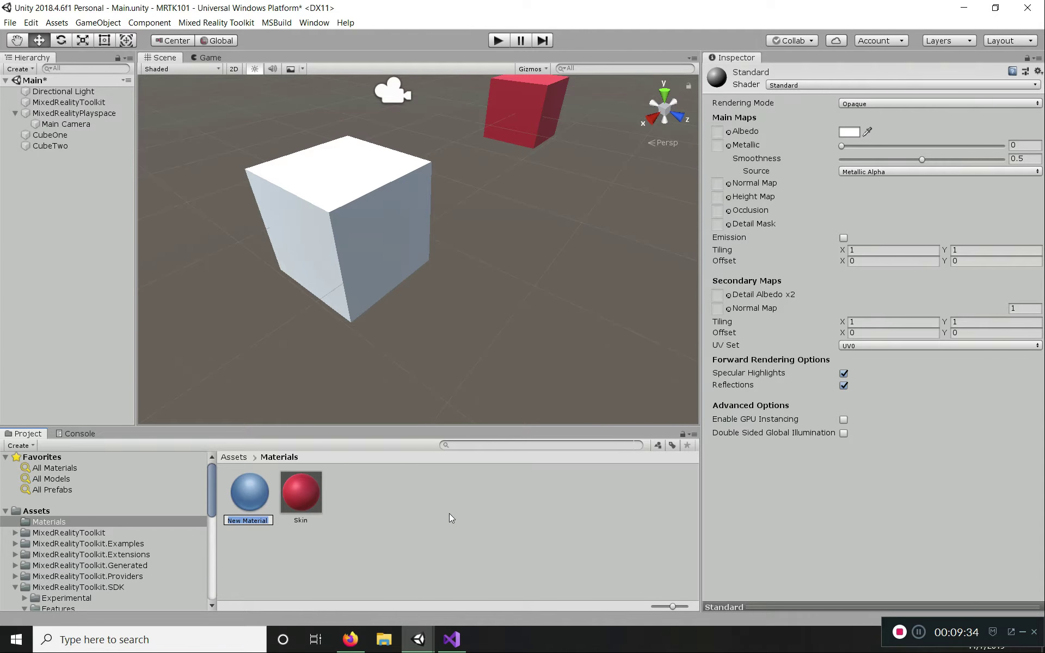
pyautogui.write('ButtonMat')
pyautogui.press('Return')
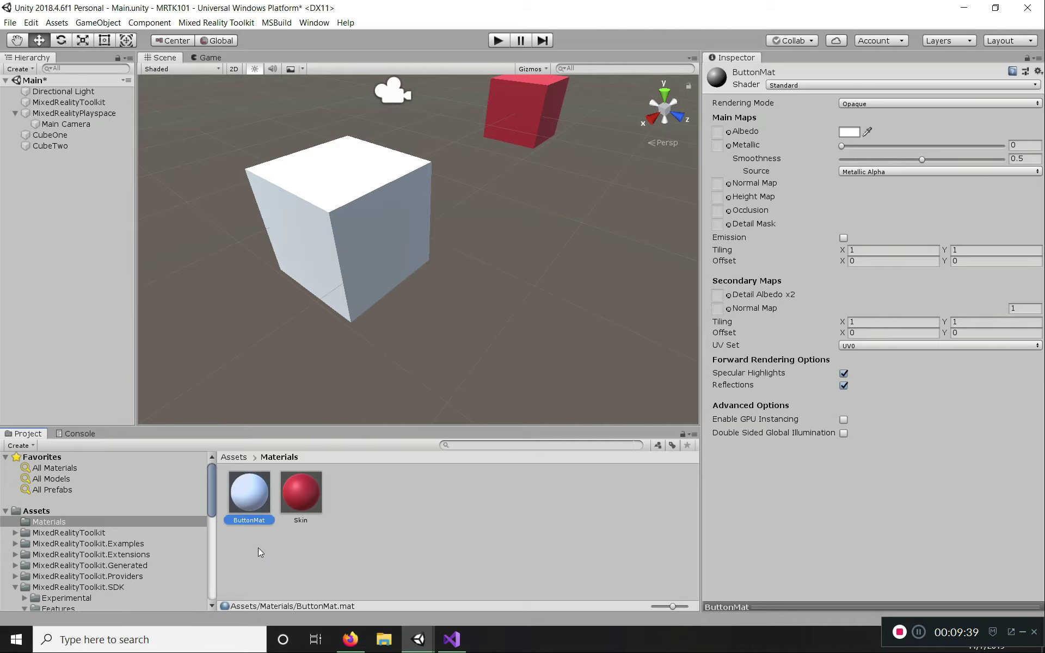
# - Set ButtonMat's albedo colour to dark green, hex 0C9123
pyautogui.click(851, 133)
pyautogui.click(44, 79)
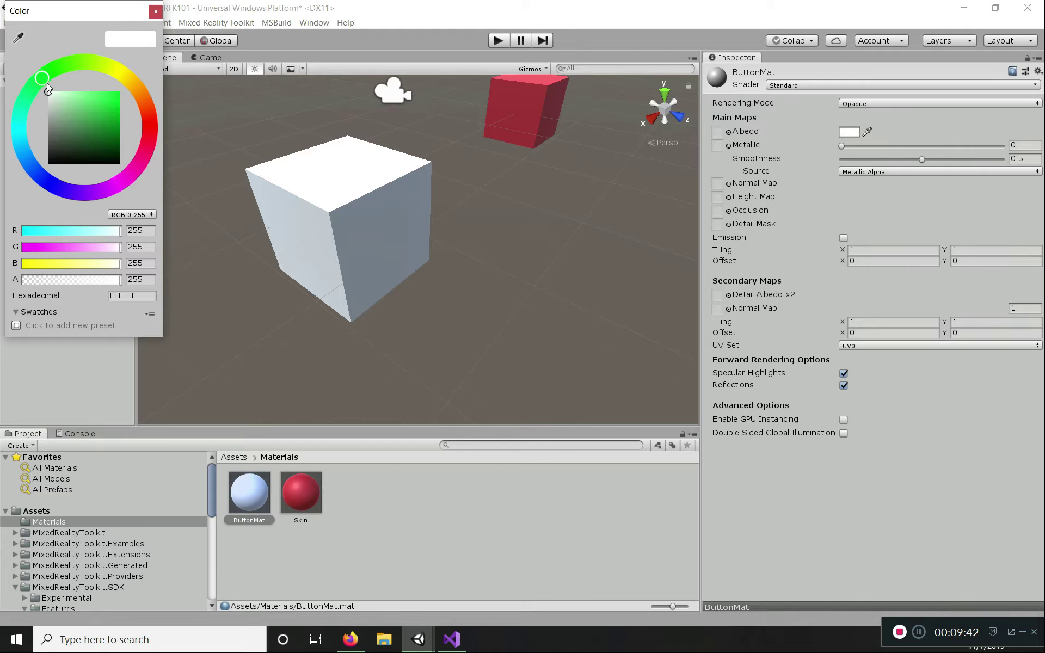
pyautogui.click(103, 122)
pyautogui.click(114, 122)
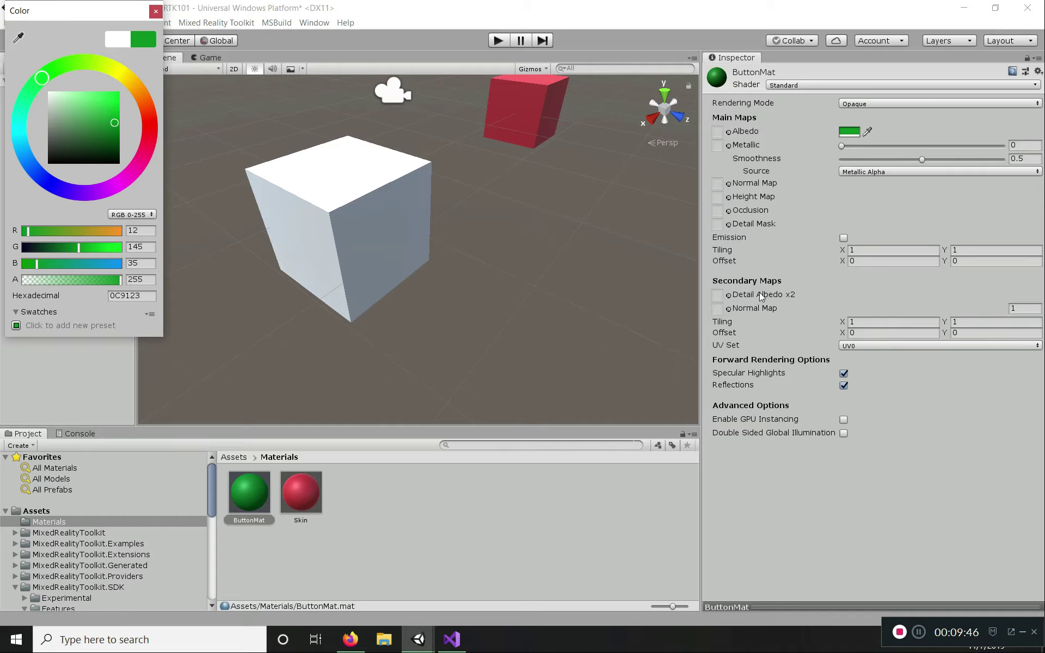
# - Change ButtonMat's shader to Mixed Reality Toolkit/Standard and look through its rendering, fluent and advanced options
pyautogui.click(806, 85)
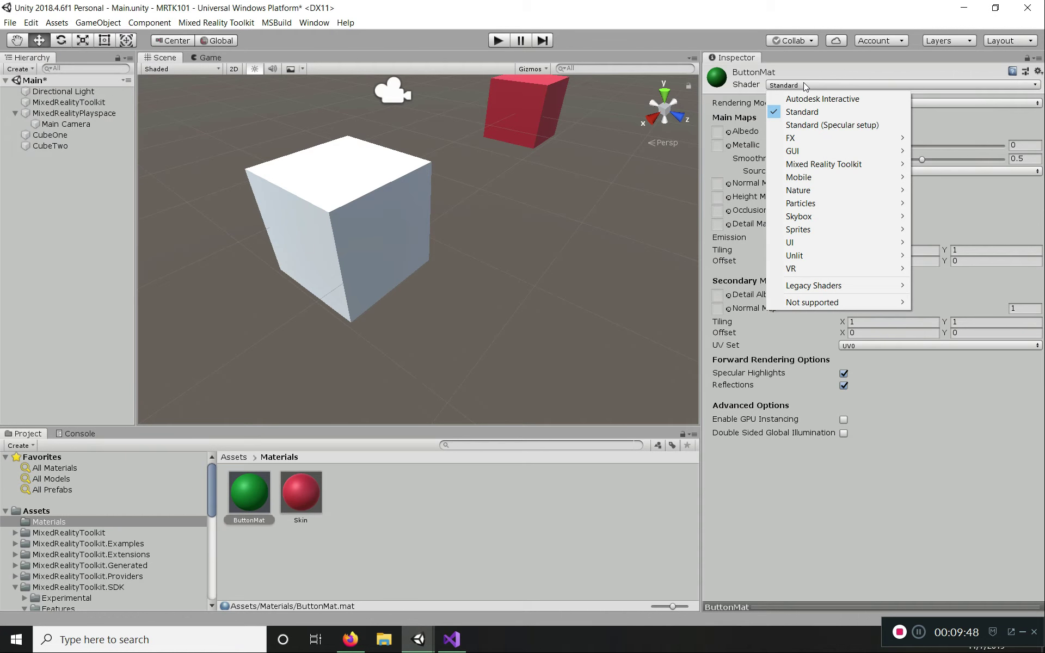
pyautogui.moveTo(827, 164)
pyautogui.click(963, 204)
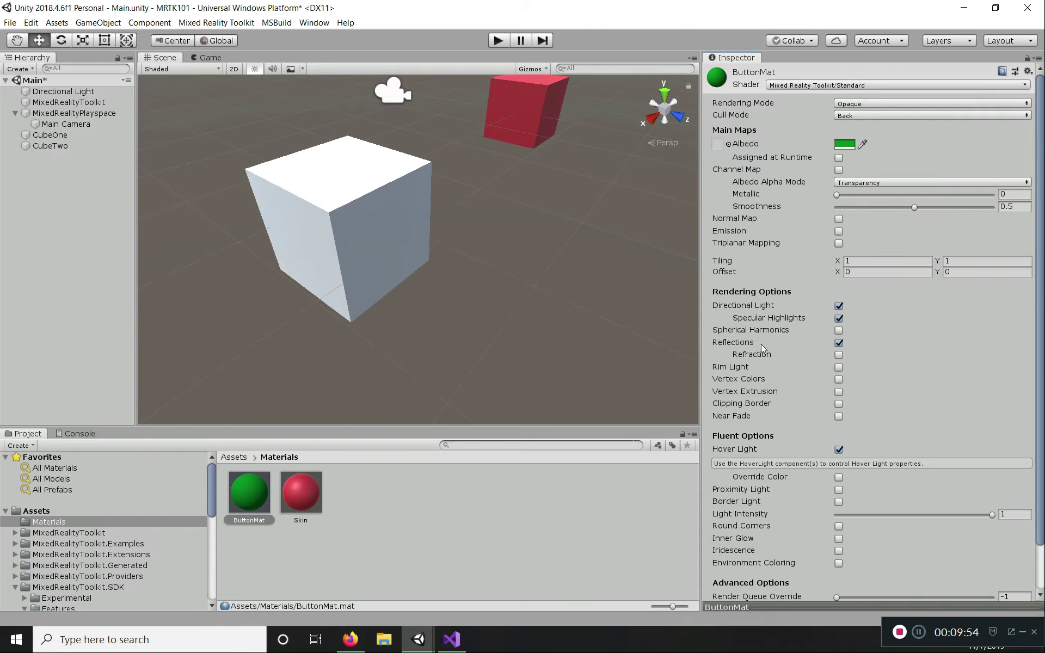
pyautogui.scroll(-3, 761, 345)
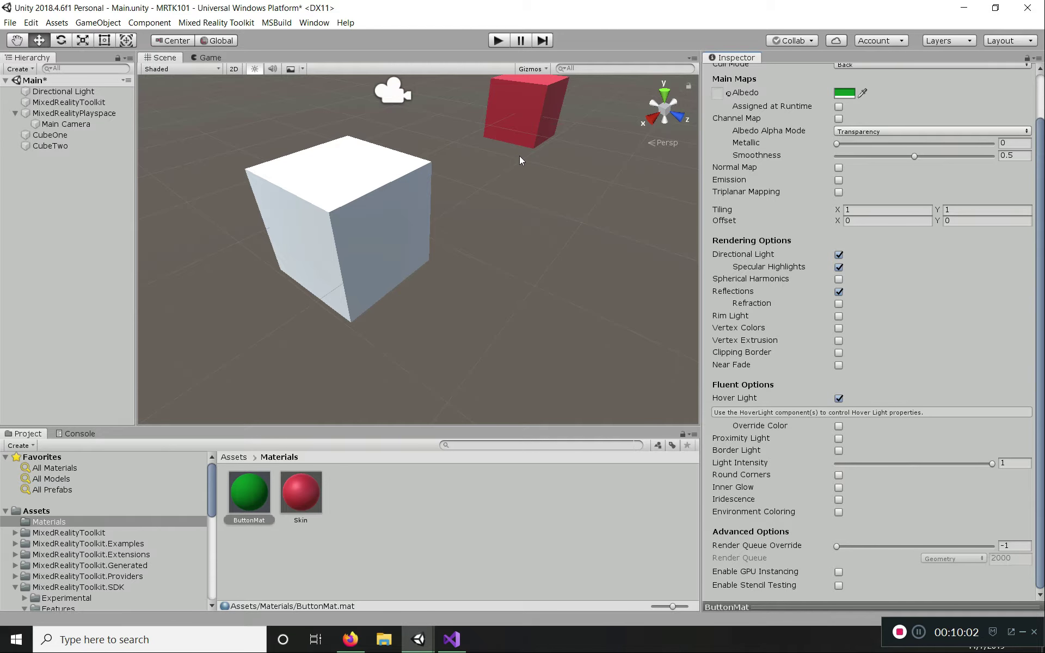
pyautogui.scroll(3, 830, 130)
pyautogui.scroll(1, 490, 338)
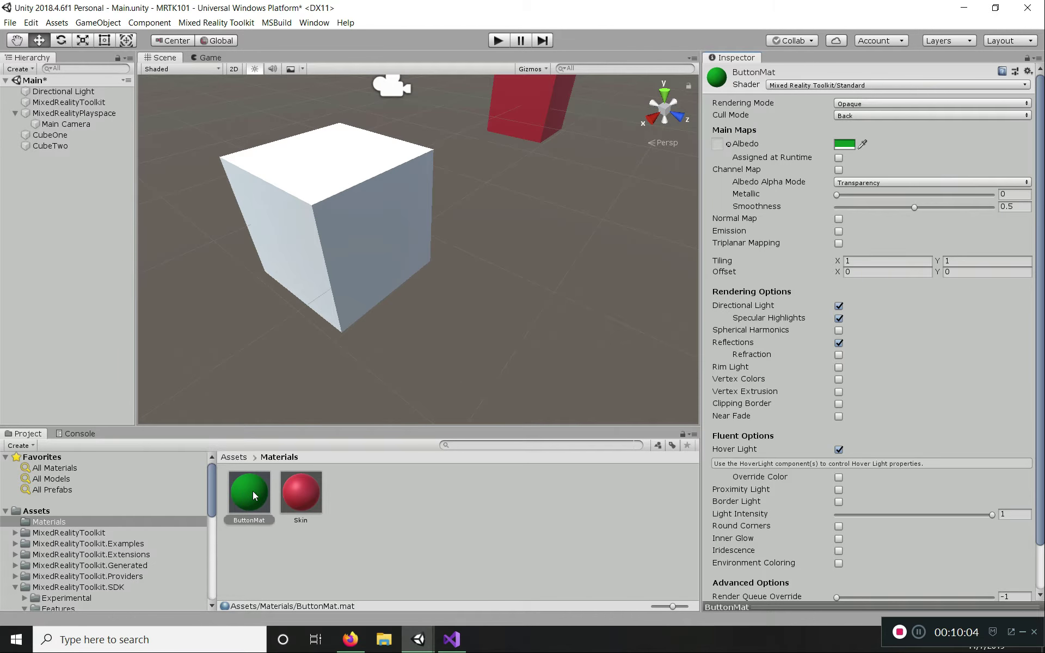
# - Clear the material selection and save the Main scene
pyautogui.moveTo(301, 499)
pyautogui.mouseDown()
pyautogui.moveTo(314, 443)
pyautogui.moveTo(321, 523)
pyautogui.moveTo(308, 500)
pyautogui.mouseUp()
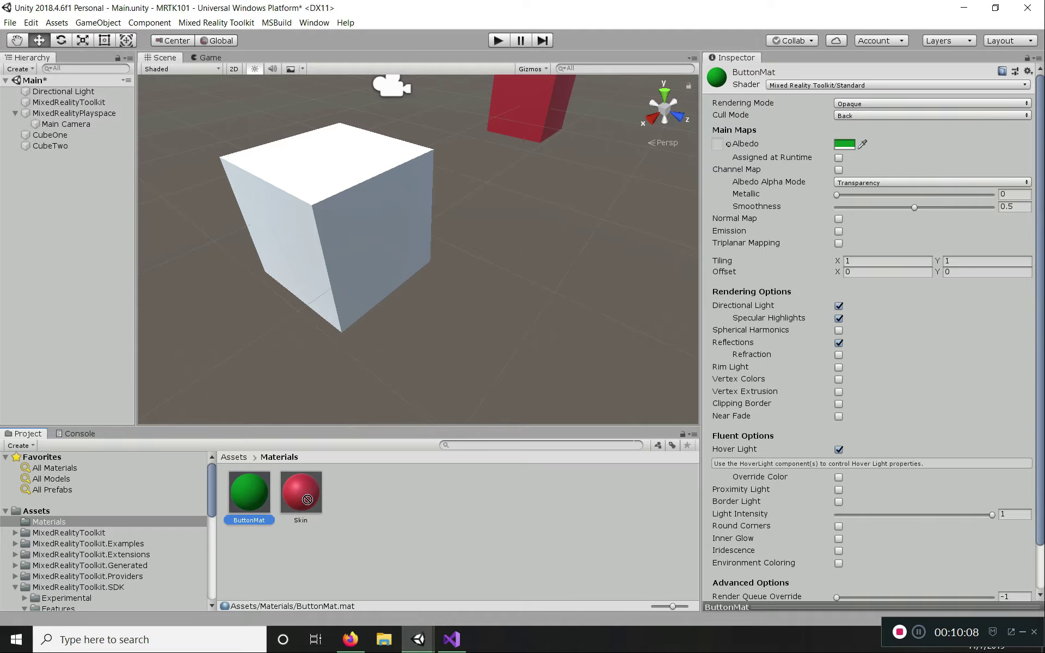
pyautogui.click(422, 382)
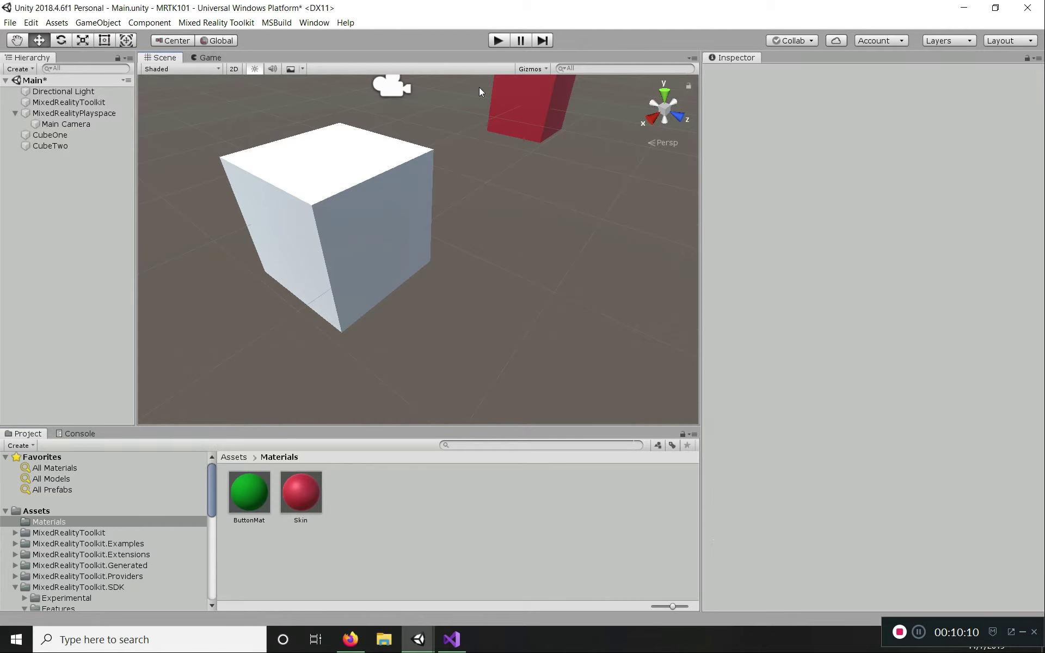
pyautogui.hotkey('ctrl', 's')
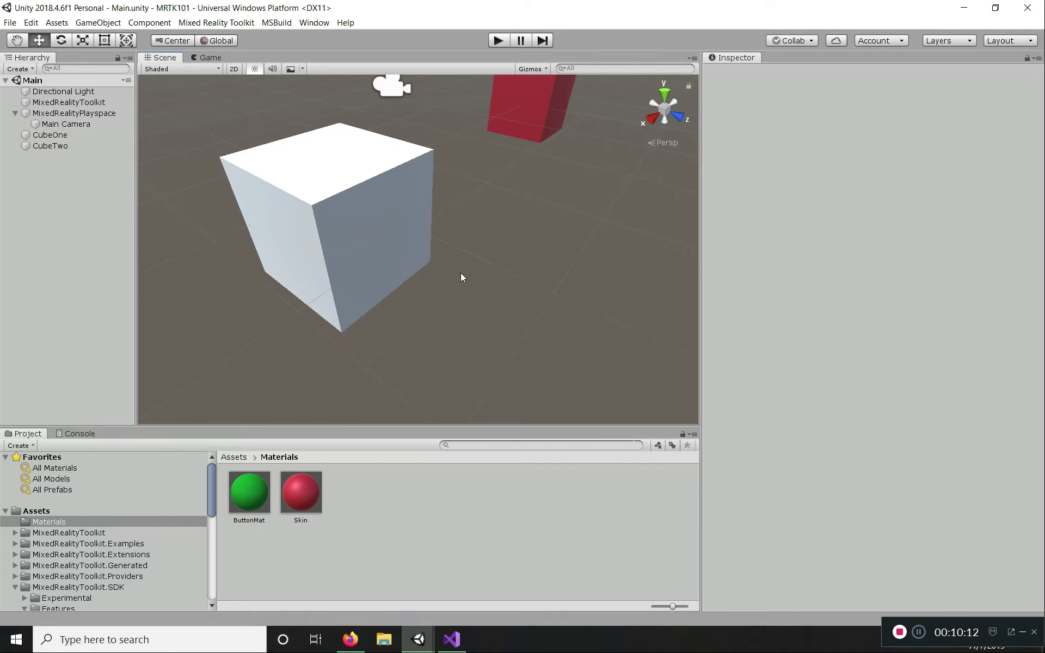
# - Move CubeTwo nearer to CubeOne along X and bring it to about 2.362 on Z
pyautogui.moveTo(561, 250); pyautogui.dragTo(439, 191, button='right')
pyautogui.press('d')
pyautogui.click(494, 172)
pyautogui.moveTo(235, 245); pyautogui.dragTo(321, 250)
pyautogui.click(205, 253)
pyautogui.moveTo(199, 278); pyautogui.dragTo(478, 226)
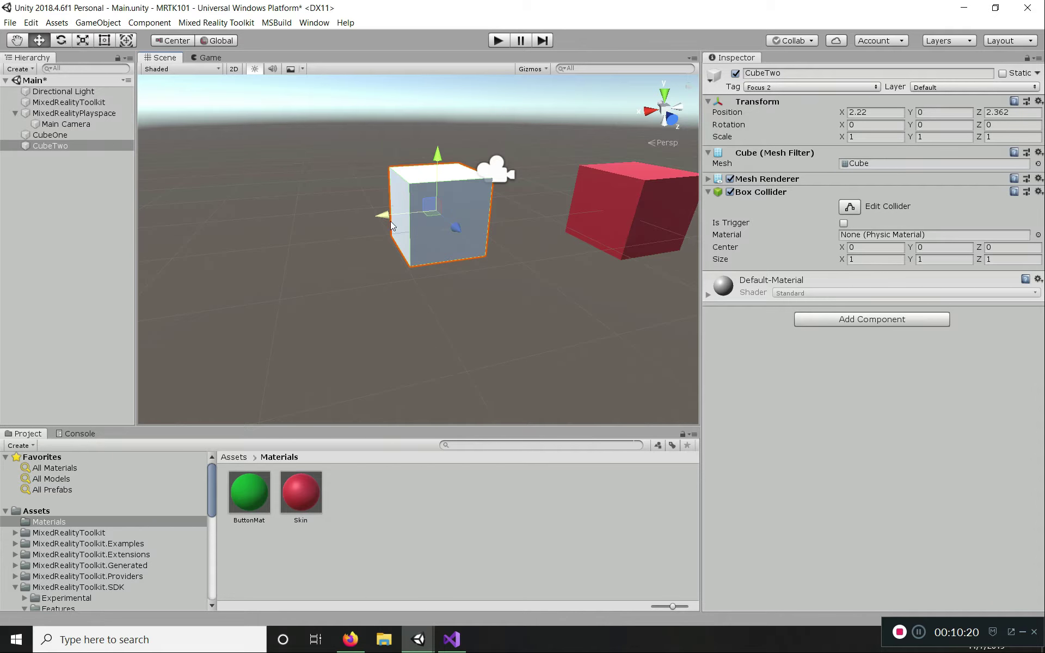
pyautogui.moveTo(382, 221); pyautogui.dragTo(444, 219)
# - Space the cubes apart with CubeOne at about X -1.909 and CubeTwo at about X 0.353, and shift CubeOne along Z
pyautogui.keyDown('alt'); pyautogui.moveTo(607, 302); pyautogui.dragTo(521, 271); pyautogui.keyUp('alt')
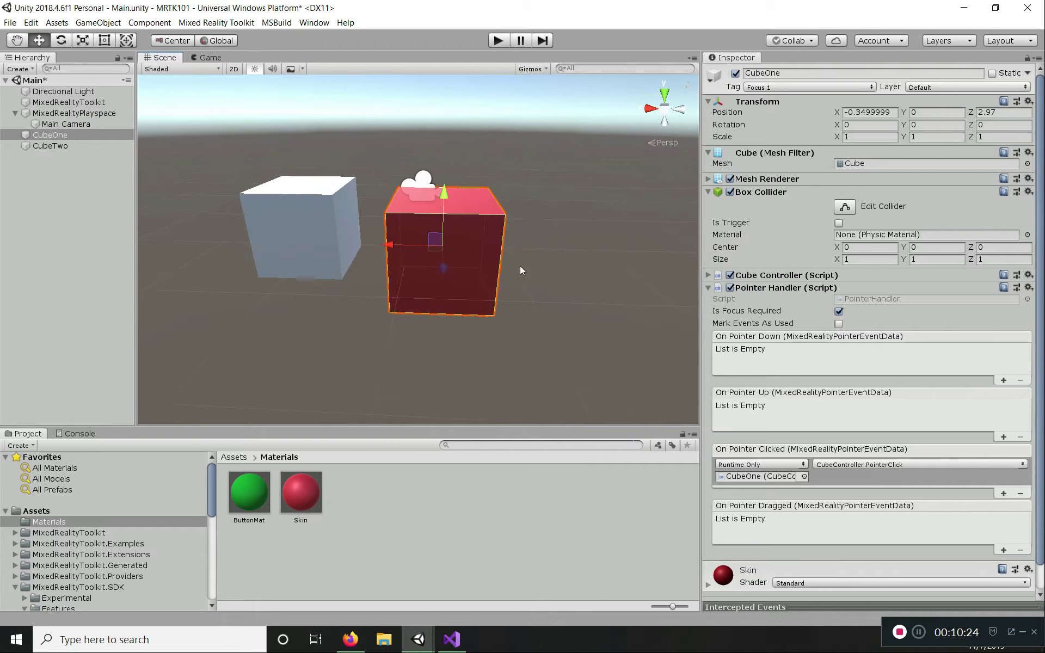
pyautogui.moveTo(388, 245); pyautogui.dragTo(543, 248)
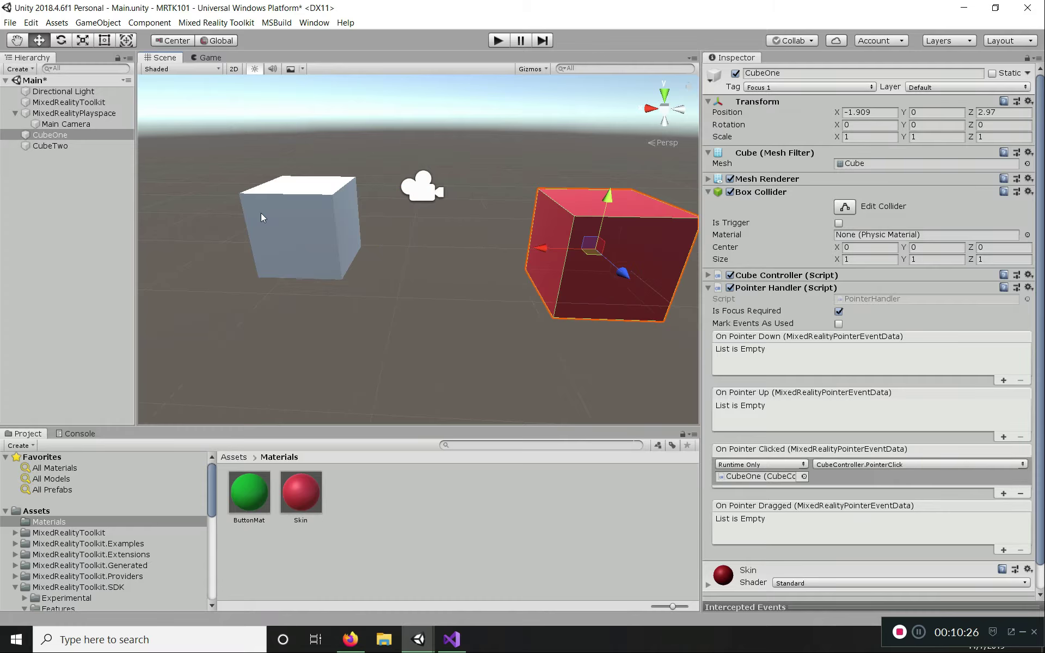
pyautogui.click(261, 217)
pyautogui.moveTo(267, 240); pyautogui.dragTo(408, 246)
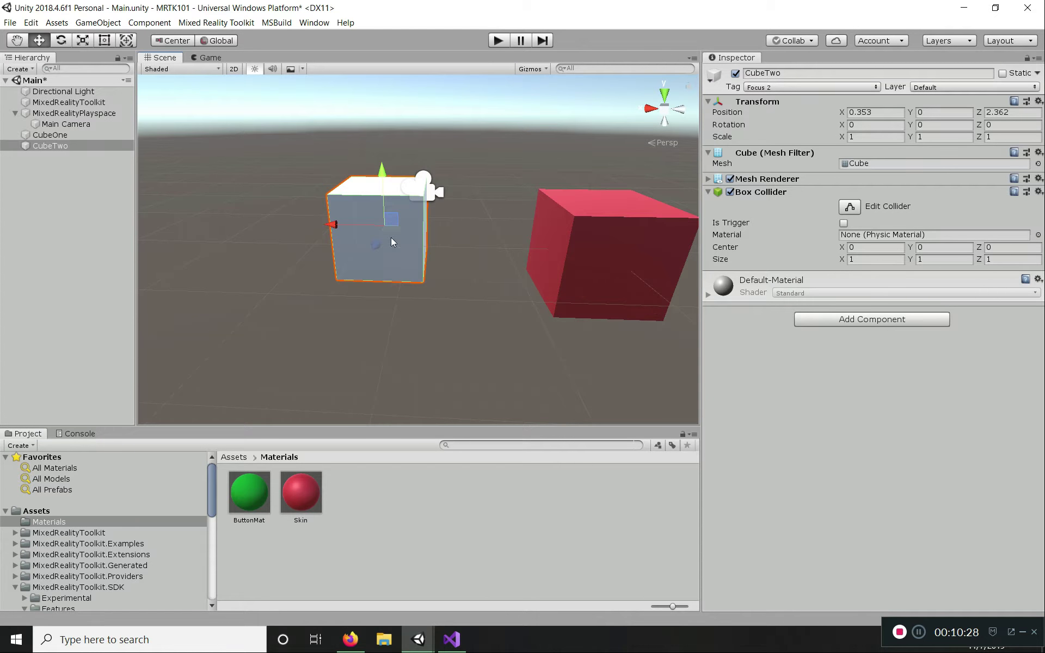
pyautogui.click(566, 269)
pyautogui.moveTo(621, 273); pyautogui.dragTo(600, 232)
pyautogui.click(315, 257)
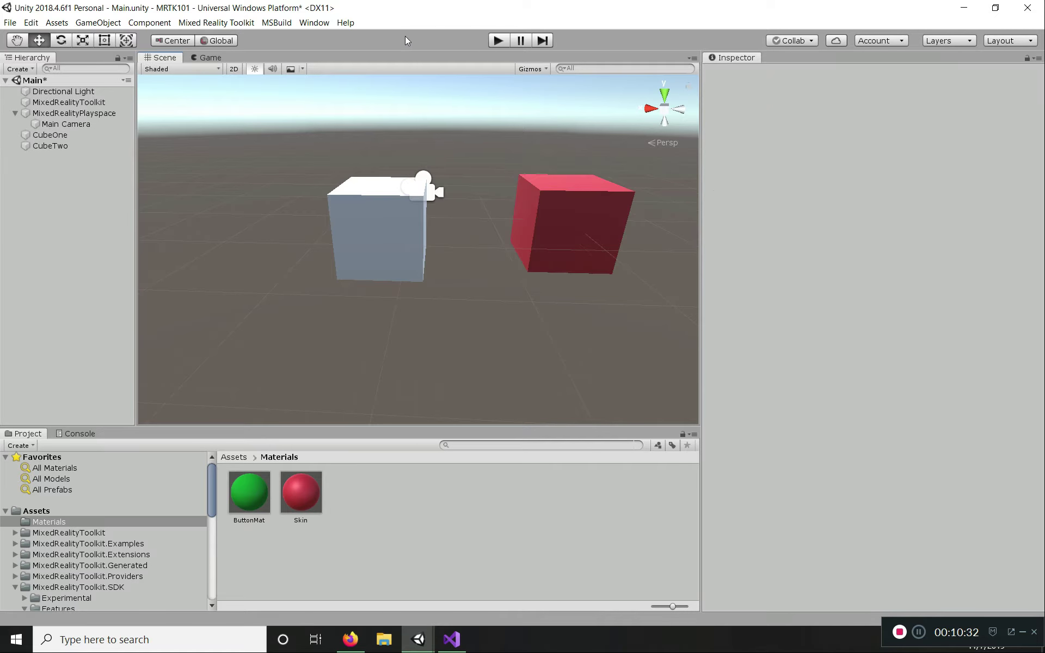
# - Check the cube layout in the Game view, run the scene briefly with the simulated hand, and stop play mode
pyautogui.click(213, 57)
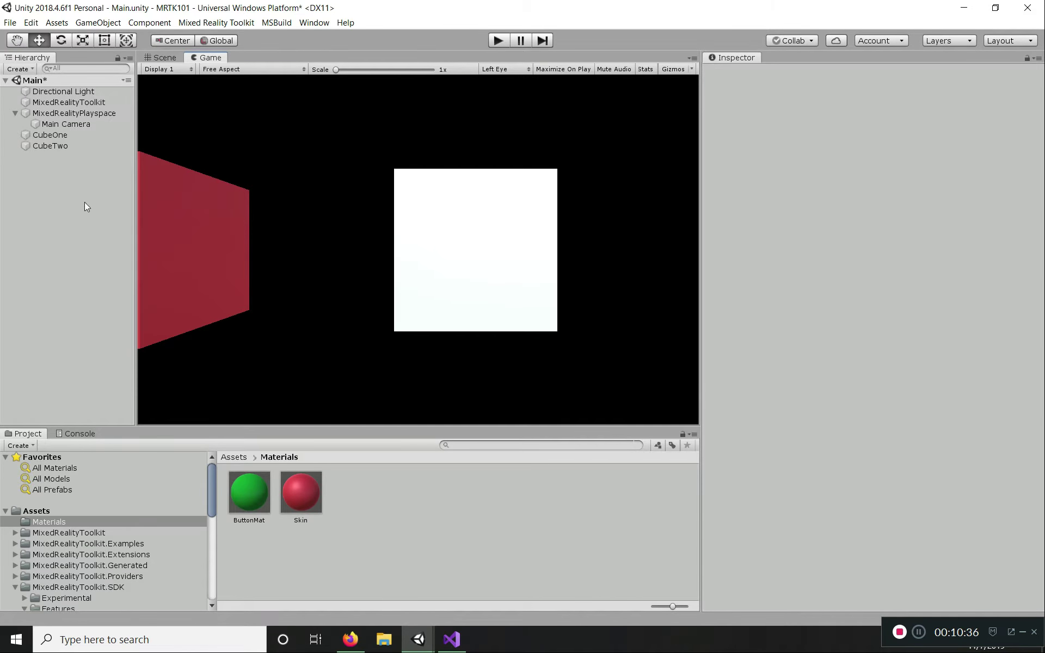
pyautogui.click(497, 40)
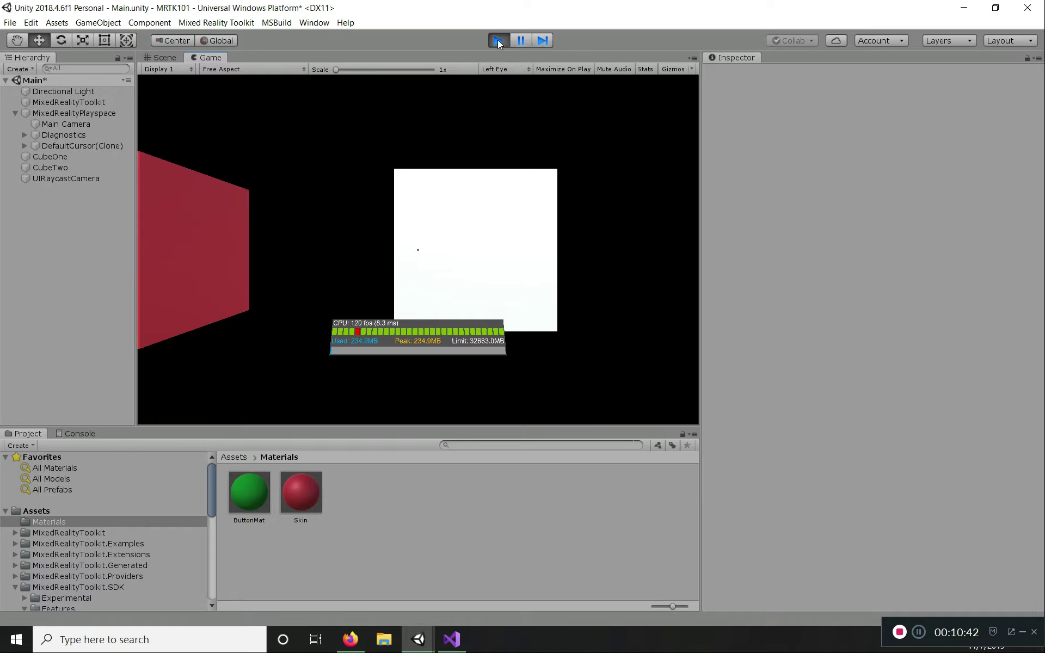
pyautogui.press('space')
pyautogui.click(498, 40)
# - Disable the Diagnostics System in the MixedRealityToolkit profile and save the scene
pyautogui.click(83, 103)
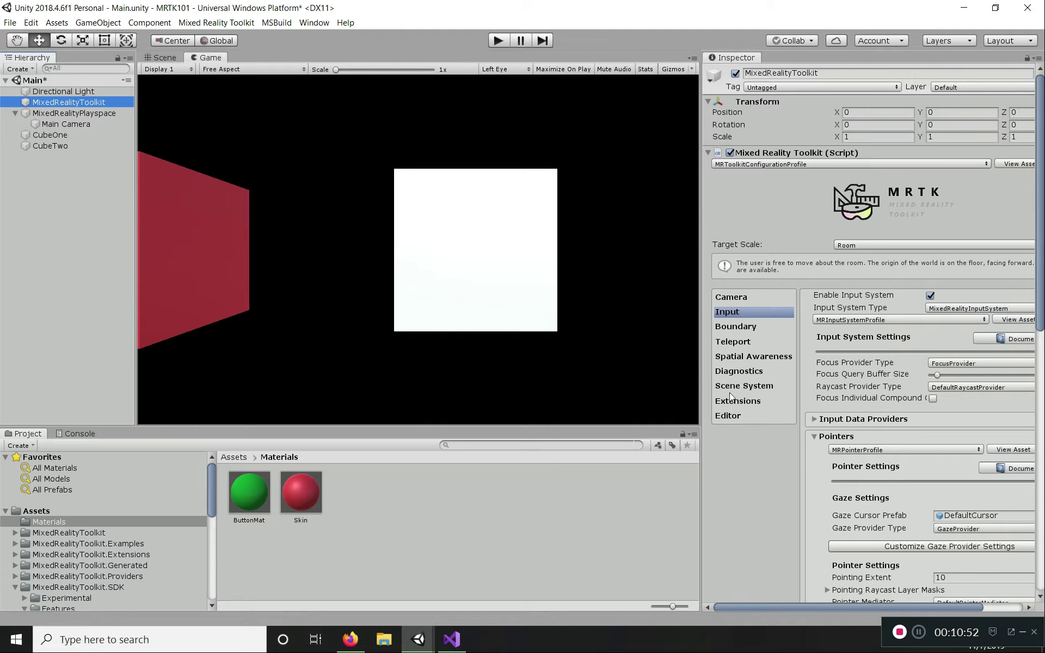
pyautogui.click(744, 371)
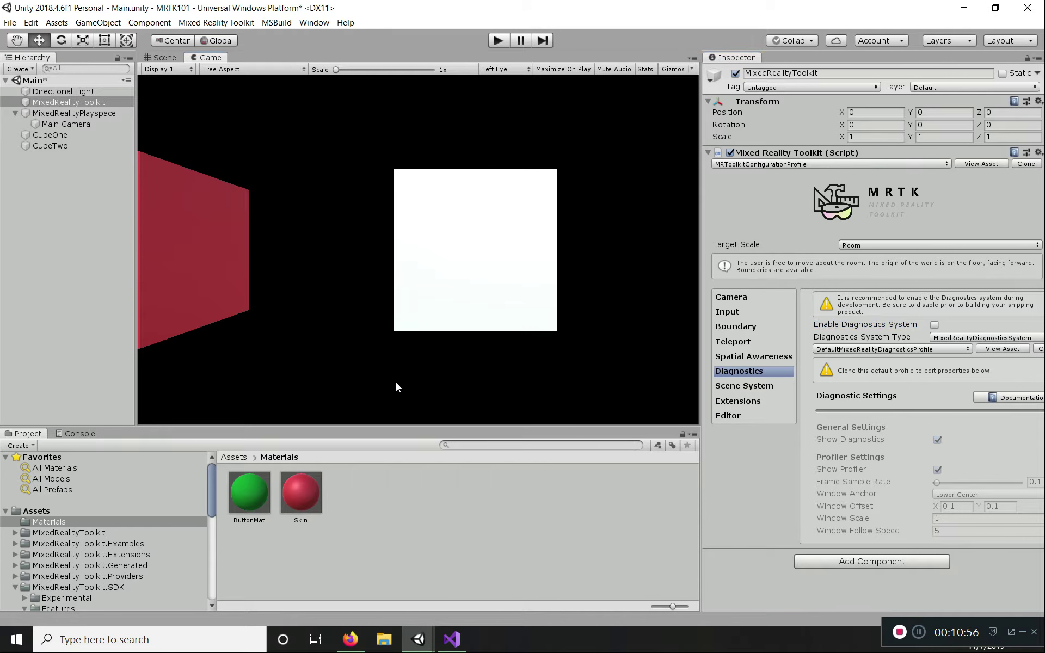
pyautogui.hotkey('ctrl', 's')
# - Run the scene, move the camera and simulated right hand towards and away from CubeOne to test its pointer, and stop play mode
pyautogui.click(499, 41)
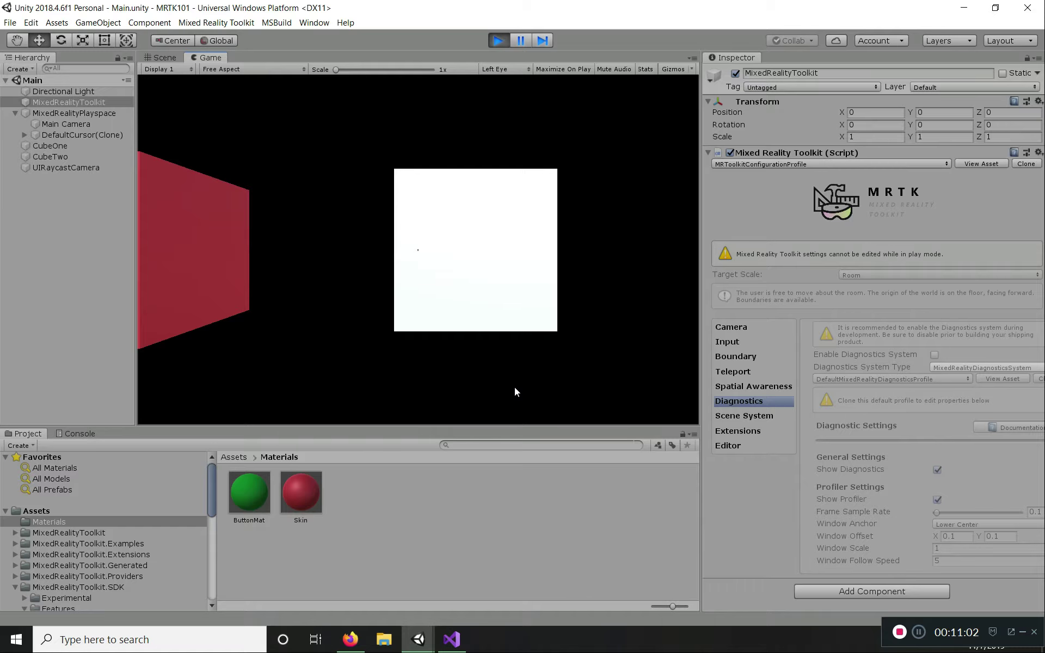
pyautogui.press('space')
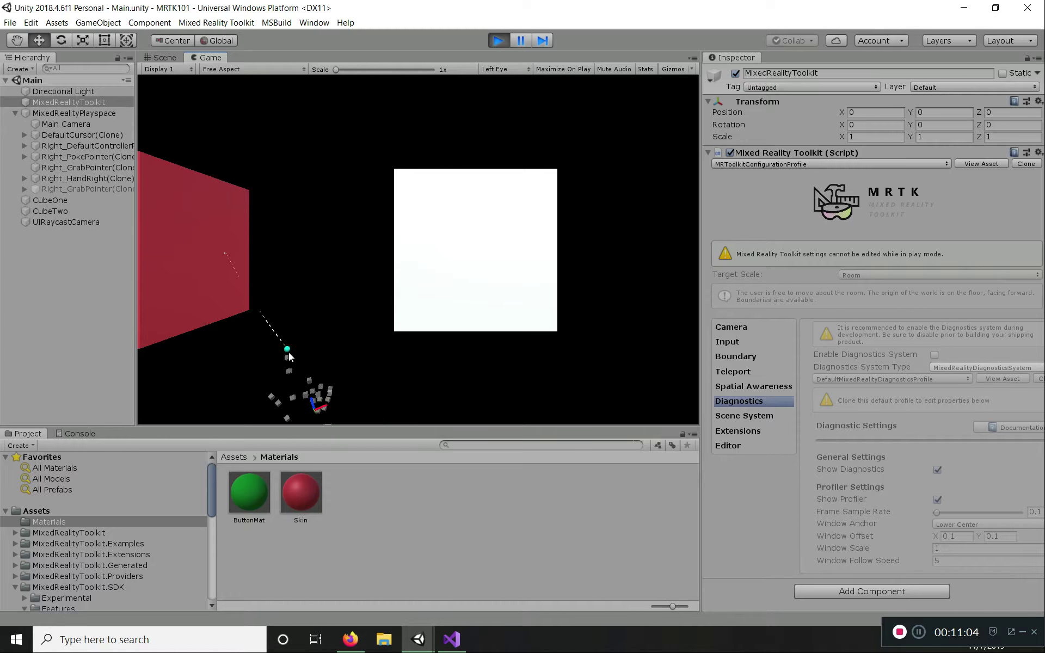
pyautogui.press('a')
pyautogui.press('w')
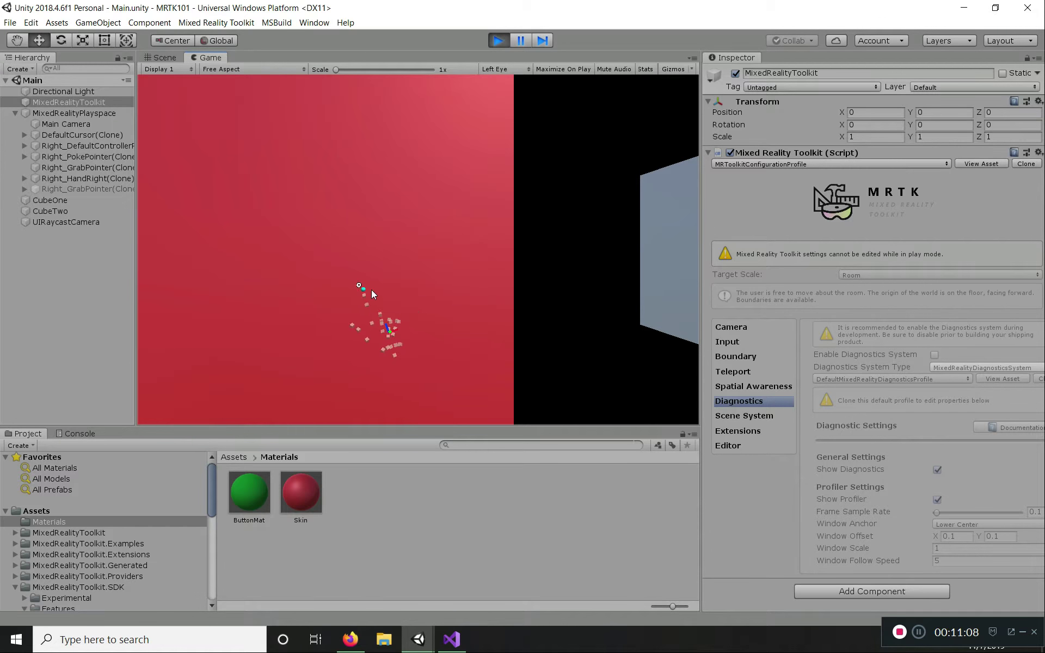
pyautogui.press('a')
pyautogui.press('s')
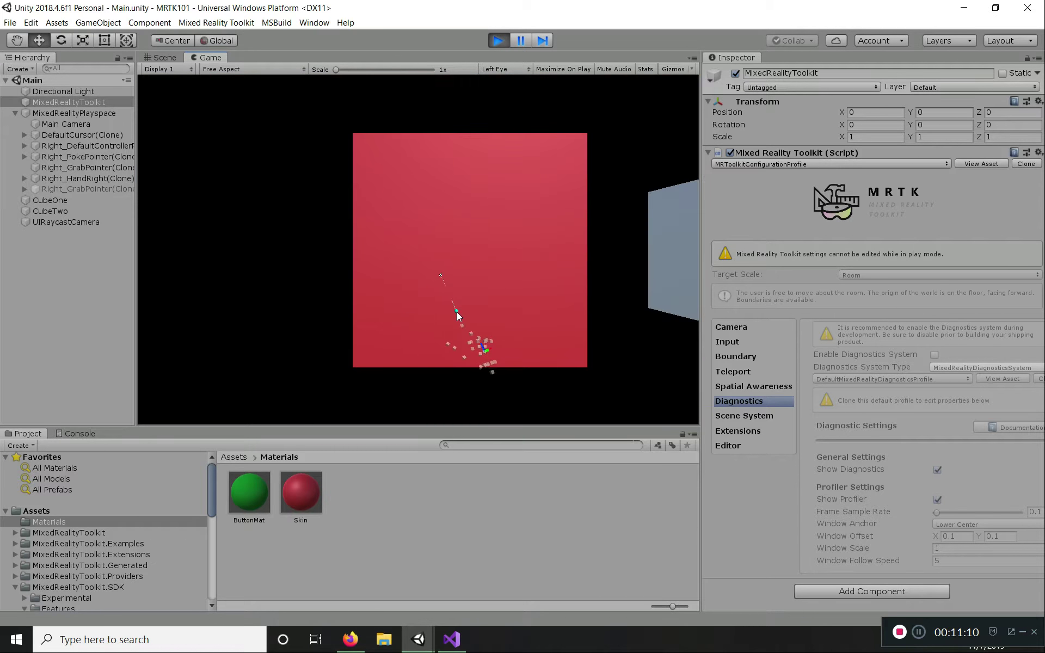
pyautogui.press('w')
pyautogui.press('s')
pyautogui.press('w')
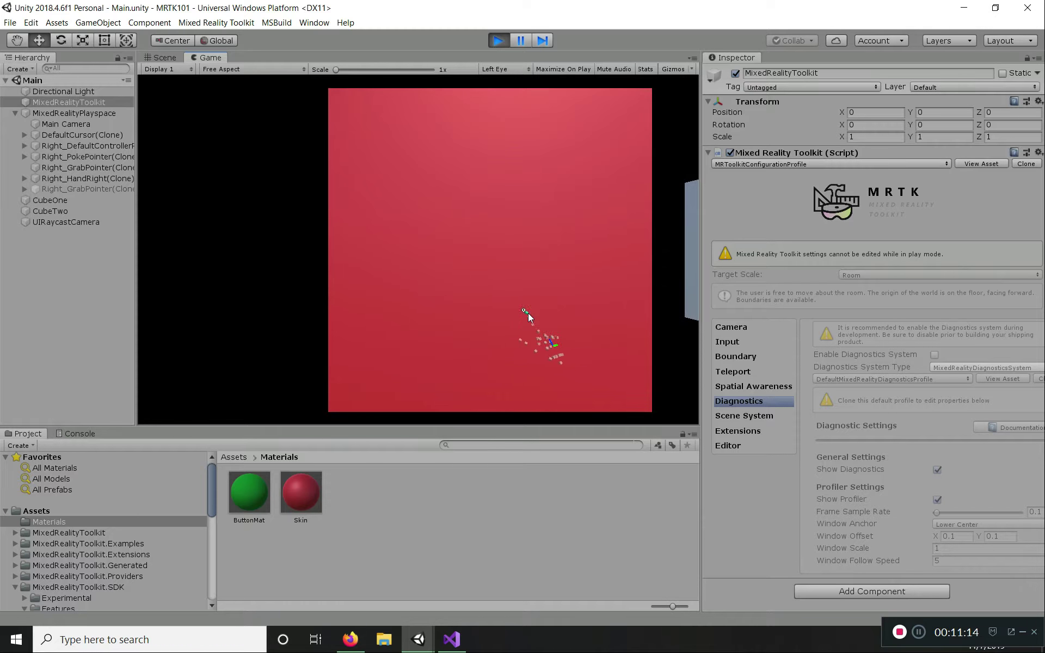
pyautogui.press('s')
pyautogui.press('s')
pyautogui.press('w')
pyautogui.press('s')
pyautogui.press('s')
pyautogui.press('w')
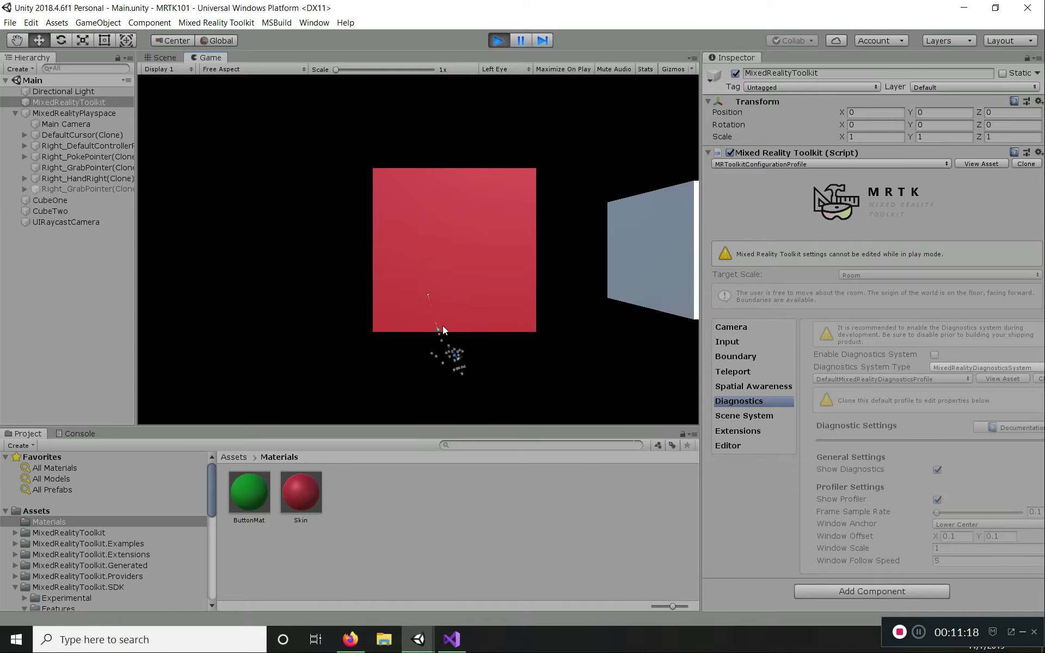
pyautogui.press('w')
pyautogui.press('w')
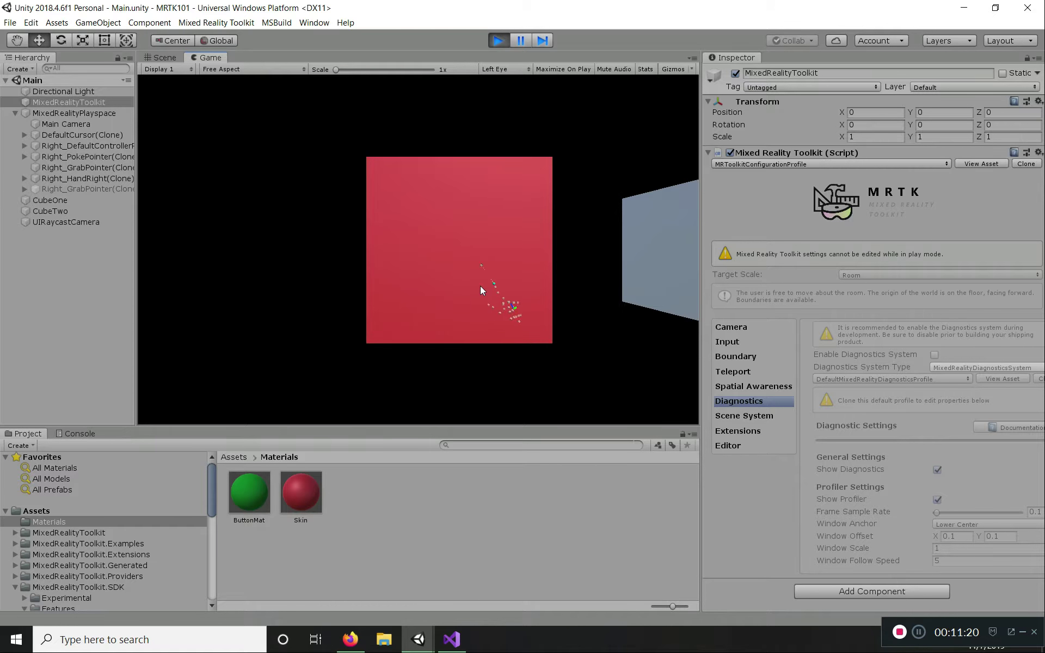
pyautogui.press('s')
pyautogui.press('w')
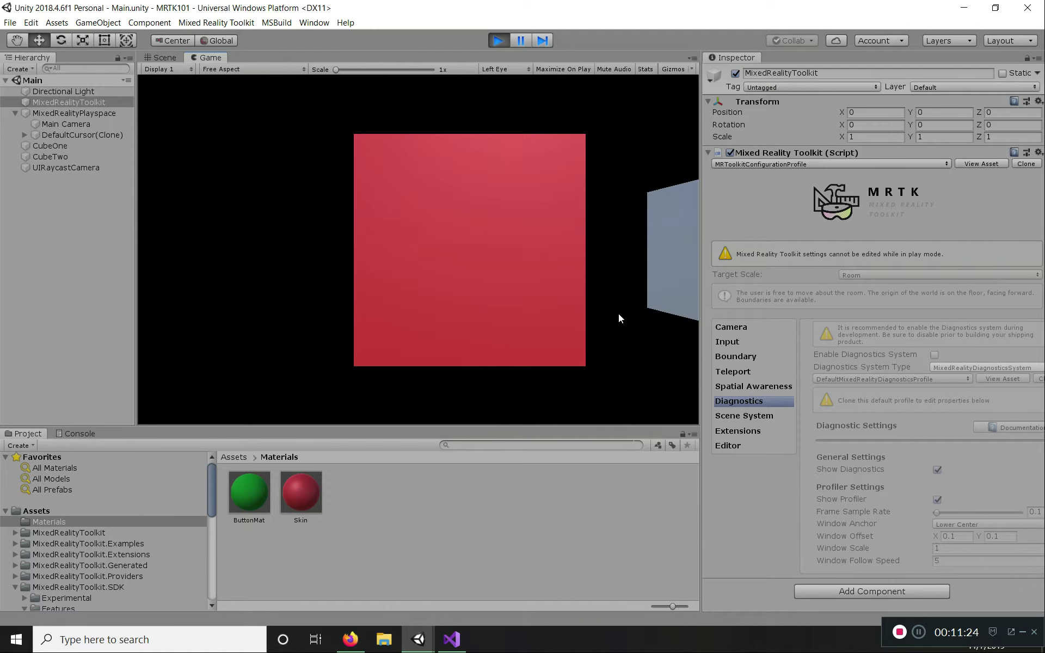
pyautogui.click(498, 41)
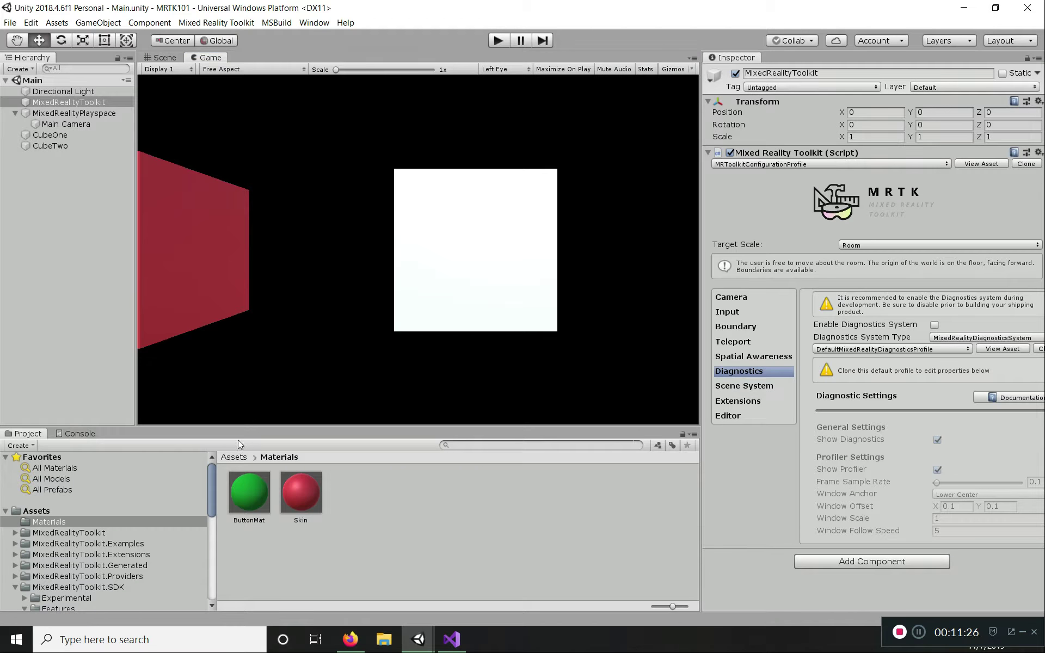
# - Apply ButtonMat to CubeTwo in the scene and brighten the material's albedo to green, hex 0BA926
pyautogui.click(45, 146)
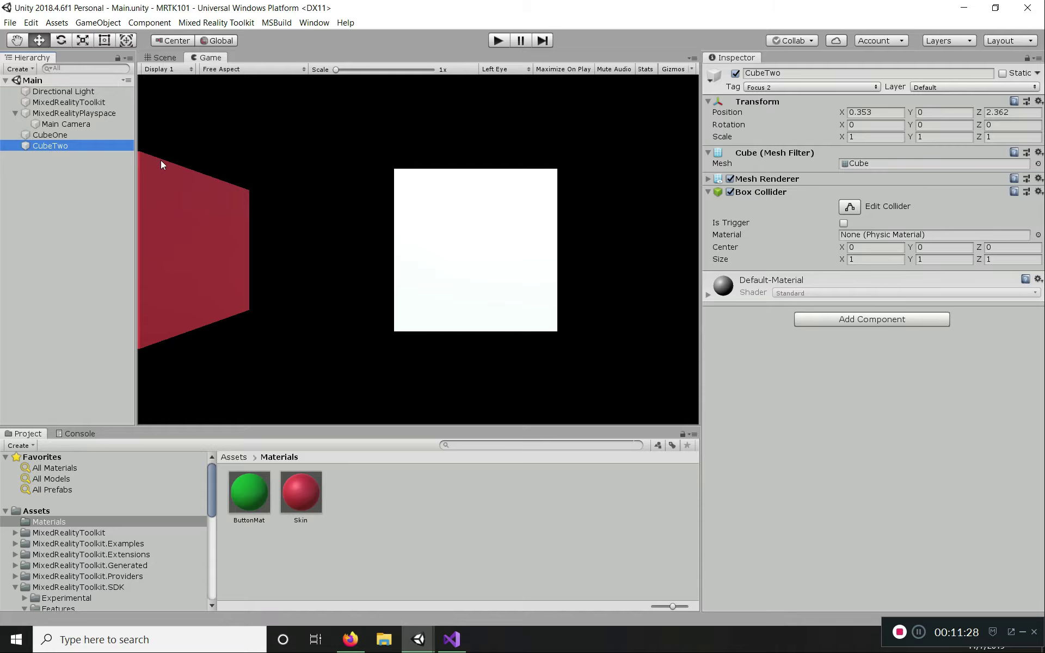
pyautogui.click(154, 58)
pyautogui.moveTo(249, 493); pyautogui.dragTo(380, 241)
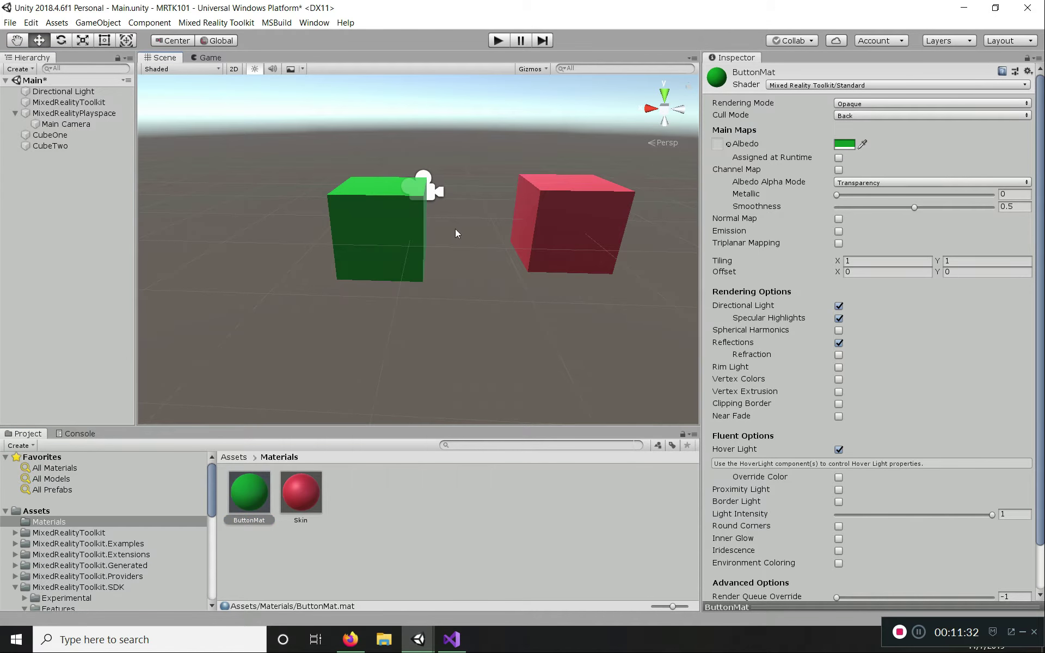
pyautogui.click(844, 144)
pyautogui.moveTo(112, 130); pyautogui.dragTo(116, 116)
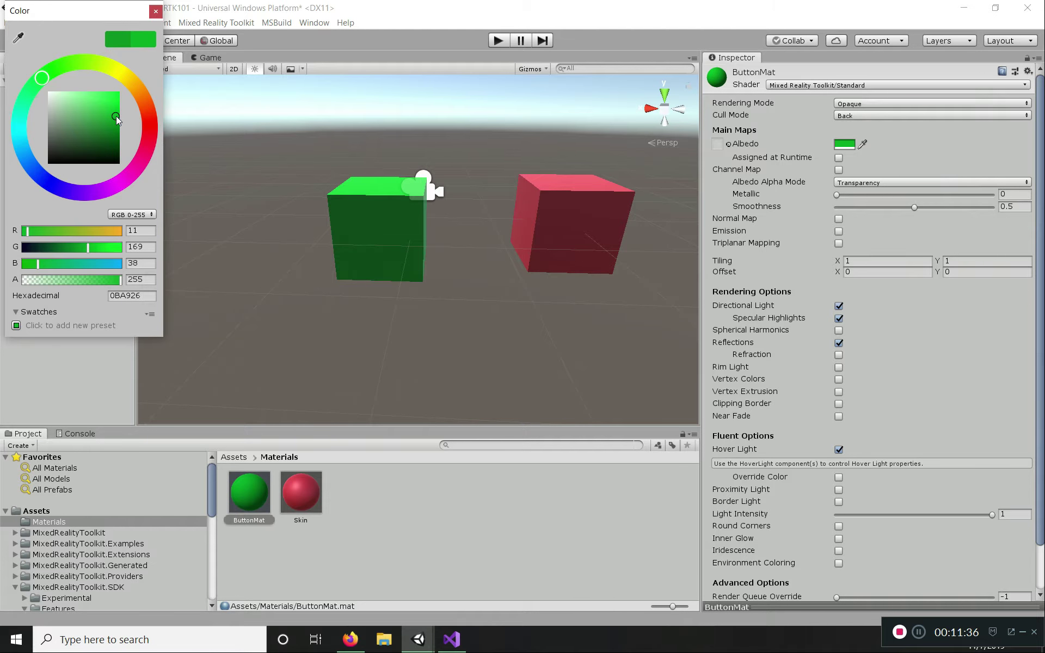
# - Run the scene and move the camera between CubeTwo and CubeOne to compare the hover light on their surfaces
pyautogui.click(156, 11)
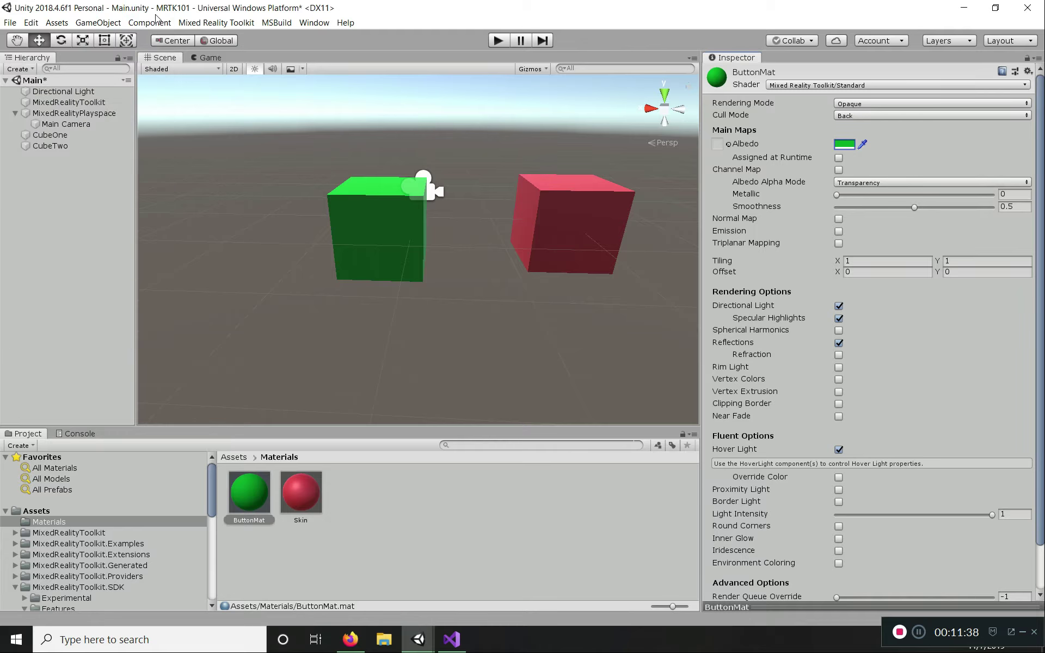
pyautogui.click(498, 40)
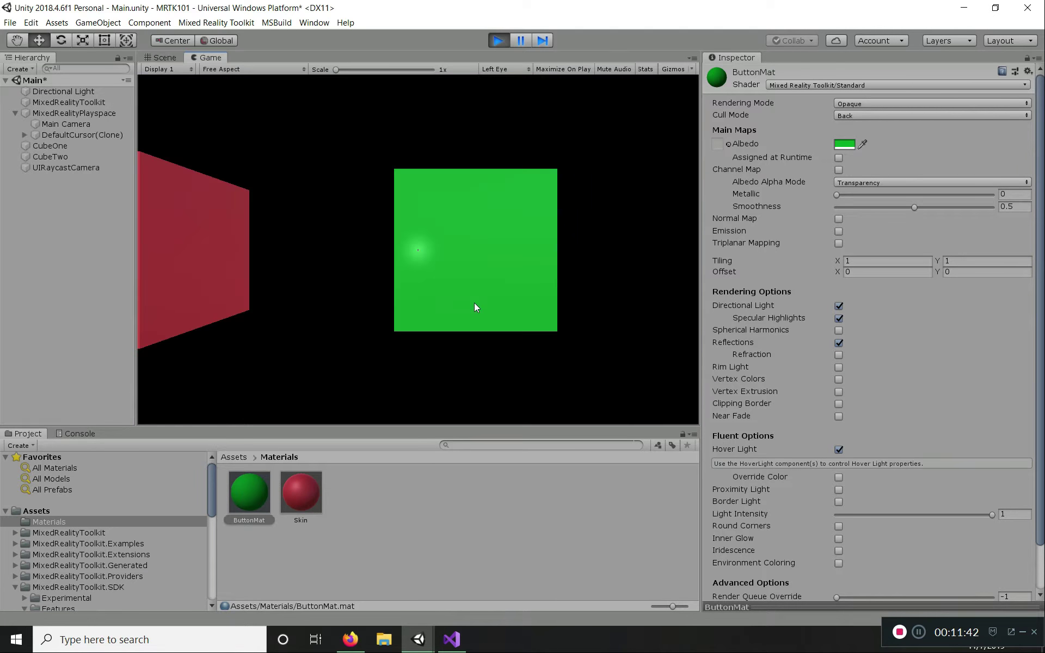
pyautogui.press('w')
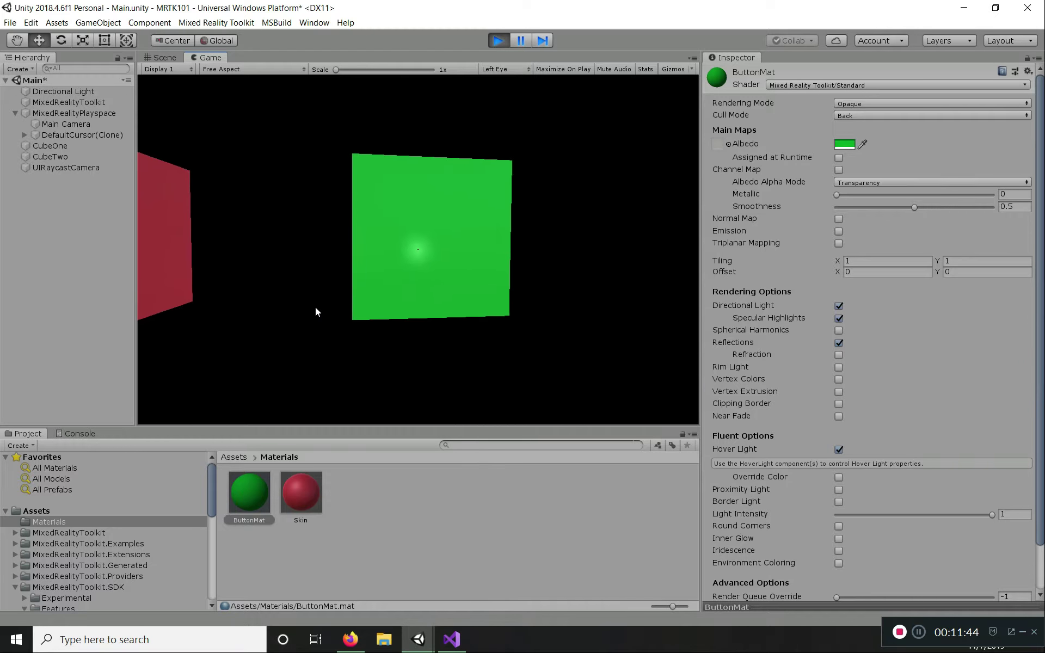
pyautogui.press('w')
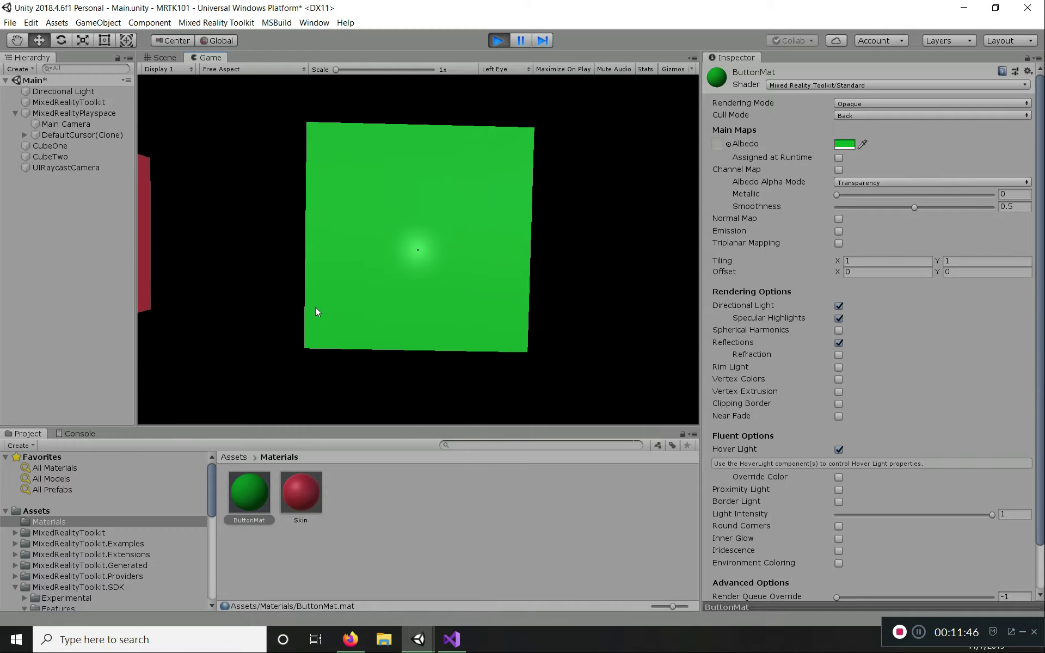
pyautogui.press('a')
pyautogui.press('d')
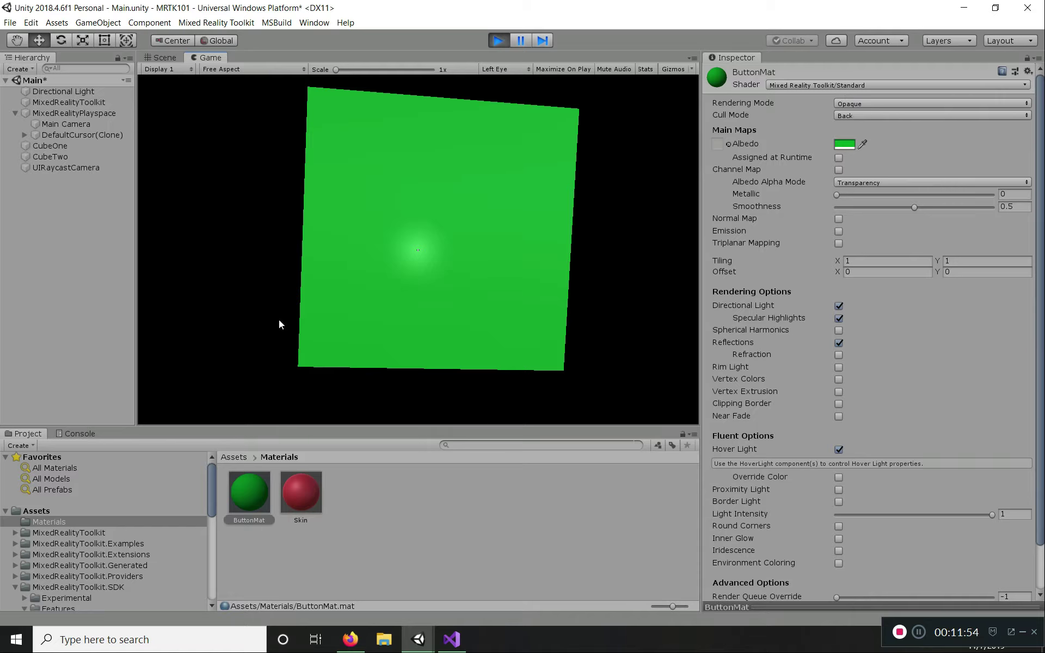
pyautogui.press('a')
pyautogui.press('d')
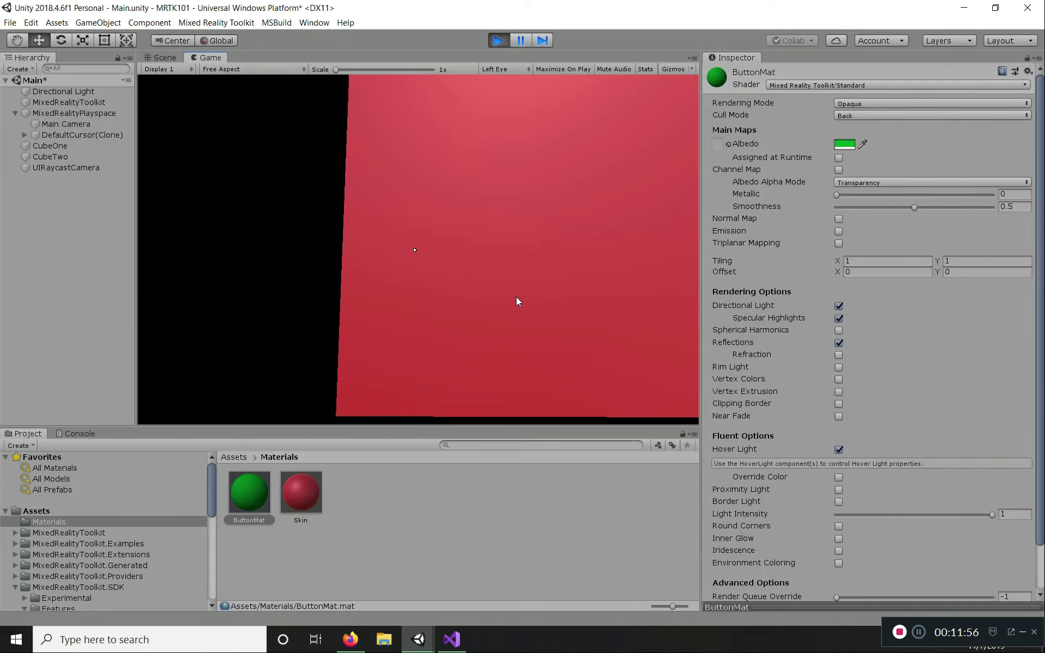
pyautogui.press('a')
pyautogui.press('d')
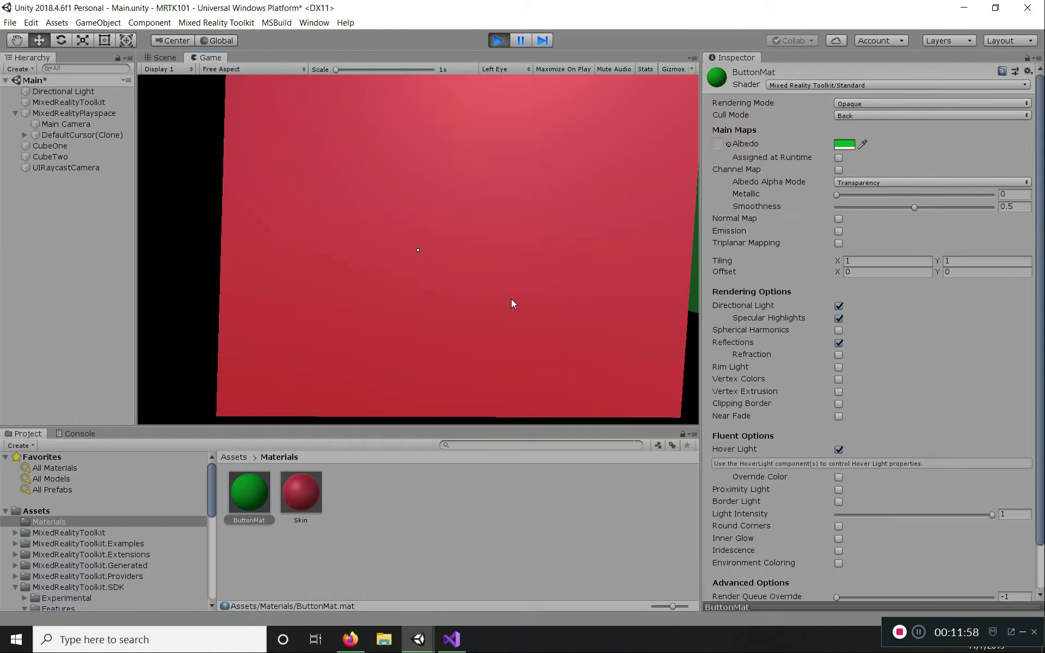
pyautogui.press('d')
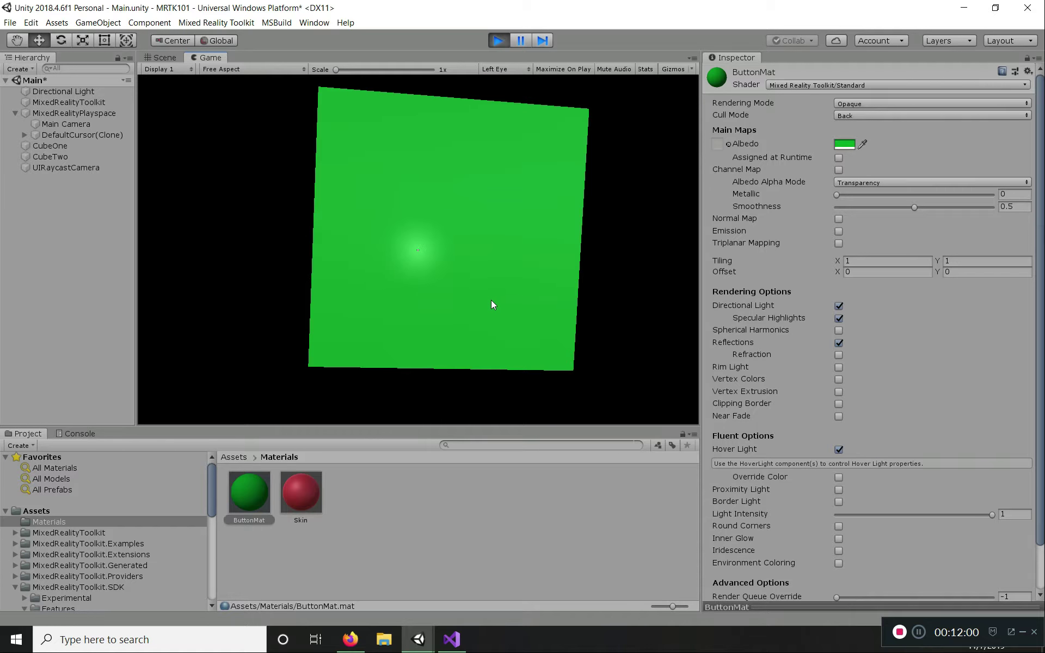
# - Bring up the simulated right hand and move towards and away from CubeTwo to examine its hover light at different distances
pyautogui.press('space')
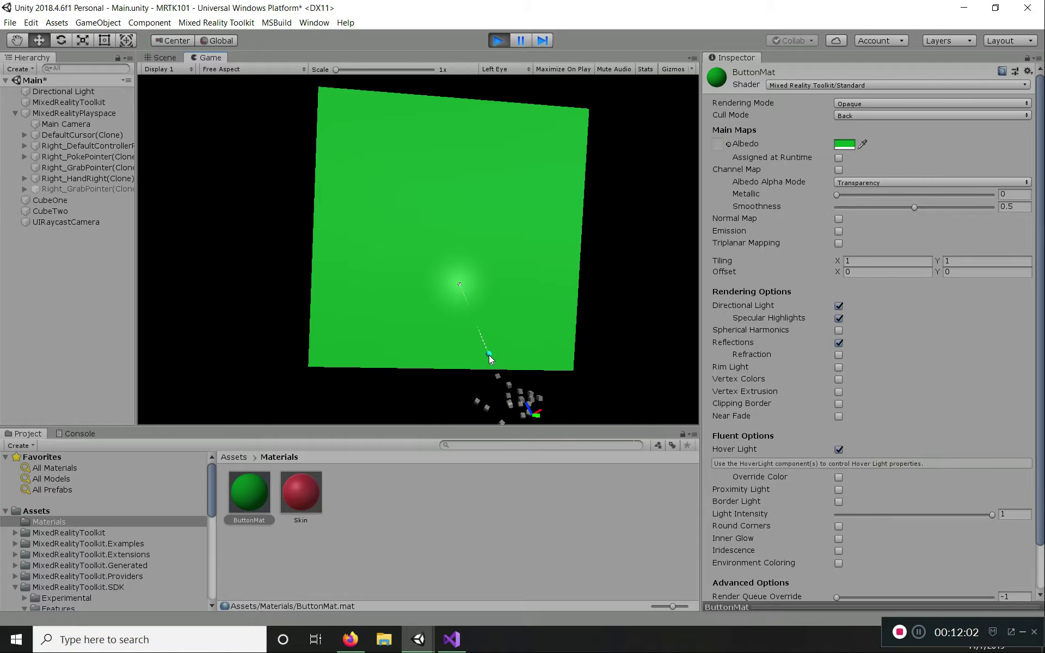
pyautogui.press('w')
pyautogui.press('w')
pyautogui.press('s')
pyautogui.press('w')
pyautogui.press('w')
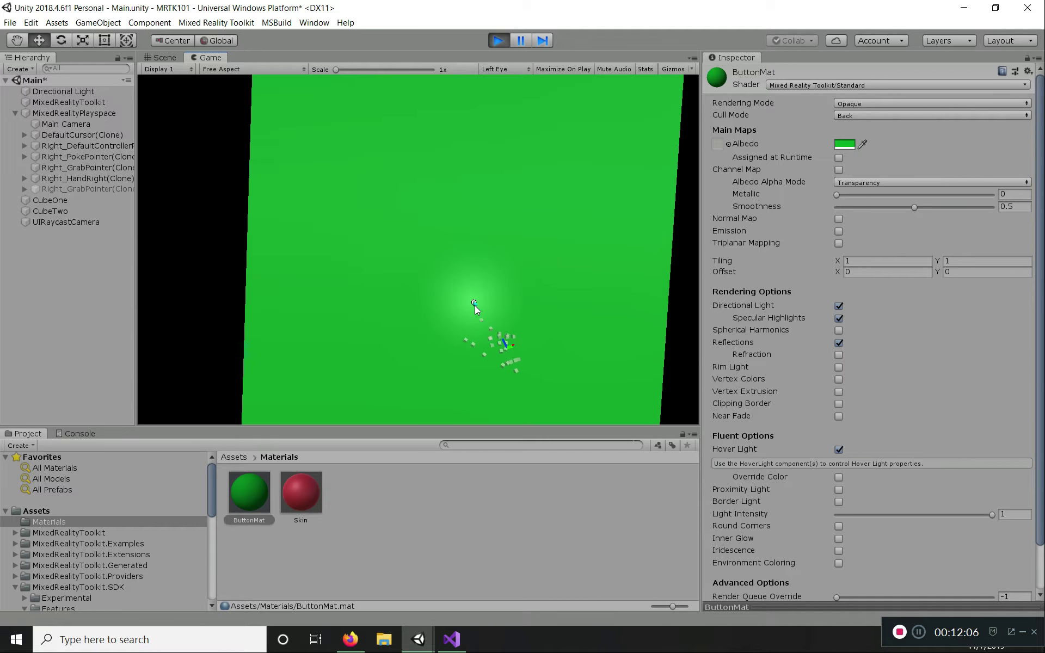
pyautogui.press('space')
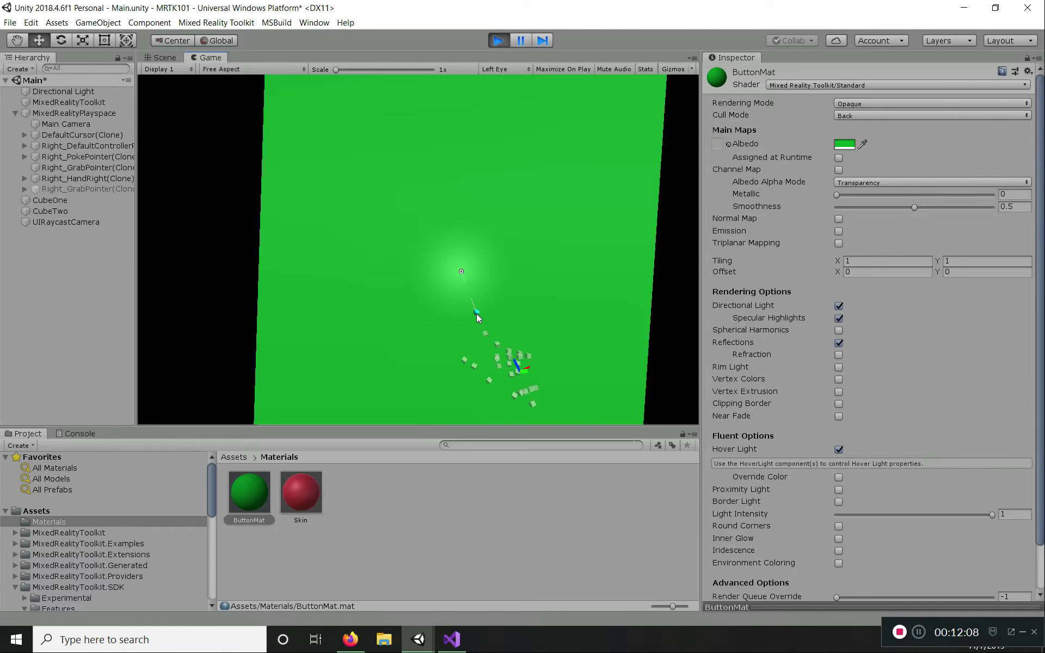
pyautogui.press('w')
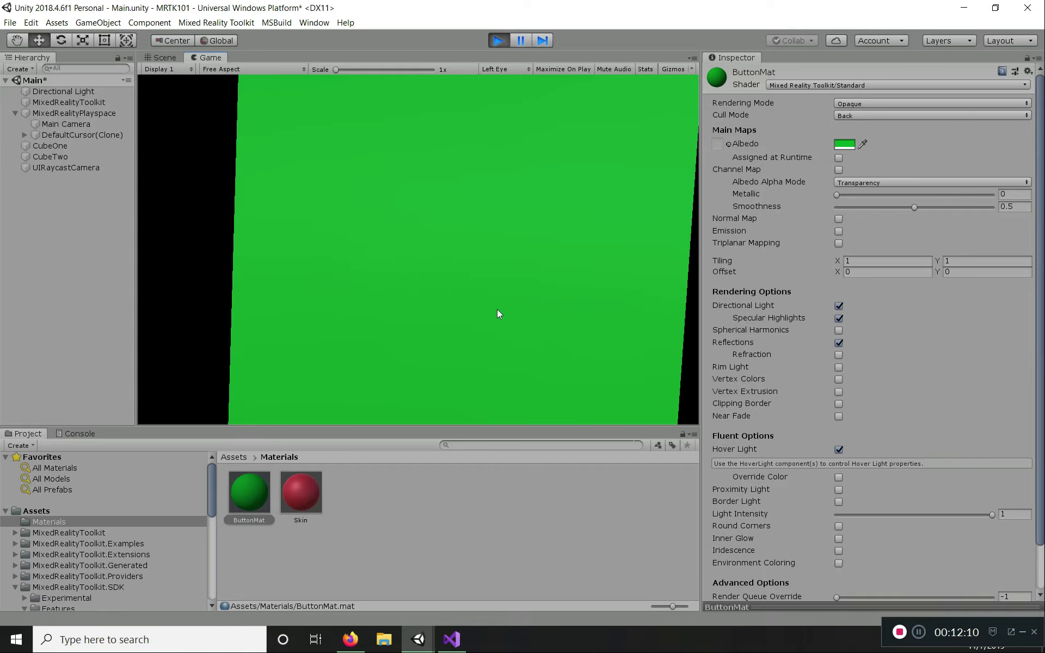
pyautogui.press('space')
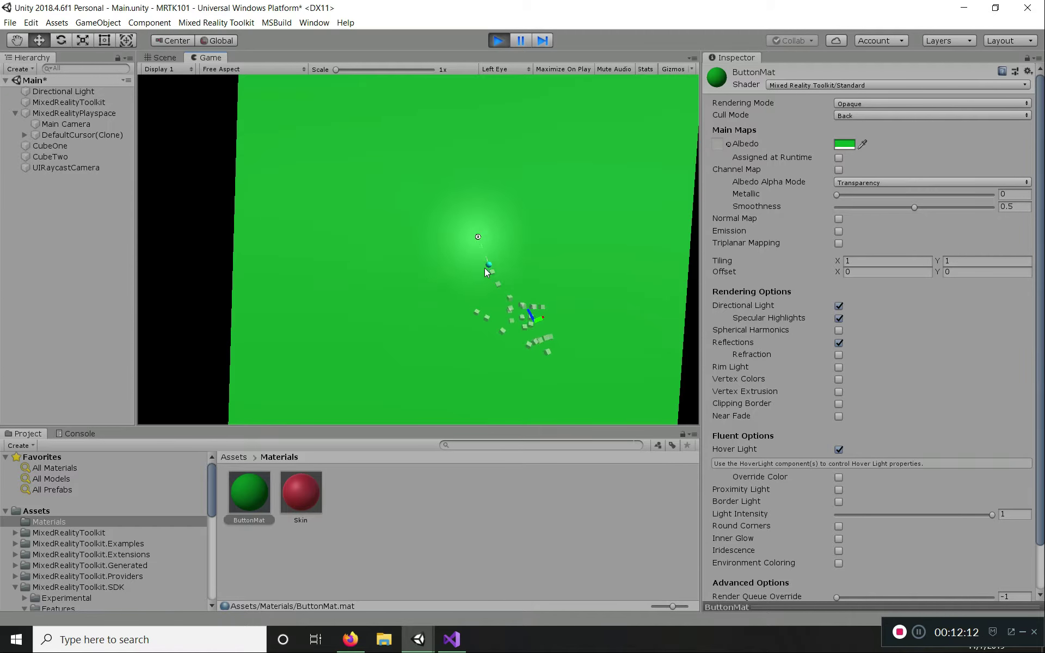
pyautogui.press('s')
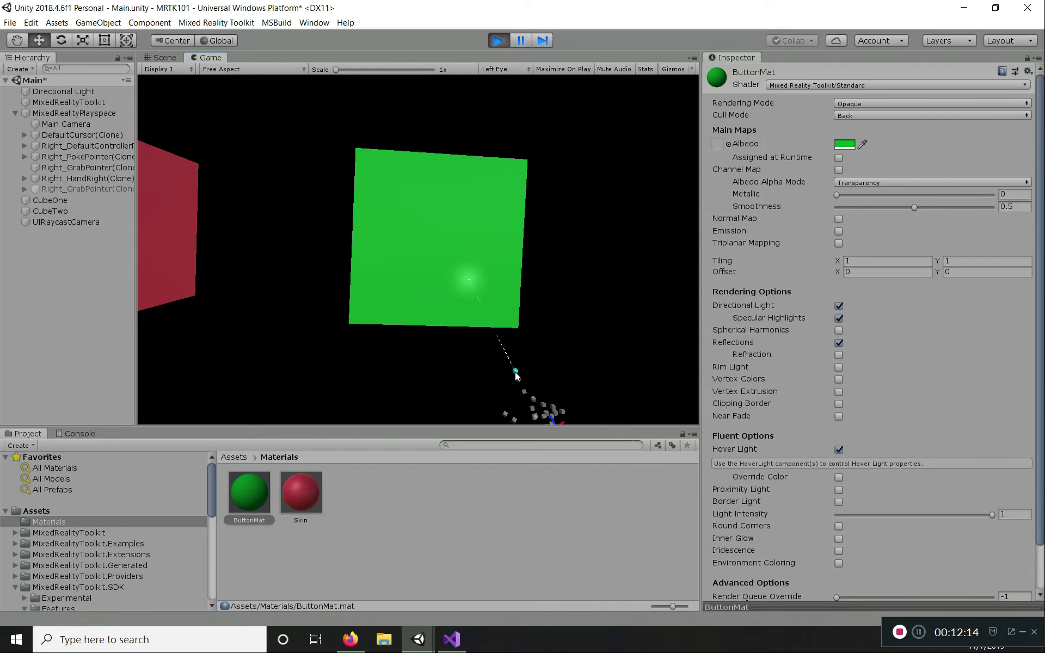
pyautogui.press('s')
pyautogui.press('w')
pyautogui.press('w')
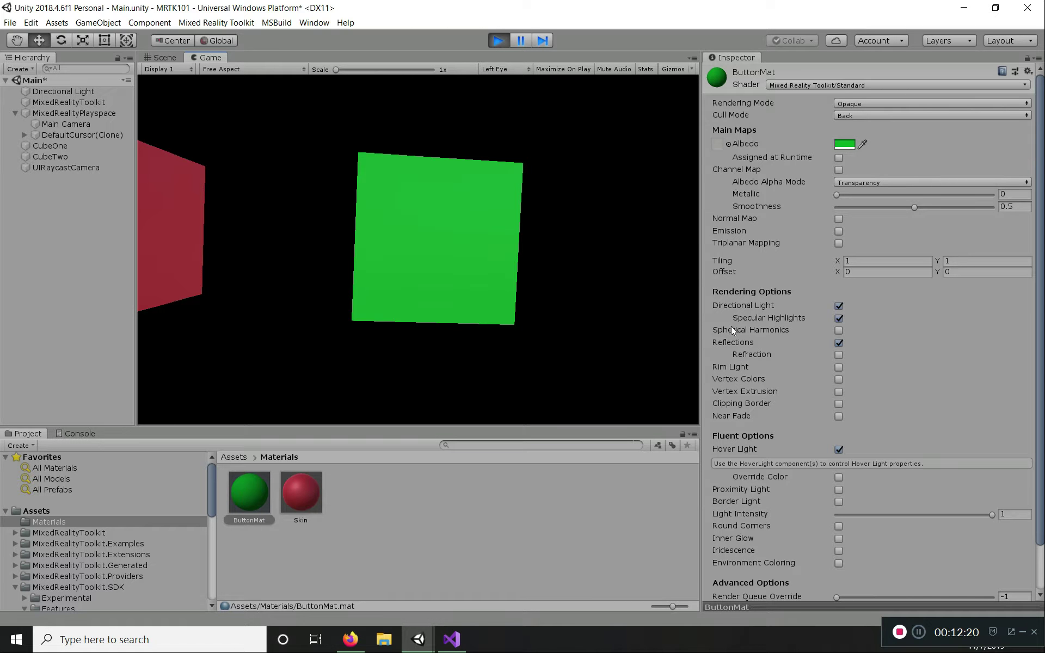
# - Enable Proximity Light in ButtonMat's Fluent Options while the scene is running
pyautogui.scroll(-2, 729, 305)
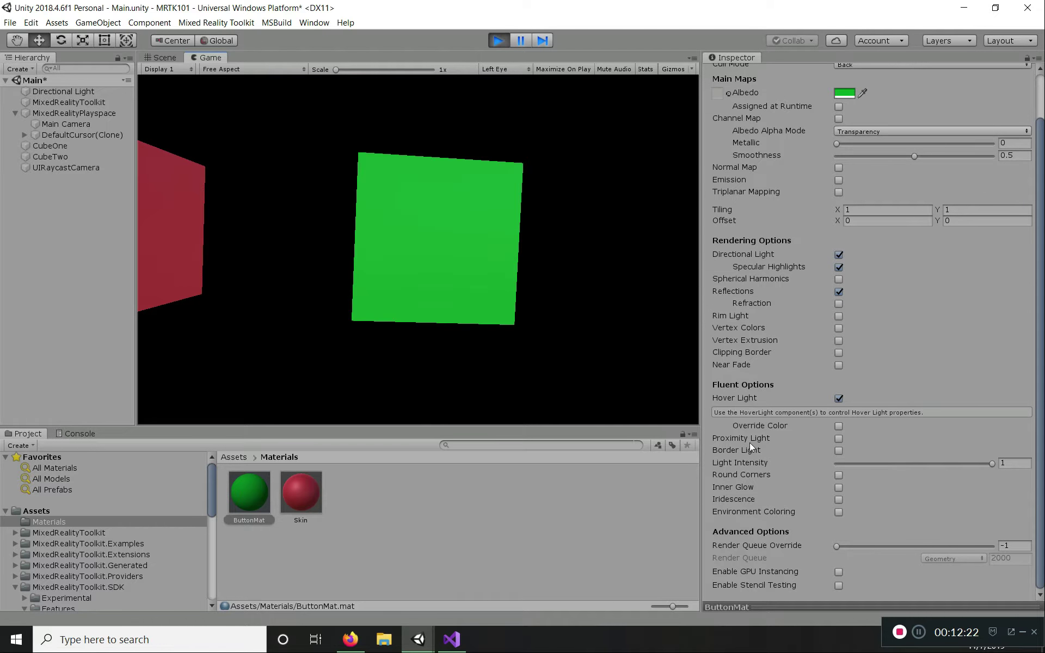
pyautogui.click(838, 439)
pyautogui.press('space')
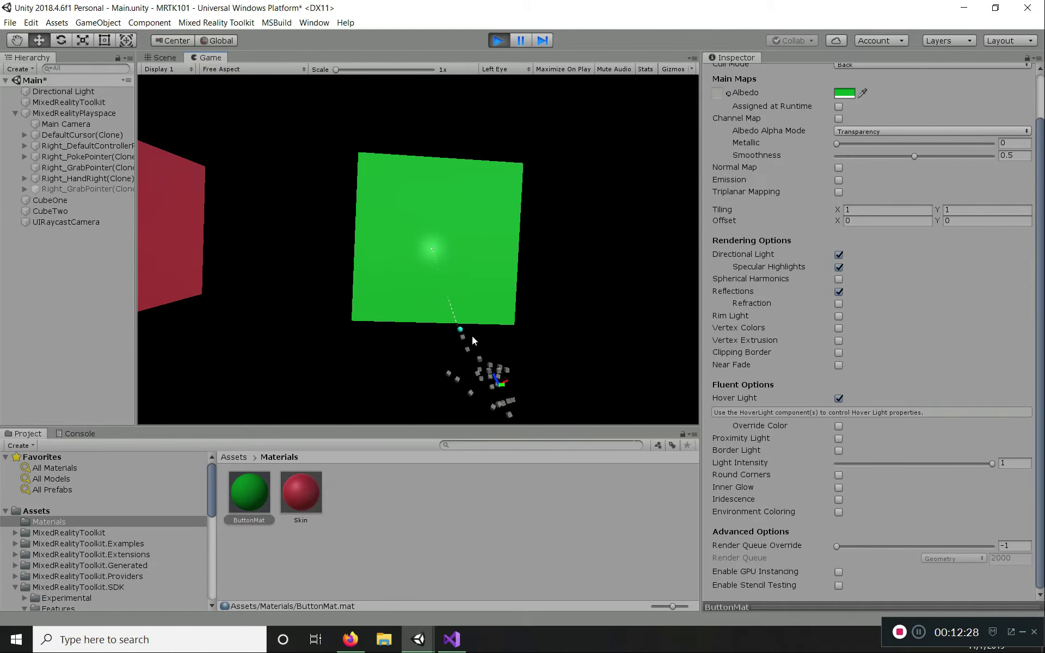
pyautogui.click(838, 438)
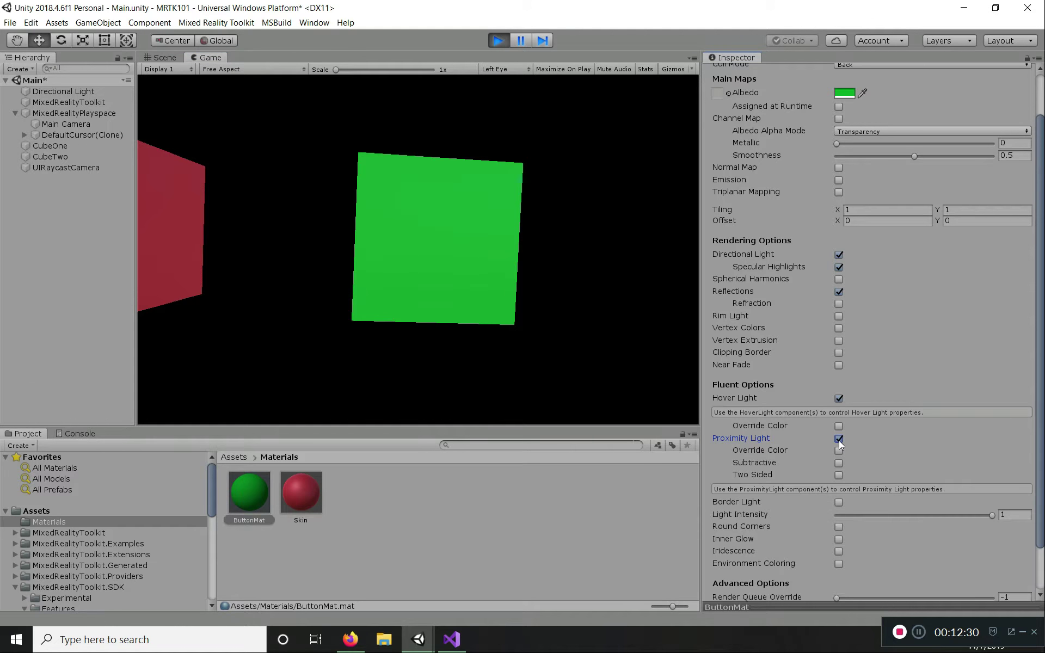
# - Move the simulated hand and camera repeatedly towards and away from CubeTwo to examine the proximity light at close range
pyautogui.press('space')
pyautogui.press('w')
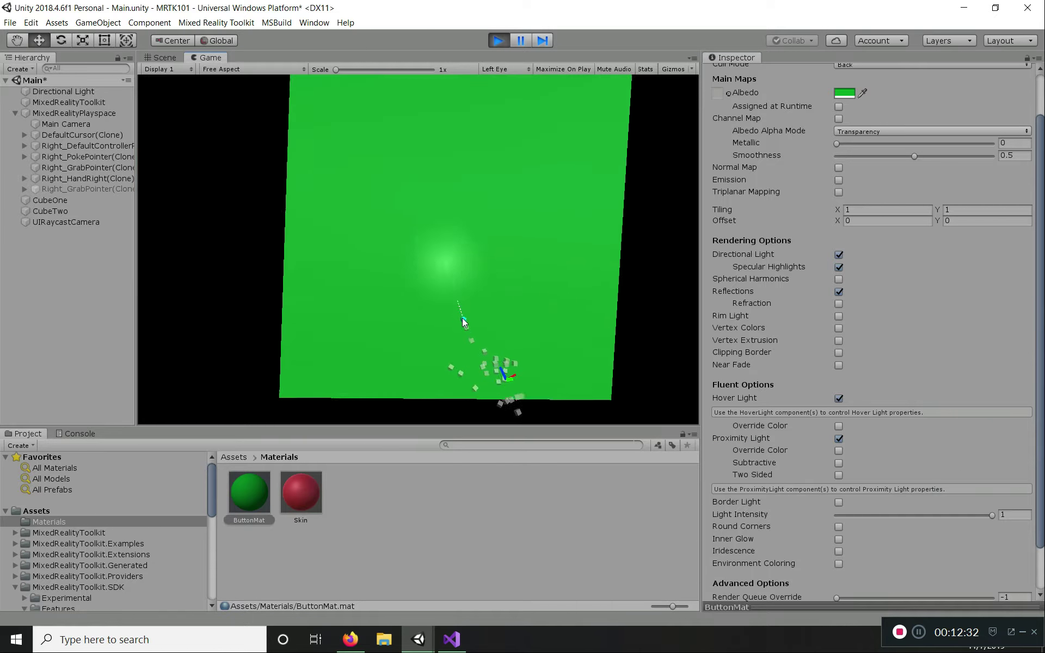
pyautogui.scroll(3, 461, 318)
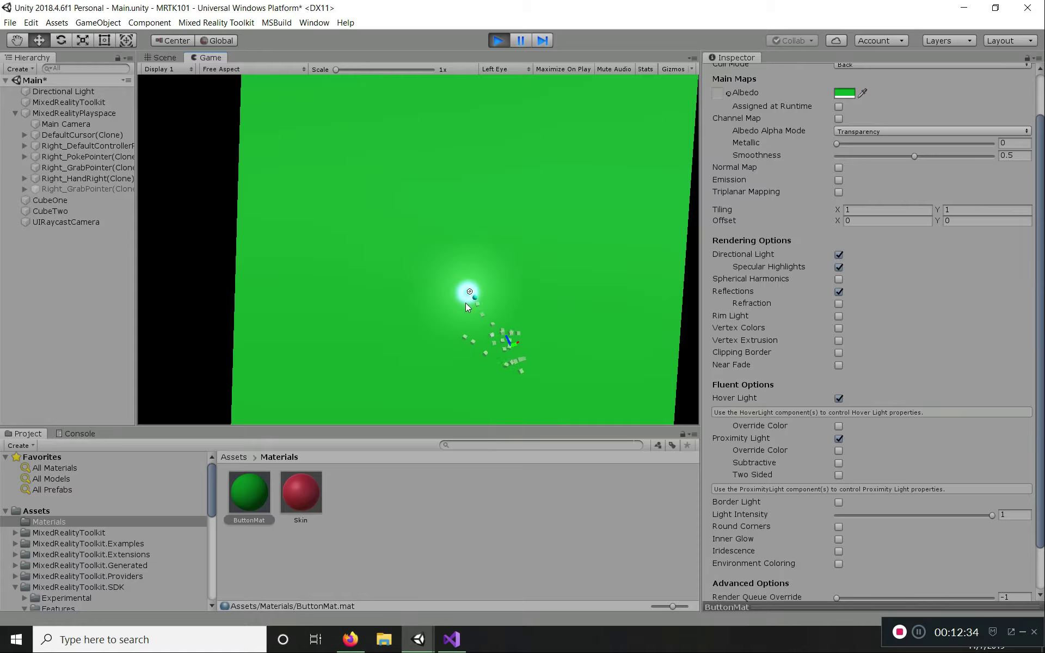
pyautogui.press('s')
pyautogui.press('s')
pyautogui.scroll(2, 444, 303)
pyautogui.press('w')
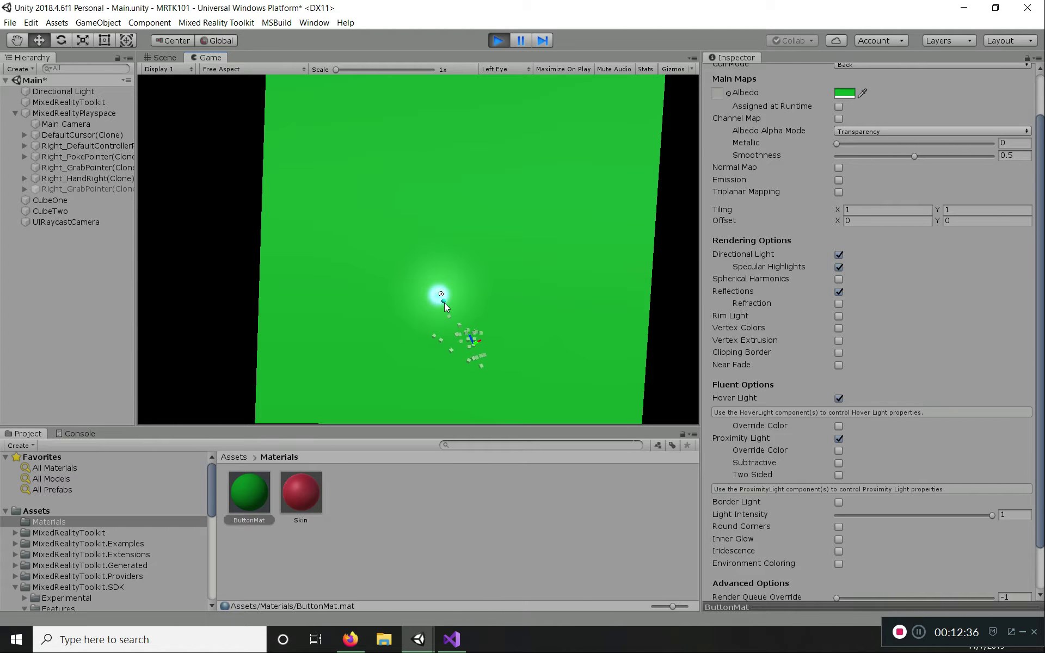
pyautogui.press('s')
pyautogui.press('w')
pyautogui.scroll(4, 445, 305)
pyautogui.press('s')
pyautogui.press('w')
pyautogui.press('s')
pyautogui.press('s')
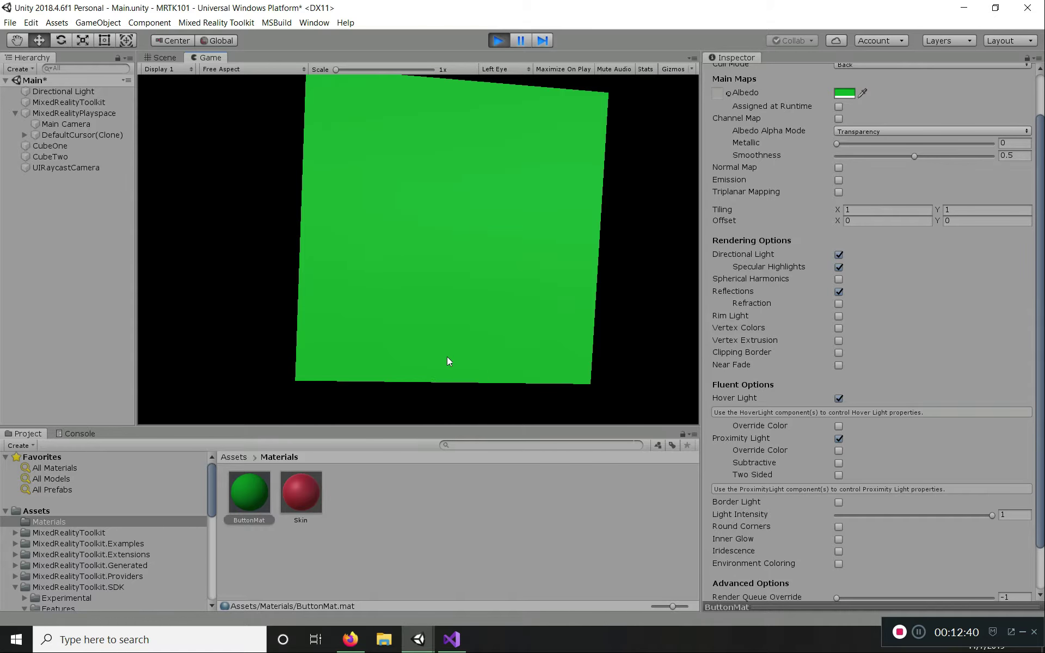
pyautogui.press('space')
pyautogui.press('w')
pyautogui.press('w')
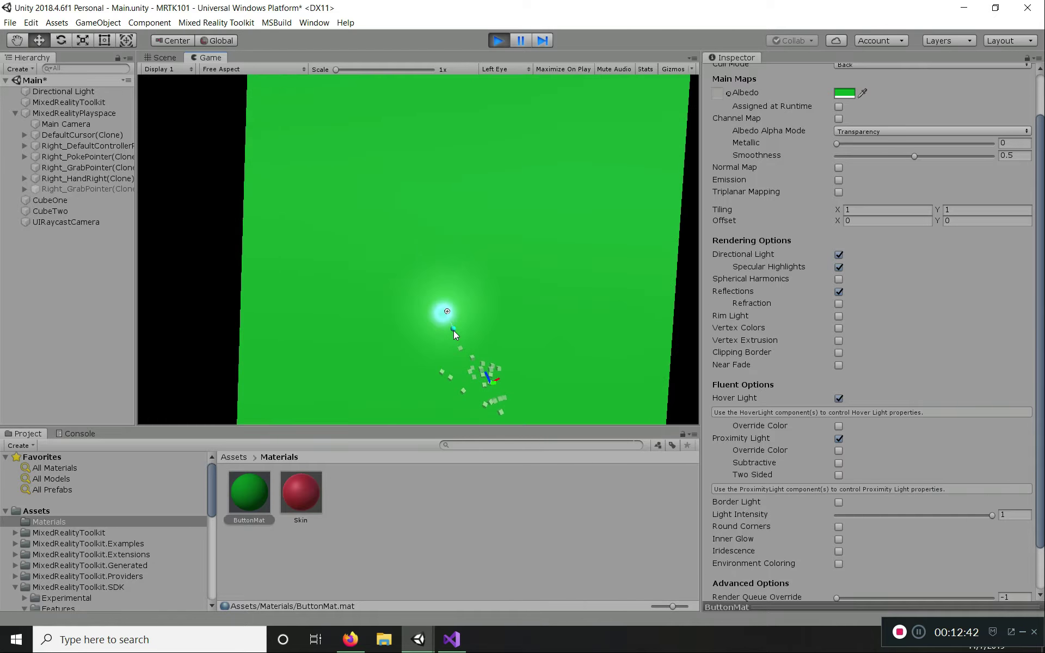
pyautogui.press('w')
pyautogui.press('s')
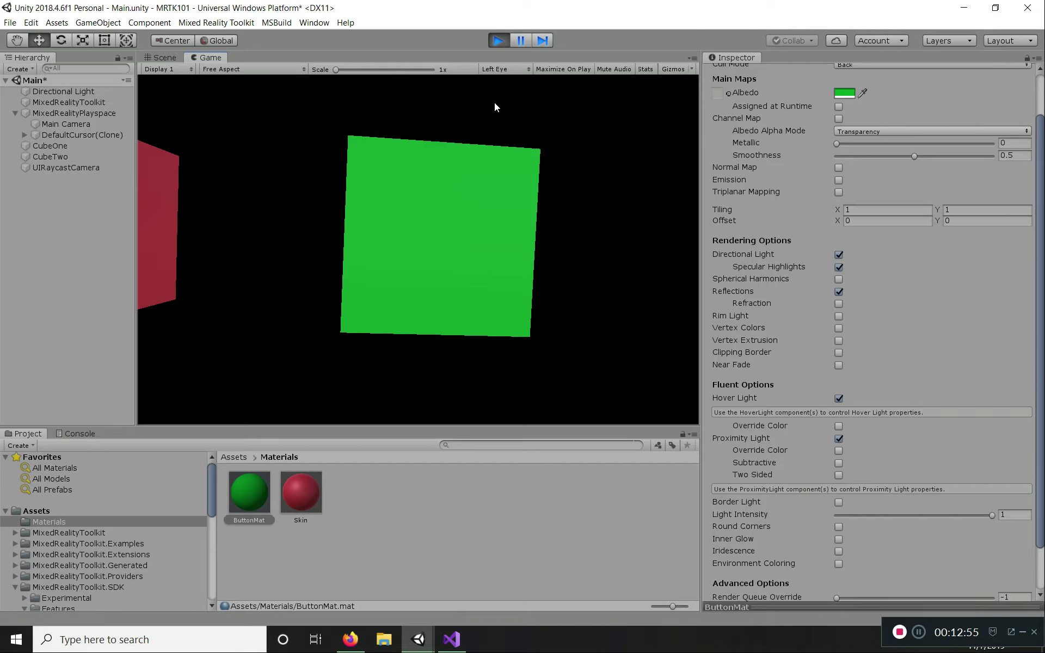
pyautogui.press('w')
pyautogui.press('d')
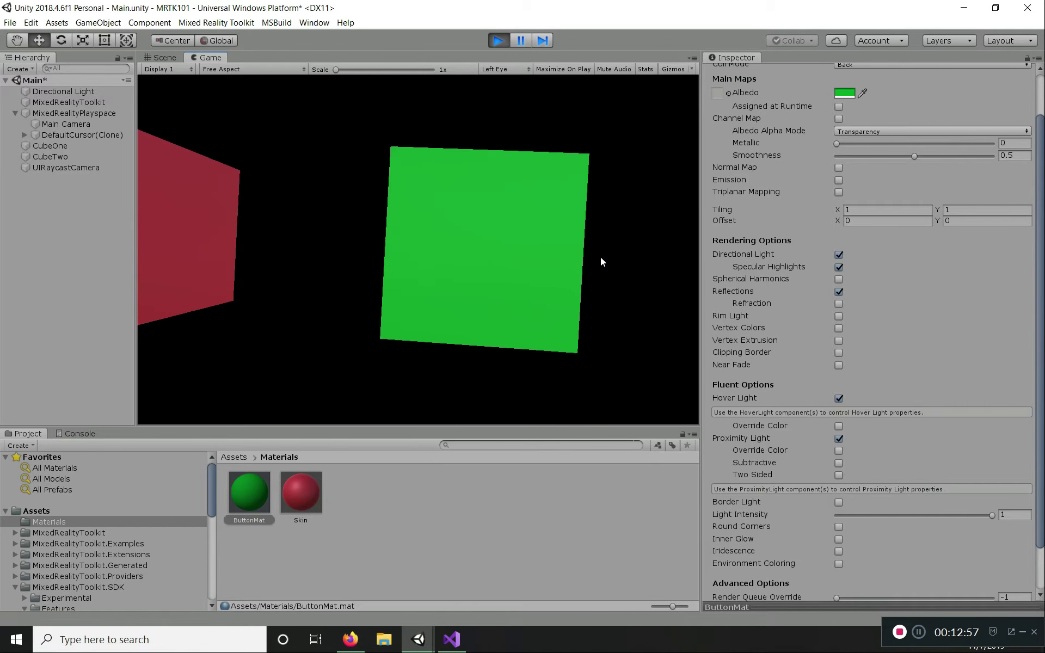
# - Add a Near Interaction Touchable component to CubeTwo in play mode
pyautogui.click(57, 156)
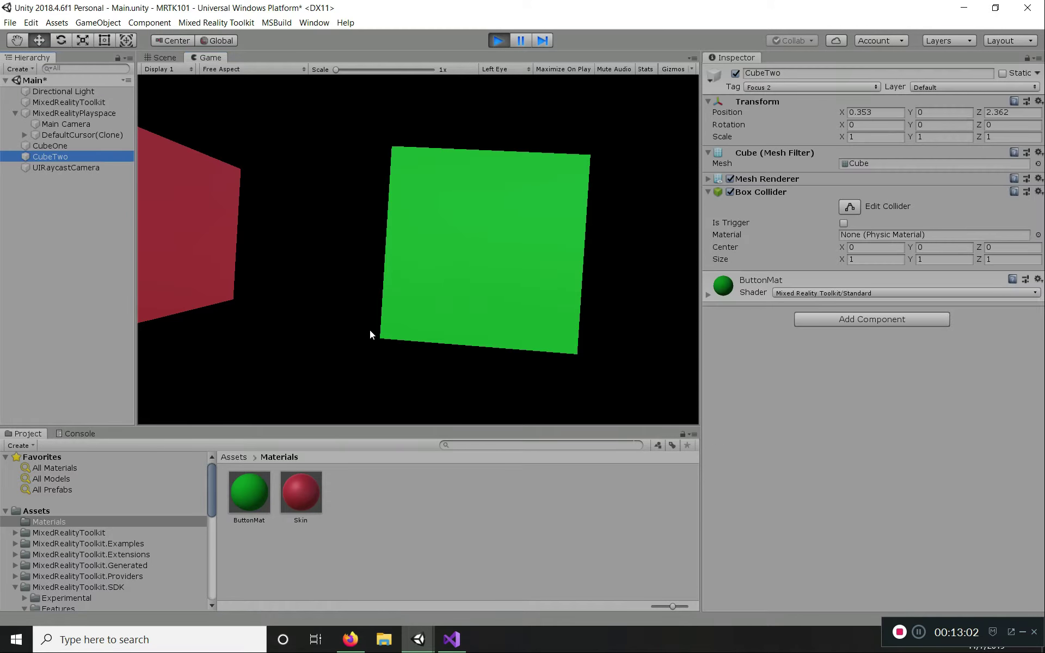
pyautogui.click(853, 323)
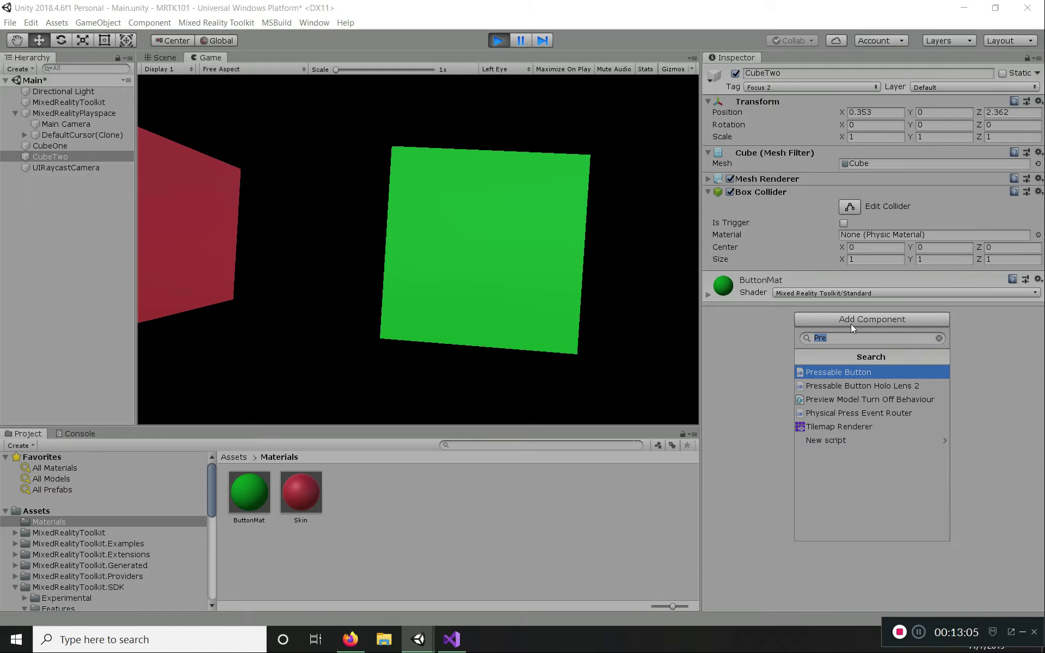
pyautogui.write('NearInter')
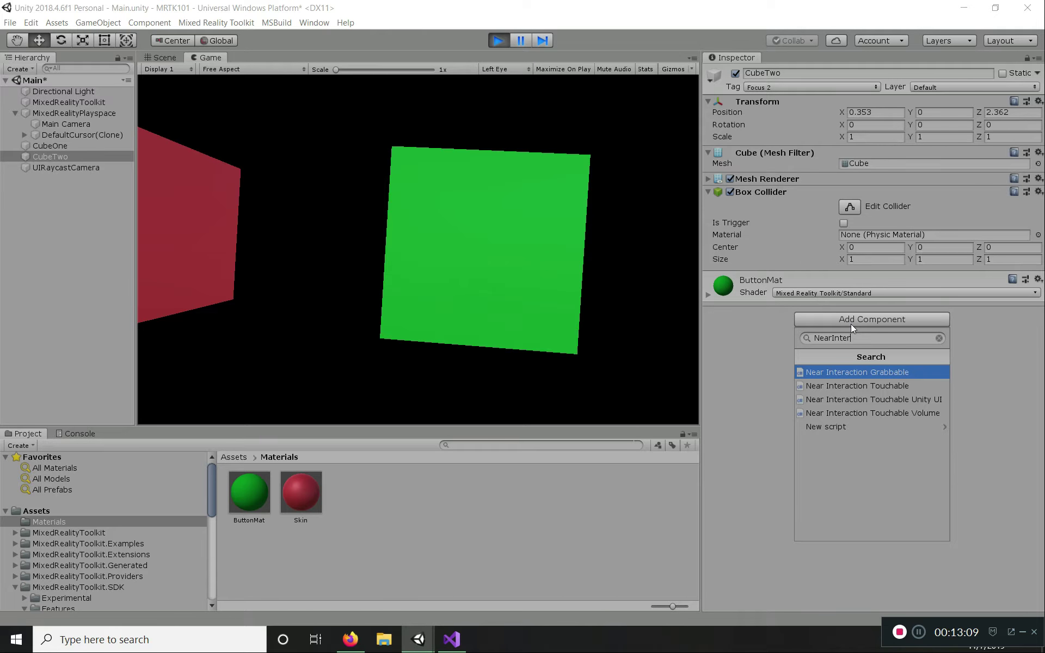
pyautogui.press('Down')
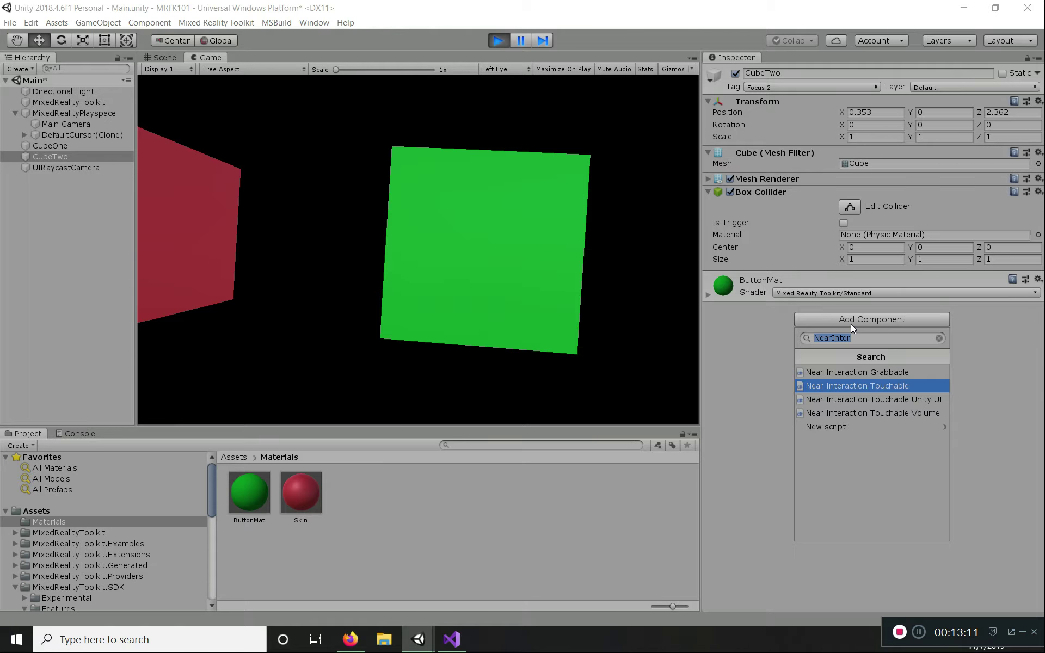
pyautogui.press('Up')
pyautogui.press('Down')
pyautogui.press('Return')
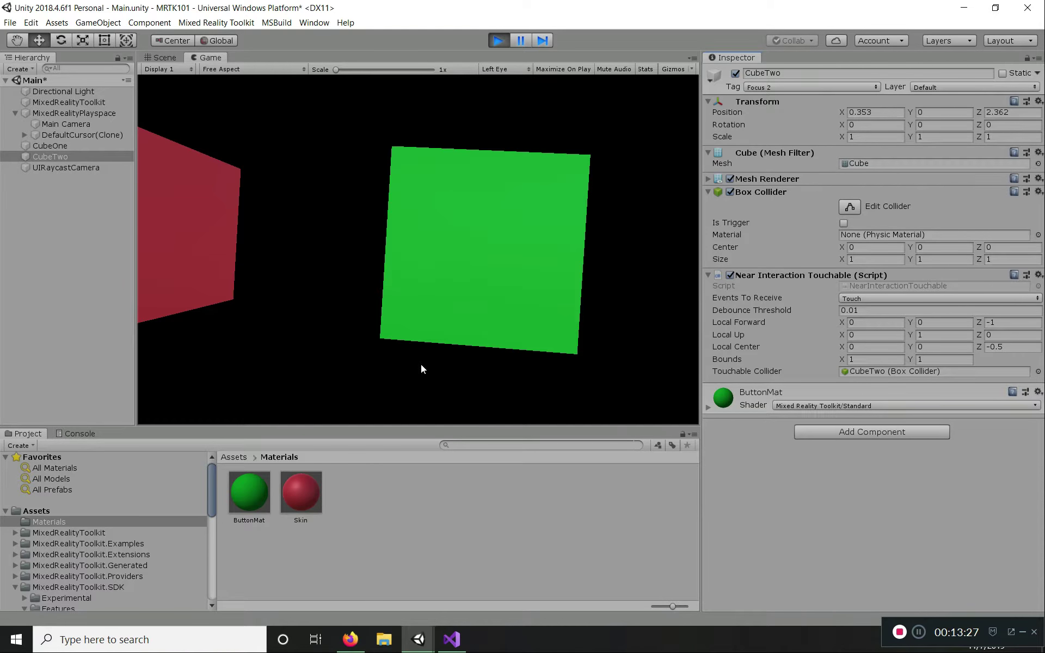
# - Inspect CubeTwo's touchable front face from the side in the Scene view, with CubeTwo selected
pyautogui.click(164, 57)
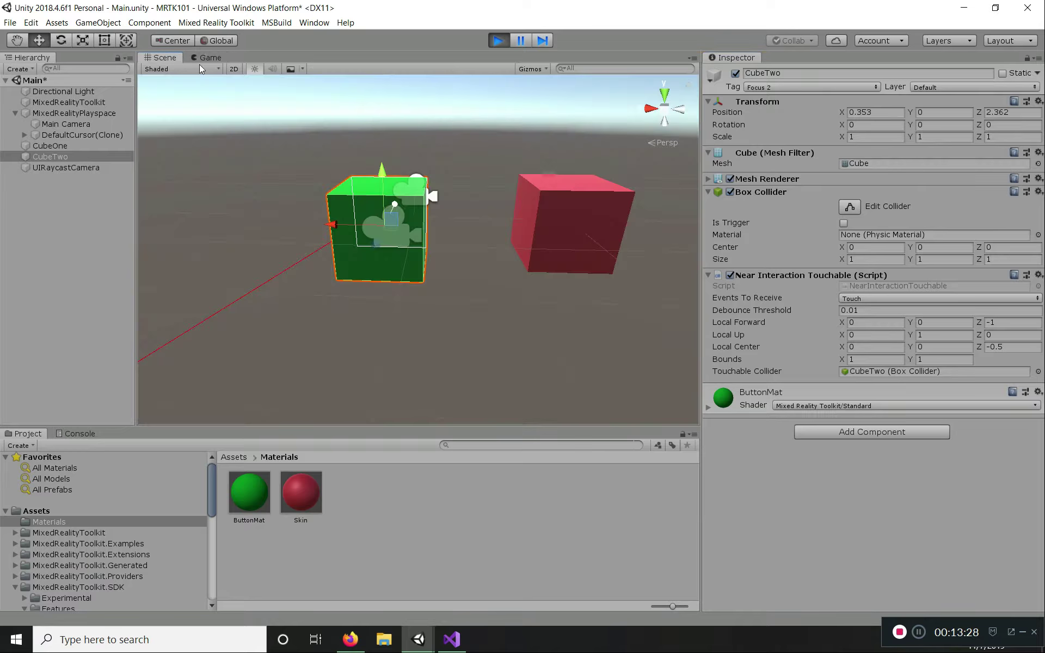
pyautogui.click(454, 352)
pyautogui.keyDown('alt'); pyautogui.moveTo(515, 328); pyautogui.dragTo(182, 271); pyautogui.keyUp('alt')
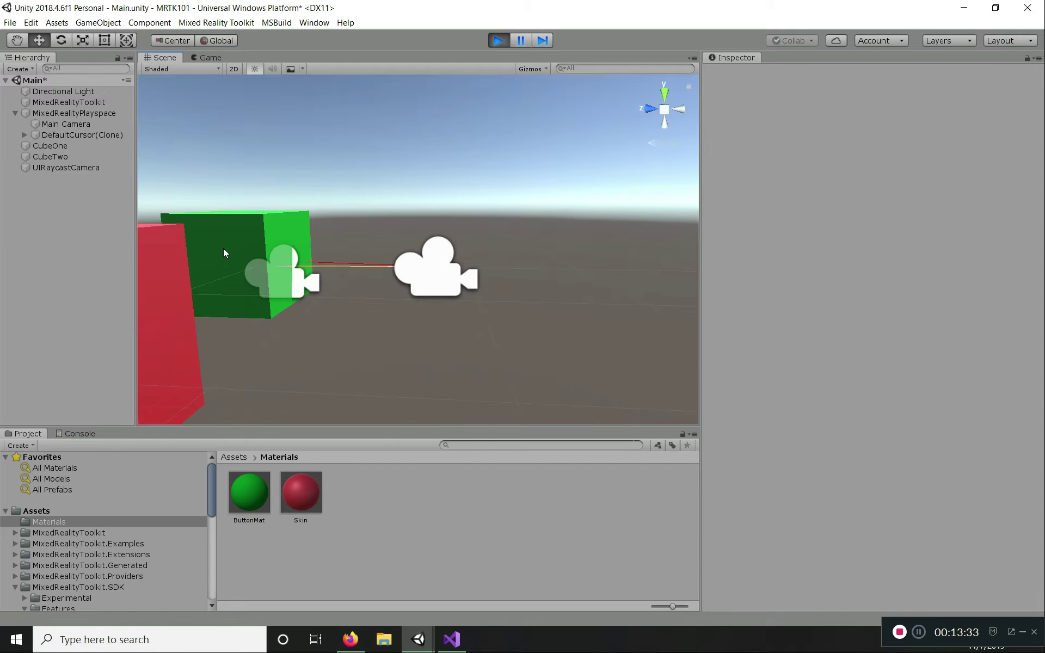
pyautogui.click(223, 252)
pyautogui.press('e')
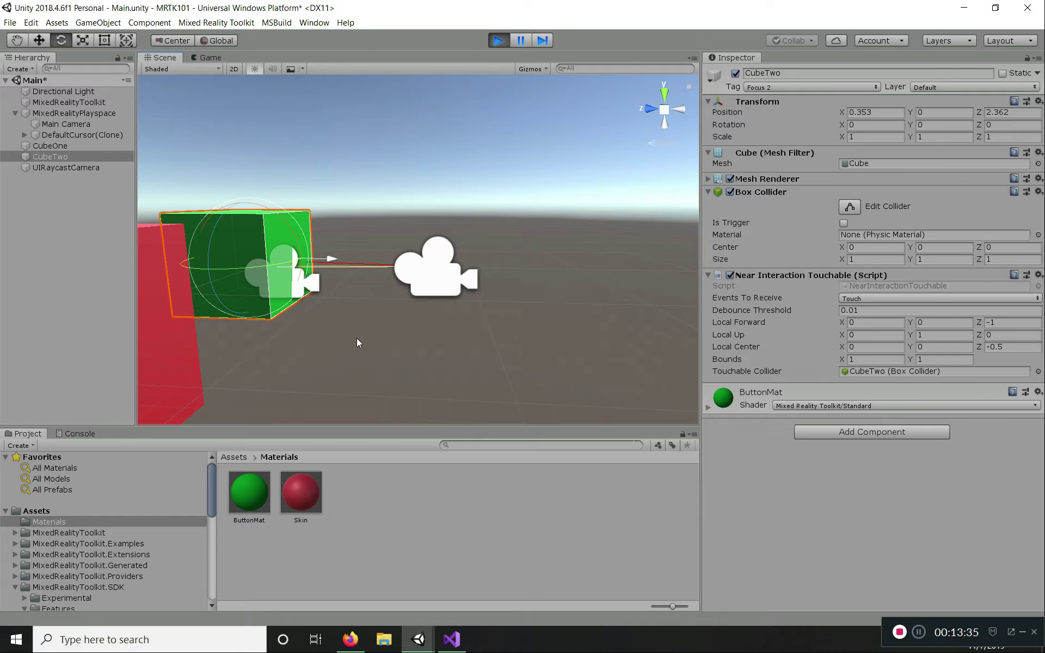
pyautogui.click(41, 44)
pyautogui.moveTo(399, 348); pyautogui.dragTo(291, 354, button='right')
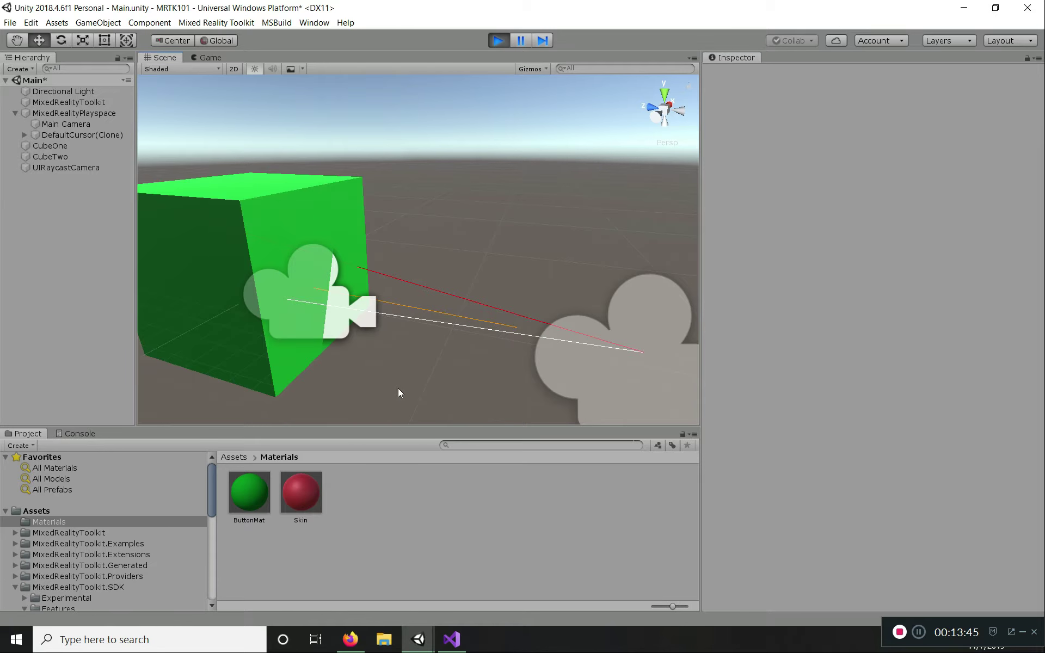
pyautogui.click(263, 206)
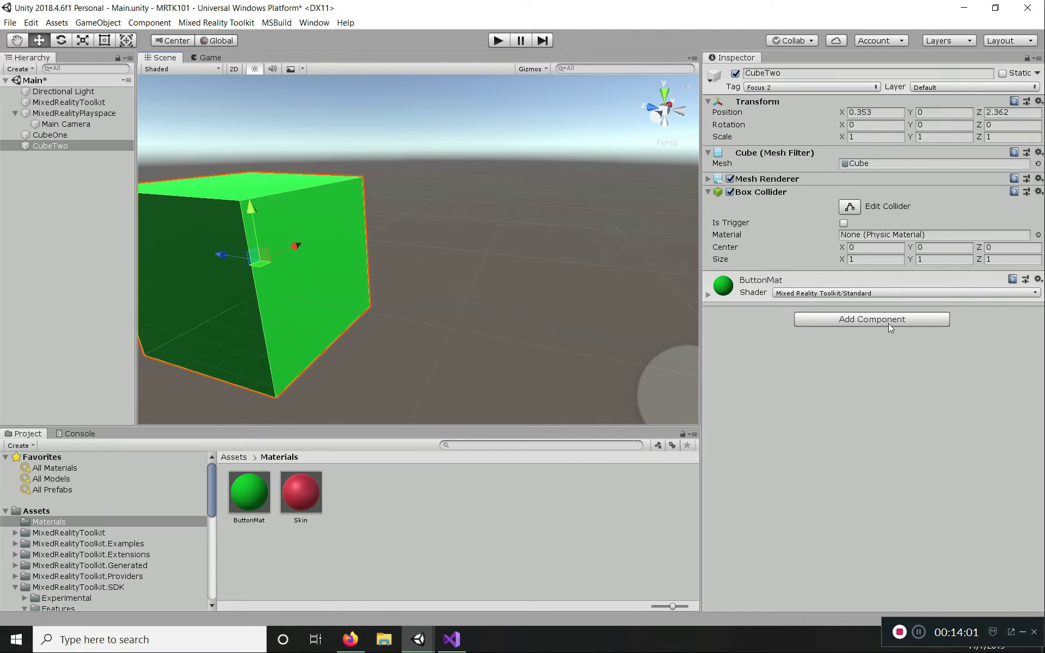
# - Add a Near Interaction Touchable component to CubeTwo in edit mode and view the cube from its other side
pyautogui.click(886, 321)
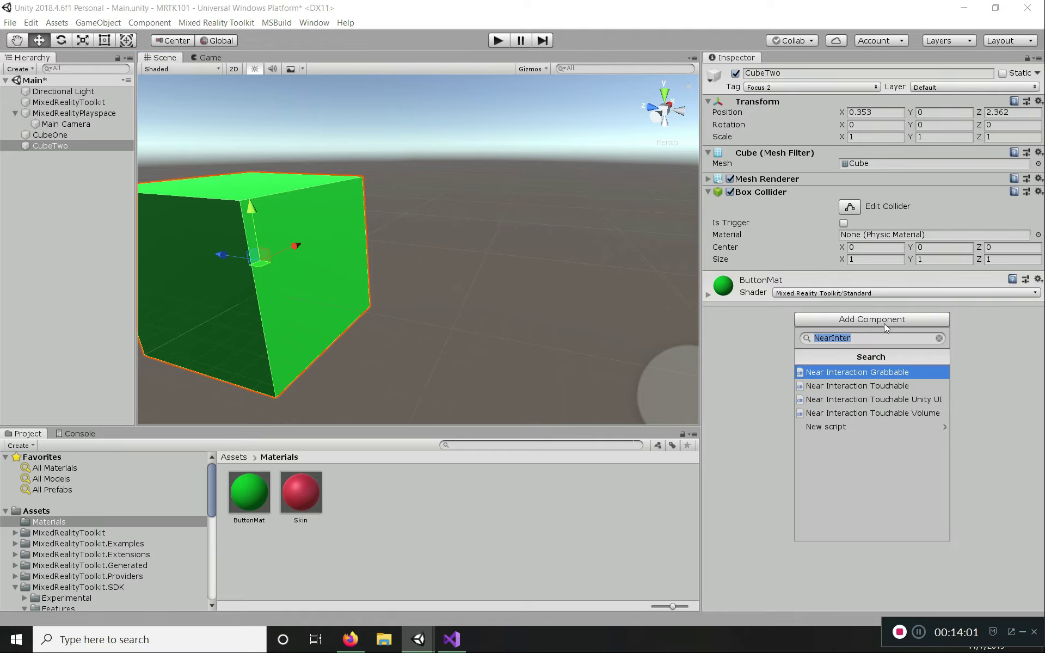
pyautogui.click(881, 387)
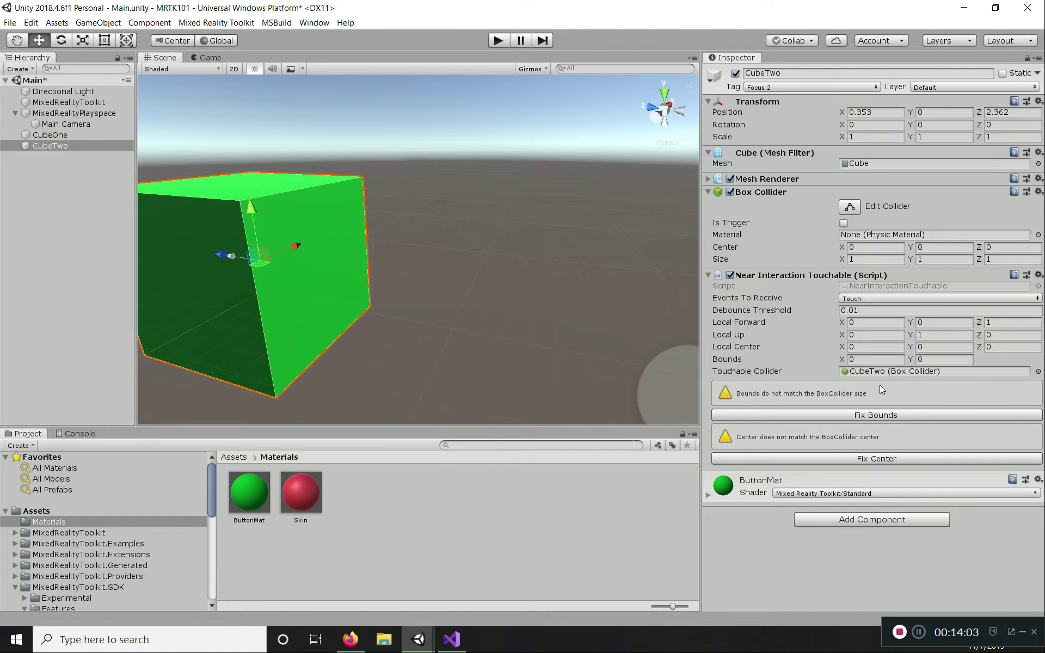
pyautogui.click(354, 358)
pyautogui.keyDown('alt'); pyautogui.moveTo(194, 390); pyautogui.dragTo(524, 378); pyautogui.keyUp('alt')
pyautogui.click(562, 296)
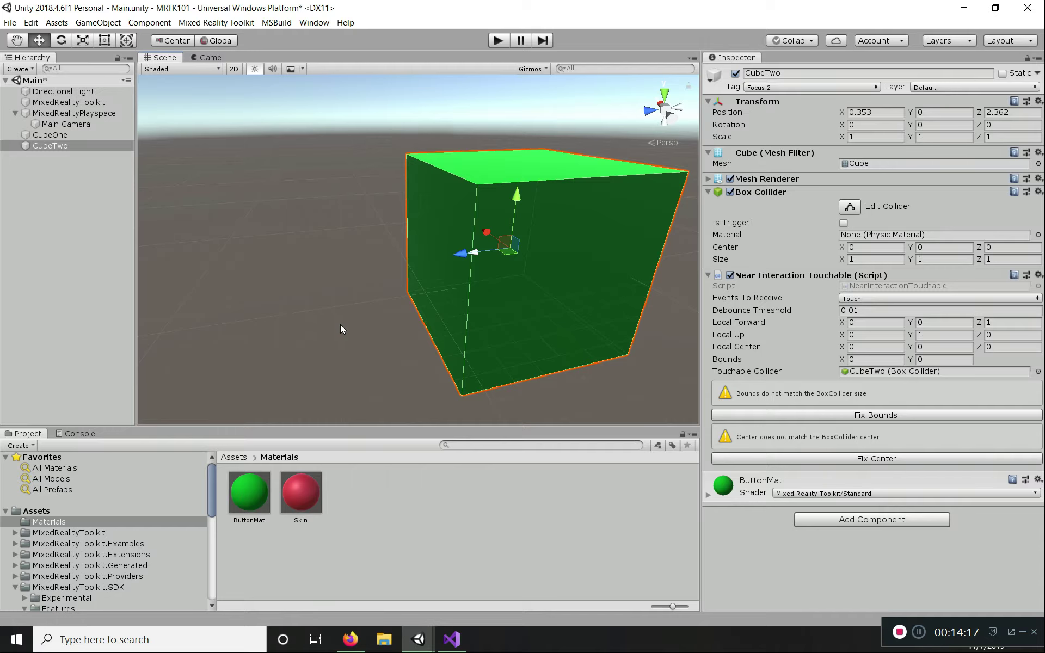
# - Scale CubeTwo down to 0.25 on the X, Y and Z axes
pyautogui.click(875, 138)
pyautogui.write('0.25')
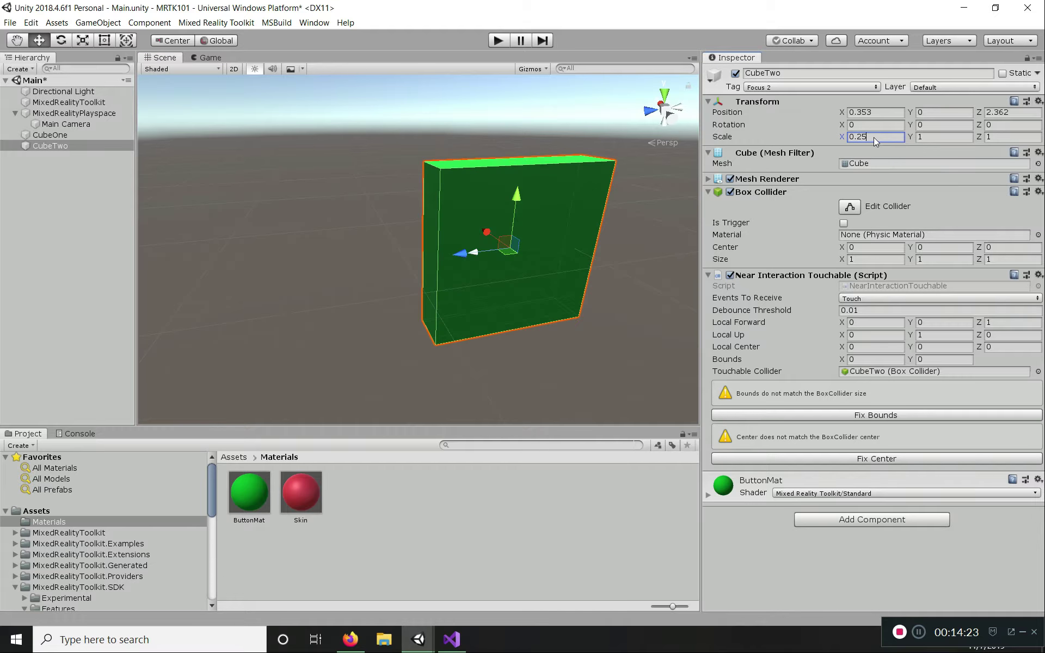
pyautogui.press('Tab')
pyautogui.write('0.25')
pyautogui.press('Tab')
pyautogui.write('0.25')
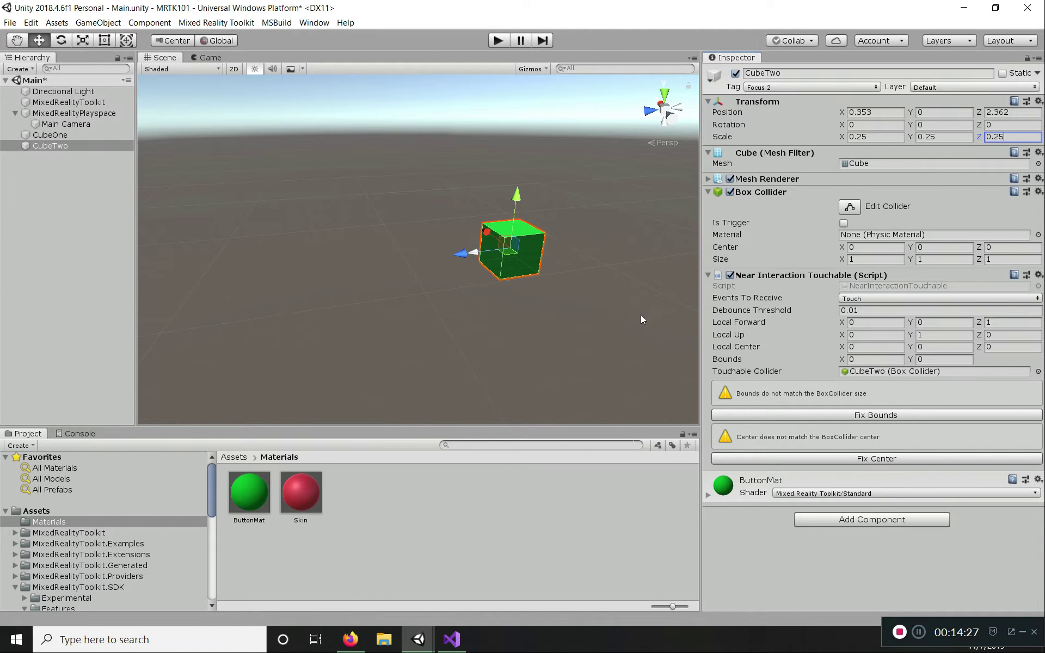
pyautogui.keyDown('alt'); pyautogui.moveTo(607, 335); pyautogui.dragTo(727, 332); pyautogui.keyUp('alt')
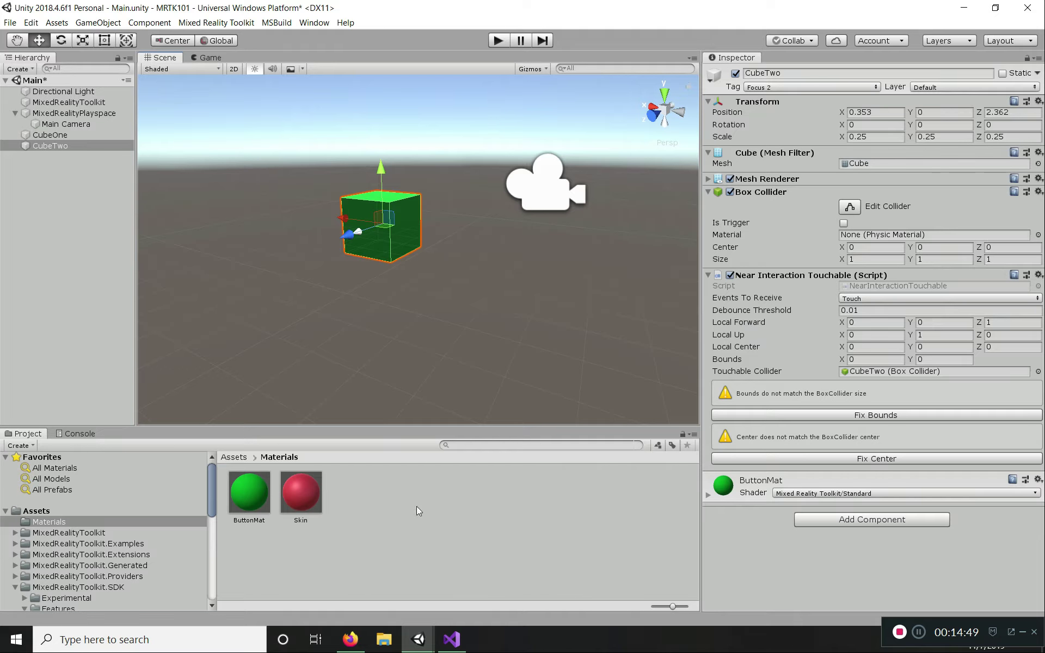
# - Locate the NearInteractionTouchable script, read its local forward and up definitions in Visual Studio, and return to Unity
pyautogui.click(871, 286)
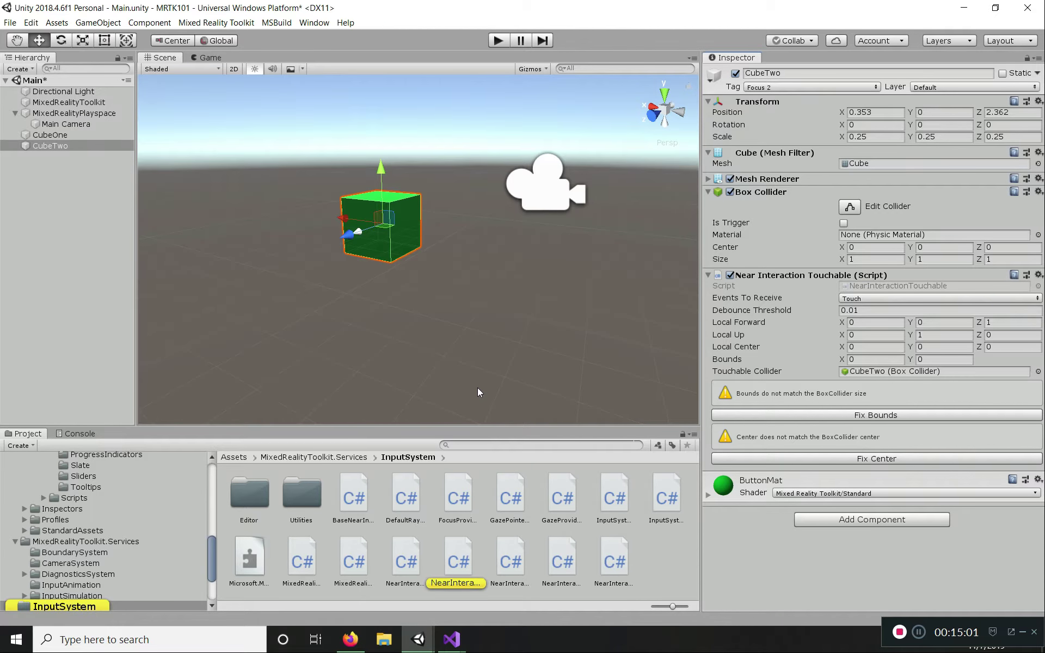
pyautogui.moveTo(452, 640)
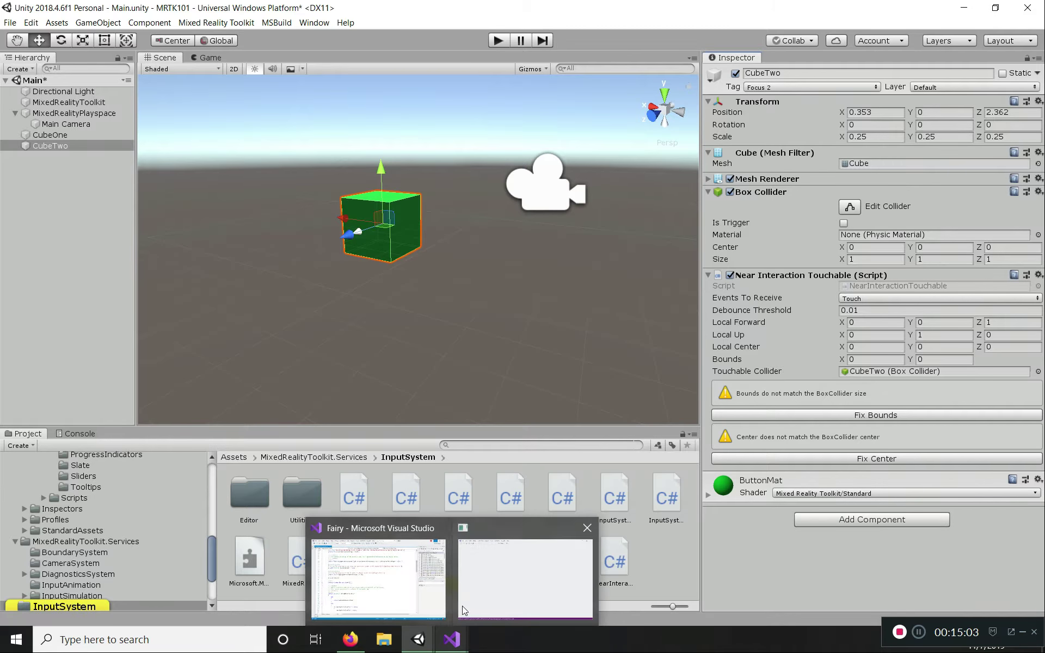
pyautogui.moveTo(494, 591)
pyautogui.click(538, 561)
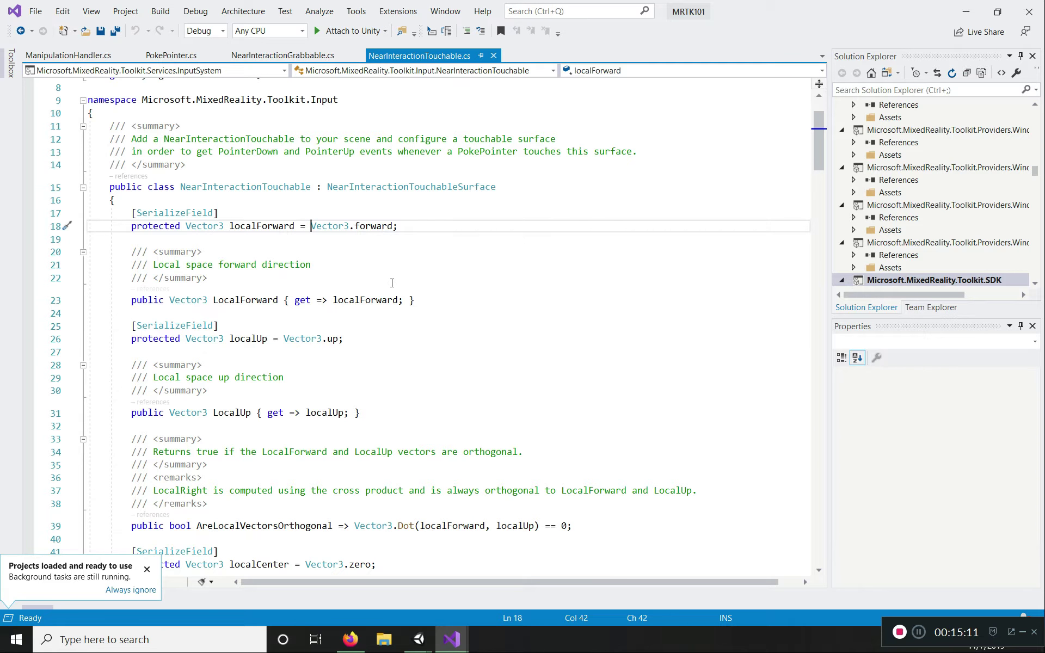
pyautogui.scroll(-2, 335, 338)
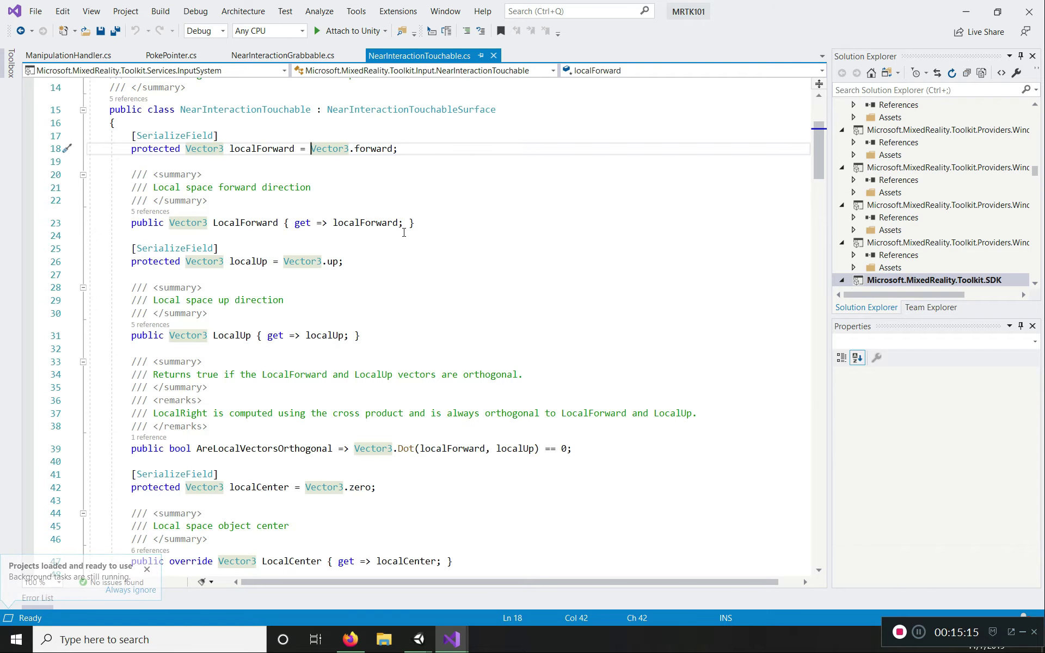
pyautogui.scroll(1, 404, 233)
pyautogui.click(965, 12)
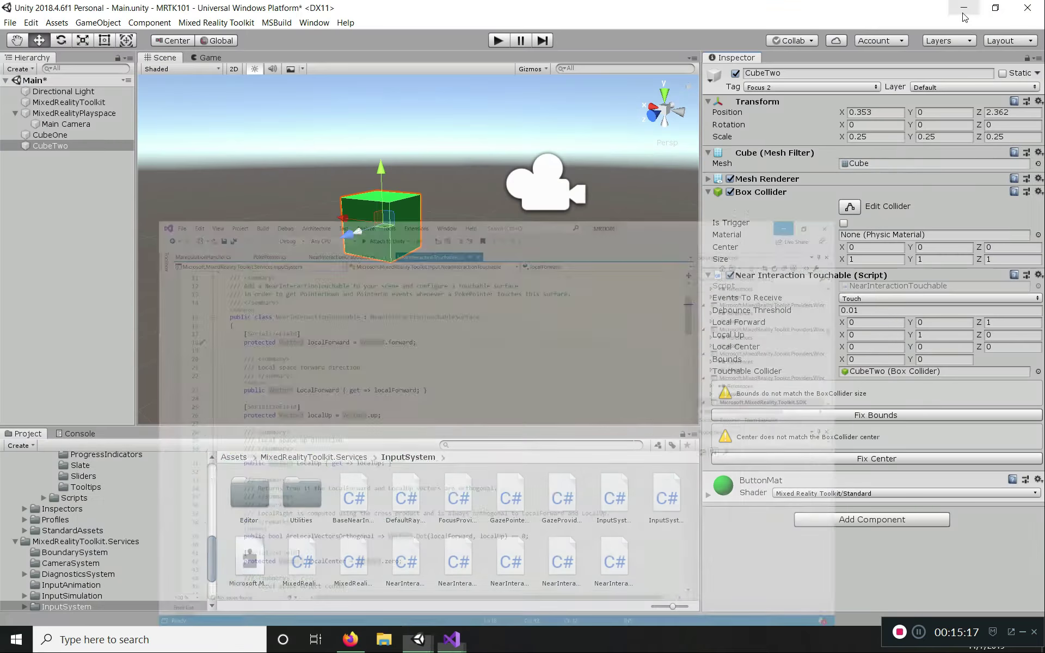
# - Try altering the X components of the touchable's Local Forward and Local Up vectors, and undo both changes
pyautogui.press('w')
pyautogui.moveTo(518, 315); pyautogui.dragTo(583, 422, button='right')
pyautogui.press('s')
pyautogui.press('w')
pyautogui.press('s')
pyautogui.press('w')
pyautogui.press('s')
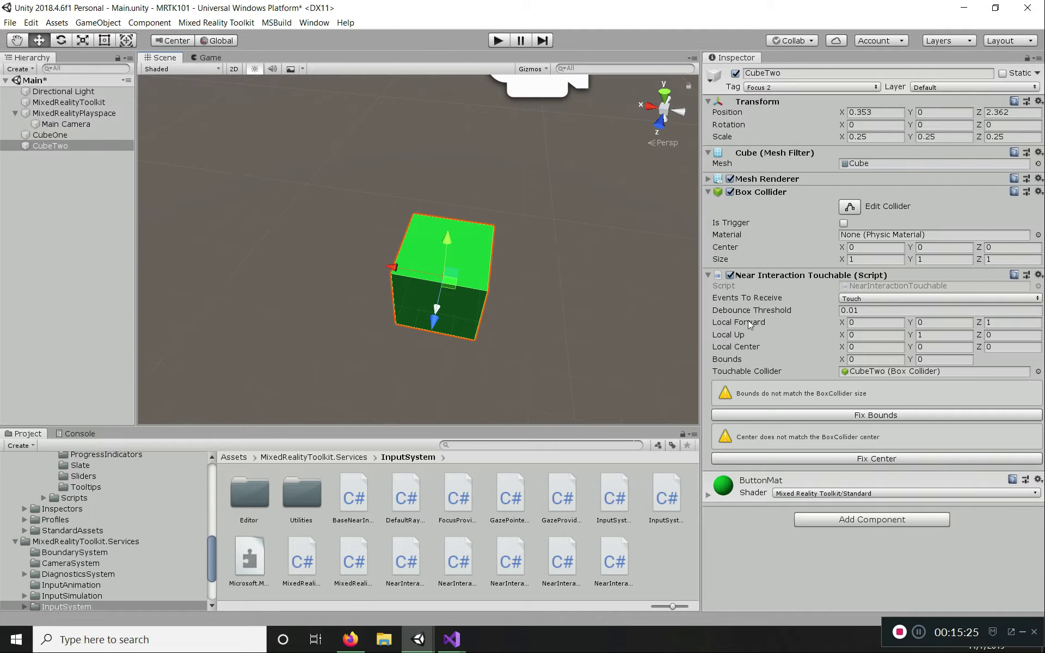
pyautogui.moveTo(842, 322)
pyautogui.mouseDown()
pyautogui.moveTo(833, 325)
pyautogui.moveTo(854, 327)
pyautogui.moveTo(842, 335)
pyautogui.mouseUp()
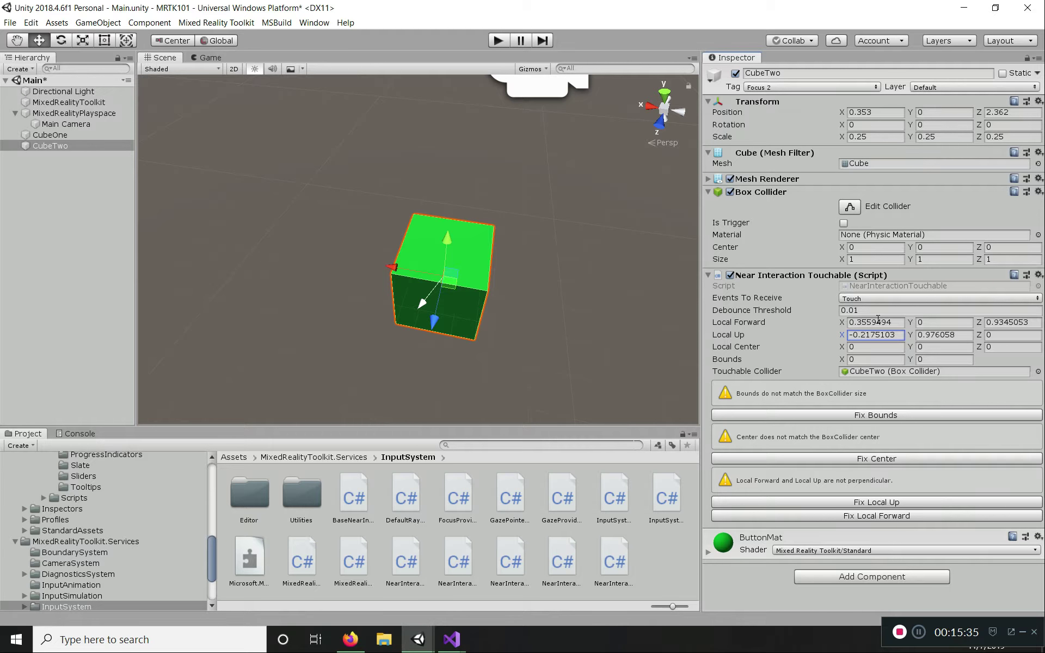
pyautogui.hotkey('ctrl', 'z')
pyautogui.hotkey('ctrl', 'z')
# - Fix the touchable's bounds and center so they match CubeTwo's box collider
pyautogui.click(520, 312)
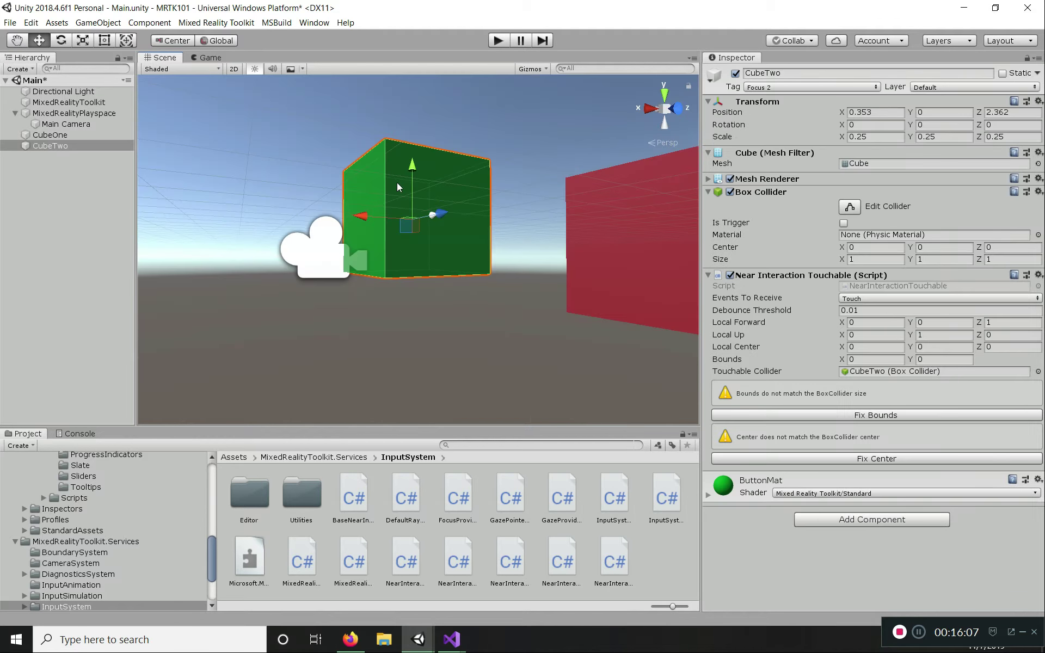
pyautogui.click(852, 417)
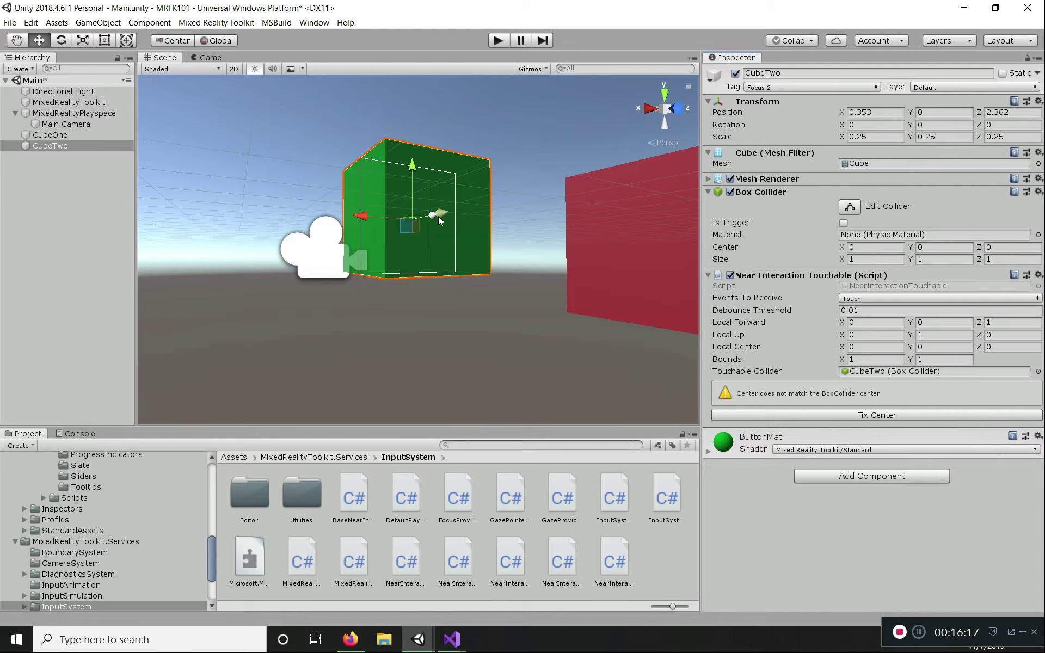
pyautogui.click(864, 415)
pyautogui.keyDown('alt'); pyautogui.moveTo(495, 289); pyautogui.dragTo(495, 412); pyautogui.keyUp('alt')
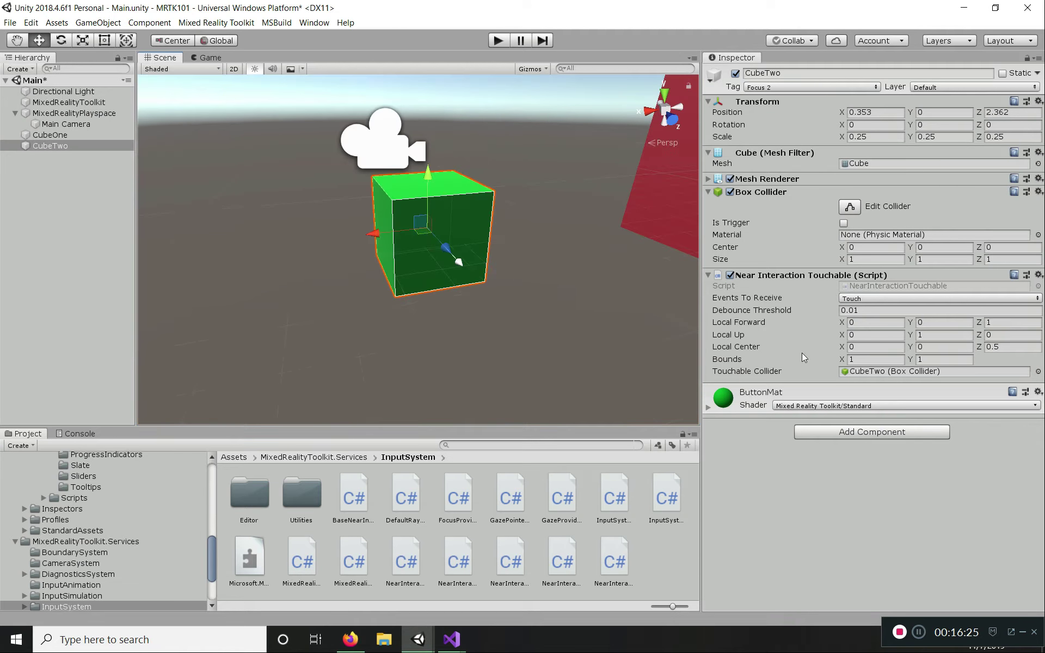
# - Try shifting the touchable's Local Forward X to about 0.6 to tilt the touch plane, and undo it
pyautogui.click(844, 323)
pyautogui.moveTo(843, 323); pyautogui.dragTo(860, 325)
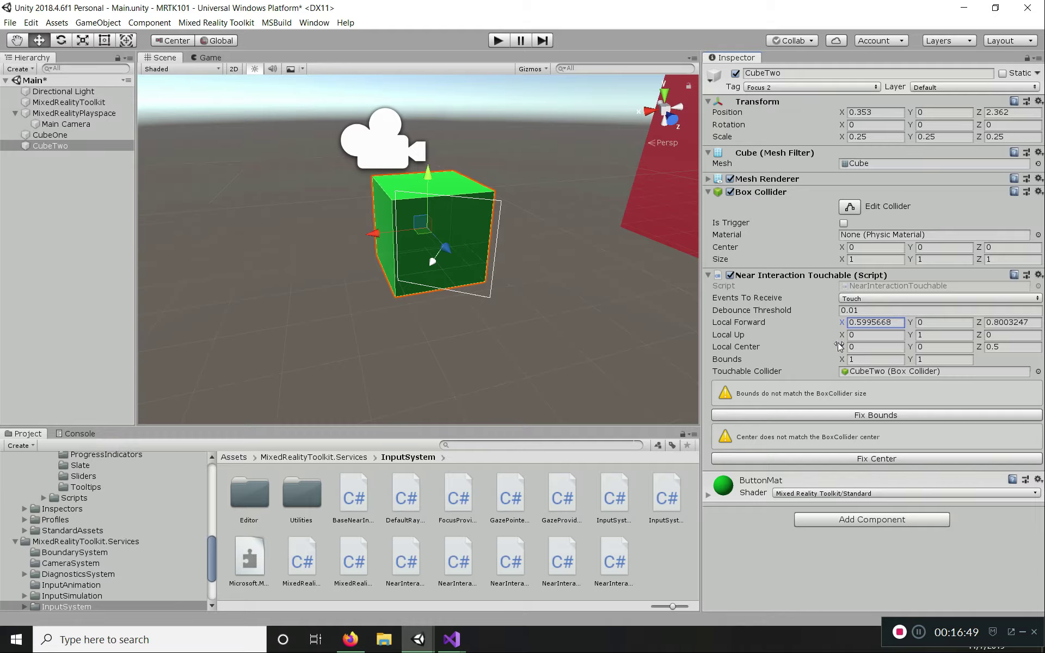
pyautogui.moveTo(843, 335); pyautogui.dragTo(843, 337)
pyautogui.hotkey('ctrl', 'z')
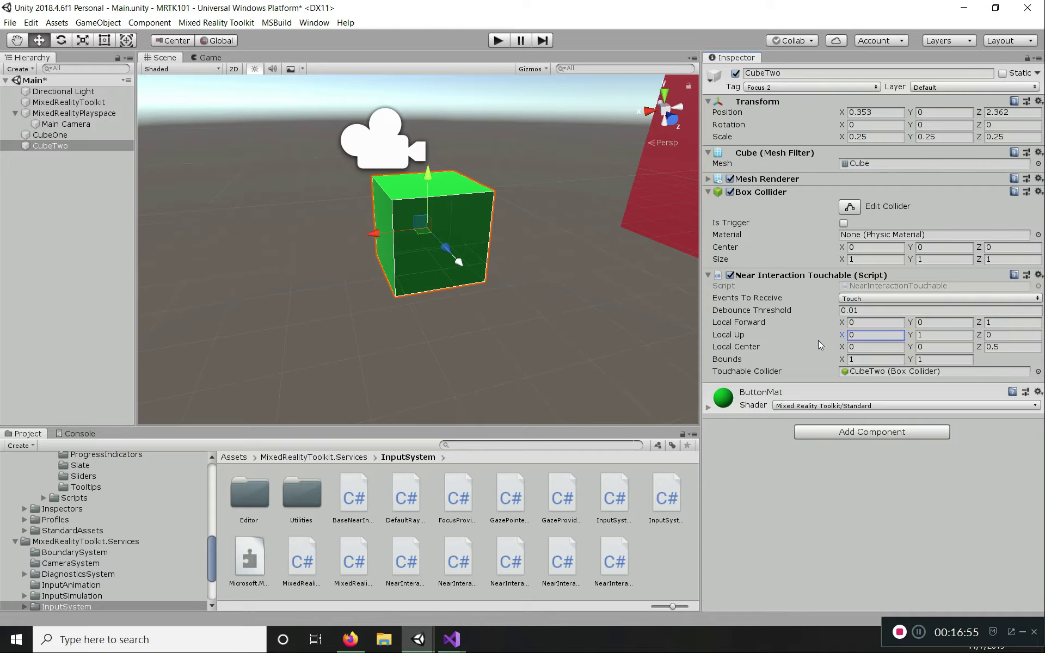
pyautogui.click(549, 342)
pyautogui.click(440, 238)
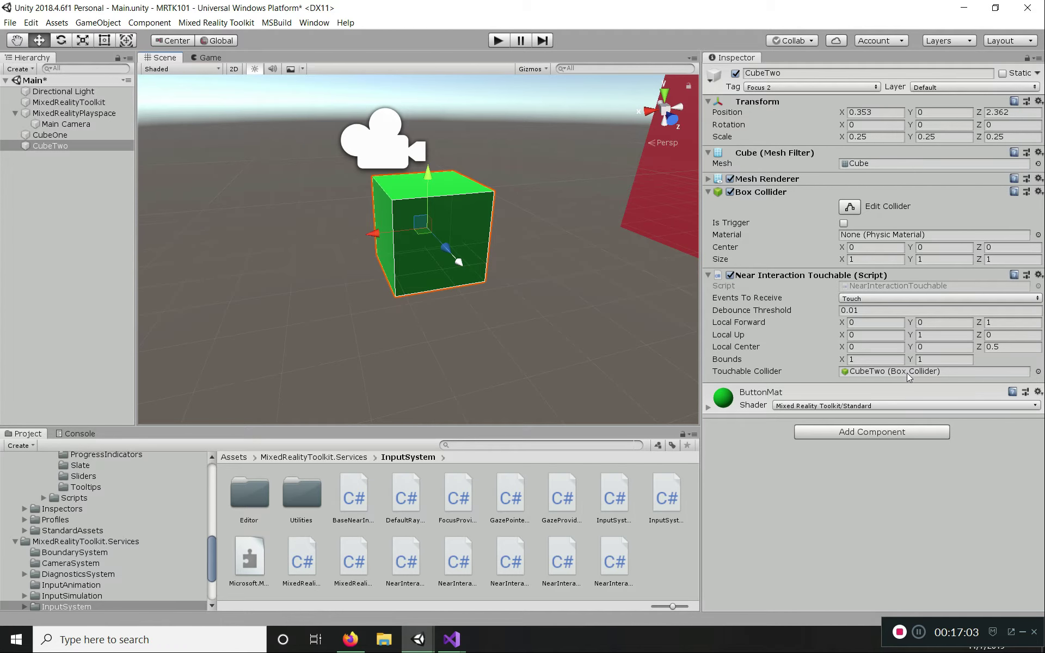
# - Collapse the Near Interaction Touchable settings and add a Pressable Button Holo Lens 2 component to CubeTwo
pyautogui.click(708, 276)
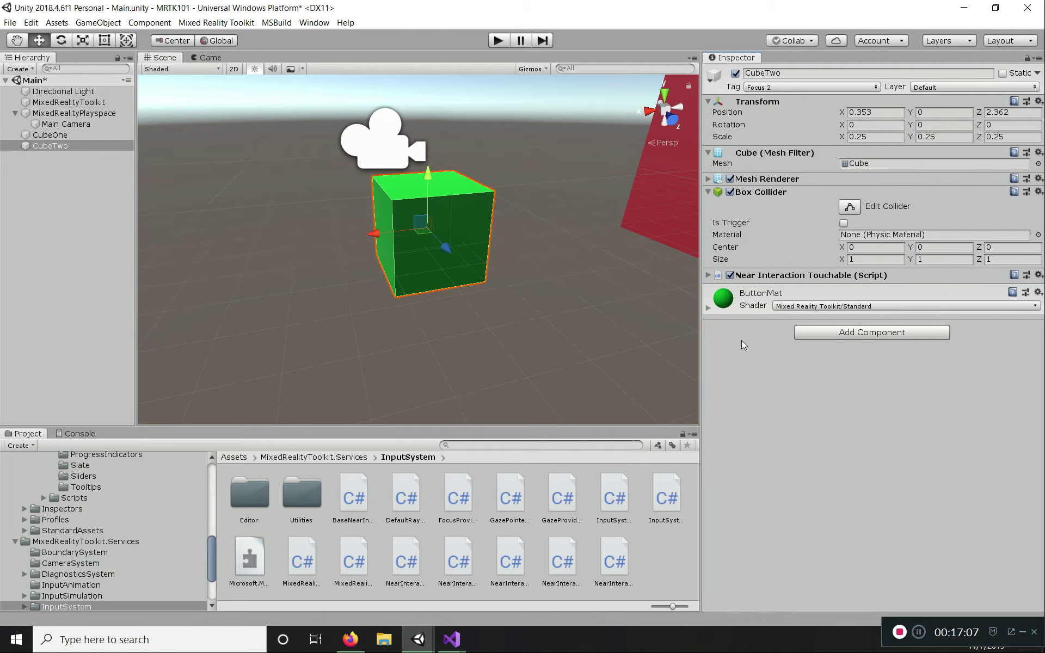
pyautogui.click(605, 319)
pyautogui.click(489, 240)
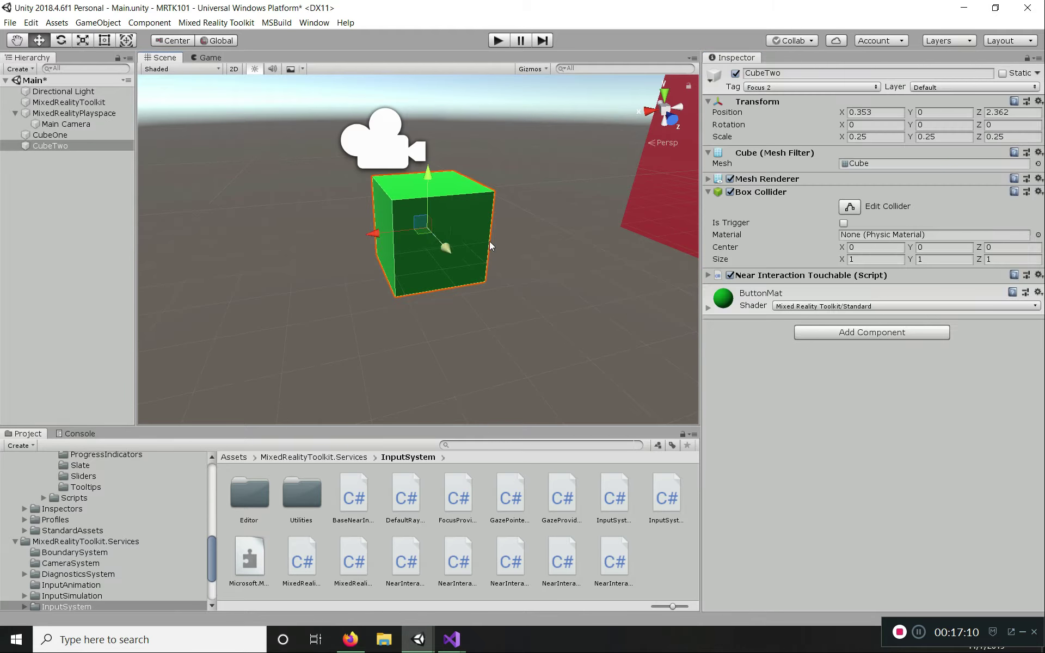
pyautogui.click(865, 338)
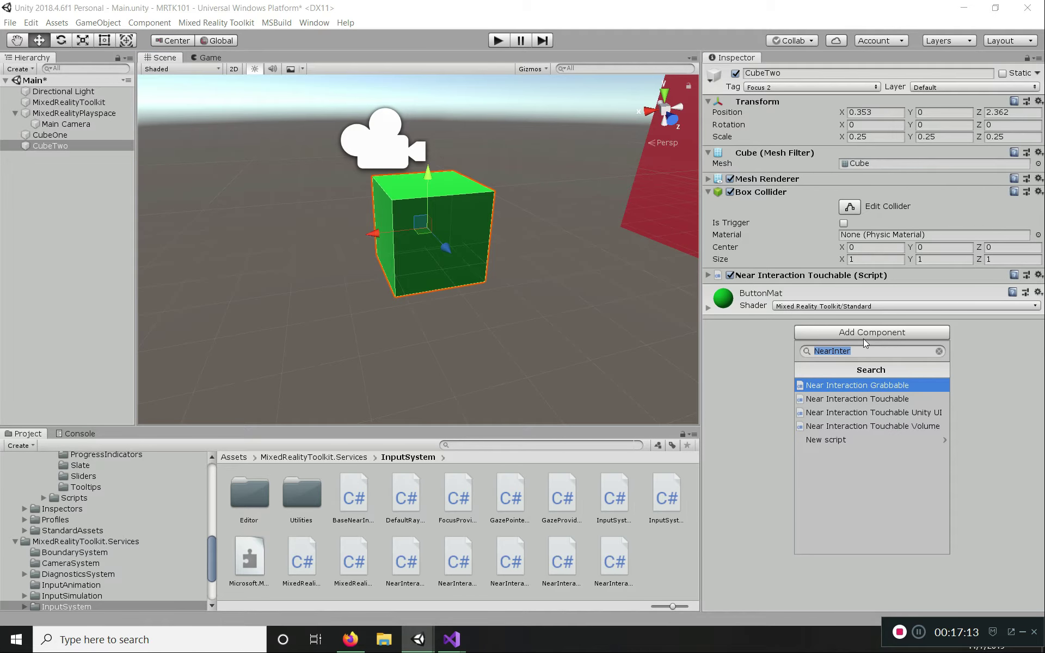
pyautogui.write('Pressa')
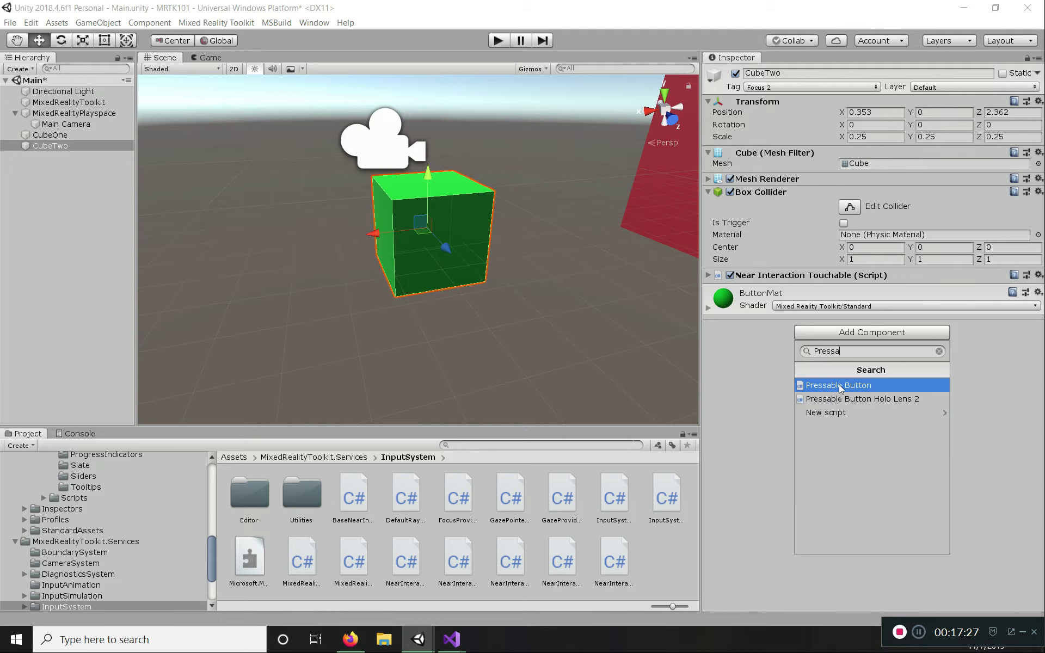
pyautogui.click(840, 400)
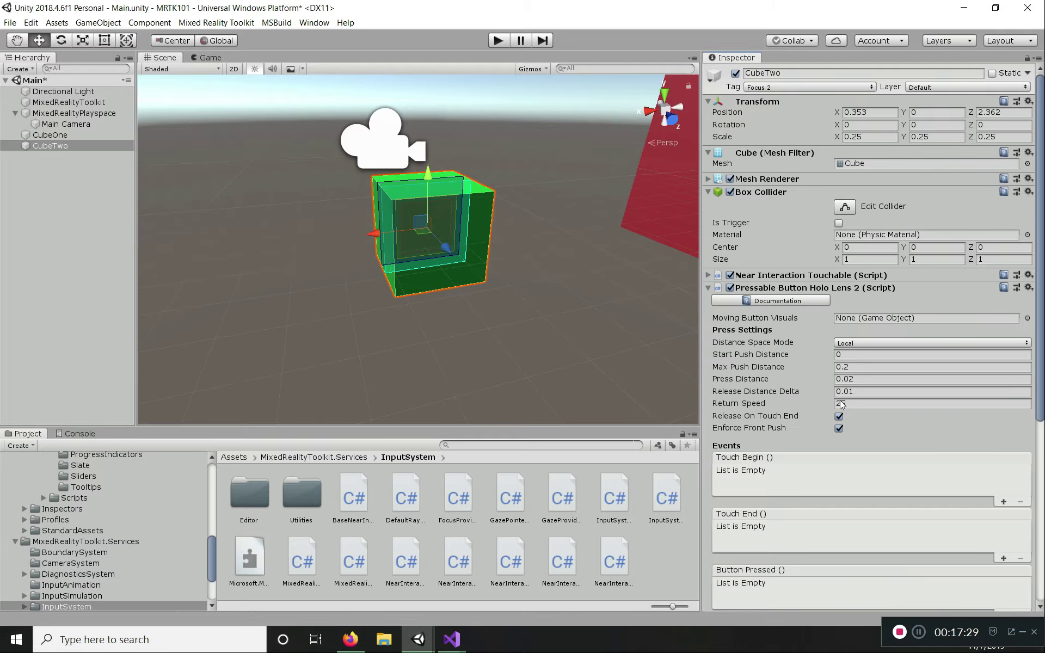
# - Examine the pressable button's push-distance planes inside CubeTwo from the side and from above in the Scene view
pyautogui.keyDown('alt'); pyautogui.moveTo(342, 334); pyautogui.dragTo(549, 295); pyautogui.keyUp('alt')
pyautogui.press('e')
pyautogui.moveTo(549, 295); pyautogui.dragTo(561, 463, button='right')
pyautogui.press('w')
pyautogui.press('s')
pyautogui.press('w')
pyautogui.press('s')
pyautogui.press('w')
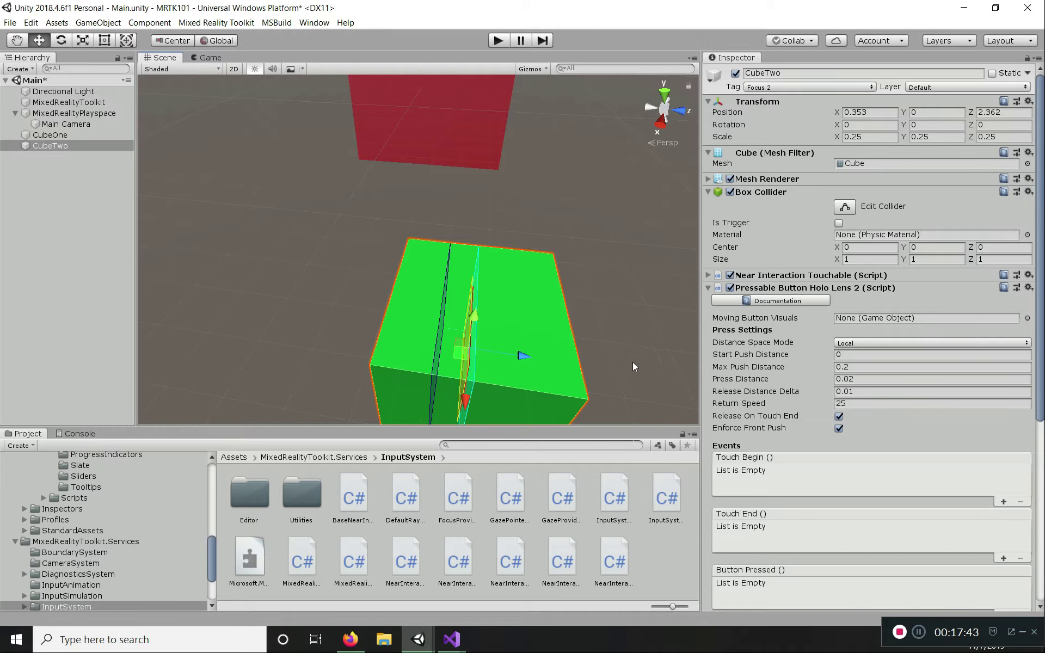
pyautogui.keyDown('alt'); pyautogui.moveTo(633, 361); pyautogui.dragTo(545, 354); pyautogui.keyUp('alt')
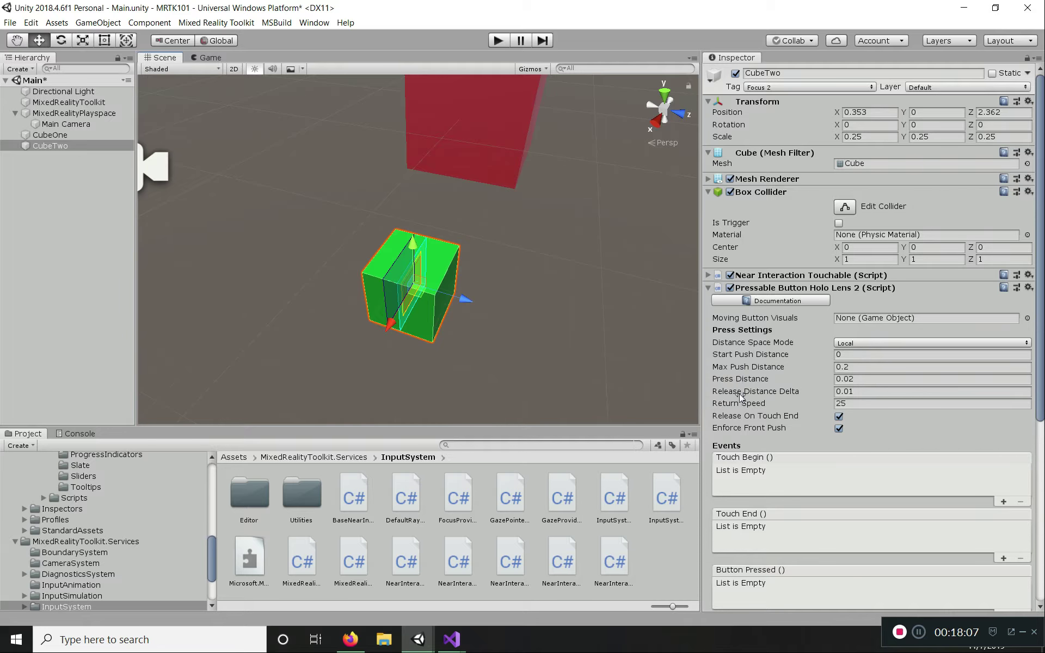
# - Try Max Push Distance values of 0.74, 0.5 and 0.02 on the pressable button, and set it back to 0.2
pyautogui.moveTo(747, 368)
pyautogui.click(760, 368)
pyautogui.moveTo(761, 368); pyautogui.dragTo(775, 368)
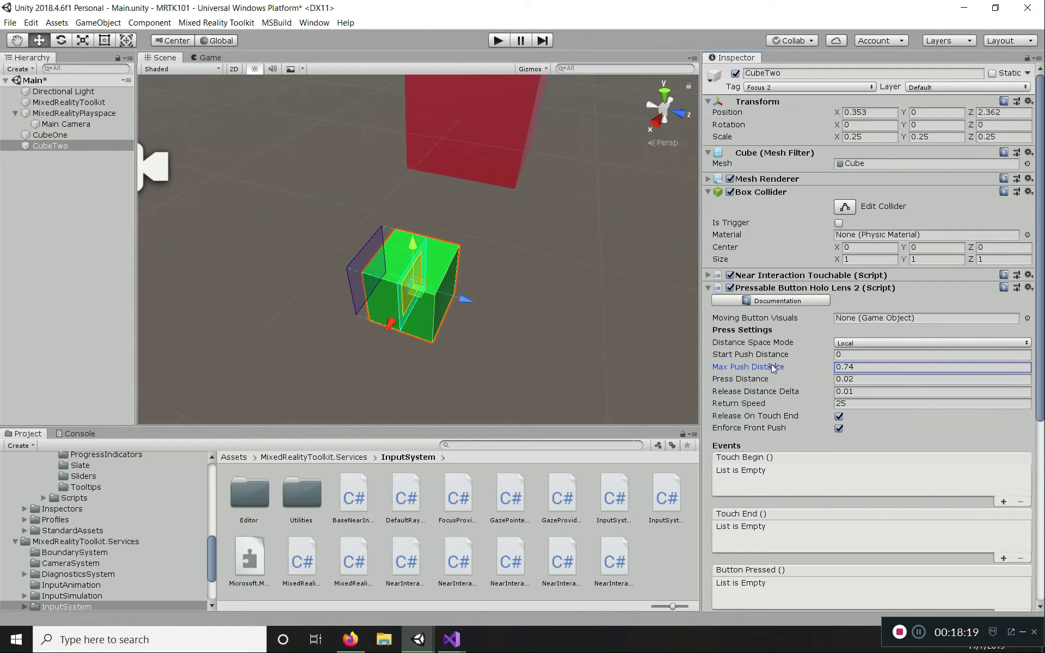
pyautogui.moveTo(771, 365); pyautogui.dragTo(766, 366)
pyautogui.click(861, 367)
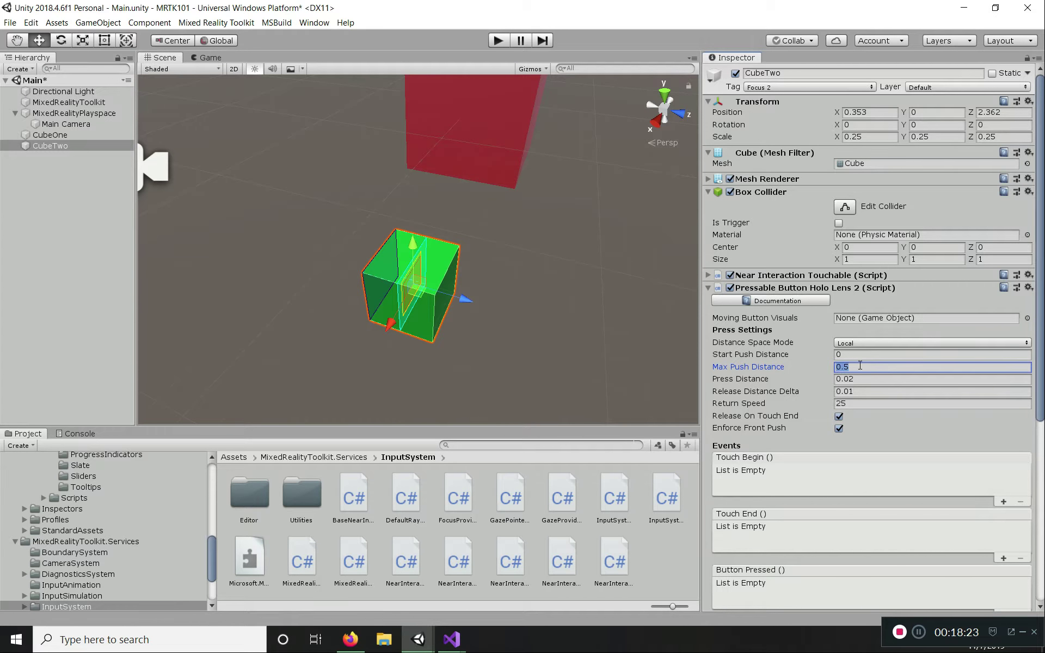
pyautogui.write('0.02')
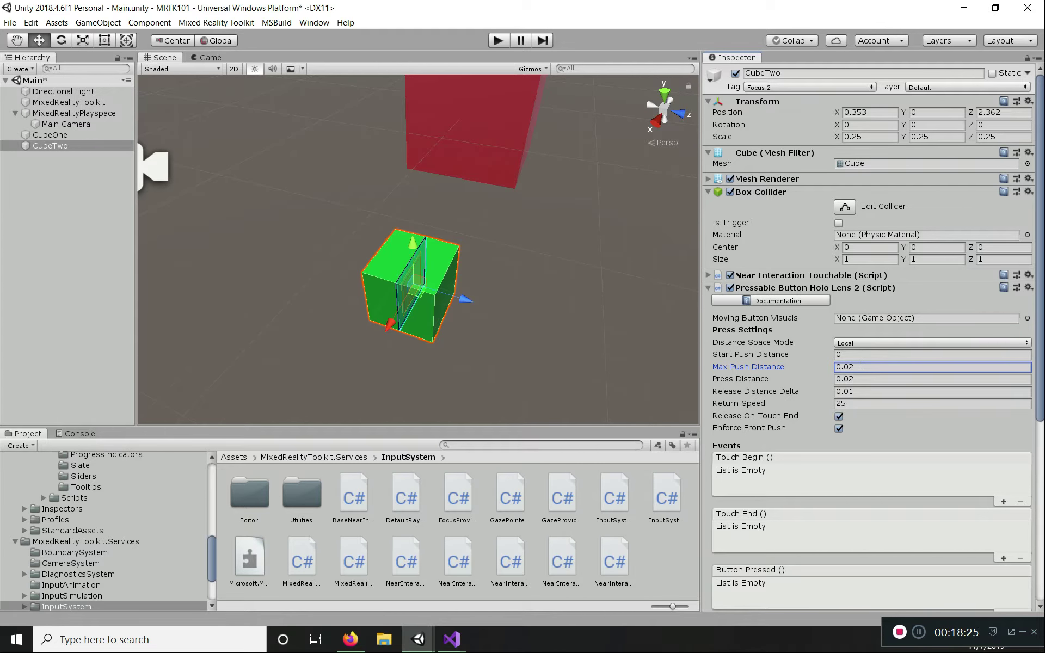
pyautogui.press('BackSpace')
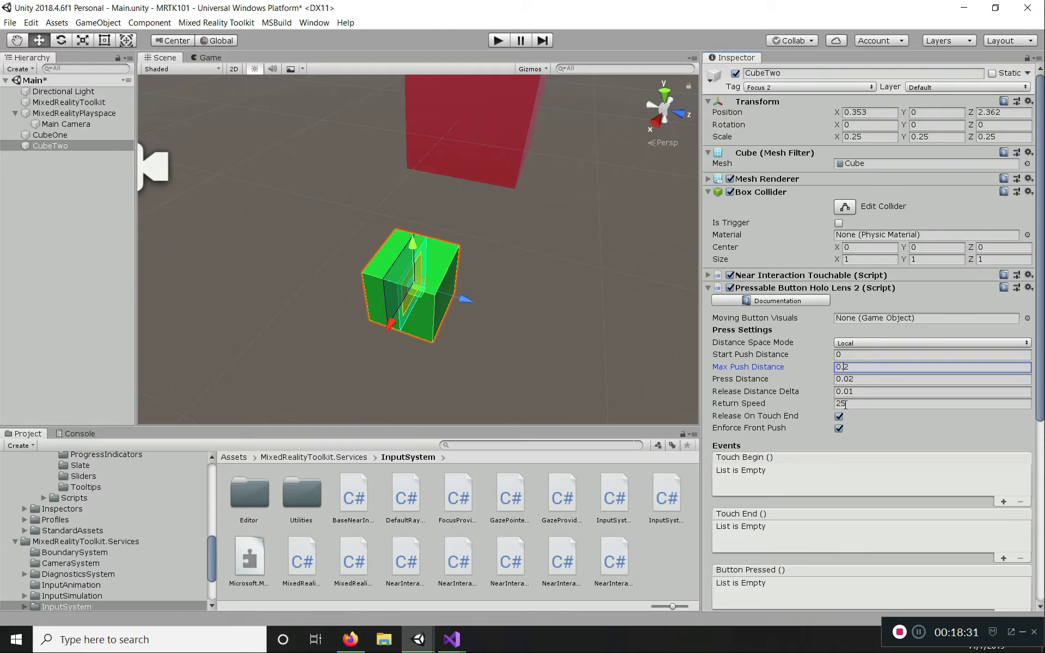
# - Set the pressable button's Release Distance Delta to 0.02
pyautogui.click(849, 392)
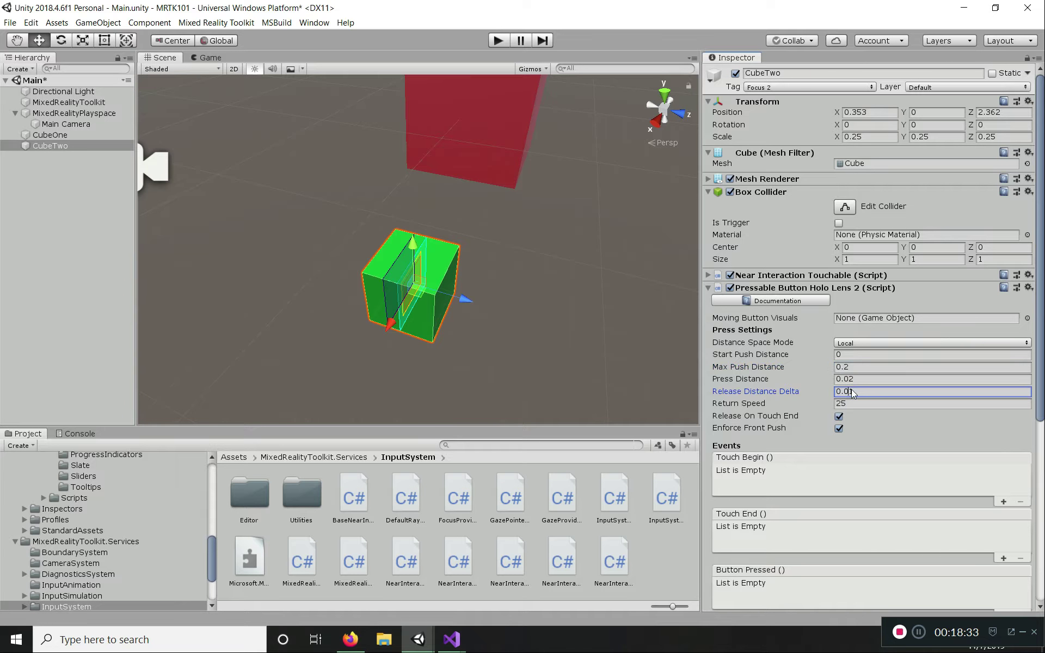
pyautogui.write('2')
pyautogui.click(566, 330)
pyautogui.click(429, 278)
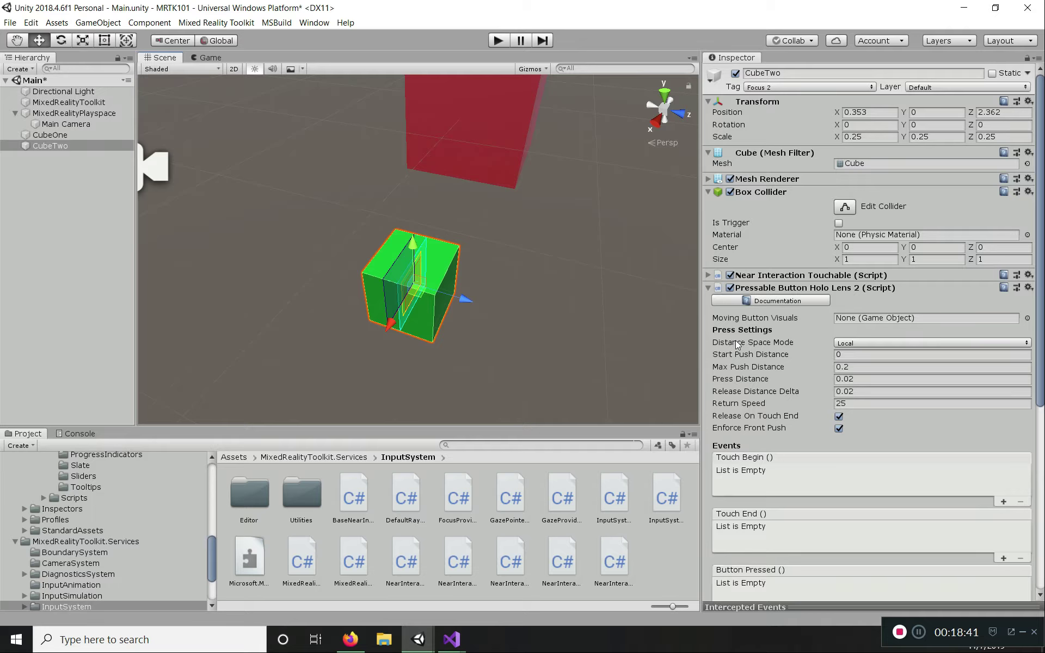
# - Switch the pressable button's Distance Space Mode to World and select the last digit of Max Push Distance
pyautogui.click(851, 343)
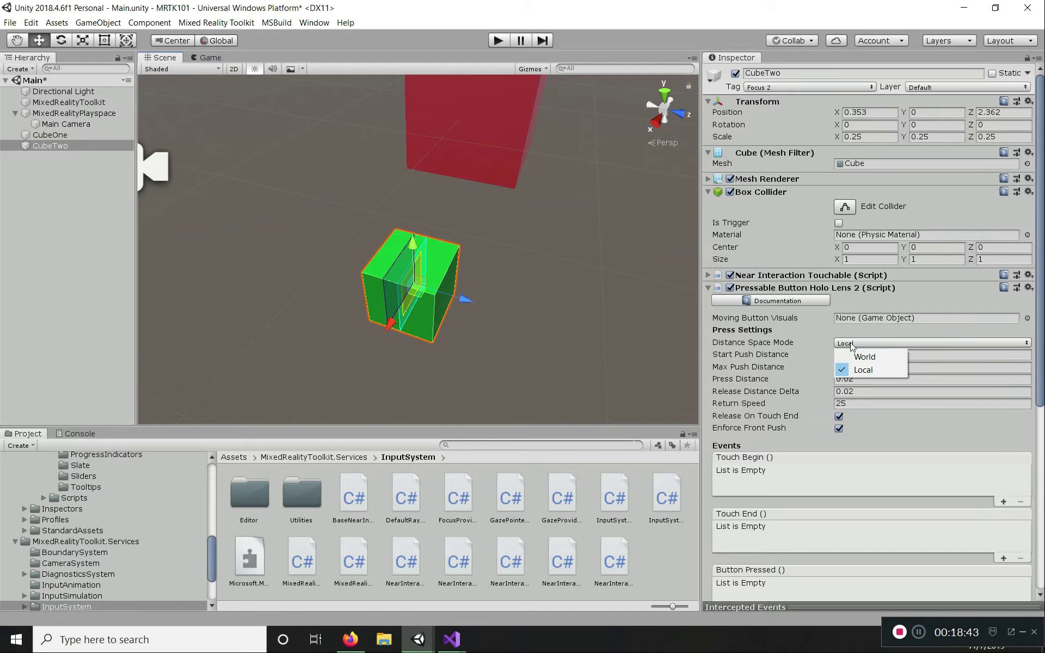
pyautogui.click(859, 355)
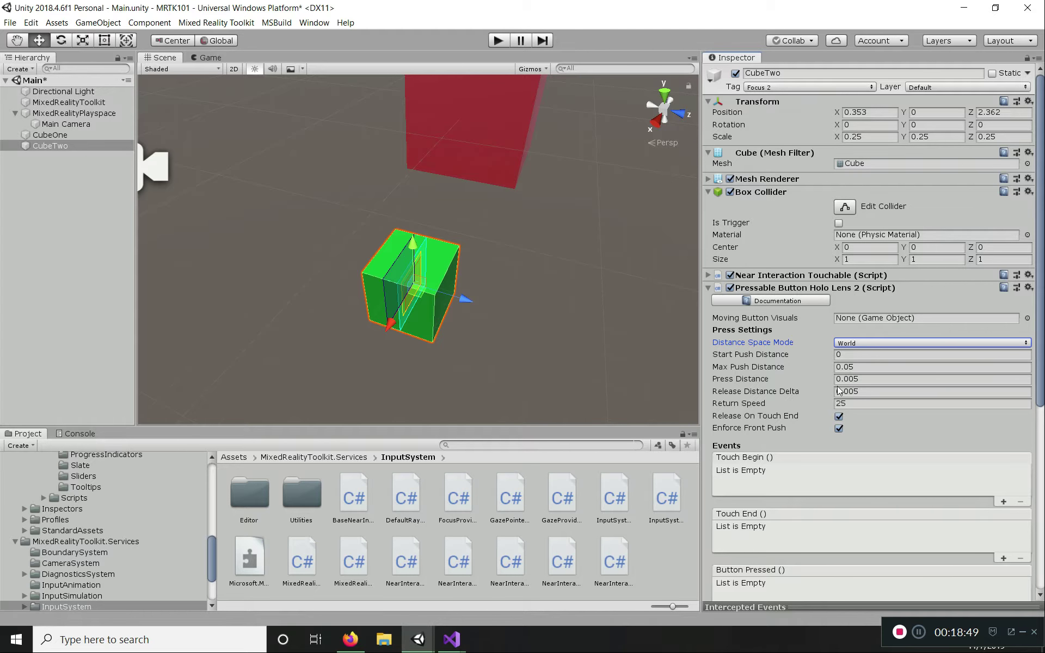
pyautogui.moveTo(850, 367); pyautogui.dragTo(859, 369)
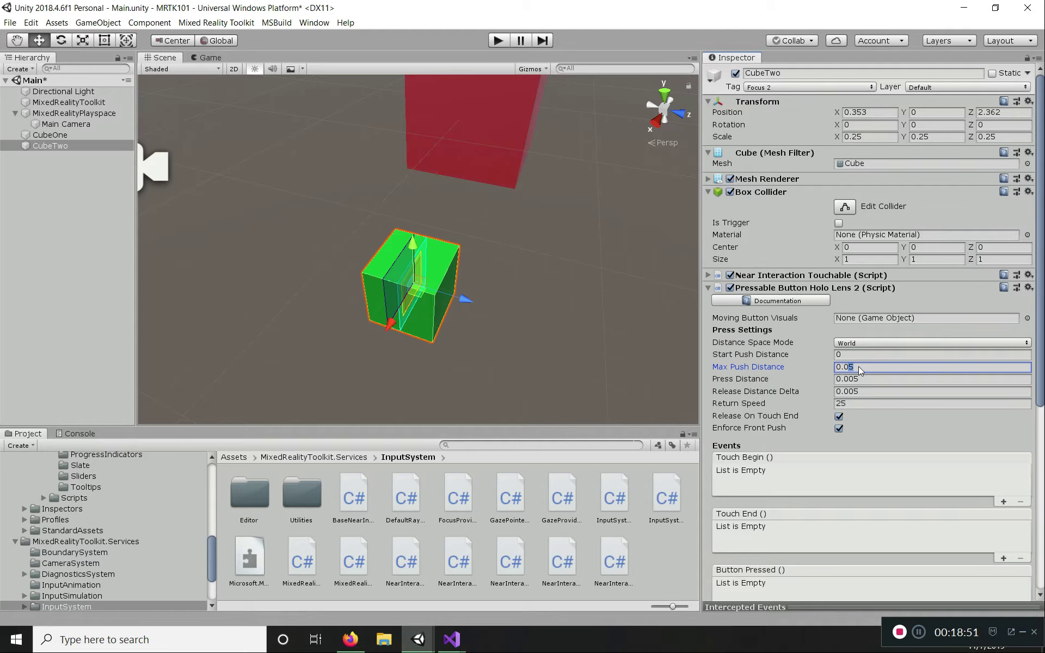
# - Try a Max Push Distance of 0.02 on CubeTwo's pressable button, and set it back to 0.05
pyautogui.write('2')
pyautogui.press('BackSpace')
pyautogui.write('5')
pyautogui.click(491, 338)
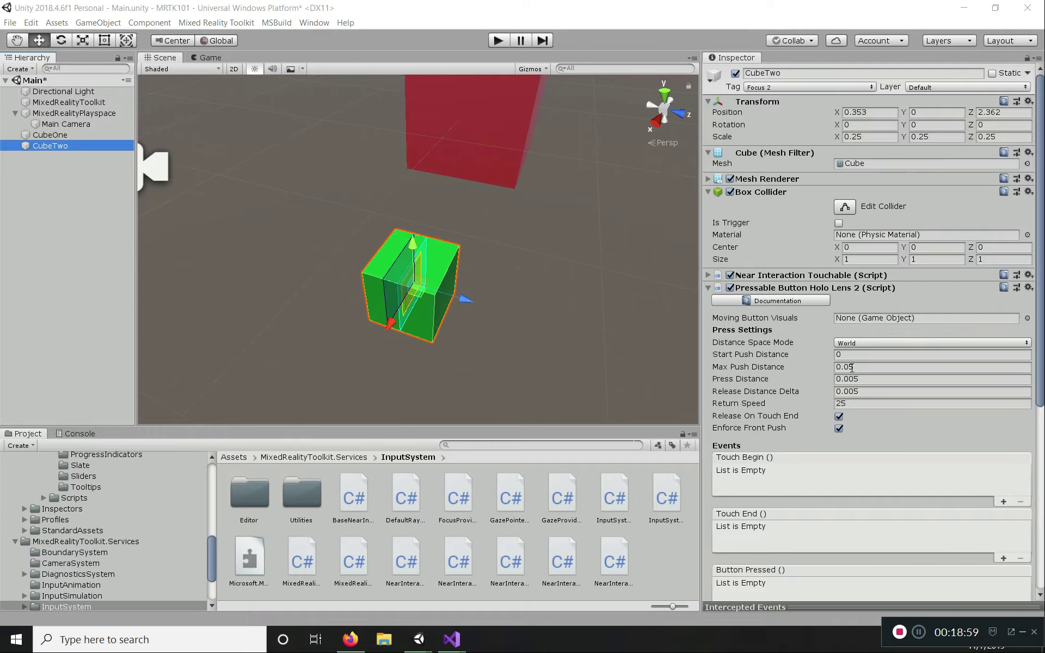
# - Set the pressable button's Max Push Distance to 0.2, Press Distance to 0.02 and Release Distance Delta to 0.01
pyautogui.moveTo(845, 367); pyautogui.dragTo(868, 380)
pyautogui.write('2')
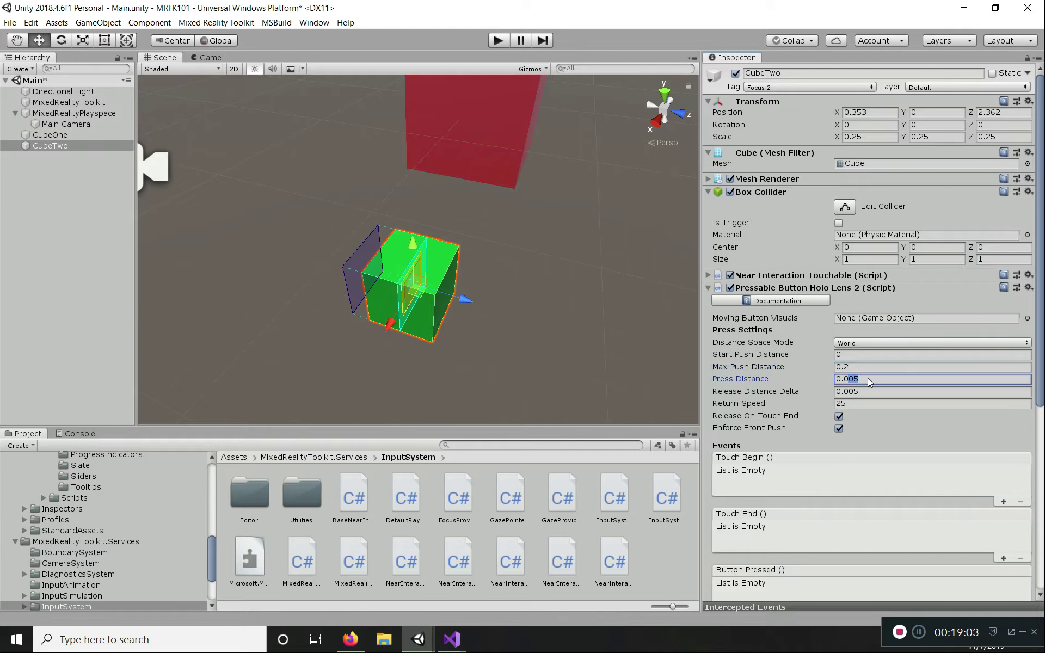
pyautogui.write('2')
pyautogui.moveTo(849, 391); pyautogui.dragTo(874, 391)
pyautogui.write('1')
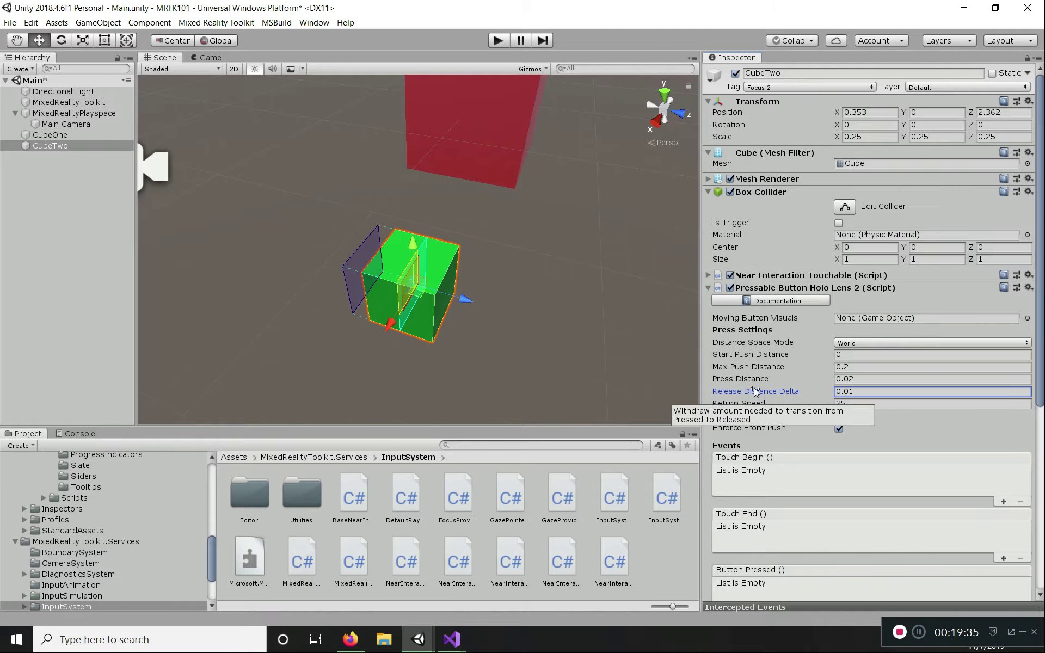
# - Review the pressable button's events, button state and editor settings on CubeTwo
pyautogui.scroll(-3, 757, 390)
pyautogui.scroll(-3, 752, 359)
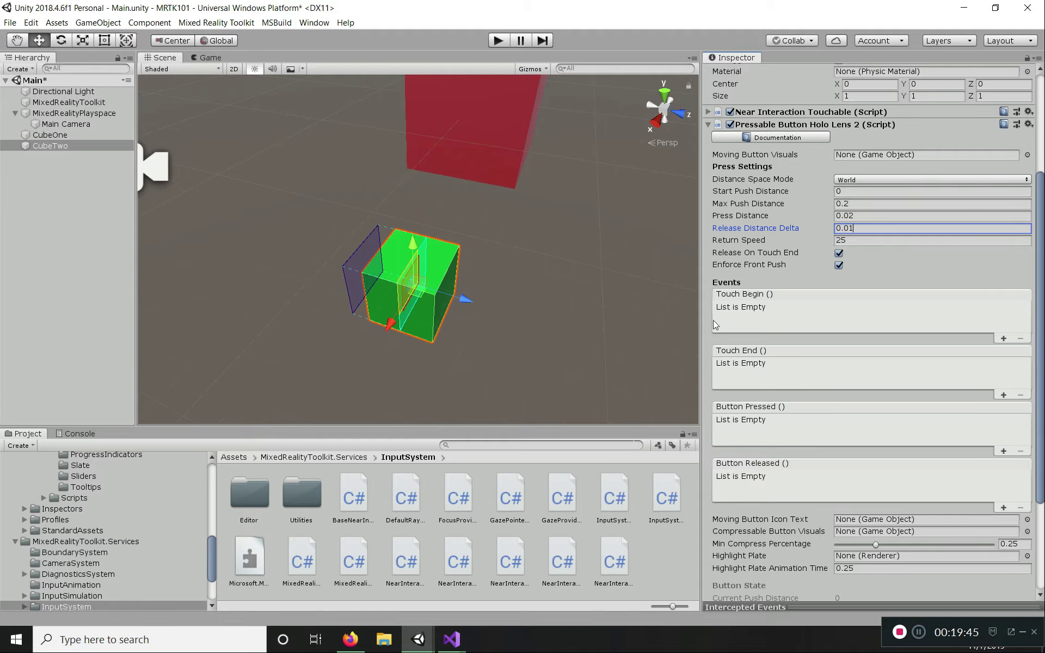
pyautogui.scroll(-3, 748, 317)
pyautogui.scroll(-2, 748, 318)
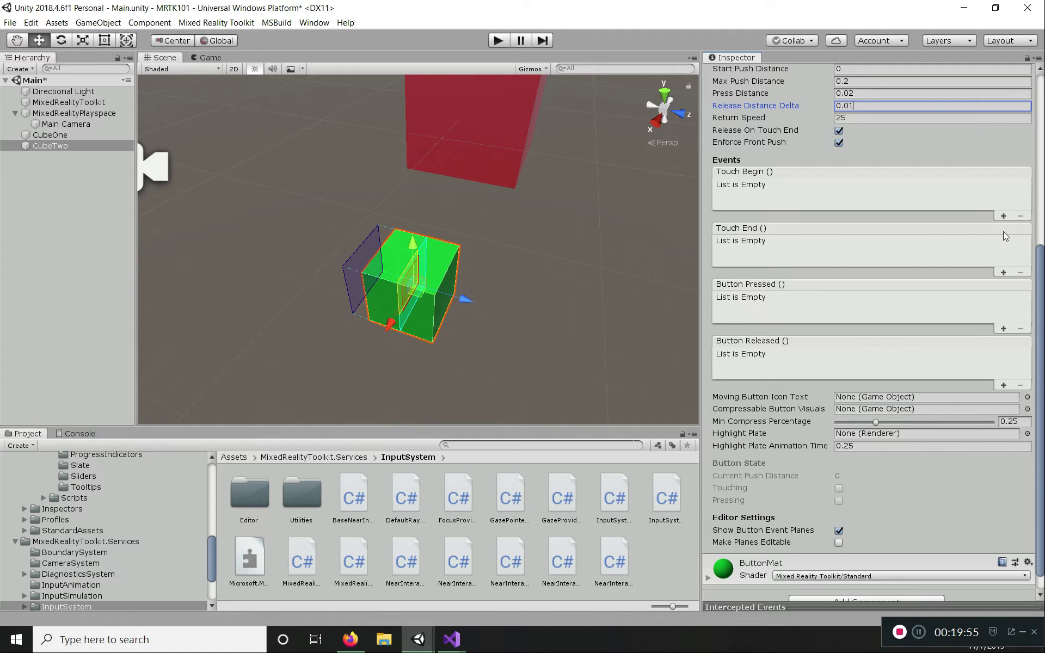
pyautogui.scroll(8, 888, 232)
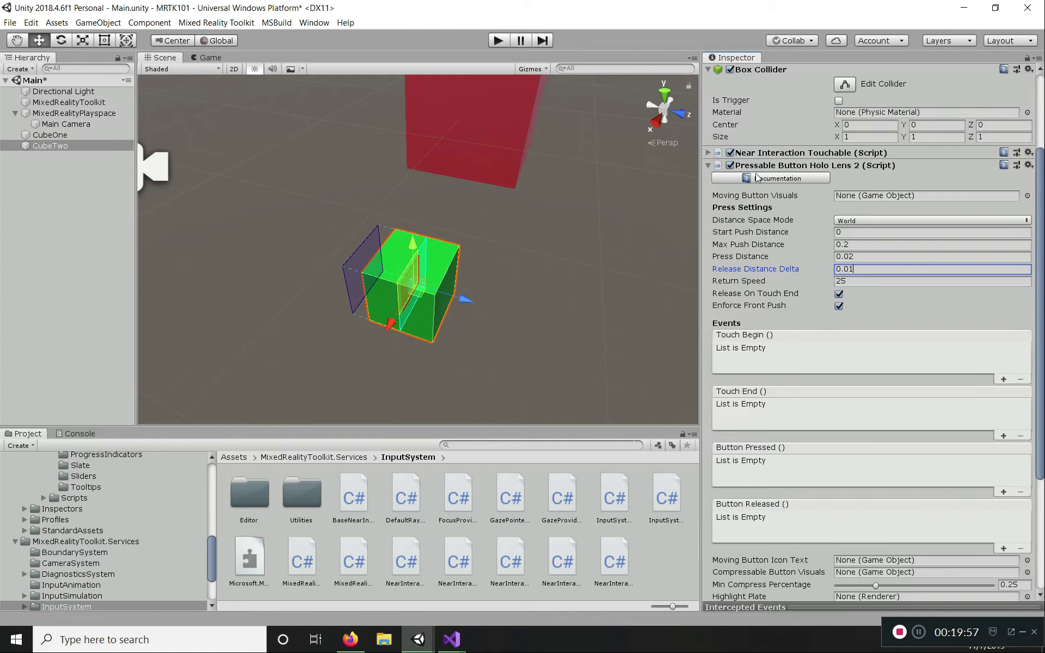
pyautogui.scroll(3, 815, 209)
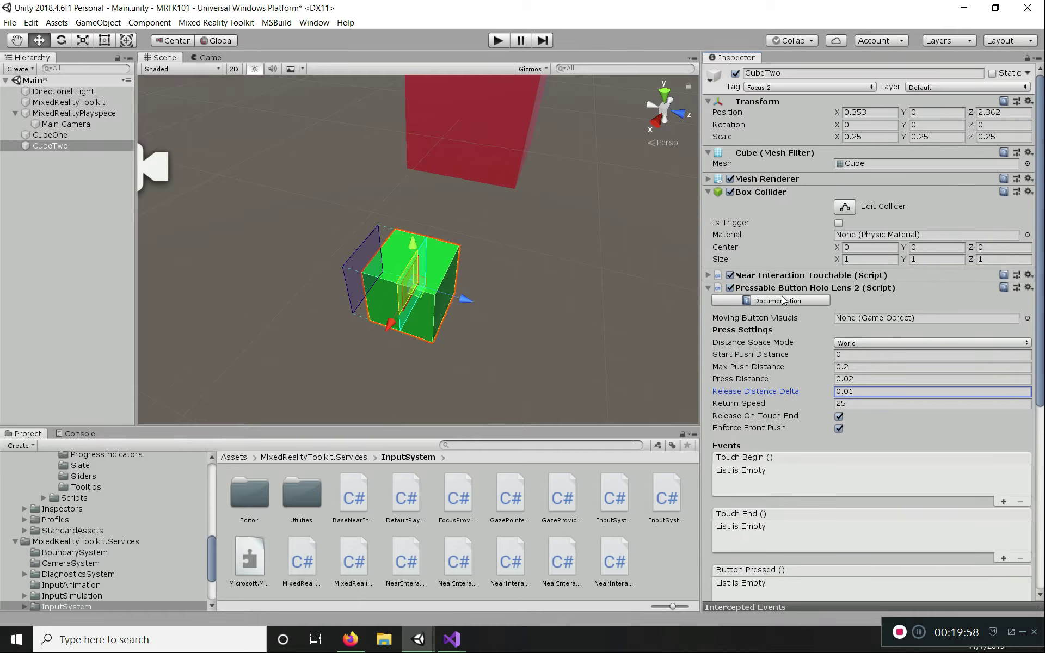
# - Try Pointer as the Near Interaction Touchable's Events To Receive, and set it back to Touch
pyautogui.click(709, 275)
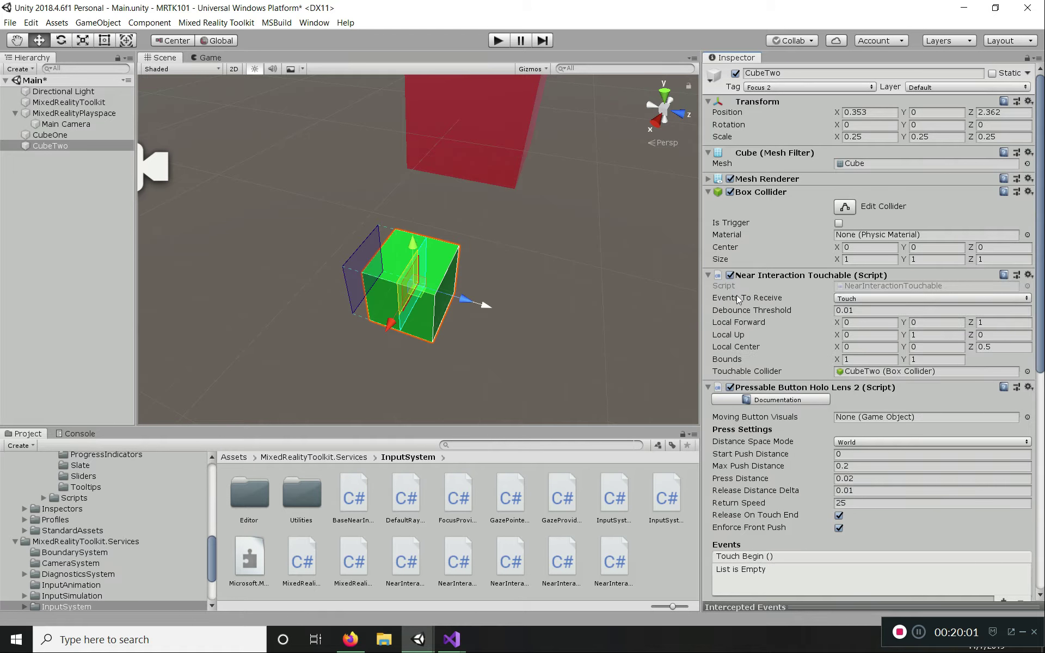
pyautogui.click(857, 300)
pyautogui.click(857, 323)
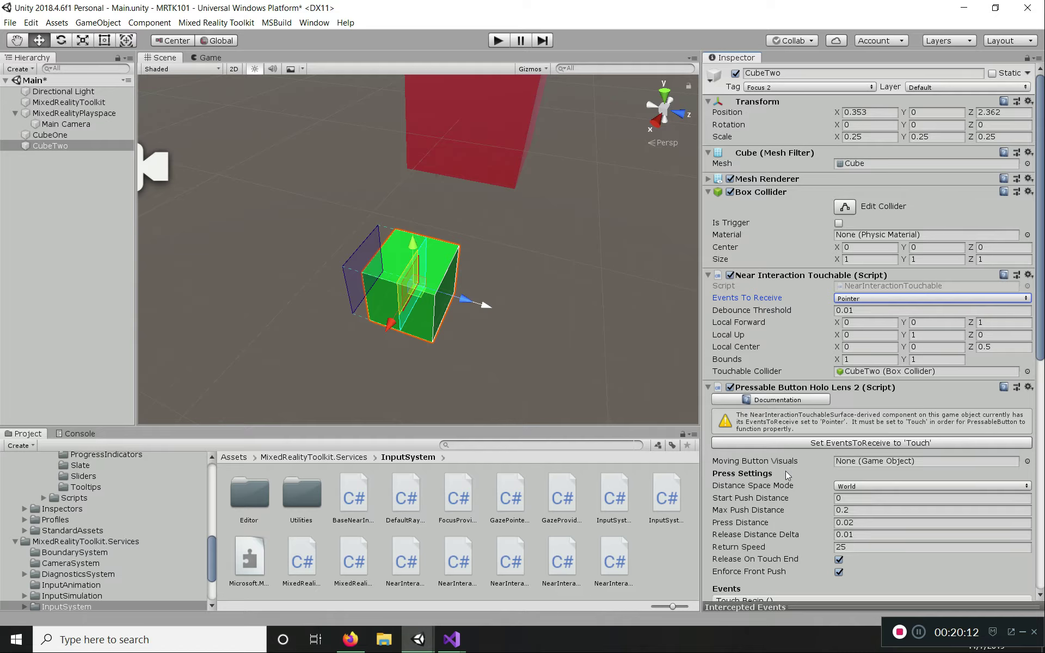
pyautogui.click(854, 299)
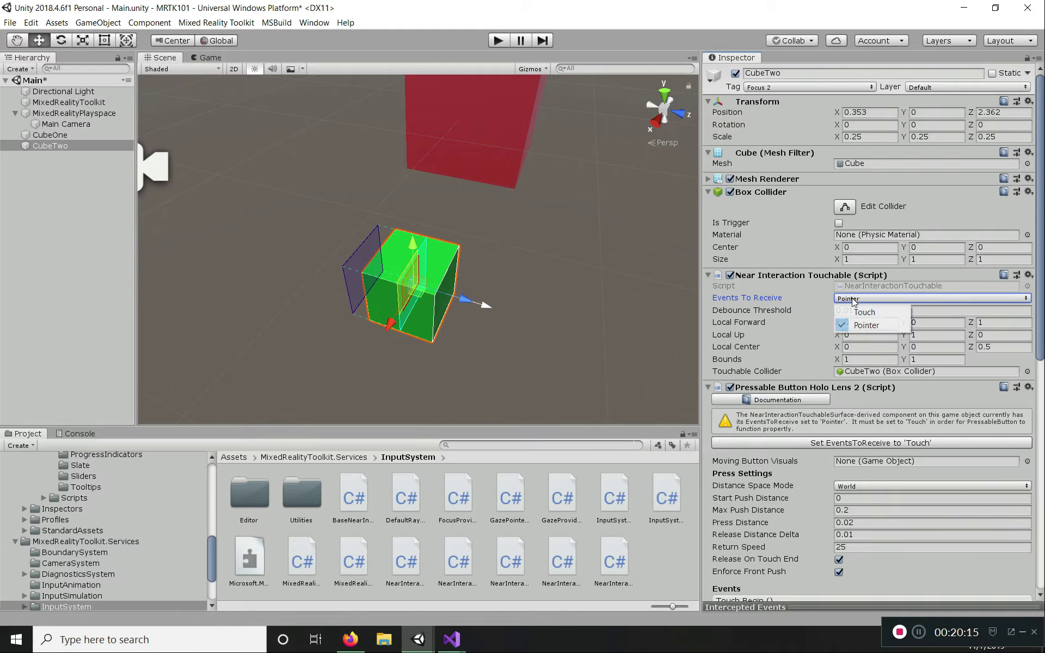
pyautogui.click(860, 313)
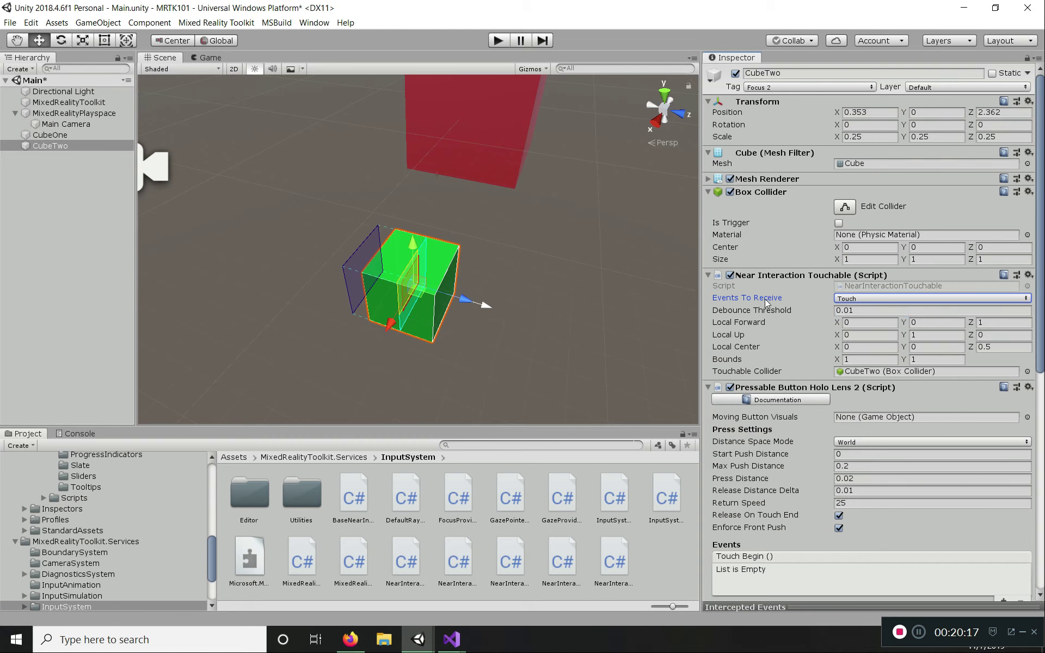
# - Assign CubeTwo as the Moving Button Visuals of its Pressable Button Holo Lens 2 component
pyautogui.scroll(-5, 808, 421)
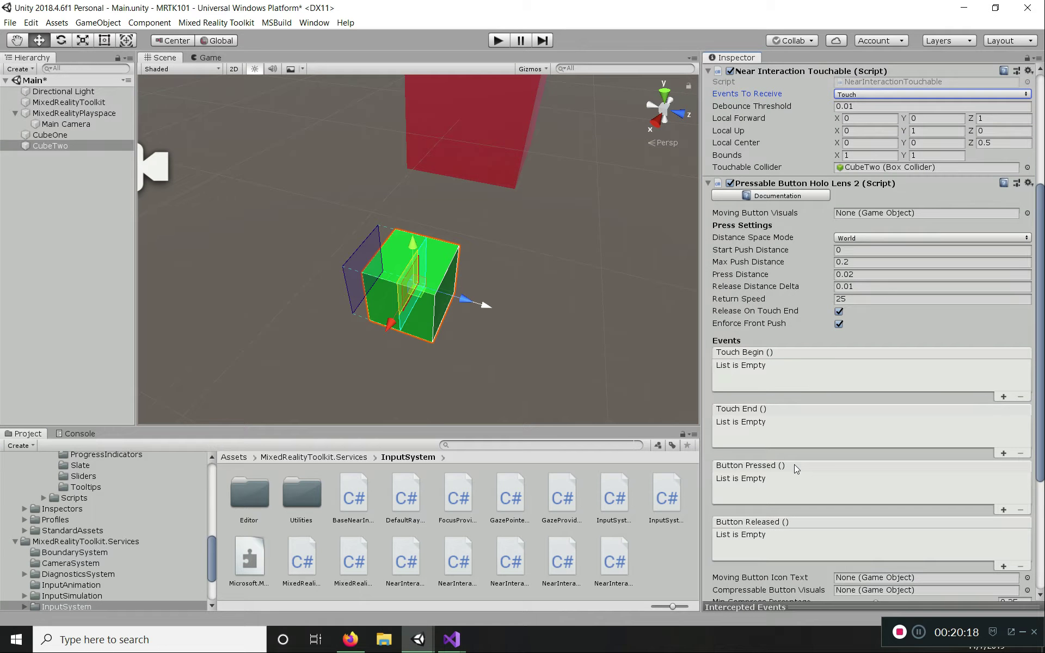
pyautogui.scroll(-1, 760, 474)
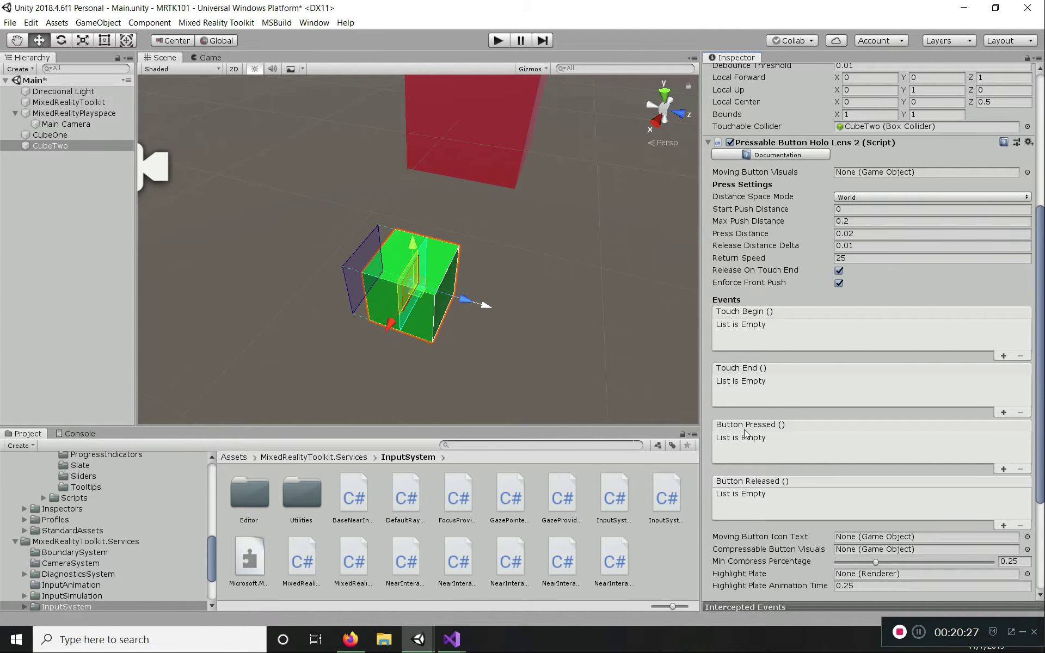
pyautogui.scroll(-5, 746, 431)
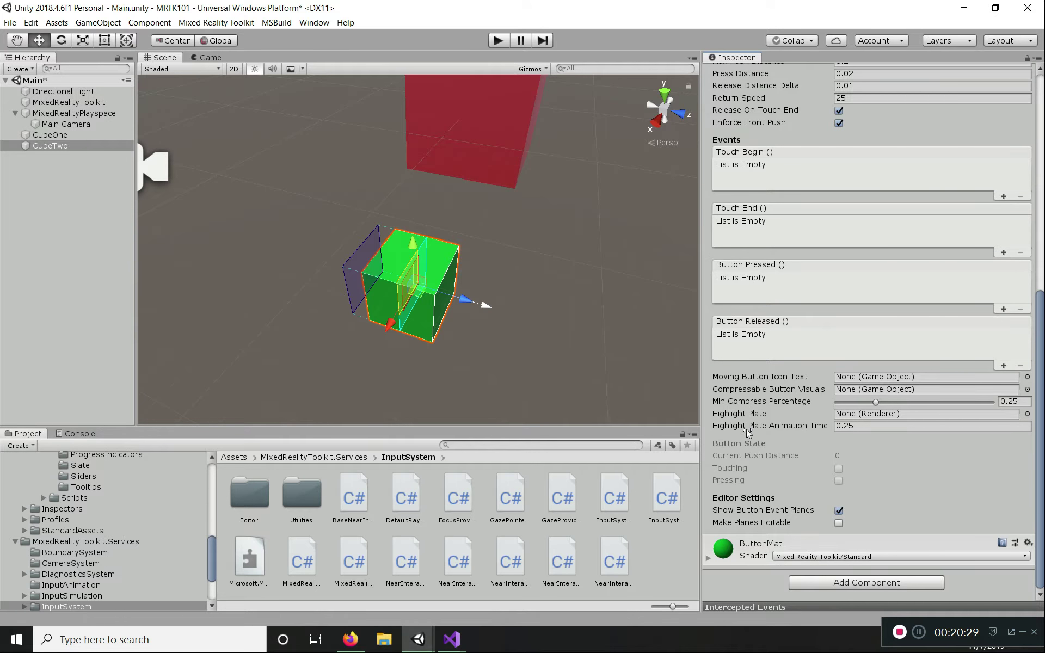
pyautogui.scroll(8, 745, 392)
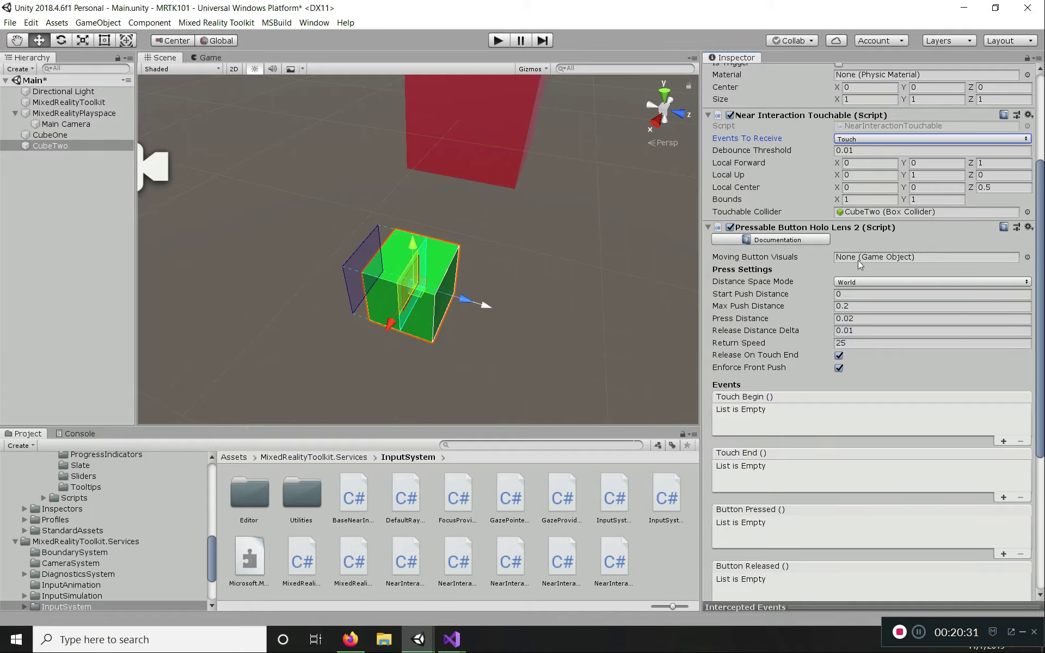
pyautogui.click(850, 259)
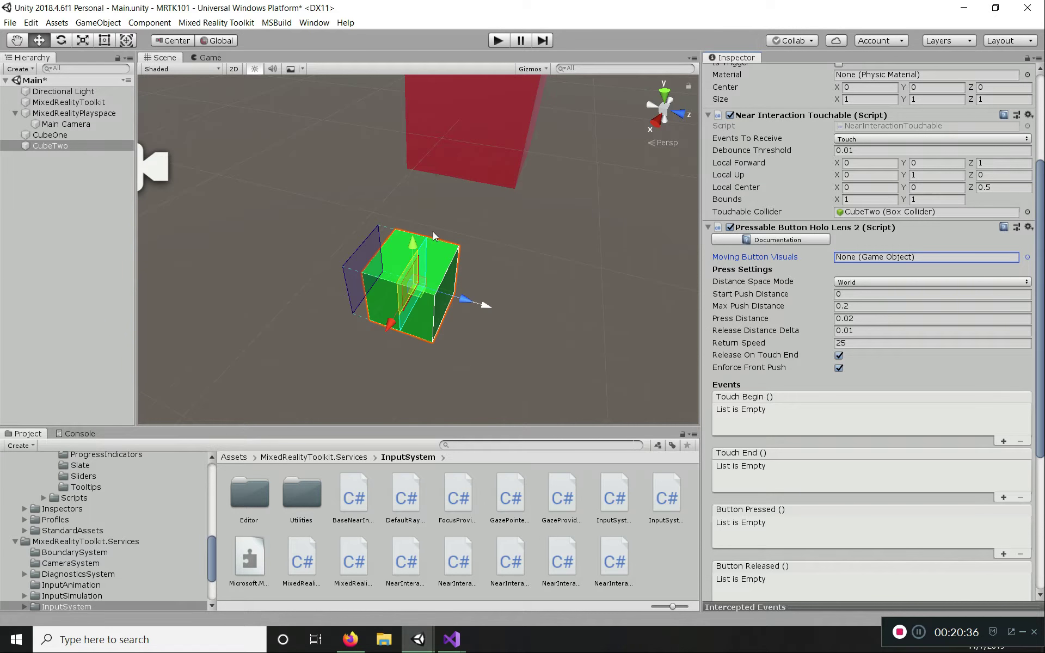
pyautogui.moveTo(82, 146); pyautogui.dragTo(859, 262)
# - Set CubeTwo's Y rotation to 180 so its push direction is reversed
pyautogui.scroll(-10, 801, 347)
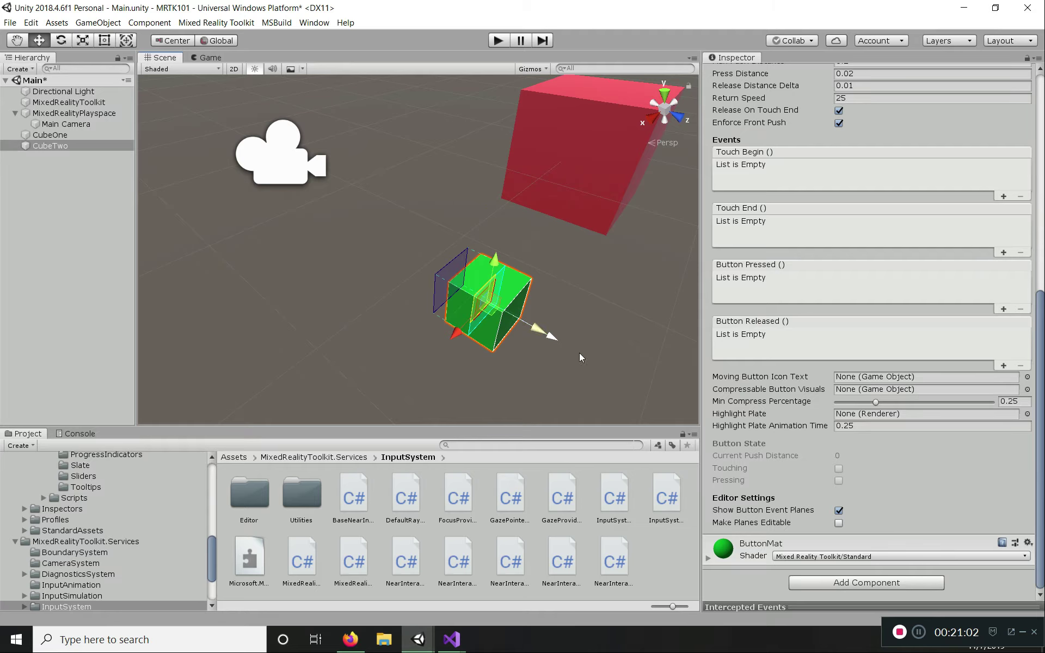
pyautogui.scroll(15, 880, 162)
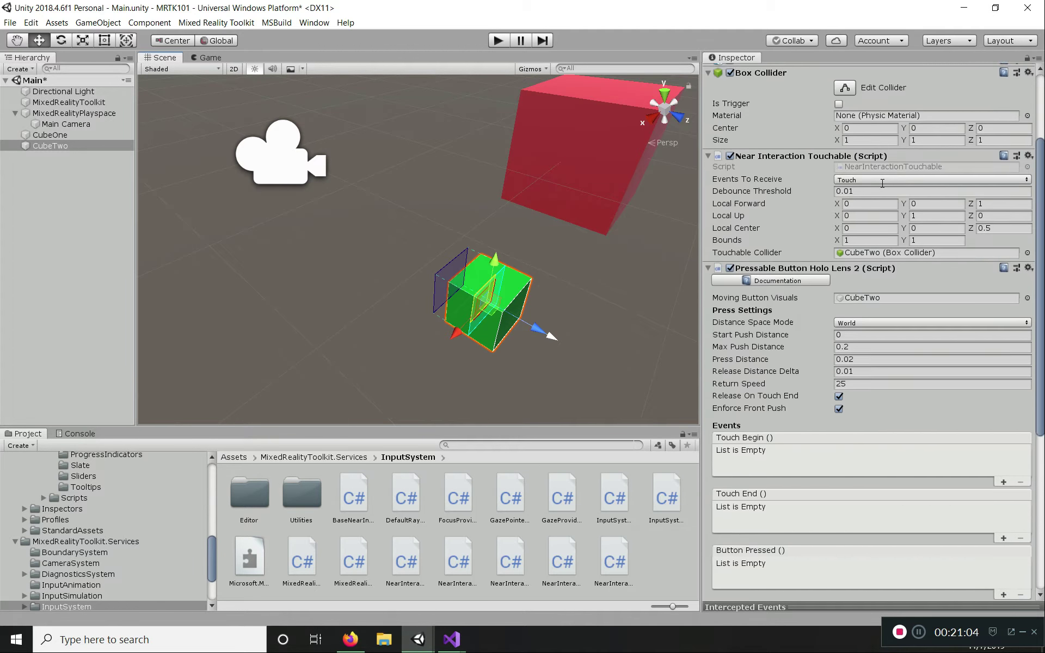
pyautogui.click(920, 125)
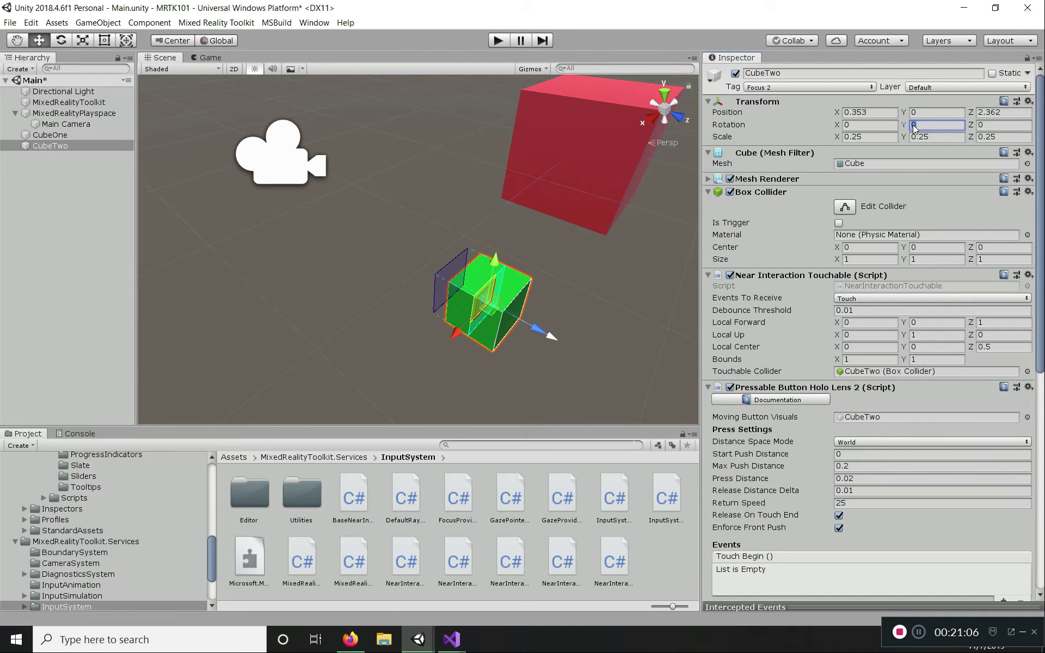
pyautogui.write('-')
pyautogui.write('180')
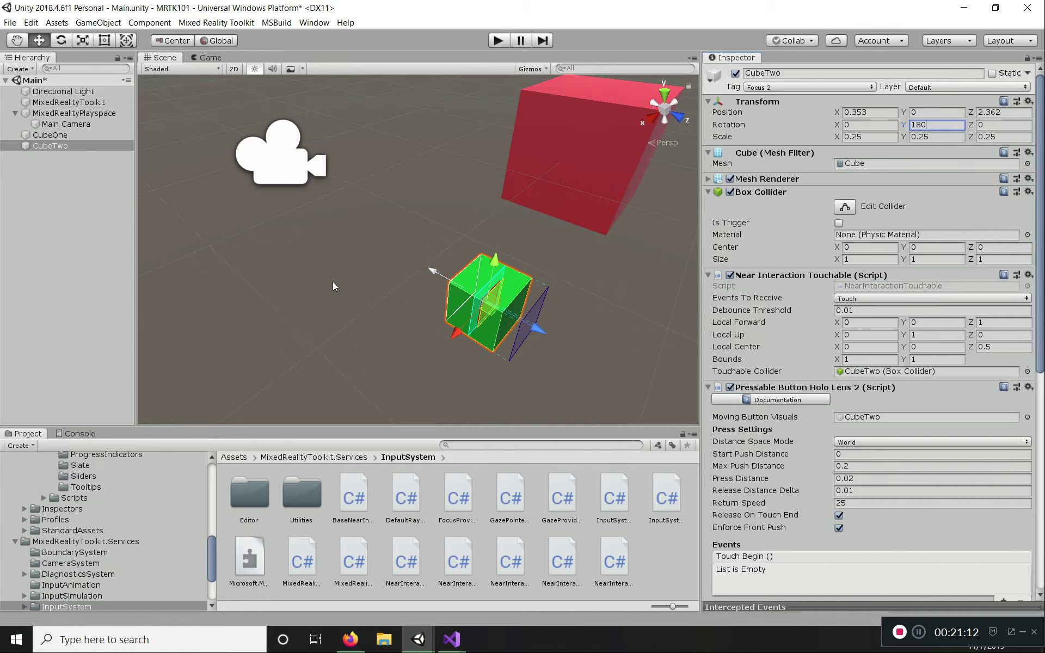
# - Move CubeTwo toward the camera to about Z 1.868 and check its framing in the Game view
pyautogui.click(206, 57)
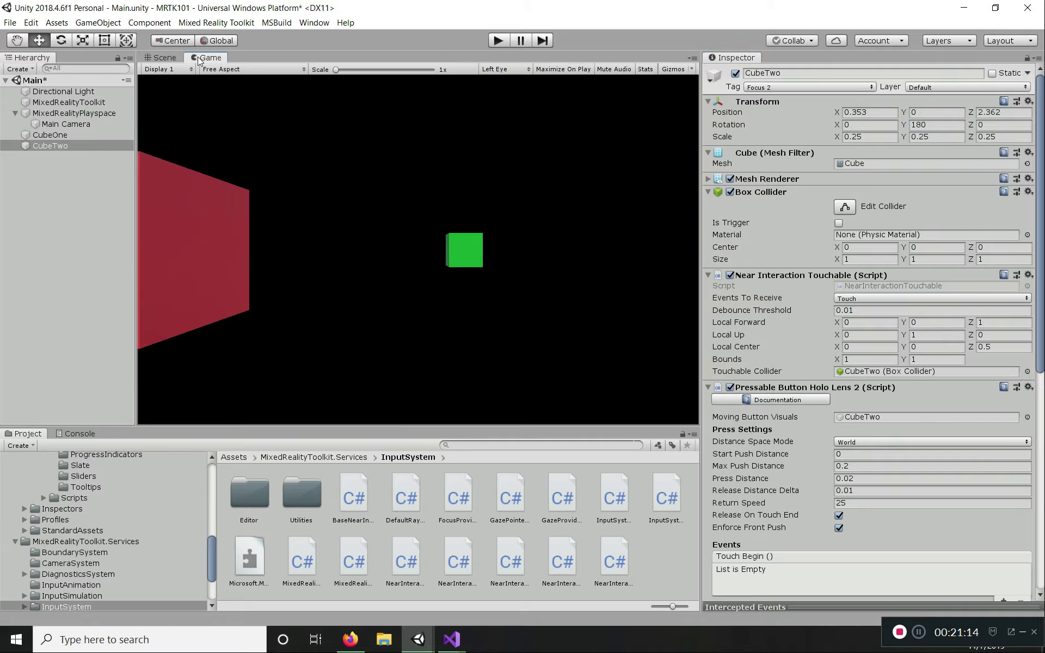
pyautogui.click(168, 58)
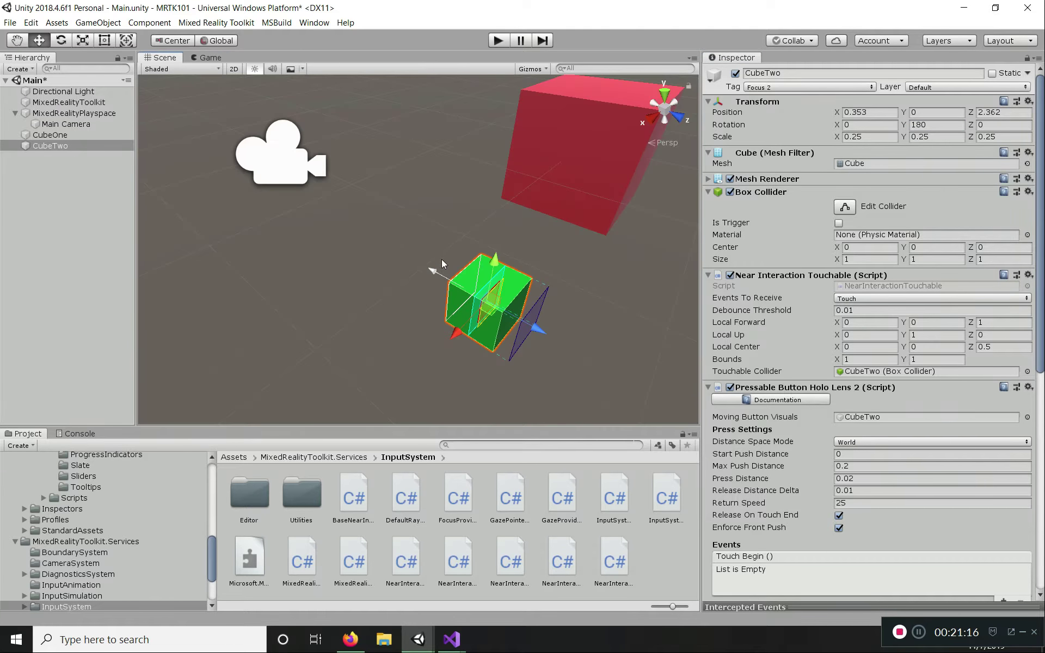
pyautogui.moveTo(544, 332); pyautogui.dragTo(478, 282)
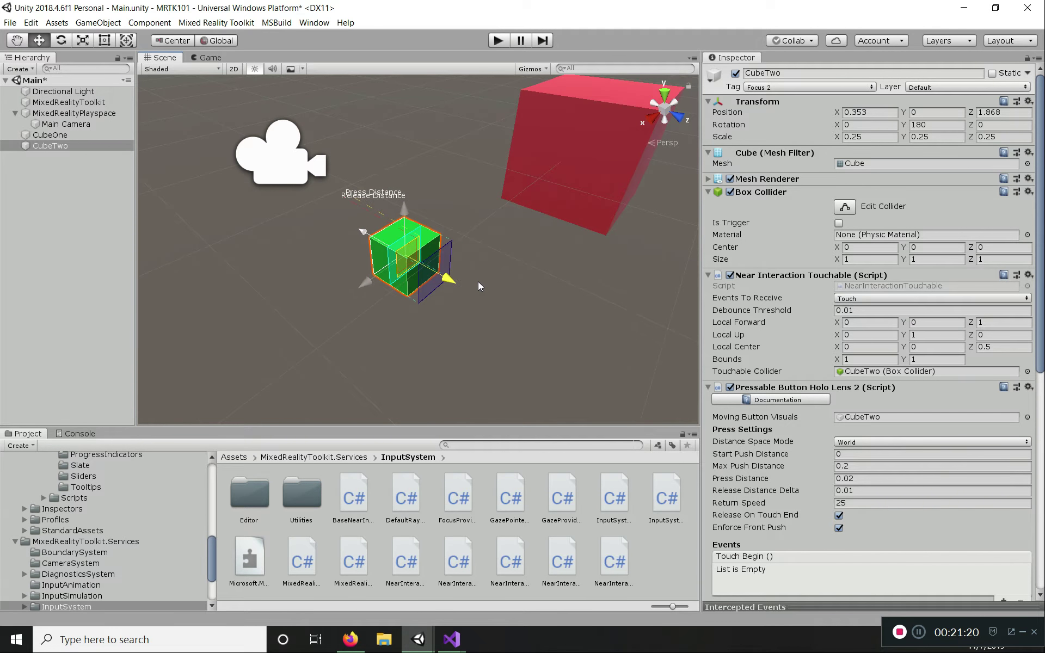
pyautogui.click(220, 59)
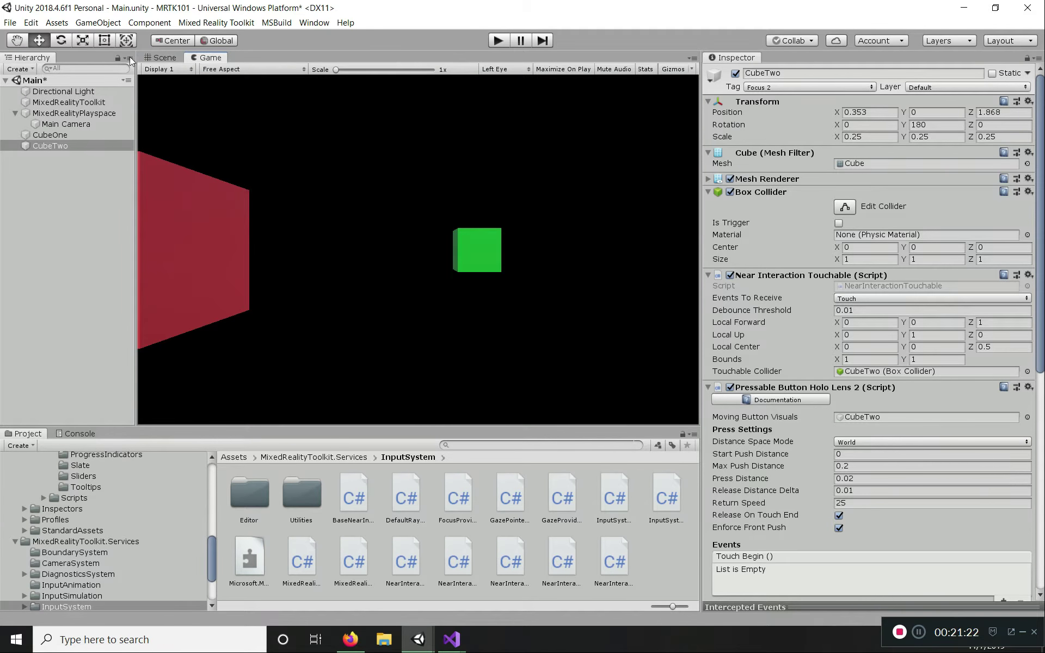
pyautogui.click(164, 57)
# - Move CubeTwo closer to the camera's centre line, to about X 0.121 and Z 1.453, and check it in the Game view
pyautogui.click(293, 163)
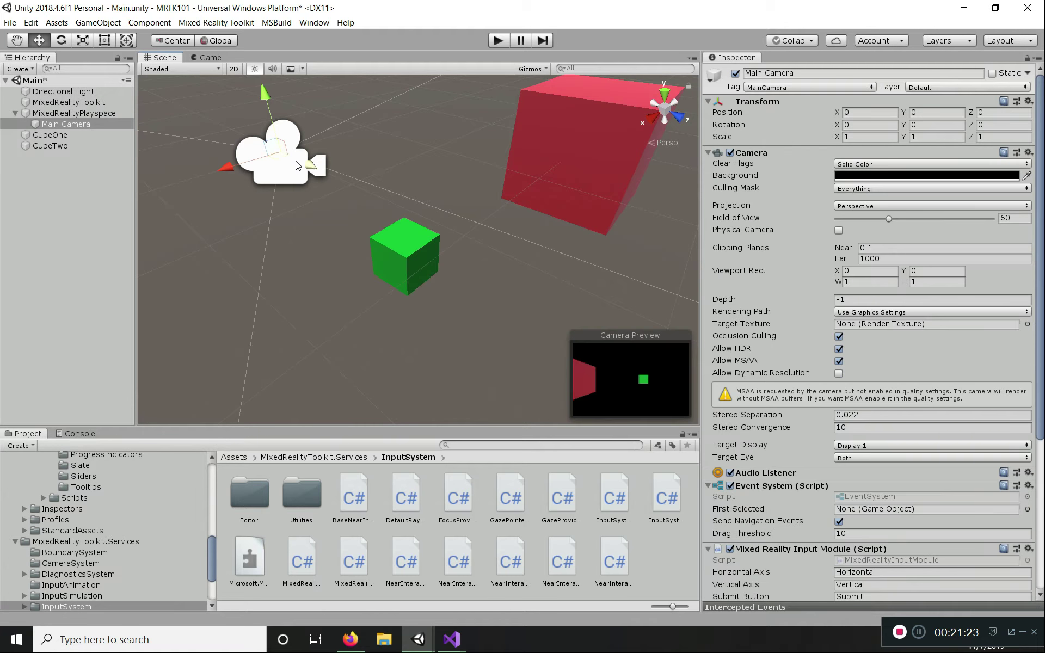
pyautogui.click(392, 247)
pyautogui.moveTo(447, 280); pyautogui.dragTo(395, 251)
pyautogui.moveTo(312, 251); pyautogui.dragTo(343, 236)
pyautogui.click(215, 58)
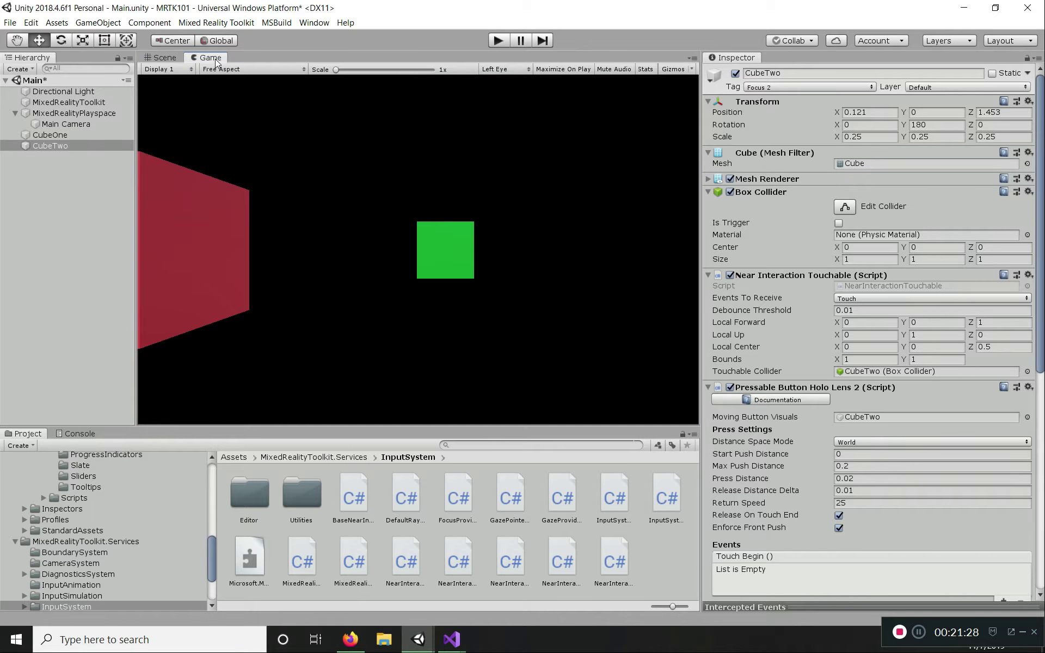
pyautogui.click(166, 57)
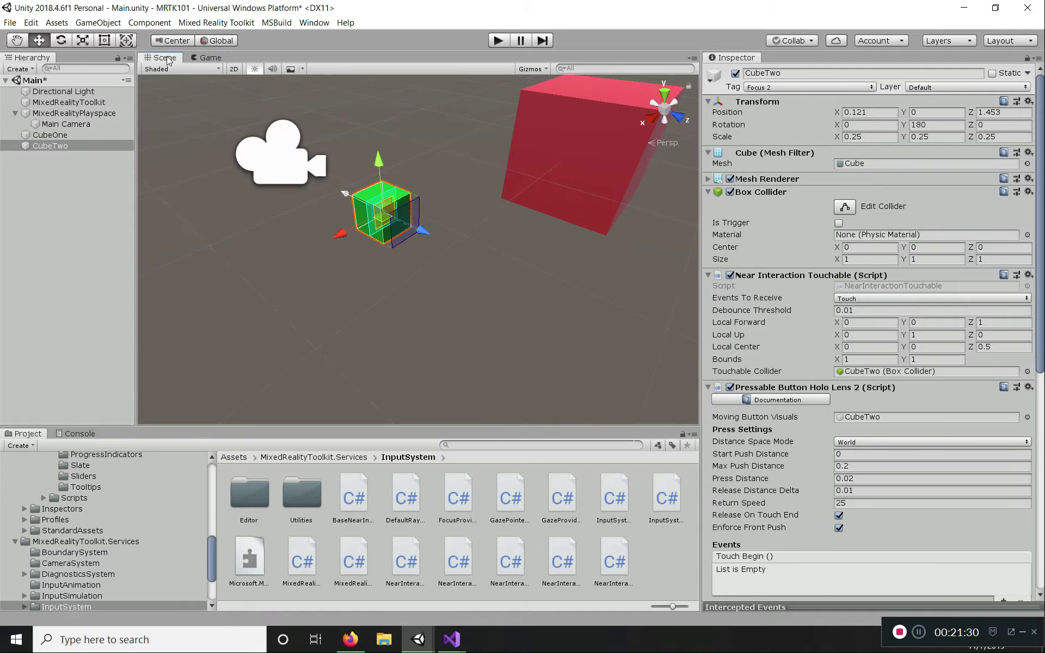
# - Save the Main scene, run it in Play mode and select CubeTwo to inspect it
pyautogui.click(504, 282)
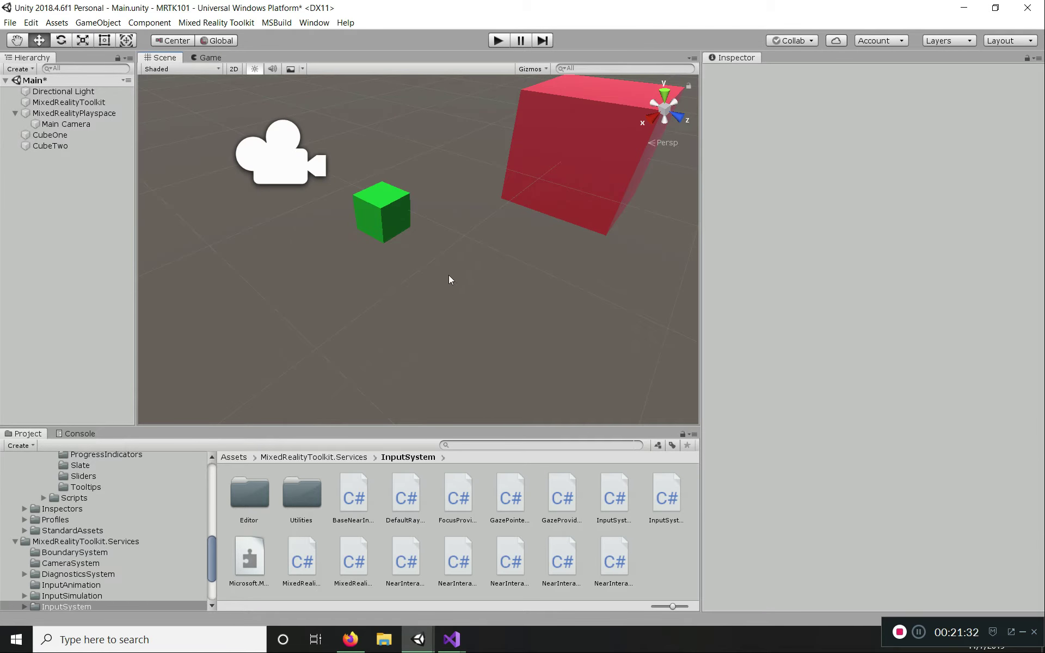
pyautogui.hotkey('ctrl', 's')
pyautogui.click(498, 41)
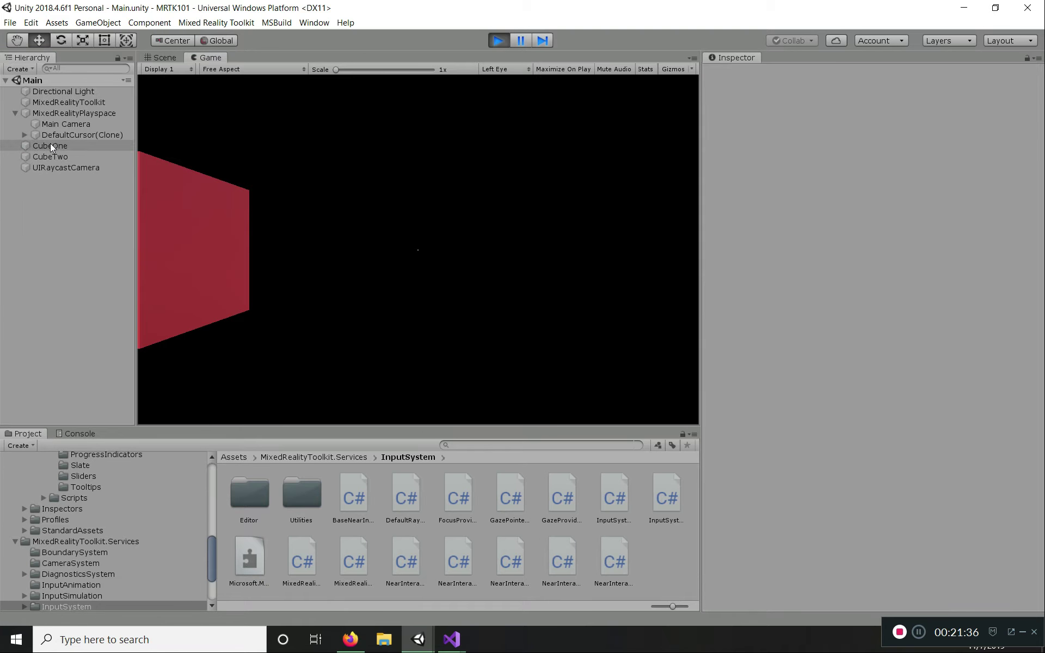
pyautogui.click(50, 144)
pyautogui.click(66, 157)
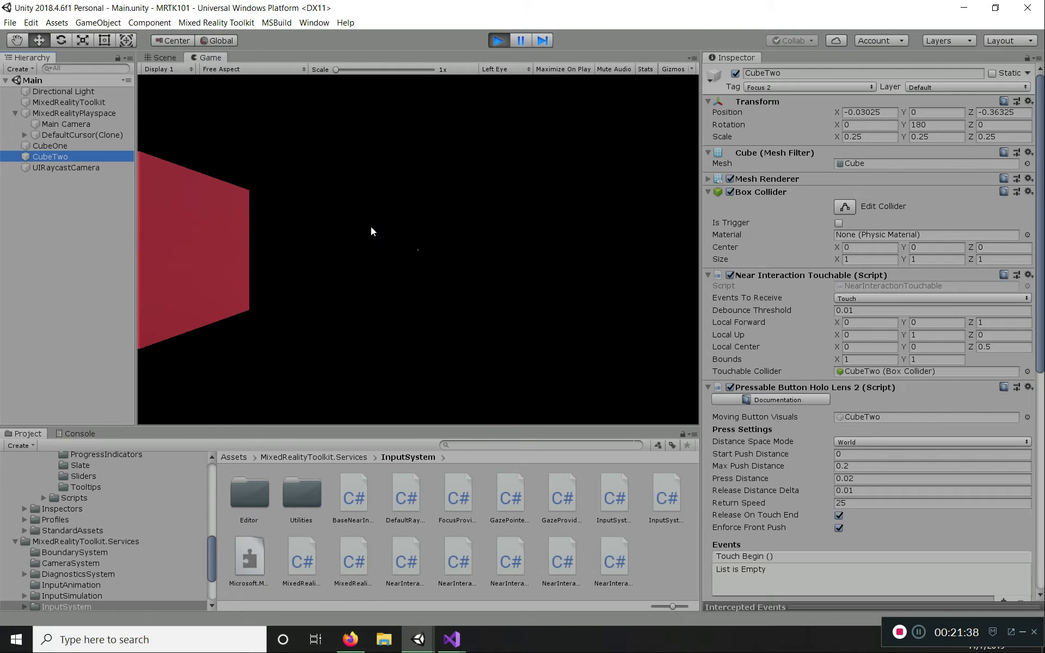
# - Bring the camera up to CubeTwo in the Game view and show the pressable button's Button State section in the Inspector
pyautogui.click(436, 255)
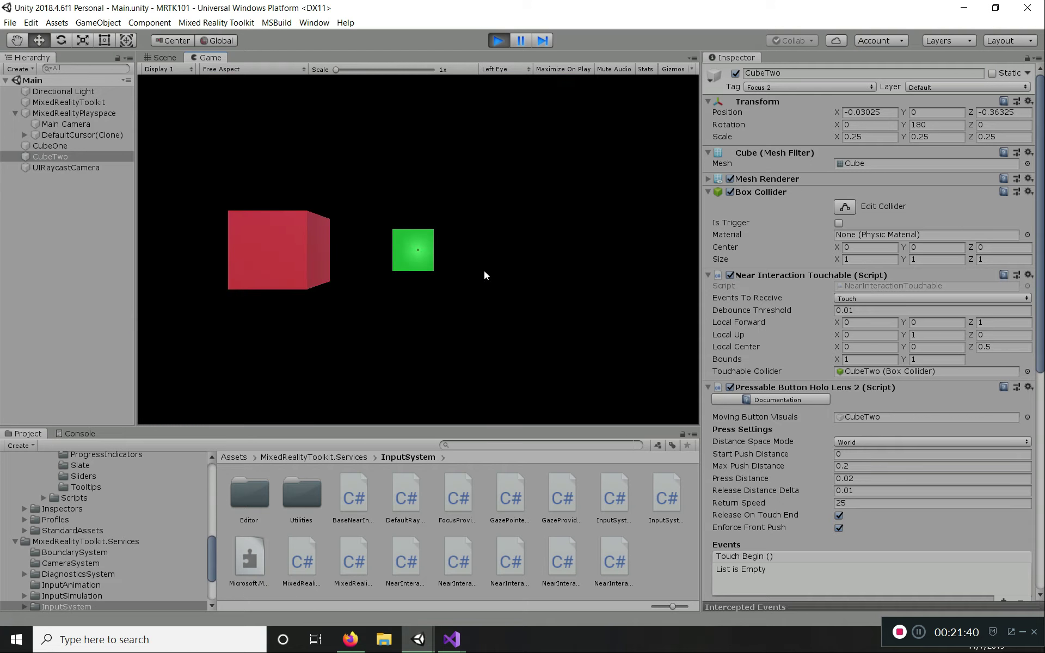
pyautogui.press('w')
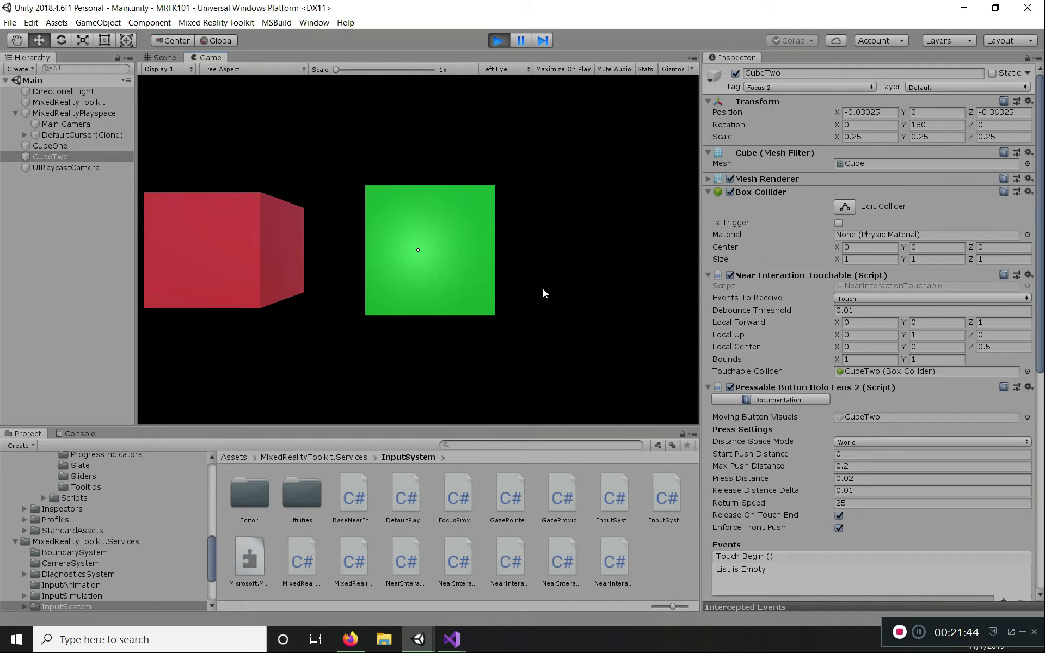
pyautogui.press('space')
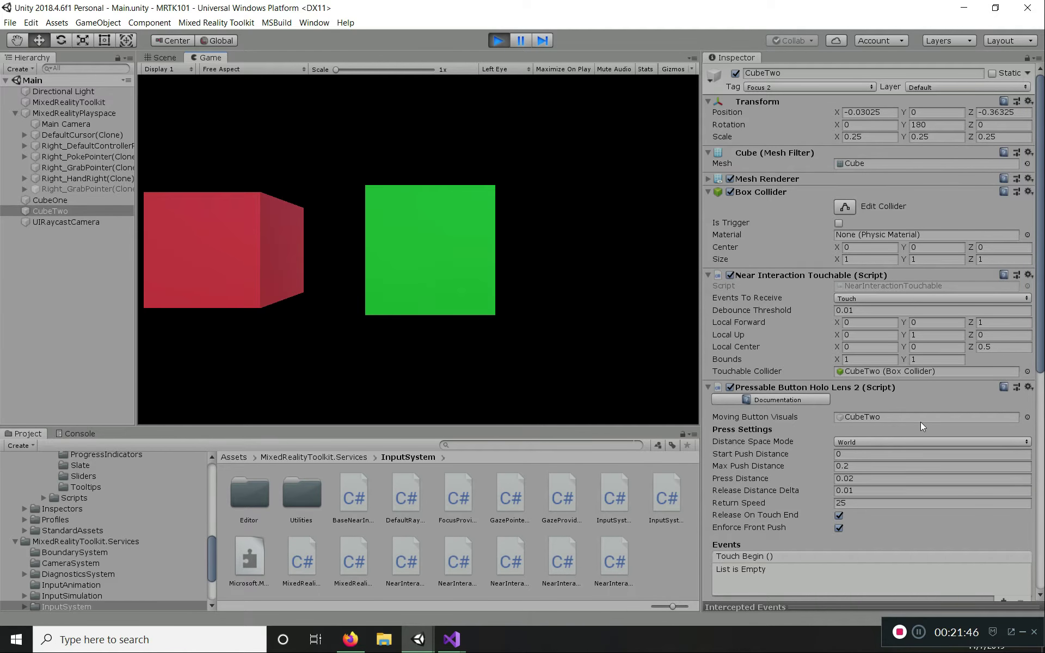
pyautogui.scroll(-10, 921, 423)
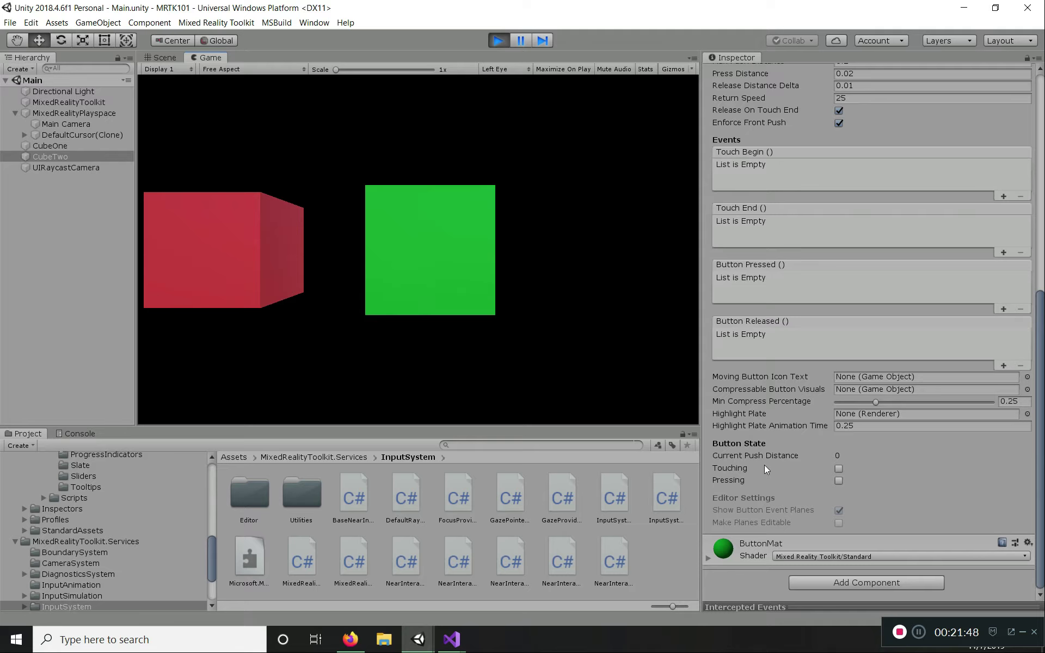
# - Push CubeTwo with the simulated hand and back away, monitoring Current Push Distance, Touching and Pressing
pyautogui.press('space')
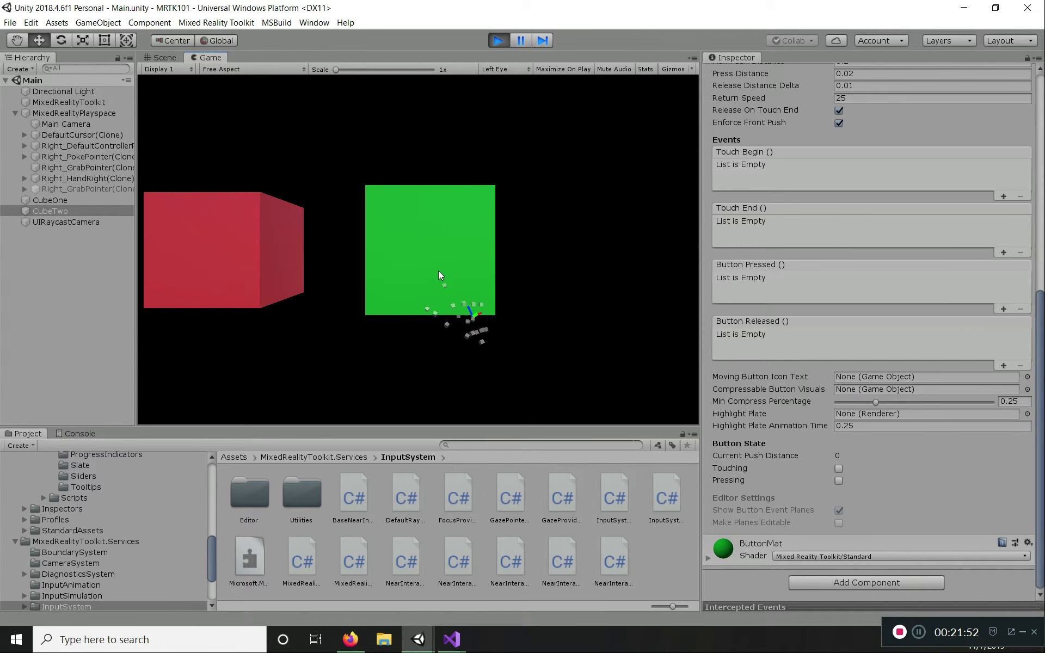
pyautogui.press('w')
pyautogui.press('s')
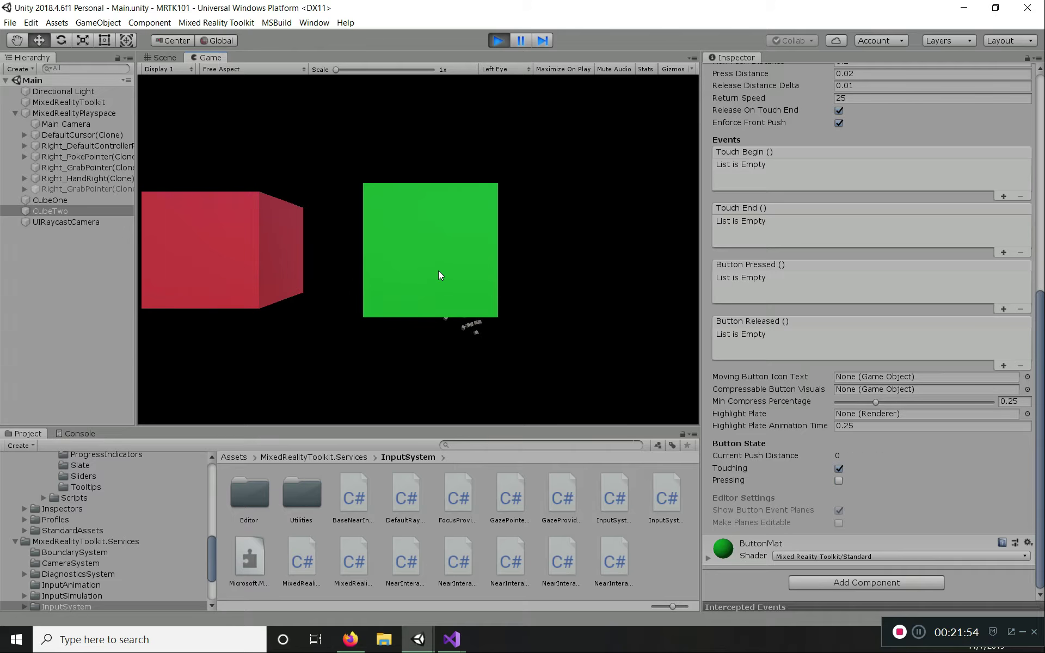
pyautogui.scroll(2, 439, 270)
pyautogui.scroll(-5, 438, 270)
pyautogui.press('w')
pyautogui.press('w')
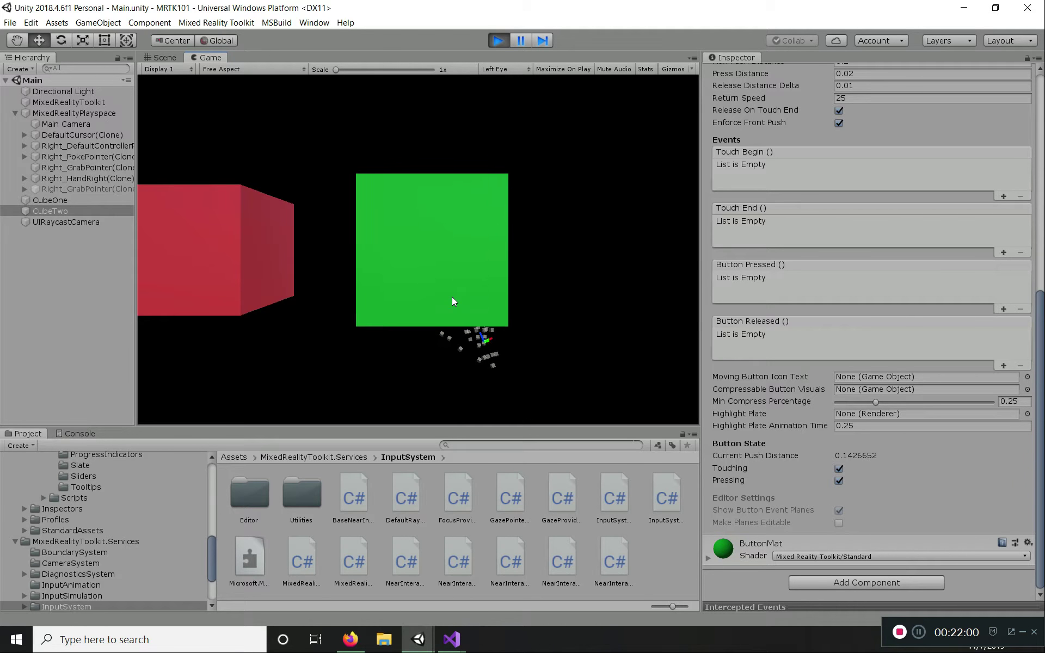
pyautogui.press('w')
pyautogui.press('s')
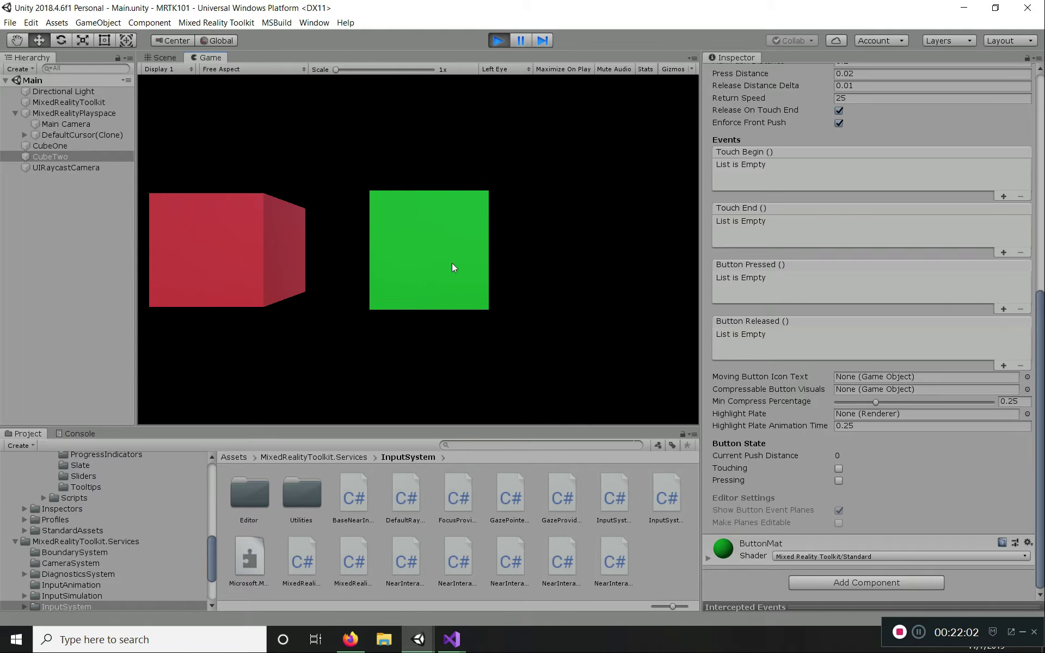
# - Repeat the simulated hand press on CubeTwo from closer range and recheck its button state during push and release
pyautogui.press('space')
pyautogui.press('w')
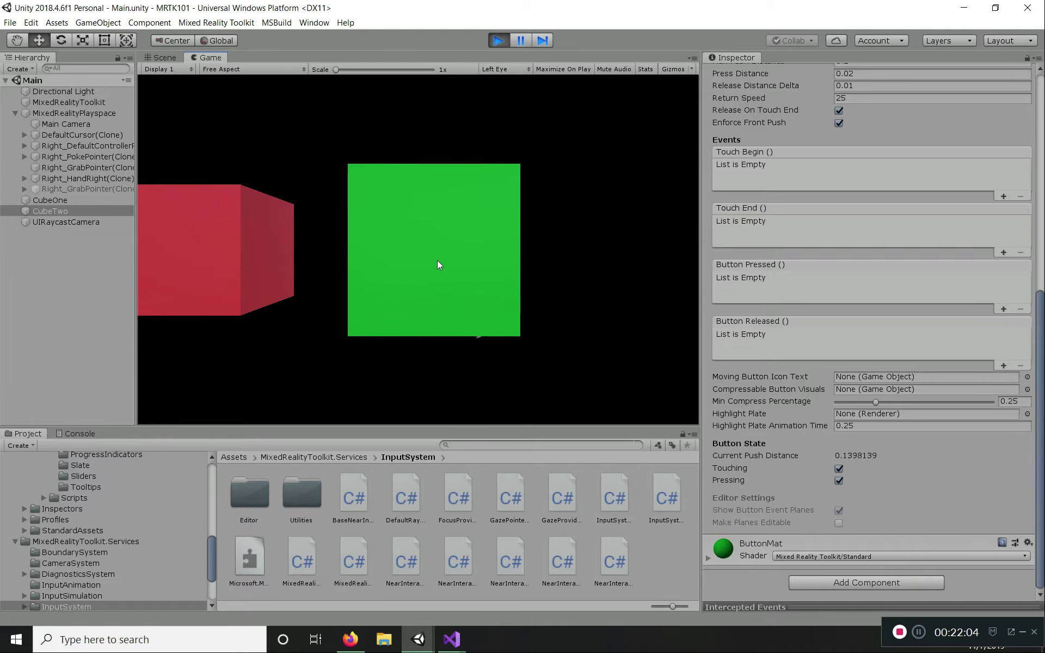
pyautogui.press('w')
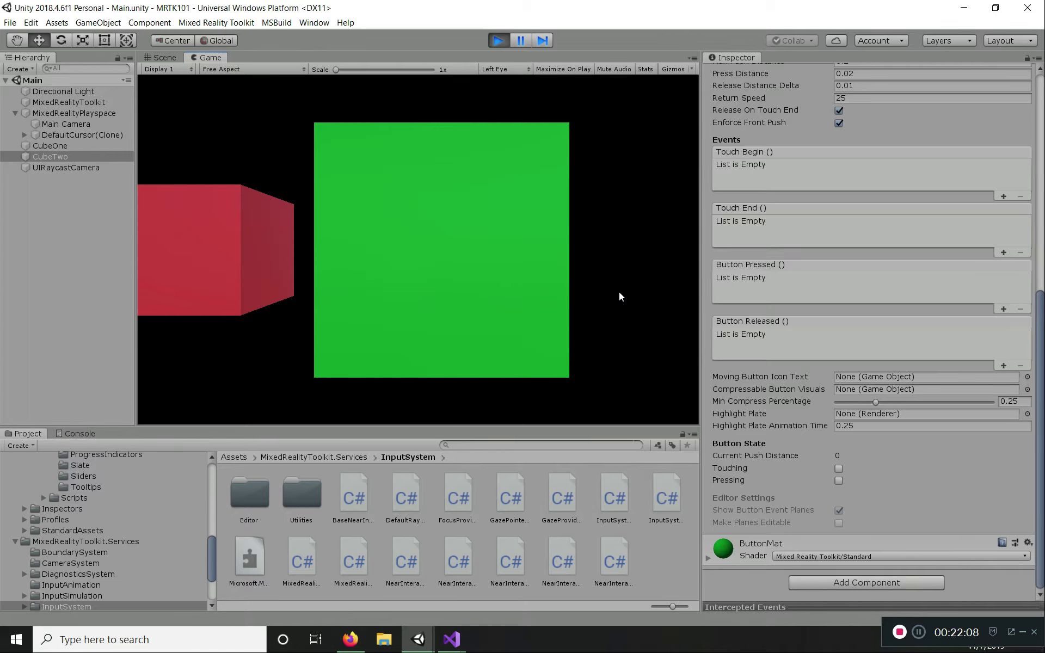
pyautogui.press('s')
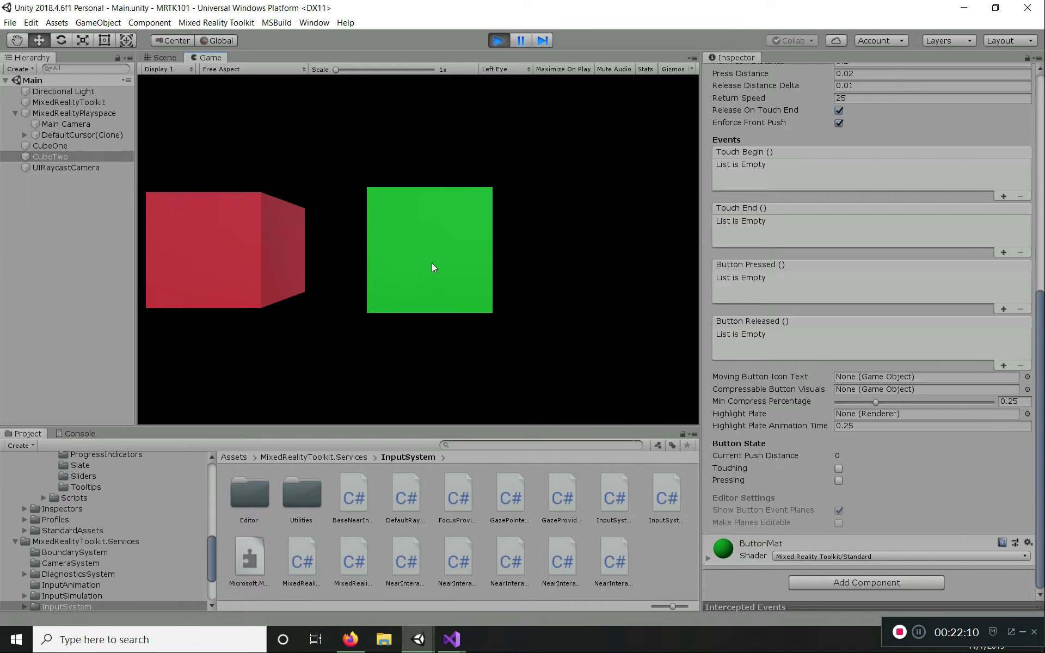
pyautogui.press('space')
pyautogui.press('w')
pyautogui.scroll(8, 432, 262)
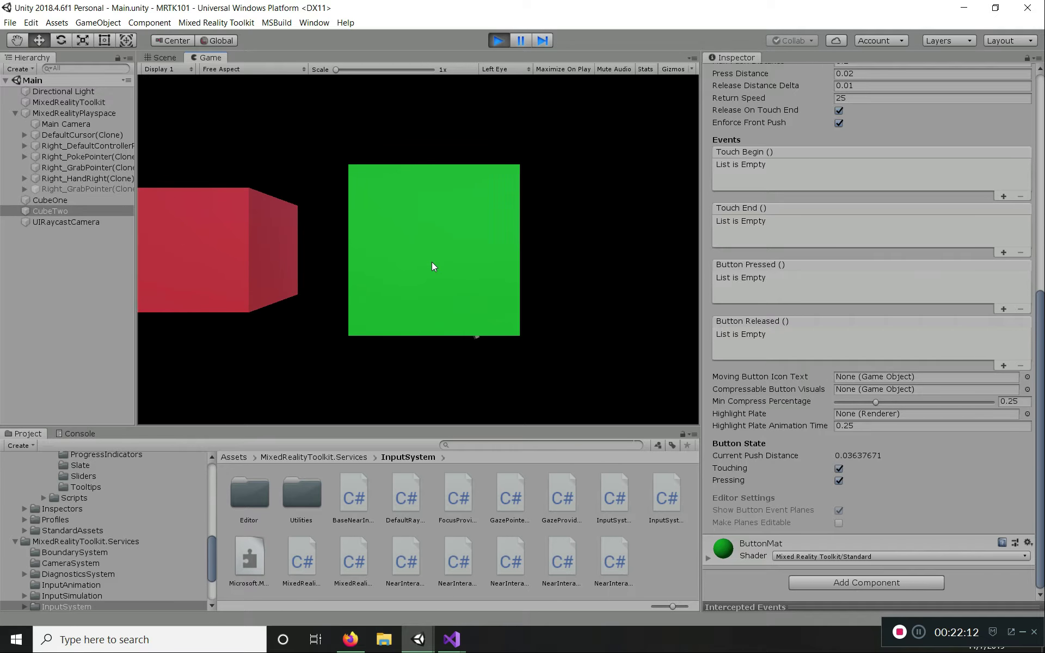
pyautogui.scroll(3, 432, 263)
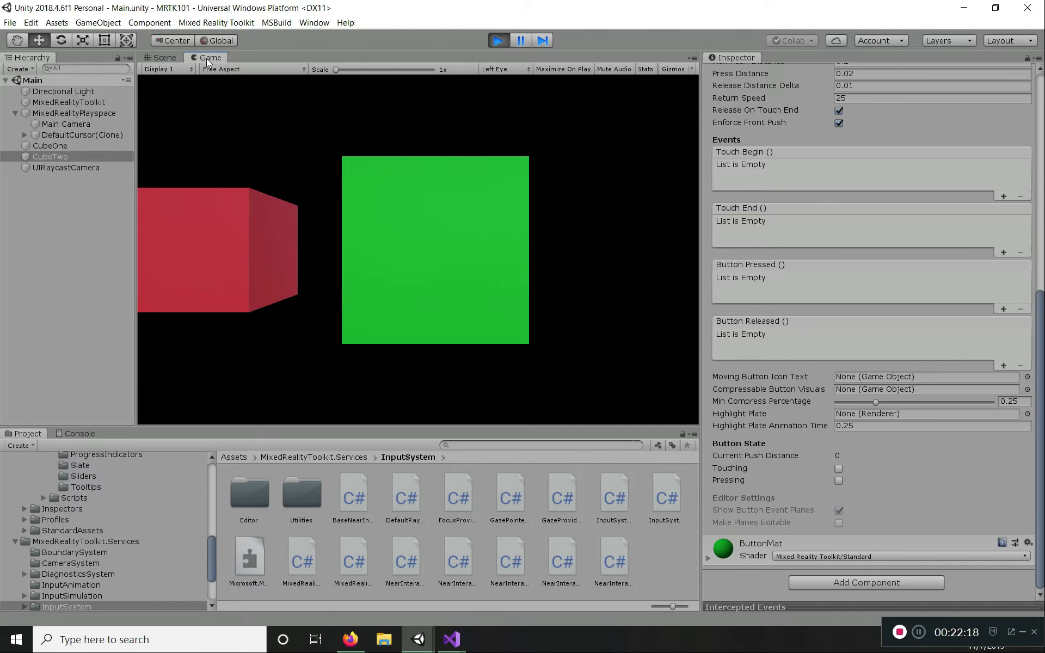
# - Dock the Game view beneath the Scene view and widen both by narrowing the Inspector and Hierarchy
pyautogui.moveTo(208, 58); pyautogui.dragTo(239, 188)
pyautogui.moveTo(291, 283); pyautogui.dragTo(354, 321)
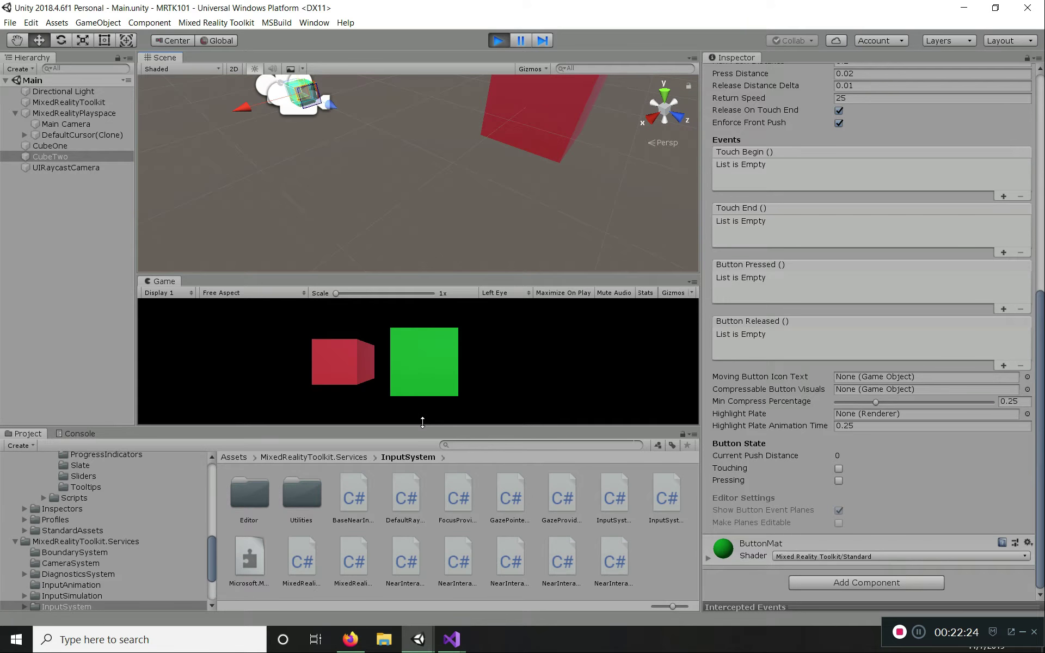
pyautogui.moveTo(702, 374); pyautogui.dragTo(757, 373)
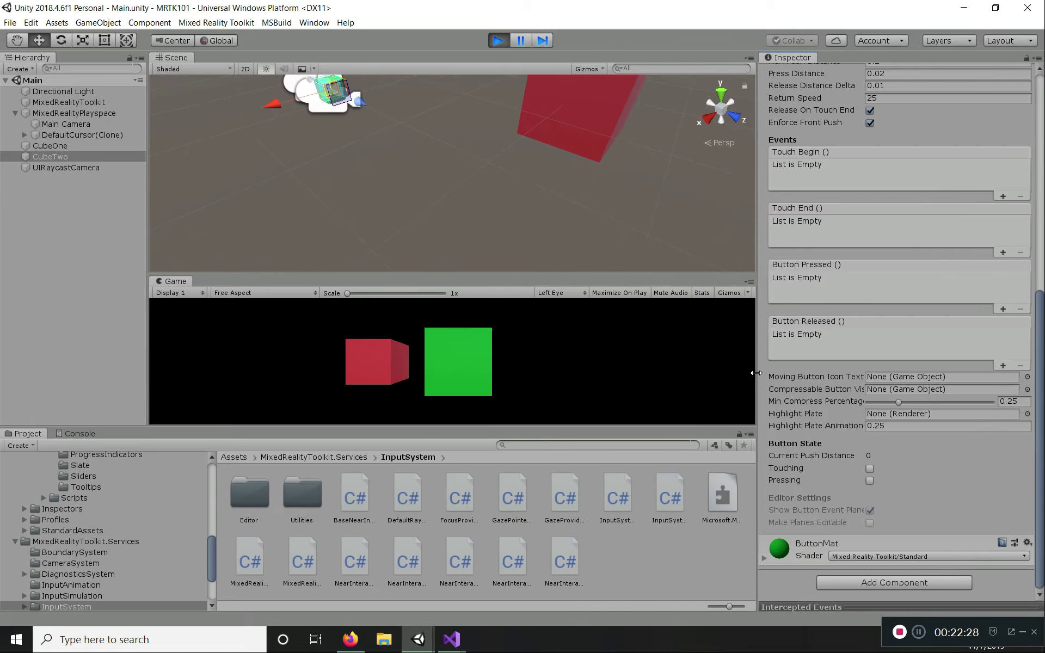
pyautogui.moveTo(148, 328); pyautogui.dragTo(137, 328)
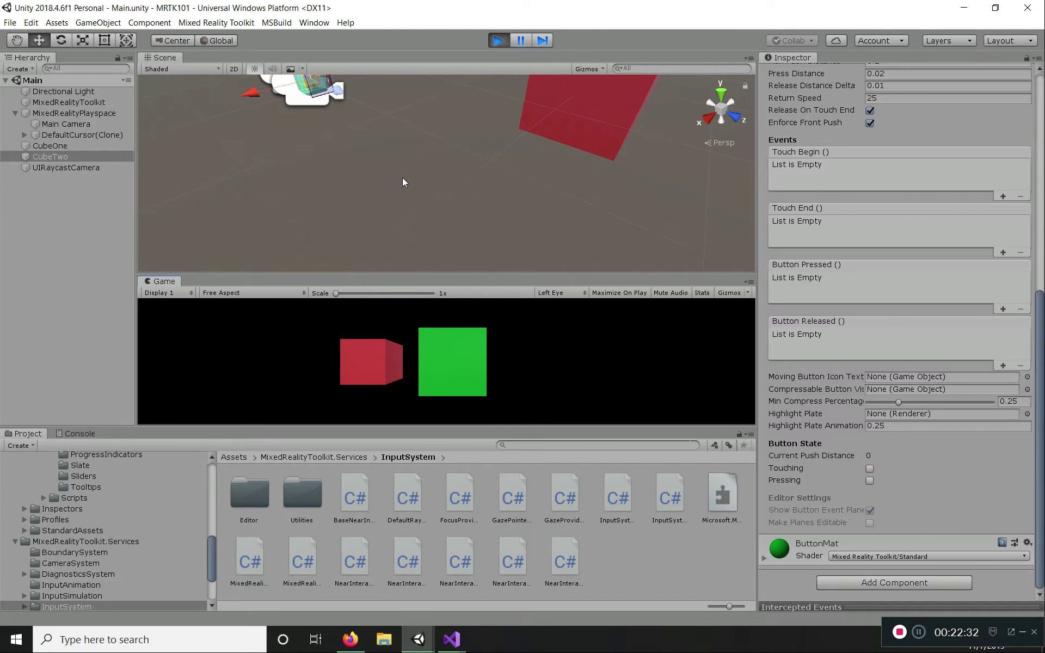
# - Frame CubeTwo in the Scene view from the side so its push-distance planes can be examined
pyautogui.press('f')
pyautogui.keyDown('alt'); pyautogui.moveTo(291, 201); pyautogui.dragTo(40, 149); pyautogui.keyUp('alt')
pyautogui.scroll(5, 18, 231)
pyautogui.scroll(-5, 14, 139)
pyautogui.scroll(5, 15, 140)
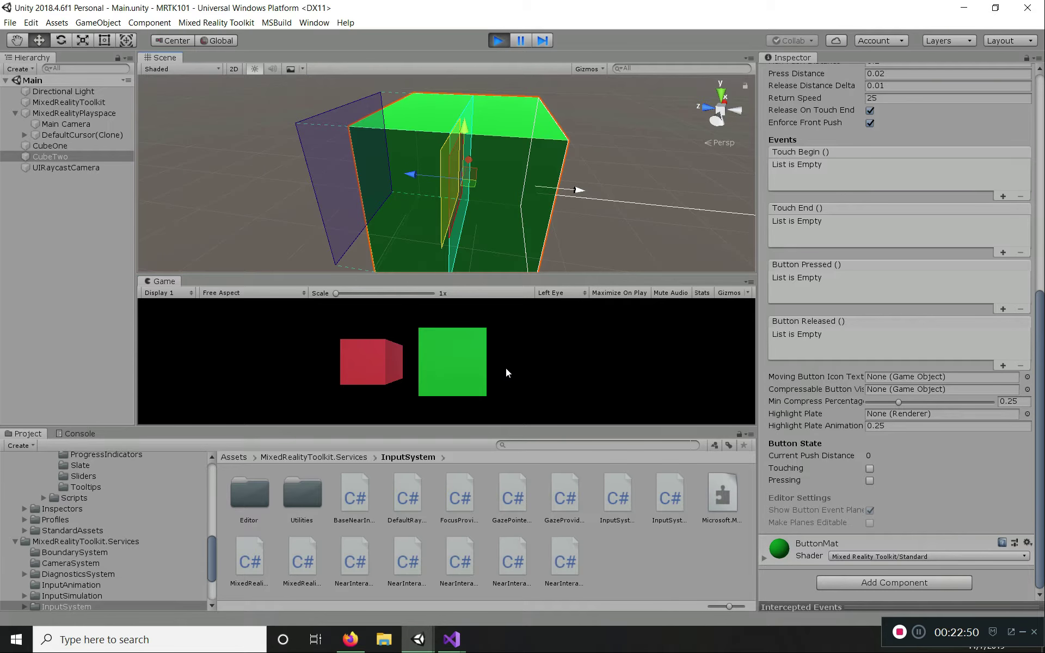
# - Test pressing CubeTwo with the simulated hand while comparing the hand's position with the push planes in the Scene view
pyautogui.press('space')
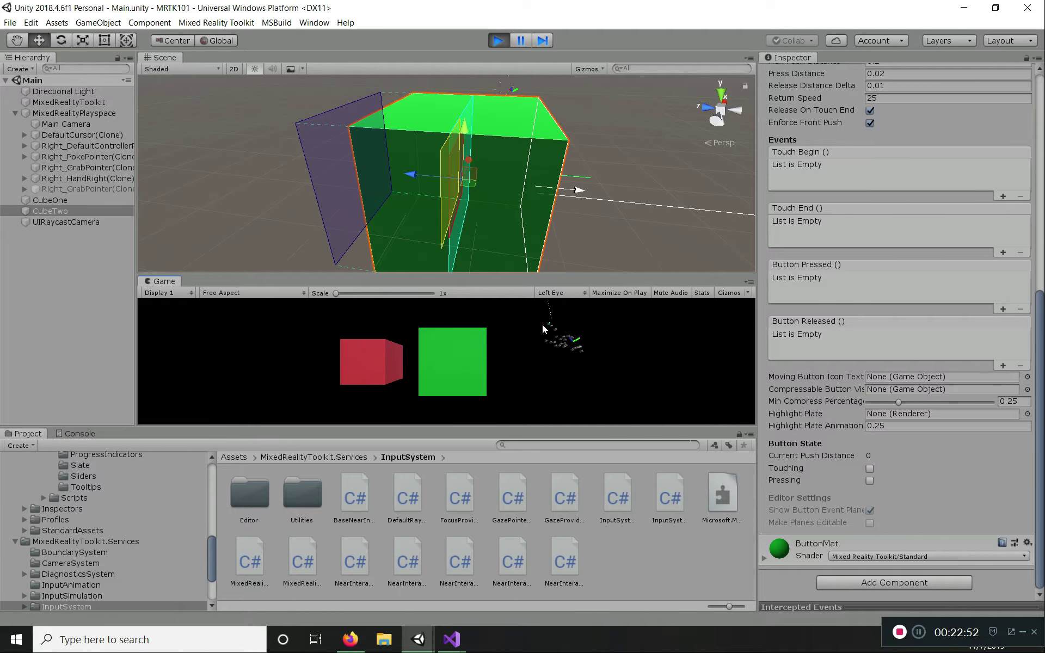
pyautogui.press('s')
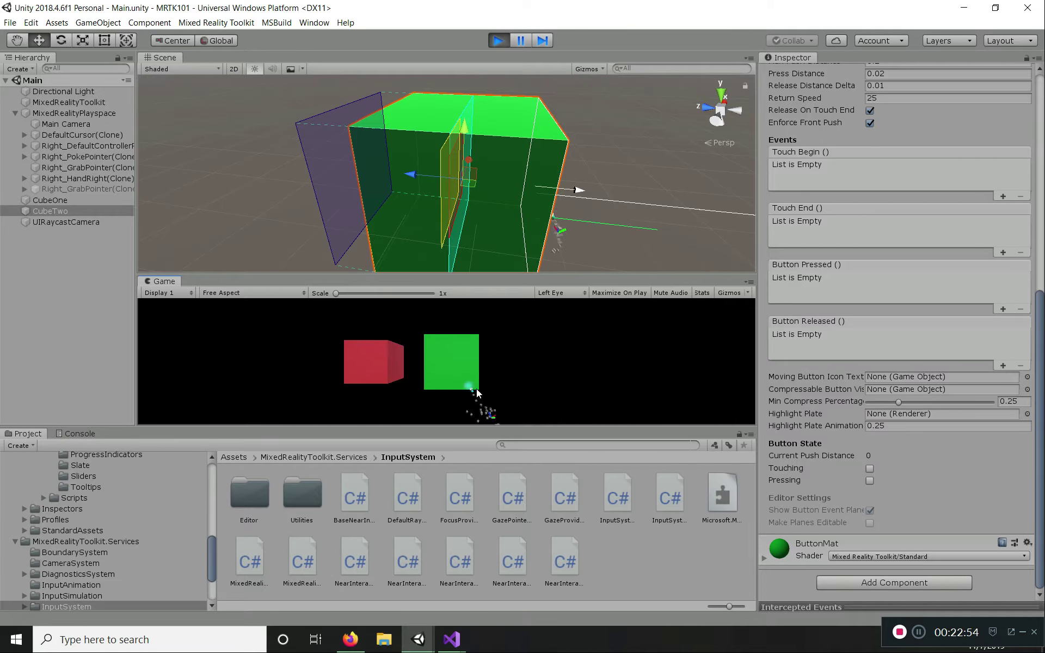
pyautogui.press('s')
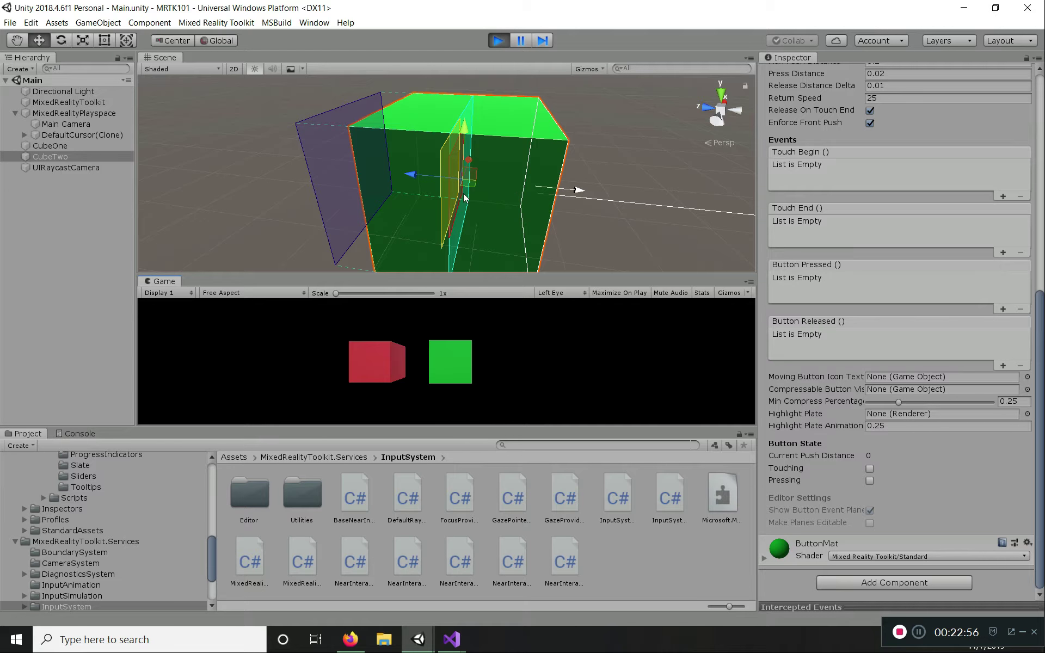
pyautogui.press('space')
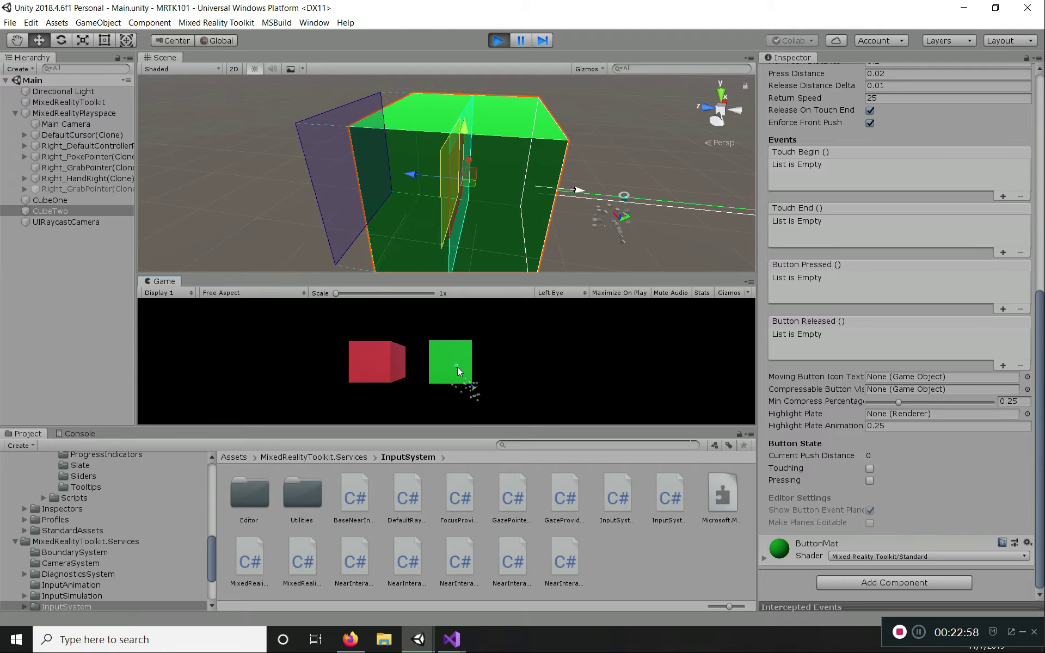
pyautogui.press('w')
pyautogui.press('w')
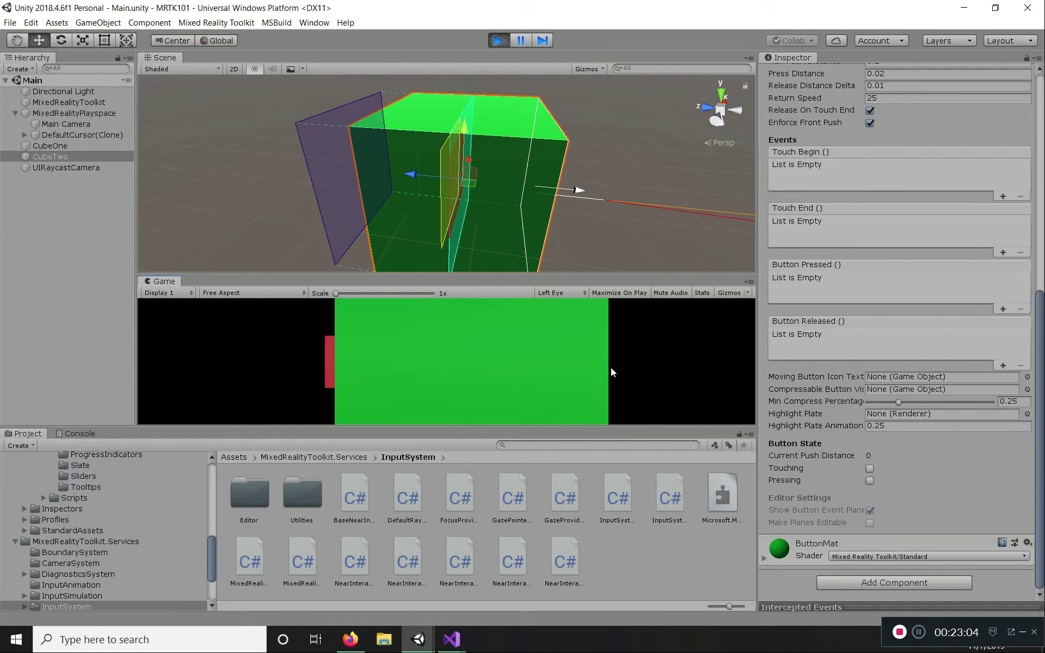
pyautogui.press('s')
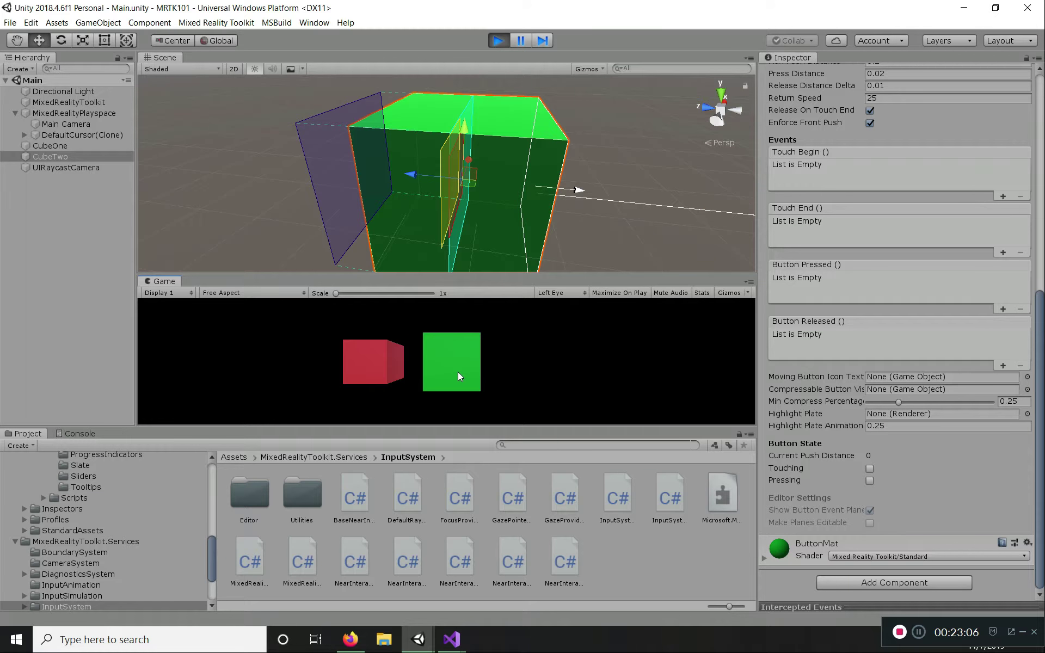
pyautogui.press('space')
pyautogui.press('w')
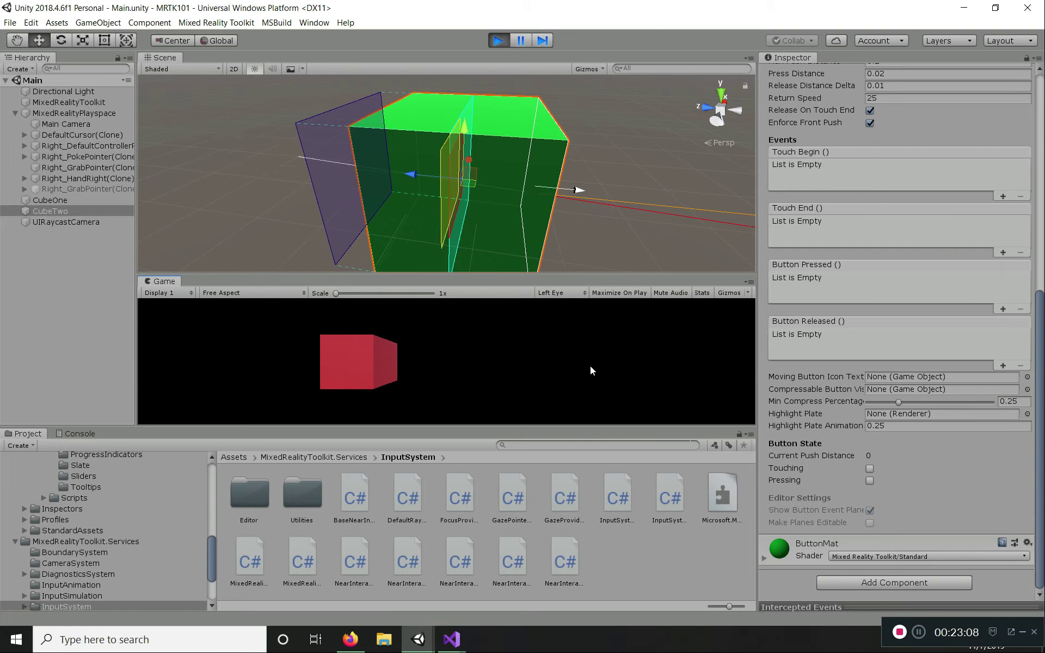
pyautogui.press('s')
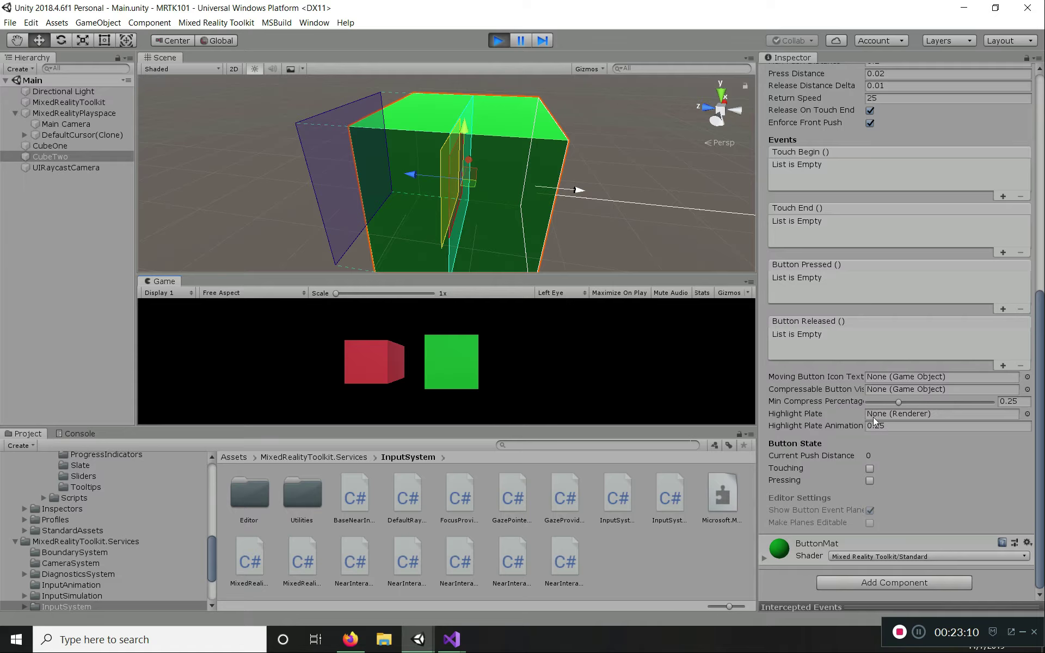
# - Set the Return Speed of CubeTwo's Pressable Button Holo Lens 2 component to 50
pyautogui.scroll(5, 850, 423)
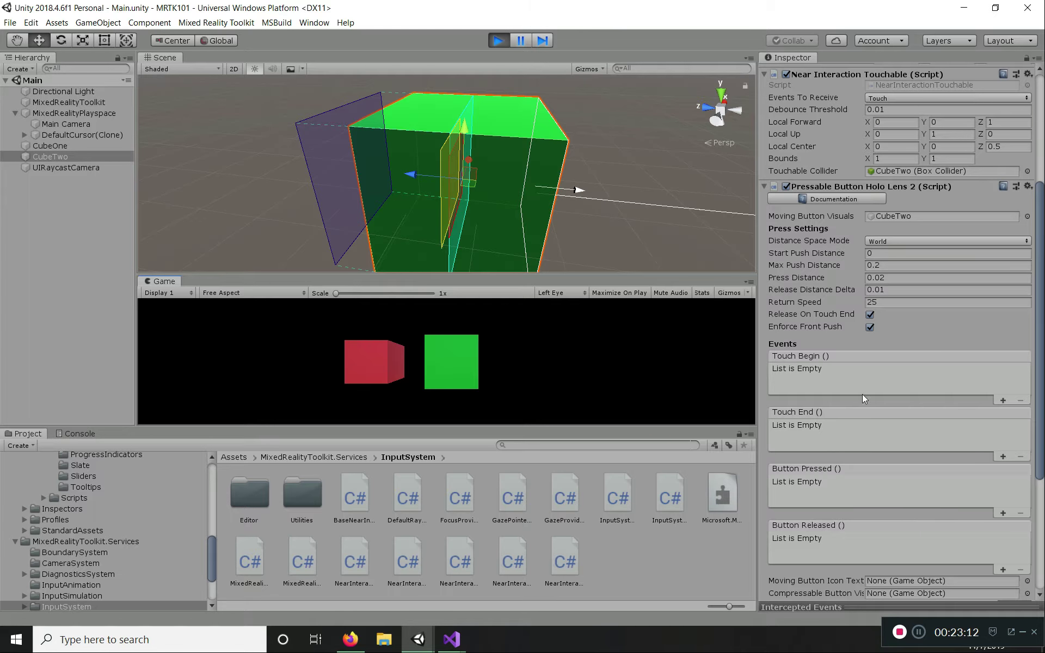
pyautogui.click(857, 306)
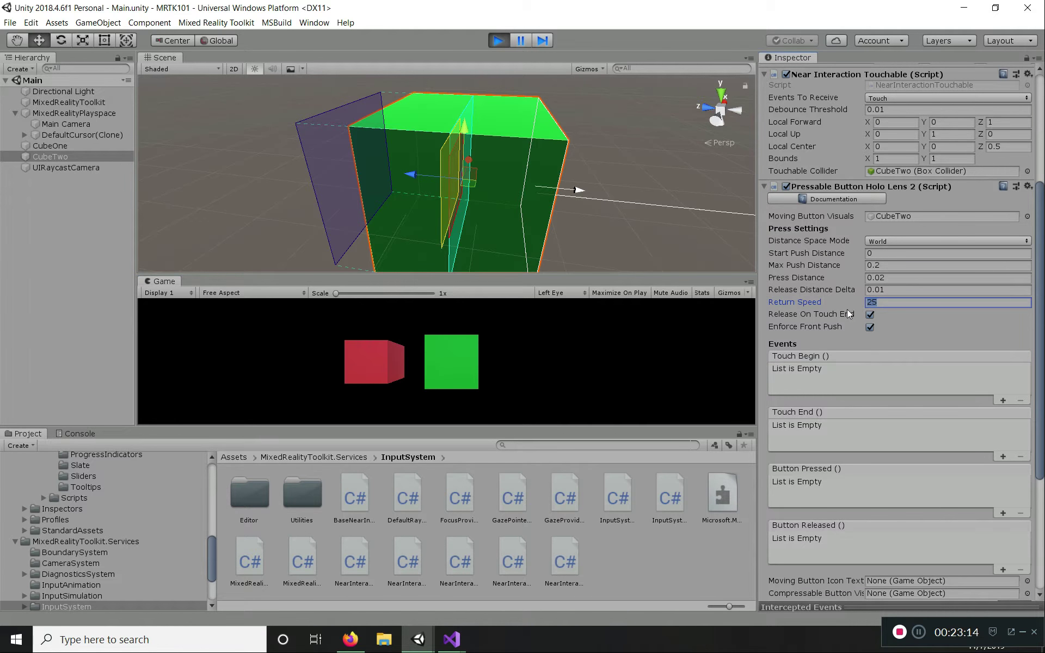
pyautogui.write('50')
pyautogui.click(502, 375)
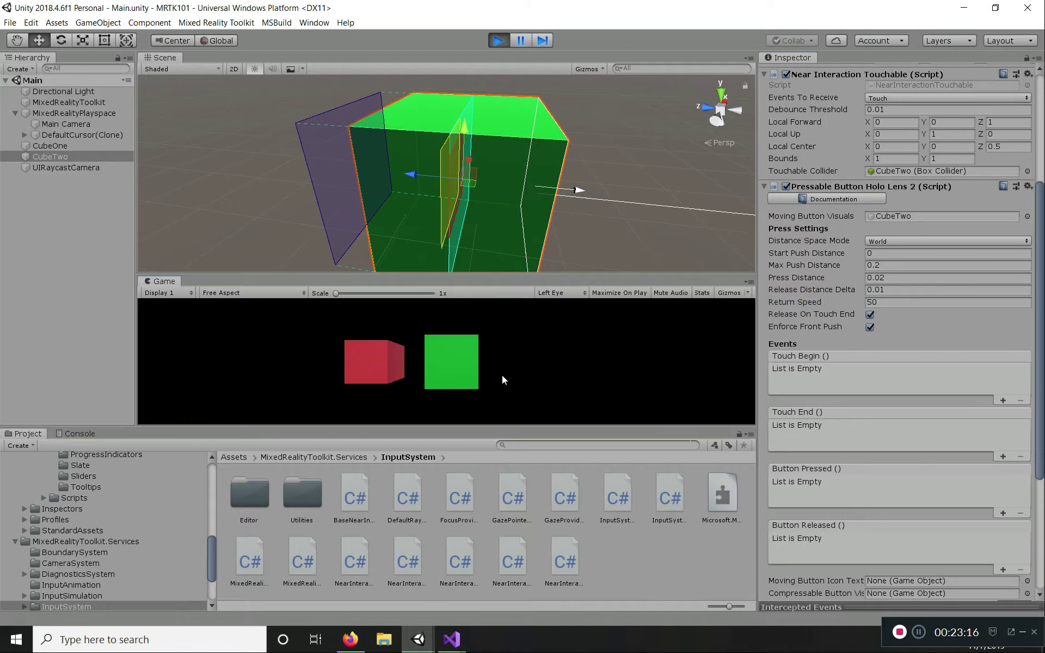
# - Press CubeTwo with the simulated hand several times at Return Speed 50 to check how it springs back
pyautogui.press('w')
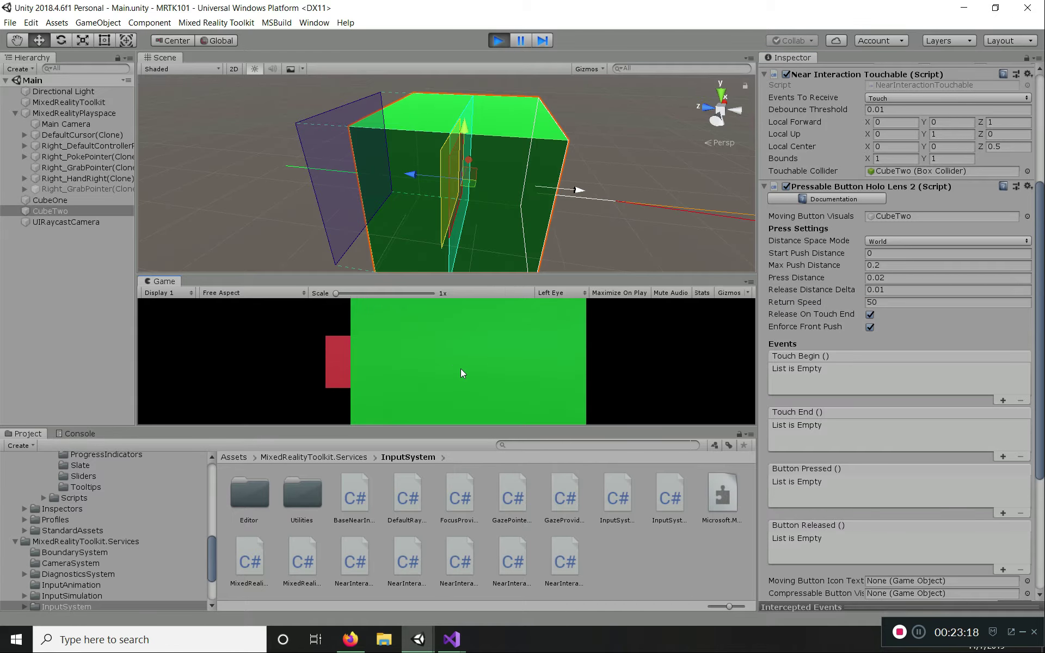
pyautogui.press('s')
pyautogui.press('space')
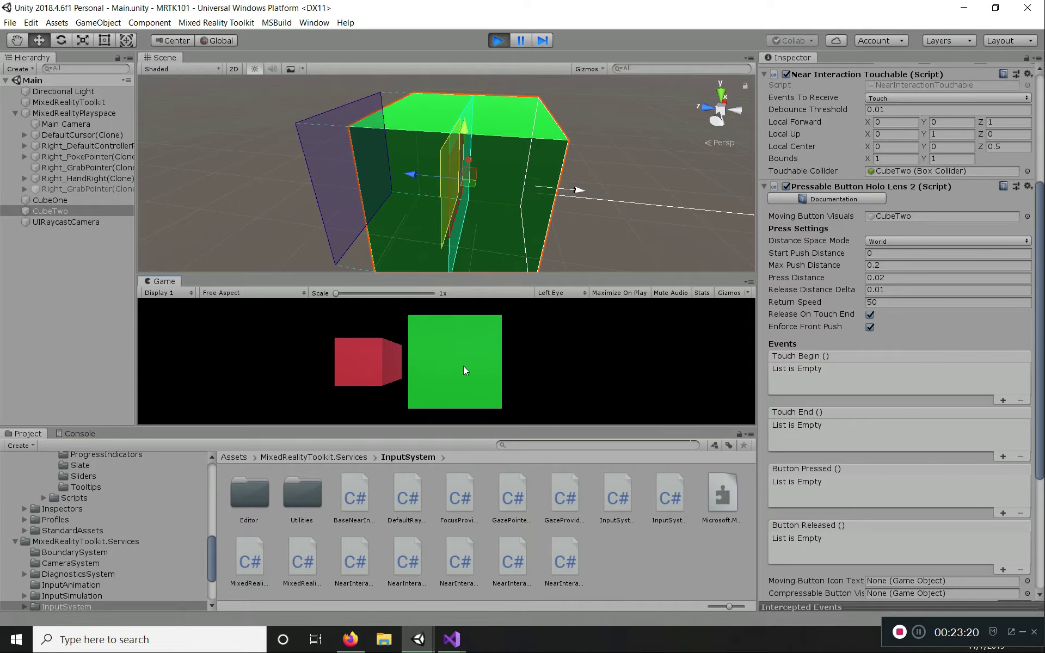
pyautogui.press('w')
pyautogui.press('s')
pyautogui.press('space')
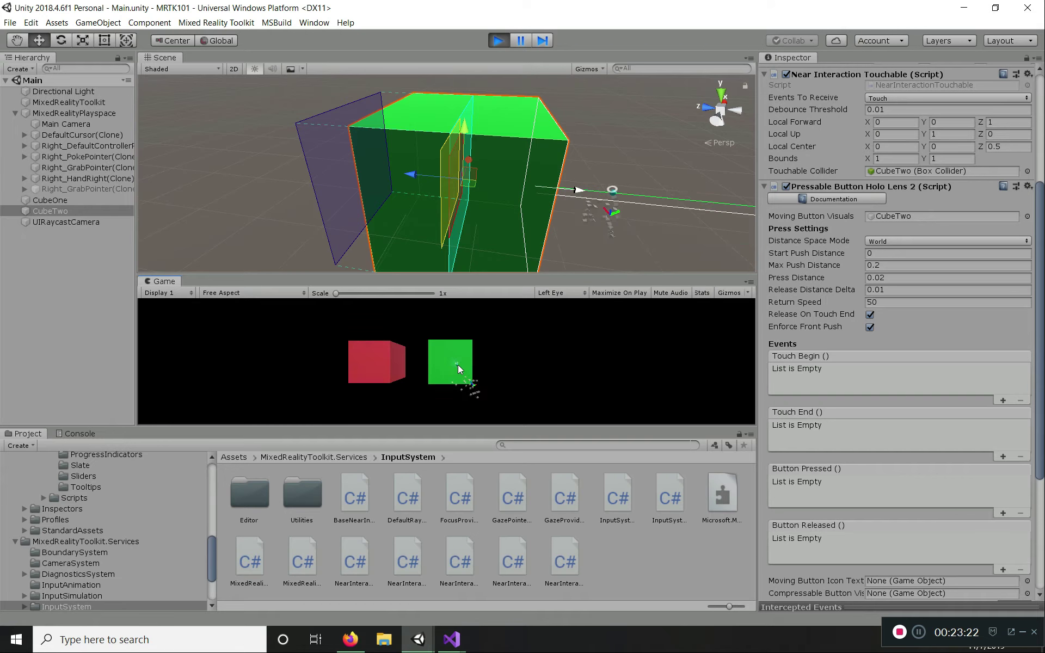
pyautogui.press('w')
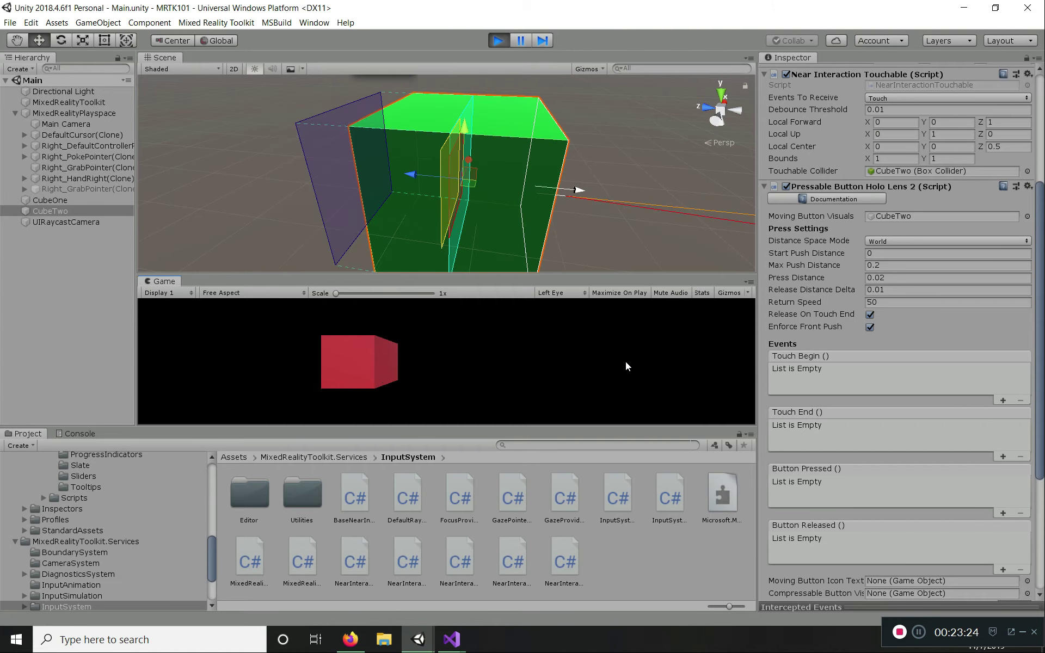
pyautogui.press('s')
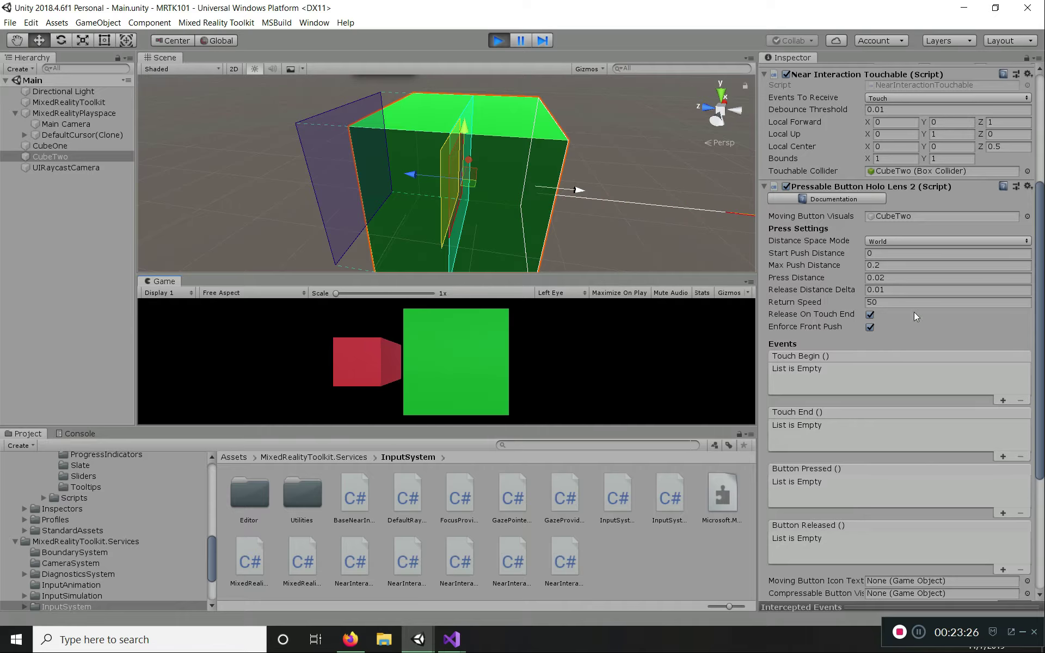
# - Set CubeTwo's pressable button to Return Speed 20 and Max Push Distance 0.4
pyautogui.click(886, 305)
pyautogui.click(841, 306)
pyautogui.click(866, 301)
pyautogui.write('20')
pyautogui.click(875, 265)
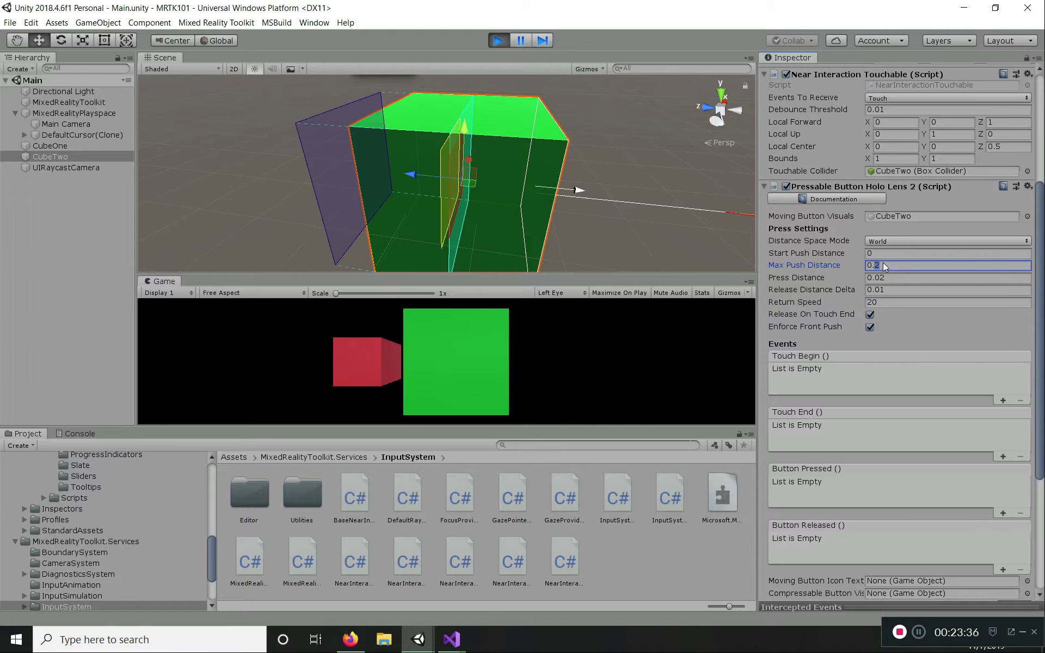
pyautogui.write('4')
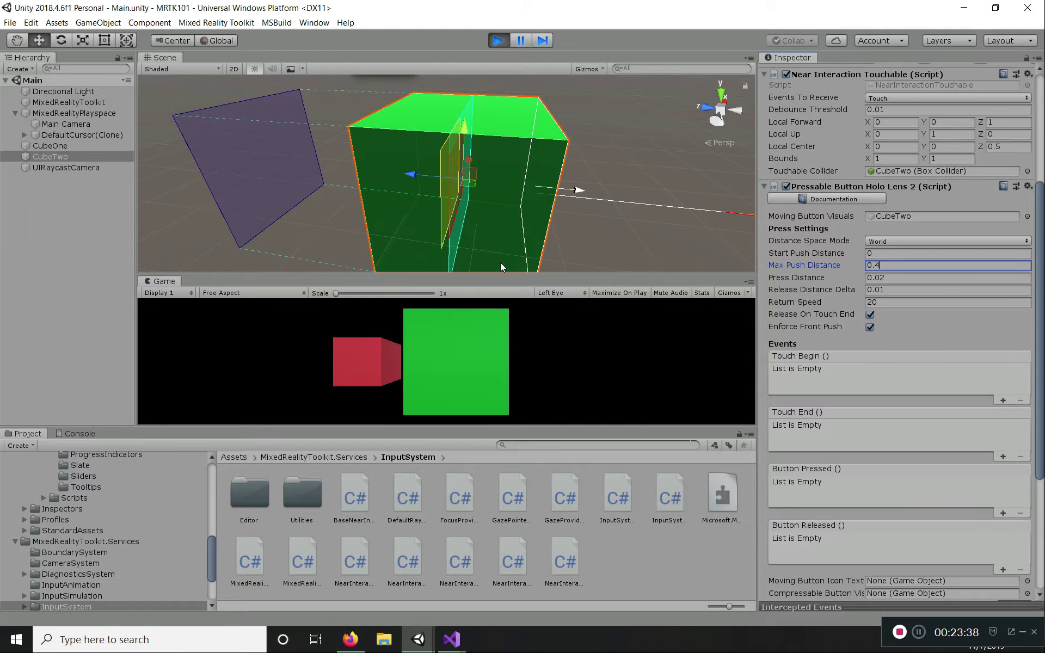
# - Reselect CubeTwo in the Scene view and press it with the simulated hand to test Max Push Distance 0.4
pyautogui.click(614, 227)
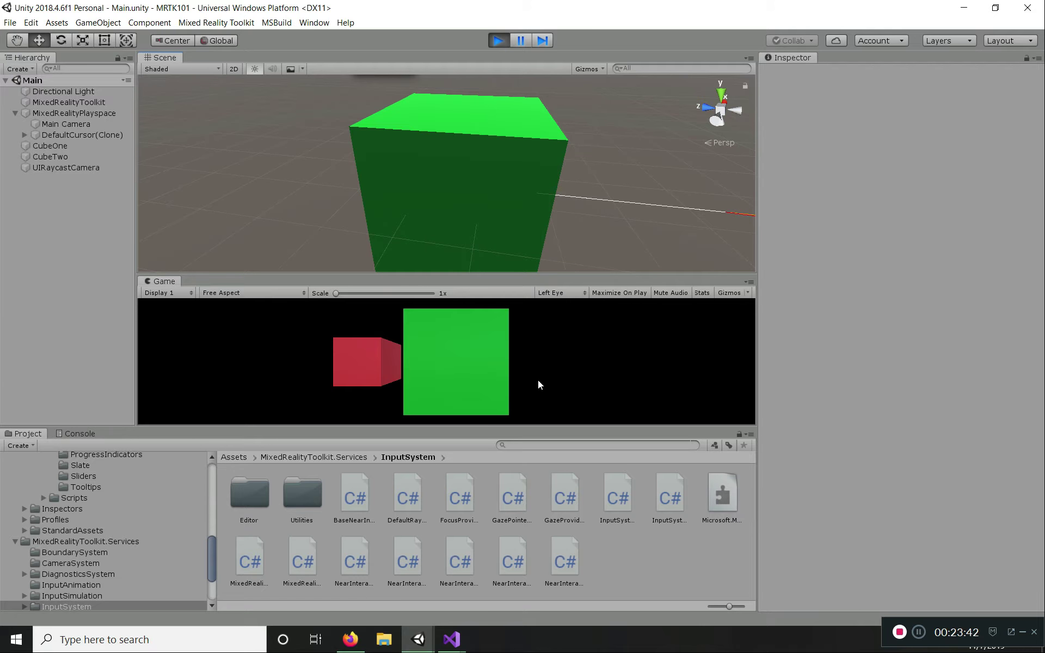
pyautogui.click(524, 213)
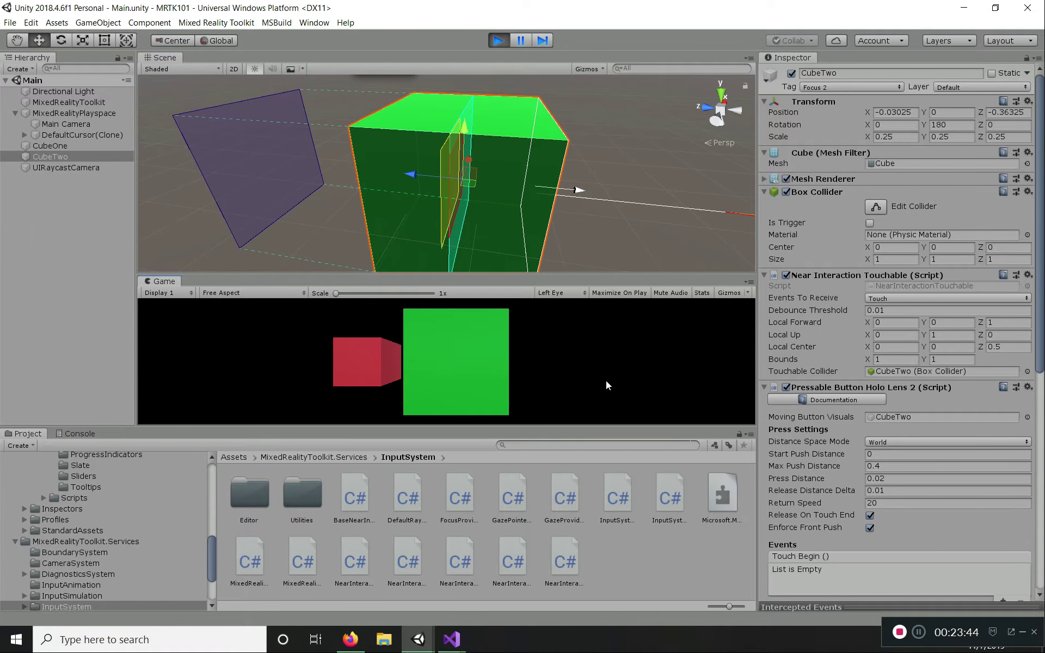
pyautogui.press('space')
pyautogui.press('s')
pyautogui.press('w')
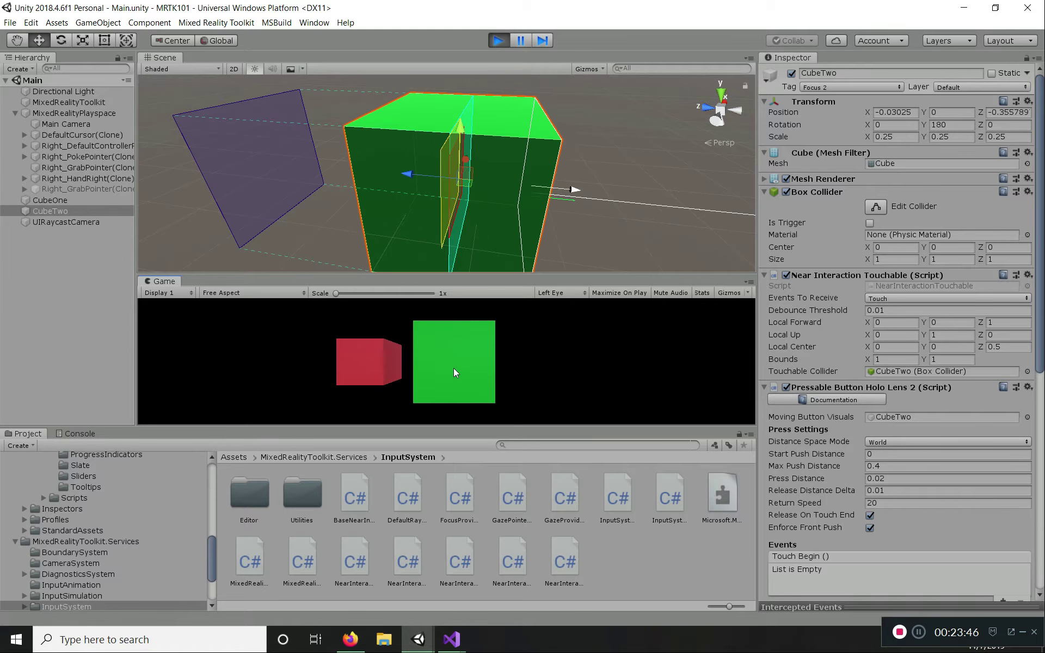
pyautogui.press('w')
pyautogui.press('w')
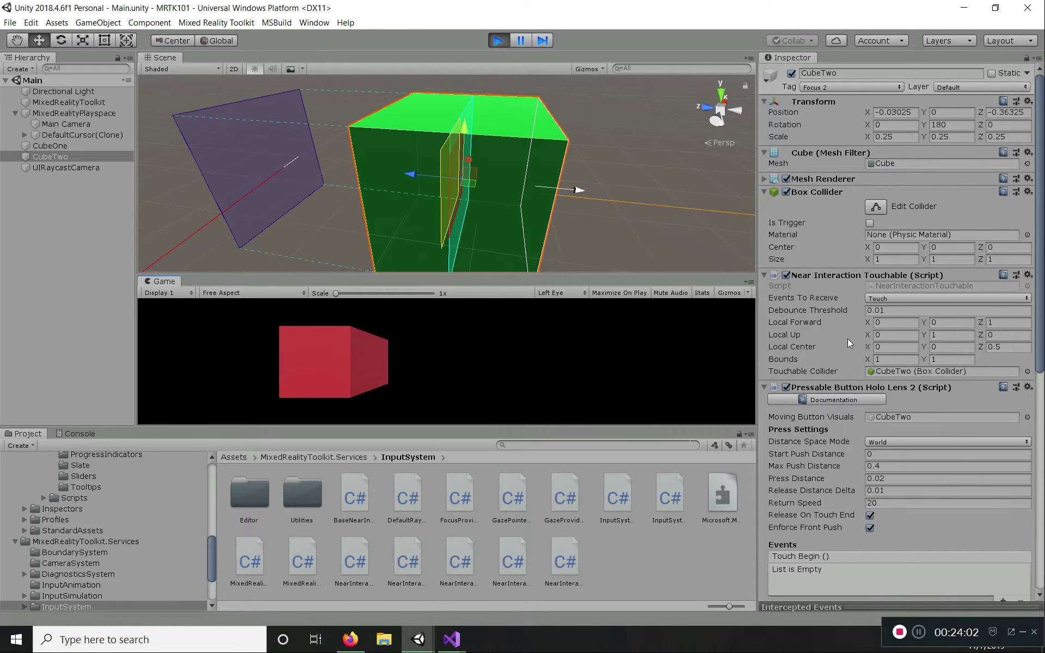
# - Set the Press Distance of CubeTwo's Pressable Button Holo Lens 2 component to 0.04
pyautogui.scroll(-3, 847, 343)
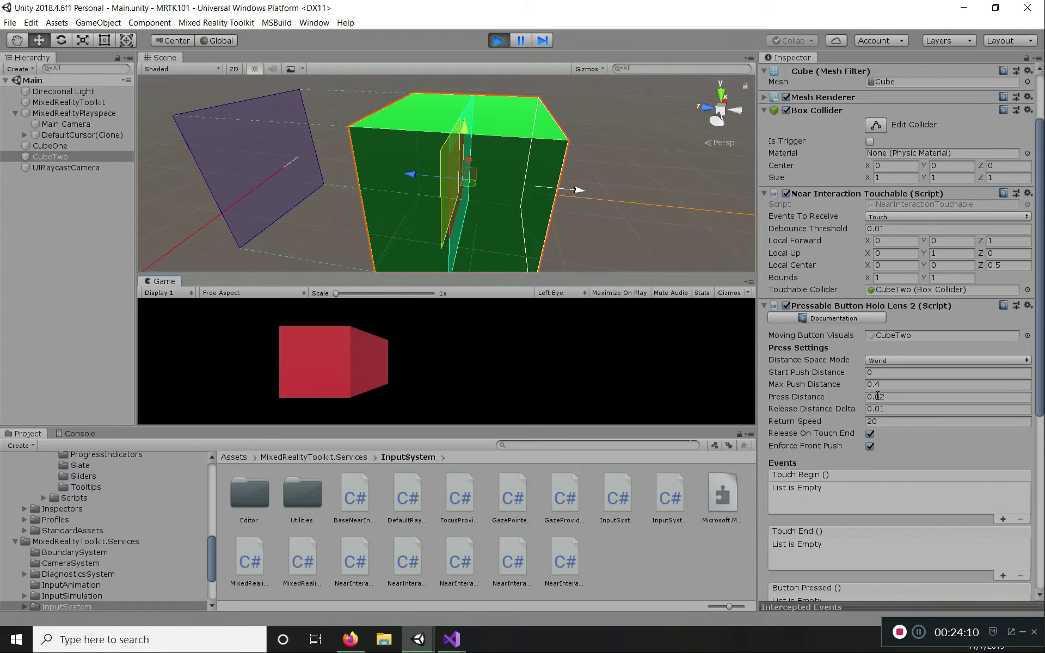
pyautogui.moveTo(877, 397); pyautogui.dragTo(888, 397)
pyautogui.write('4')
# - Press CubeTwo with the simulated hand at Press Distance 0.04 while watching the press planes in the Scene view
pyautogui.click(505, 356)
pyautogui.press('s')
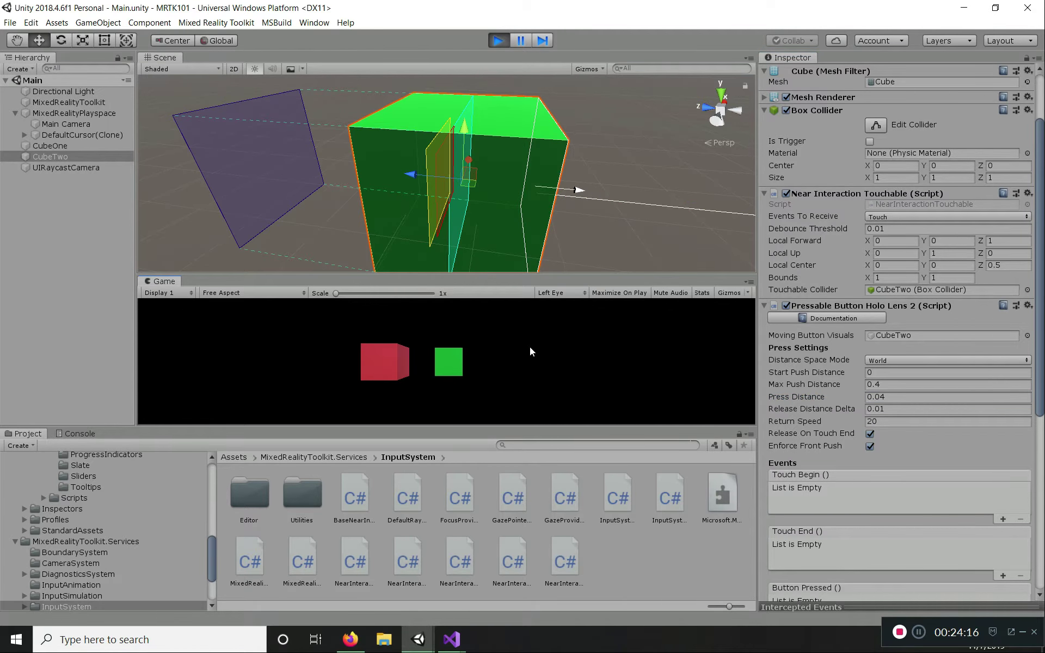
pyautogui.press('space')
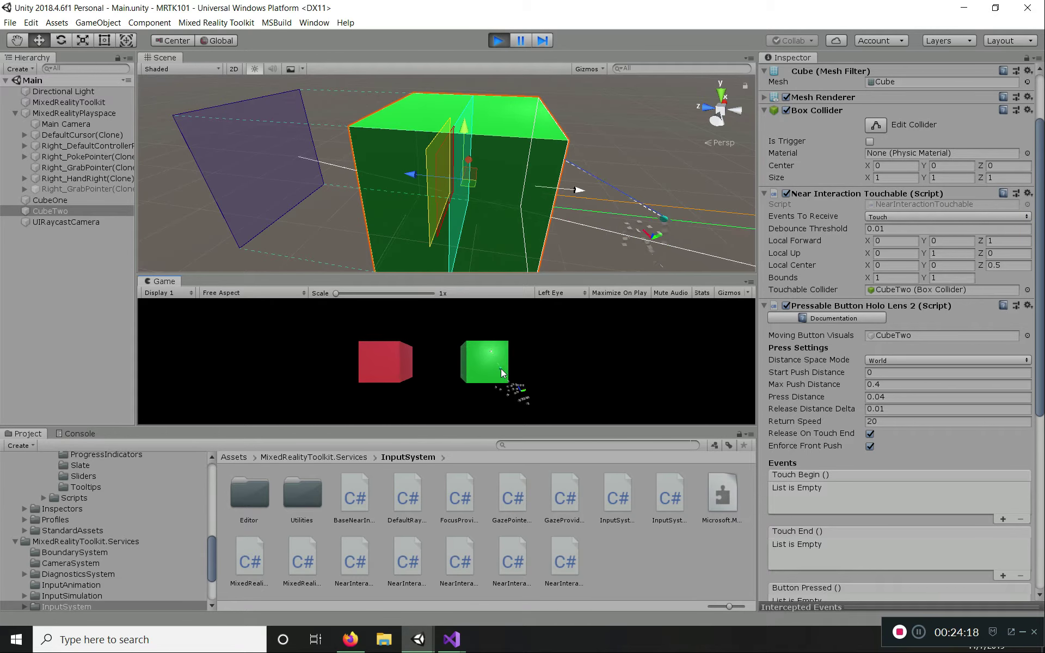
pyautogui.press('w')
pyautogui.press('w')
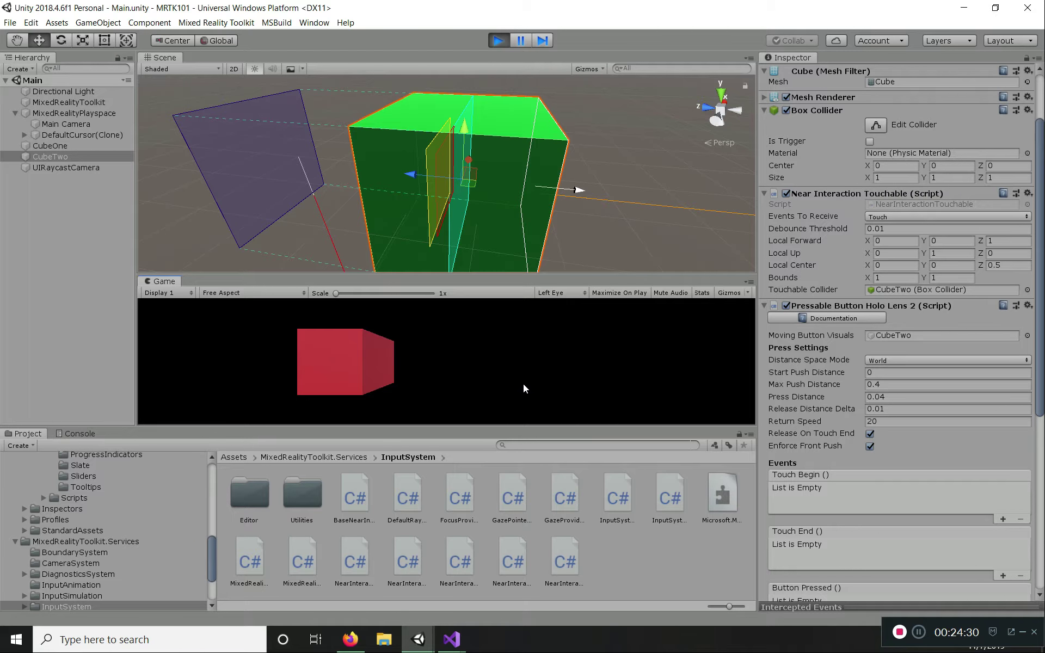
pyautogui.press('s')
pyautogui.press('s')
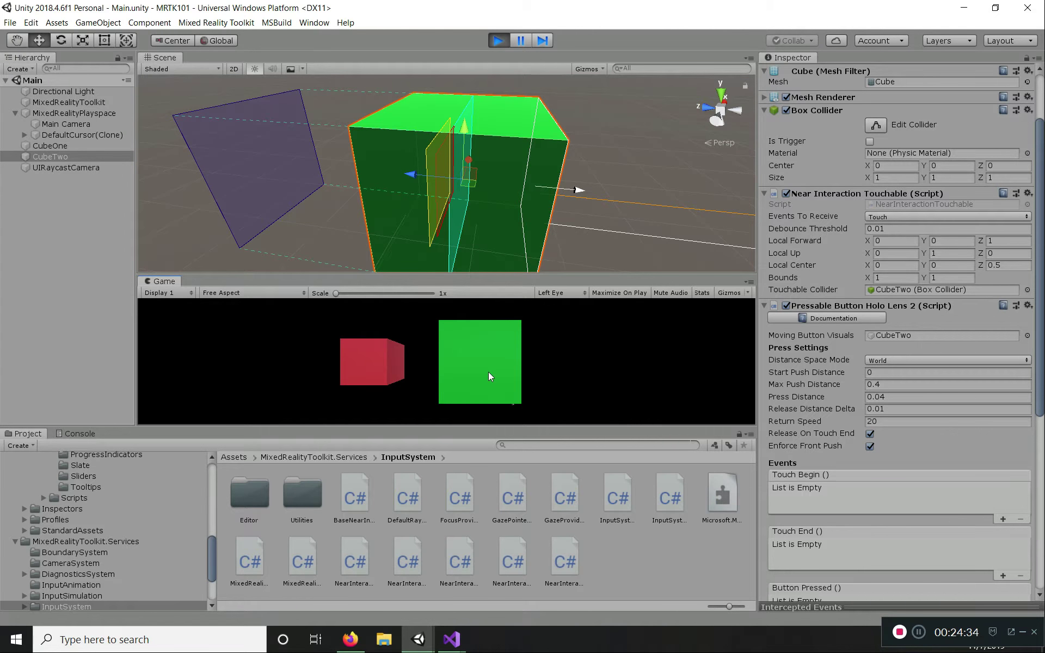
pyautogui.press('space')
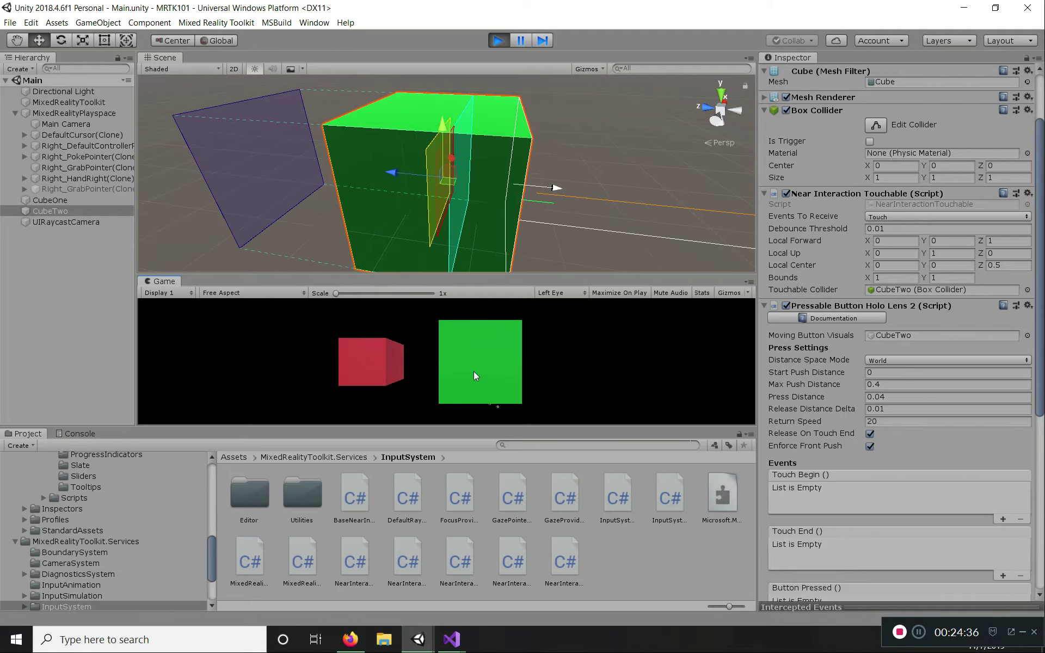
pyautogui.press('w')
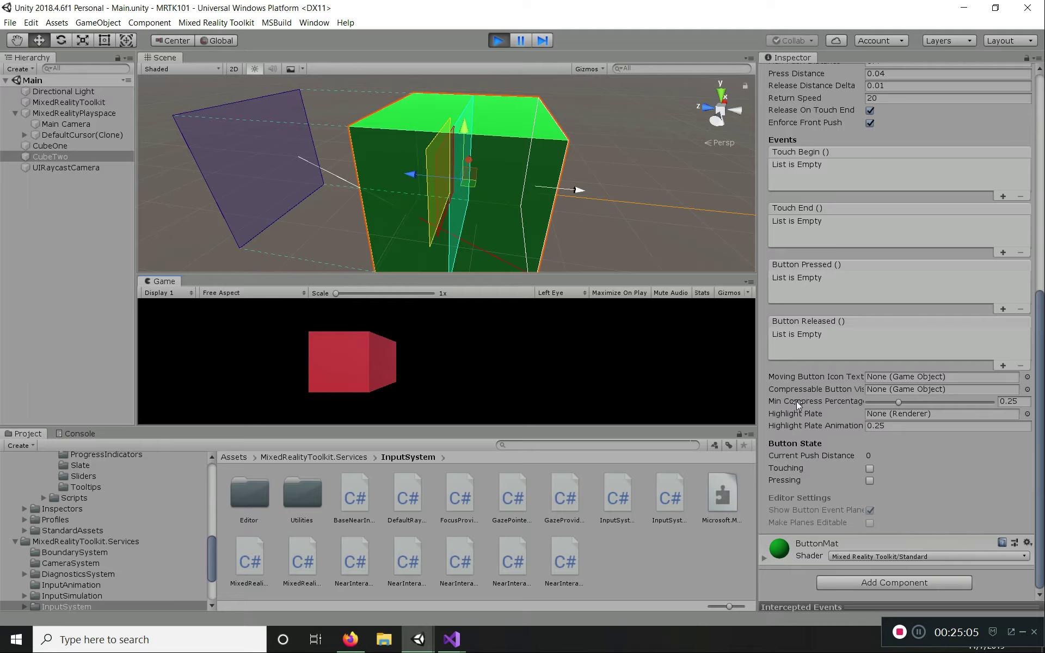
# - Exit Play mode and dock the Game view as a tab beside the Scene view
pyautogui.scroll(10, 831, 377)
pyautogui.click(497, 40)
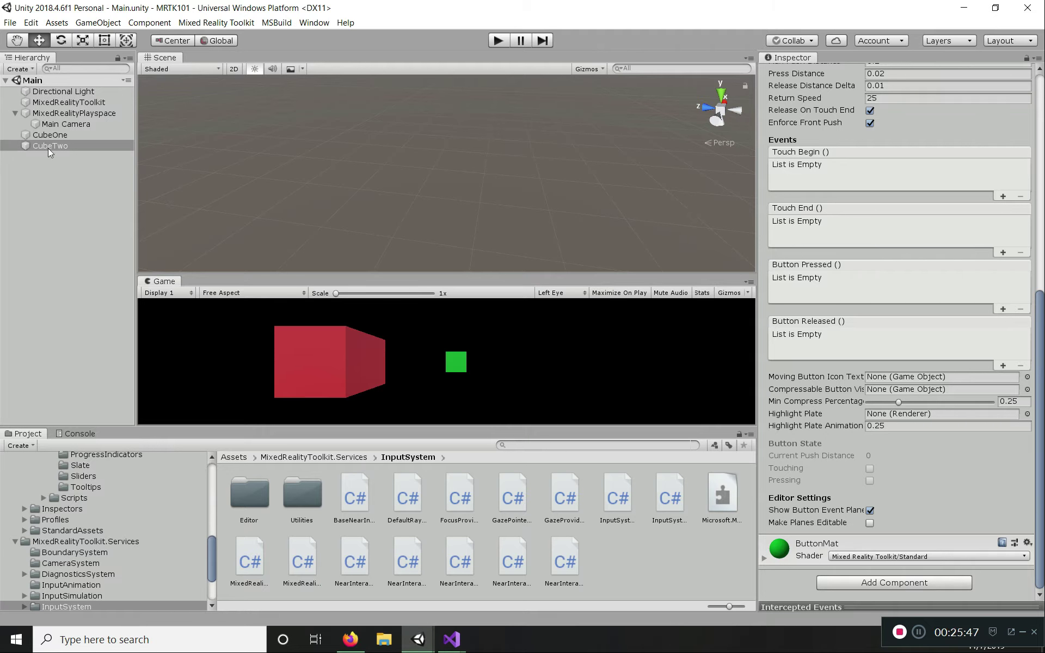
pyautogui.moveTo(163, 281); pyautogui.dragTo(211, 61)
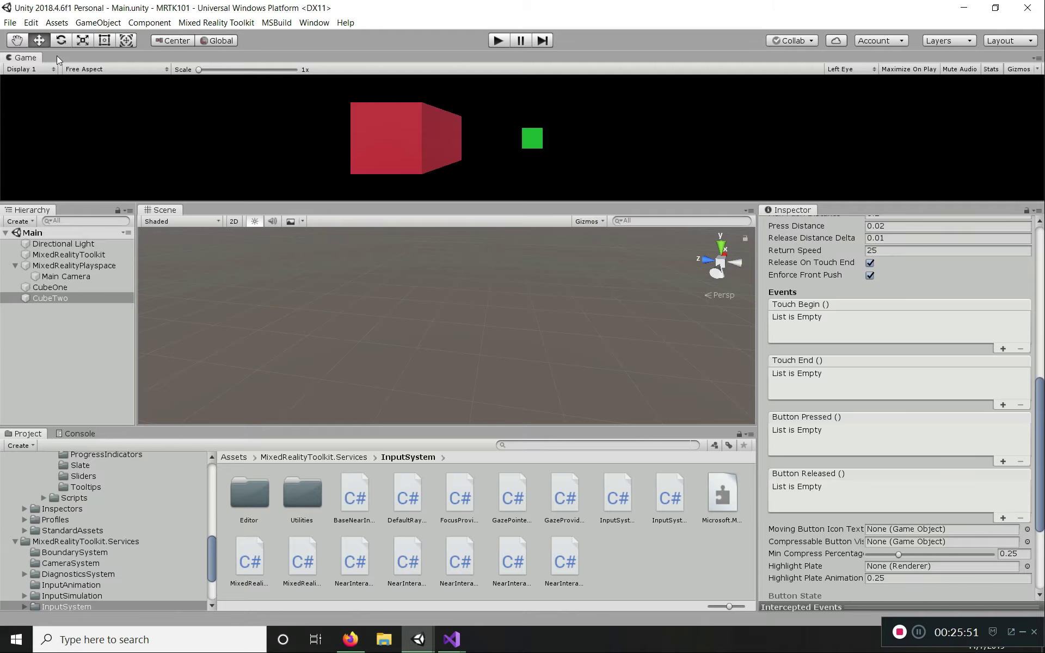
pyautogui.moveTo(27, 58); pyautogui.dragTo(203, 214)
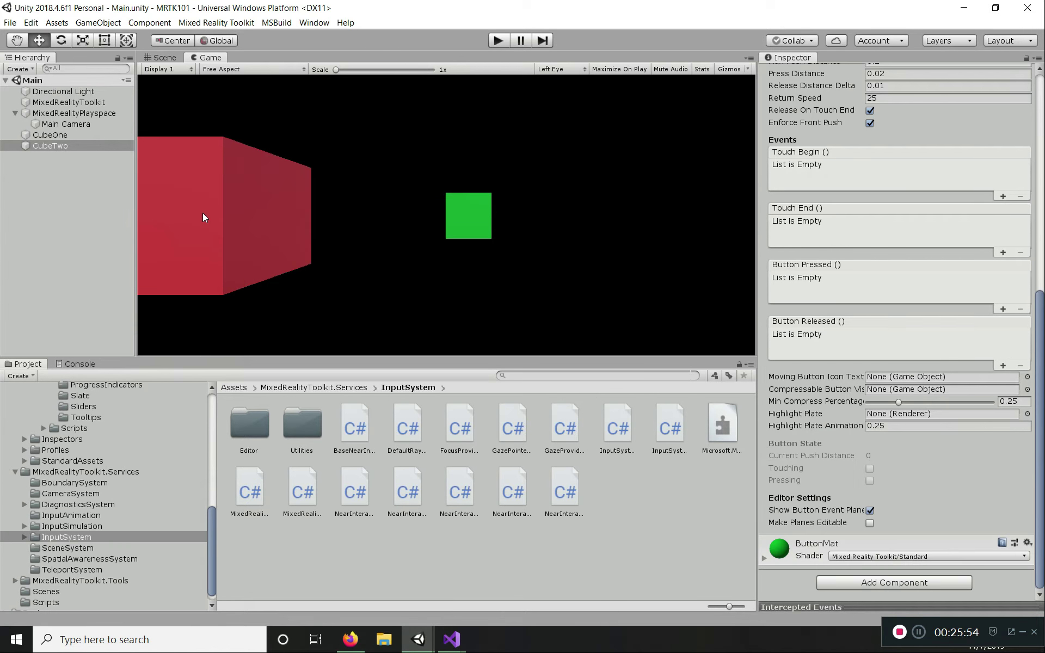
# - Restart Play mode and approach CubeTwo with the simulated hand to test pressing it in the enlarged Game view
pyautogui.click(503, 42)
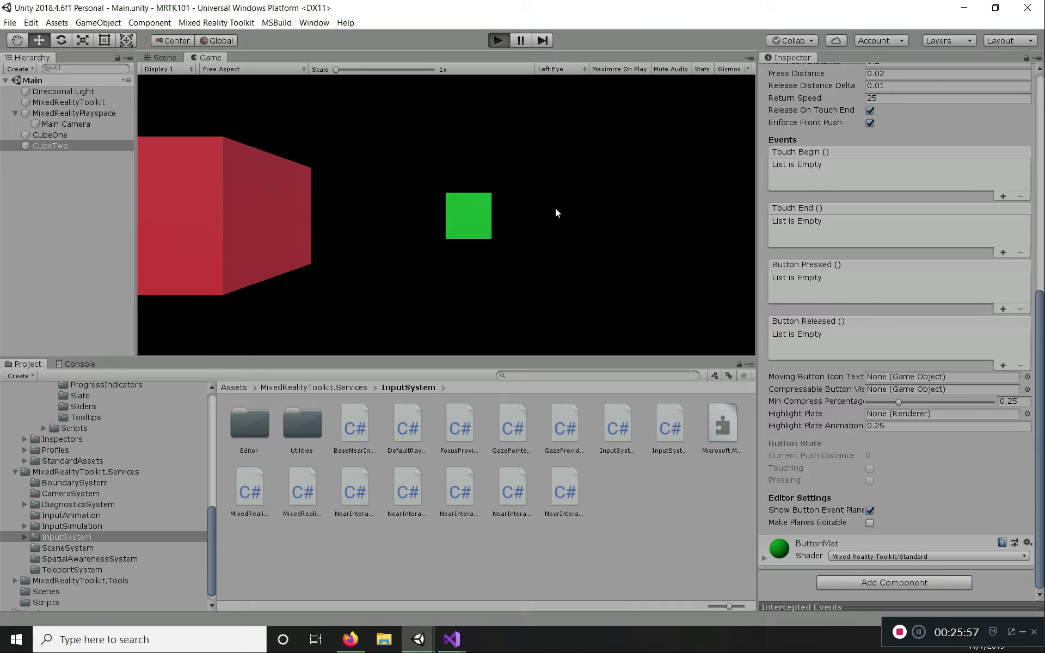
pyautogui.press('s')
pyautogui.press('w')
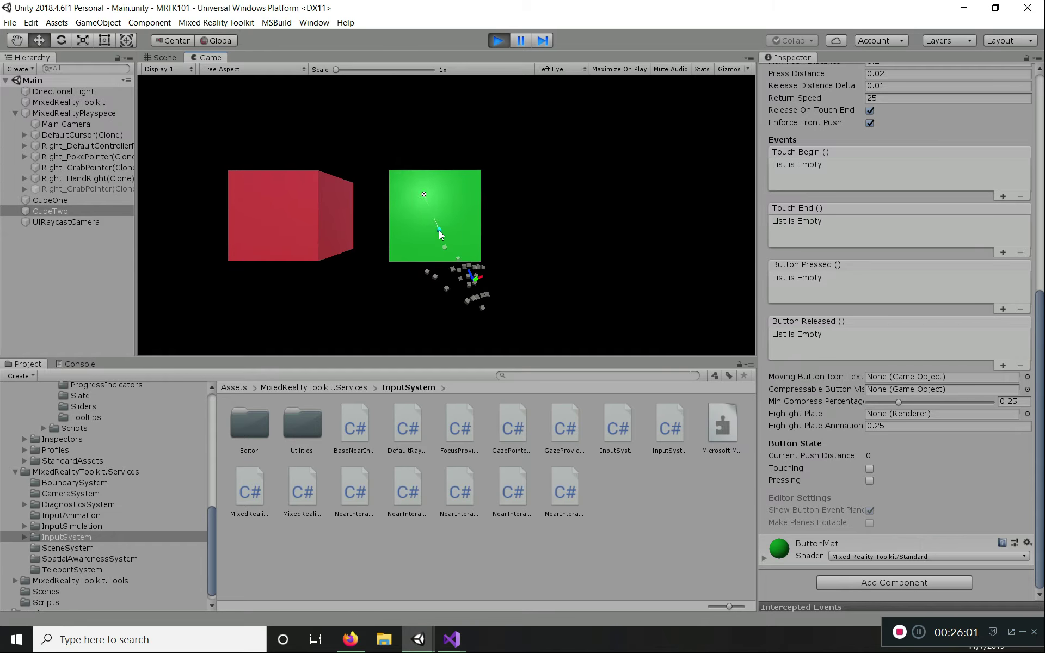
pyautogui.press('w')
pyautogui.press('s')
pyautogui.press('w')
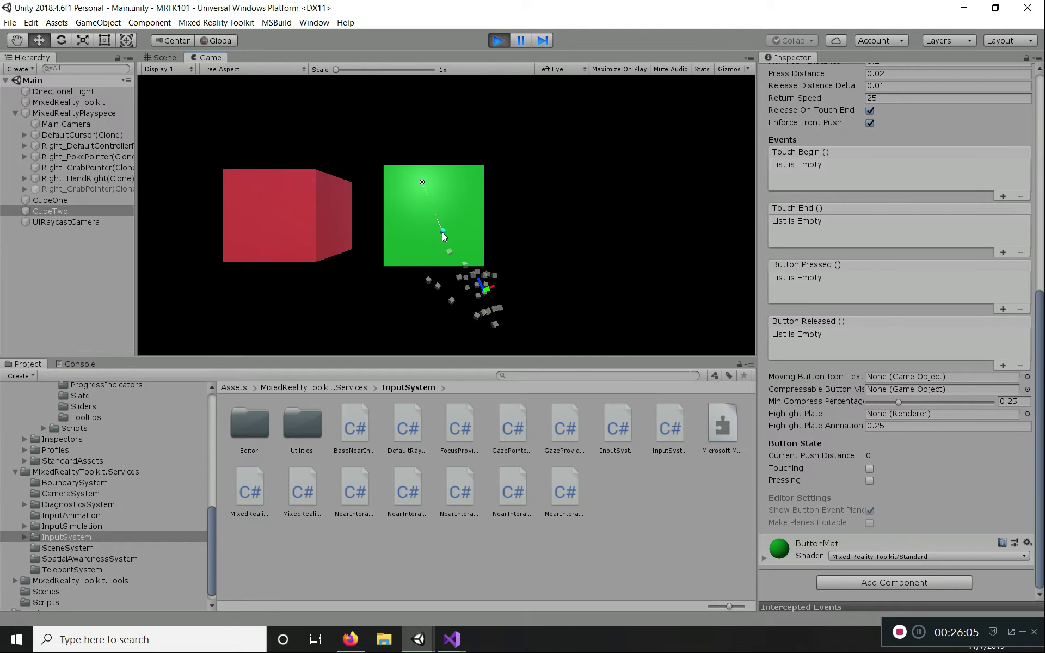
pyautogui.press('w')
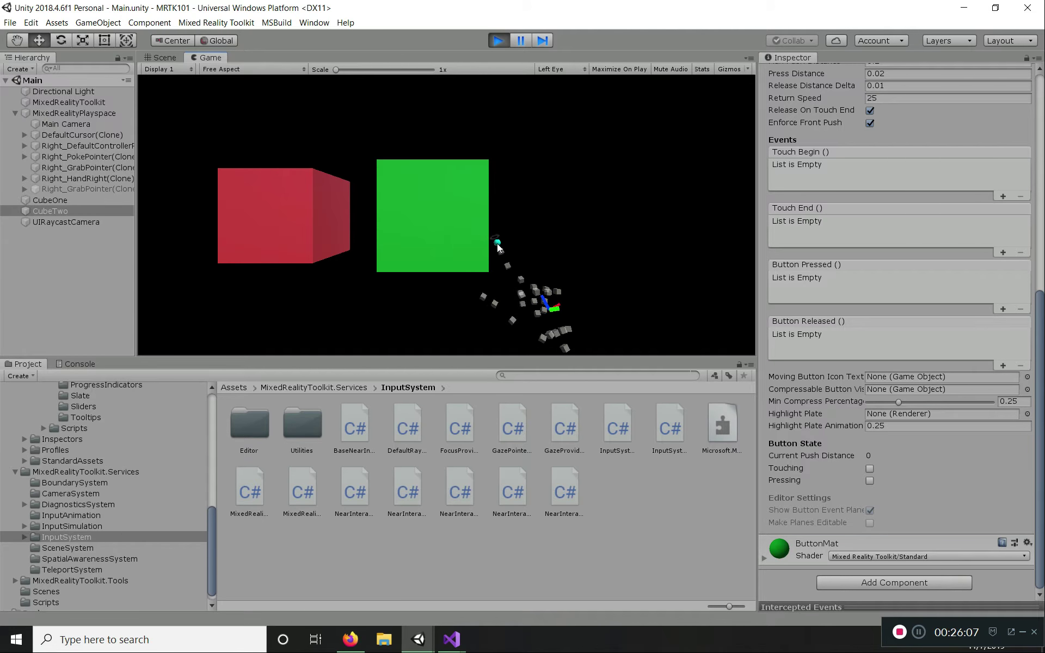
pyautogui.press('s')
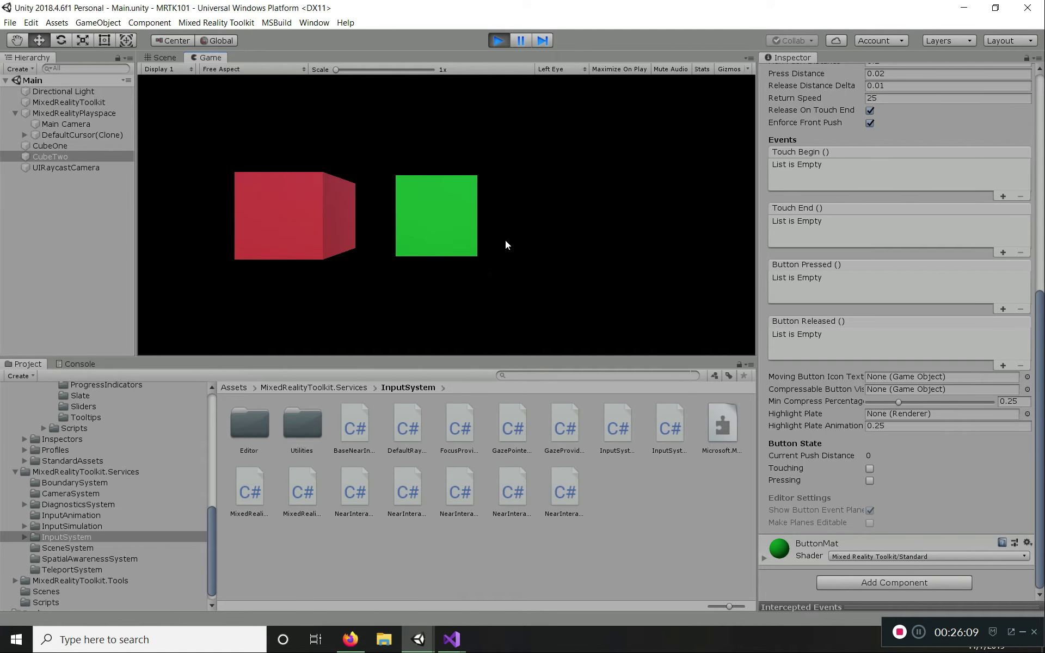
# - Move the camera in front of CubeOne and poke it with the simulated hand for comparison, then back away
pyautogui.press('space')
pyautogui.press('a')
pyautogui.press('w')
pyautogui.press('a')
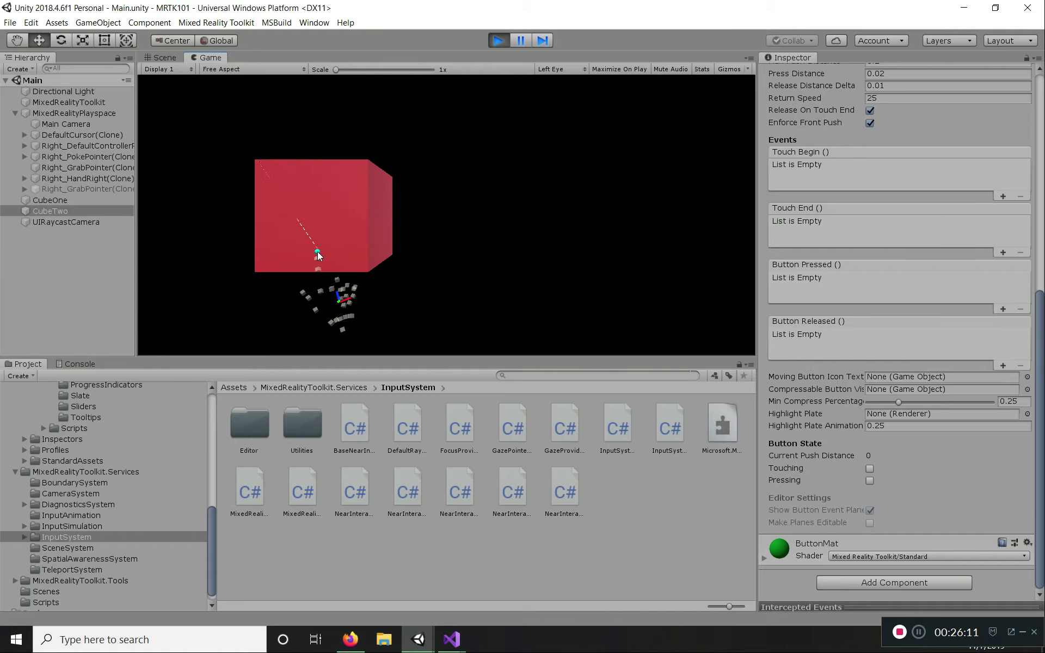
pyautogui.press('w')
pyautogui.press('a')
pyautogui.press('w')
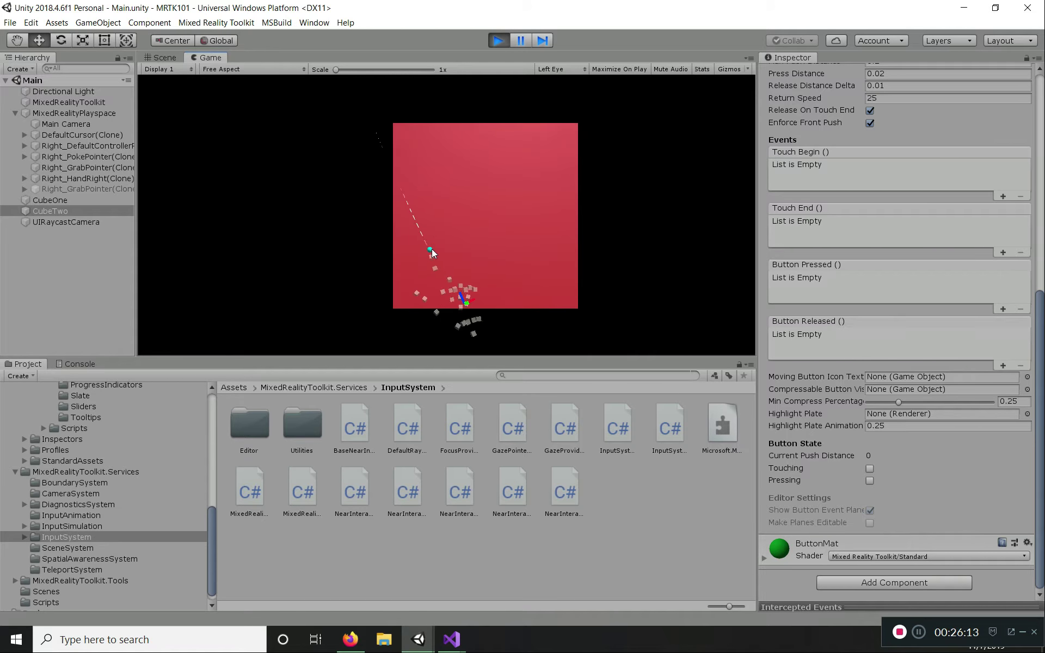
pyautogui.press('w')
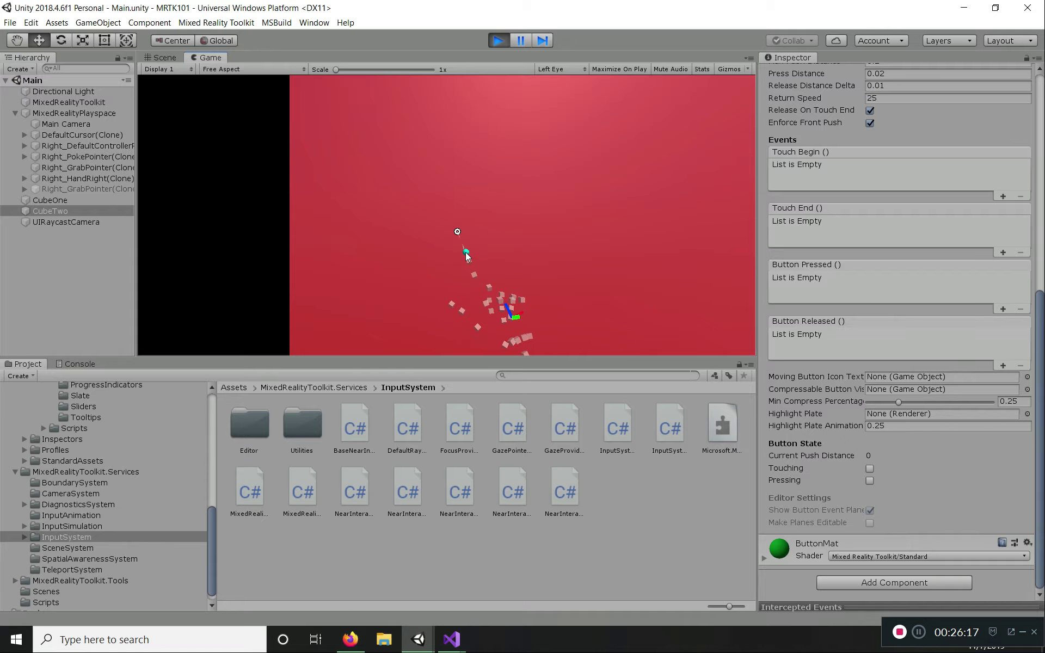
pyautogui.press('w')
pyautogui.press('s')
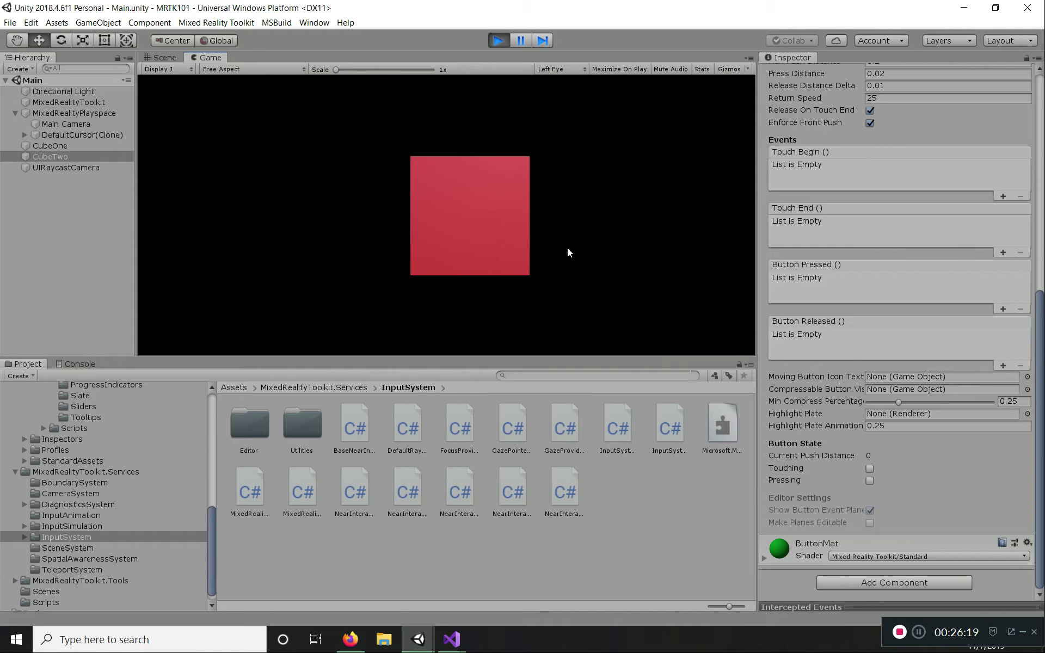
# - Return to CubeTwo and push it repeatedly with the simulated hand, adjusting the camera distance and hand depth
pyautogui.press('d')
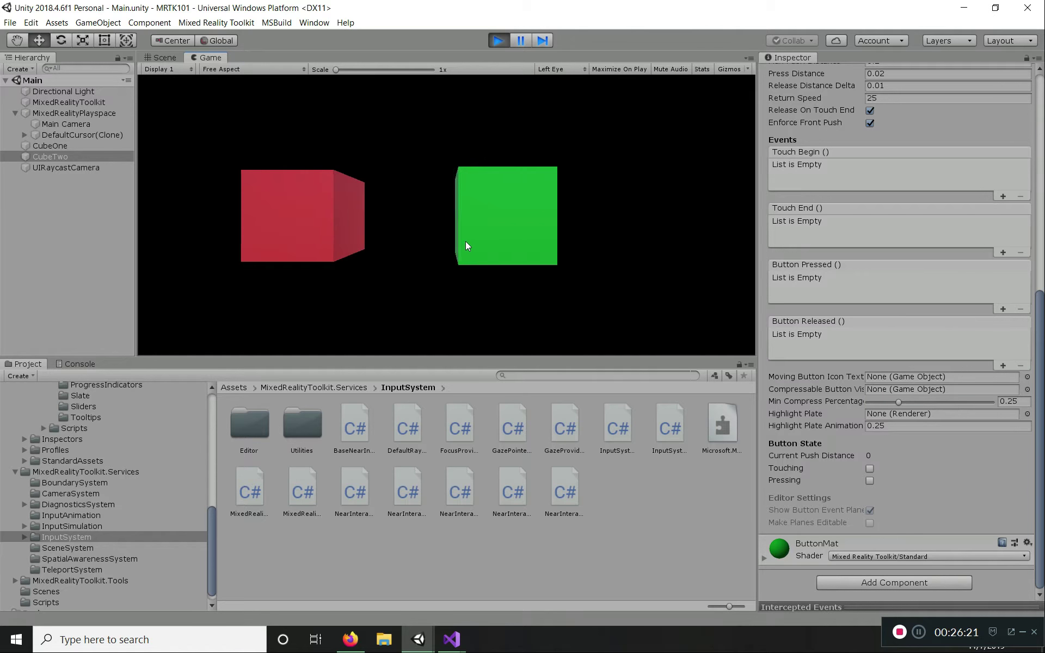
pyautogui.press('w')
pyautogui.press('d')
pyautogui.press('a')
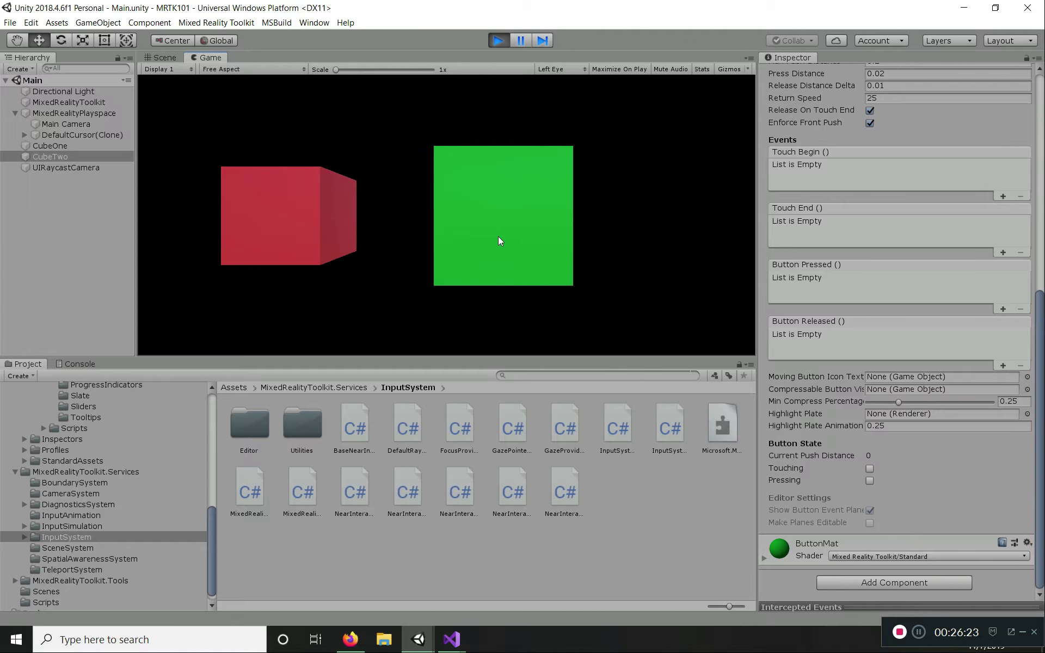
pyautogui.press('w')
pyautogui.press('space')
pyautogui.press('s')
pyautogui.press('w')
pyautogui.press('s')
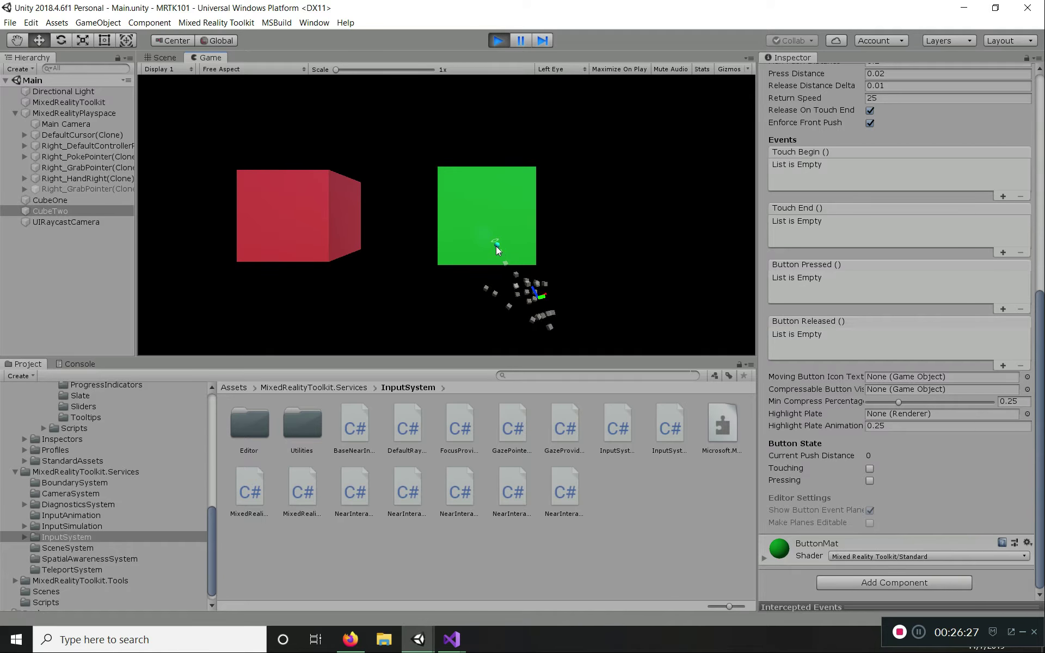
pyautogui.press('space')
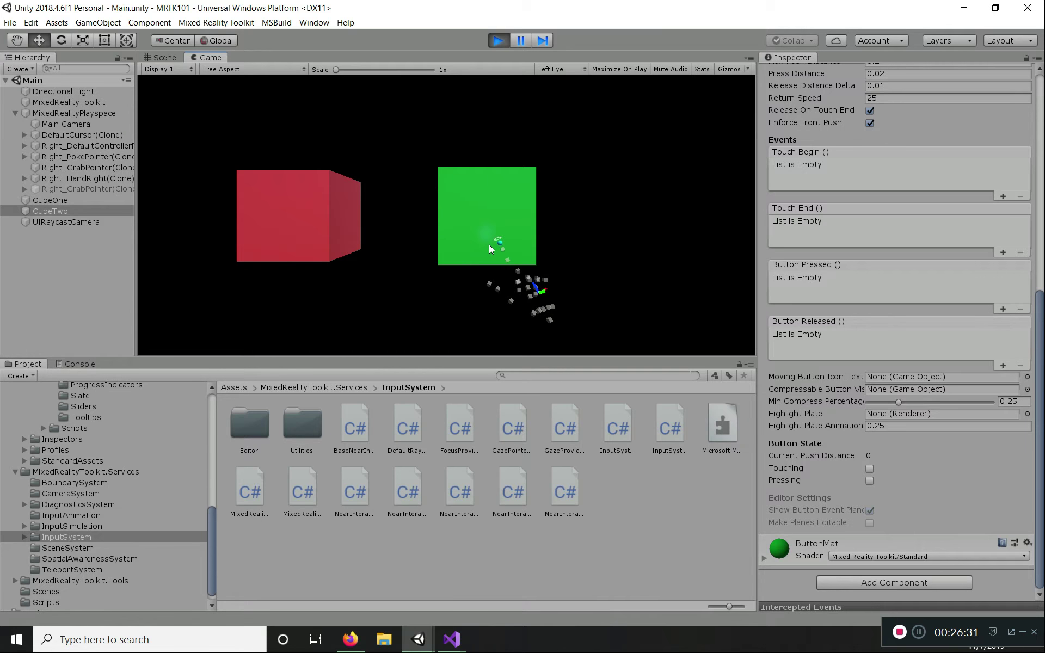
pyautogui.press('w')
pyautogui.scroll(-3, 488, 243)
pyautogui.press('s')
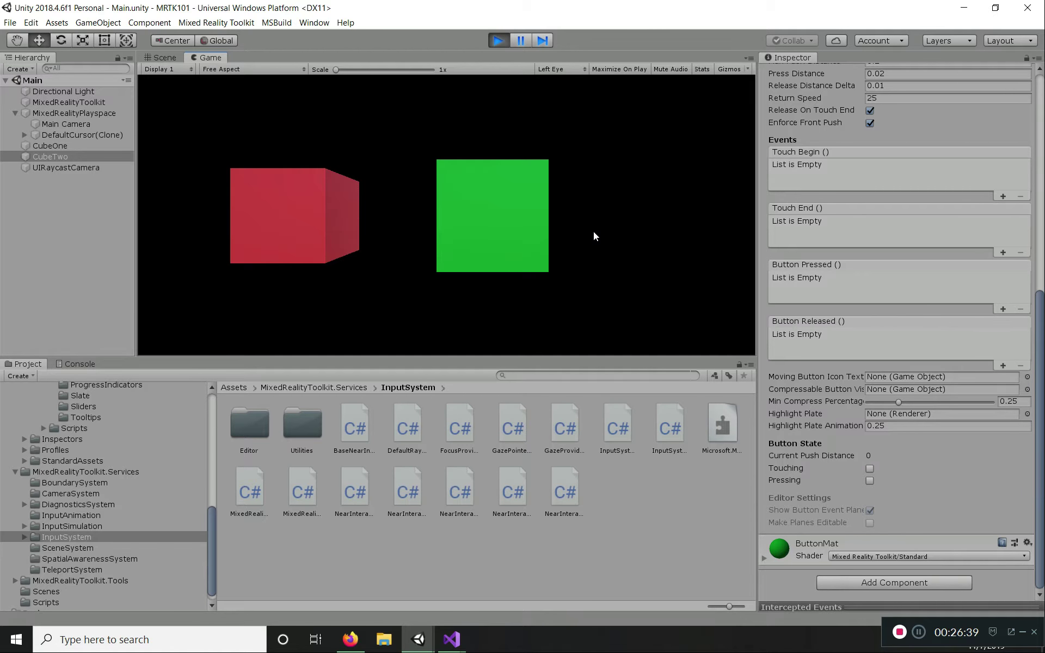
# - Add an Audio Source component to CubeTwo and review its settings
pyautogui.scroll(5, 791, 257)
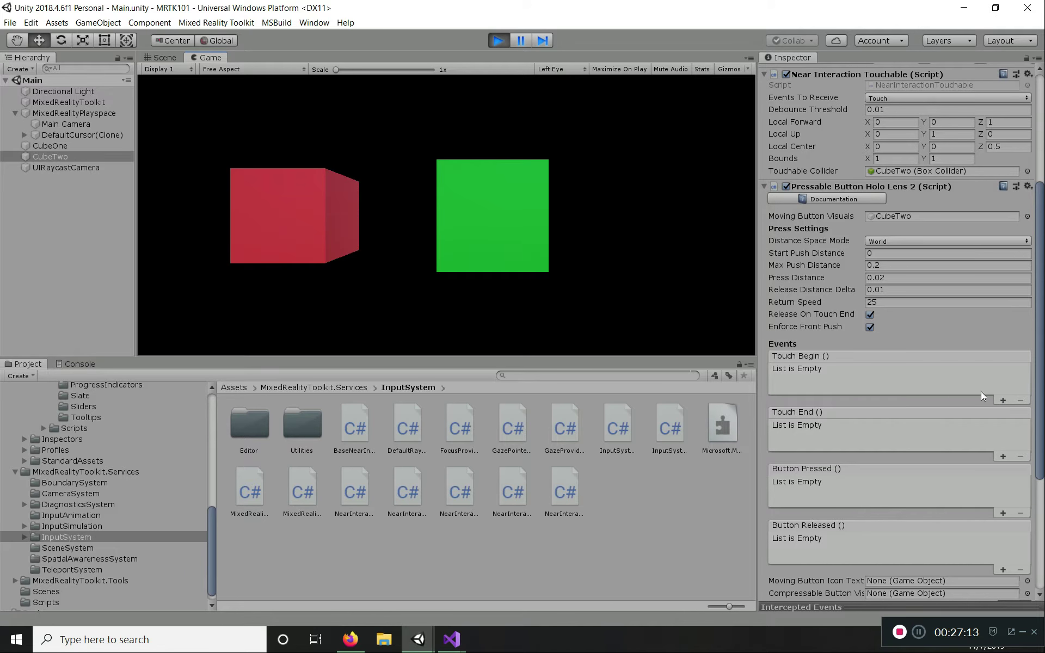
pyautogui.scroll(-5, 898, 381)
pyautogui.click(904, 582)
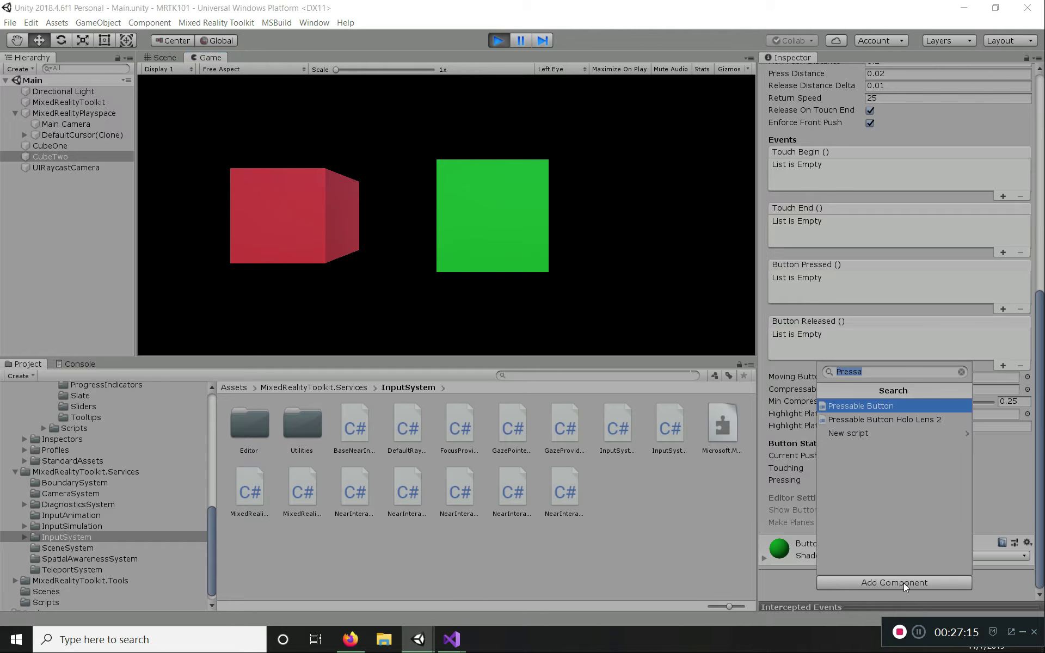
pyautogui.write('Audio')
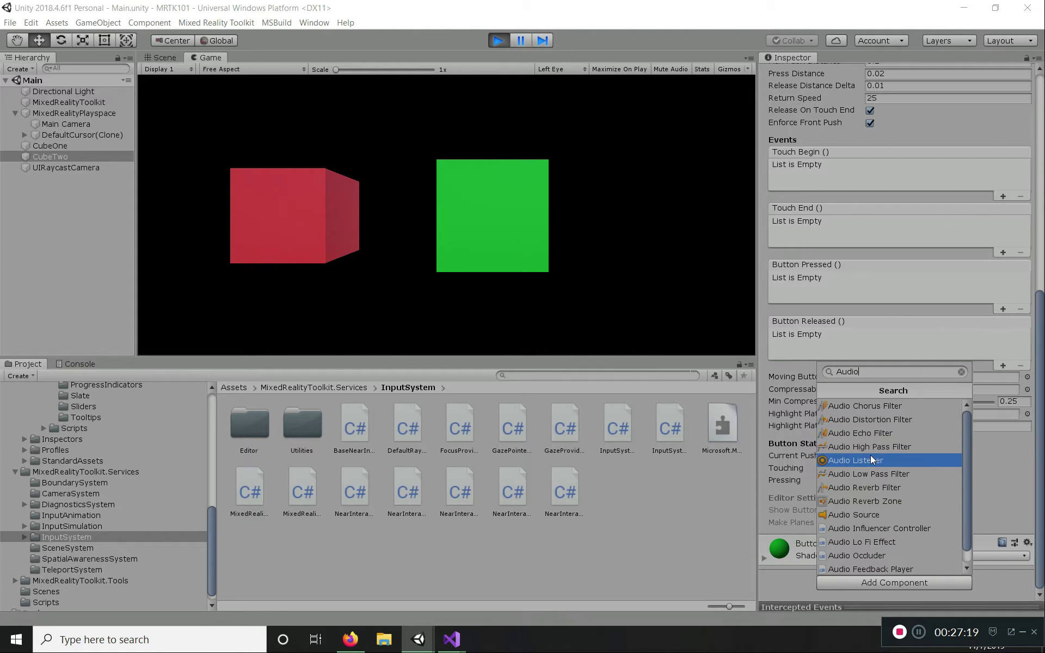
pyautogui.click(865, 515)
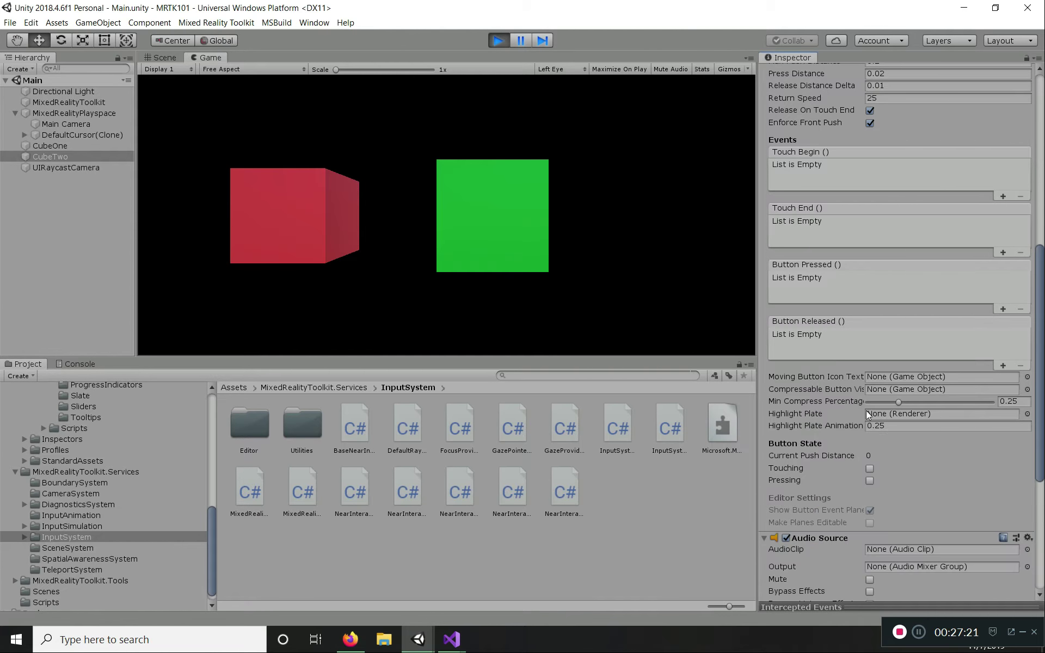
pyautogui.scroll(-8, 867, 413)
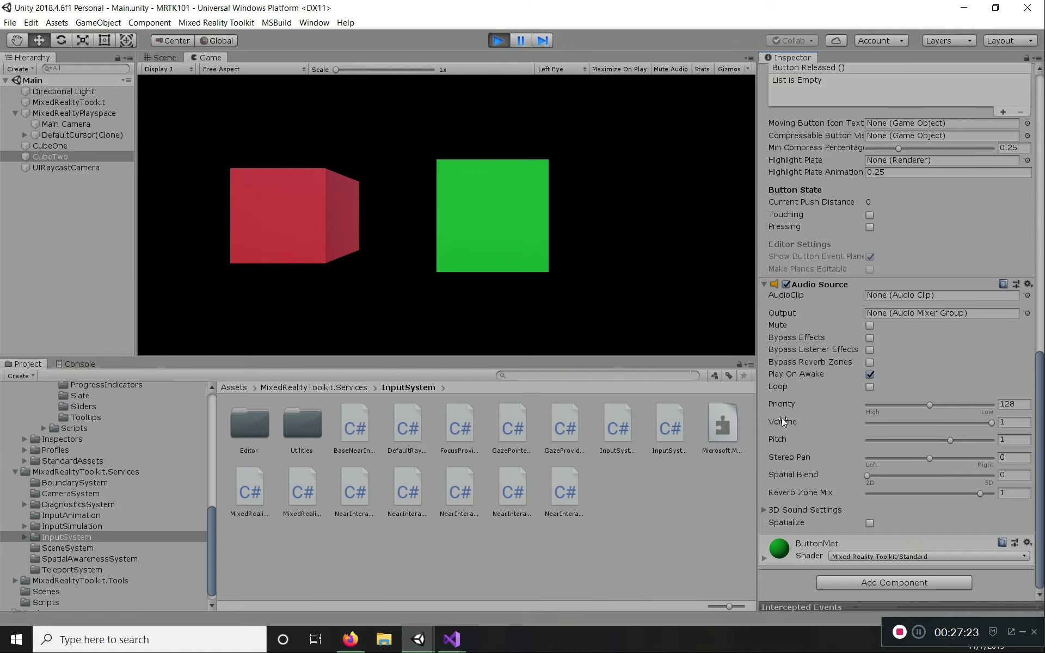
# - Collapse the MixedRealityToolkit.SDK and MixedRealityToolkit.Services folders and view the contents of MixedRealityToolkit.Examples
pyautogui.scroll(10, 55, 474)
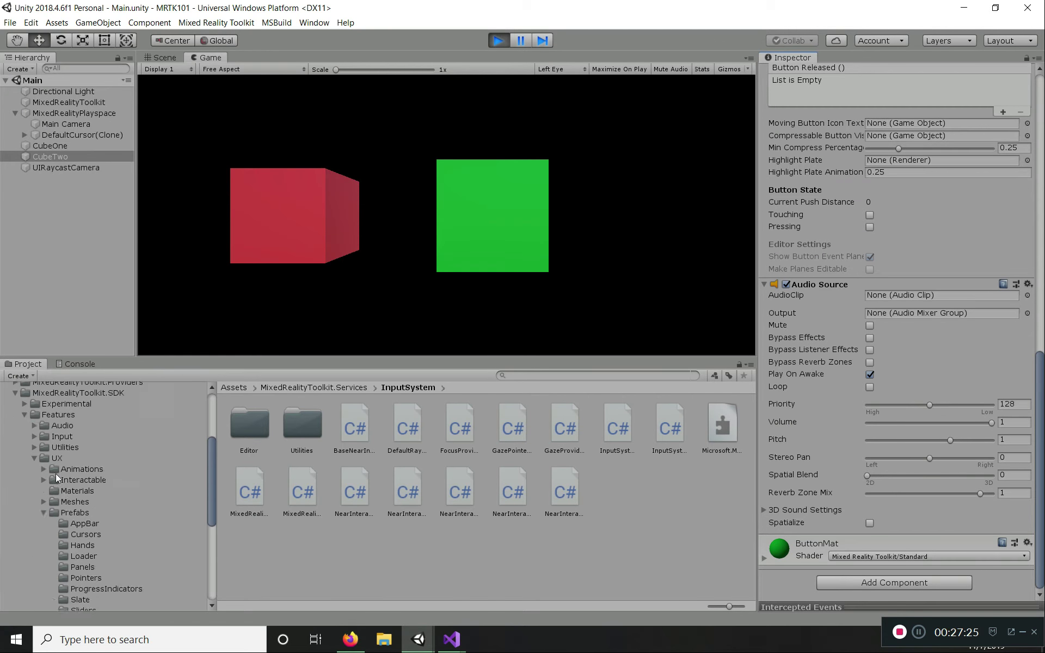
pyautogui.click(15, 515)
pyautogui.click(16, 526)
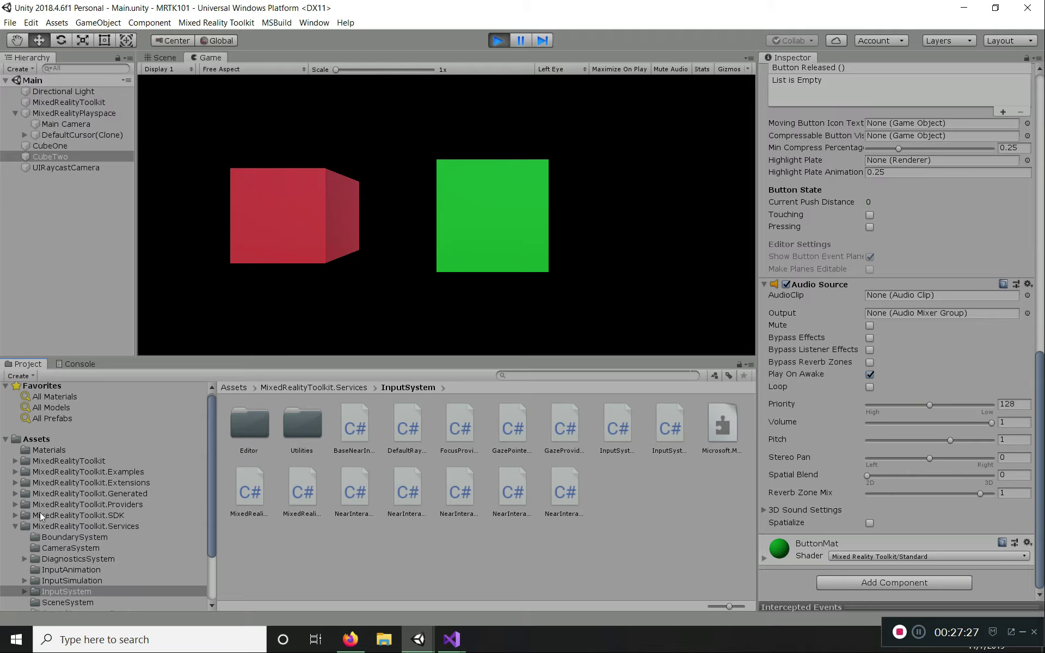
pyautogui.click(15, 525)
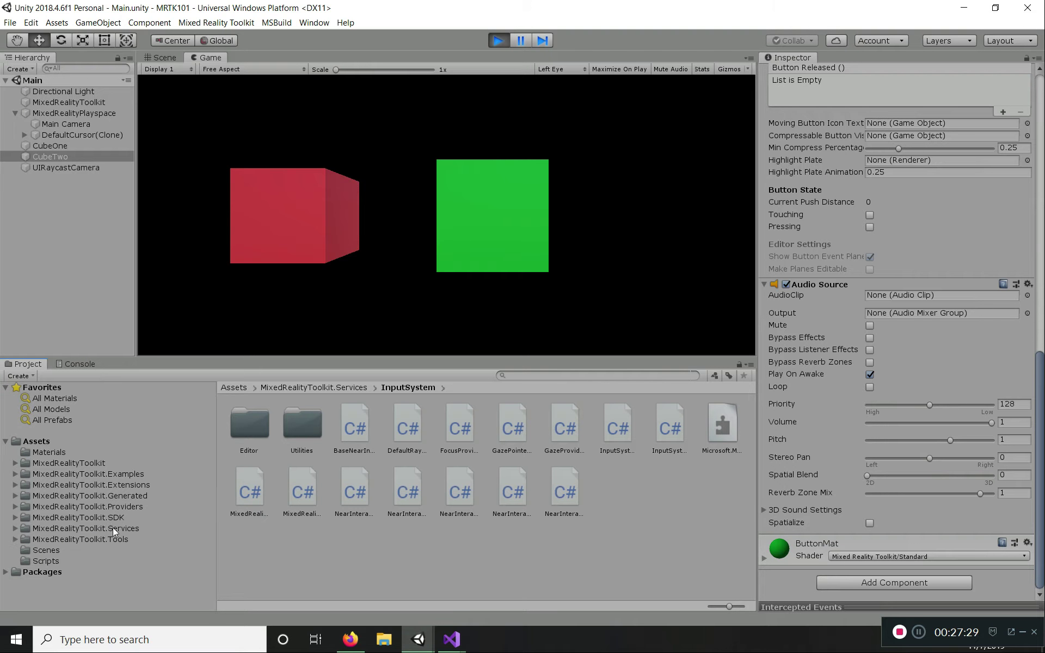
pyautogui.click(112, 474)
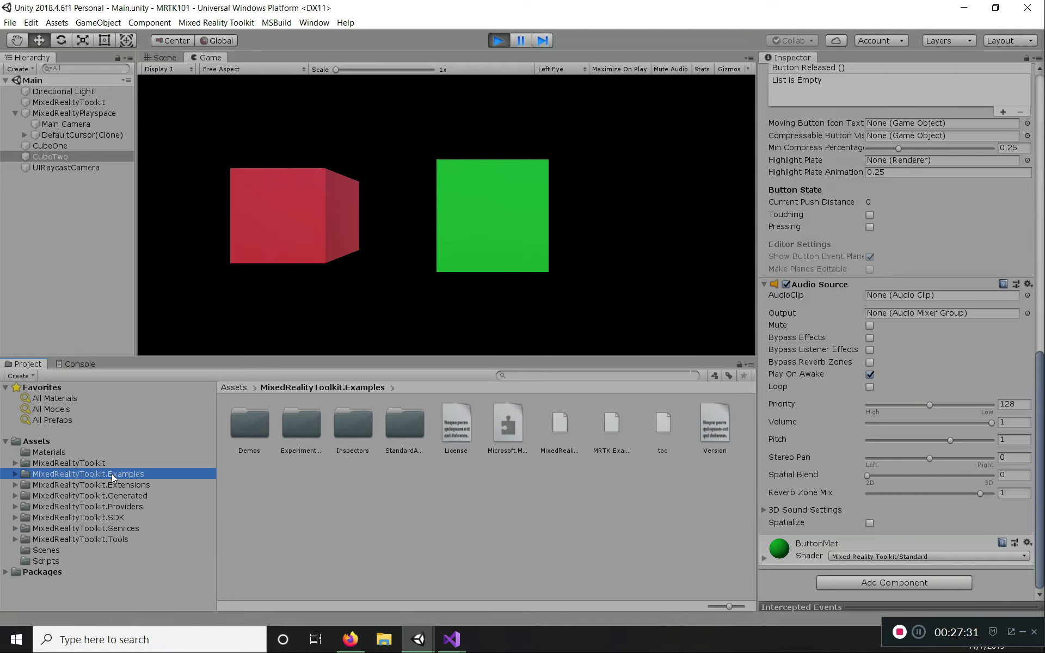
pyautogui.click(495, 236)
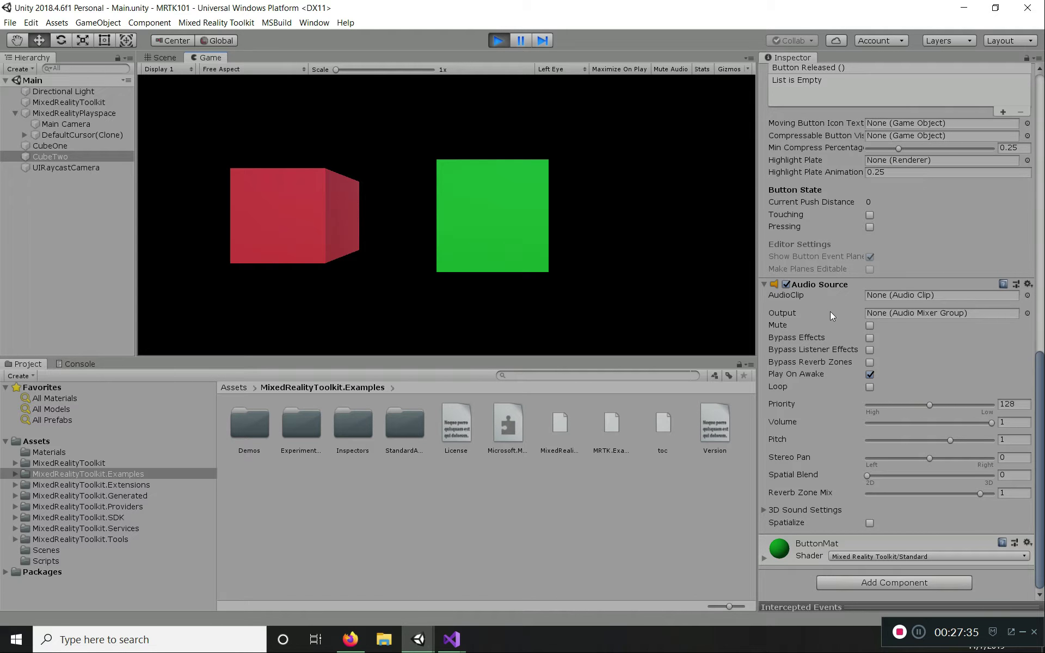
# - Collapse CubeTwo's Audio Source settings and add an entry targeting CubeTwo to both the Touch Begin and Touch End events
pyautogui.click(764, 285)
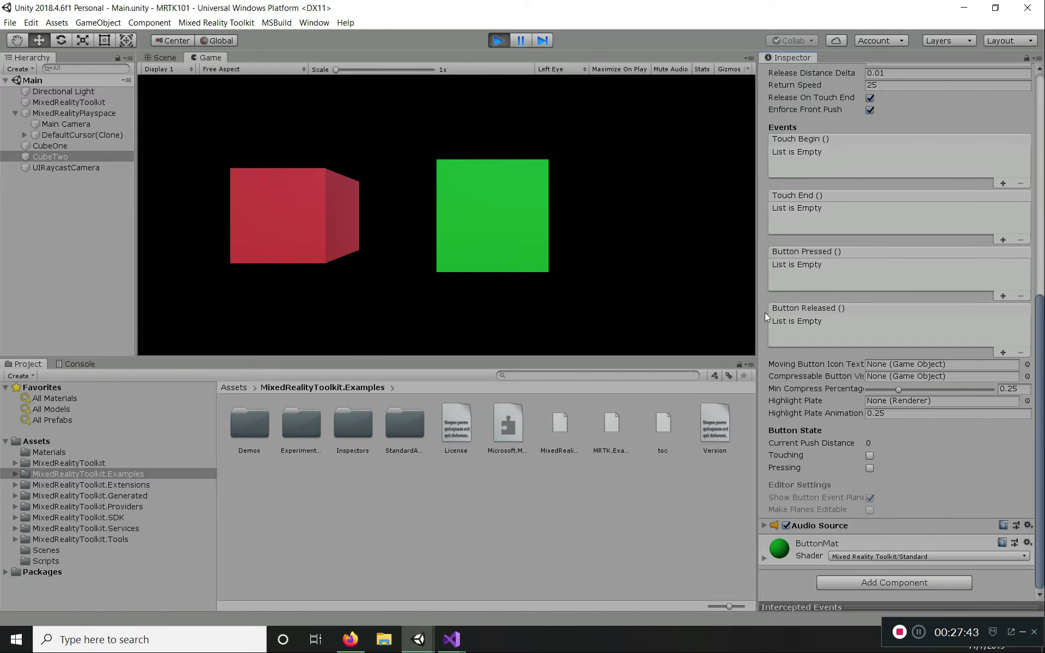
pyautogui.scroll(5, 882, 311)
pyautogui.scroll(-3, 828, 303)
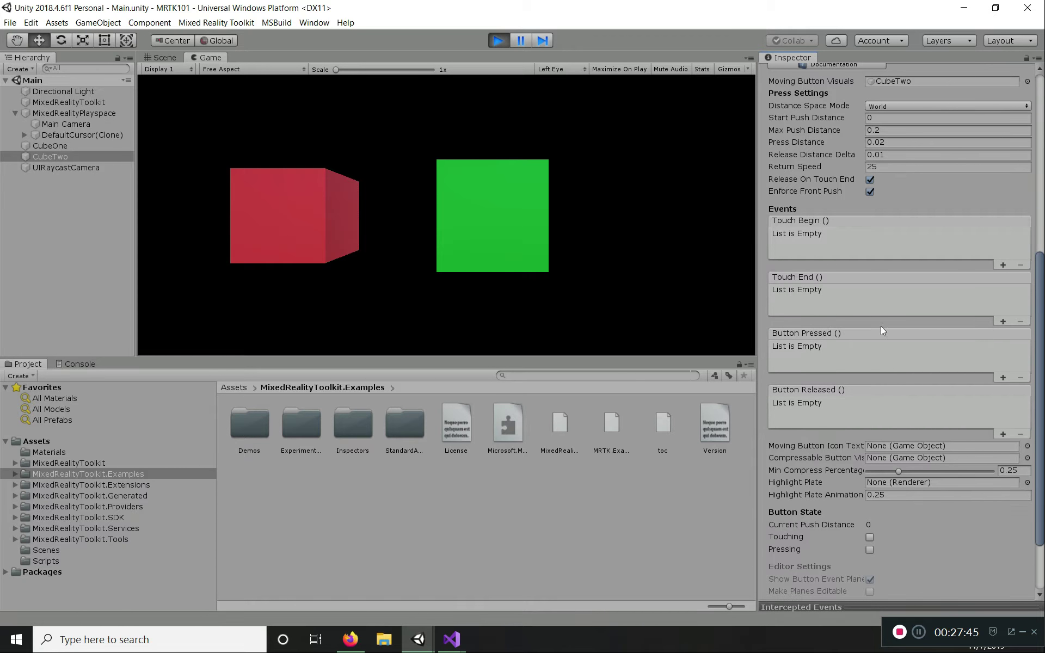
pyautogui.click(1002, 264)
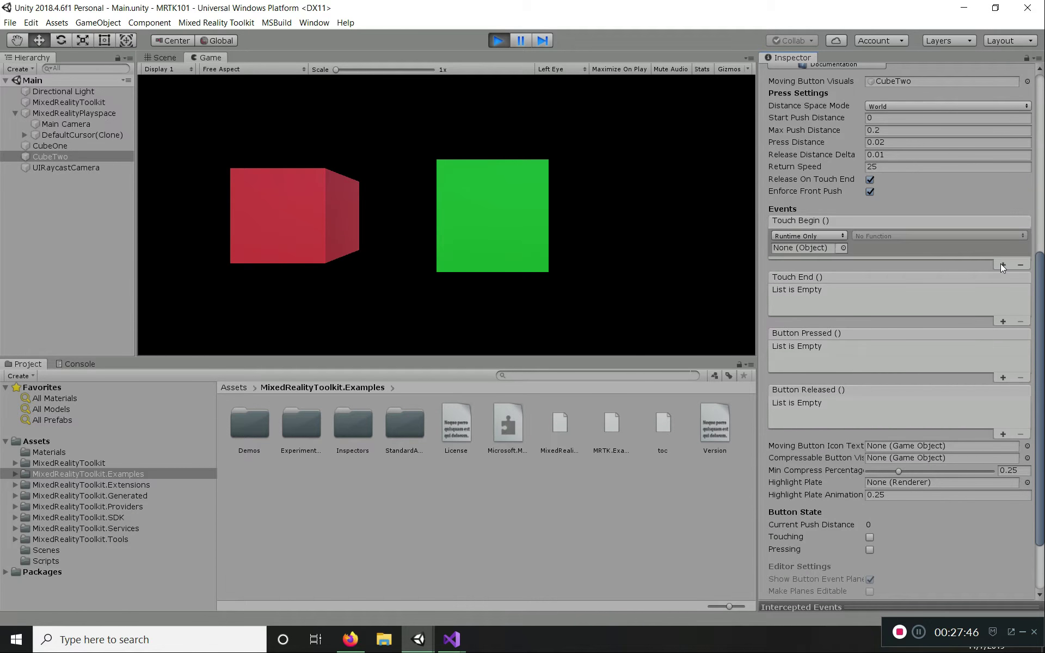
pyautogui.click(1002, 322)
pyautogui.moveTo(76, 158); pyautogui.dragTo(803, 249)
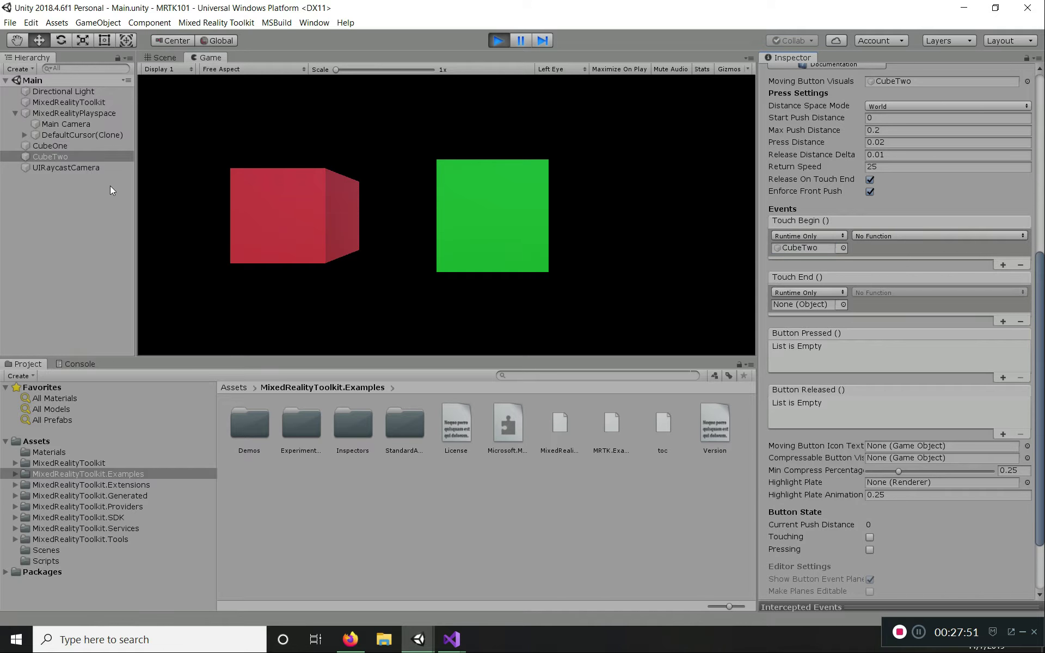
pyautogui.moveTo(69, 158); pyautogui.dragTo(796, 308)
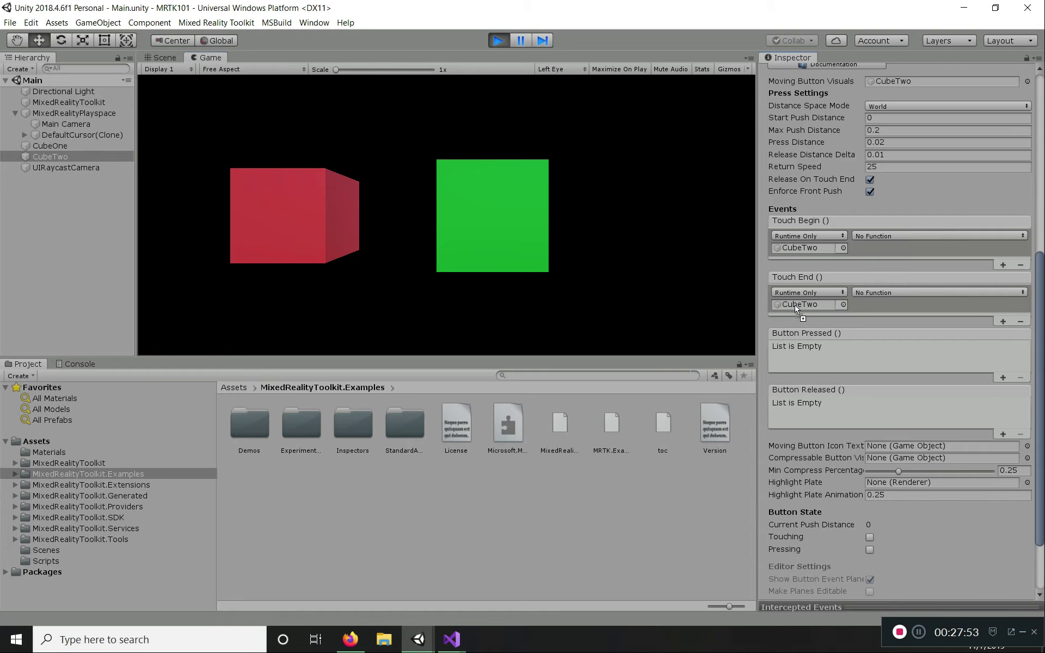
# - Set the function of both the Touch Begin and Touch End entries to AudioSource.PlayOneShot
pyautogui.click(881, 238)
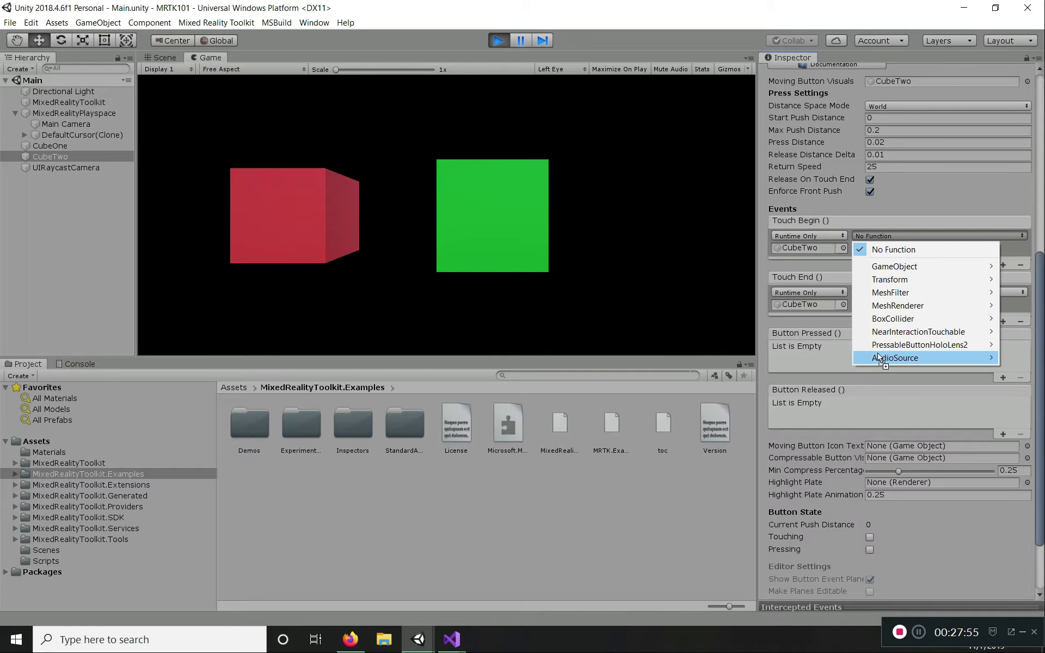
pyautogui.moveTo(880, 359)
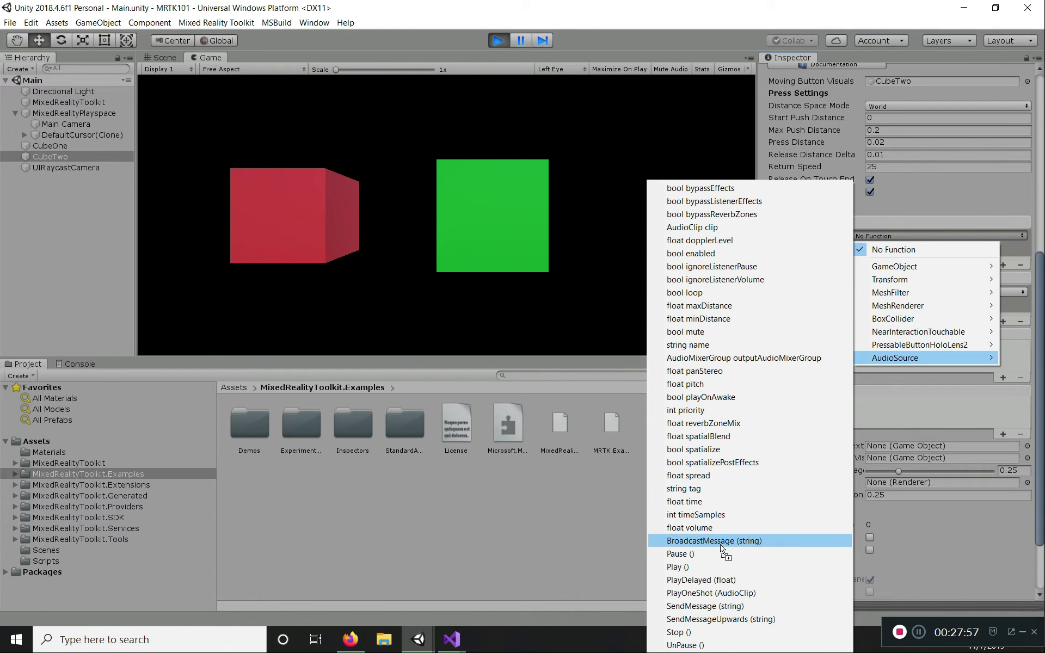
pyautogui.click(715, 593)
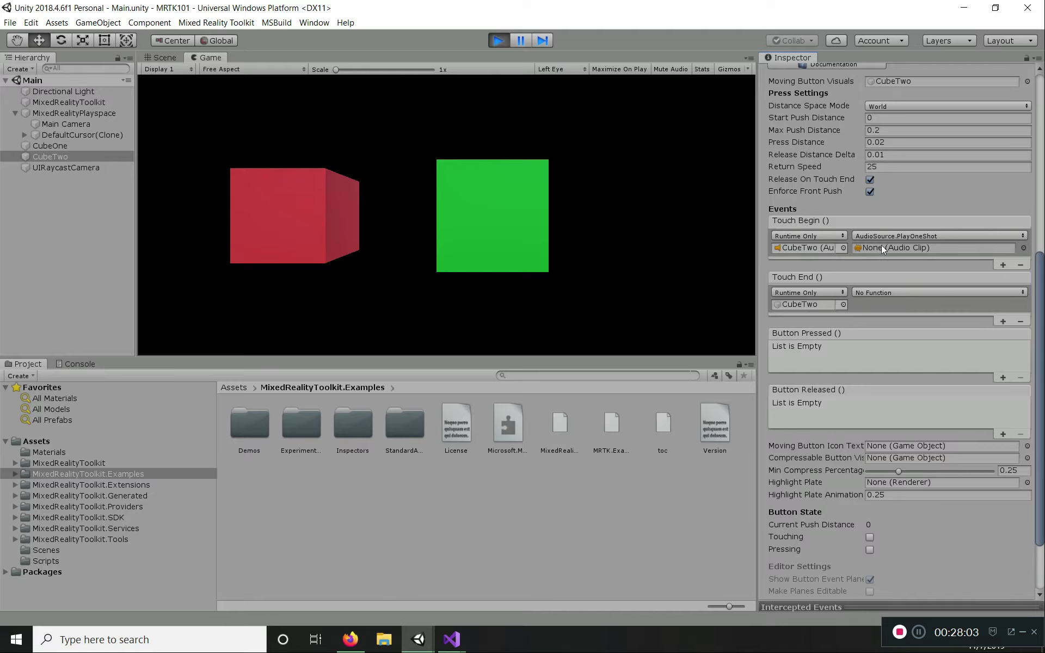
pyautogui.click(884, 292)
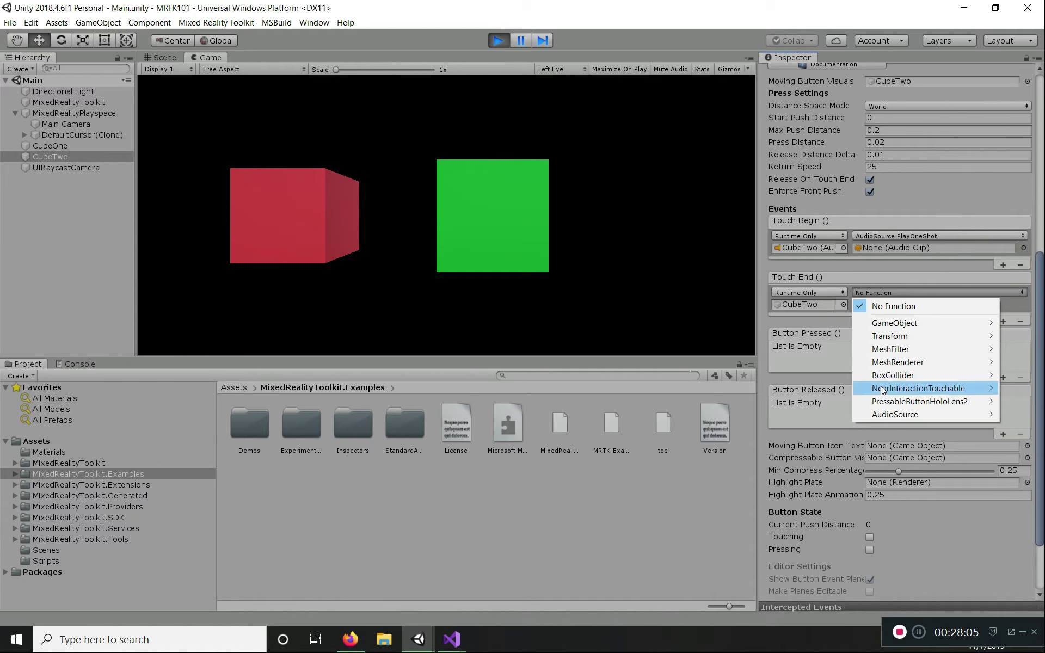
pyautogui.moveTo(898, 415)
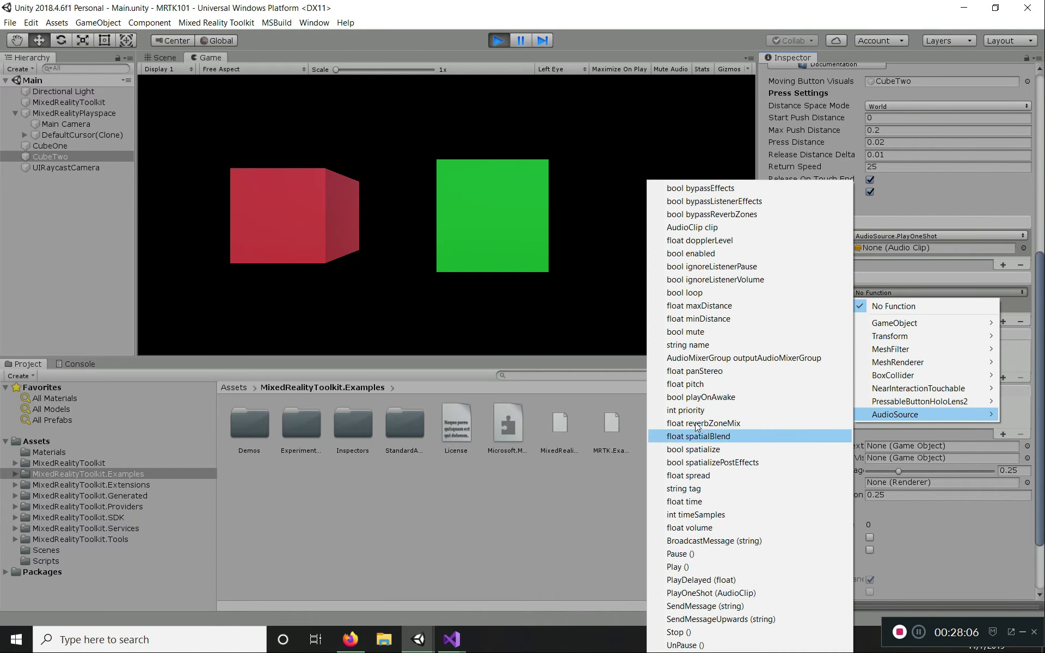
pyautogui.click(707, 593)
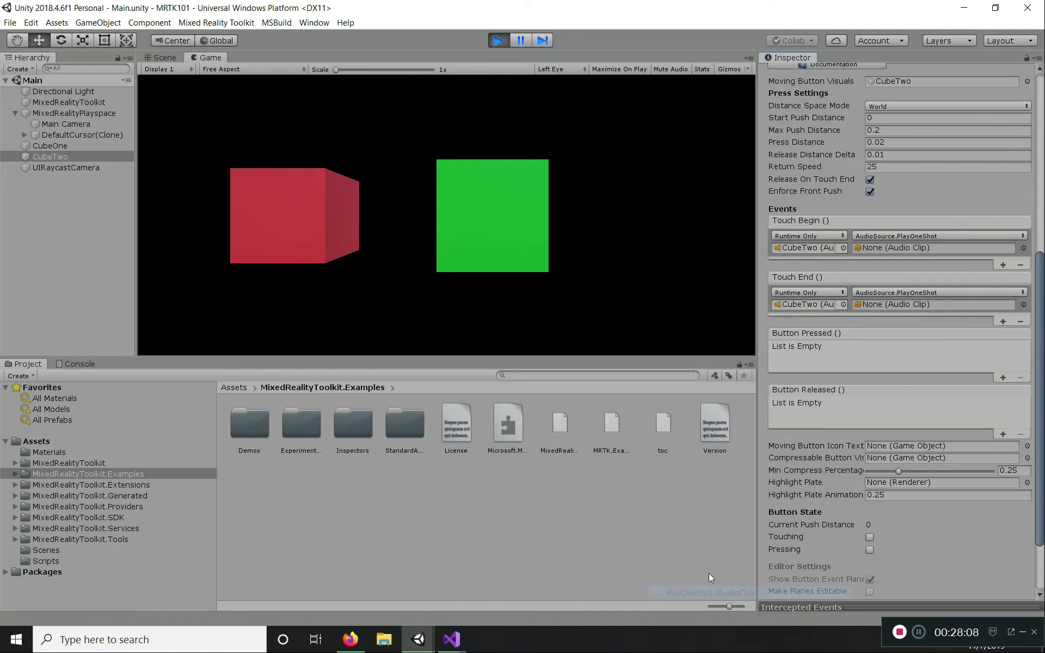
# - Search the audio clips for MRTK_ and assign MRTK_ButtonPress to the Touch Begin event
pyautogui.click(1023, 248)
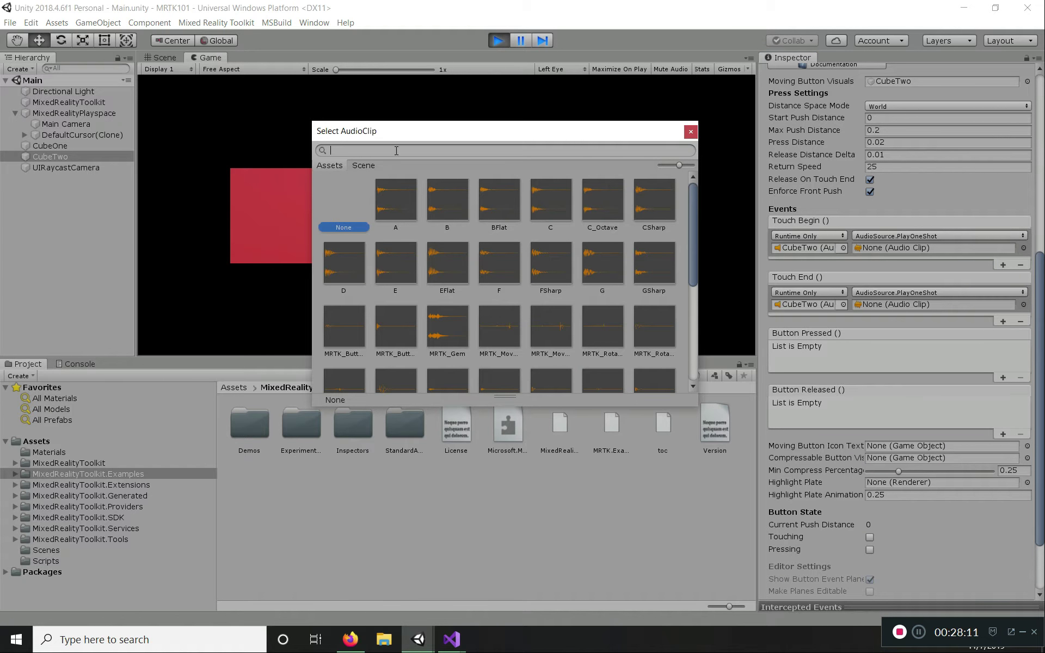
pyautogui.write('MRTK')
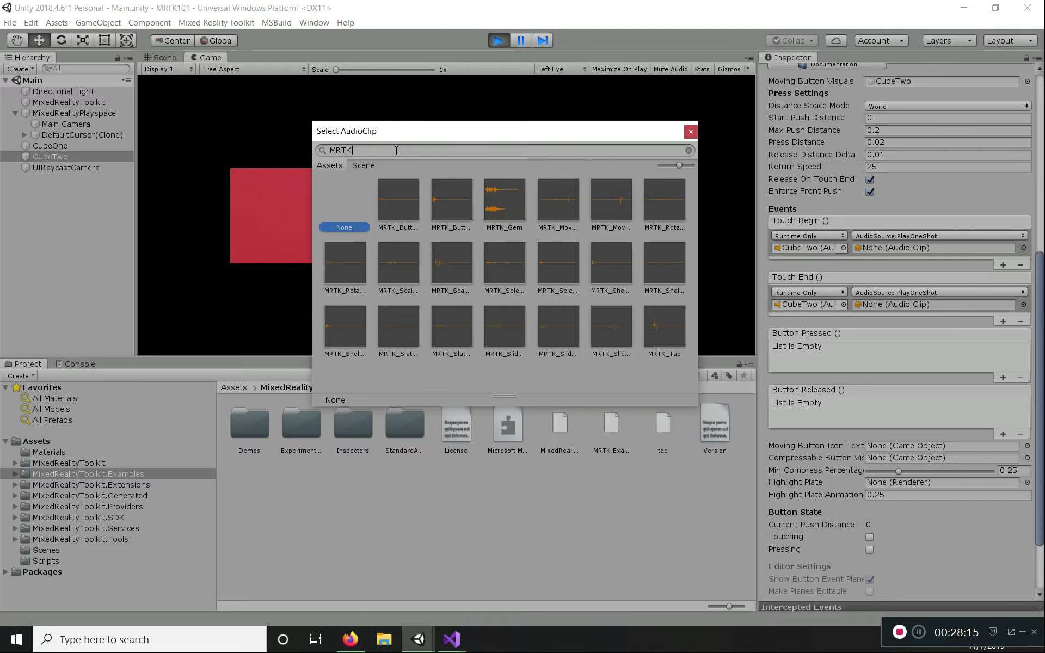
pyautogui.write('_P')
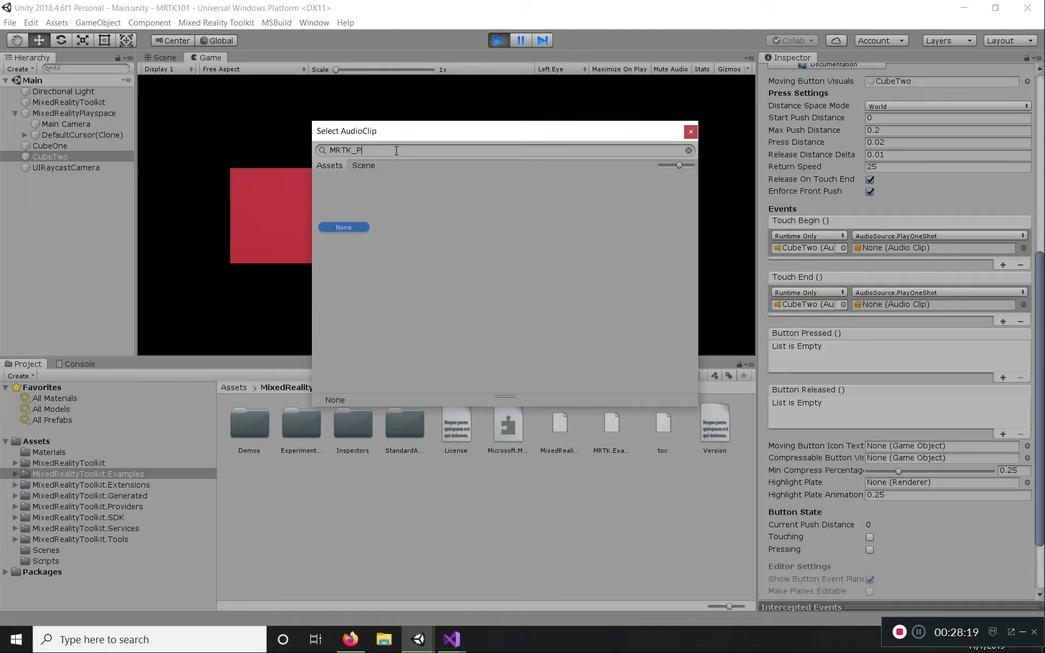
pyautogui.press('BackSpace')
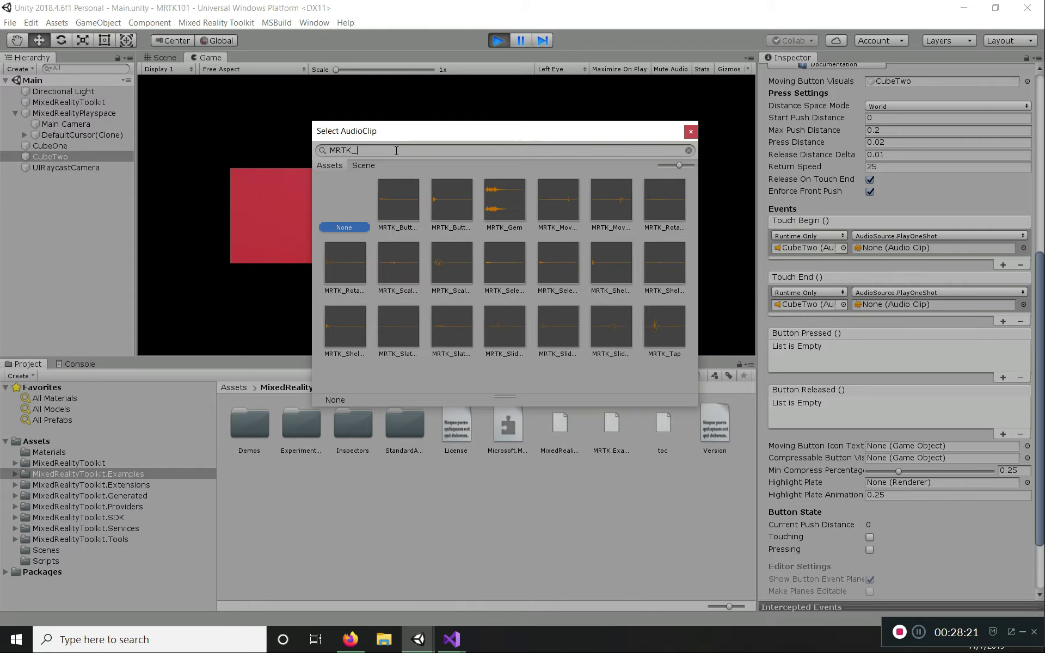
pyautogui.click(396, 205)
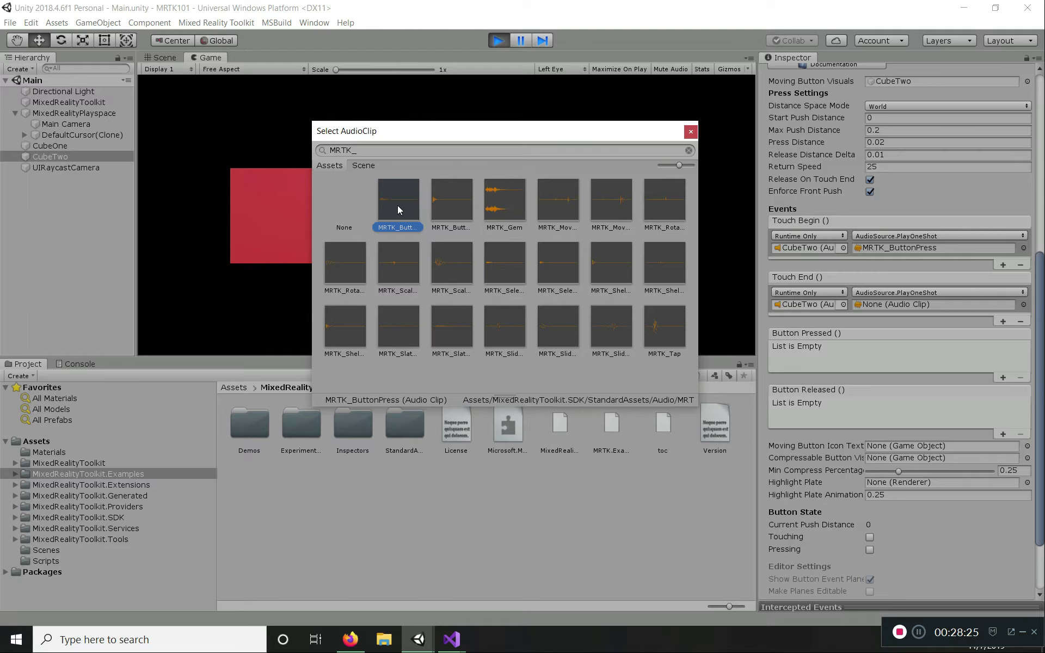
pyautogui.click(451, 201)
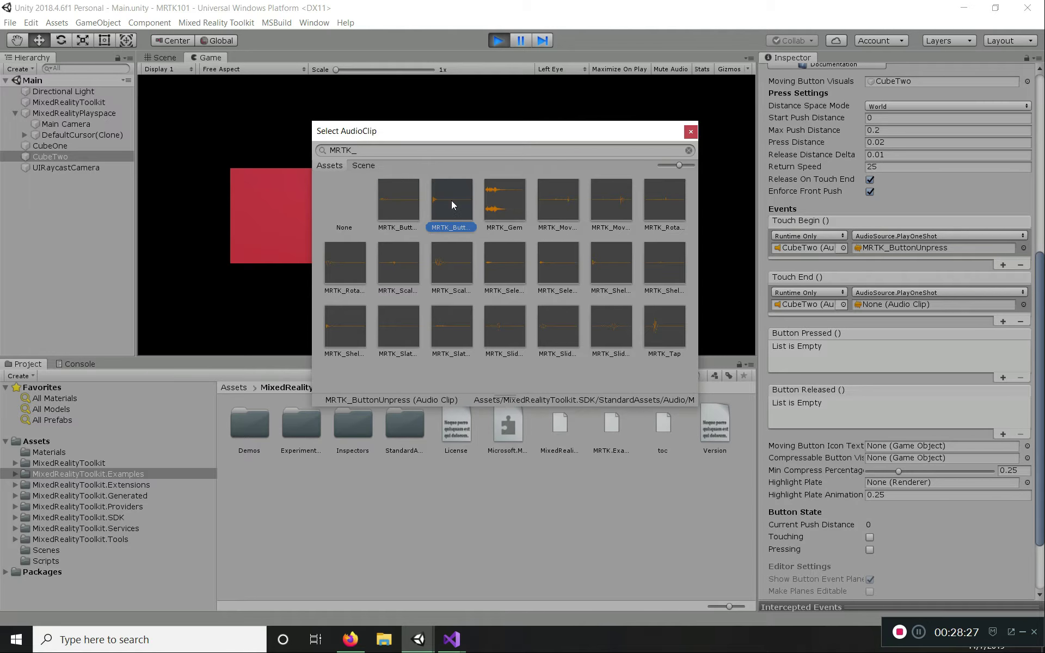
pyautogui.click(409, 200)
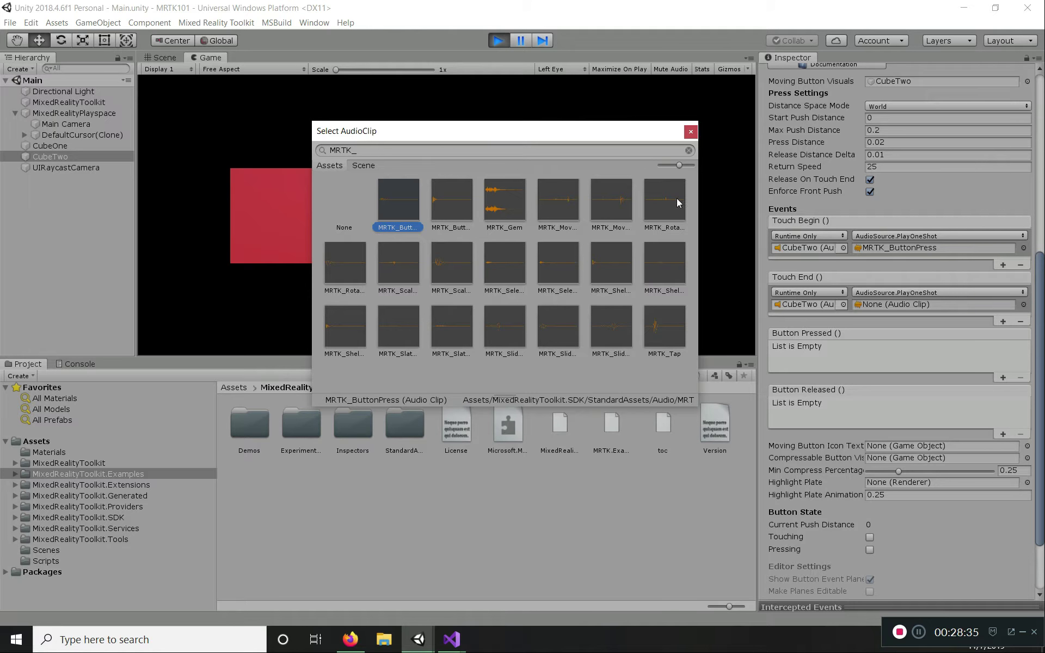
pyautogui.click(691, 131)
# - Search the audio clips for MRTK_B and assign MRTK_ButtonUnpress to the Touch End event
pyautogui.click(1023, 305)
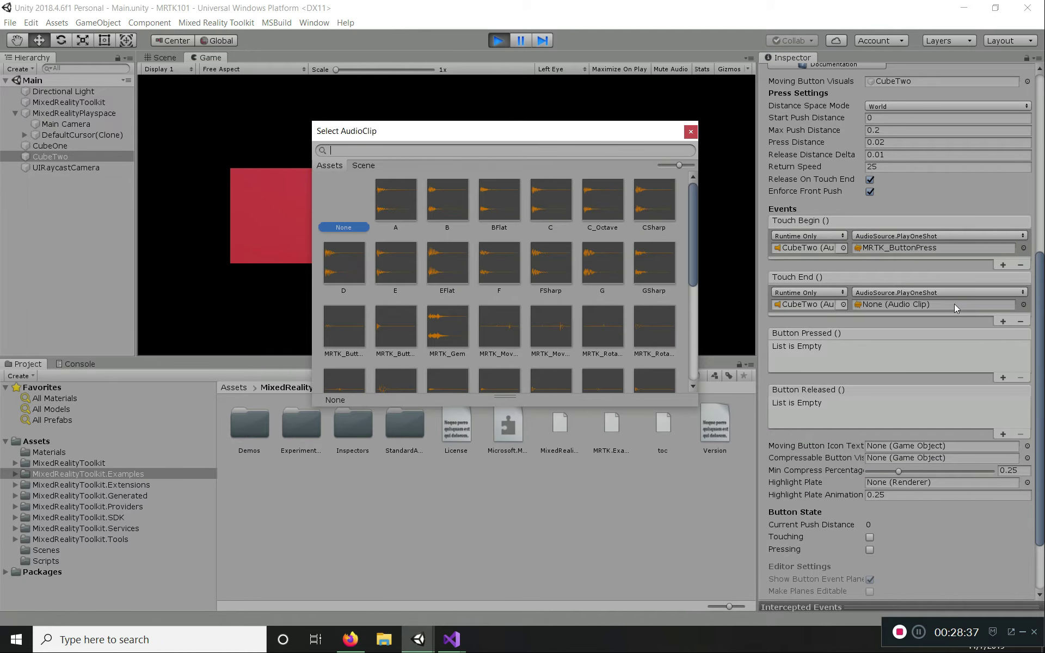
pyautogui.write('MR')
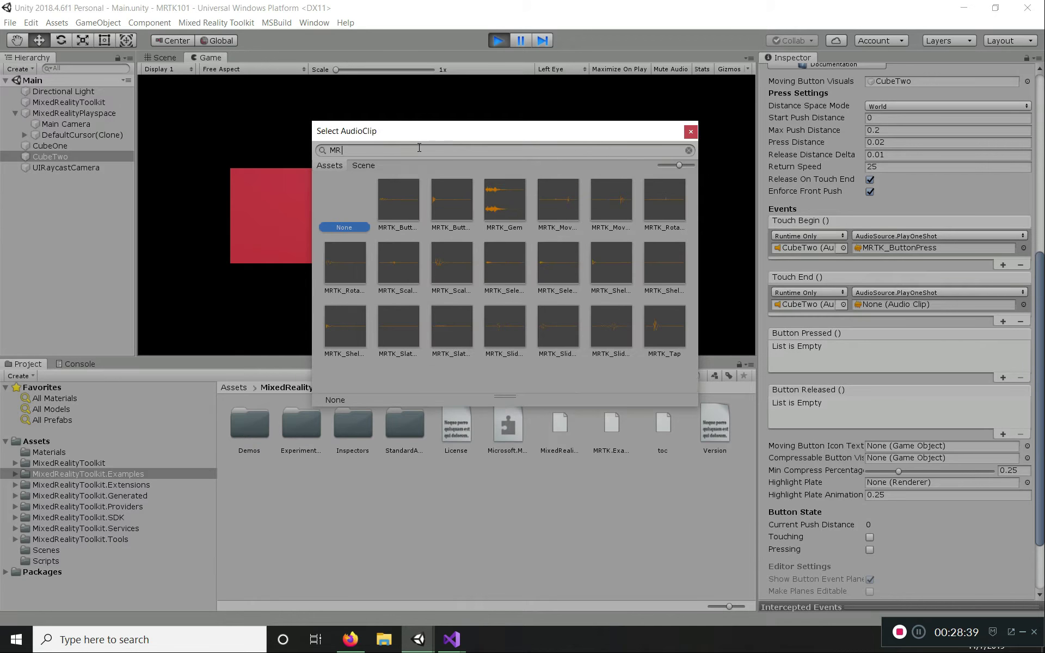
pyautogui.write('TK_B')
pyautogui.click(460, 198)
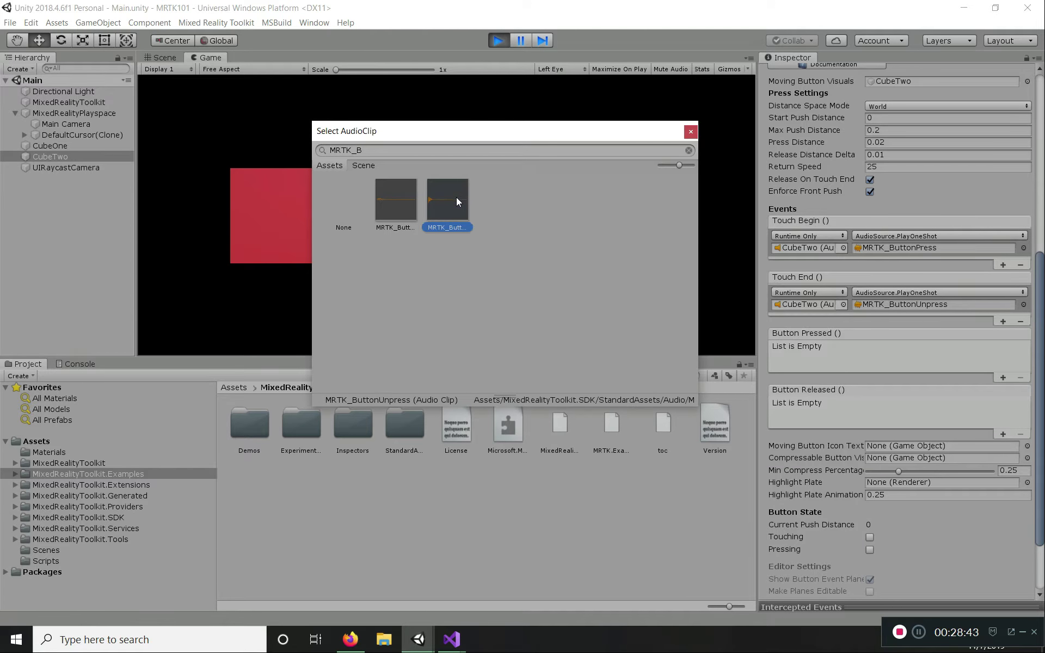
pyautogui.click(690, 132)
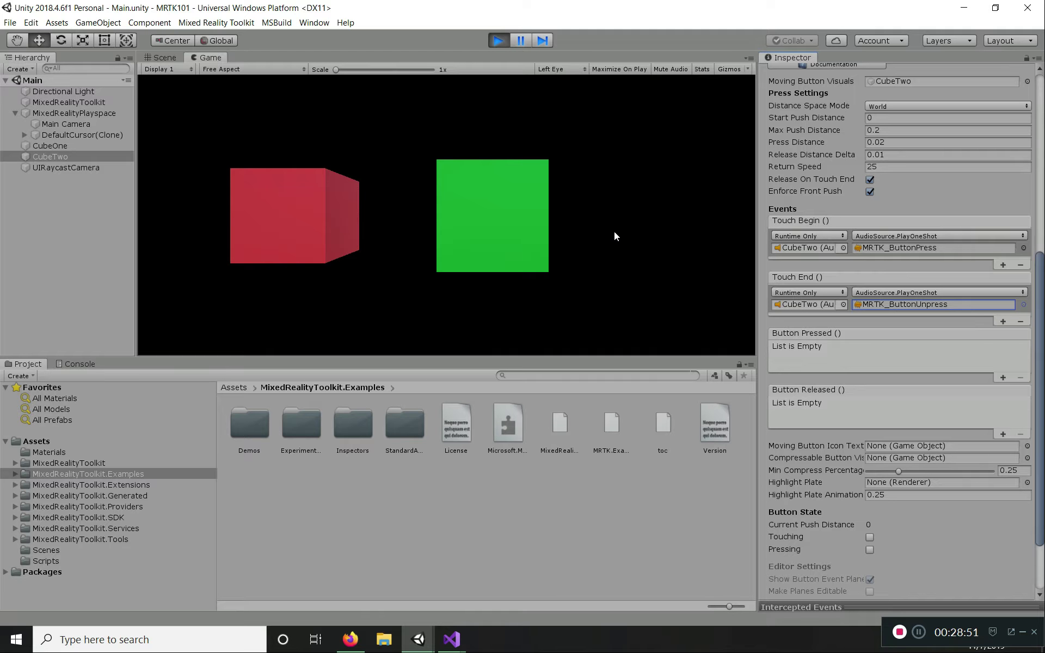
# - Test the touch sounds by pushing CubeTwo with the simulated hand and backing away, and stop Play mode
pyautogui.click(599, 232)
pyautogui.press('space')
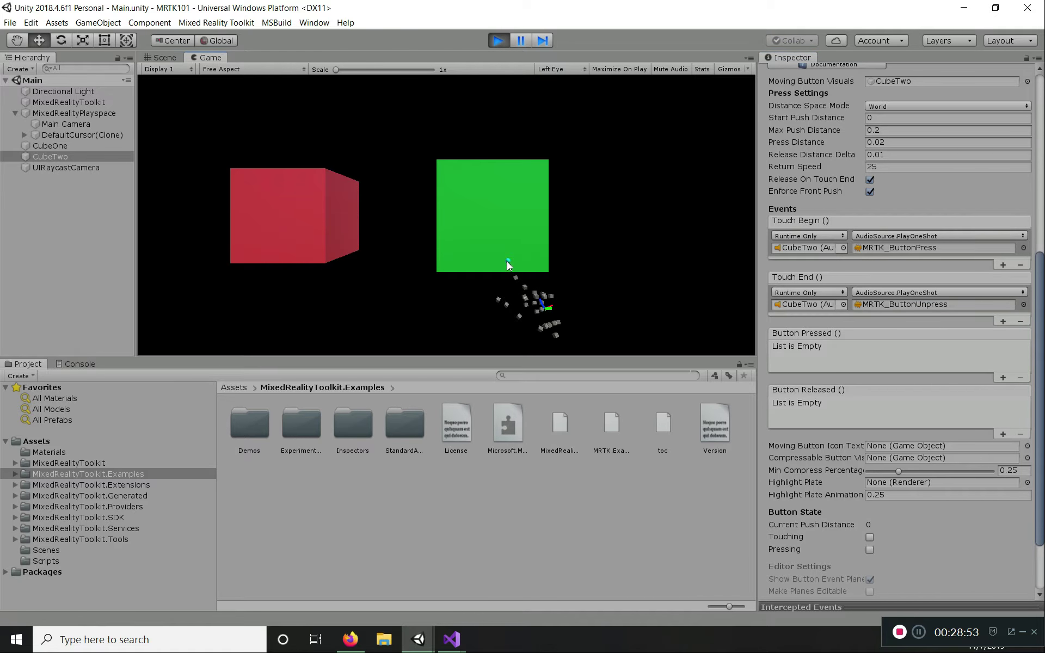
pyautogui.press('w')
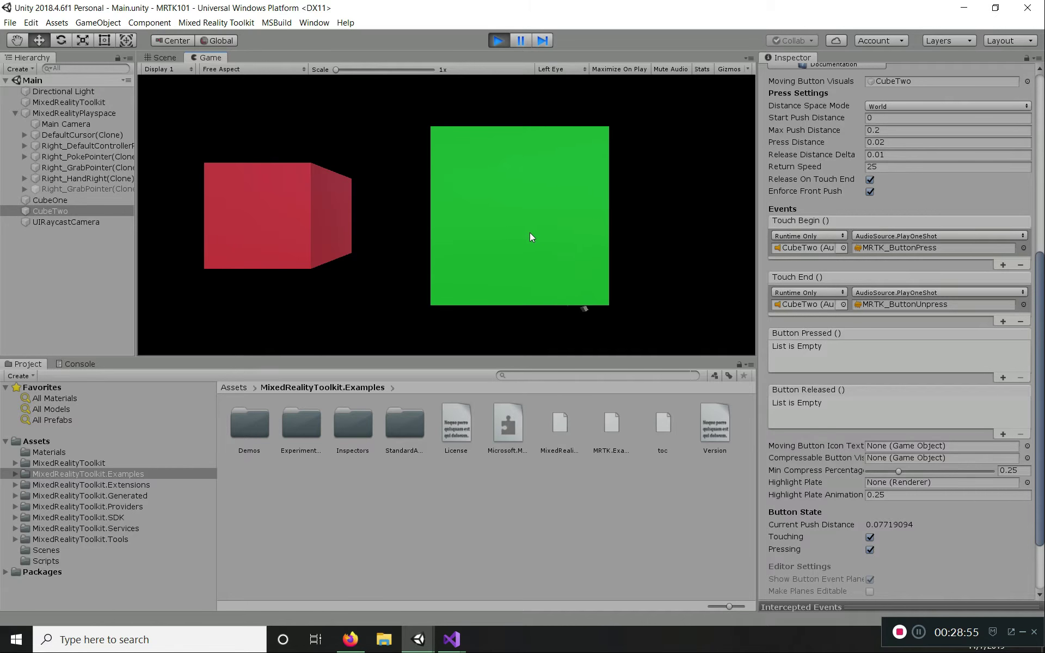
pyautogui.press('s')
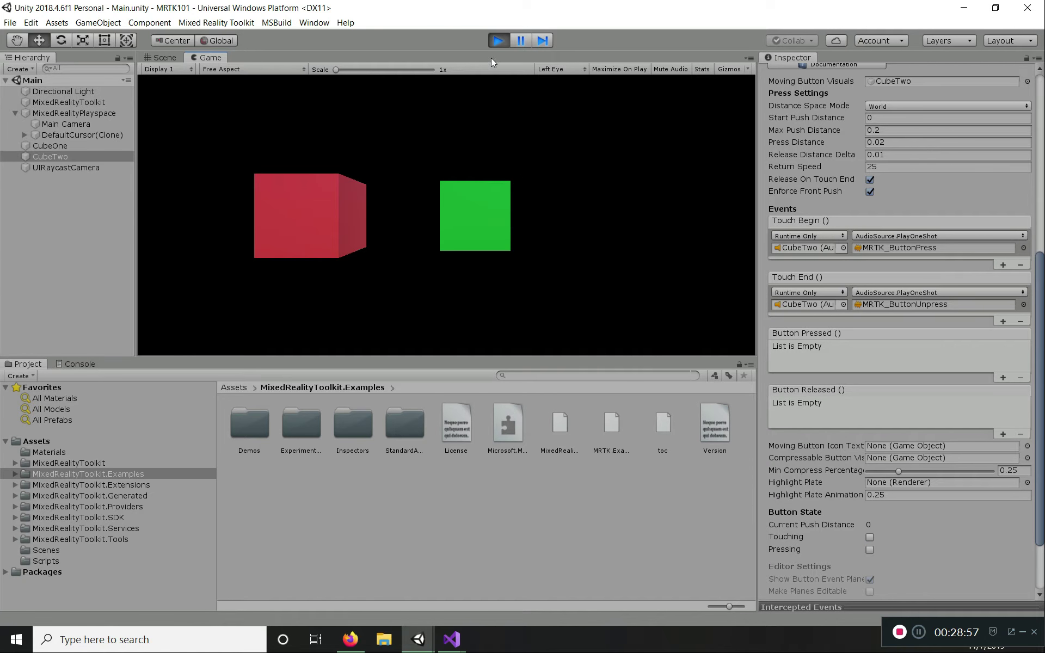
pyautogui.click(498, 41)
# - Outside Play mode, add Touch Begin and Touch End entries targeting CubeTwo that call AudioSource.PlayOneShot with MRTK_ButtonPress and MRTK_ButtonUnpress respectively
pyautogui.click(1003, 265)
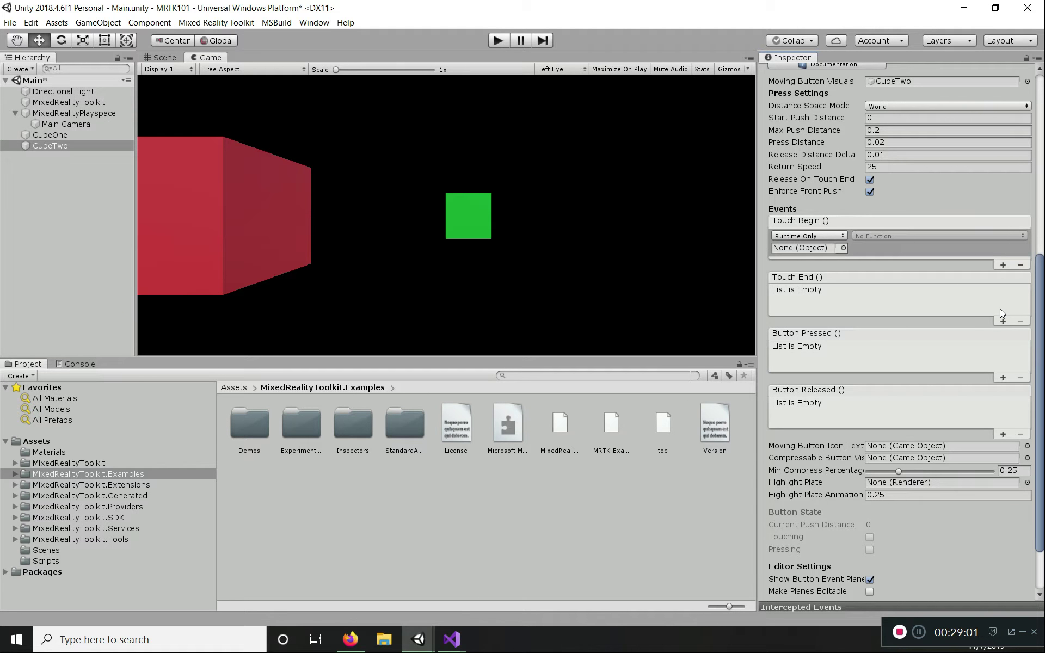
pyautogui.click(1003, 322)
pyautogui.moveTo(79, 146); pyautogui.dragTo(806, 248)
pyautogui.moveTo(90, 146); pyautogui.dragTo(806, 305)
pyautogui.click(875, 297)
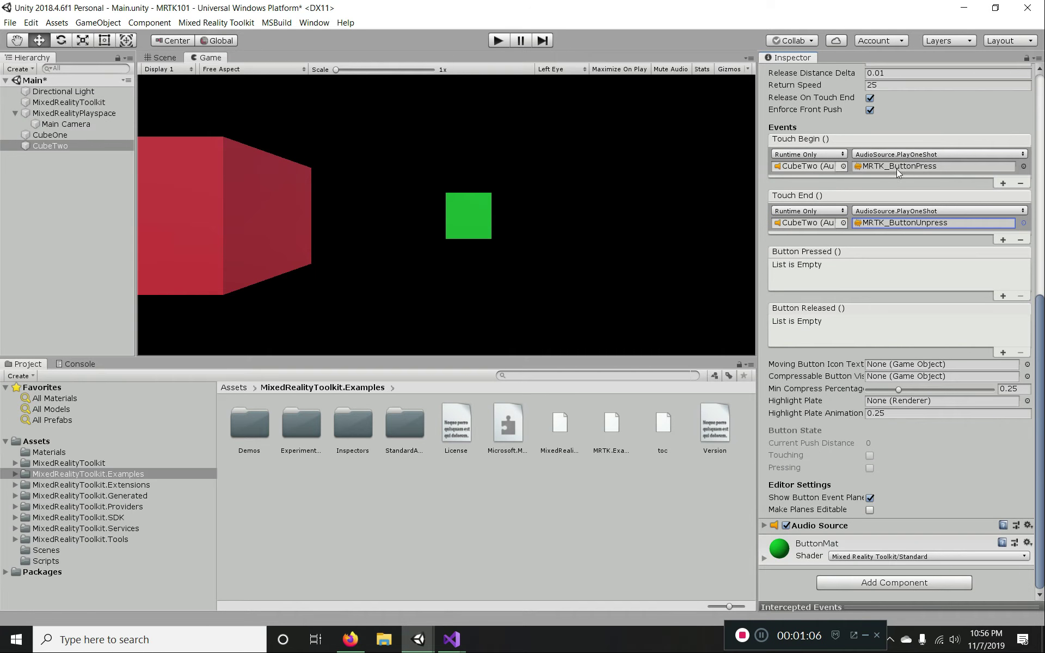
pyautogui.click(587, 217)
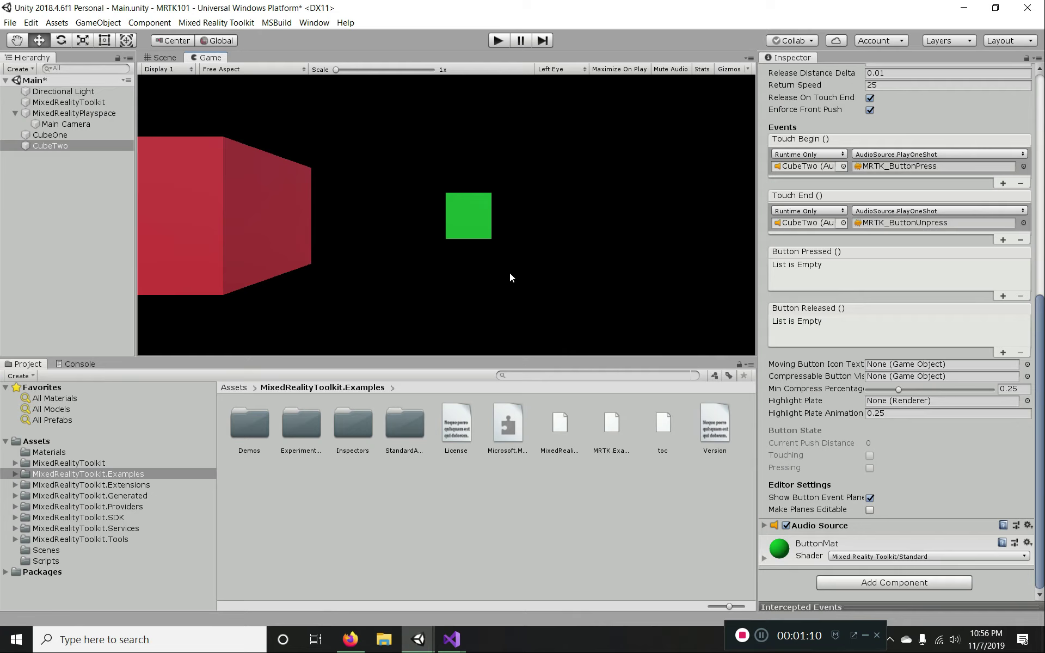
# - Set the system volume of the headset earphone to 52
pyautogui.click(957, 641)
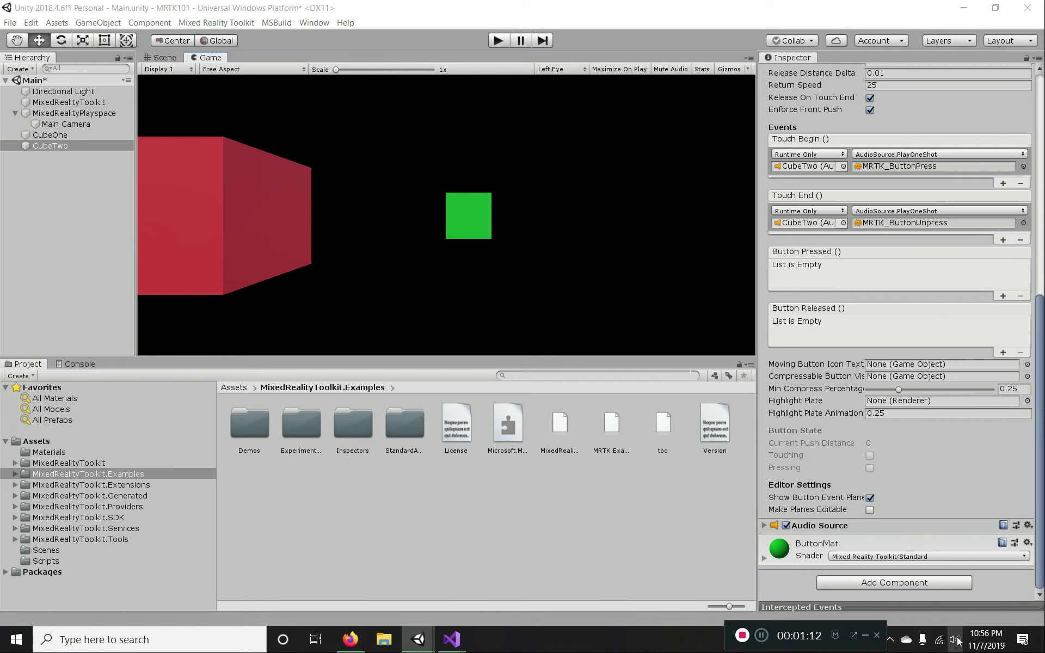
pyautogui.moveTo(927, 608); pyautogui.dragTo(926, 608)
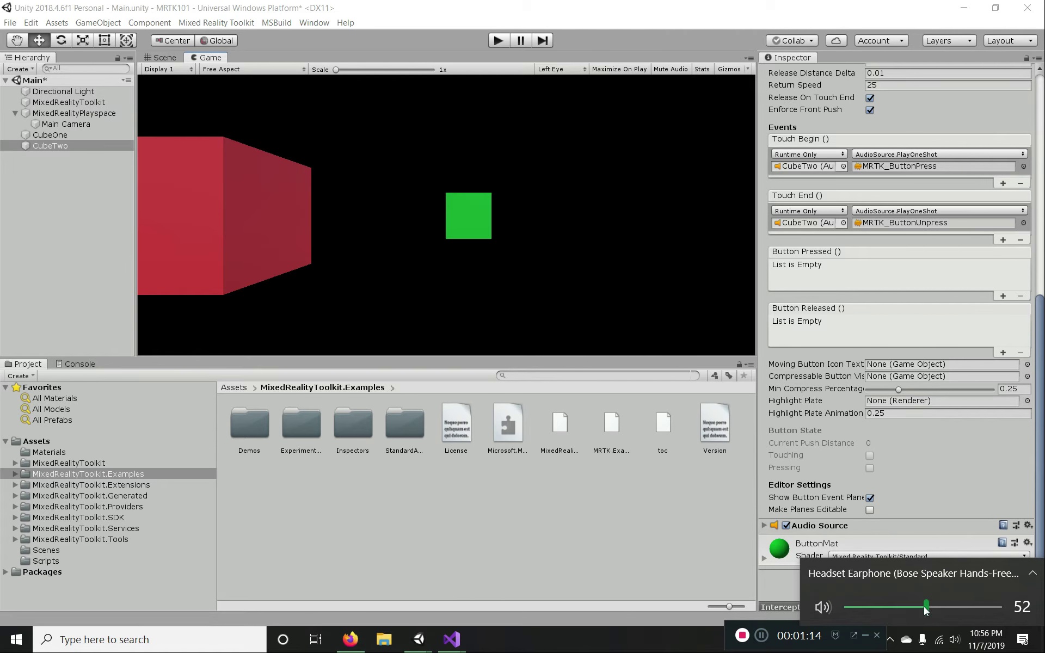
pyautogui.click(610, 318)
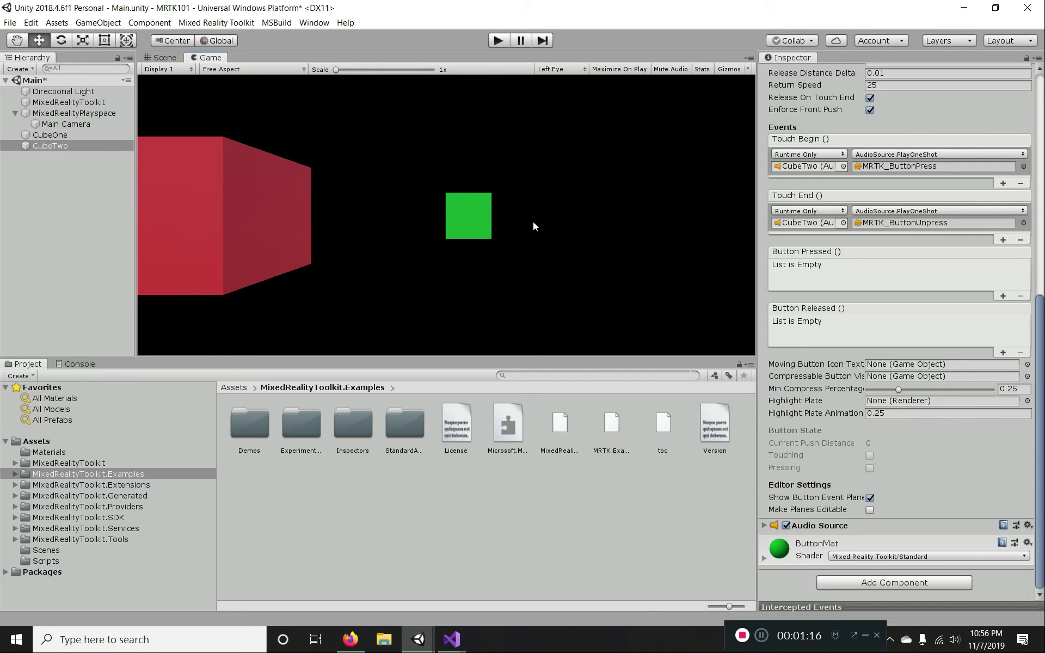
# - Run the scene and touch the green cube with the simulated right hand, moving towards and away from it to test its touch sounds
pyautogui.click(498, 39)
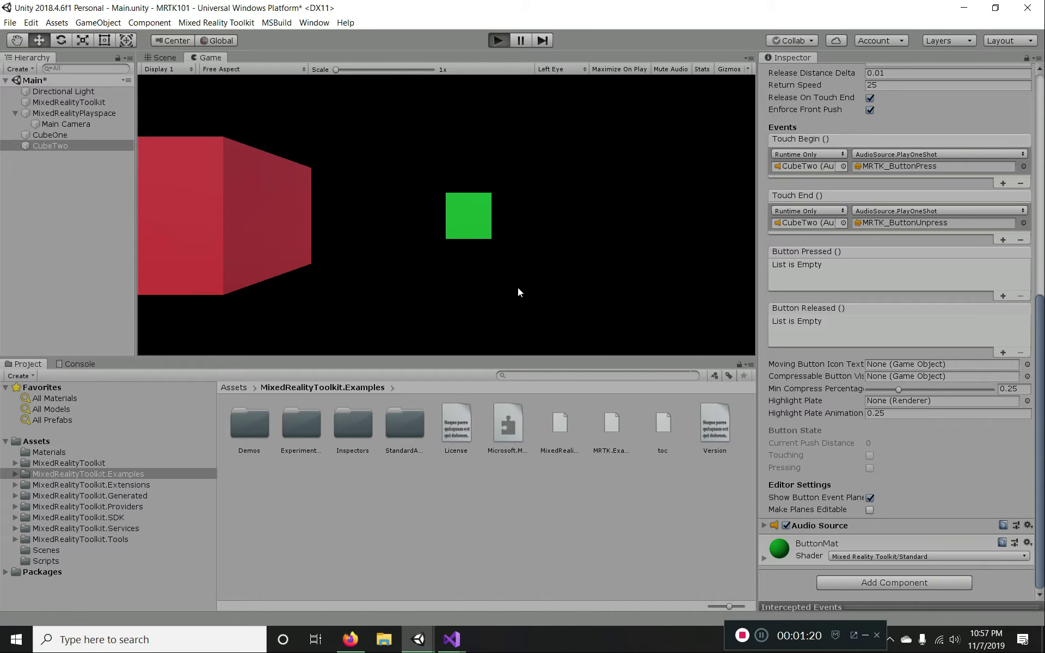
pyautogui.hotkey('ctrl', 'p')
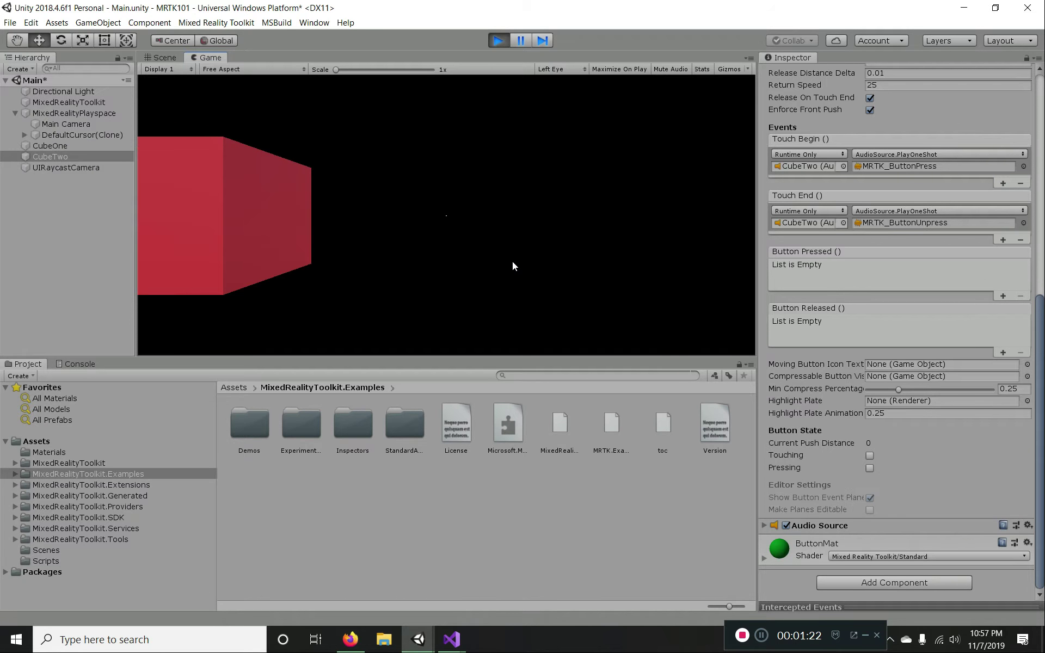
pyautogui.press('space')
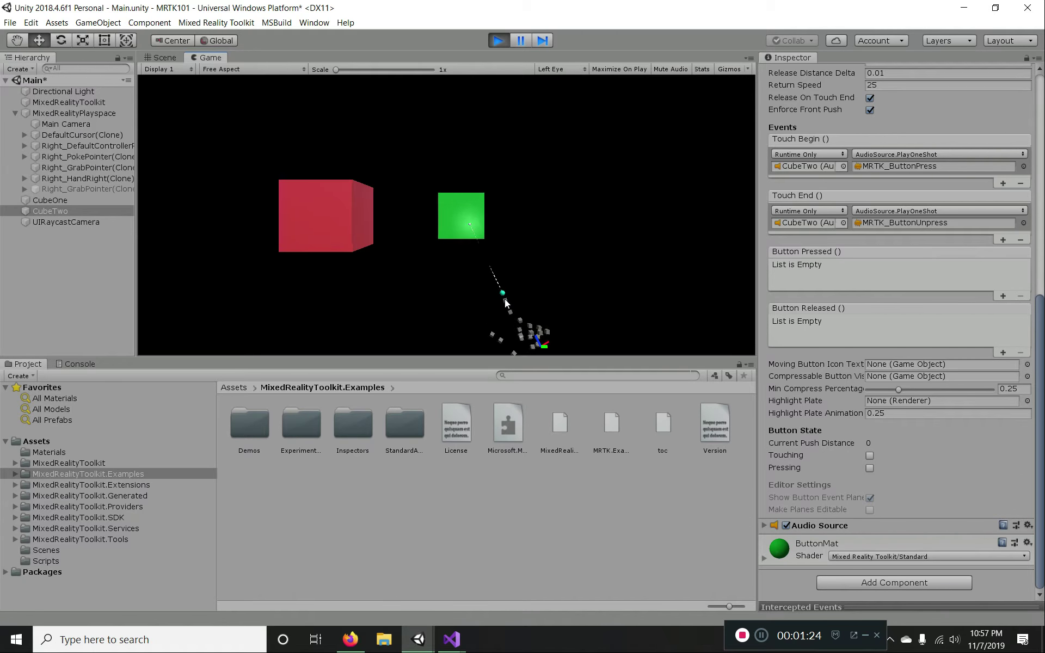
pyautogui.press('w')
pyautogui.press('w')
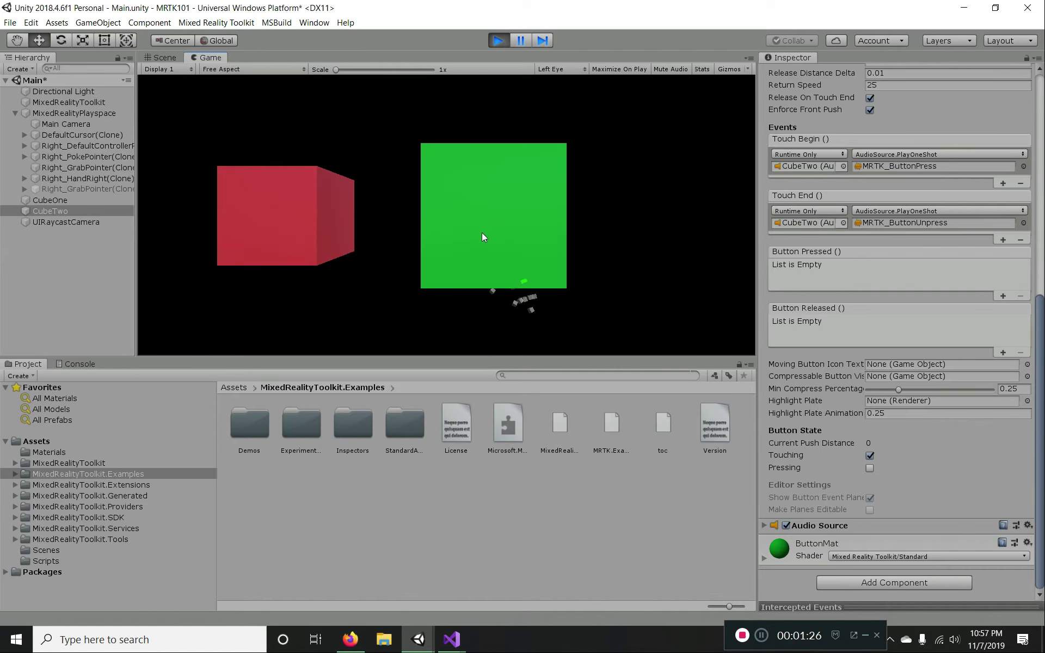
pyautogui.press('s')
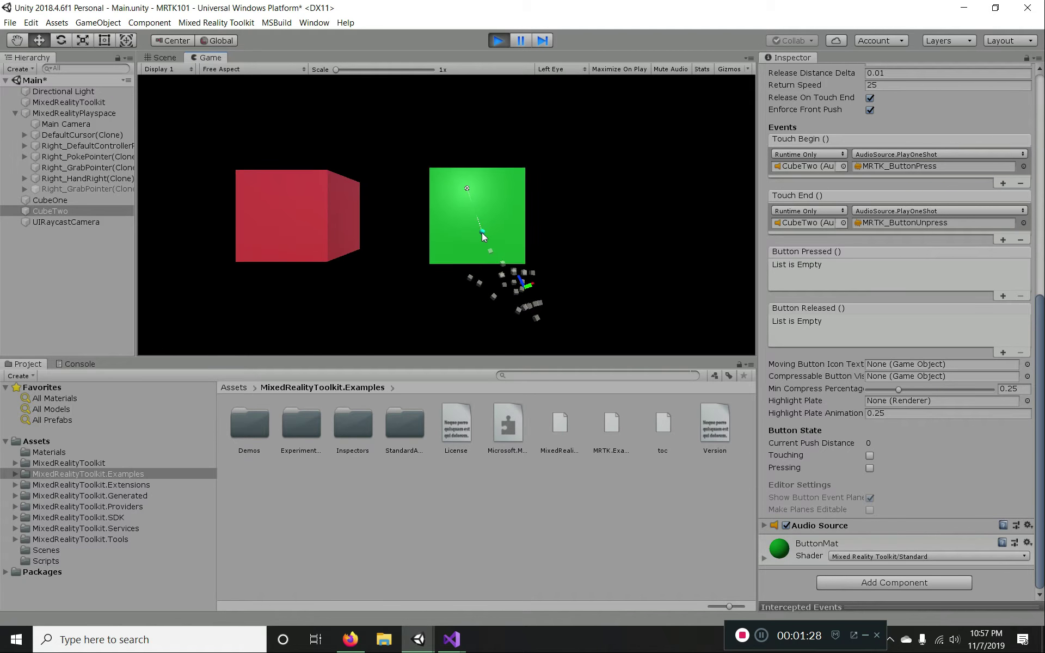
pyautogui.press('w')
pyautogui.press('s')
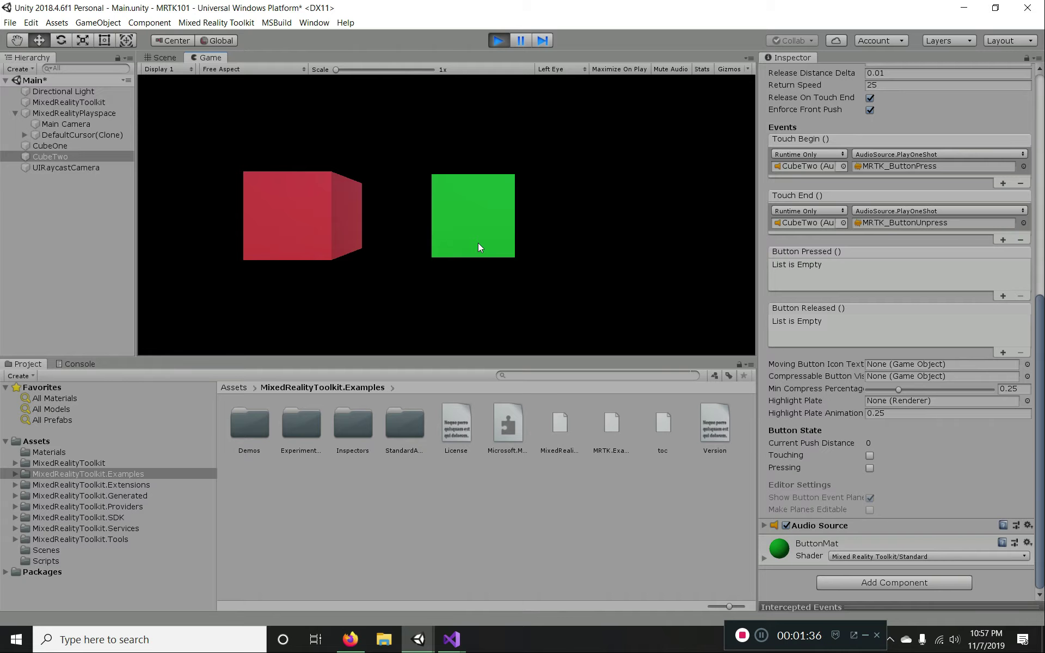
# - Touch the green cube once more with the simulated hand, back away from it, and stop the running scene
pyautogui.press('space')
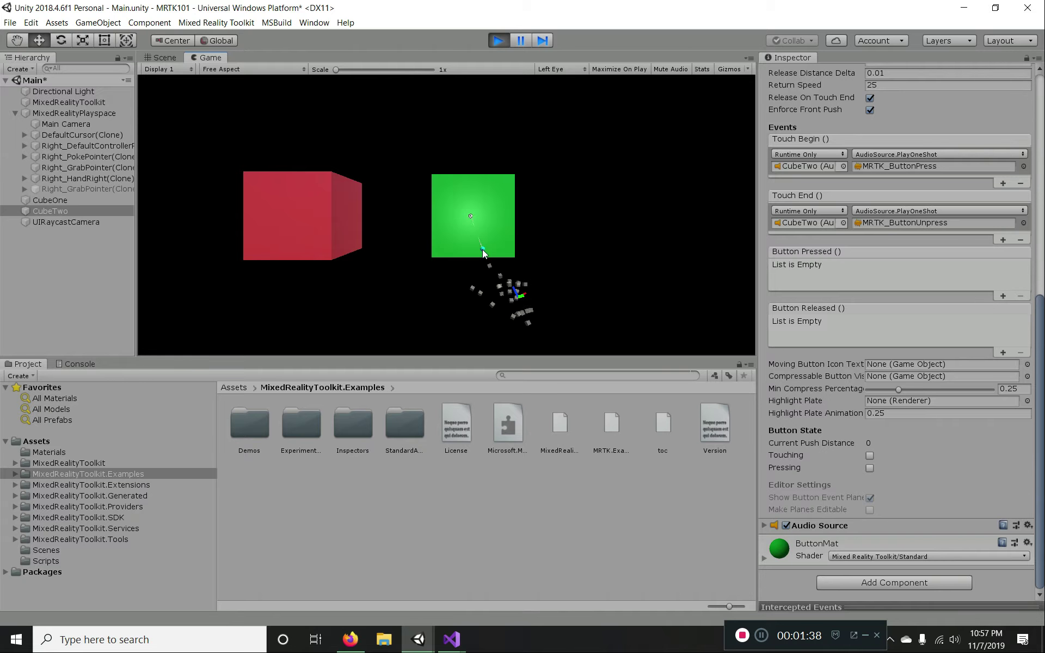
pyautogui.press('w')
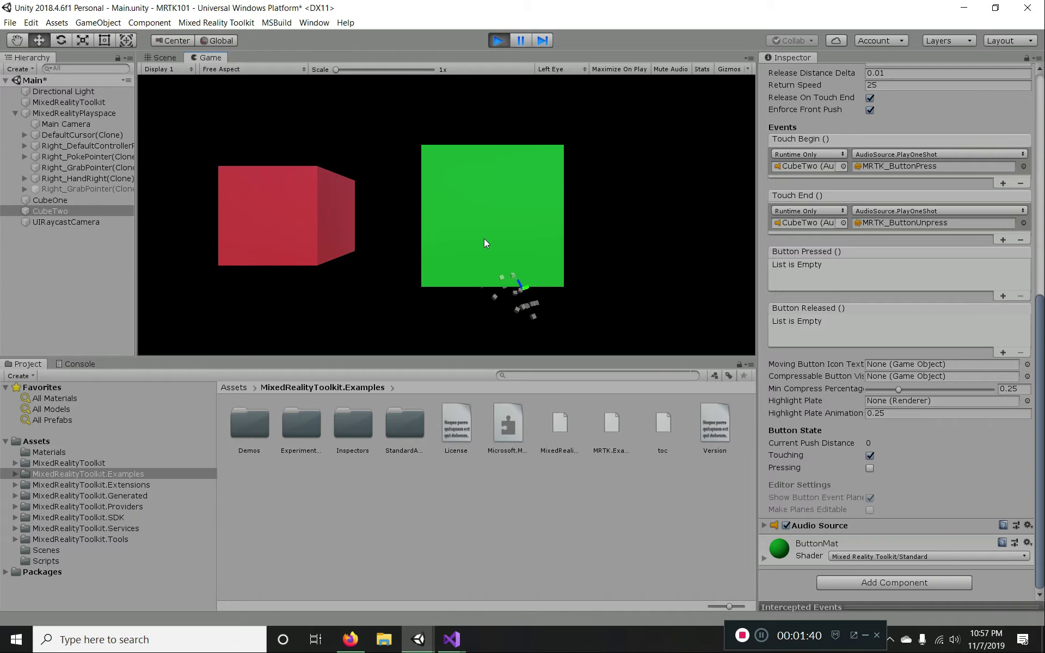
pyautogui.press('s')
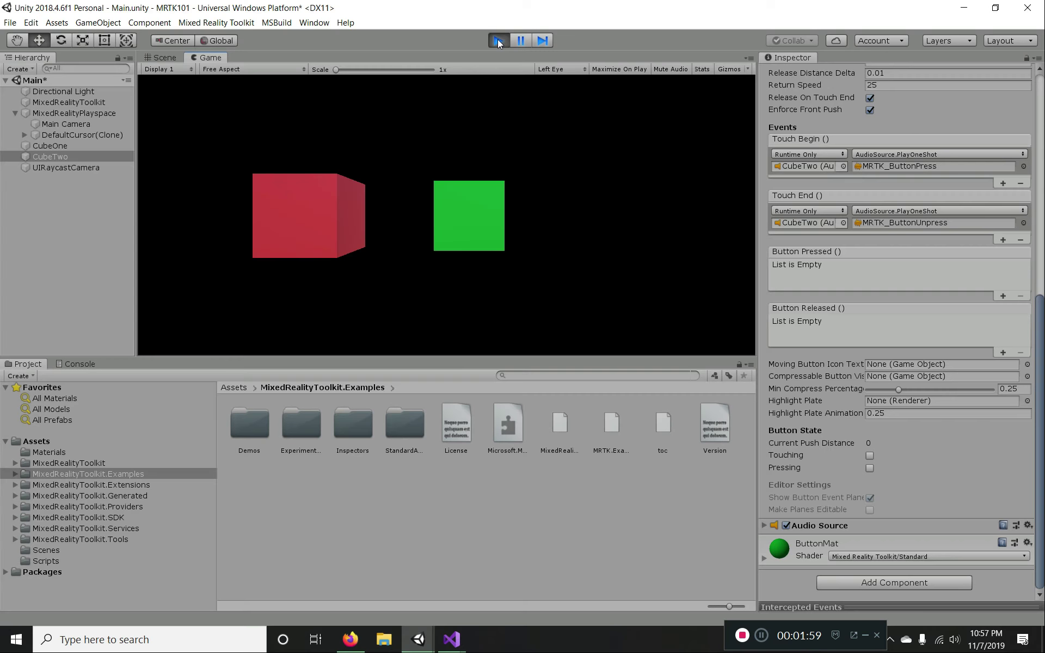
pyautogui.click(498, 41)
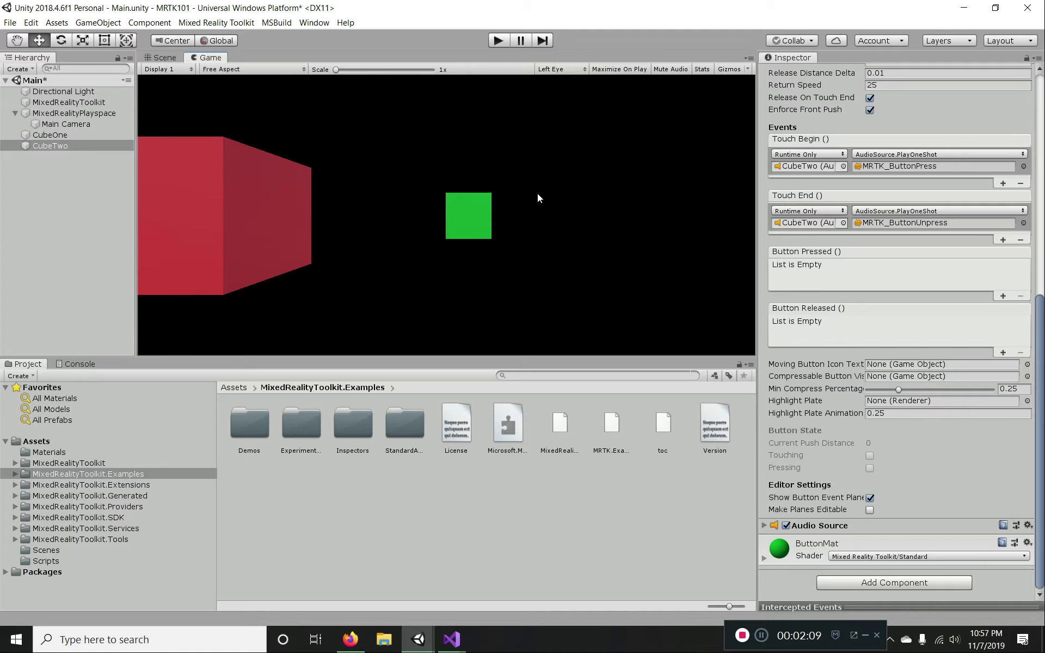
# - Search the components available for CubeTwo for "Inter" to review the Interactable entry, and leave the list without adding anything
pyautogui.click(901, 585)
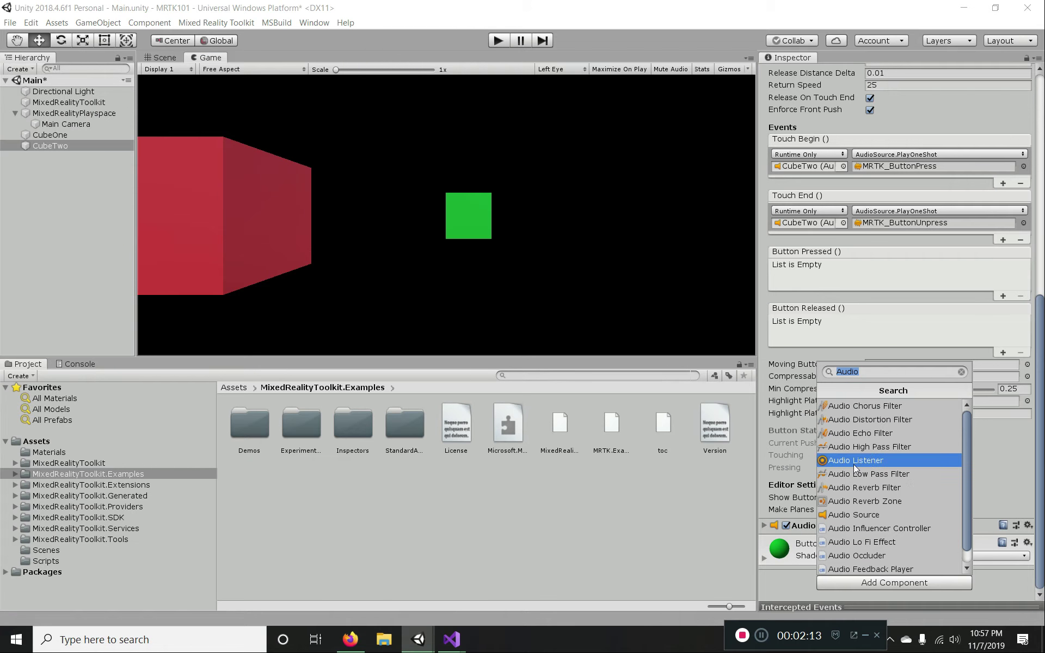
pyautogui.write('Inter')
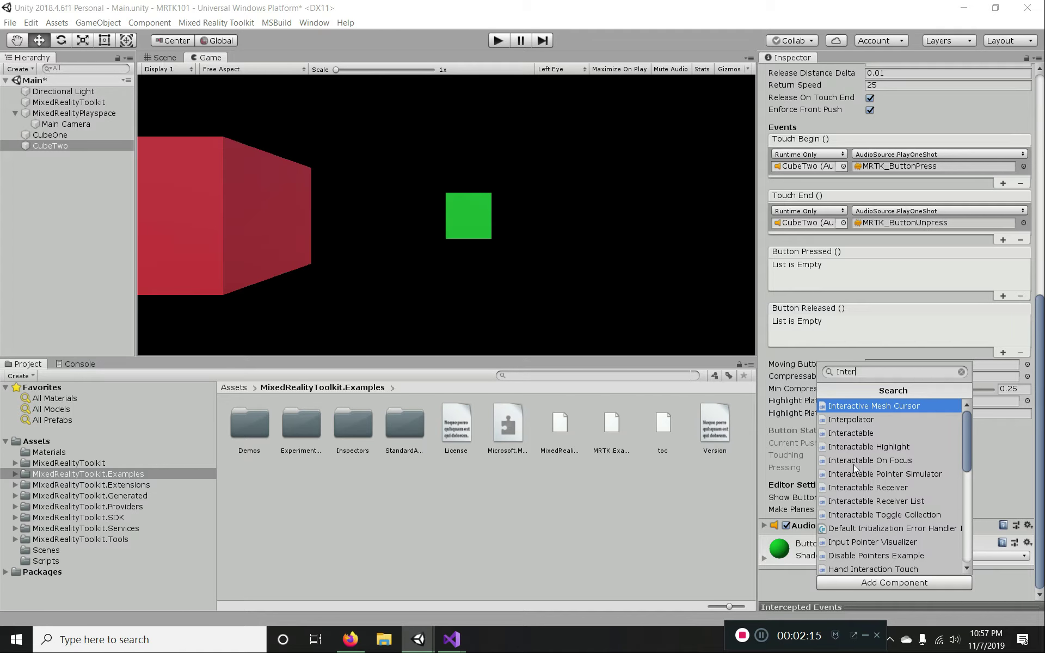
pyautogui.press('Down')
pyautogui.press('Down')
pyautogui.press('BackSpace')
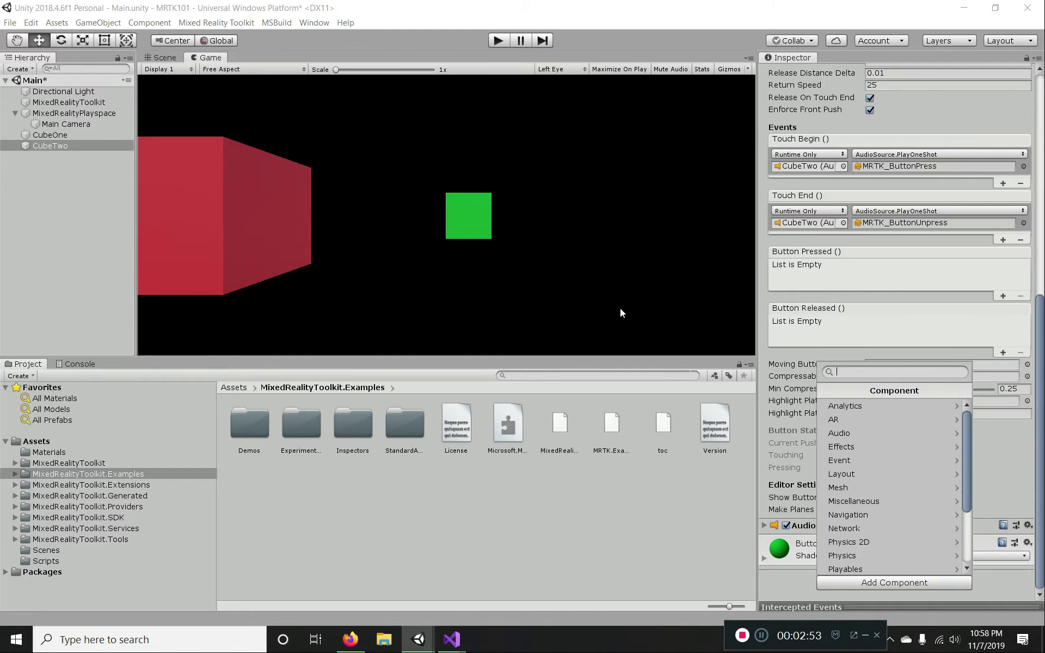
pyautogui.press('Escape')
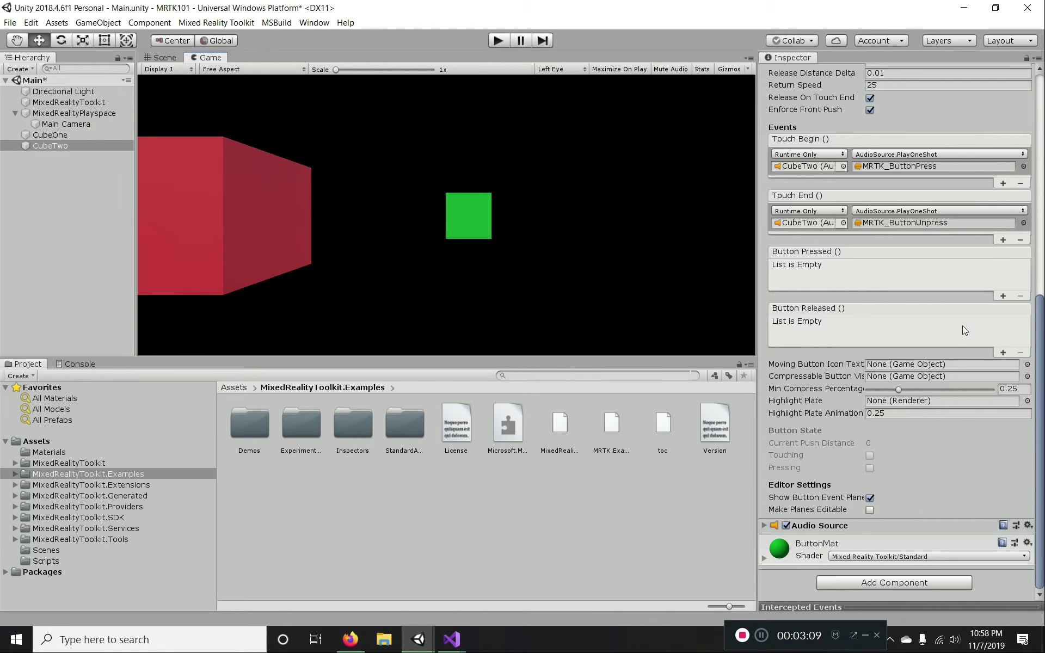
pyautogui.scroll(10, 917, 364)
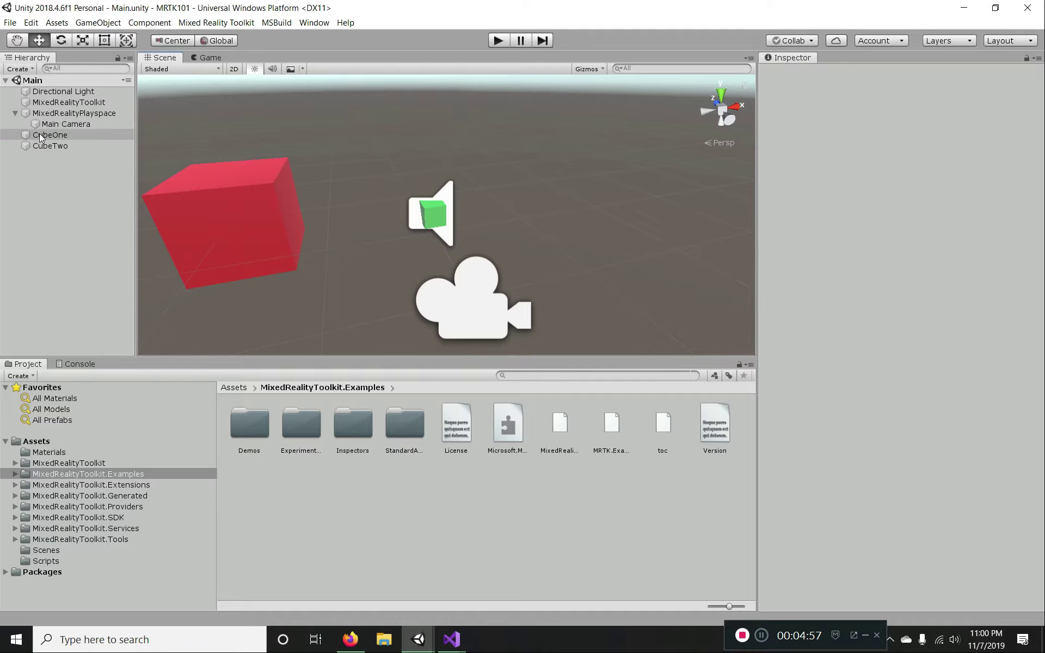
pyautogui.moveTo(39, 132); pyautogui.dragTo(55, 80)
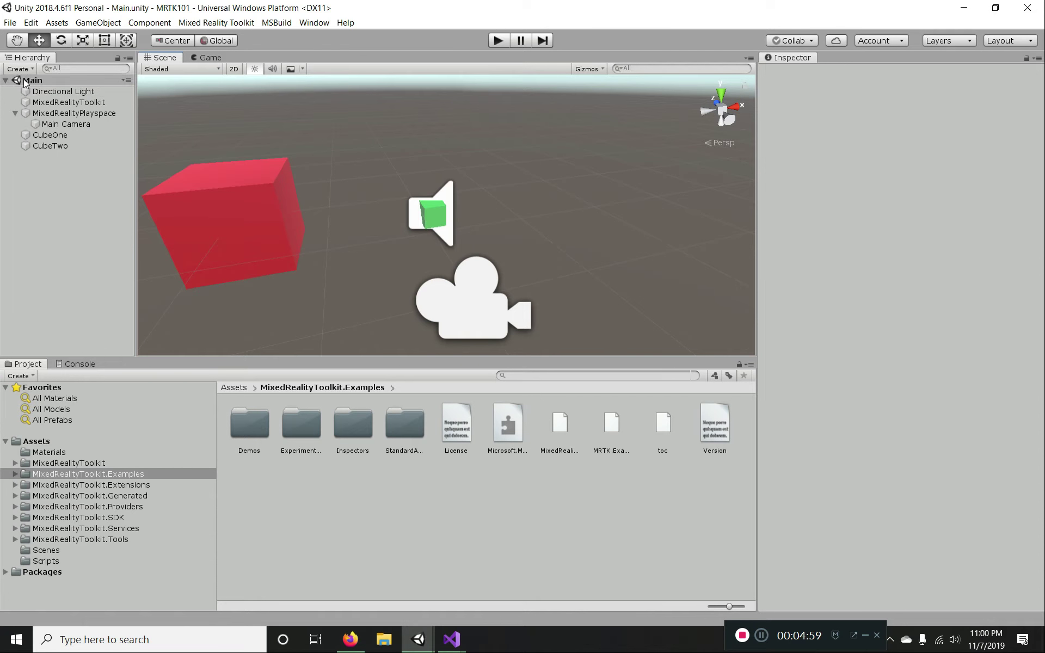
pyautogui.rightClick(81, 221)
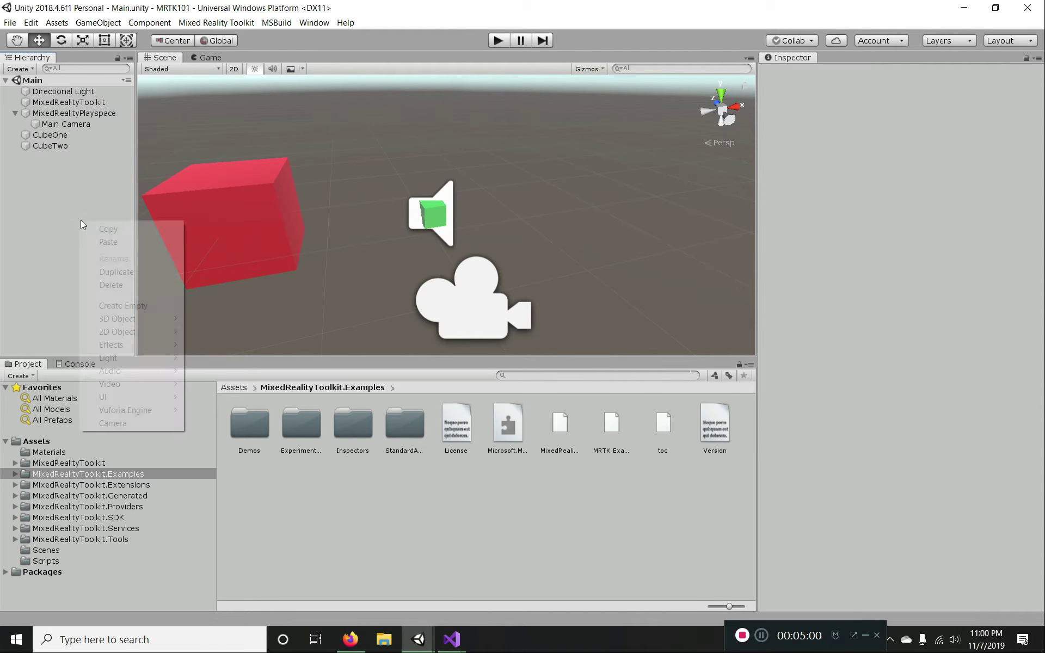
pyautogui.click(122, 306)
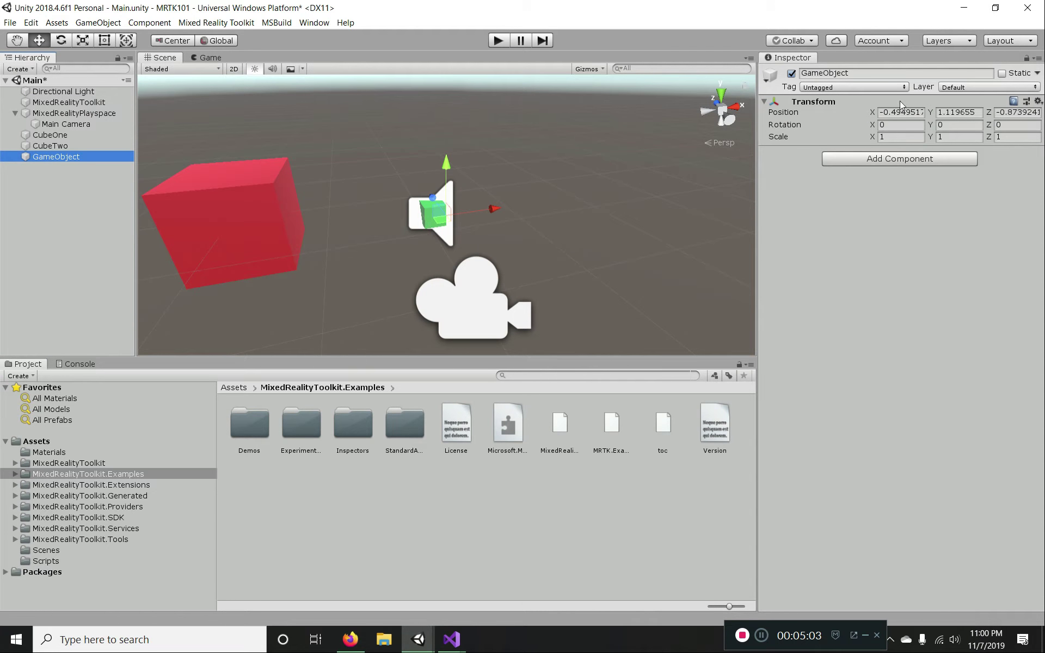
pyautogui.click(1038, 101)
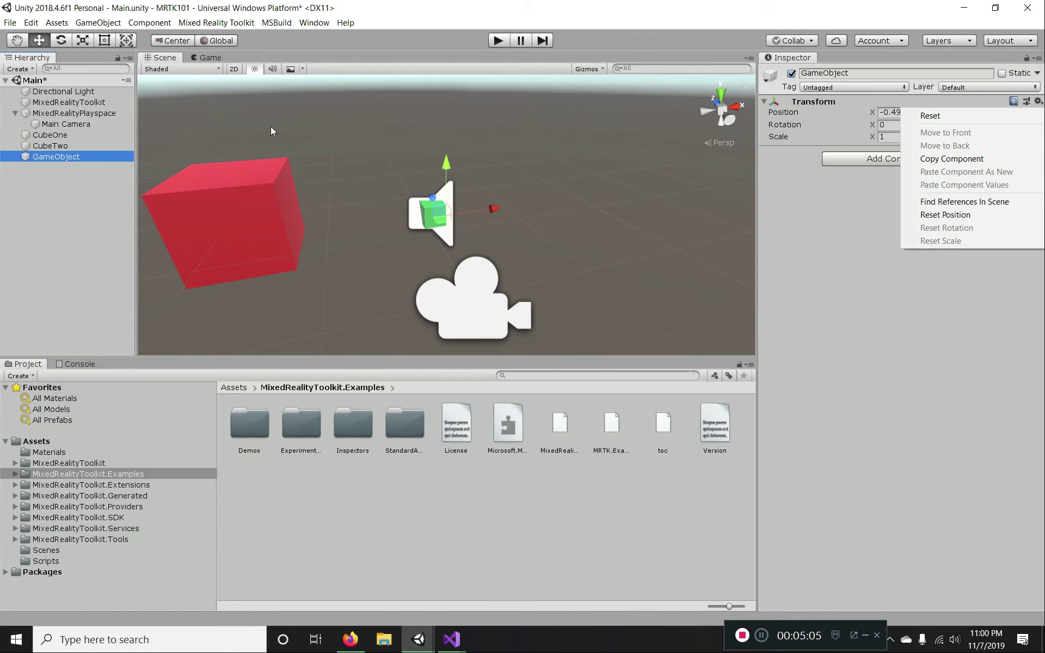
pyautogui.rightClick(101, 158)
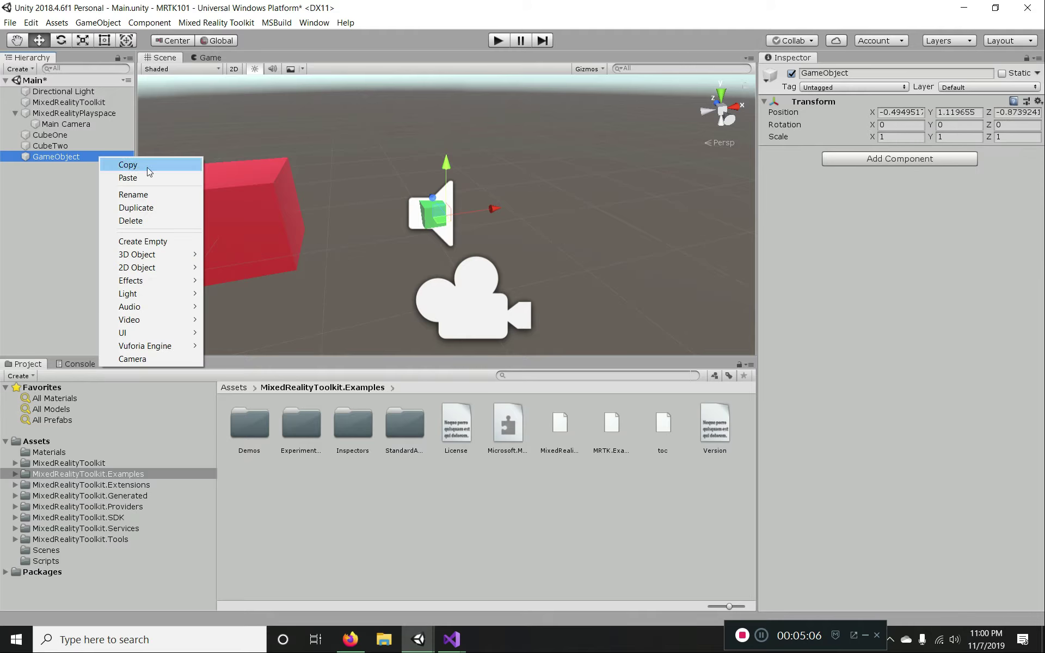
pyautogui.click(136, 221)
# - Create a new 3D cube at the root of the Main scene and name it FootBall
pyautogui.rightClick(54, 192)
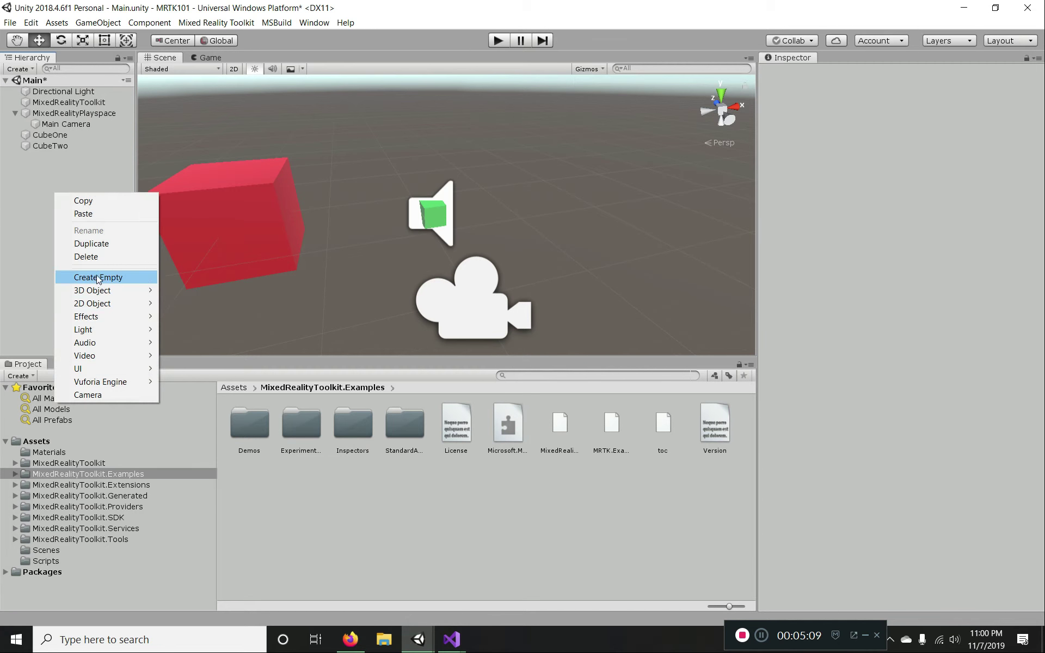
pyautogui.moveTo(98, 291)
pyautogui.click(210, 292)
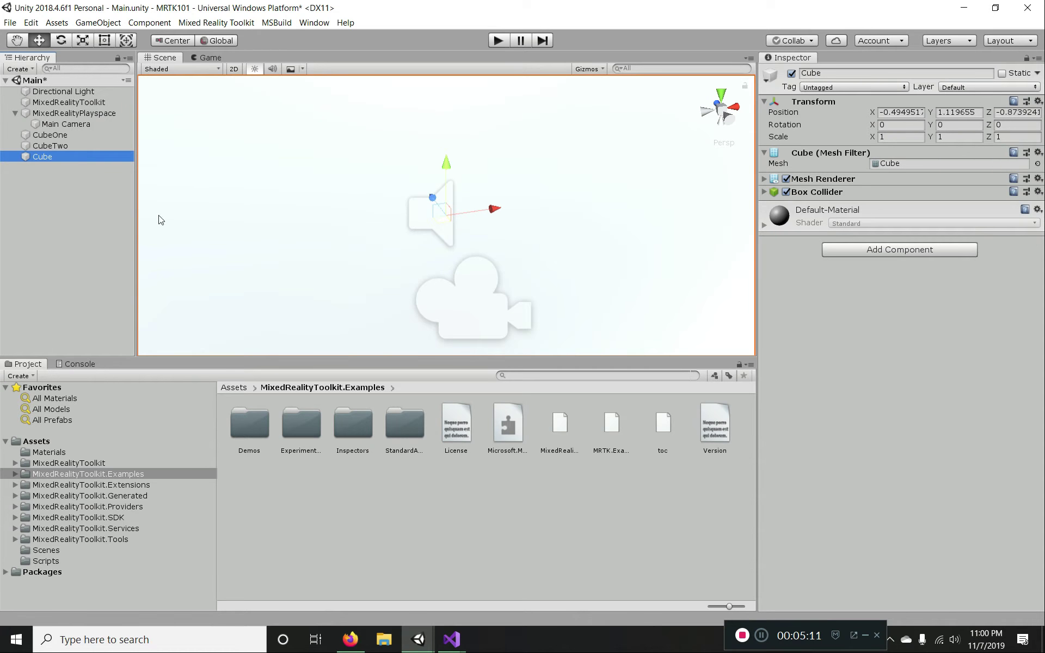
pyautogui.click(834, 74)
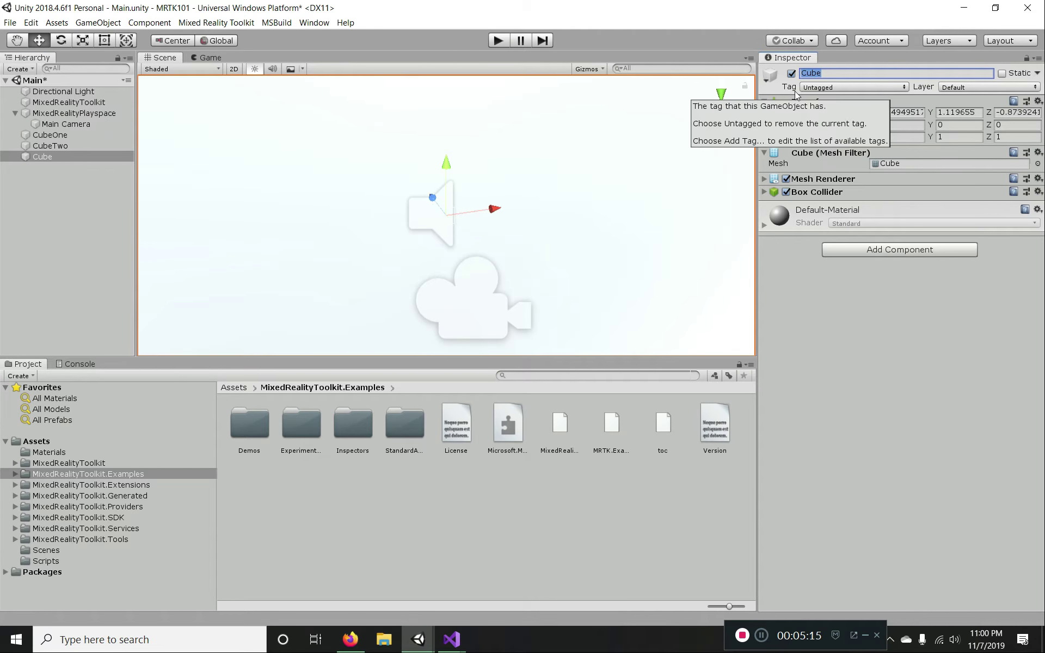
pyautogui.write('Food')
pyautogui.press('BackSpace')
pyautogui.write('tBall')
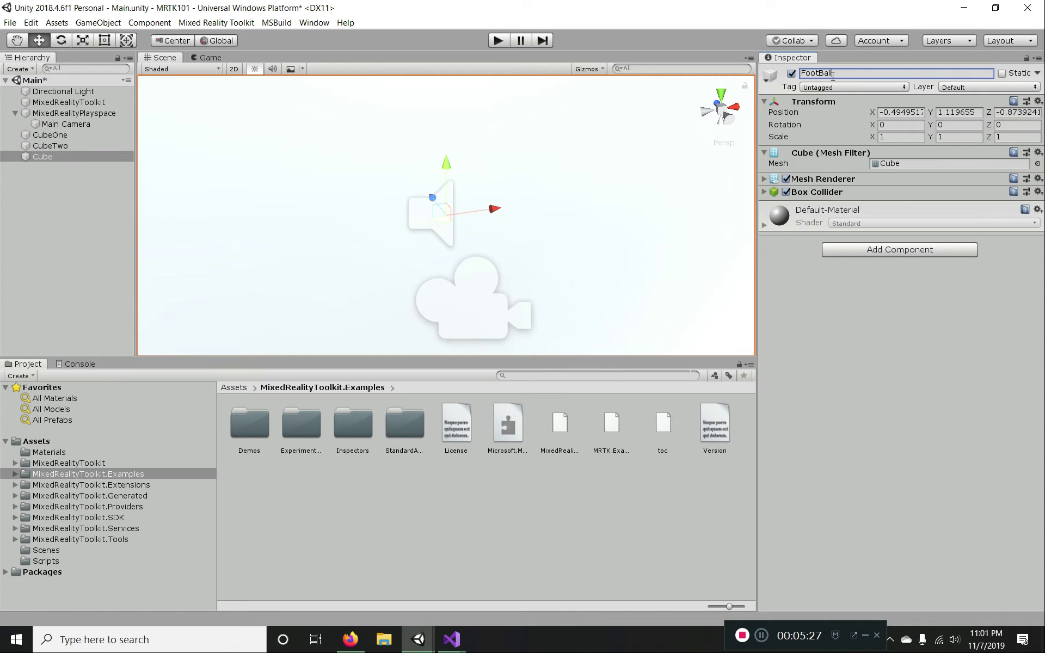
pyautogui.press('Return')
# - Reset the FootBall cube's transform to its default position, rotation and scale
pyautogui.click(544, 159)
pyautogui.scroll(-5, 543, 157)
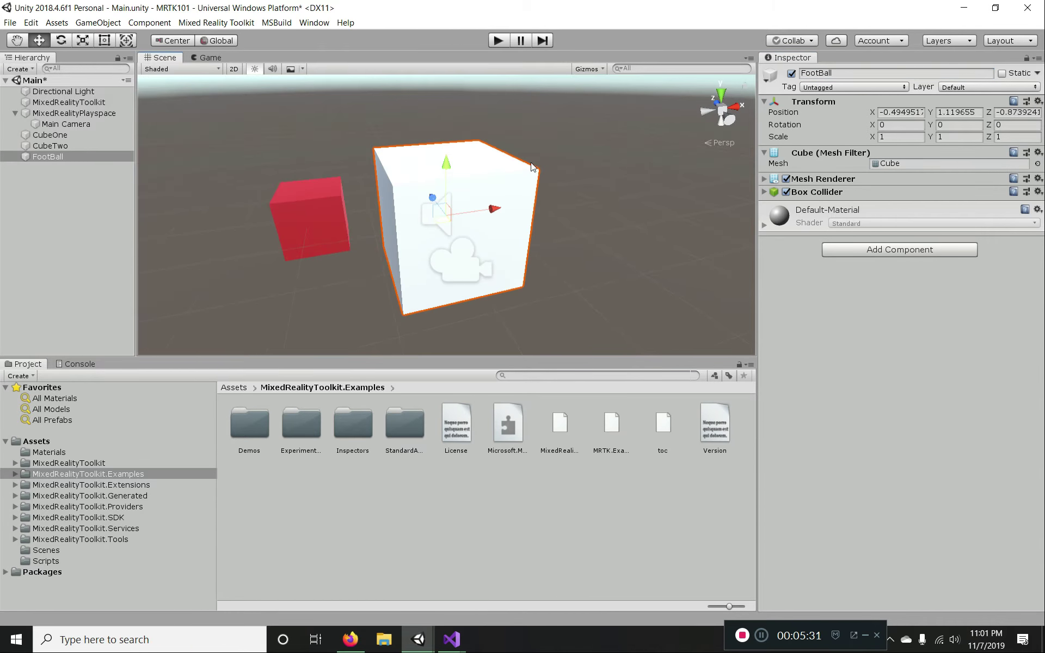
pyautogui.click(1039, 102)
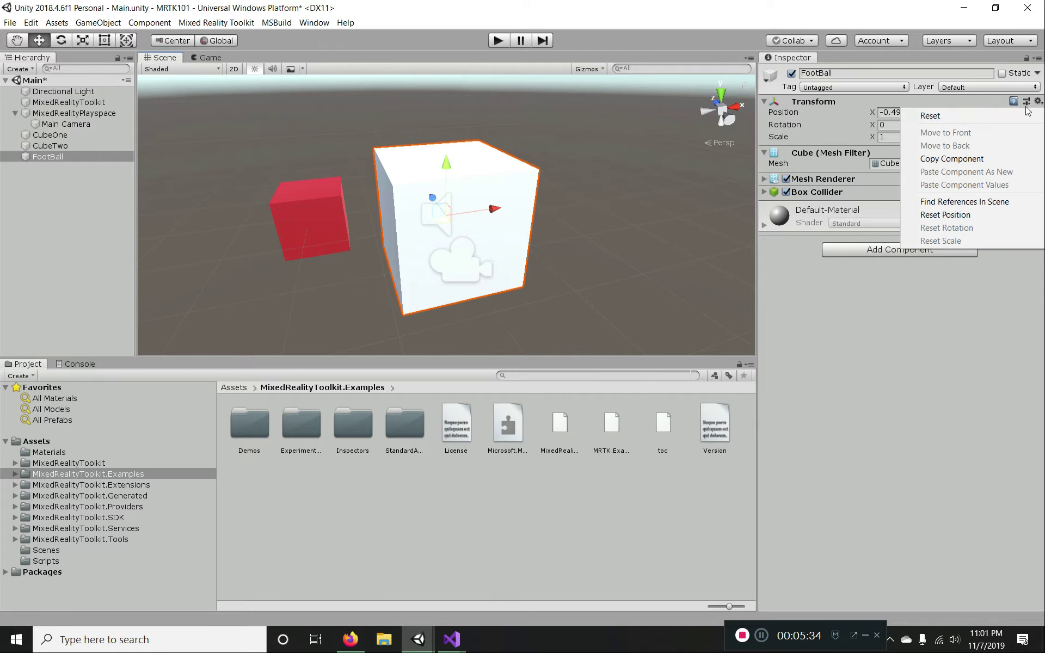
pyautogui.click(956, 116)
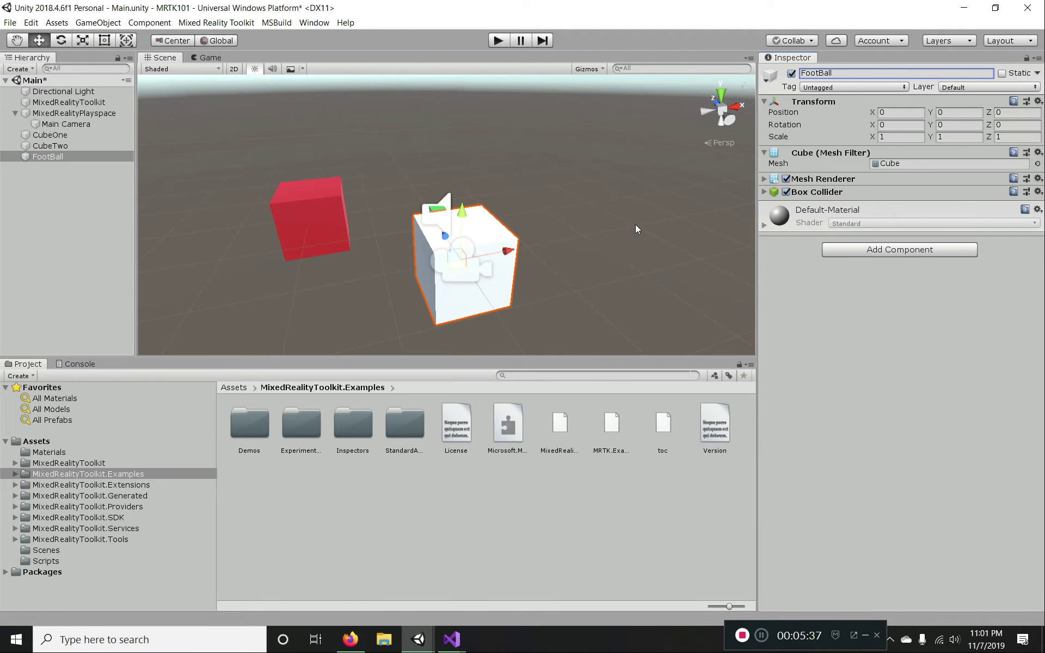
# - Set the FootBall cube's scale to 0.5 on the X, Y and Z axes and keep the cube selected
pyautogui.press('f')
pyautogui.click(899, 137)
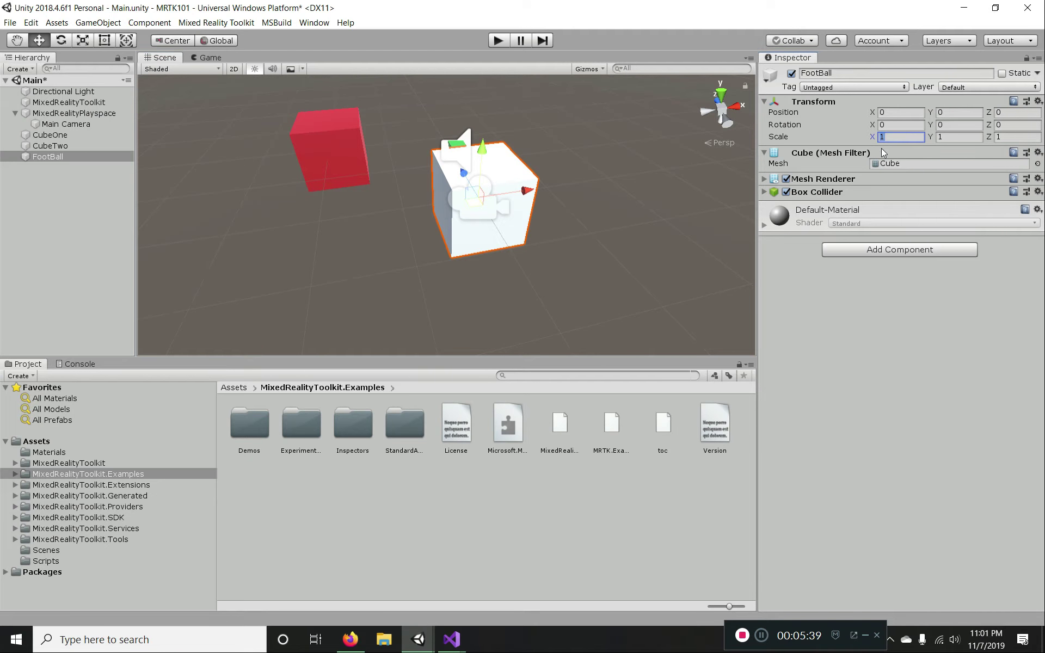
pyautogui.write('0.5')
pyautogui.press('Tab')
pyautogui.write('0.50.5')
pyautogui.press('BackSpace')
pyautogui.press('BackSpace')
pyautogui.press('BackSpace')
pyautogui.press('Tab')
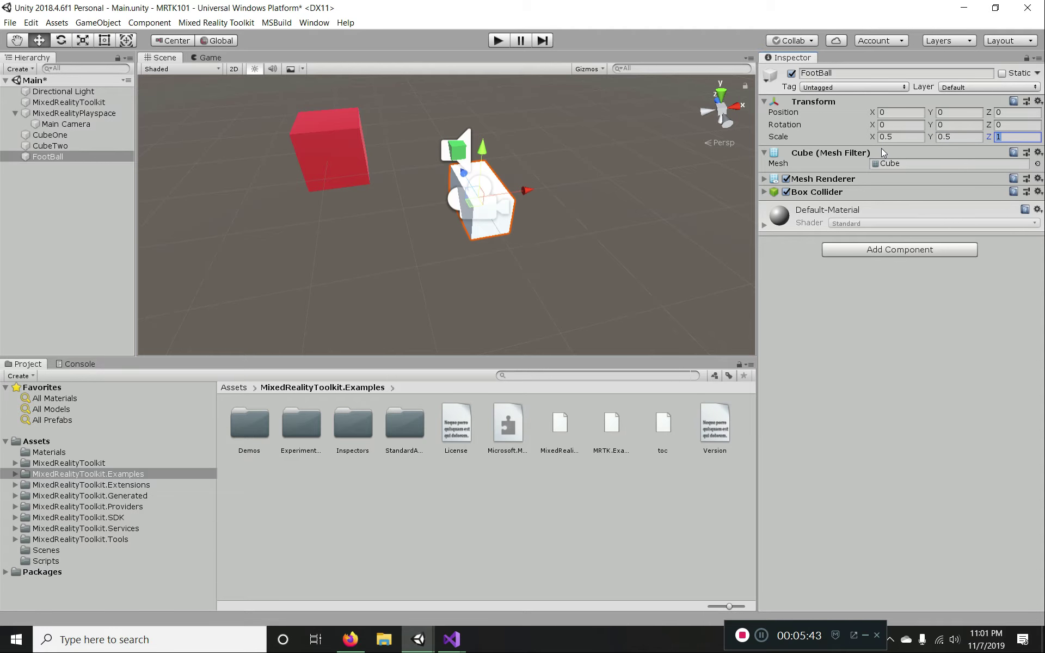
pyautogui.write('0.5')
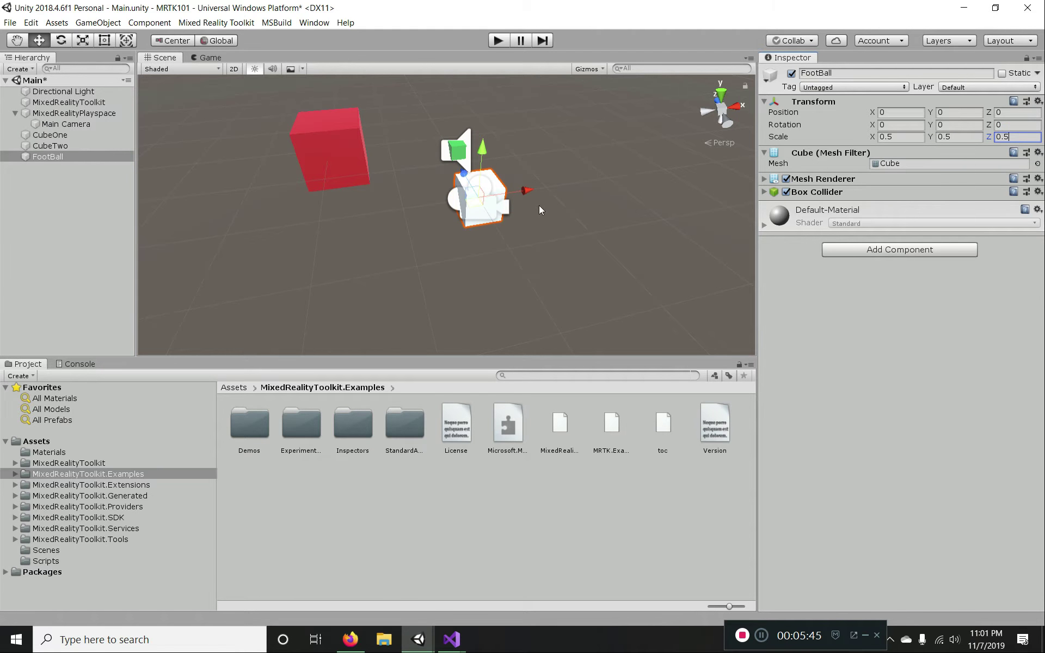
pyautogui.click(458, 201)
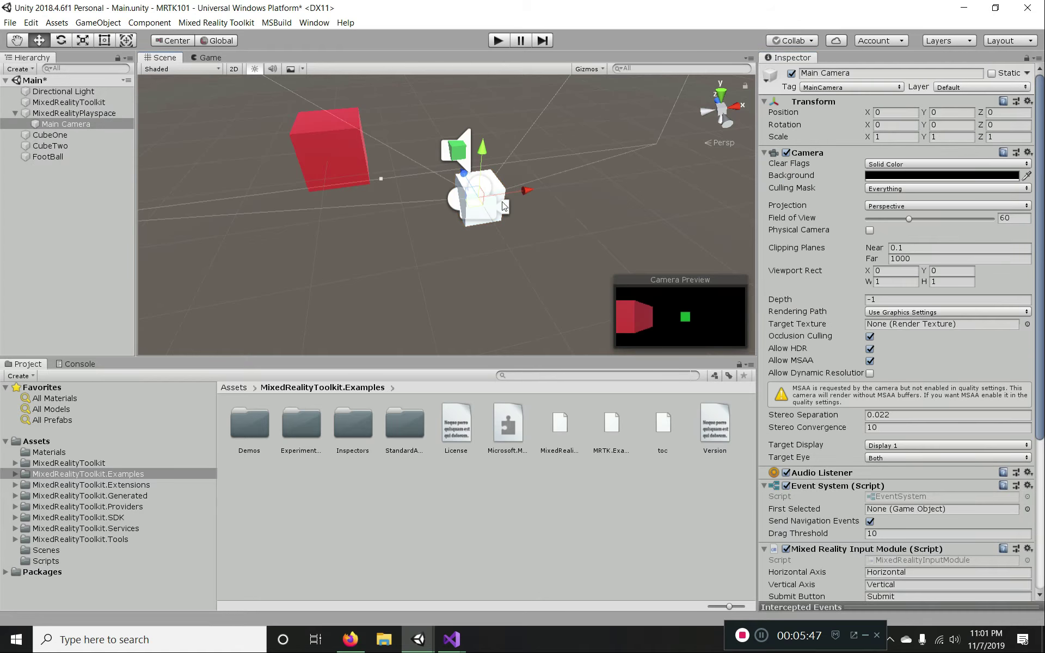
pyautogui.click(469, 223)
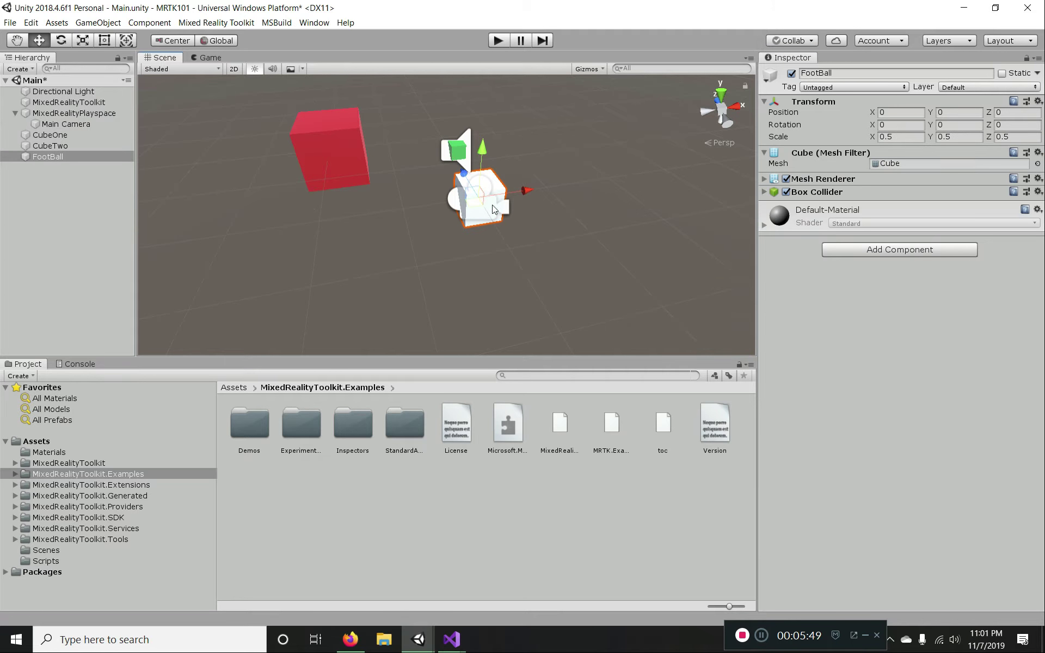
# - Move the FootBall cube forward along the Z axis to 1.7 and check its placement in the Game view
pyautogui.moveTo(464, 174); pyautogui.dragTo(440, 105)
pyautogui.click(210, 57)
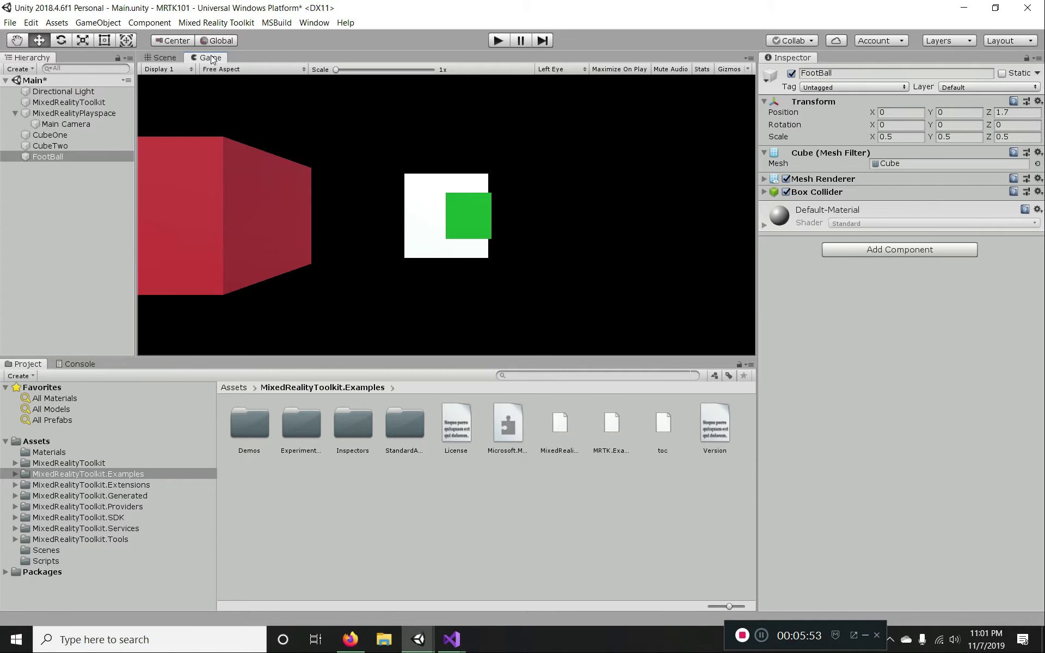
pyautogui.click(164, 57)
# - Move CubeTwo along X to about 2.4 and CubeOne to about -3.75, one on each side of FootBall
pyautogui.click(455, 153)
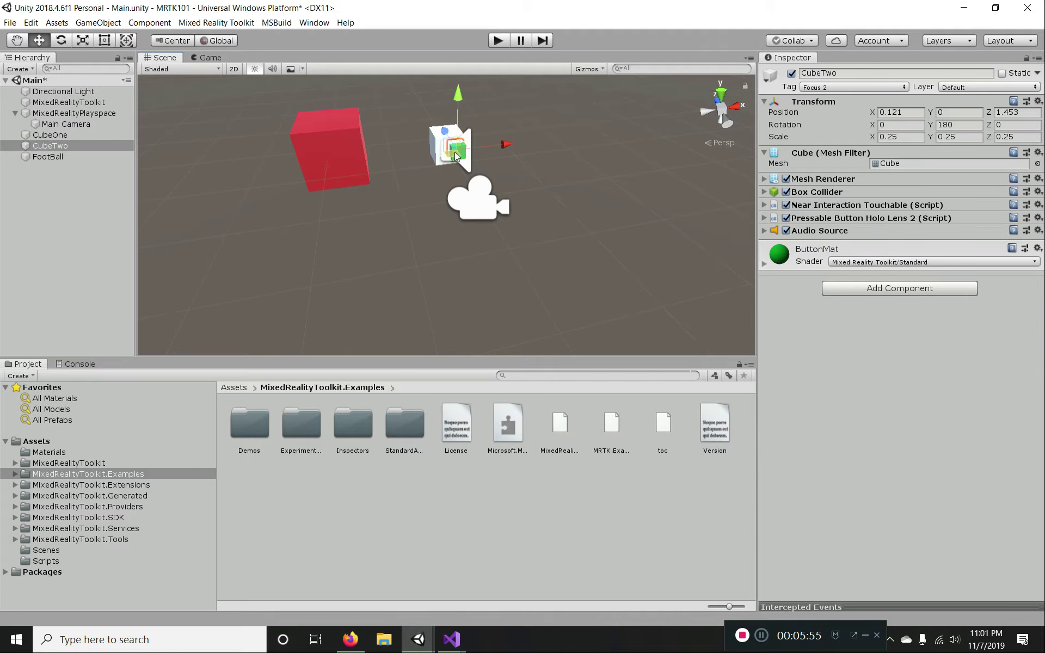
pyautogui.moveTo(505, 142); pyautogui.dragTo(634, 129)
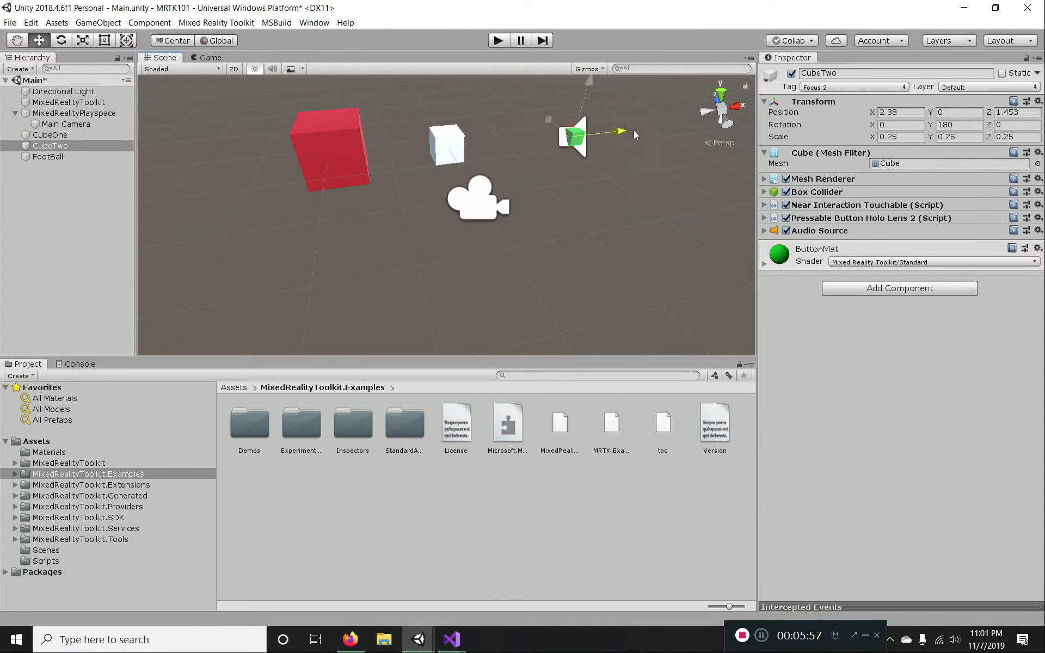
pyautogui.click(316, 161)
pyautogui.moveTo(390, 142); pyautogui.dragTo(314, 144)
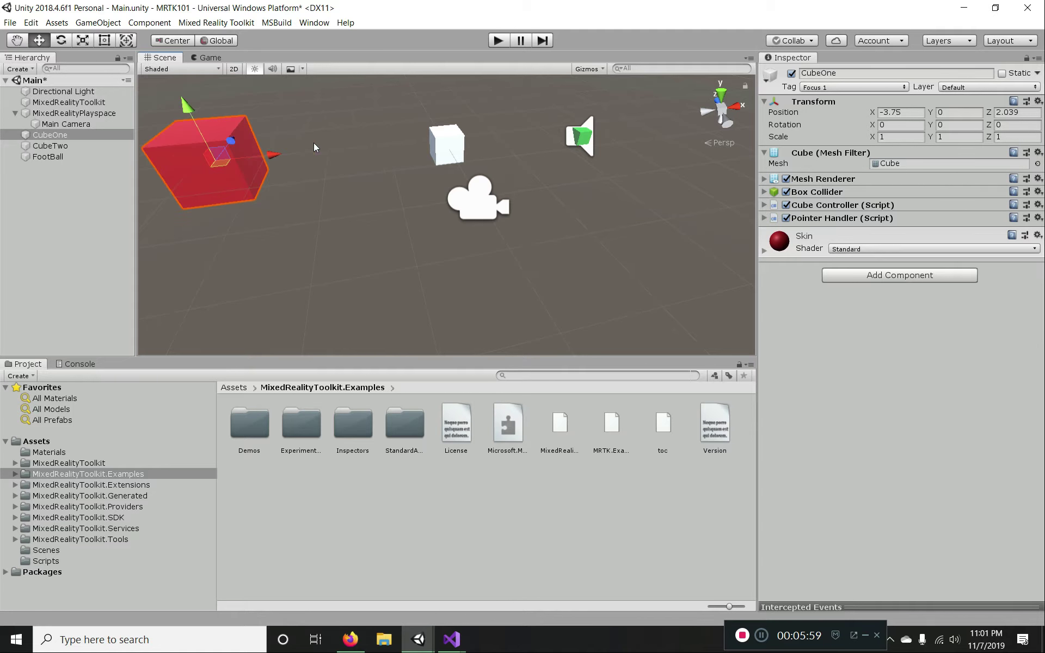
# - Apply the ButtonMat material from the Materials folder to the FootBall cube
pyautogui.click(444, 146)
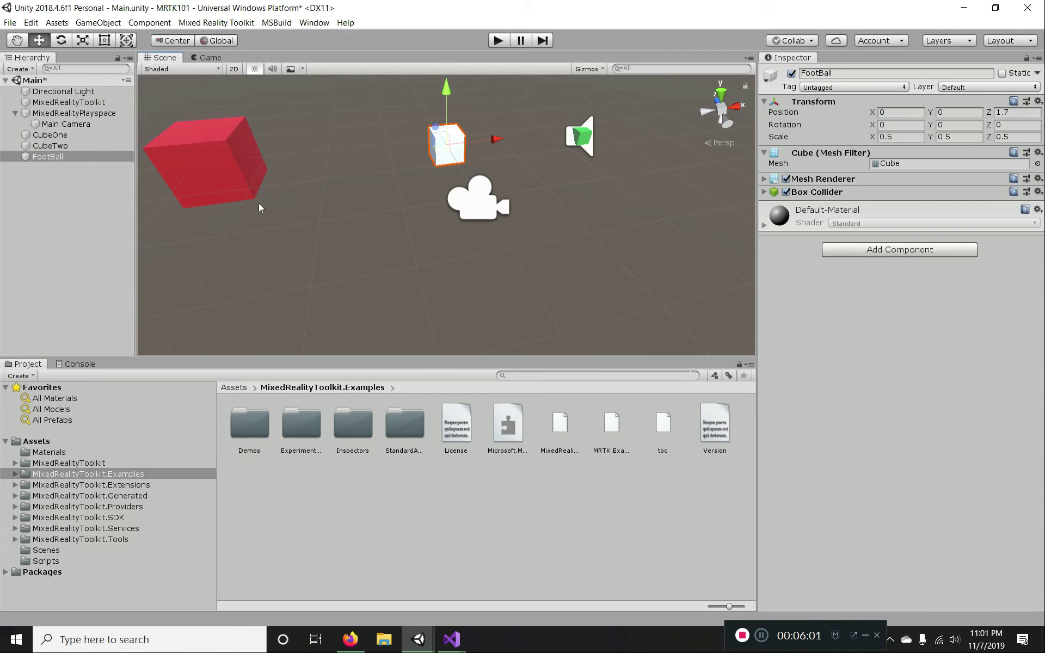
pyautogui.click(48, 452)
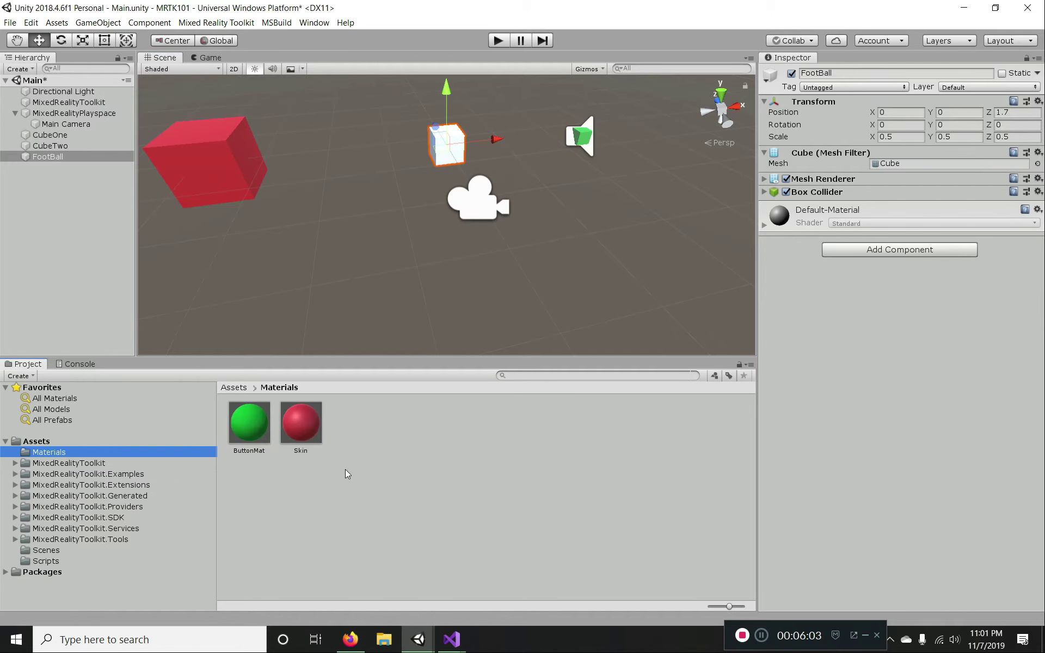
pyautogui.moveTo(299, 427); pyautogui.dragTo(466, 162)
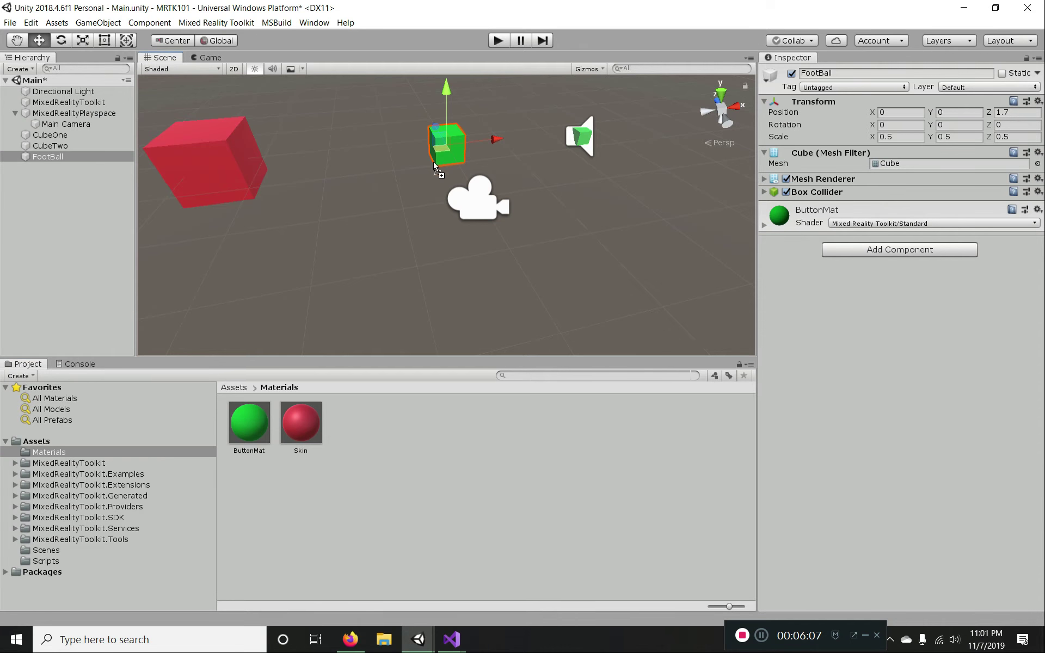
pyautogui.click(484, 286)
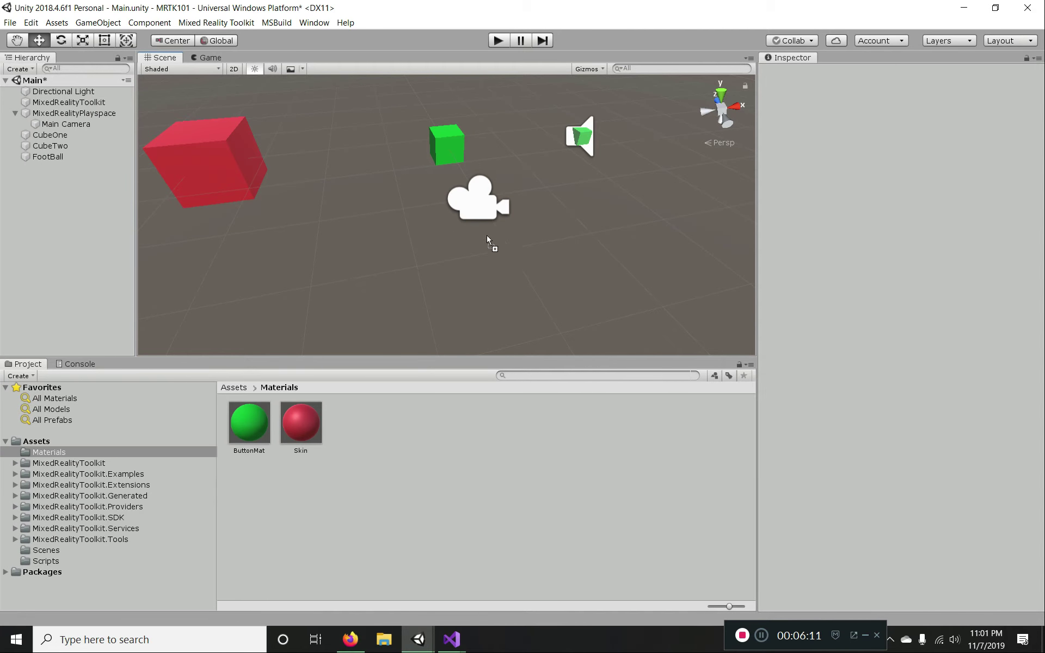
pyautogui.click(479, 208)
pyautogui.click(481, 285)
# - Add a Near Interaction Grabbable component to FootBall and expand its settings
pyautogui.click(447, 151)
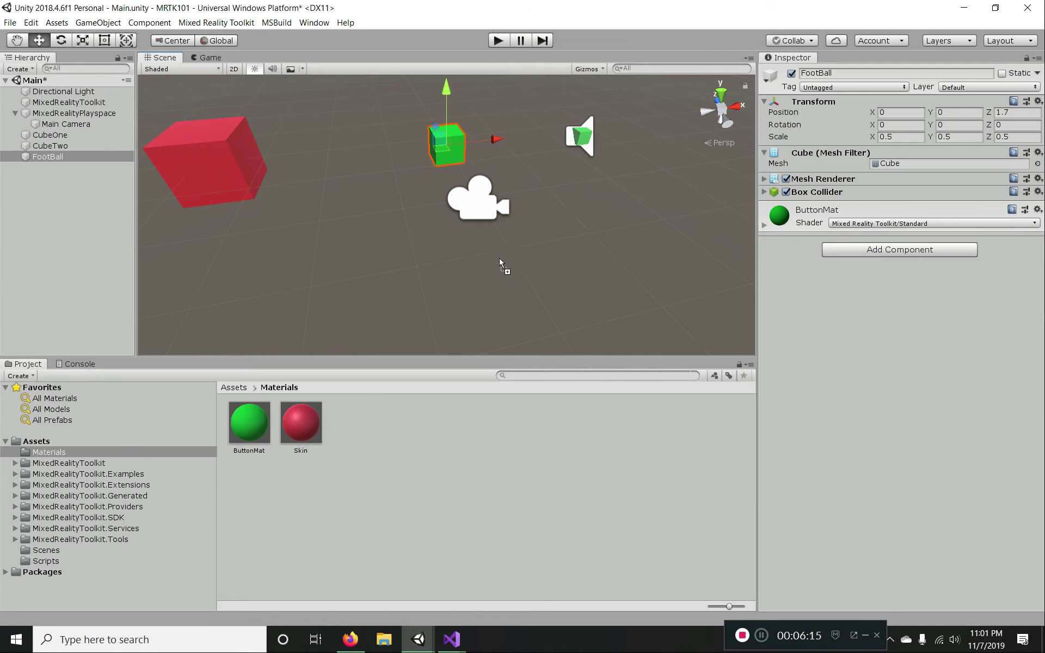
pyautogui.click(896, 251)
pyautogui.write('NearInte')
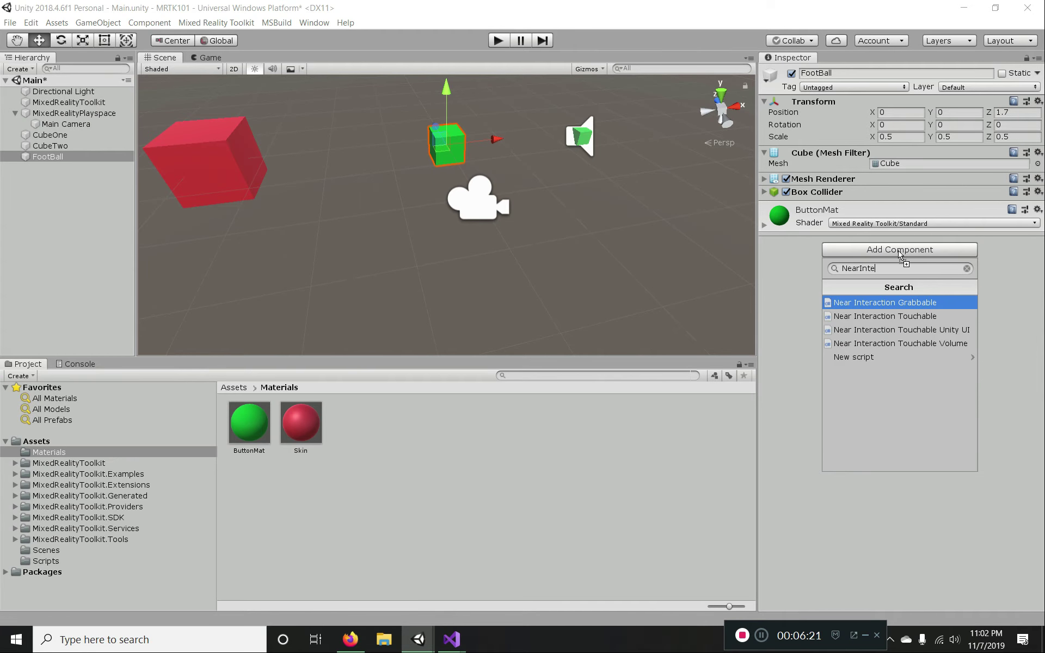
pyautogui.click(901, 303)
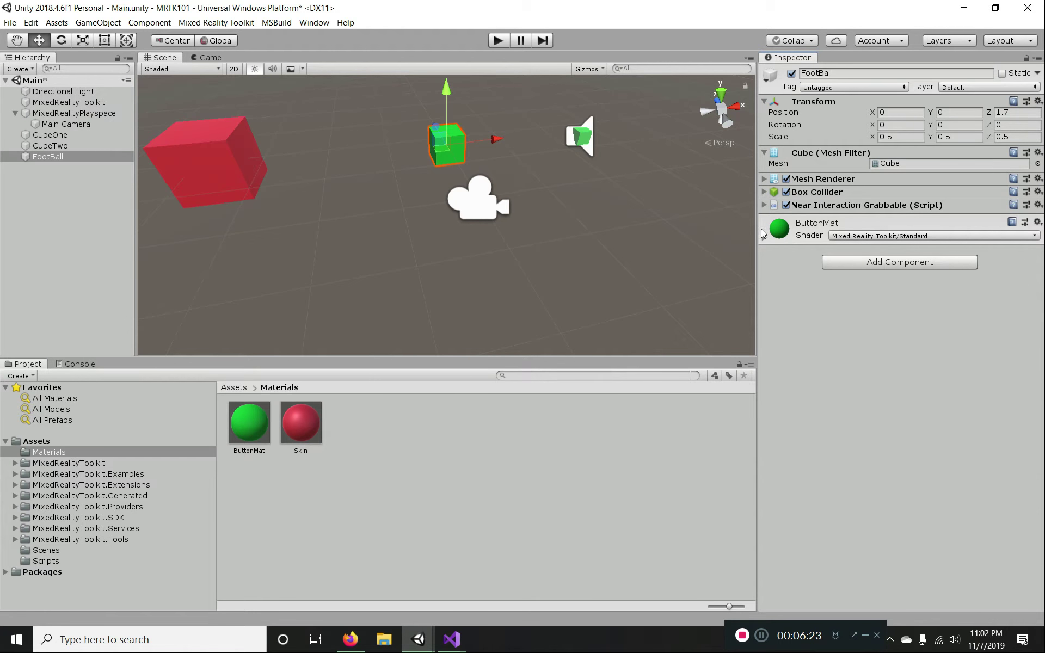
pyautogui.click(764, 205)
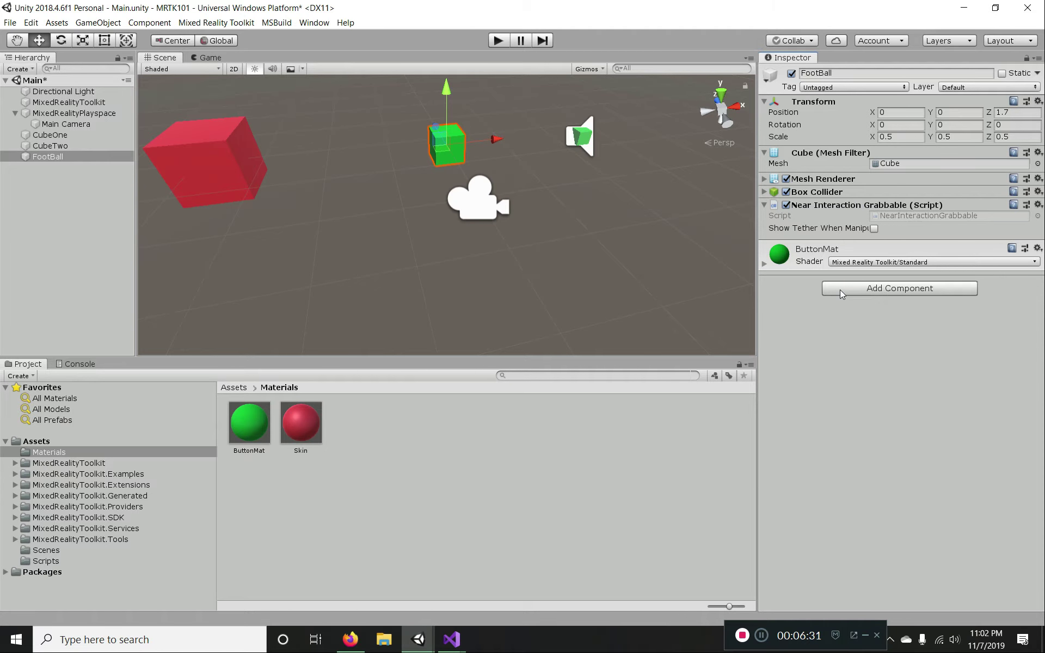
# - Add a Manipulation Handler component to FootBall and assign the FootBall object as its Host Transform
pyautogui.click(890, 292)
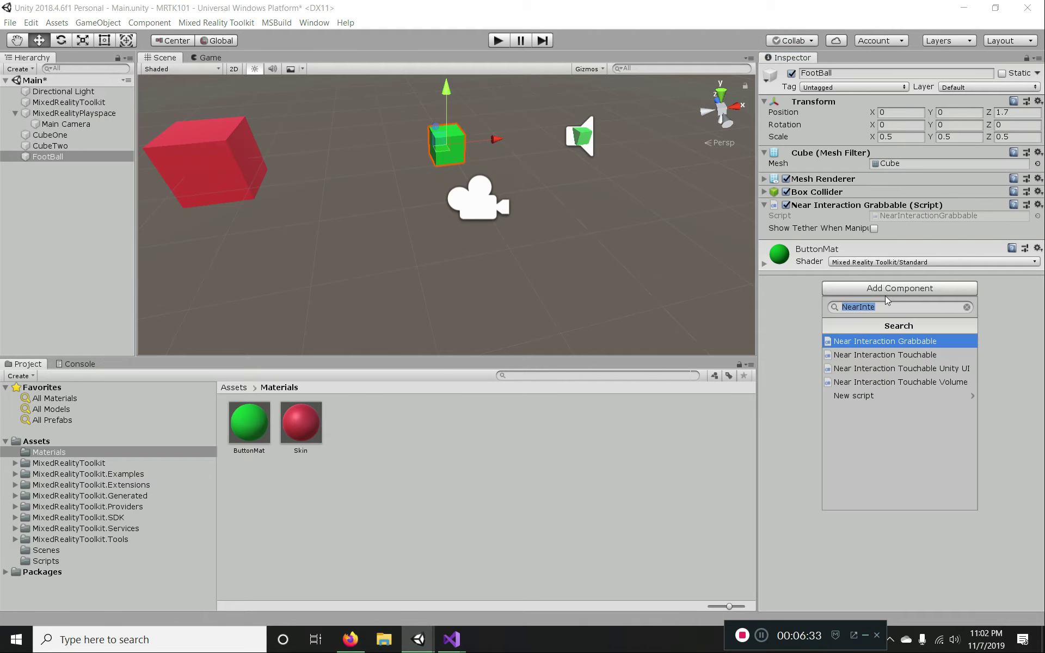
pyautogui.write('Manipu')
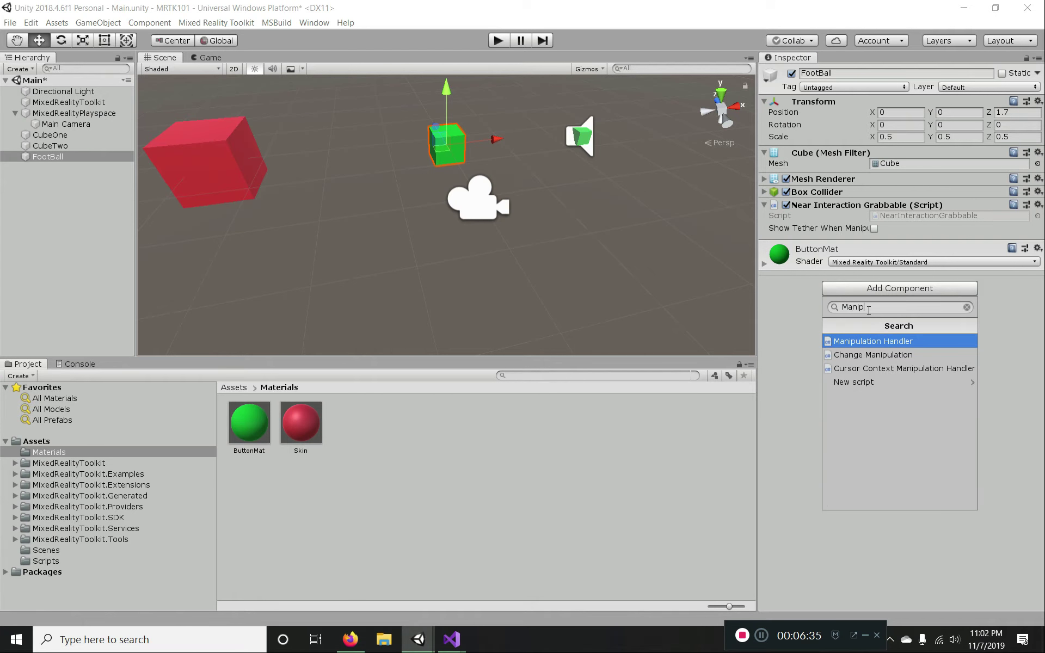
pyautogui.click(872, 342)
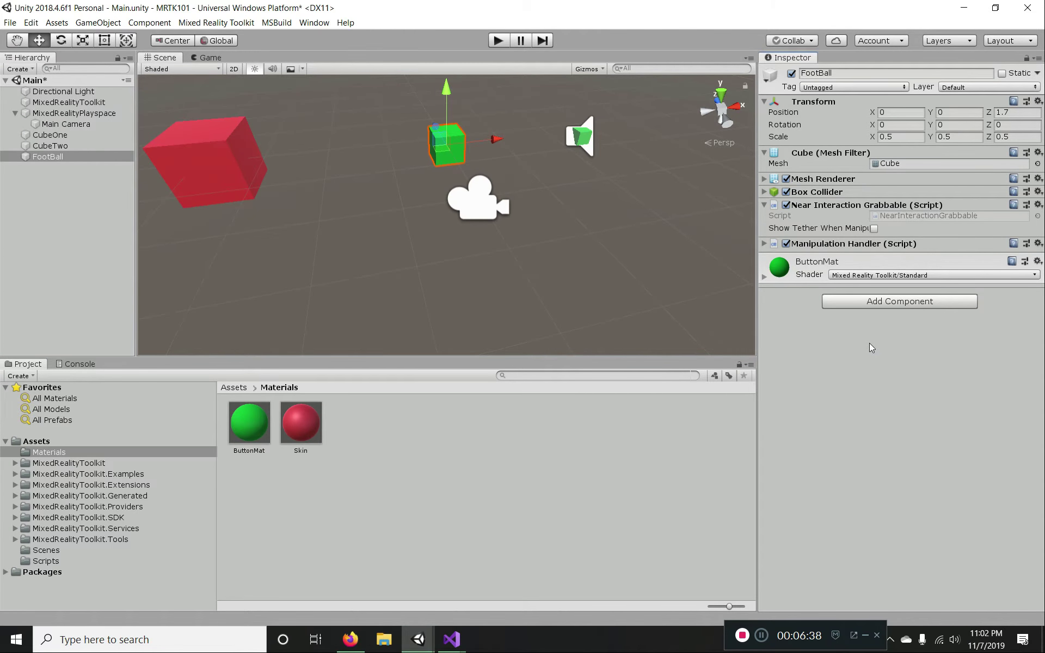
pyautogui.click(764, 244)
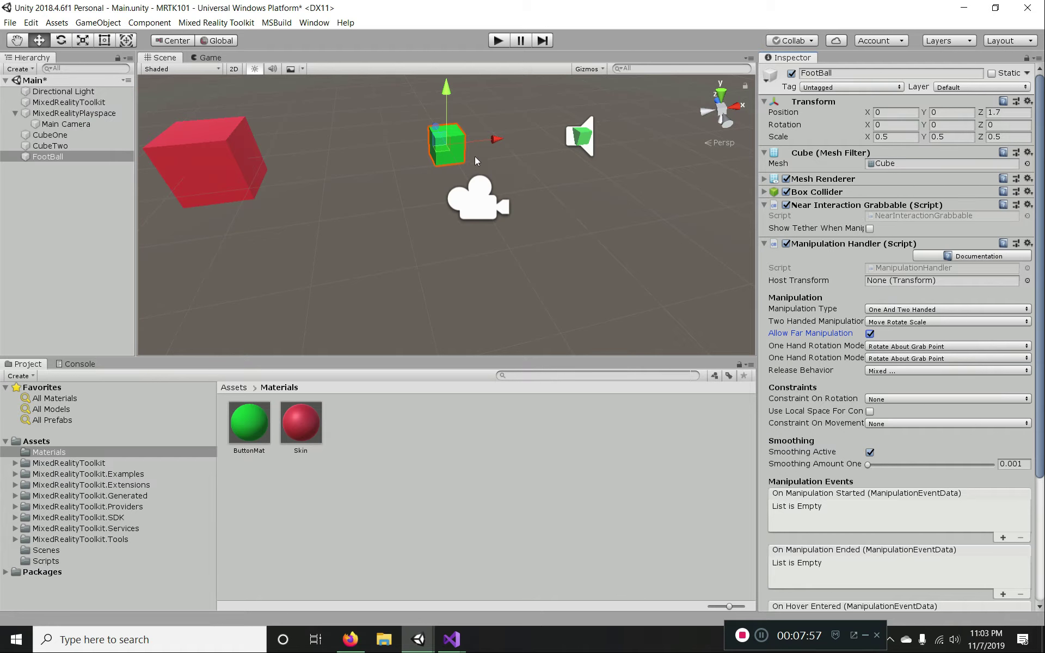
pyautogui.click(47, 157)
pyautogui.moveTo(47, 159); pyautogui.dragTo(888, 287)
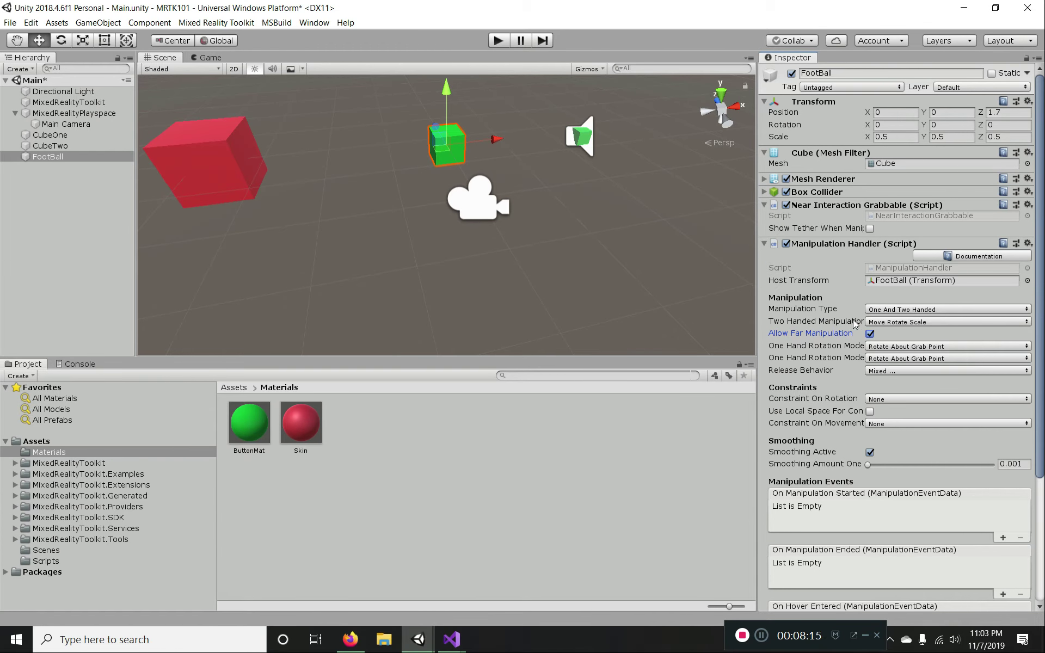
# - Review the Manipulation Handler's two-handed manipulation types, rotation constraint options, smoothing and manipulation events, keeping all settings as they are
pyautogui.click(926, 321)
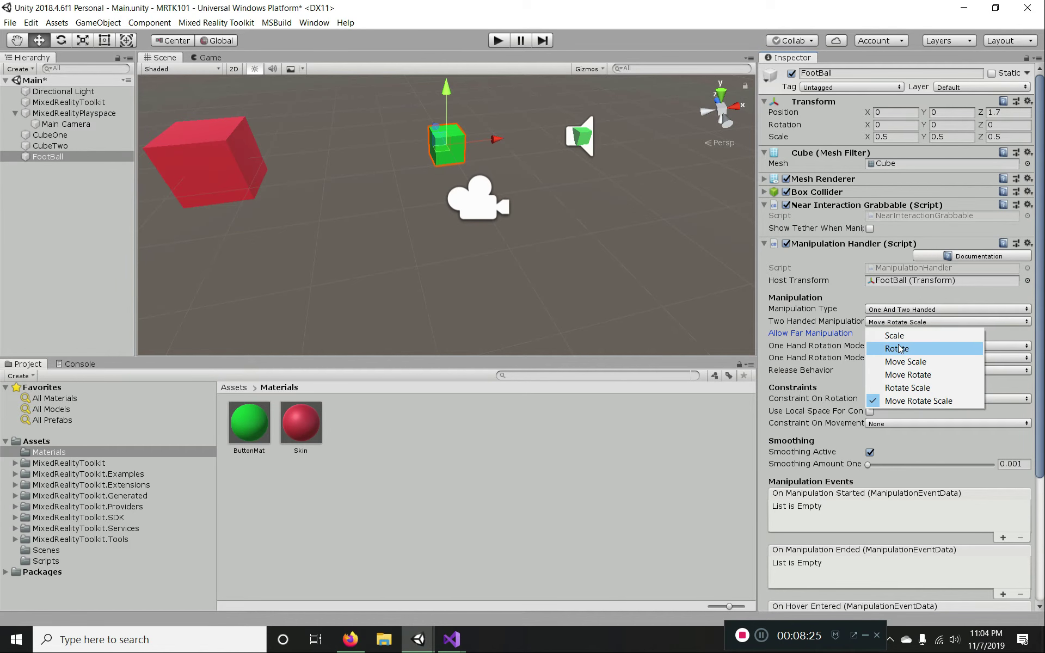
pyautogui.click(845, 314)
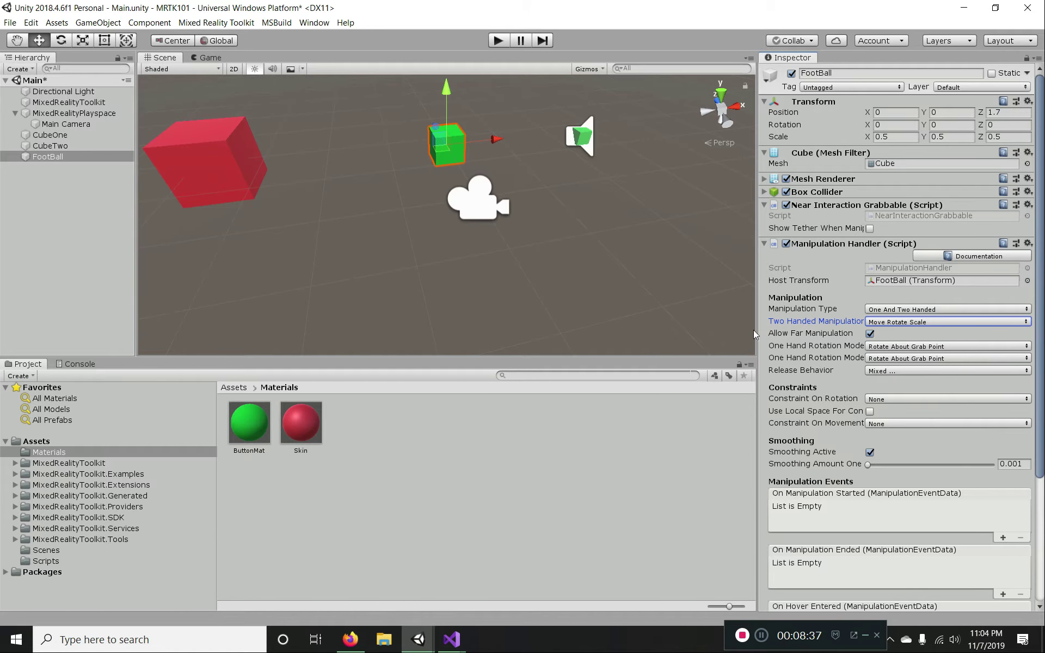
pyautogui.moveTo(757, 333); pyautogui.dragTo(691, 331)
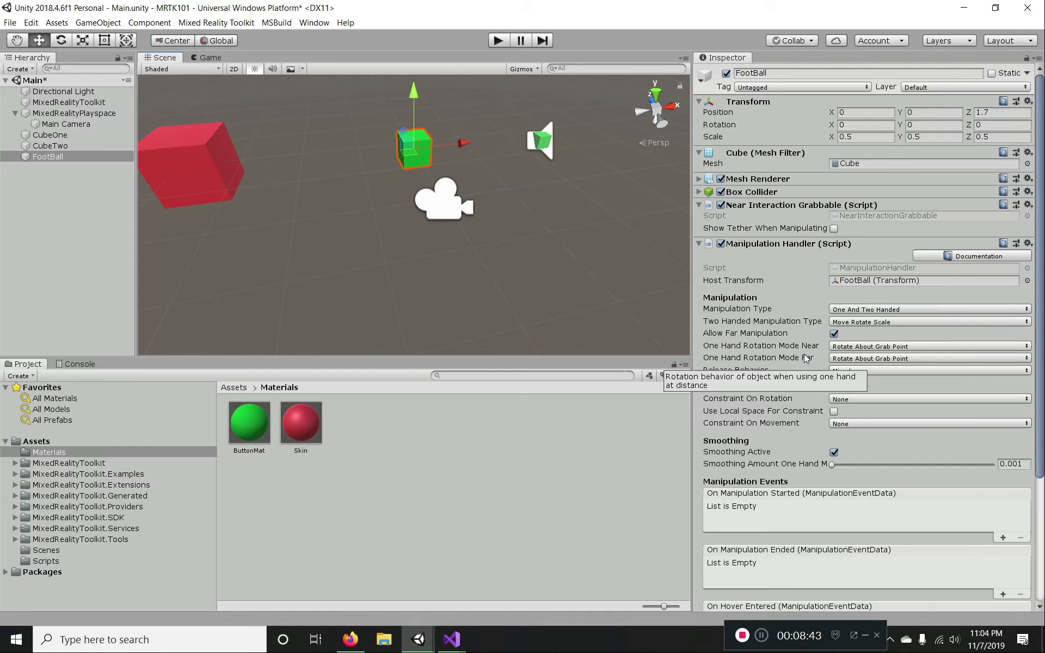
pyautogui.scroll(-2, 749, 409)
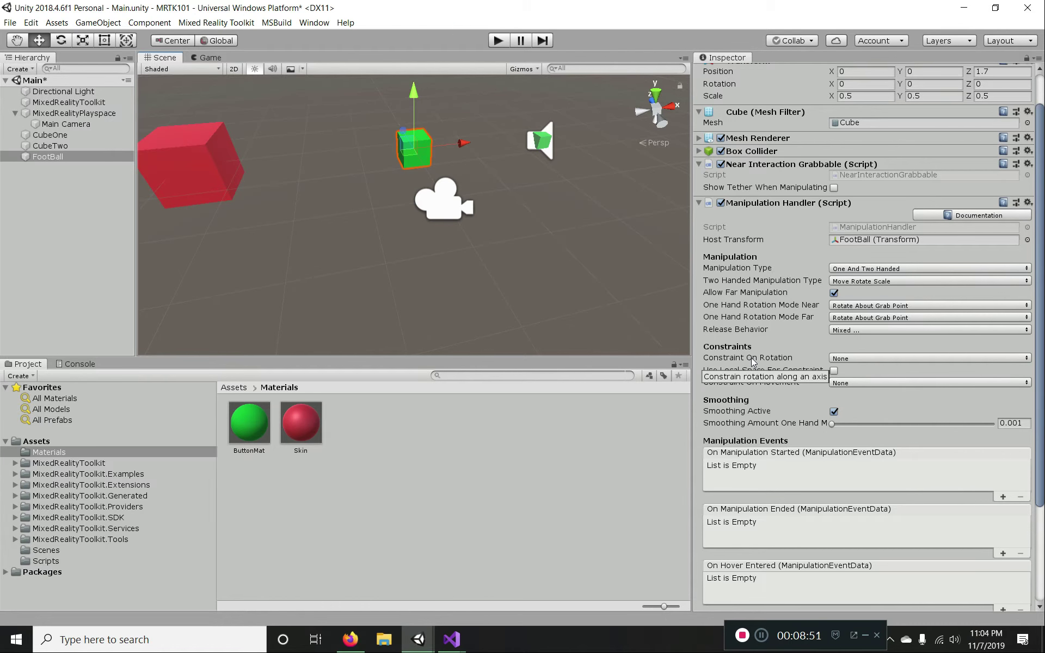
pyautogui.click(841, 358)
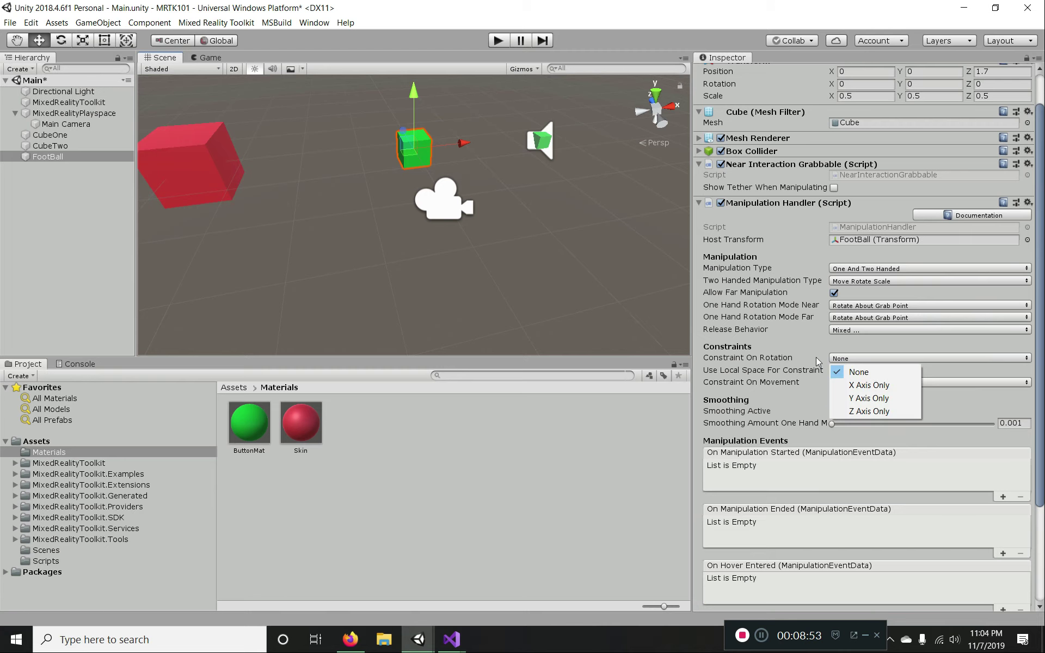
pyautogui.click(767, 358)
pyautogui.scroll(-2, 735, 364)
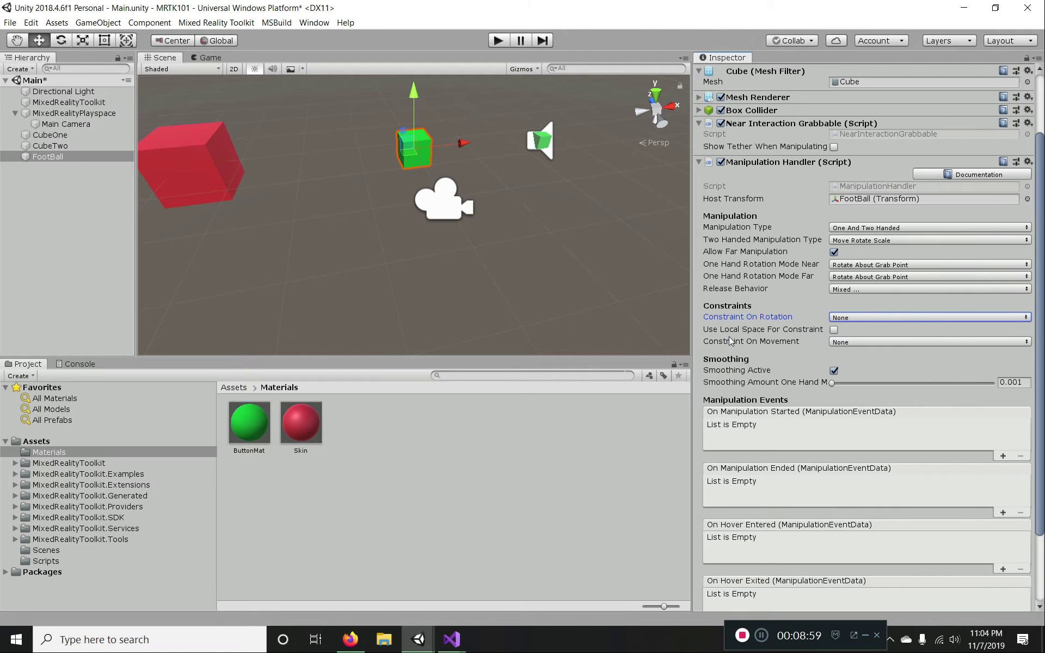
pyautogui.scroll(-5, 738, 369)
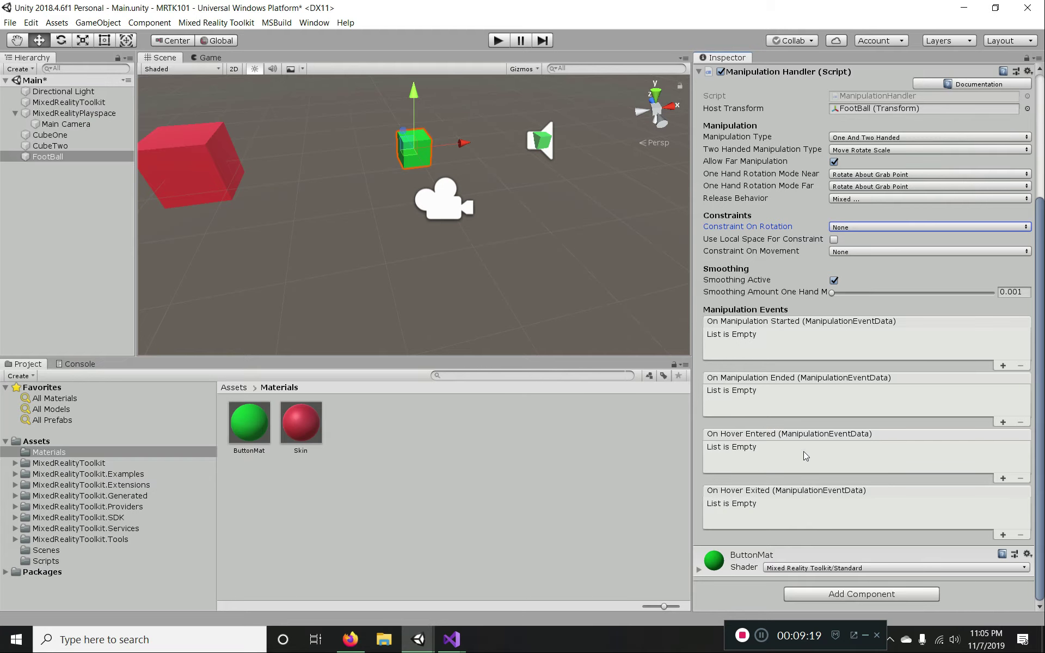
pyautogui.scroll(3, 803, 452)
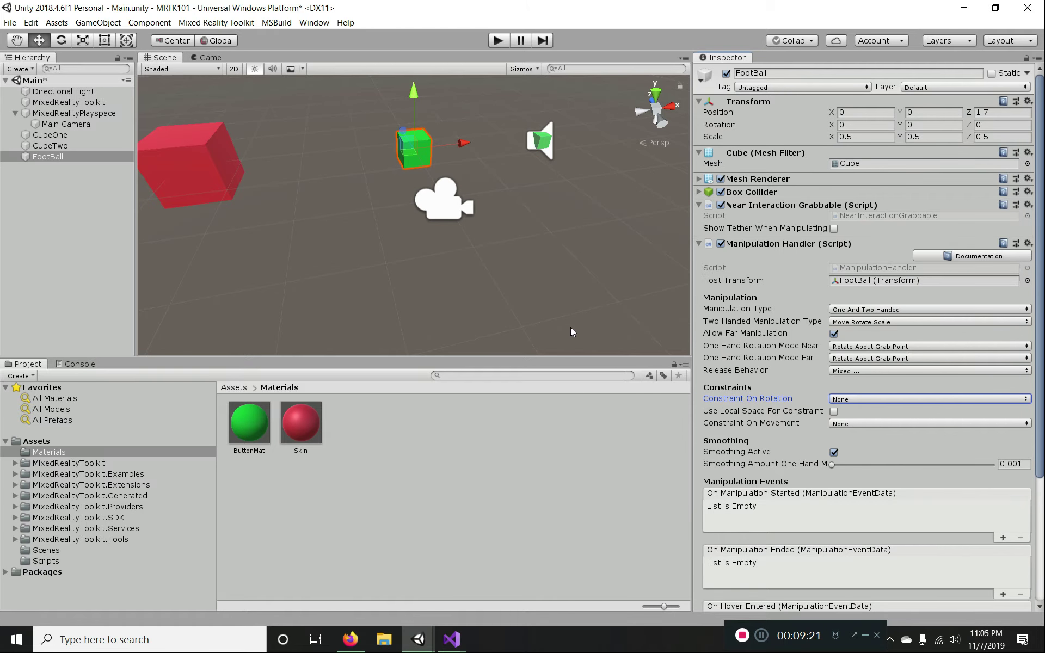
# - Check how FootBall is framed in the Game view, and select the Main Camera in the scene
pyautogui.click(559, 298)
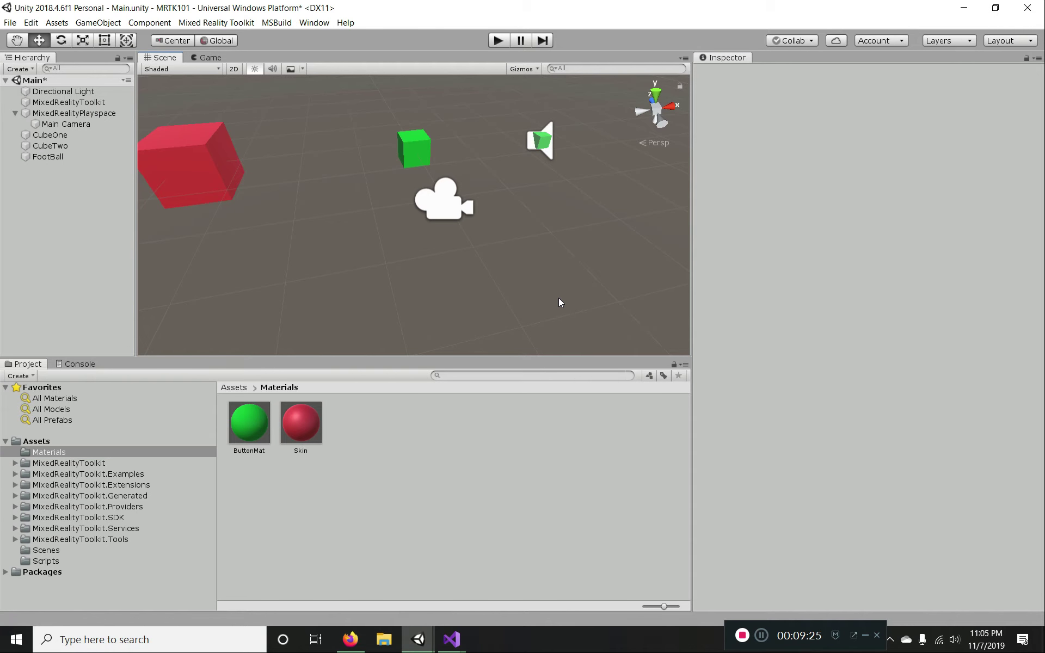
pyautogui.click(231, 58)
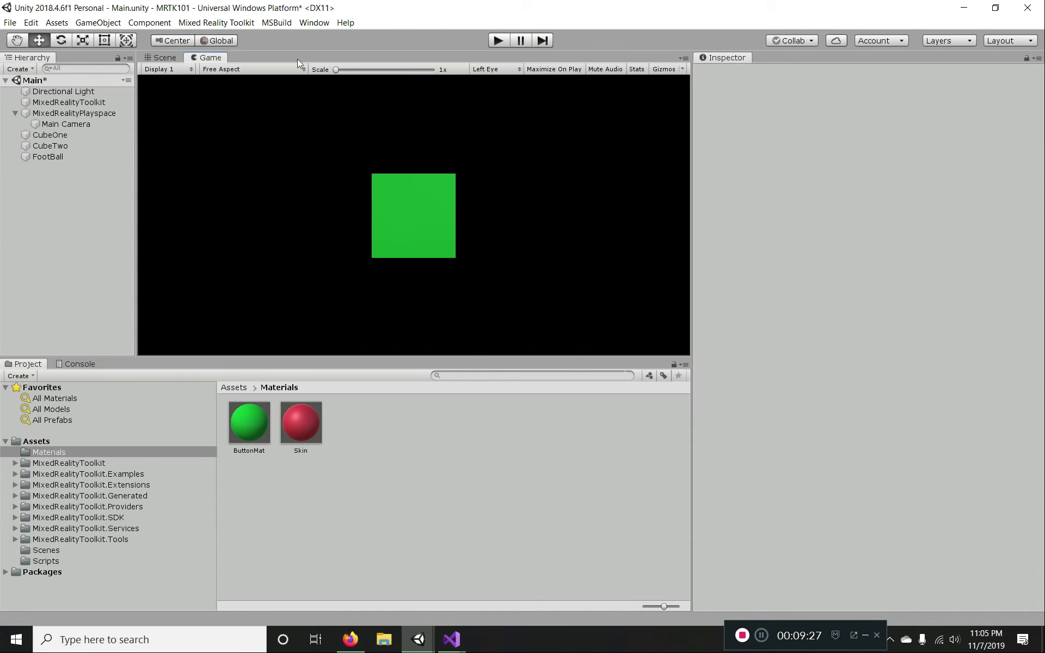
pyautogui.click(161, 57)
pyautogui.click(436, 196)
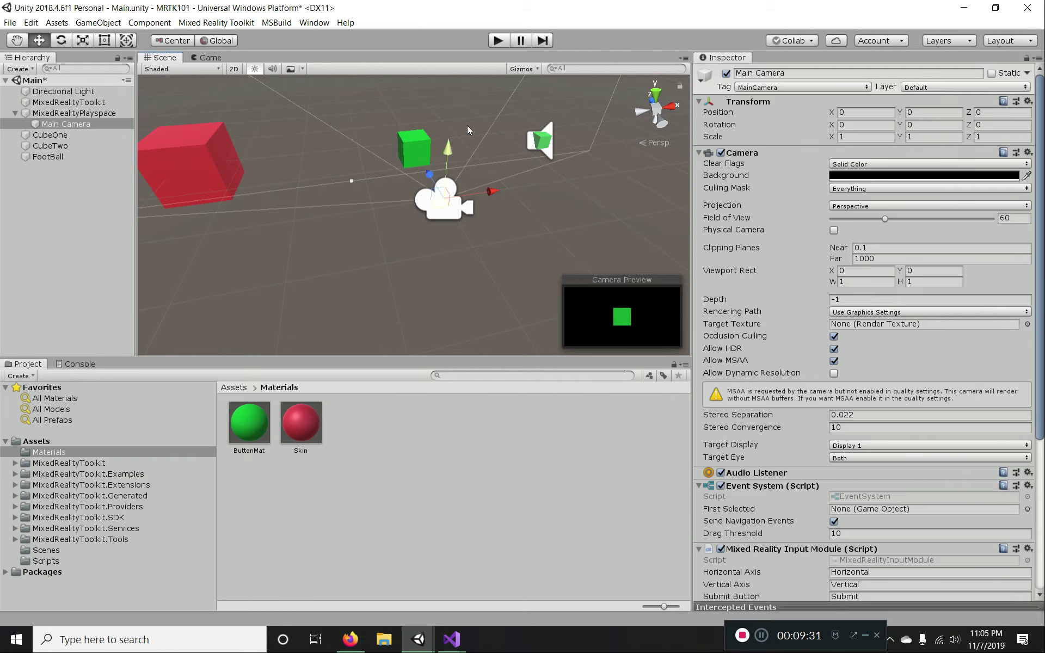
# - Play the scene, move FootBall with the simulated right hand, inspect its transform, and stop playing
pyautogui.click(499, 41)
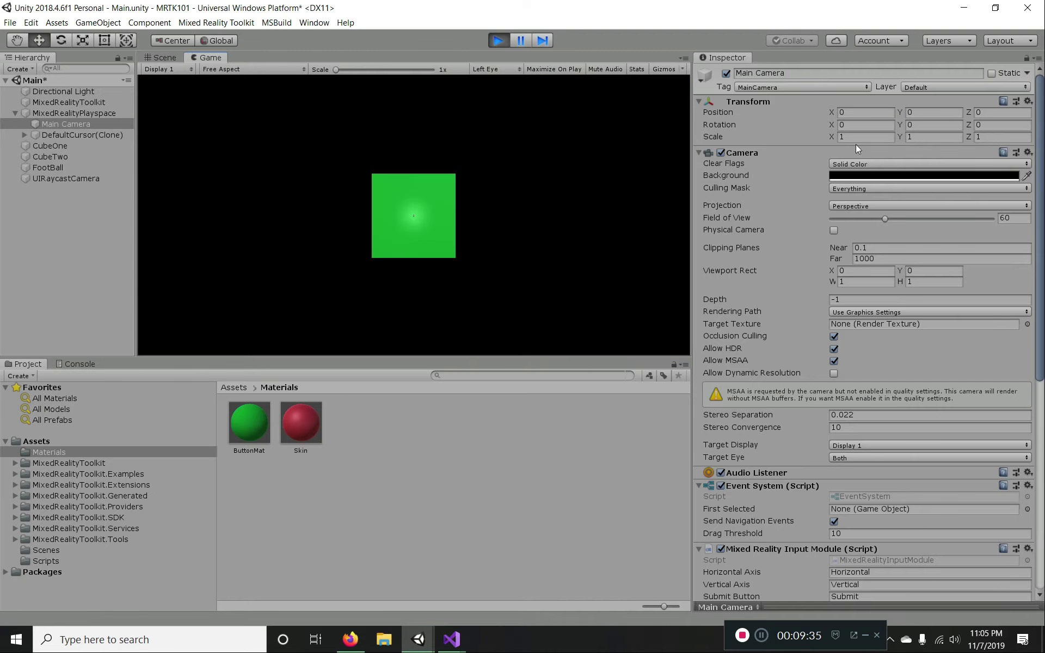
pyautogui.press('space')
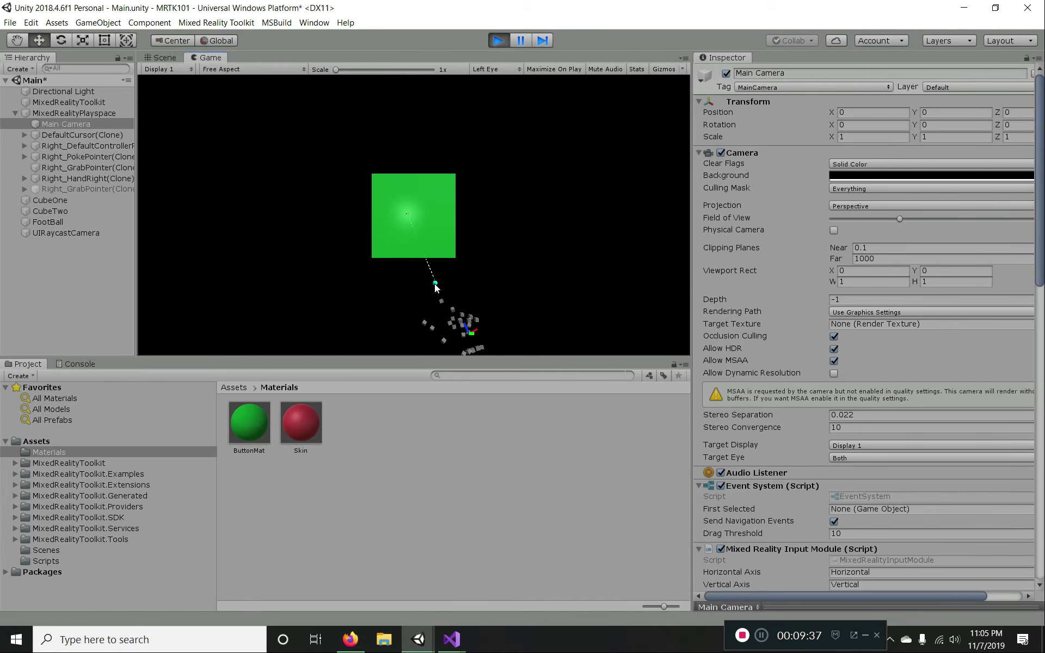
pyautogui.moveTo(435, 281)
pyautogui.mouseDown()
pyautogui.moveTo(536, 278)
pyautogui.moveTo(253, 275)
pyautogui.moveTo(631, 279)
pyautogui.moveTo(324, 276)
pyautogui.moveTo(419, 289)
pyautogui.mouseUp()
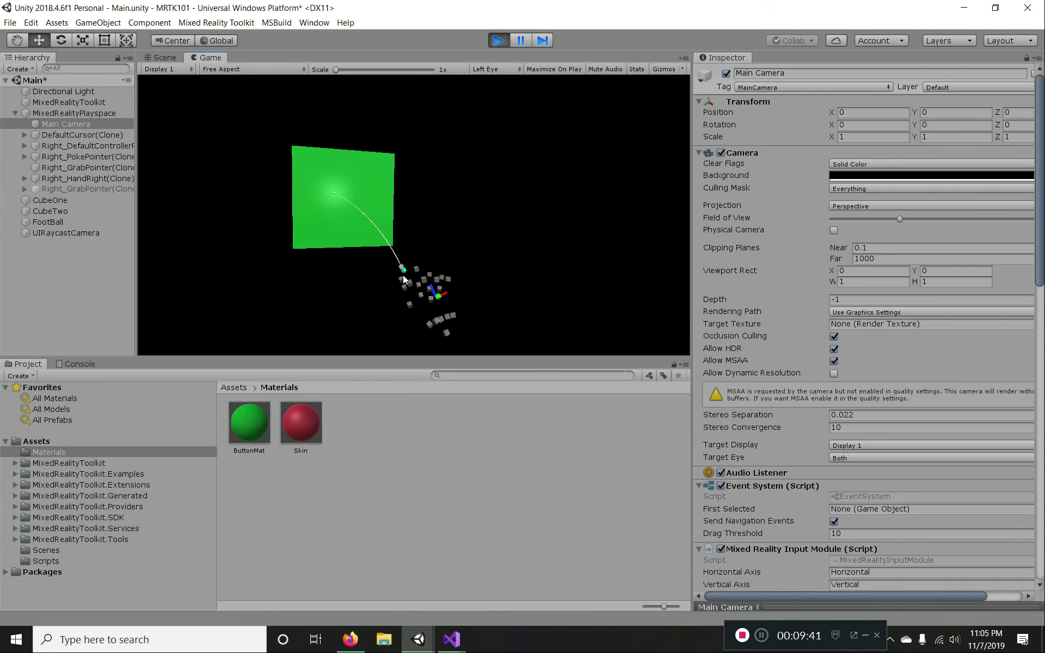
pyautogui.click(47, 168)
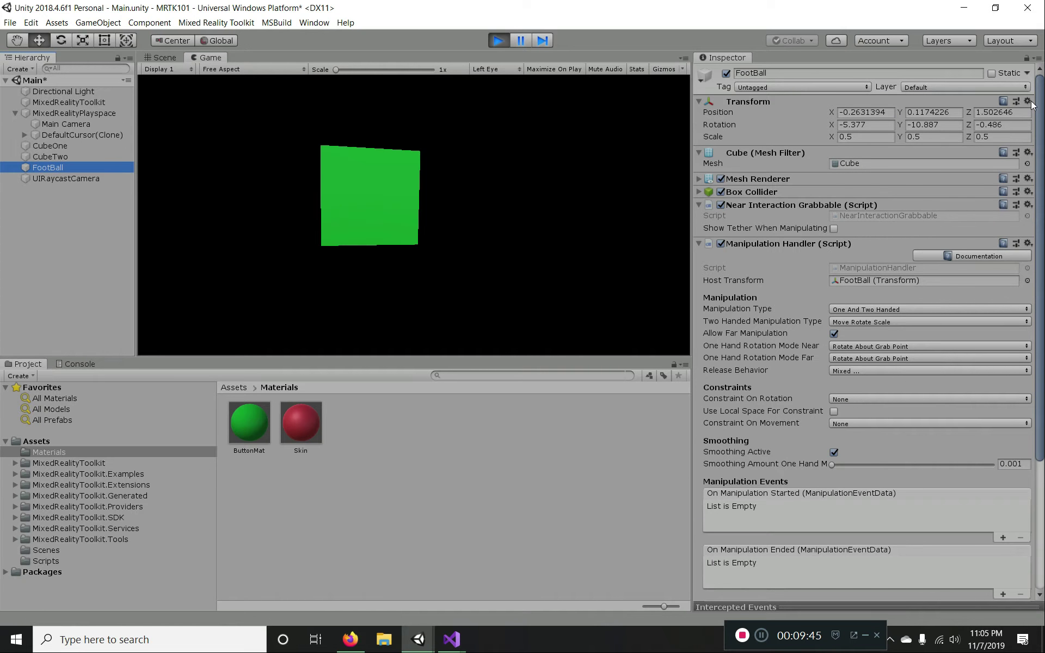
pyautogui.click(497, 41)
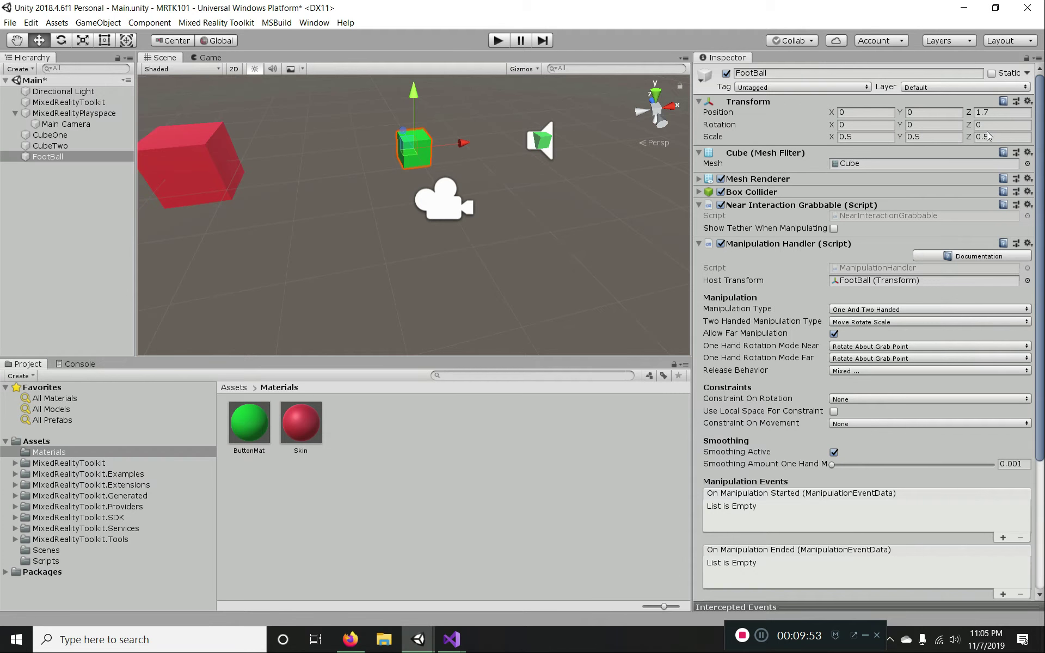
# - Play the scene and move FootBall with the simulated right hand to about X 0.09, Y 0.11, Z 1.43
pyautogui.click(501, 39)
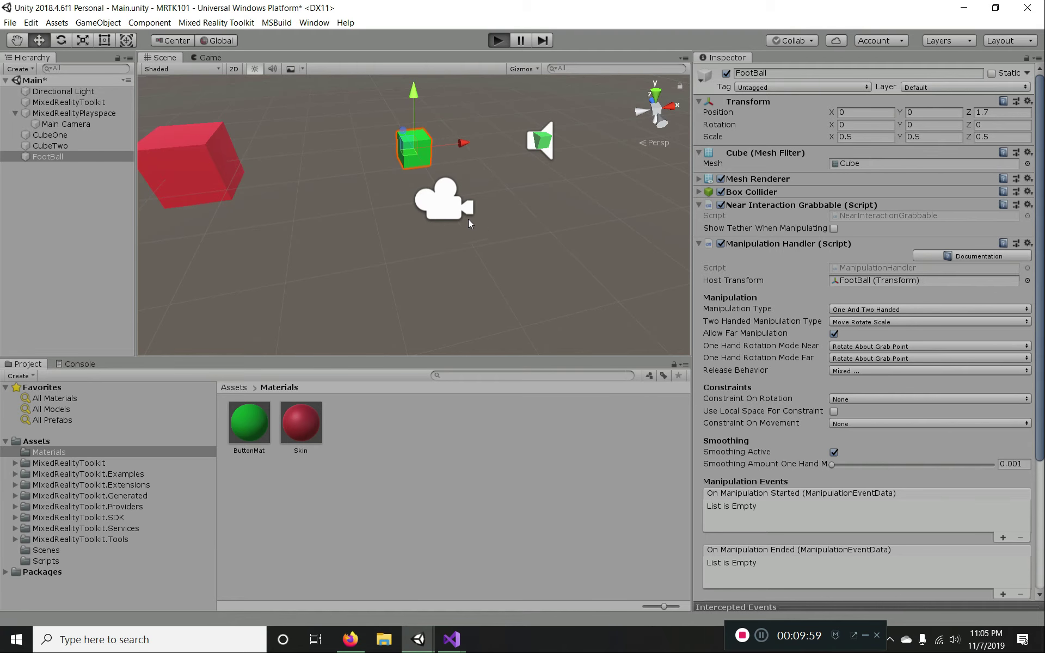
pyautogui.press('space')
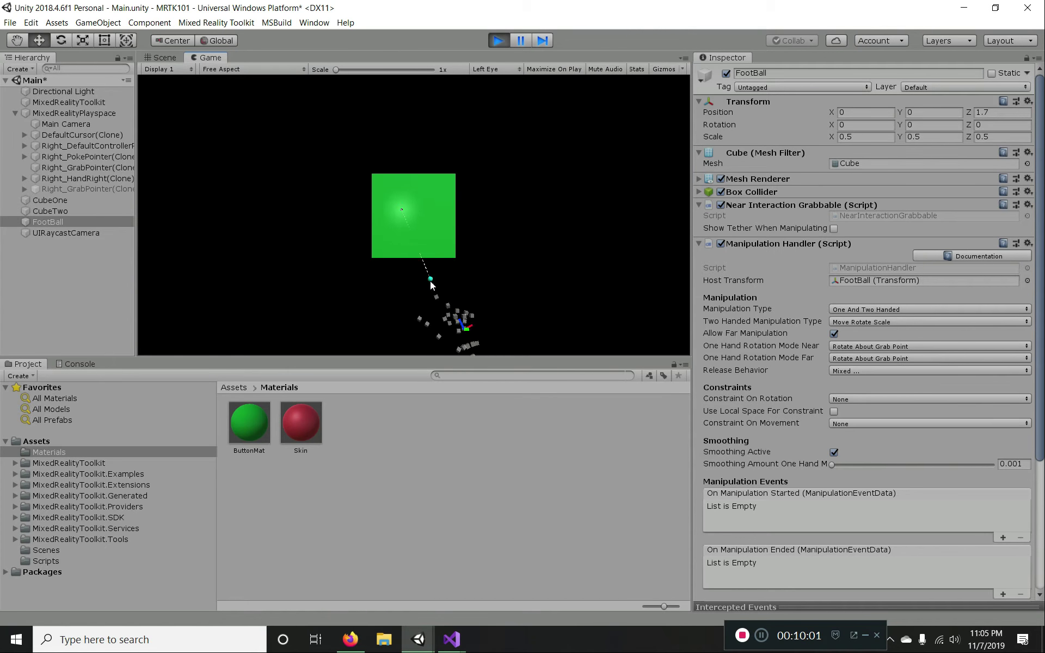
pyautogui.press('s')
pyautogui.moveTo(452, 301)
pyautogui.mouseDown()
pyautogui.moveTo(595, 292)
pyautogui.moveTo(447, 302)
pyautogui.moveTo(276, 273)
pyautogui.moveTo(607, 278)
pyautogui.moveTo(399, 280)
pyautogui.moveTo(467, 304)
pyautogui.mouseUp()
pyautogui.press('w')
pyautogui.press('space')
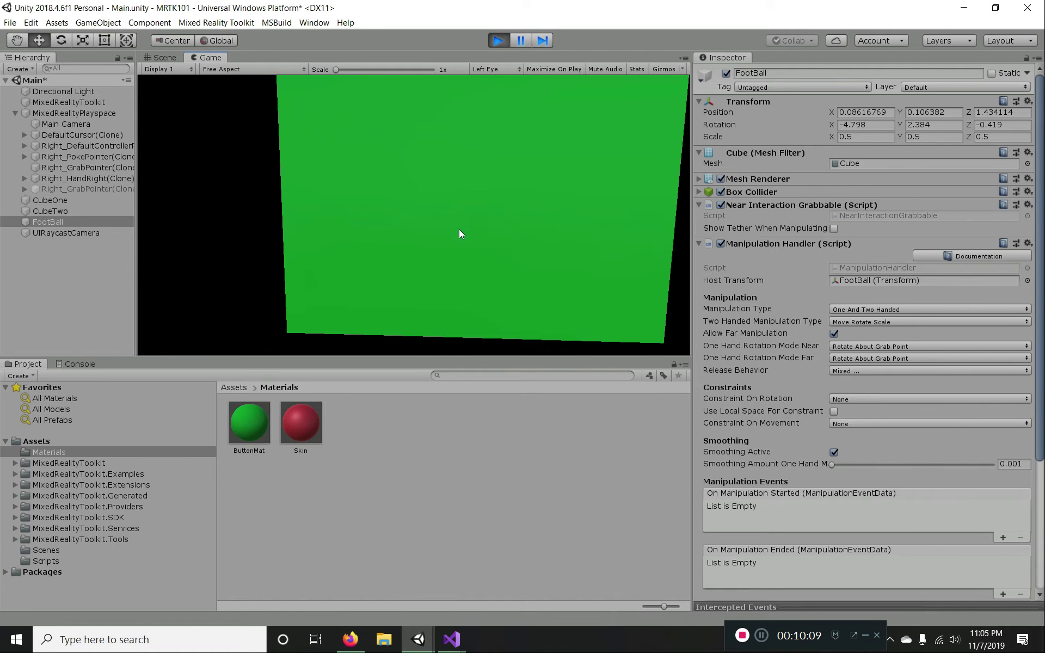
# - Back away from FootBall, grab it again with the simulated right hand, and move it to about X 0.10, Y 0.08, Z 1.30
pyautogui.press('s')
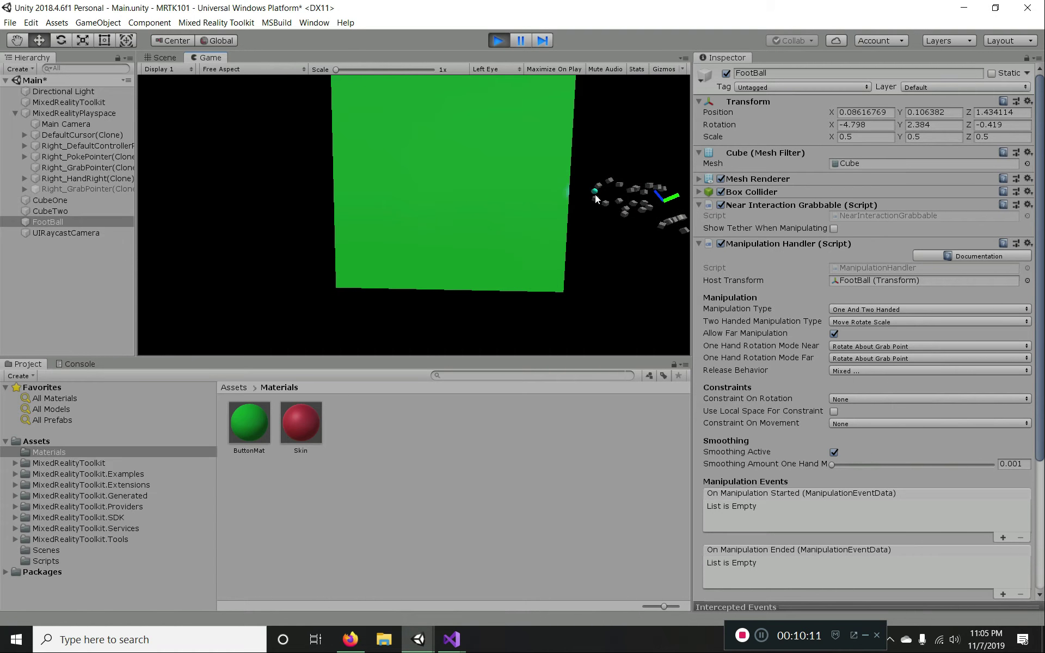
pyautogui.press('s')
pyautogui.press('w')
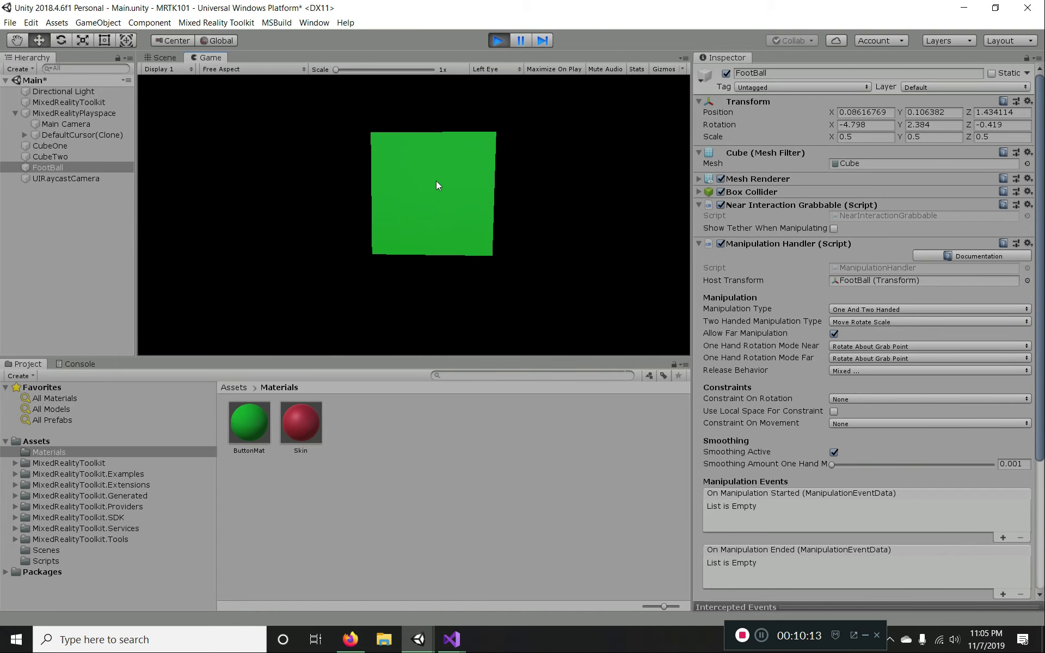
pyautogui.press('space')
pyautogui.moveTo(444, 180); pyautogui.dragTo(468, 183)
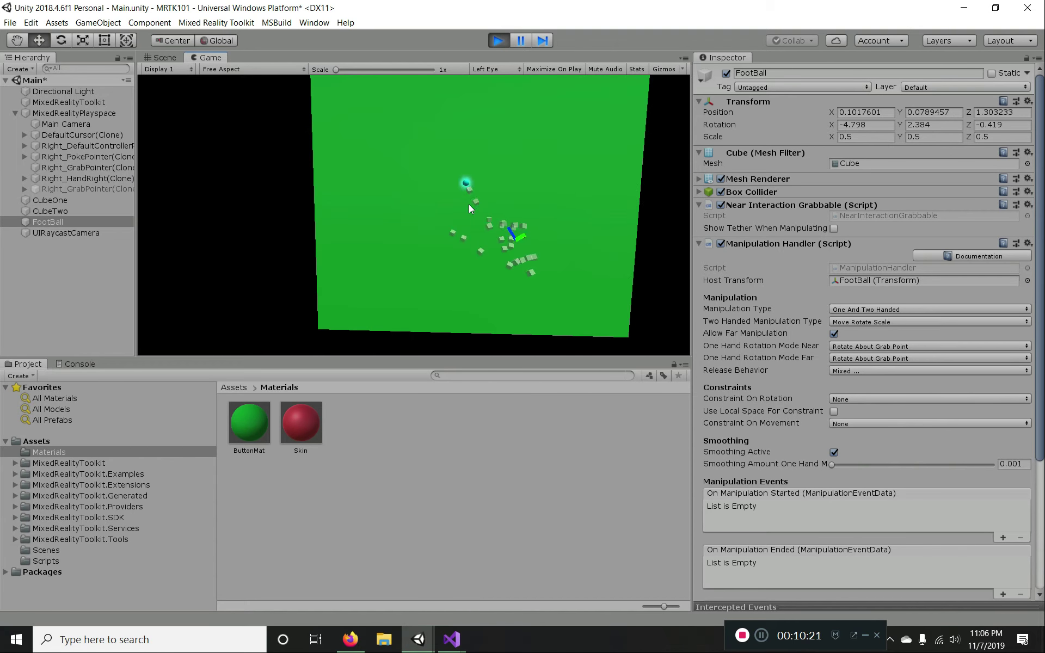
pyautogui.press('s')
pyautogui.press('w')
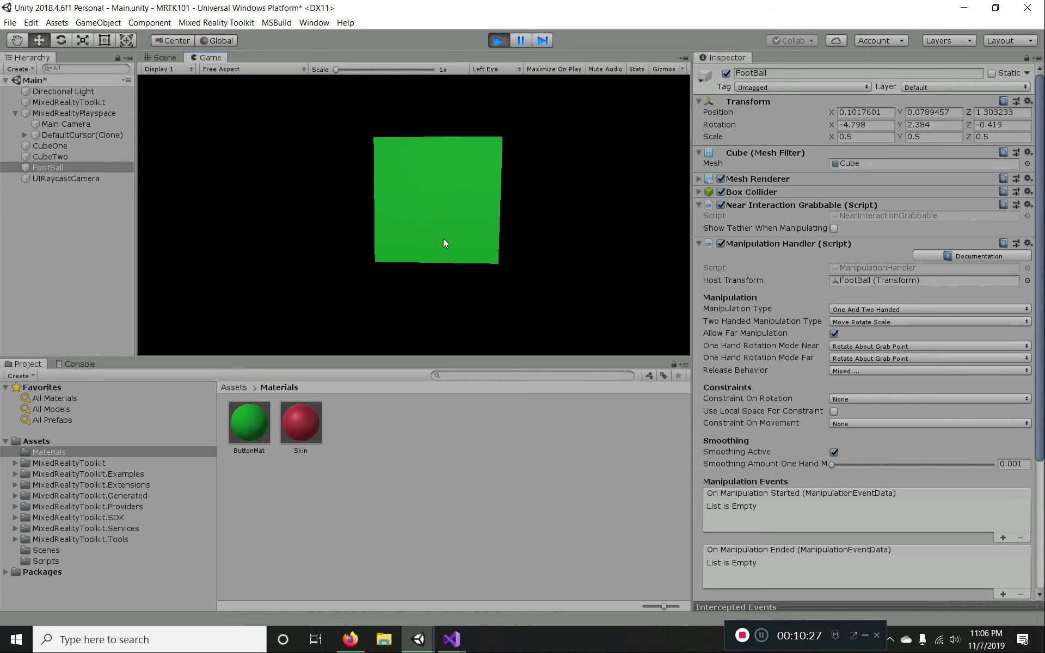
# - Bring in the simulated left hand beside FootBall and test two-handed manipulation, scaling the cube to about 0.32
pyautogui.press('shift')
pyautogui.press('a')
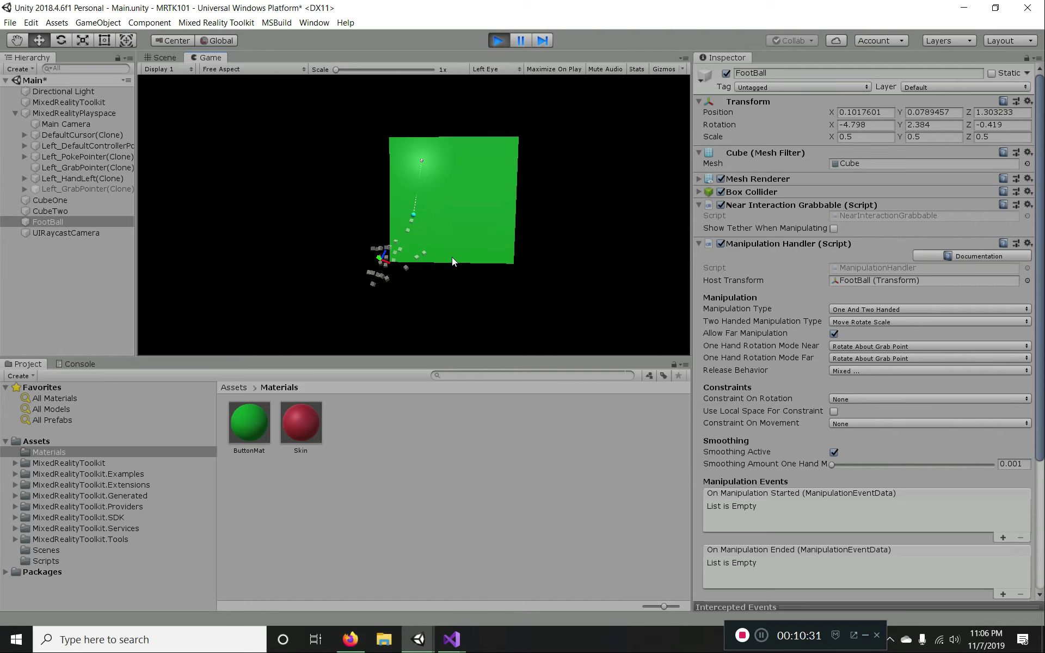
pyautogui.press('s')
pyautogui.press('w')
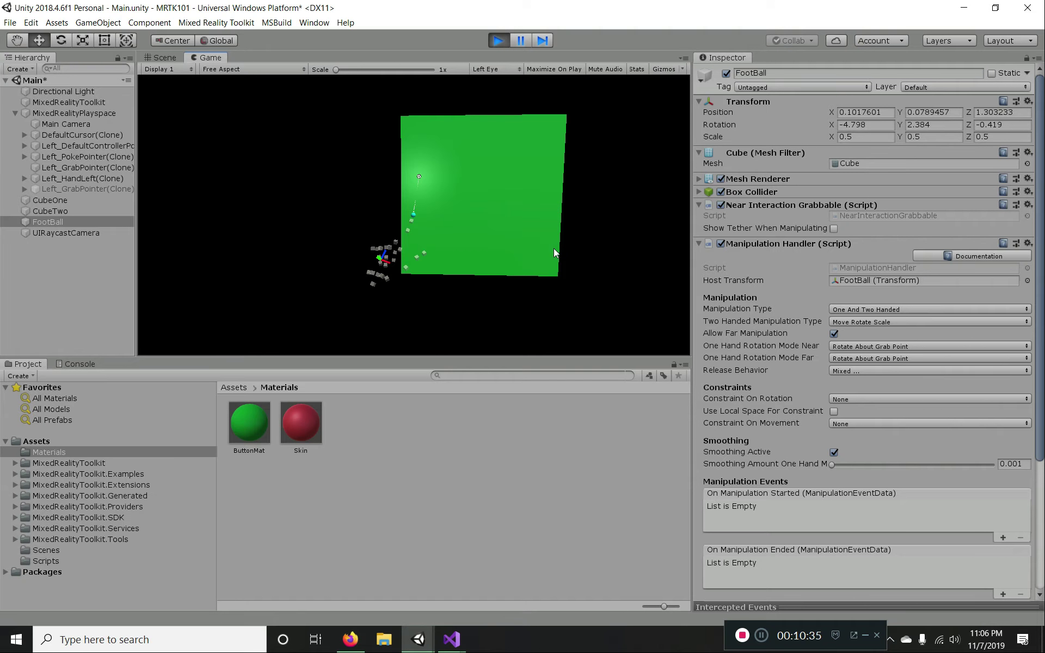
pyautogui.press('space')
pyautogui.press('space')
pyautogui.moveTo(541, 230); pyautogui.dragTo(528, 211)
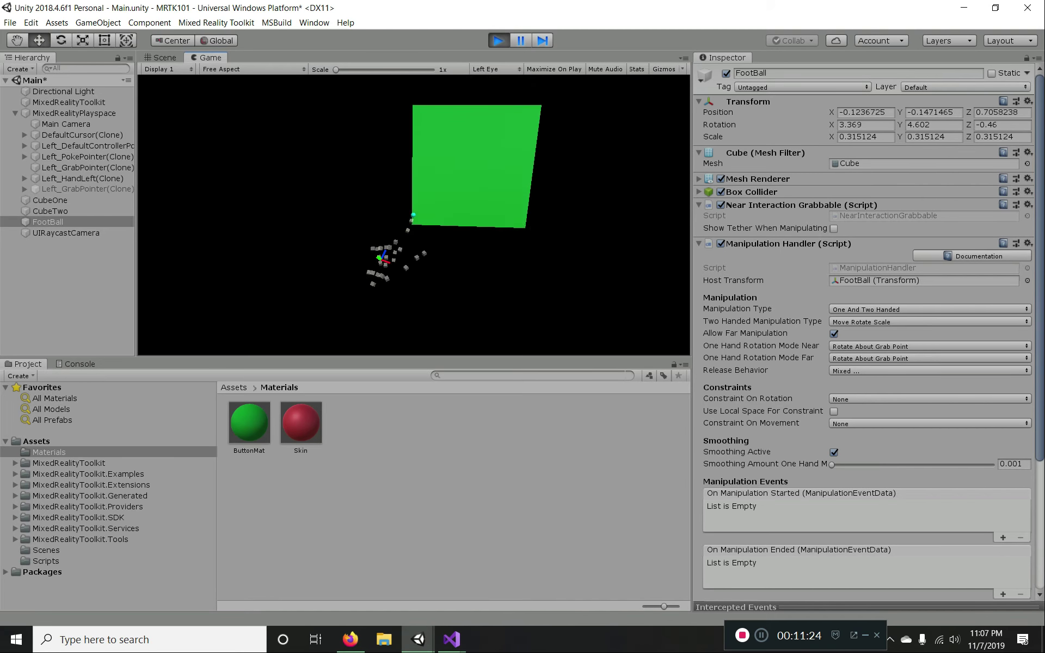
# - Back away, rotate and scale FootBall to about 0.5 with the simulated hands, and stop playing
pyautogui.press('s')
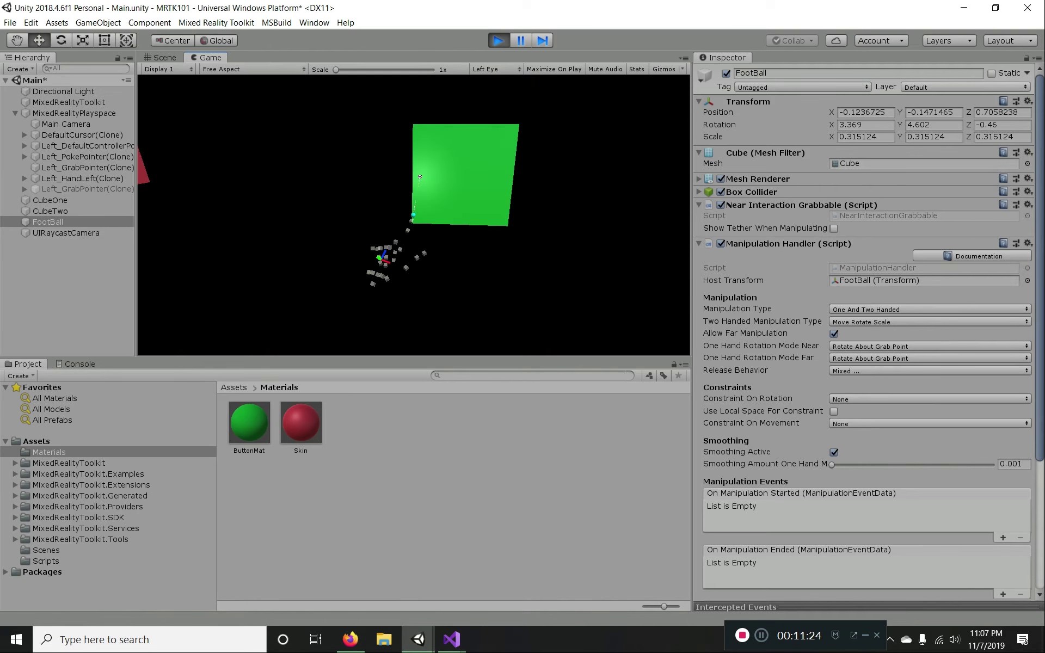
pyautogui.press('y')
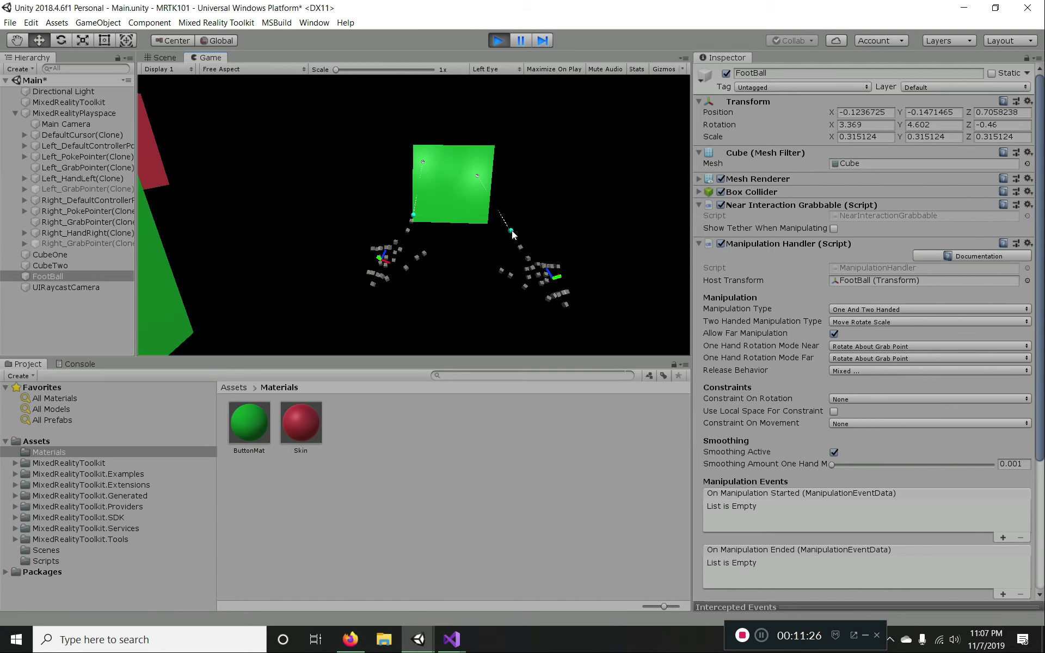
pyautogui.press('space')
pyautogui.press('shift')
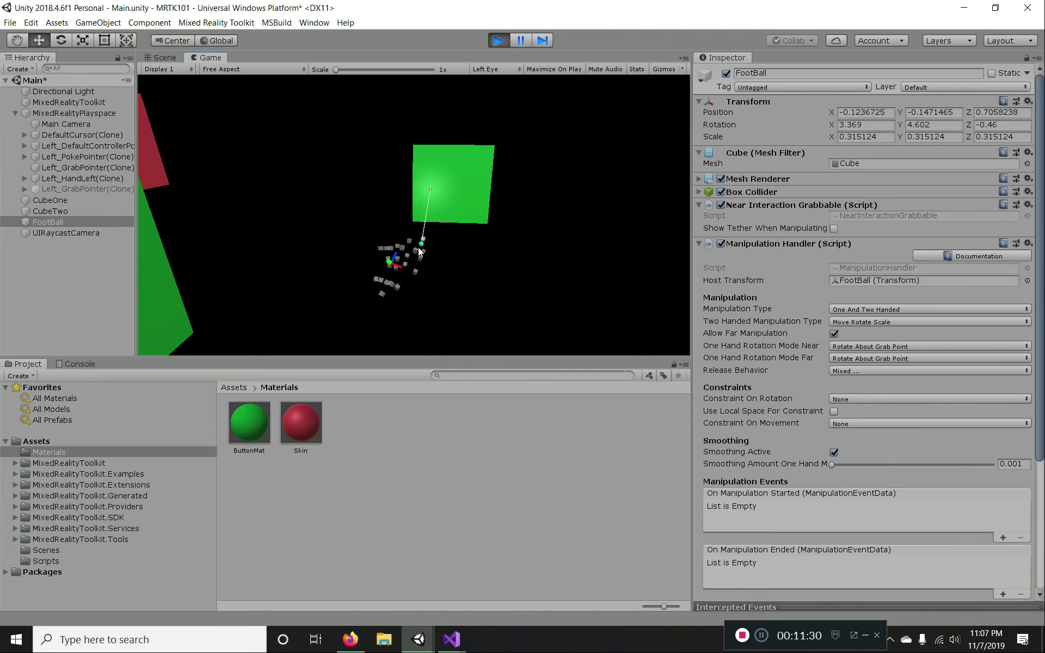
pyautogui.moveTo(421, 245); pyautogui.dragTo(409, 244)
pyautogui.press('space')
pyautogui.moveTo(505, 248); pyautogui.dragTo(827, 141)
pyautogui.moveTo(599, 243); pyautogui.dragTo(540, 474)
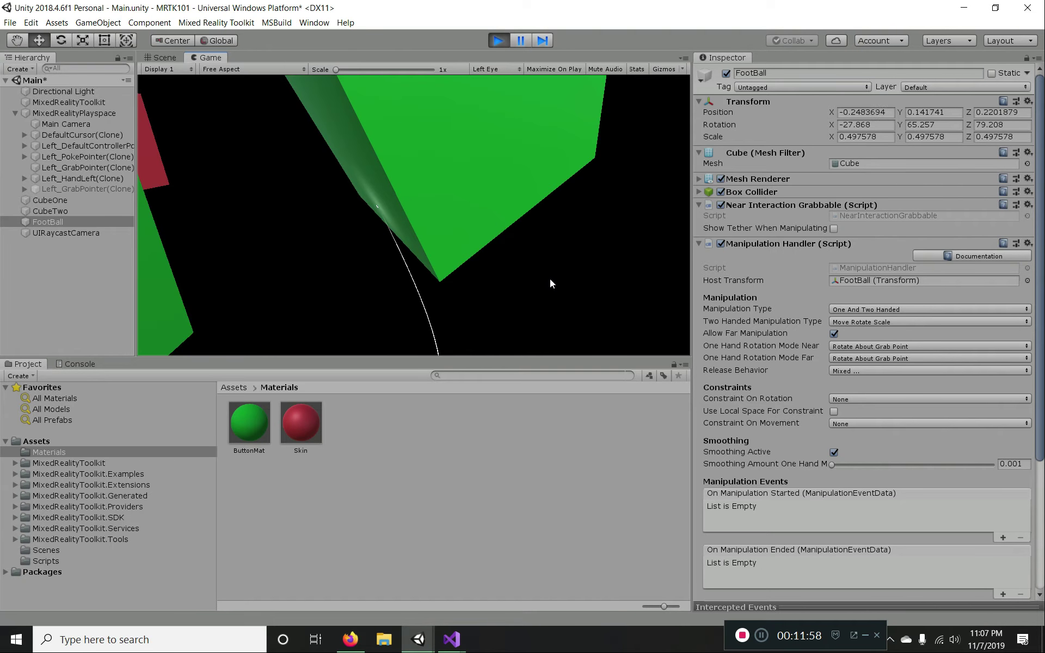
pyautogui.hotkey('ctrl', 'p')
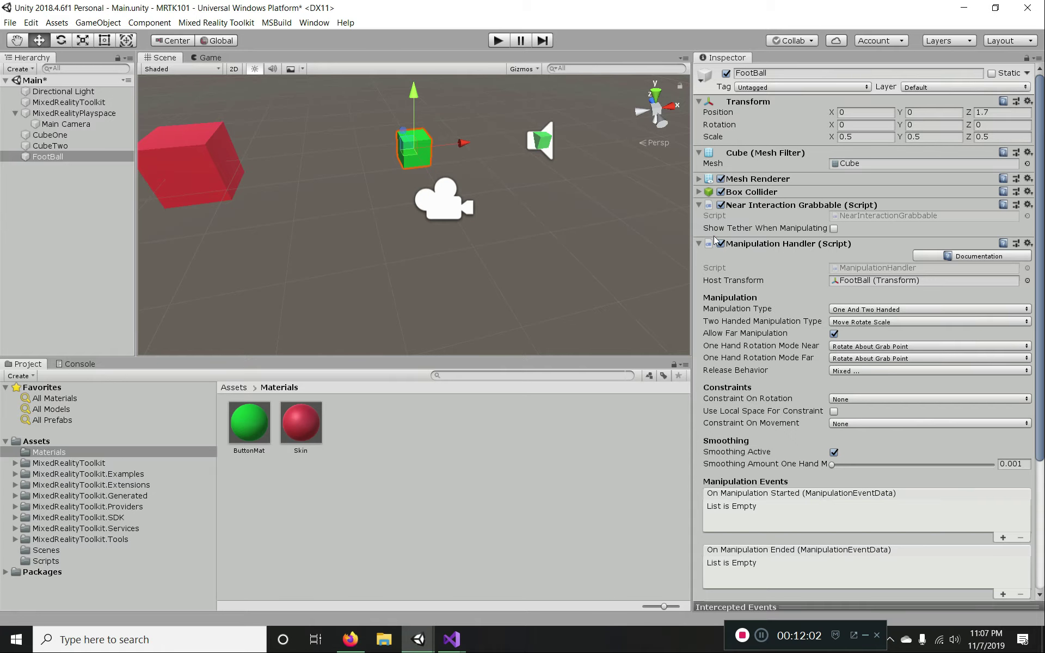
# - Enable Show Tether When Manipulating on FootBall's Near Interaction Grabbable, then play the scene and move FootBall with the right hand
pyautogui.click(834, 229)
pyautogui.click(494, 41)
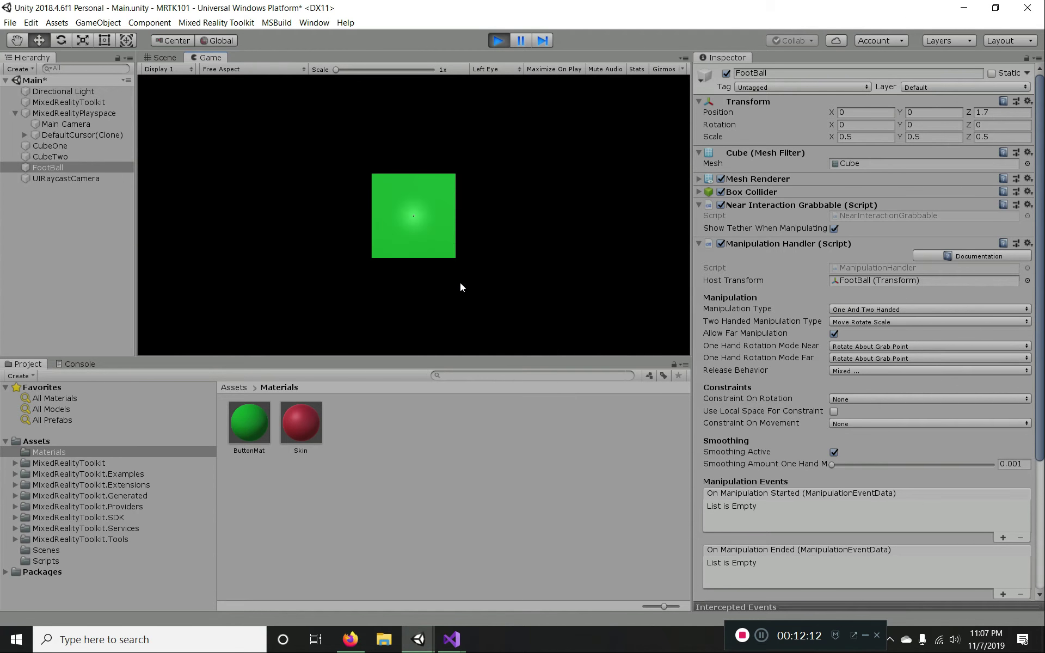
pyautogui.press('w')
pyautogui.press('s')
pyautogui.press('space')
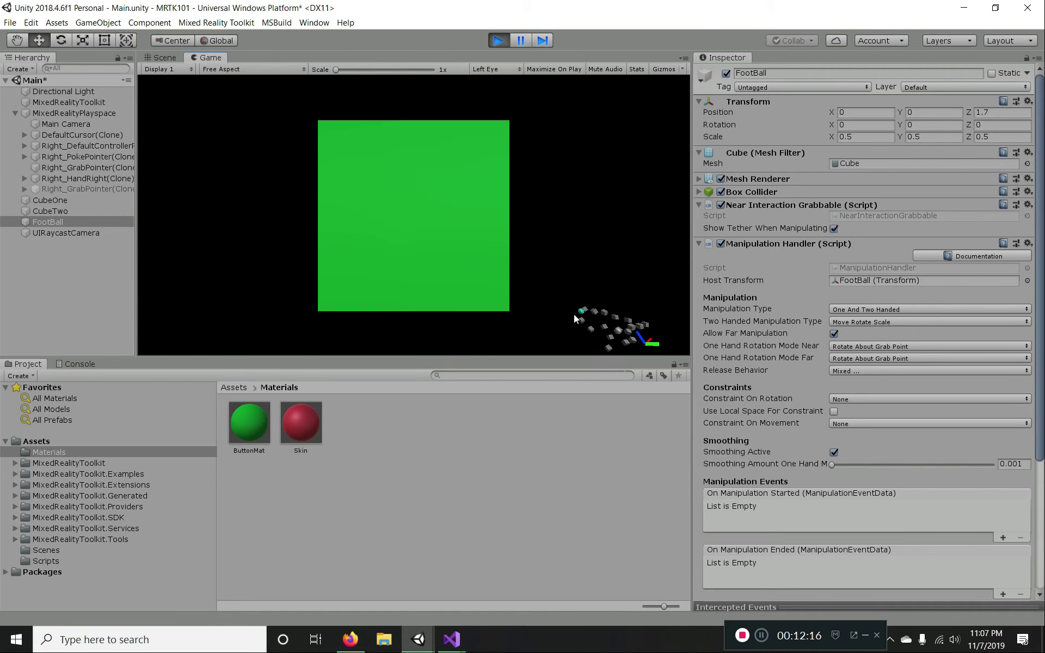
pyautogui.press('w')
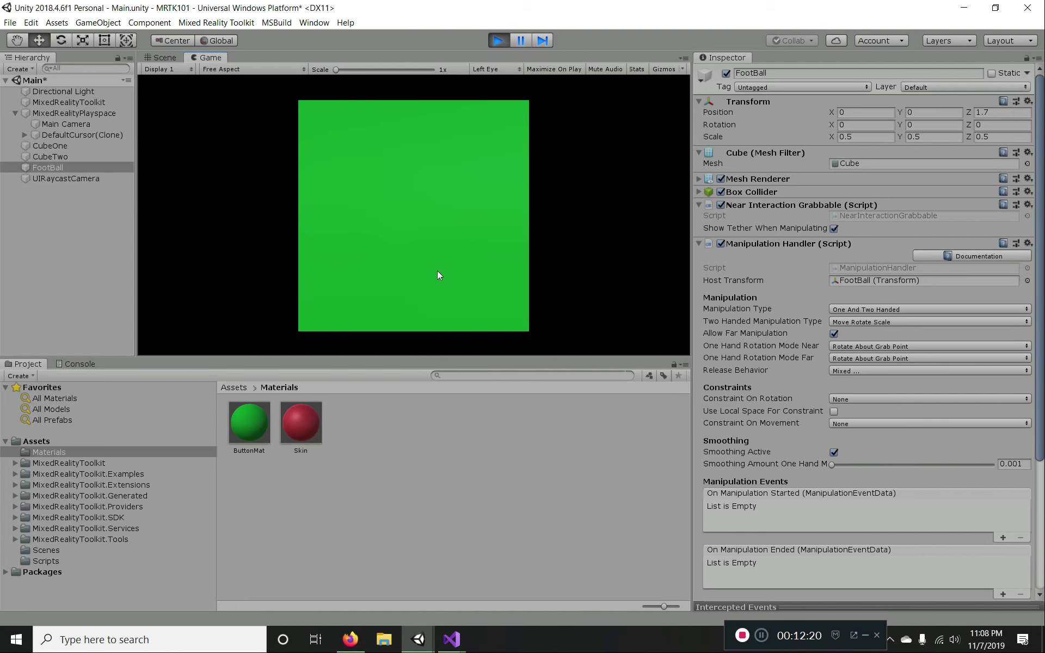
pyautogui.moveTo(434, 270); pyautogui.dragTo(409, 258)
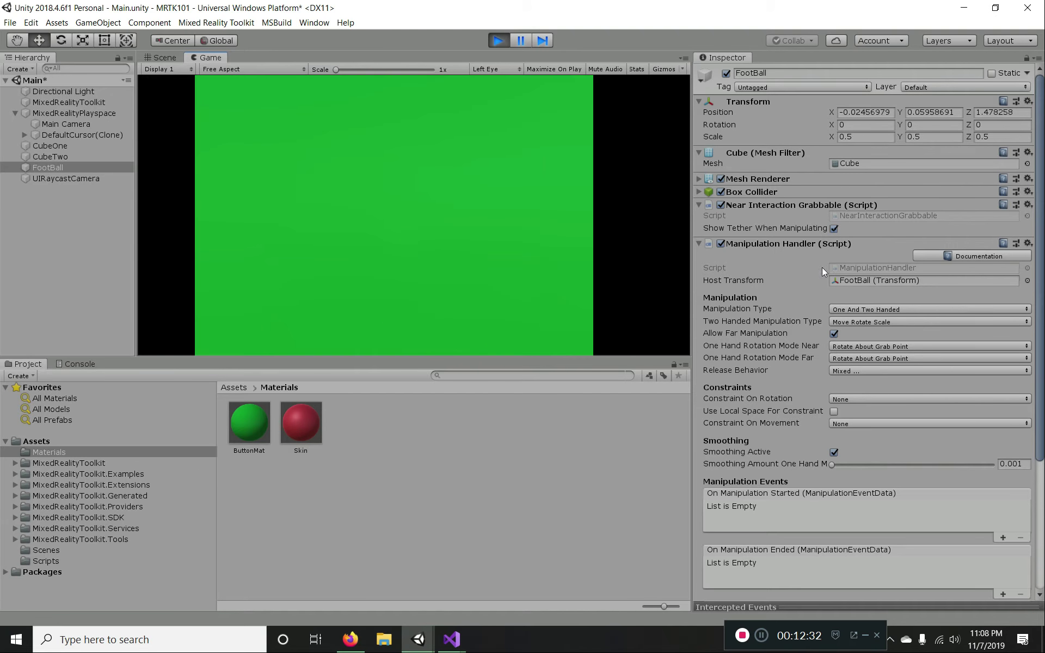
# - While playing, disable Show Tether When Manipulating and Allow Far Manipulation on FootBall, and try to move it from a distance
pyautogui.click(835, 229)
pyautogui.click(834, 333)
pyautogui.click(616, 279)
pyautogui.press('s')
pyautogui.press('space')
pyautogui.moveTo(422, 252); pyautogui.dragTo(523, 282)
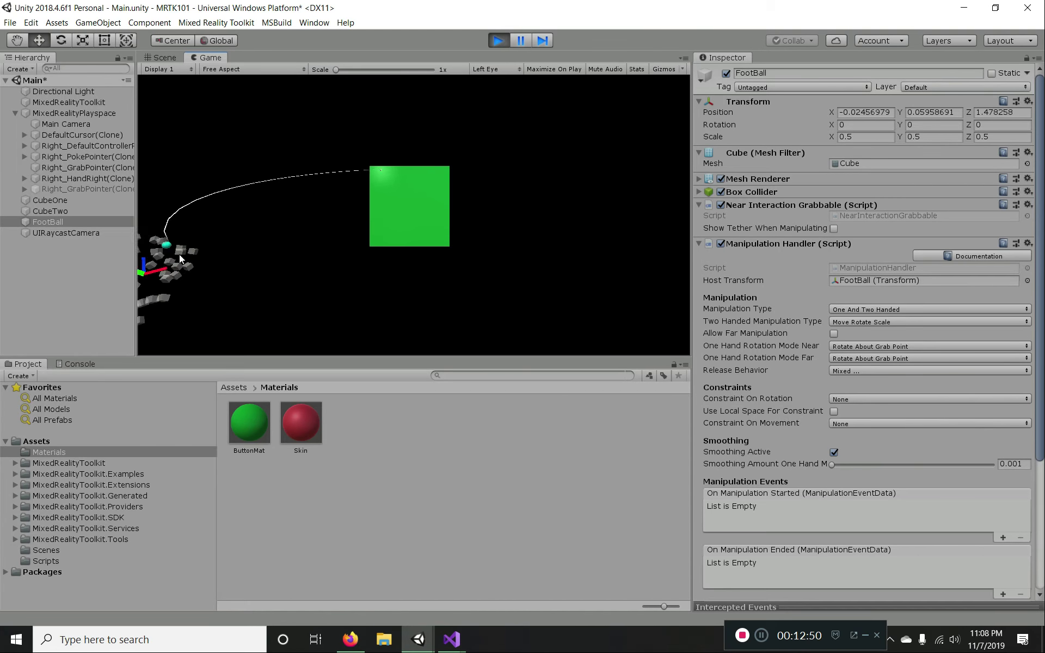
# - Bring the simulated right hand up to FootBall and test grabbing and shifting it at close range
pyautogui.press('w')
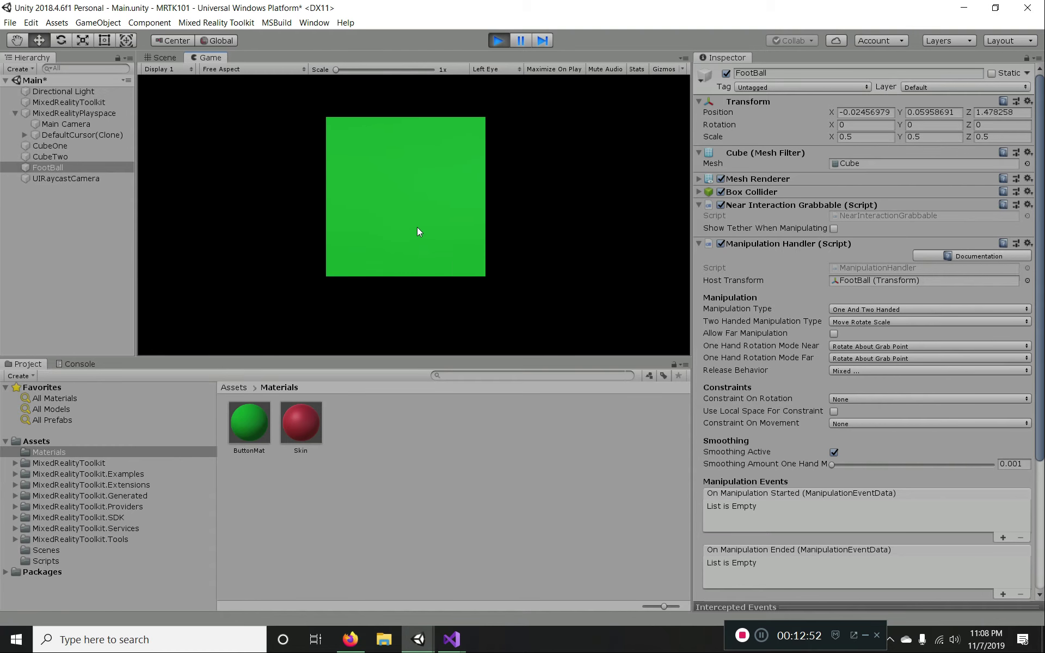
pyautogui.press('space')
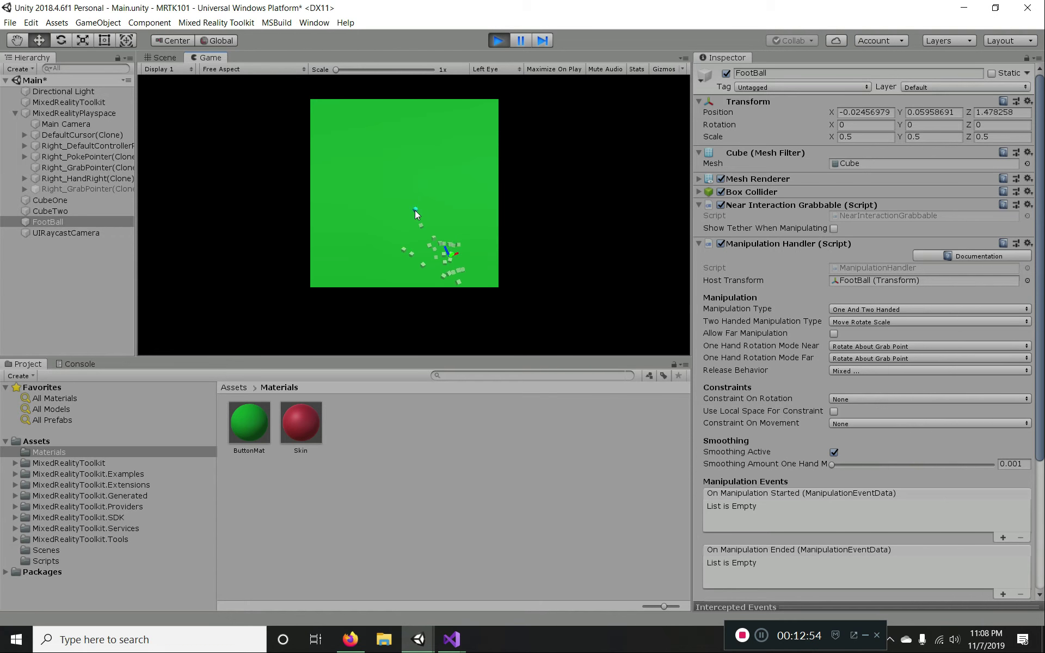
pyautogui.press('w')
pyautogui.press('w')
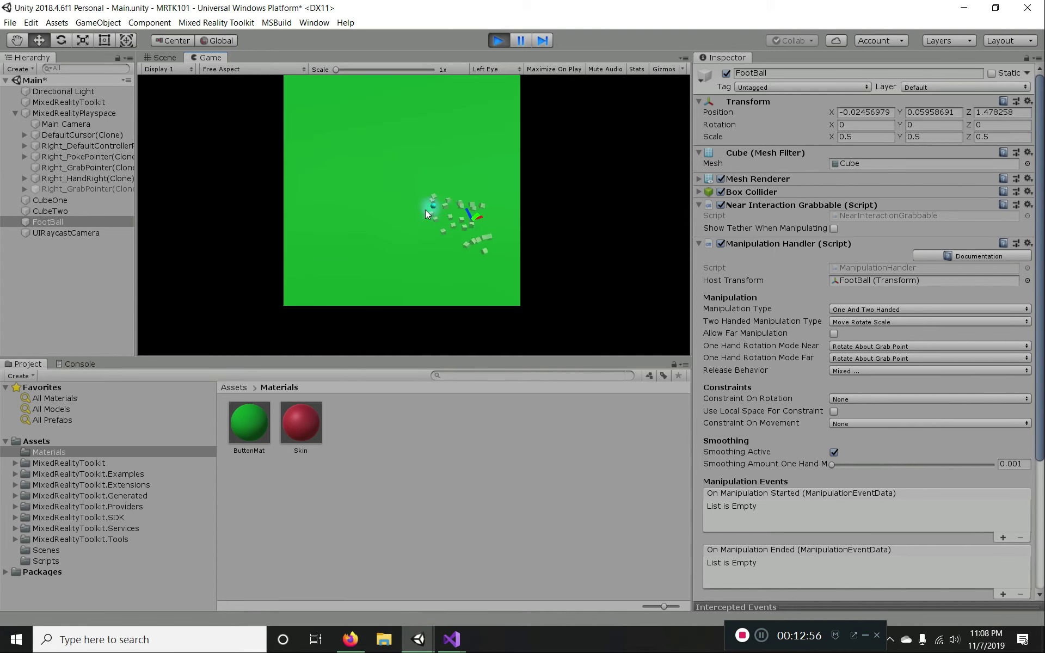
pyautogui.press('w')
pyautogui.click(426, 185)
pyautogui.press('s')
pyautogui.press('w')
pyautogui.press('w')
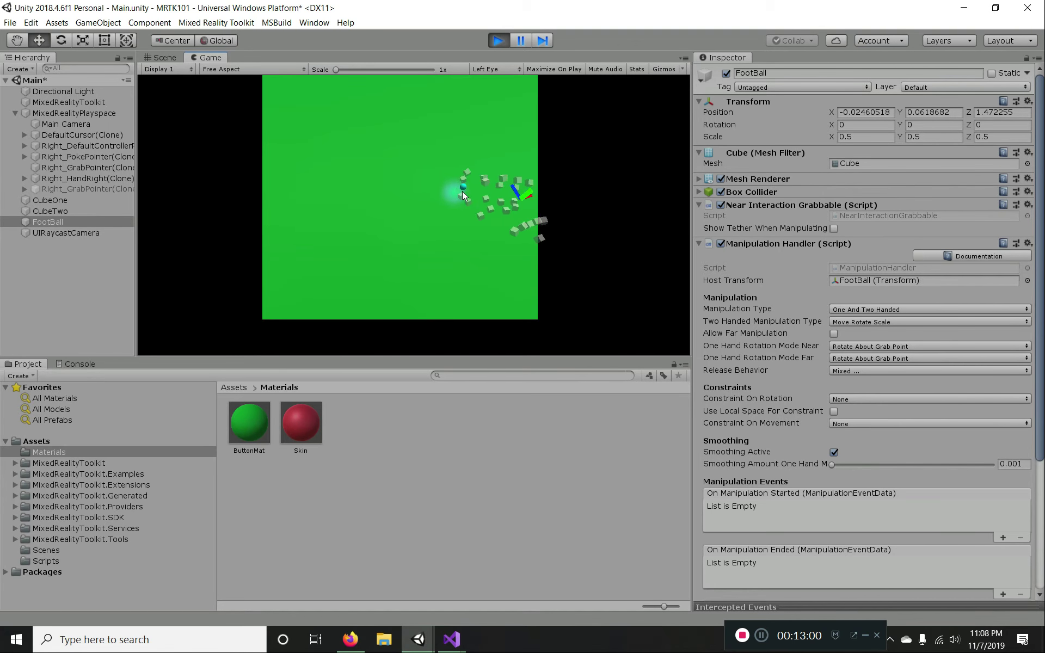
pyautogui.press('s')
# - Adjust the camera height, move FootBall at close range to about X -0.03, Y 0.17, Z 1.28, and stop playing
pyautogui.press('e')
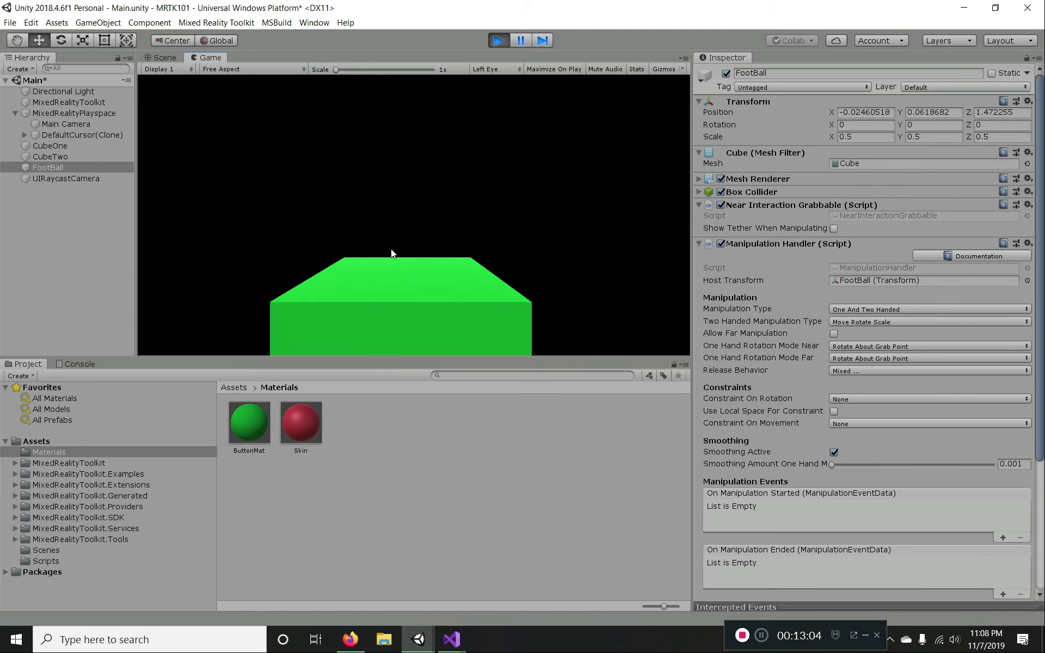
pyautogui.press('q')
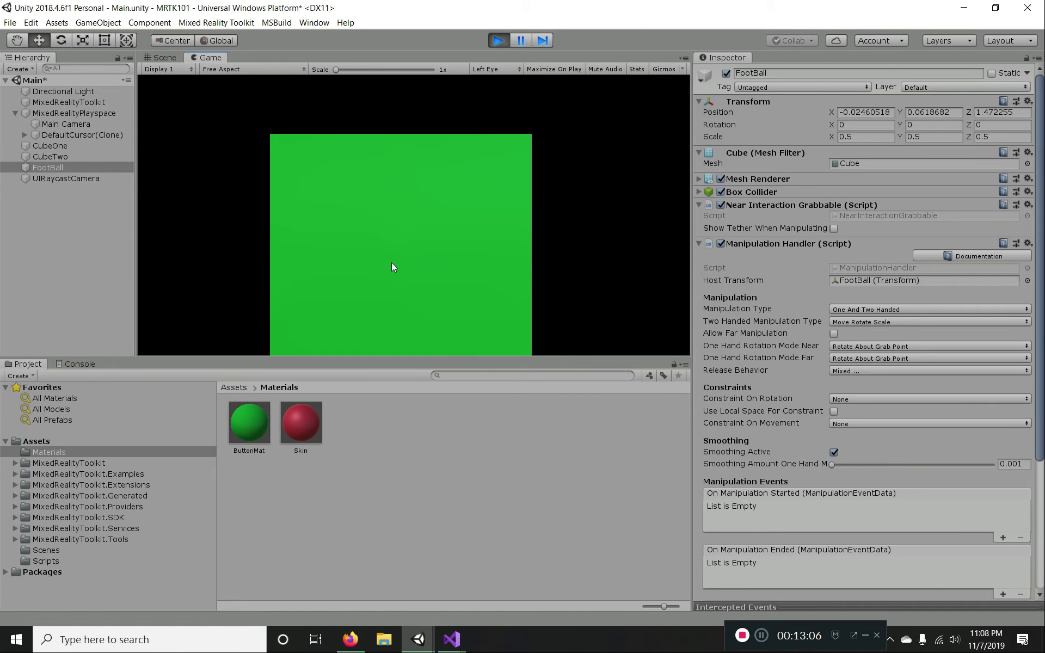
pyautogui.press('space')
pyautogui.moveTo(392, 259); pyautogui.dragTo(205, 189)
pyautogui.moveTo(227, 228); pyautogui.dragTo(369, 204)
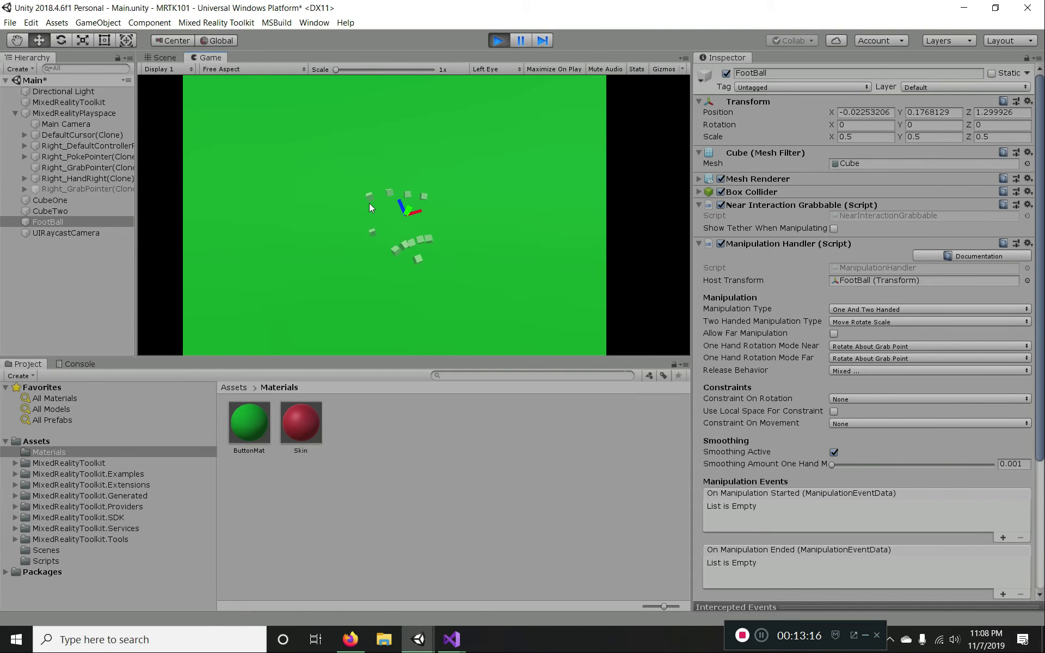
pyautogui.press('s')
pyautogui.press('space')
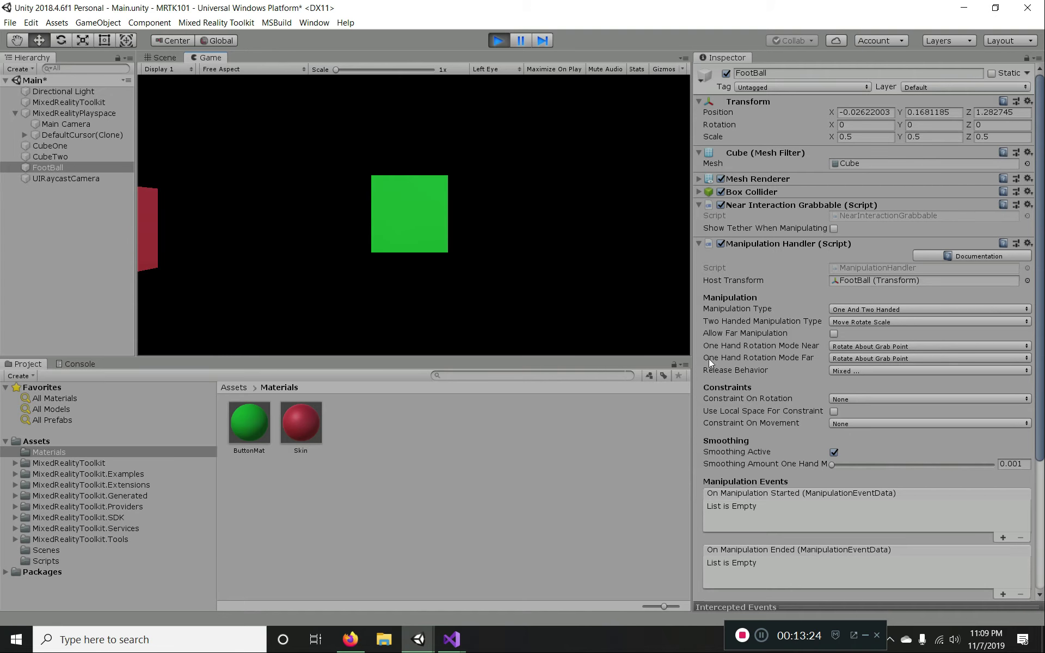
pyautogui.scroll(-6, 753, 363)
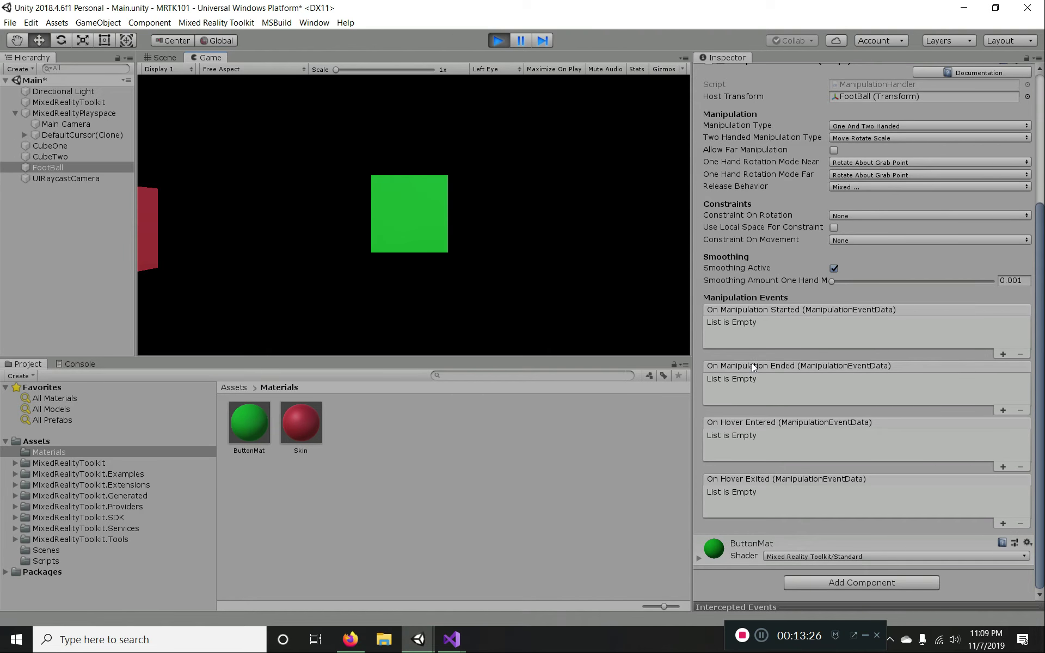
pyautogui.click(497, 41)
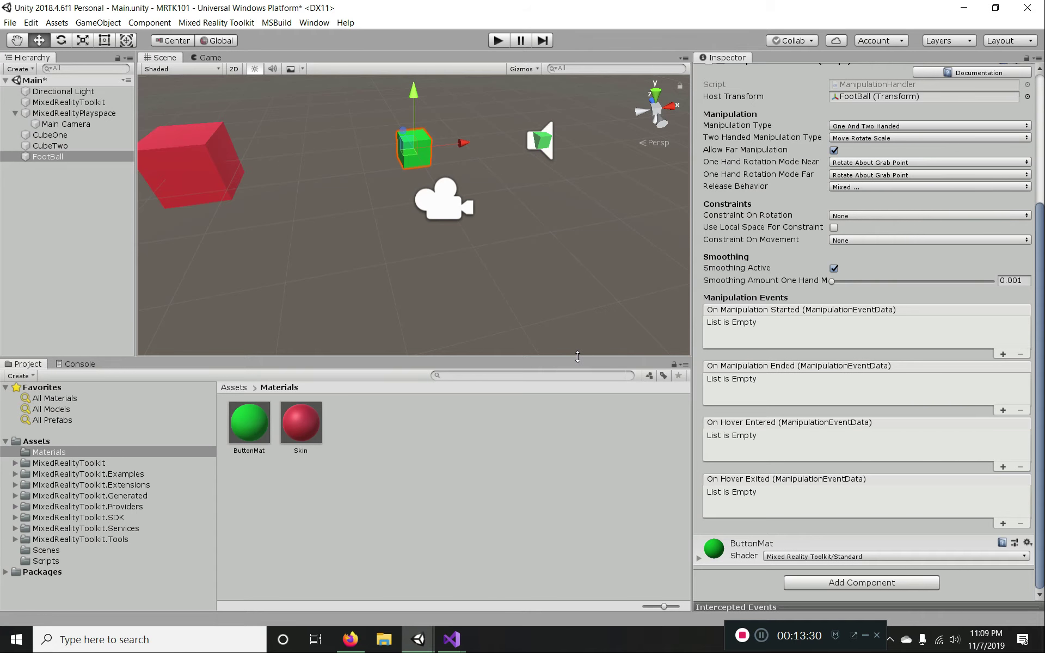
# - Add an entry to both On Manipulation Started and On Manipulation Ended, and assign FootBall as the started event's object
pyautogui.click(1003, 355)
pyautogui.click(1003, 411)
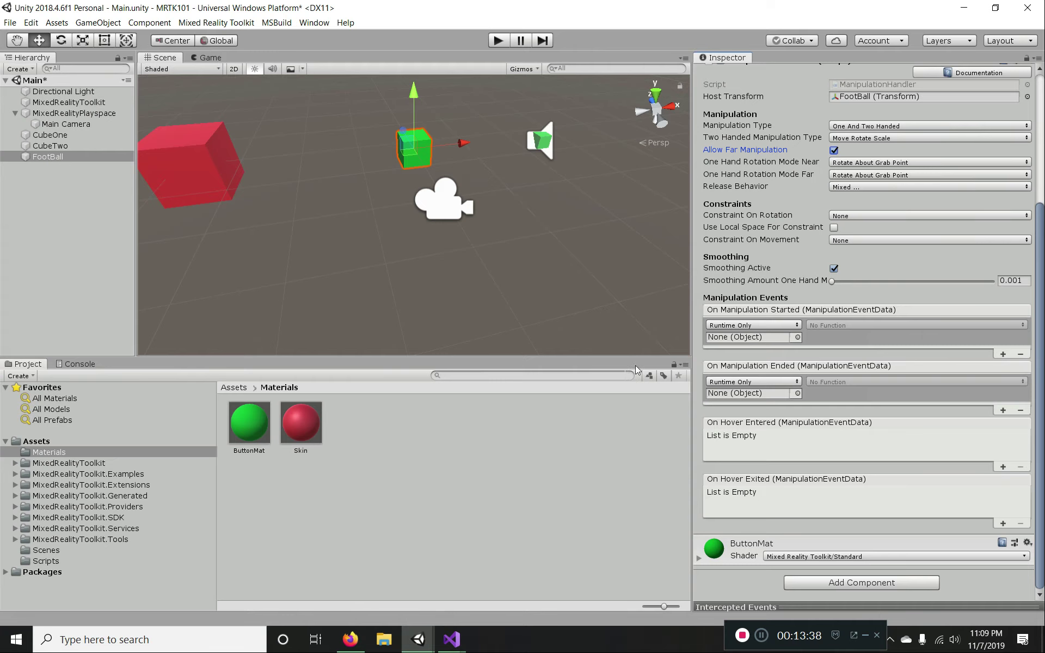
pyautogui.click(106, 169)
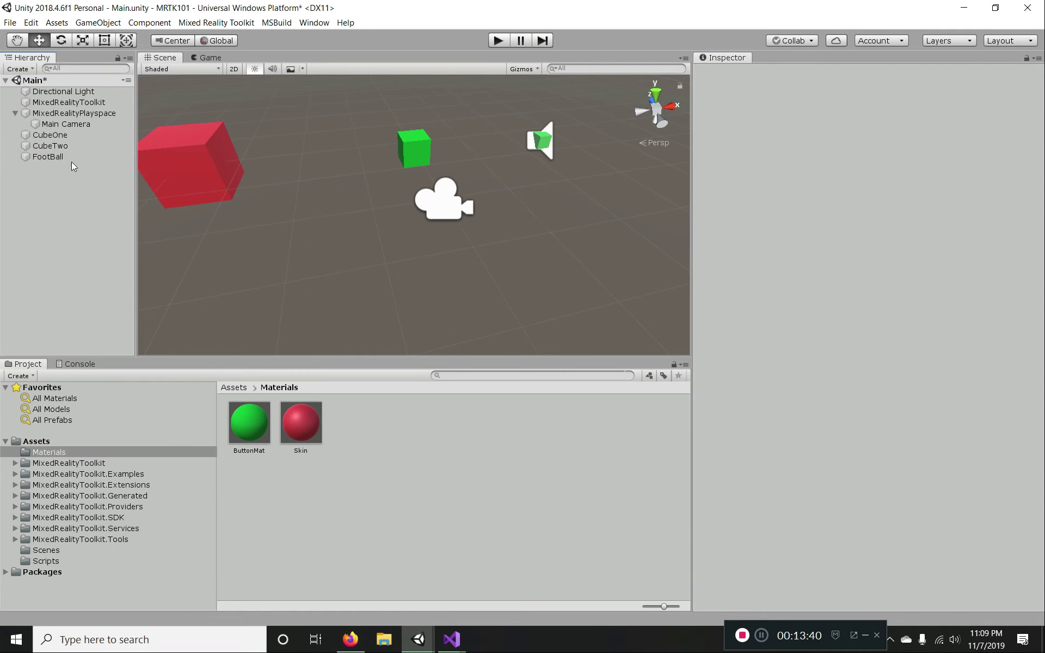
pyautogui.click(61, 157)
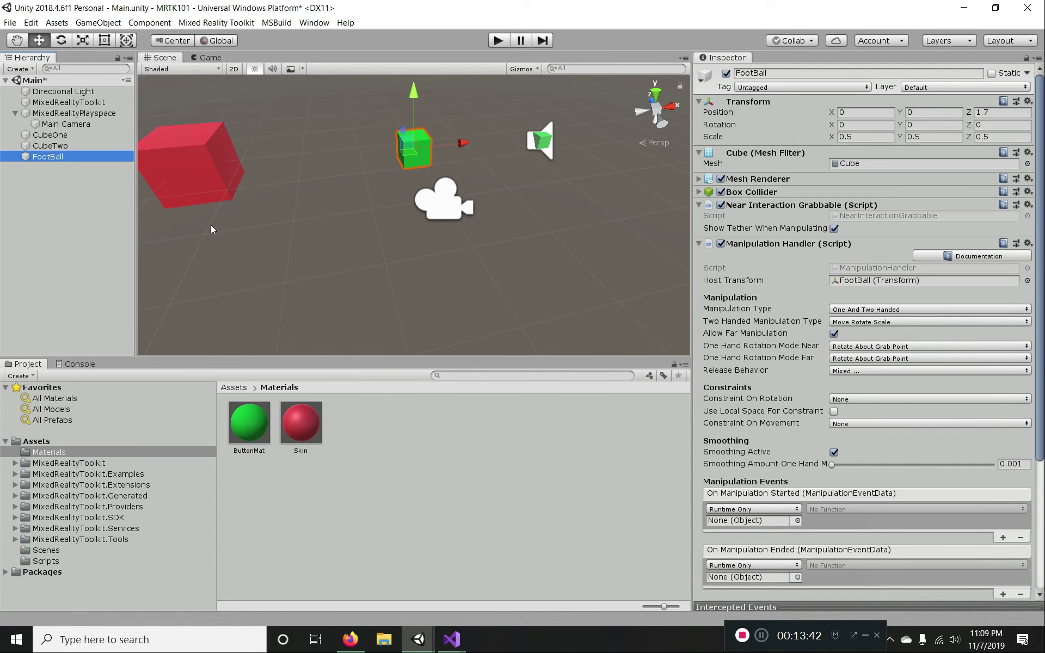
pyautogui.scroll(-5, 802, 432)
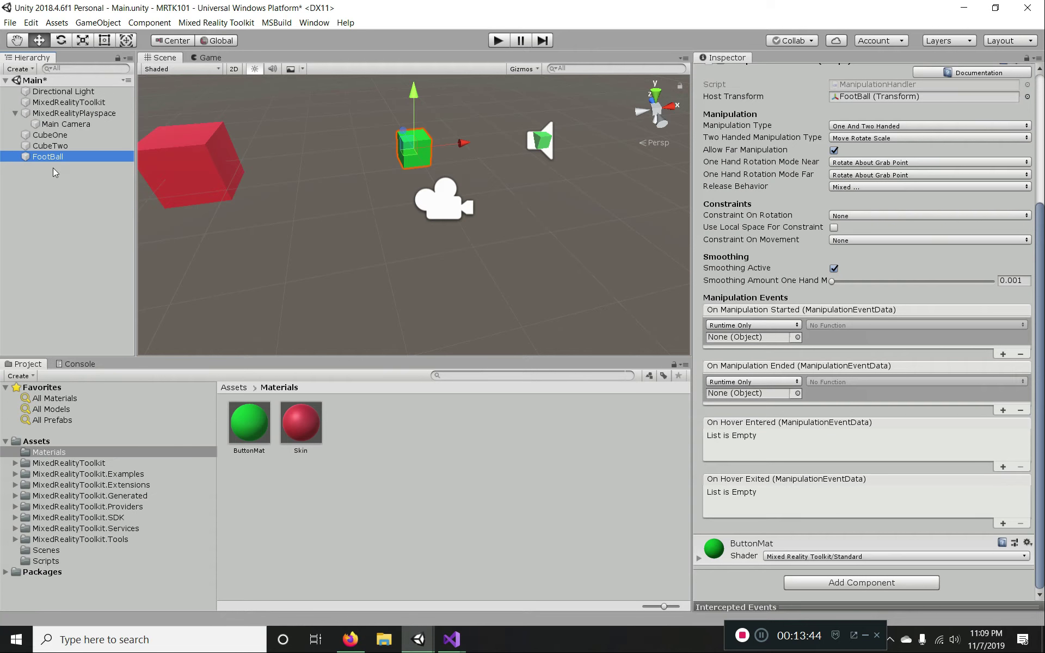
pyautogui.moveTo(66, 157); pyautogui.dragTo(730, 338)
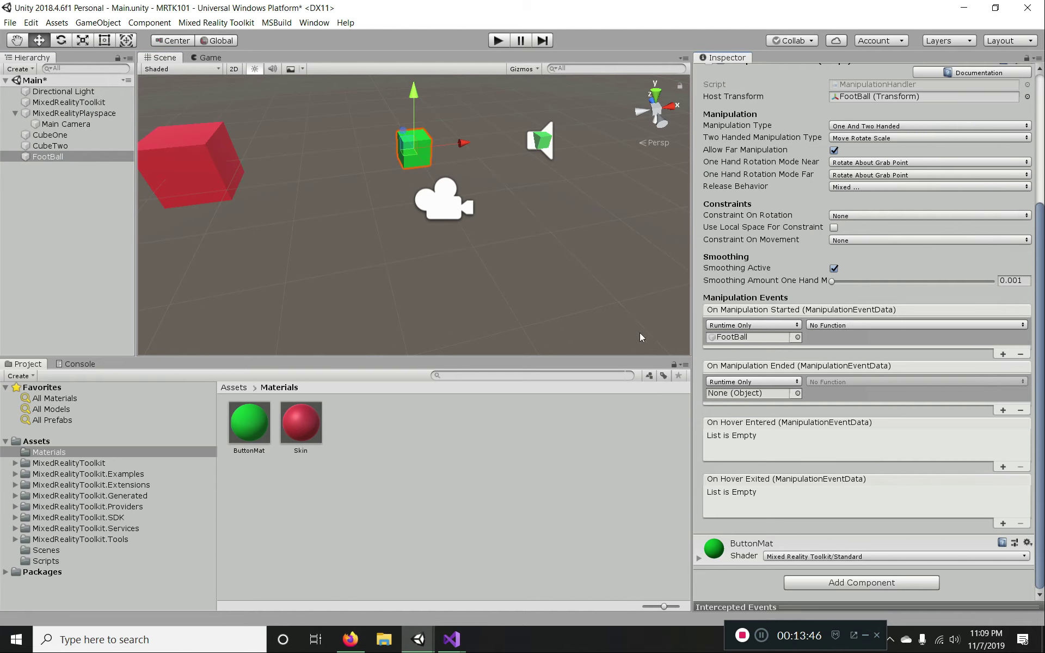
# - Assign FootBall as the On Manipulation Ended event's object and add an Audio Source component to FootBall
pyautogui.moveTo(82, 158); pyautogui.dragTo(747, 396)
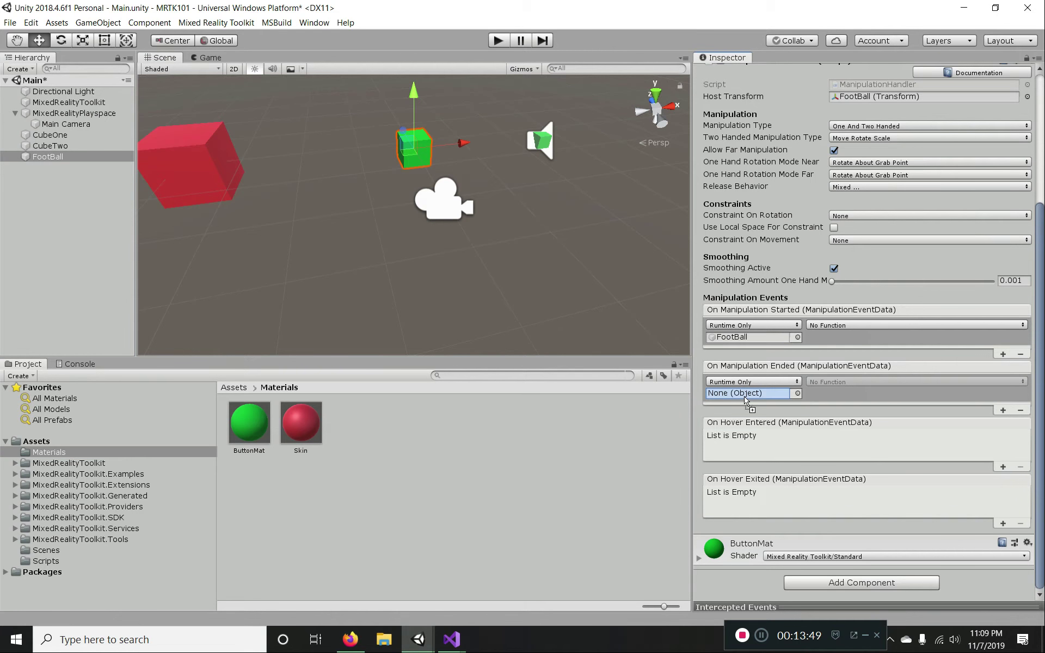
pyautogui.click(867, 326)
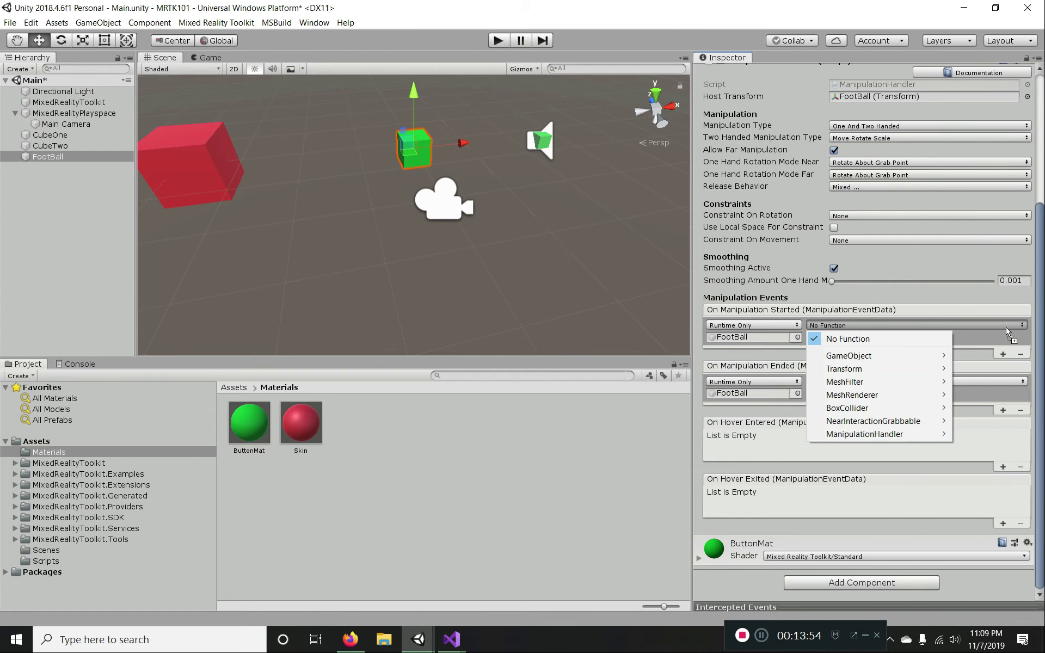
pyautogui.click(1006, 349)
pyautogui.click(829, 583)
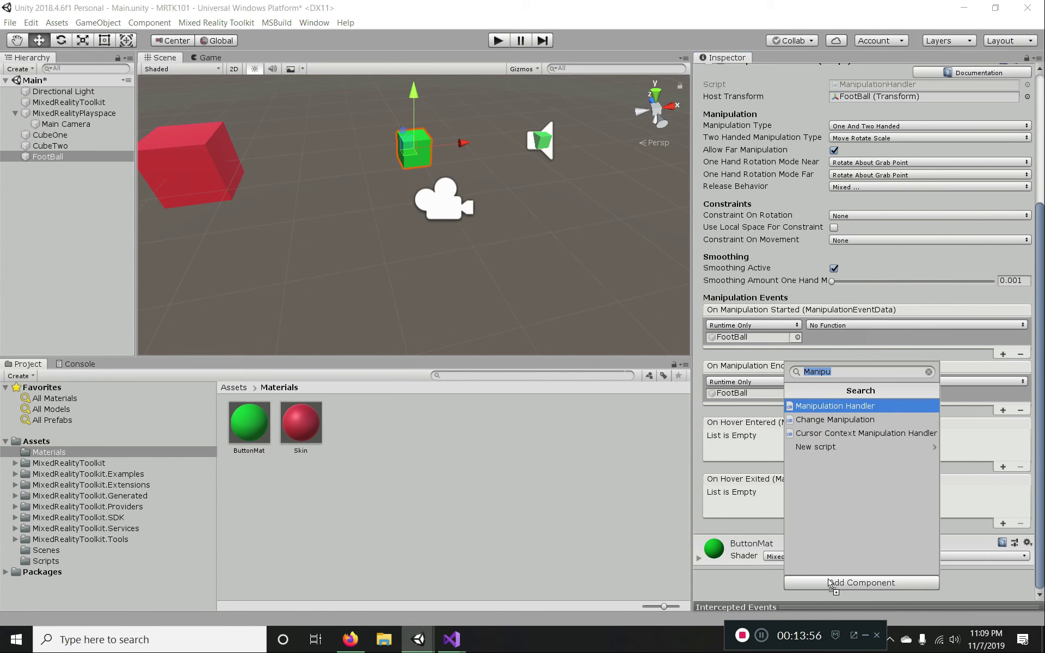
pyautogui.write('Audio')
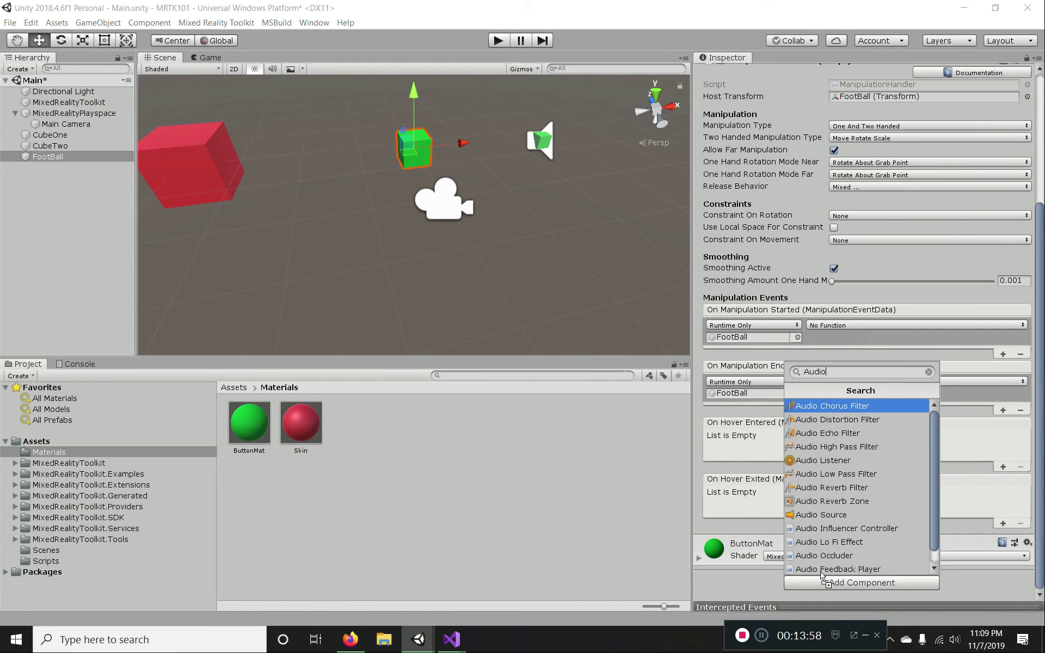
pyautogui.click(839, 514)
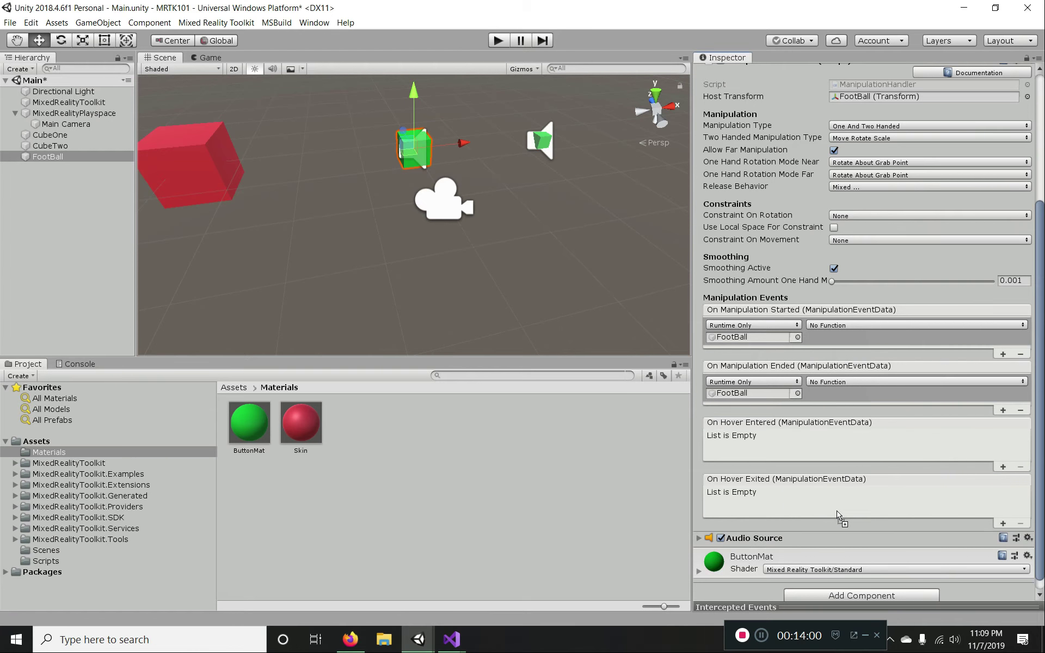
# - Set both the On Manipulation Started and On Manipulation Ended entries to call AudioSource.PlayOneShot
pyautogui.click(828, 326)
pyautogui.moveTo(868, 450)
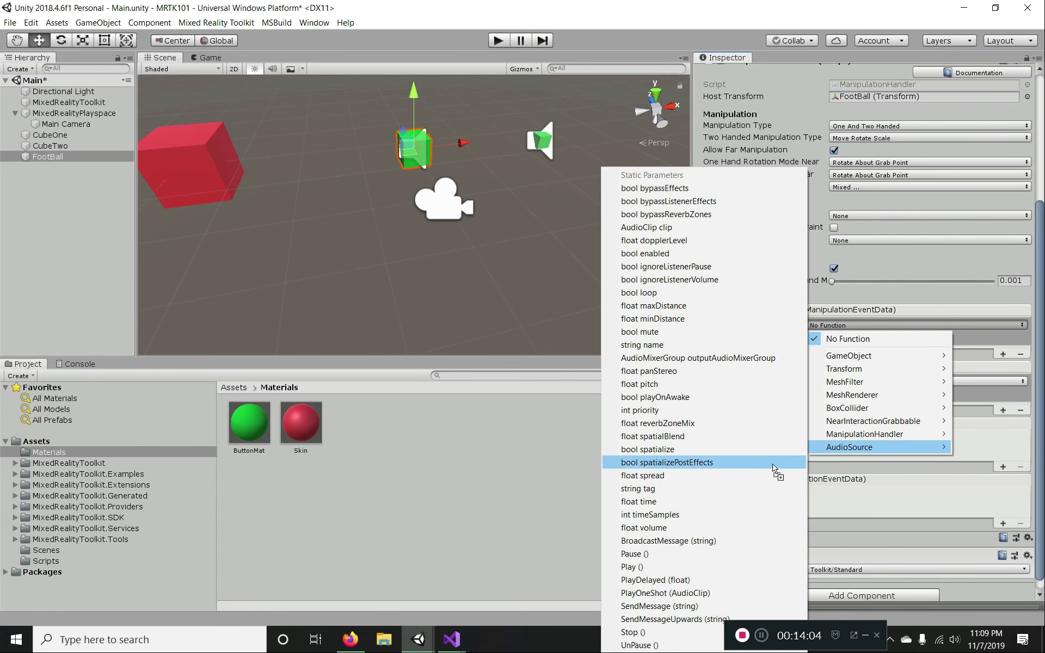
pyautogui.click(687, 594)
pyautogui.click(834, 382)
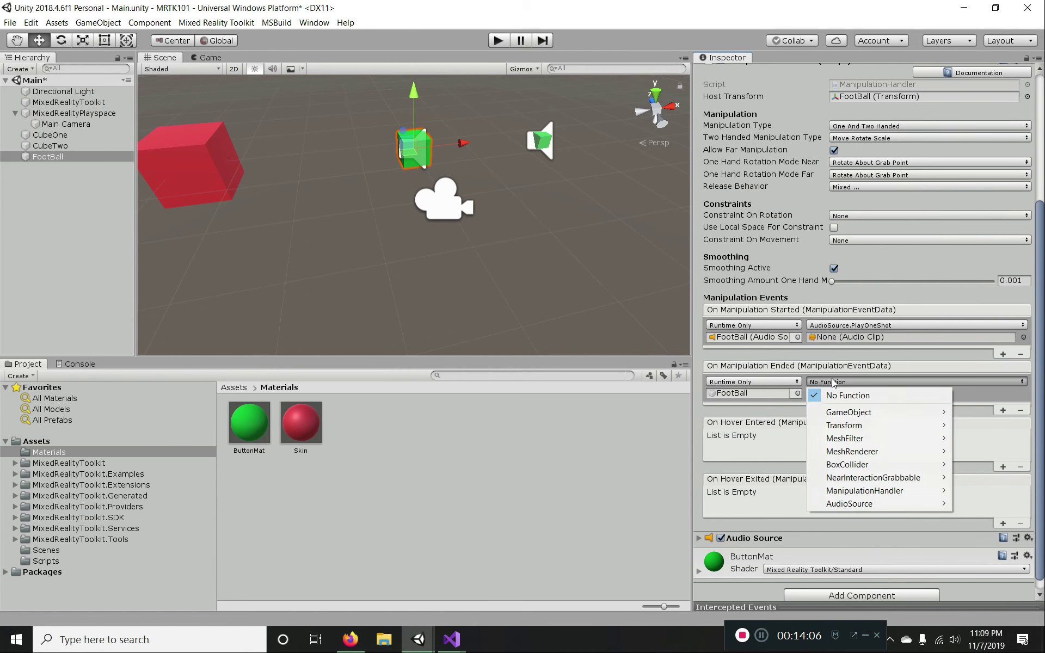
pyautogui.moveTo(838, 506)
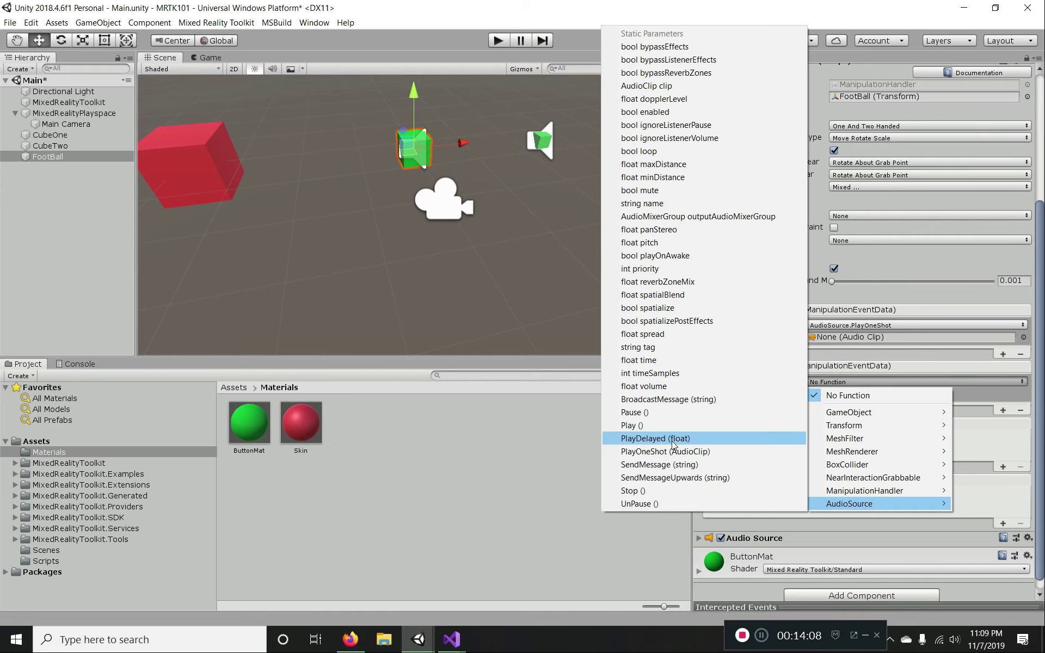
pyautogui.click(675, 452)
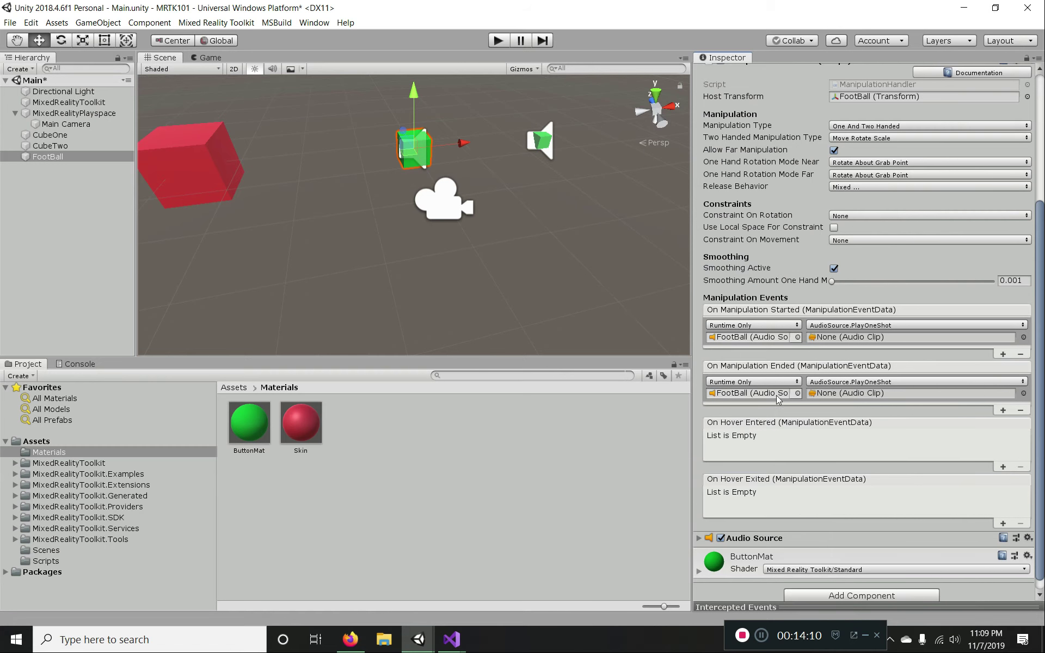
# - Add a second, empty entry to On Manipulation Started and set the first entry's audio clip to MRTK_Move_Start
pyautogui.click(1003, 354)
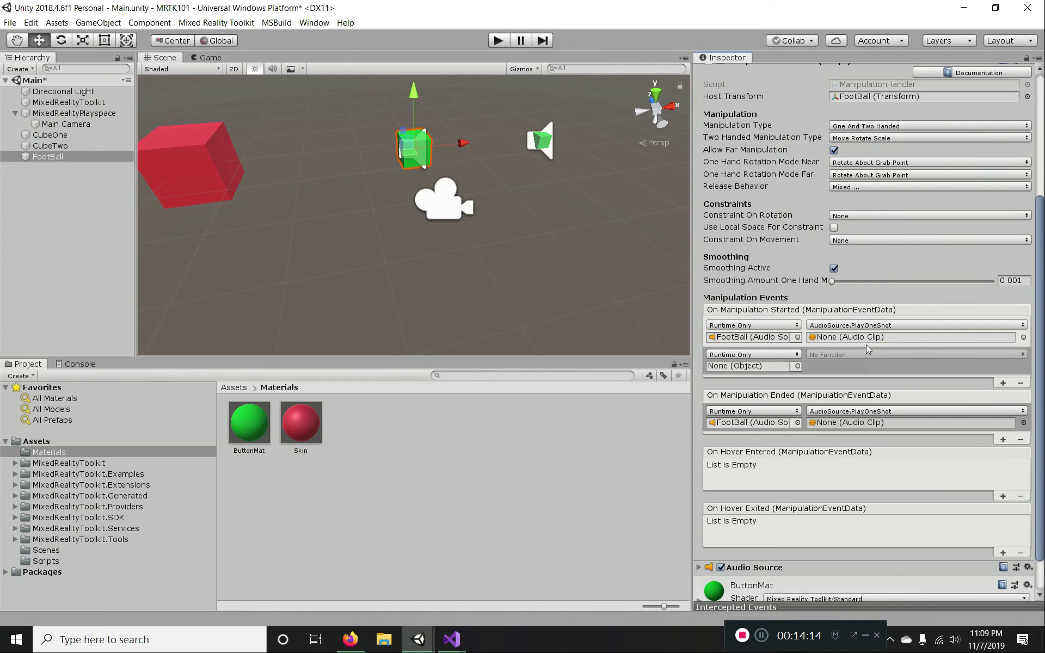
pyautogui.click(1024, 338)
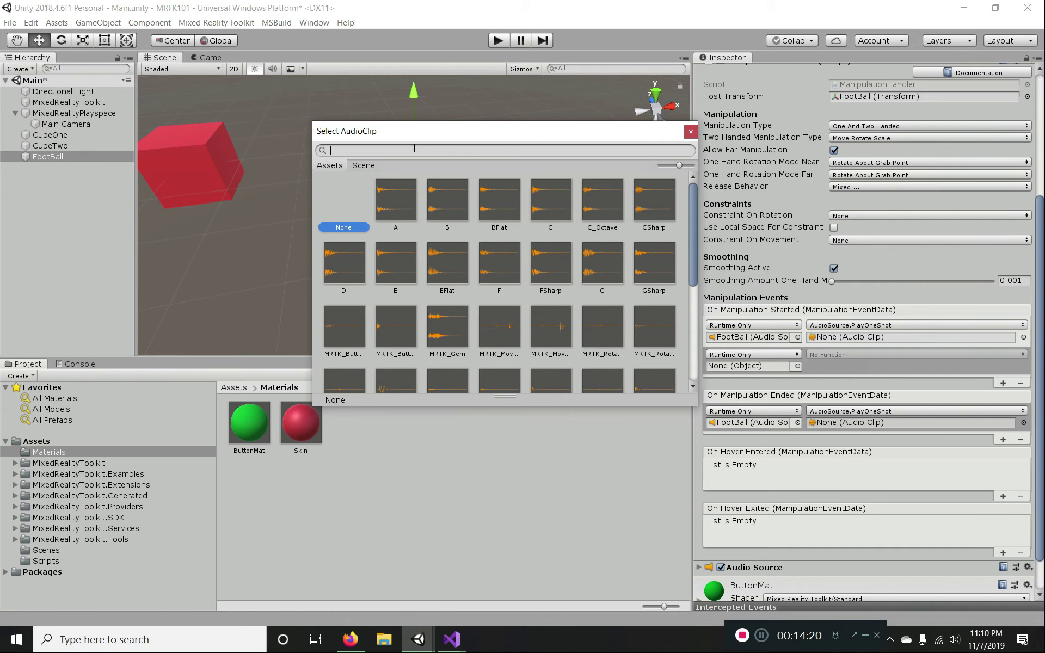
pyautogui.write('MR')
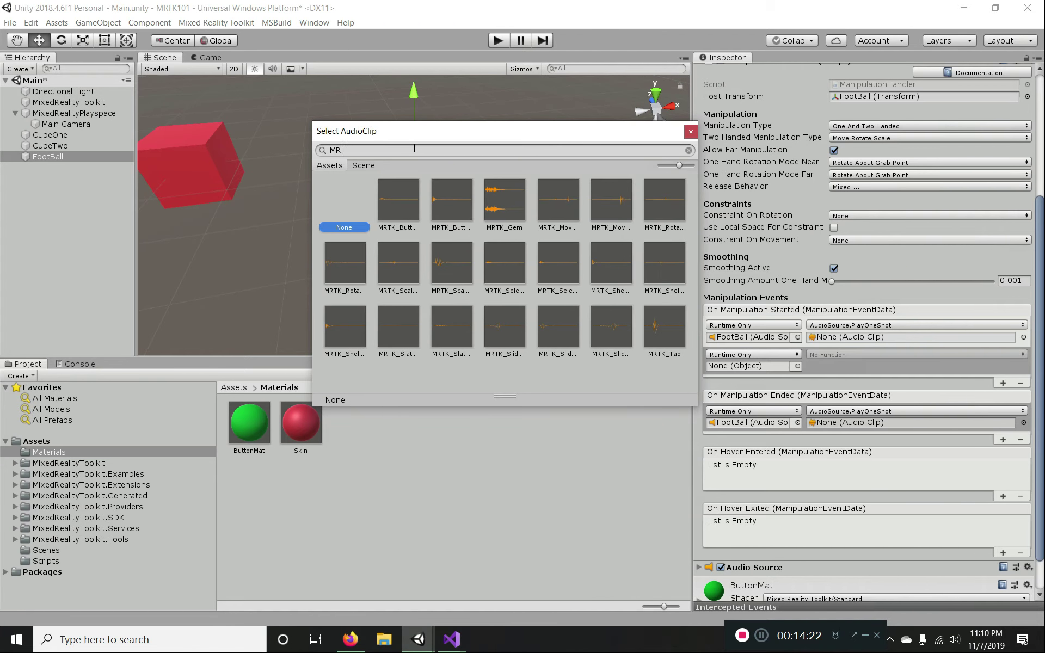
pyautogui.write('TK_MA')
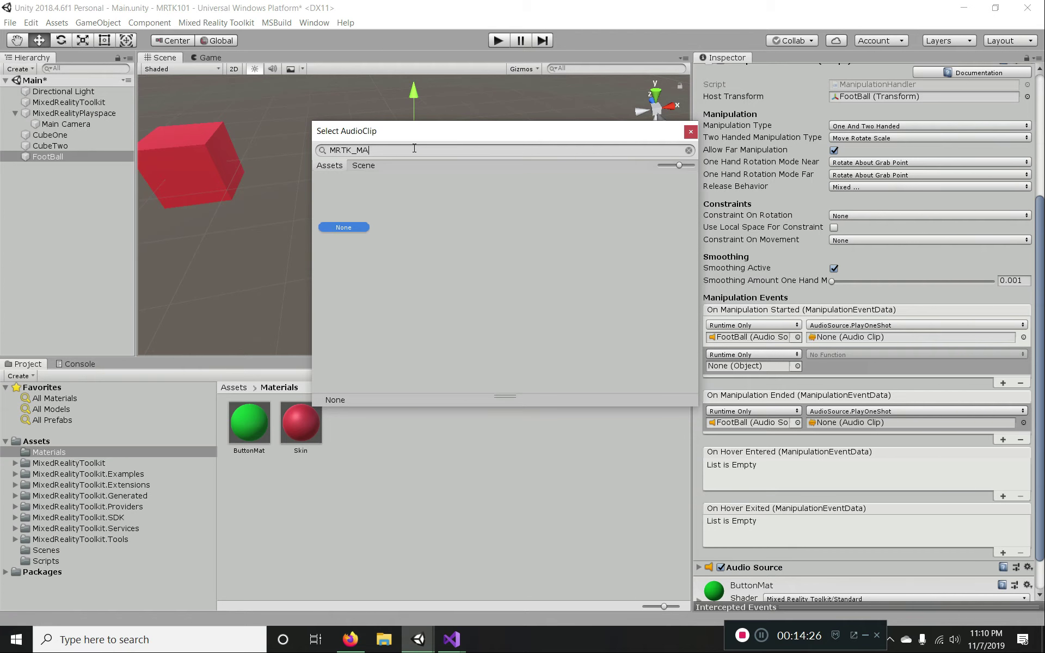
pyautogui.press('BackSpace')
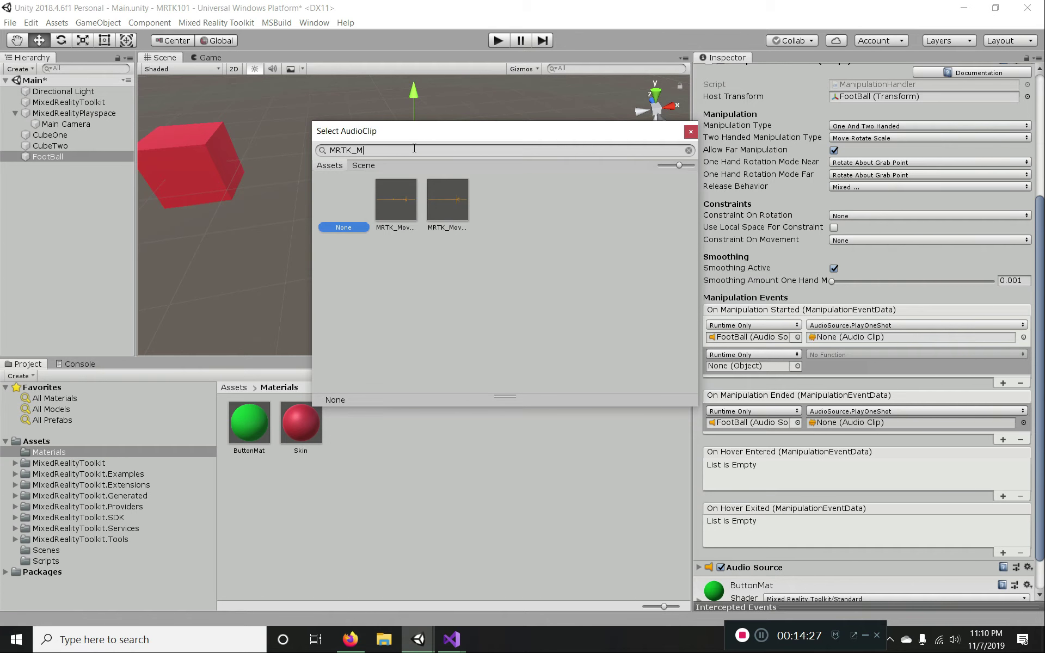
pyautogui.click(399, 201)
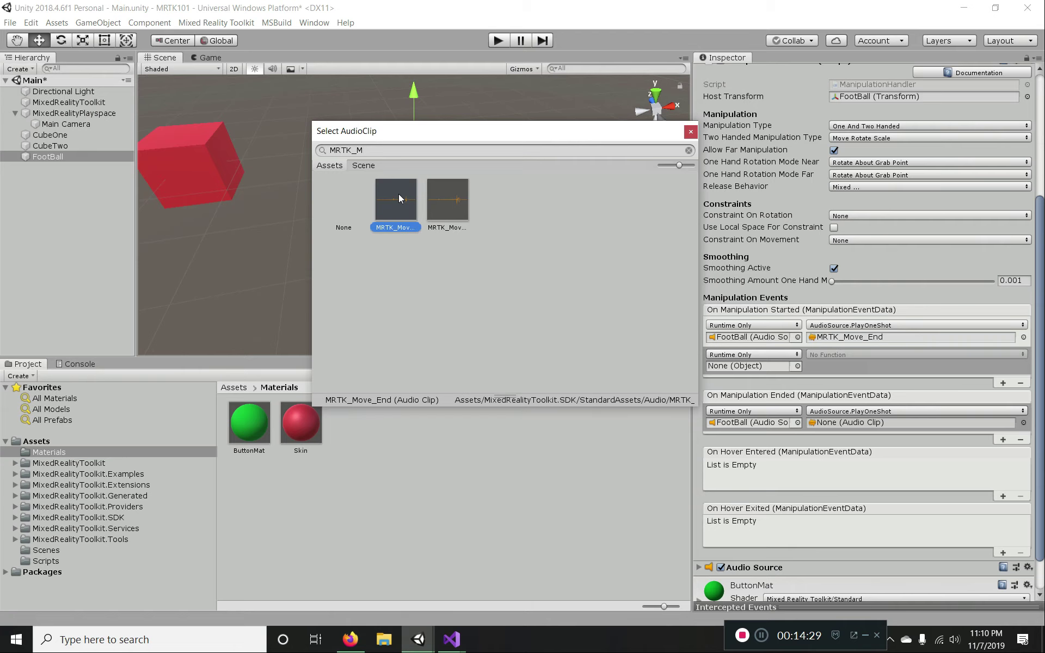
pyautogui.click(459, 204)
pyautogui.click(691, 132)
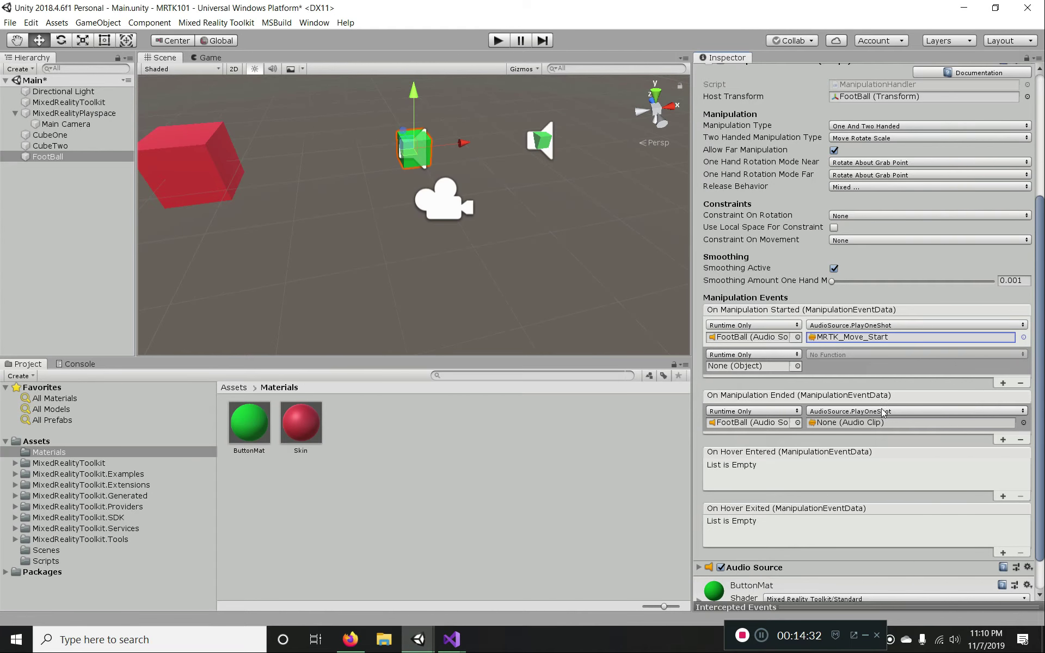
# - Set the audio clip of the On Manipulation Ended entry to MRTK_Move_End
pyautogui.click(1023, 423)
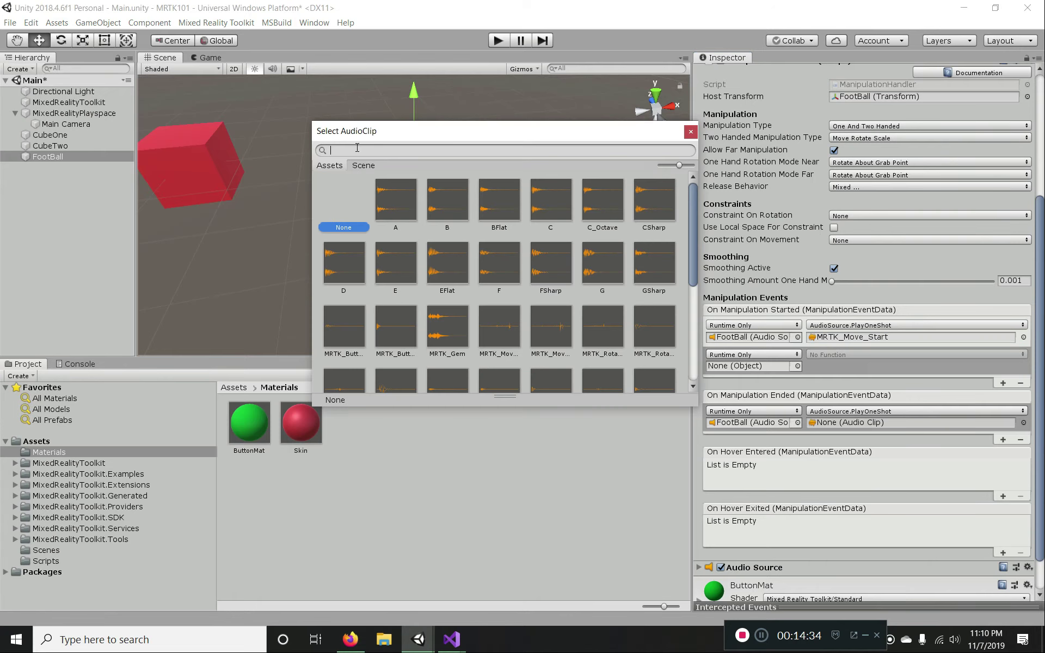
pyautogui.write('MRTK_')
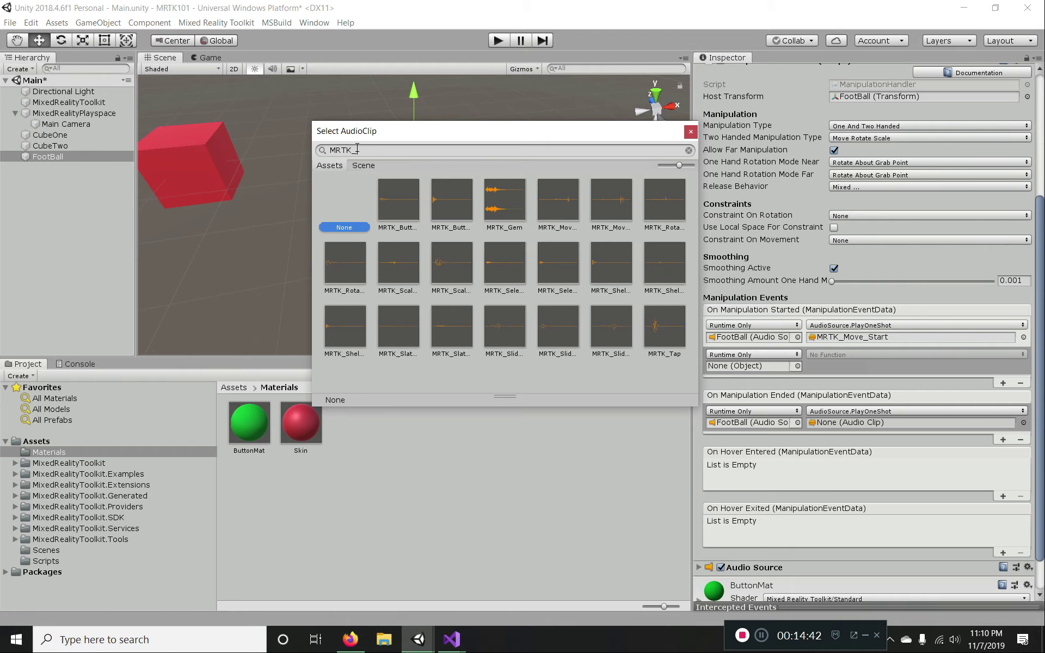
pyautogui.write('M')
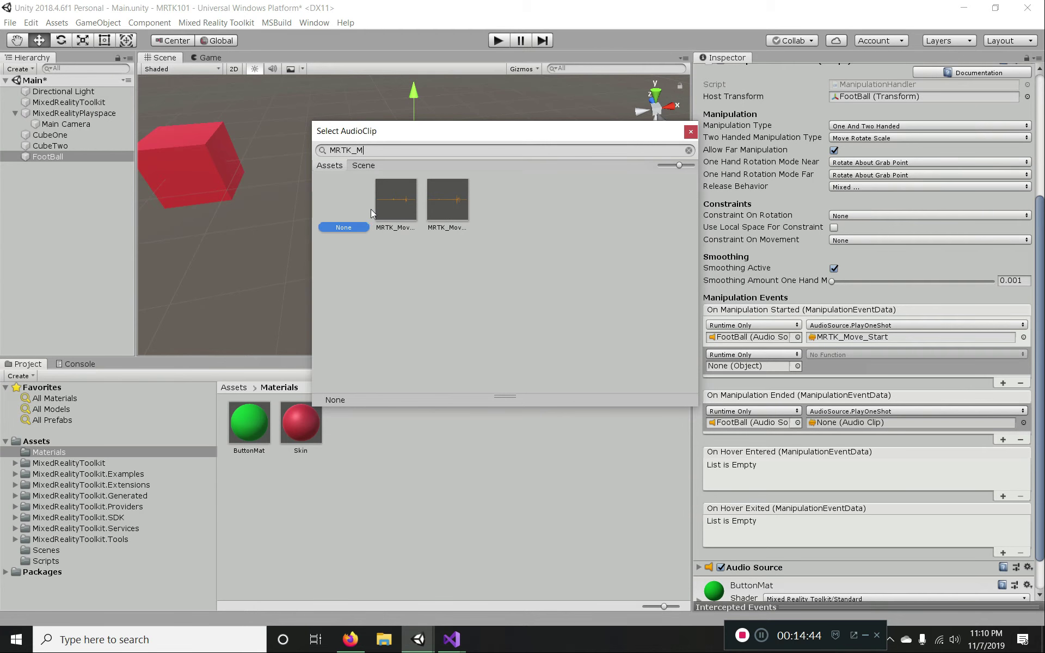
pyautogui.click(403, 207)
pyautogui.click(690, 132)
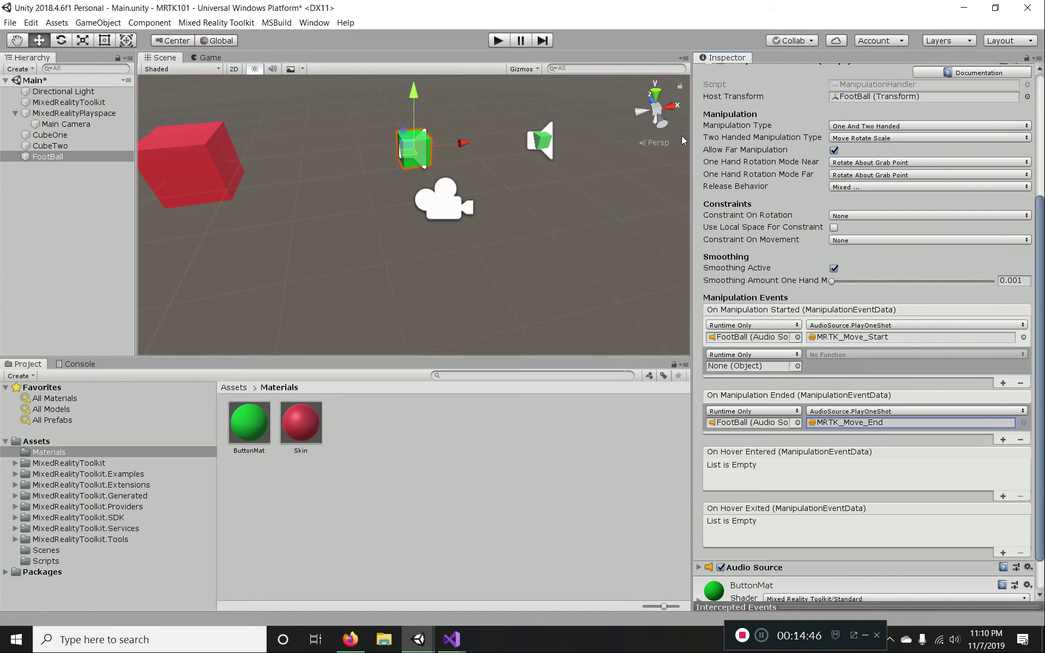
# - Play the scene, grab and move FootBall with the simulated hand to test the manipulation sounds, and stop playing
pyautogui.click(497, 43)
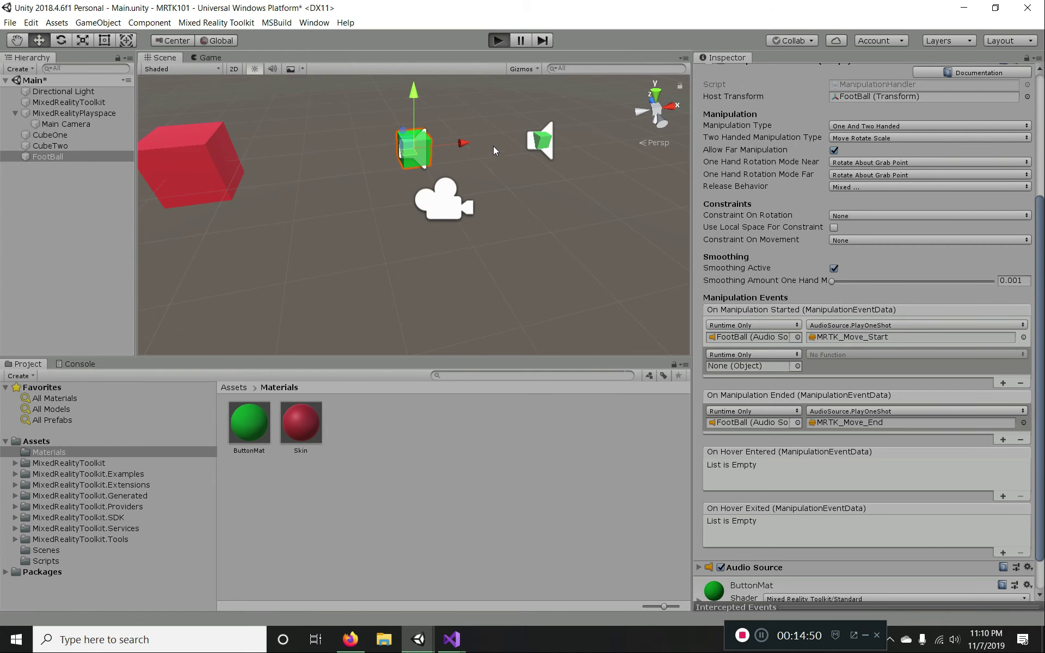
pyautogui.click(499, 44)
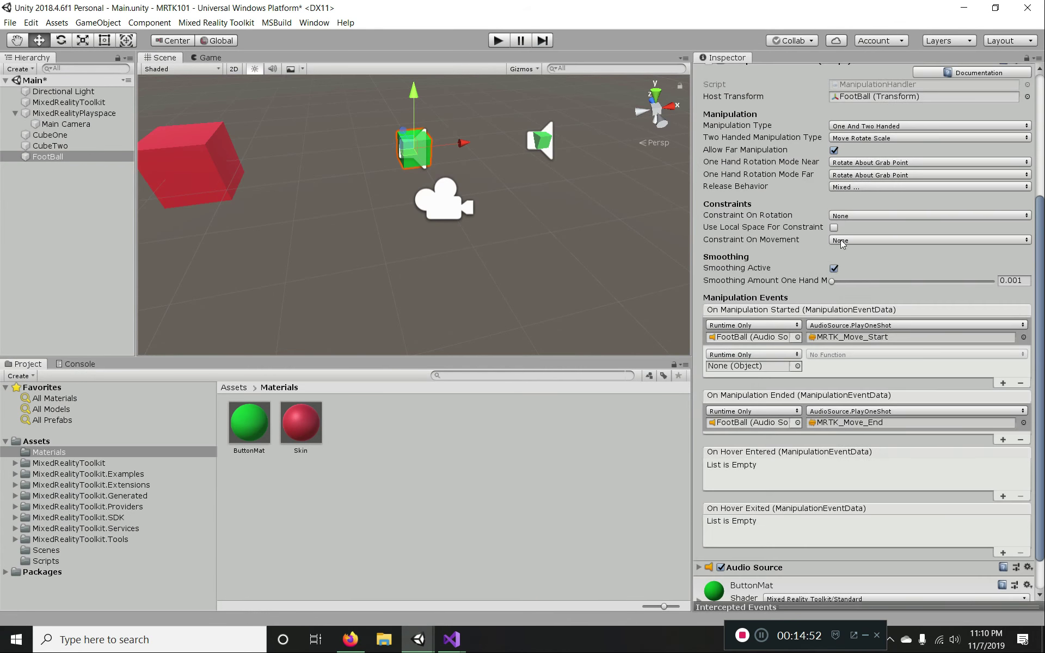
pyautogui.click(503, 46)
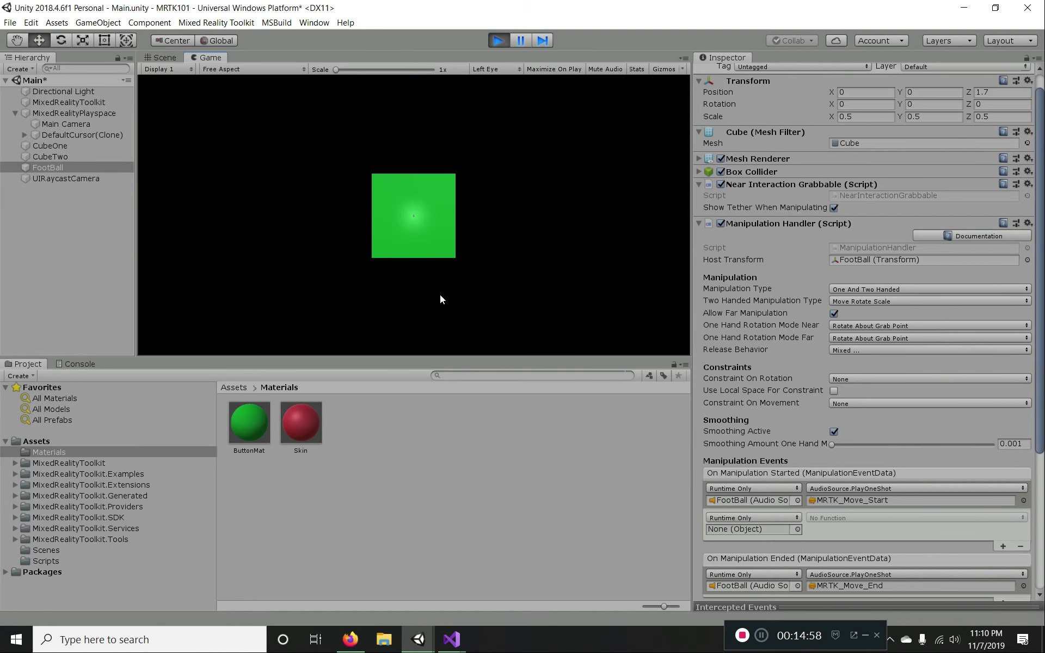
pyautogui.press('space')
pyautogui.moveTo(440, 295); pyautogui.dragTo(602, 251)
pyautogui.press('space')
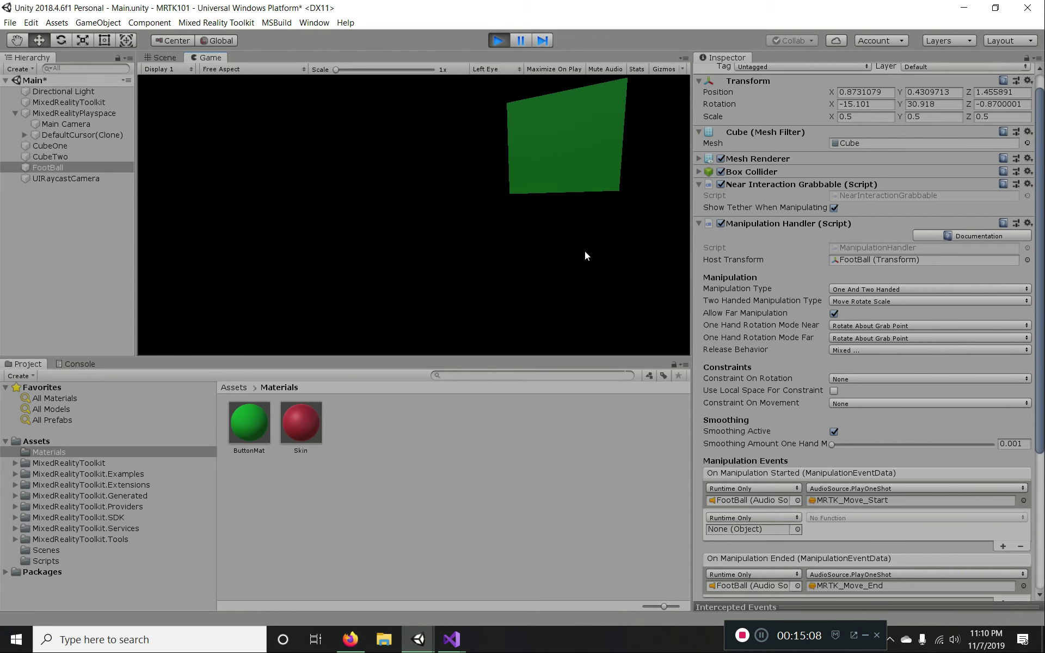
pyautogui.moveTo(466, 281); pyautogui.dragTo(504, 245, button='right')
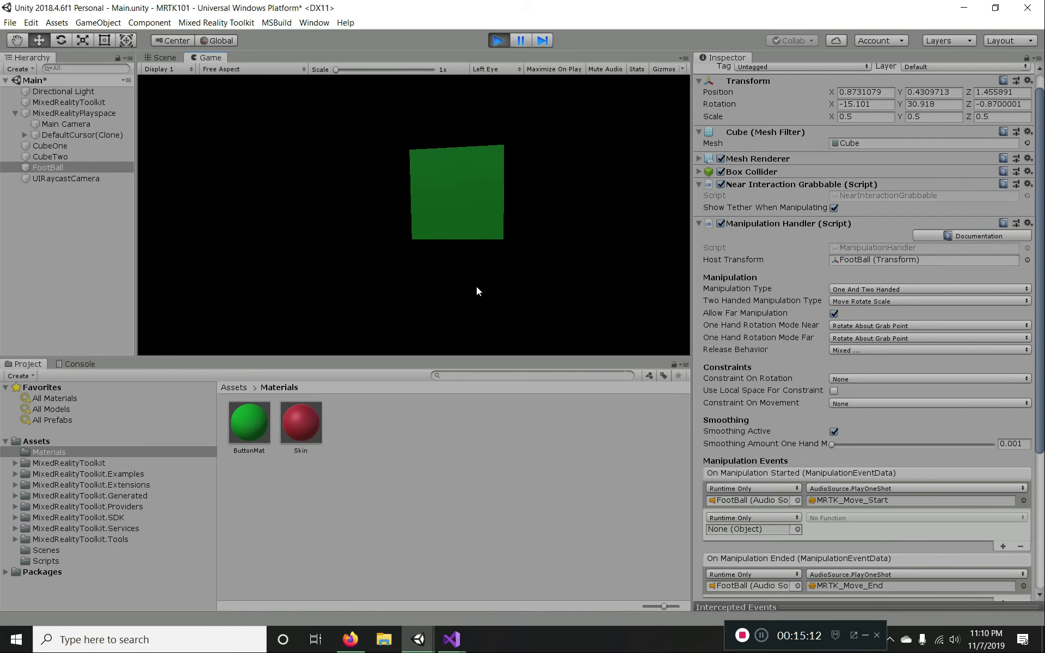
pyautogui.moveTo(514, 304); pyautogui.dragTo(368, 300)
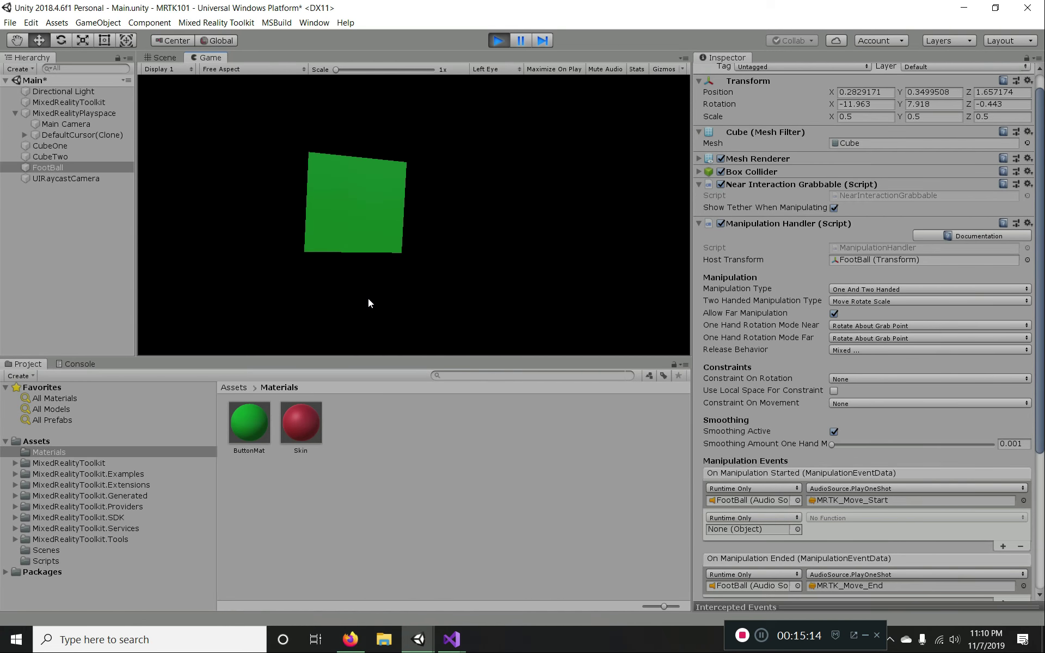
pyautogui.click(498, 41)
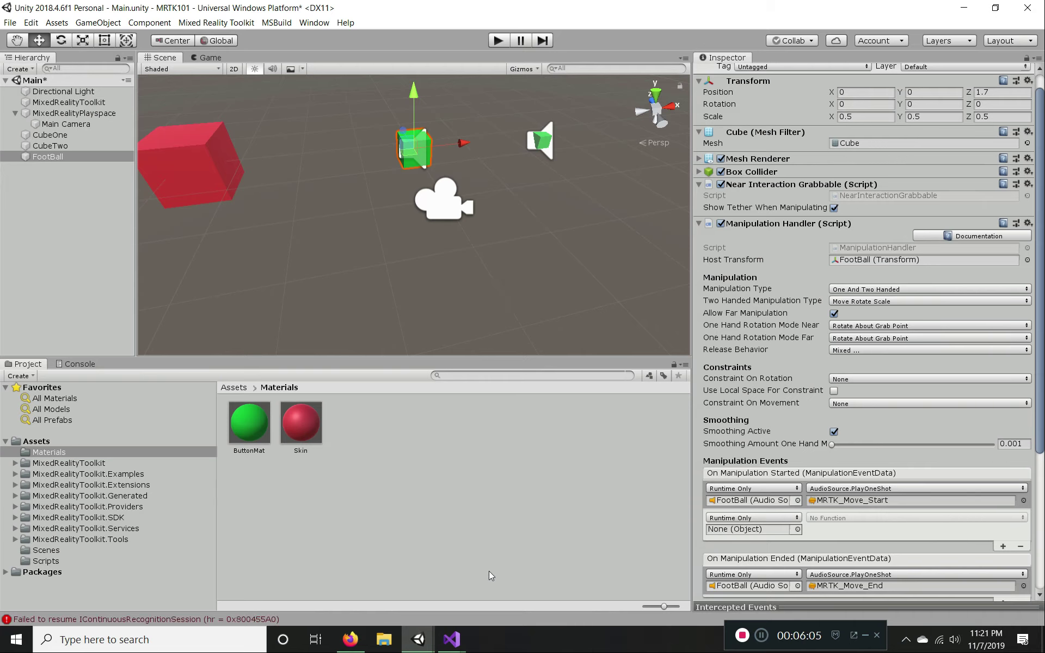
# - Reselect FootBall in the scene, collapse its Manipulation Handler settings, and switch to the Game view
pyautogui.click(399, 273)
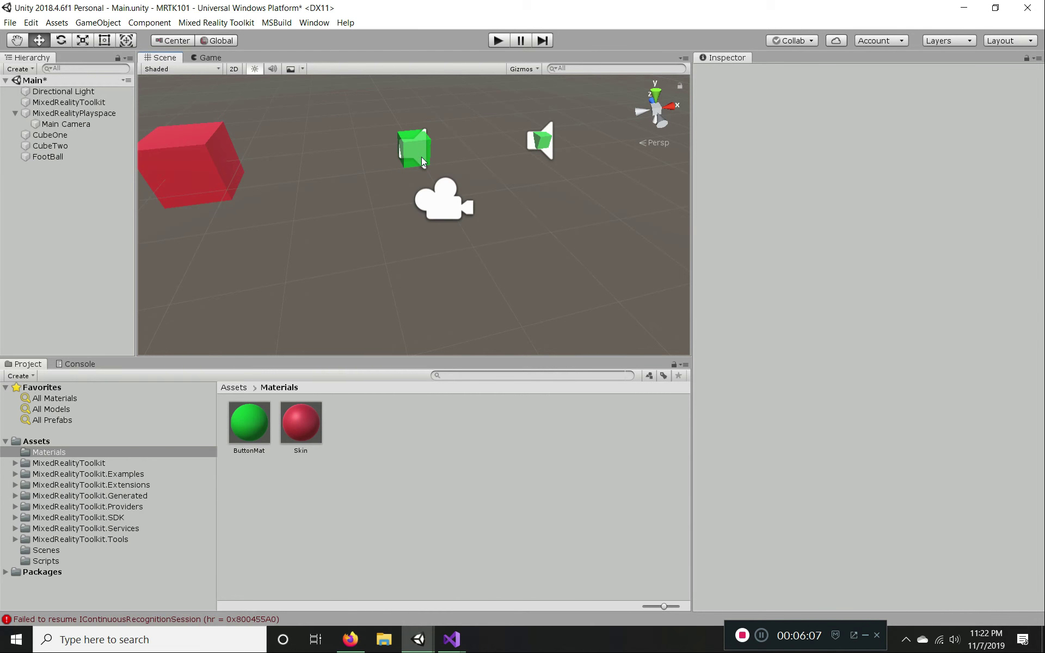
pyautogui.click(422, 139)
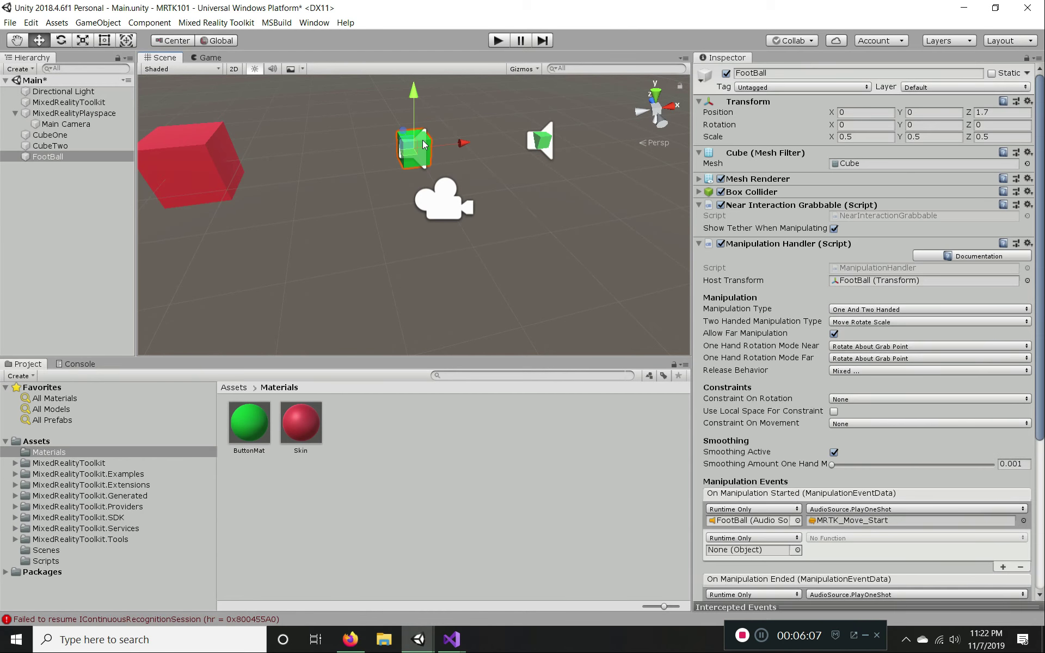
pyautogui.click(699, 244)
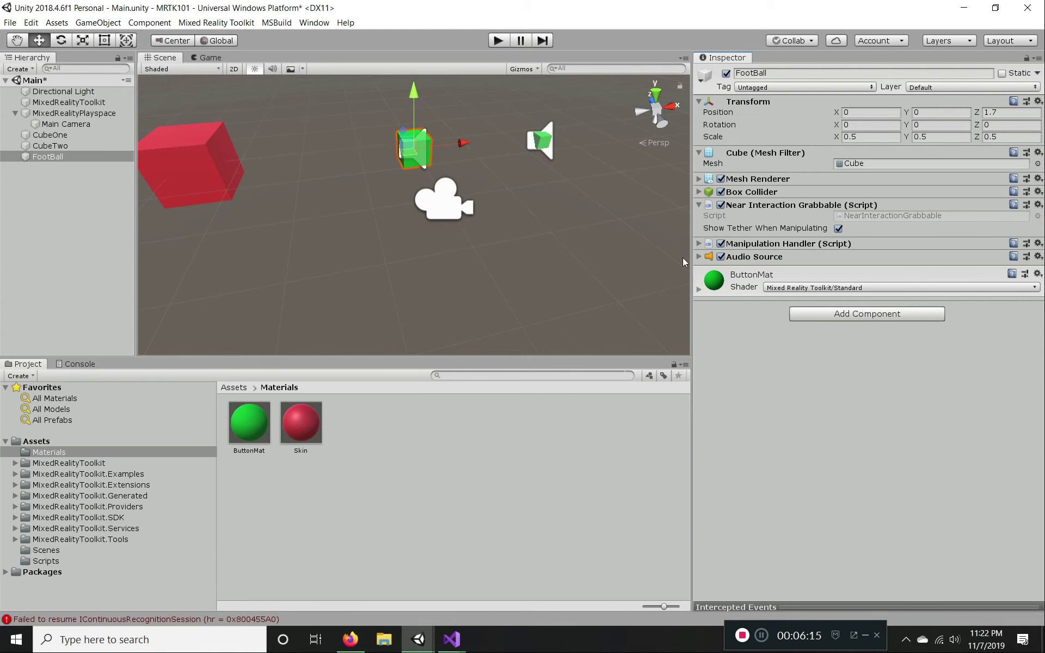
pyautogui.click(211, 58)
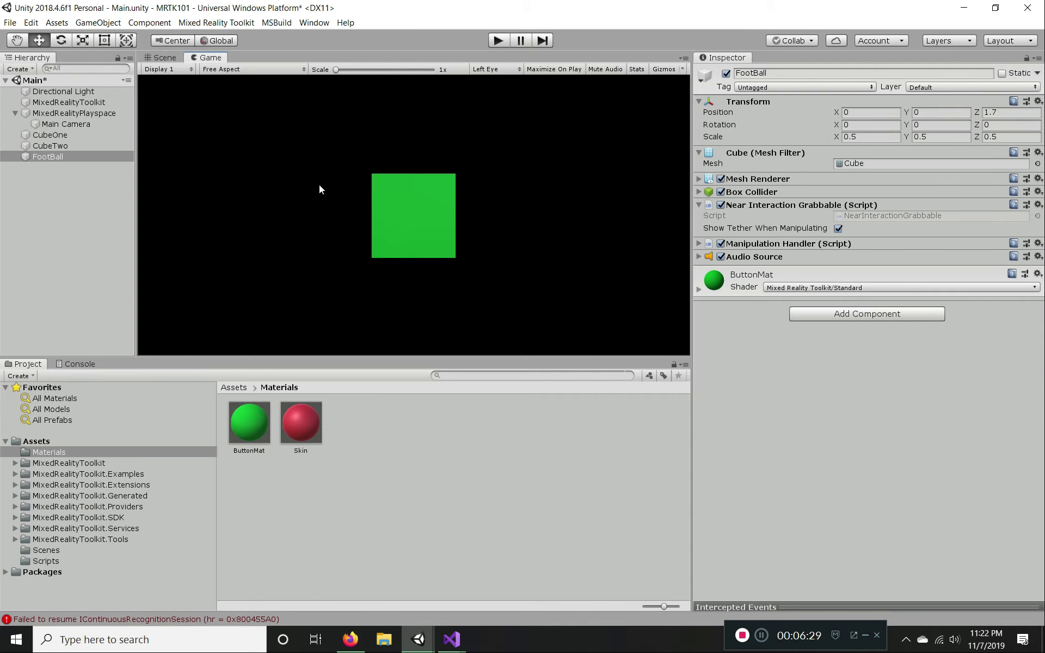
# - Add the MRTK Bounding Box component to FootBall and expand its settings
pyautogui.click(837, 317)
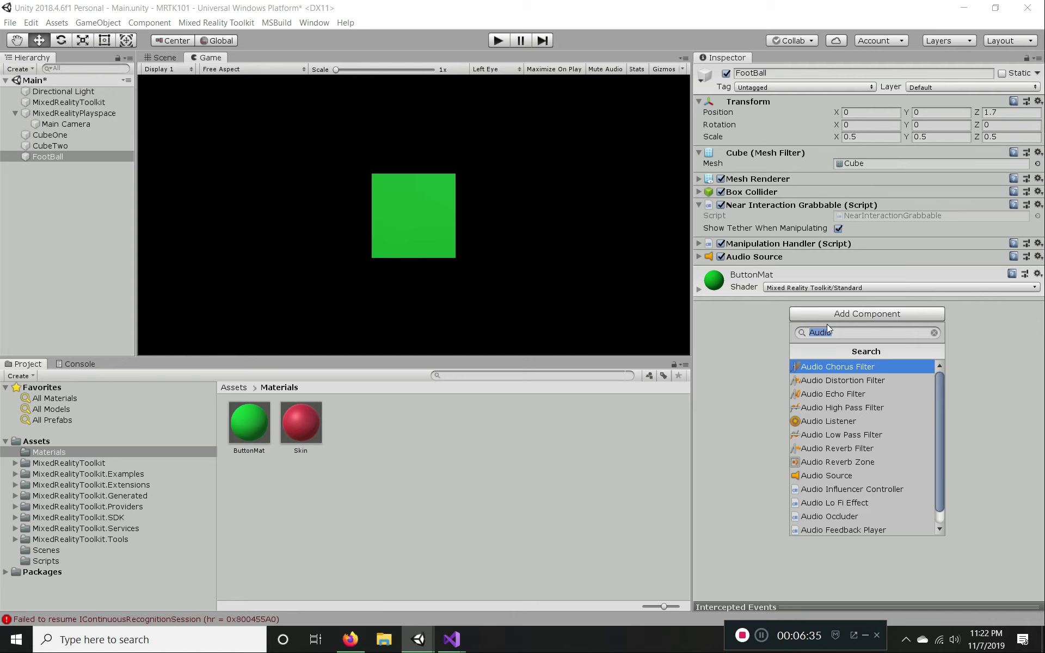
pyautogui.write('Bounding')
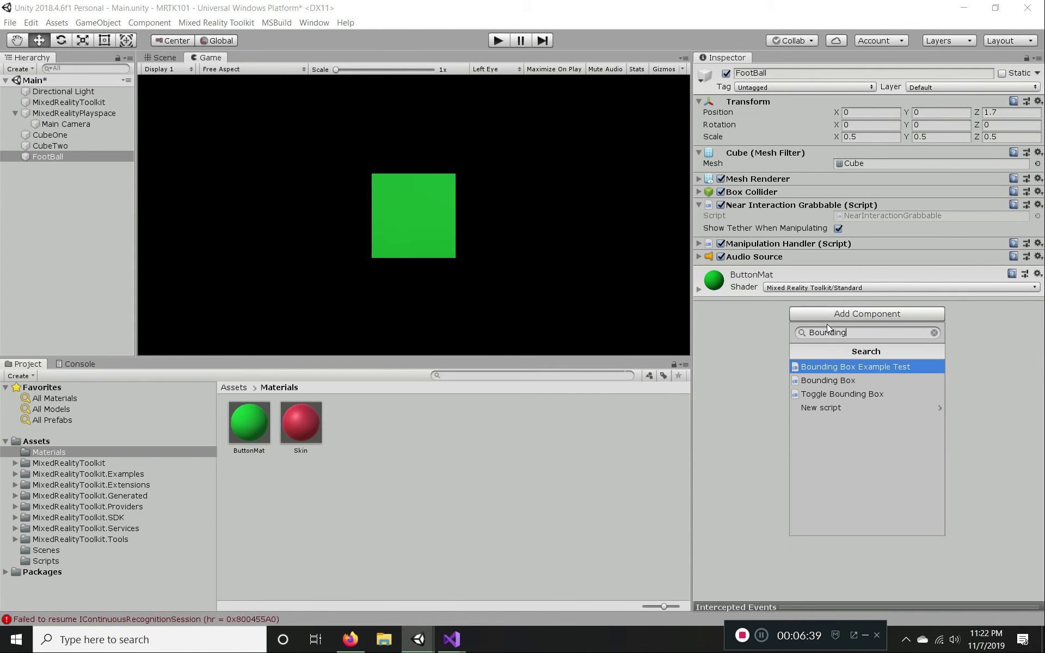
pyautogui.press('Down')
pyautogui.press('Return')
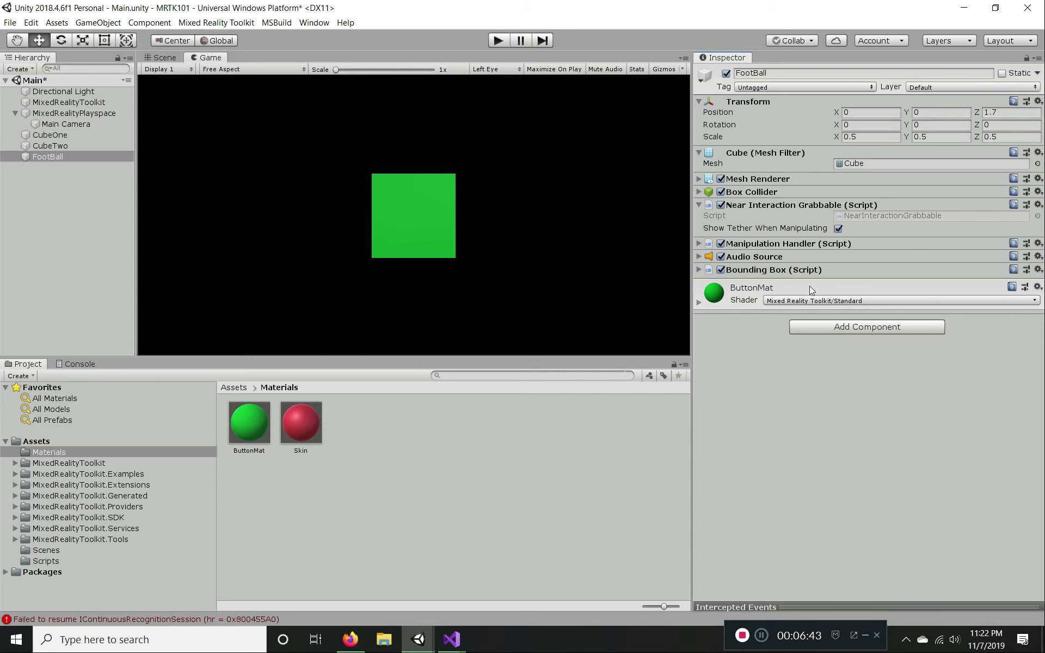
pyautogui.click(700, 270)
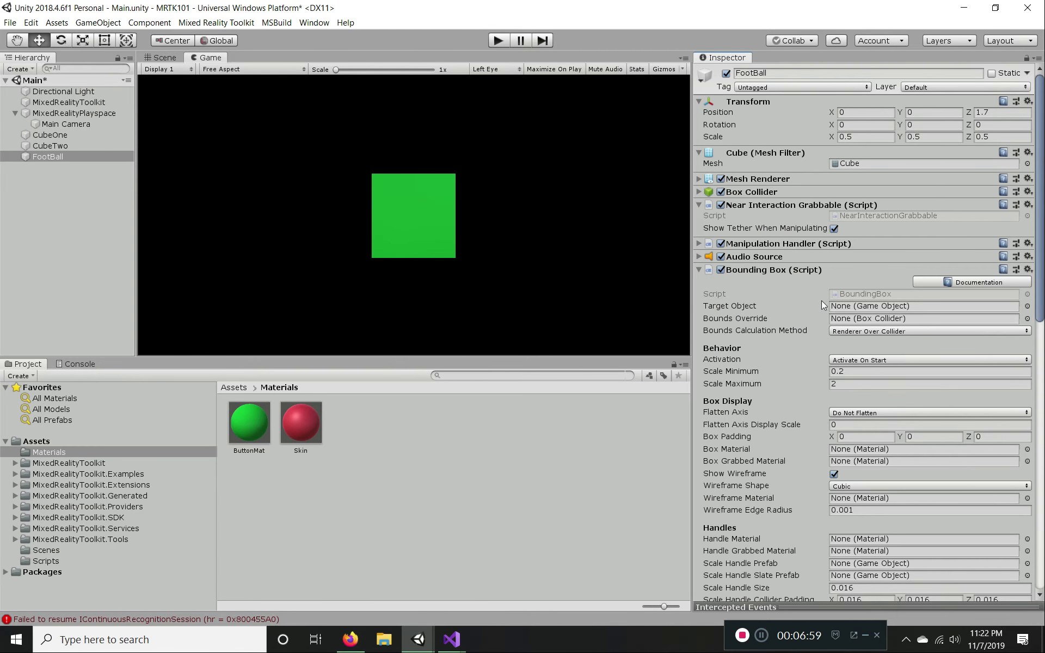
# - Assign FootBall as the Target Object of its Bounding Box component
pyautogui.scroll(-10, 780, 308)
pyautogui.scroll(-6, 780, 309)
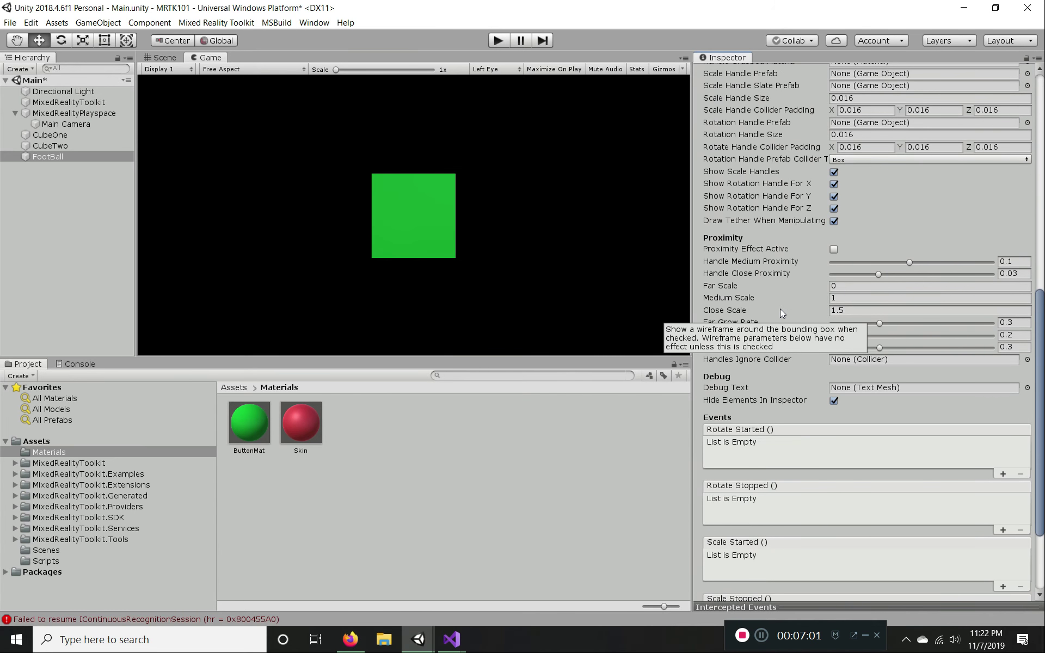
pyautogui.scroll(3, 832, 394)
pyautogui.scroll(8, 832, 394)
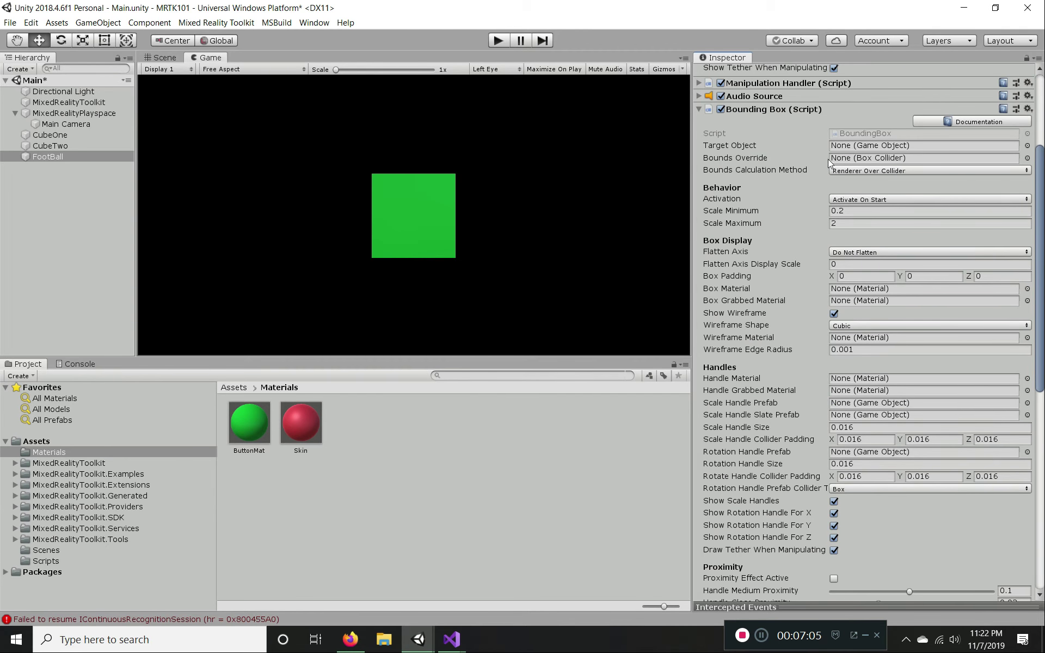
pyautogui.moveTo(782, 266)
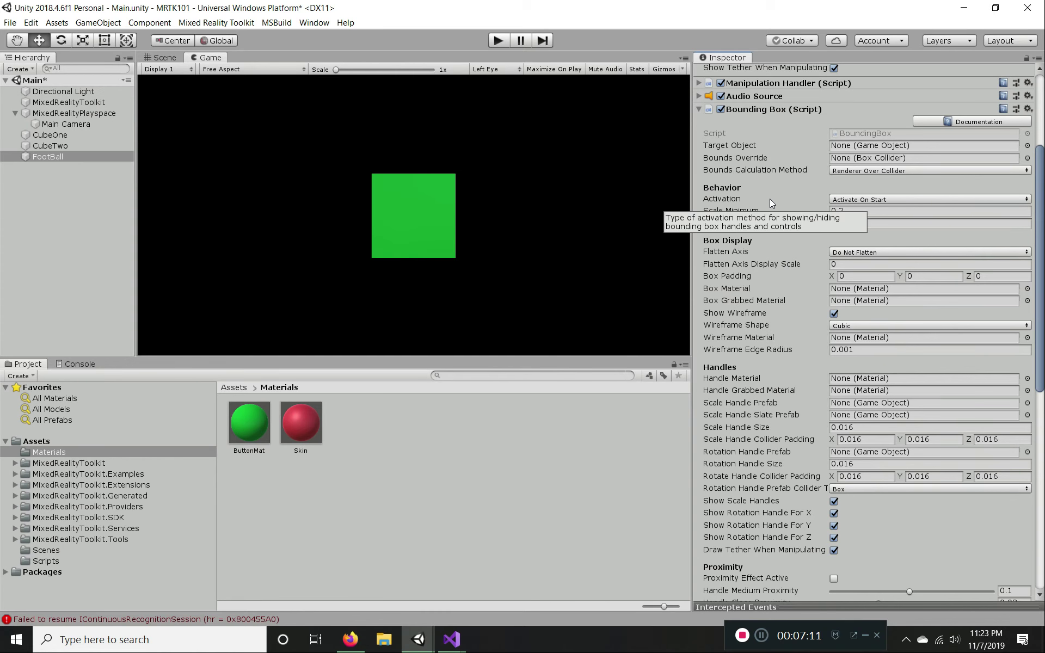
pyautogui.moveTo(740, 145)
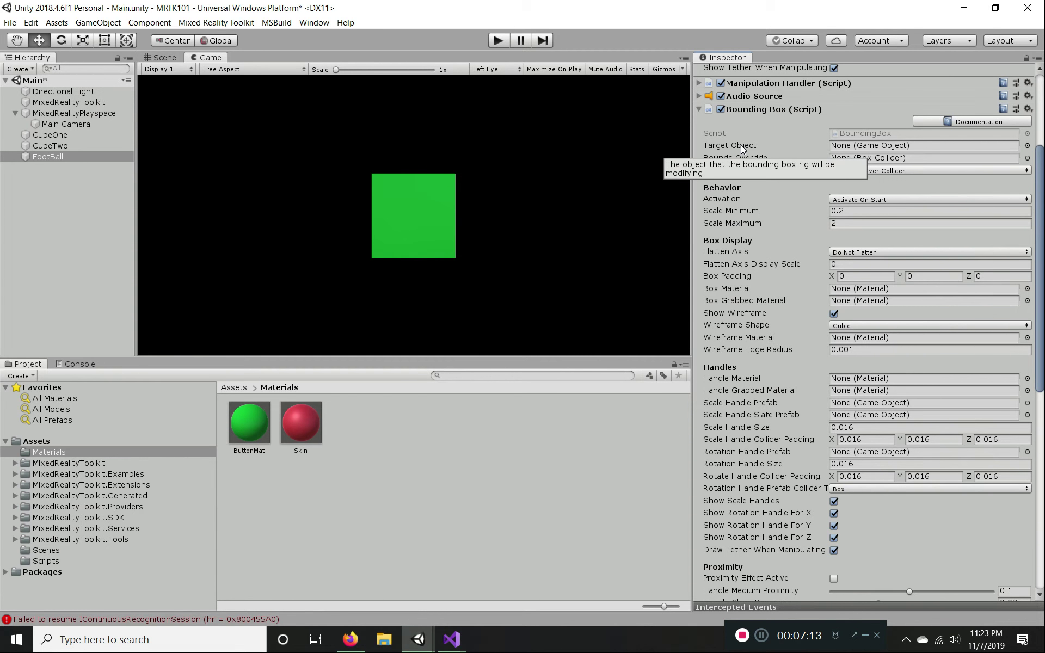
pyautogui.click(48, 157)
pyautogui.moveTo(47, 156); pyautogui.dragTo(847, 150)
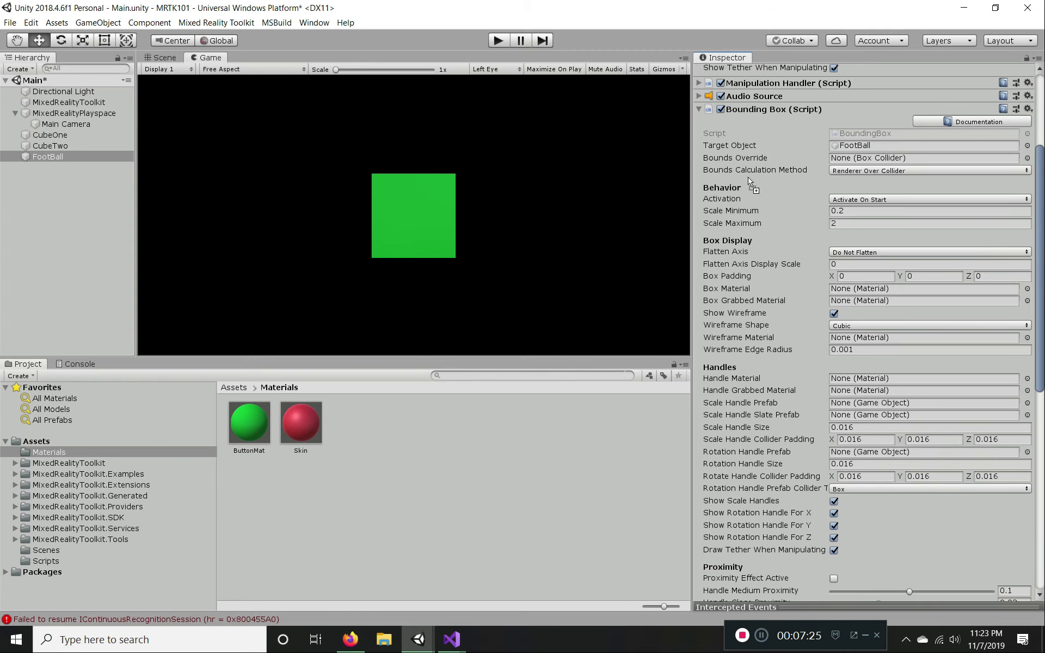
# - Set the Bounding Box's Bounds Override to FootBall's Box Collider
pyautogui.click(163, 57)
pyautogui.click(209, 58)
pyautogui.moveTo(59, 158); pyautogui.dragTo(870, 162)
# - Set the Bounding Box's Handle Material to BoundingBoxHandleWhite
pyautogui.click(1028, 378)
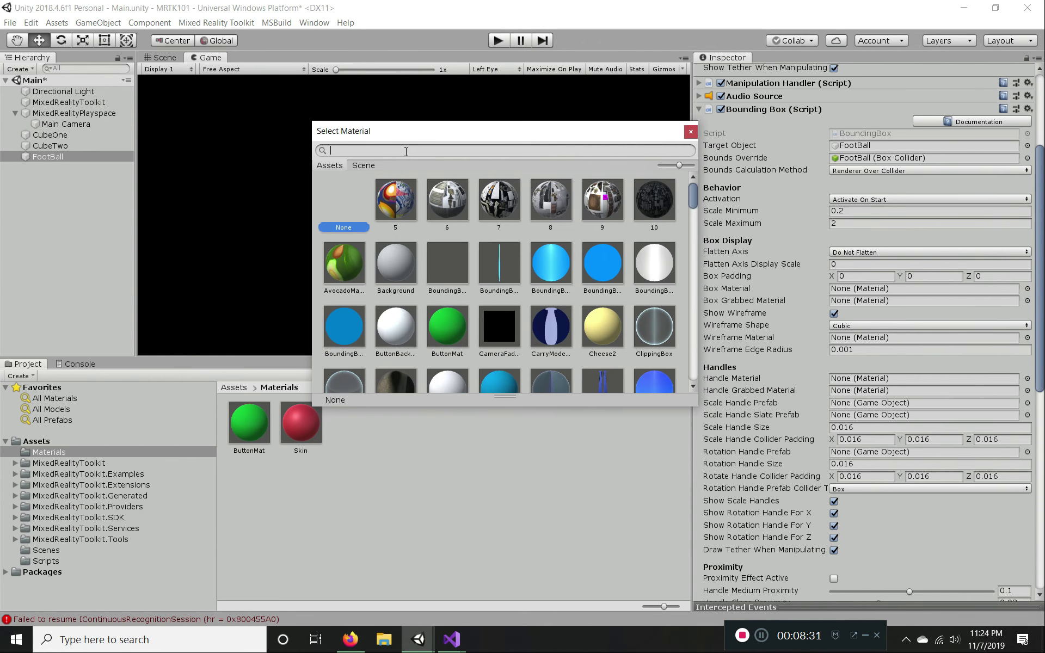
pyautogui.write('Handl')
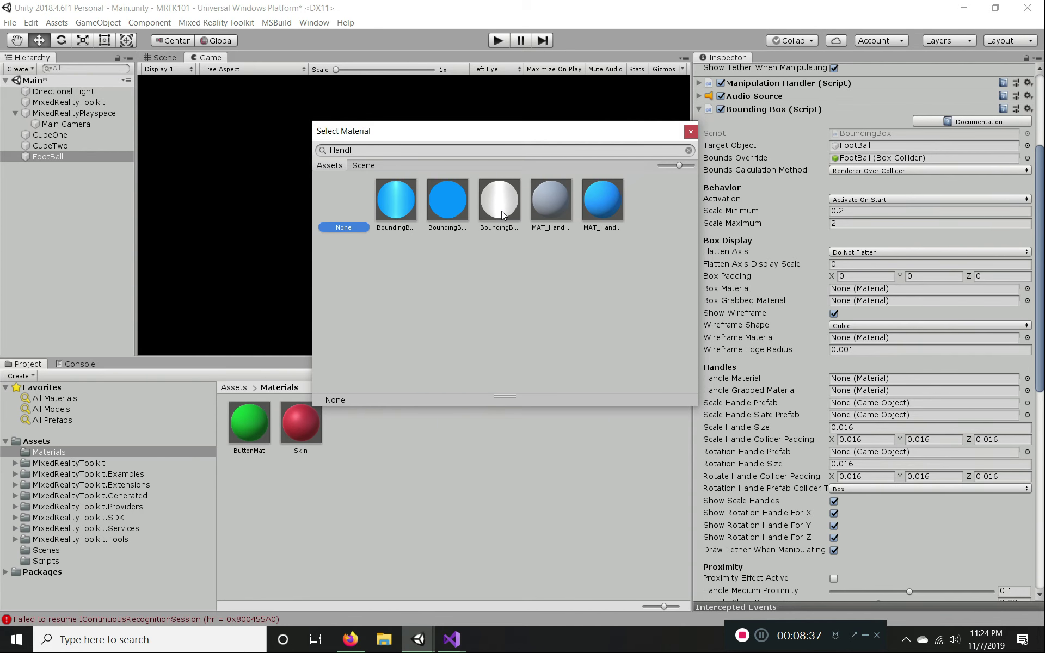
pyautogui.click(501, 213)
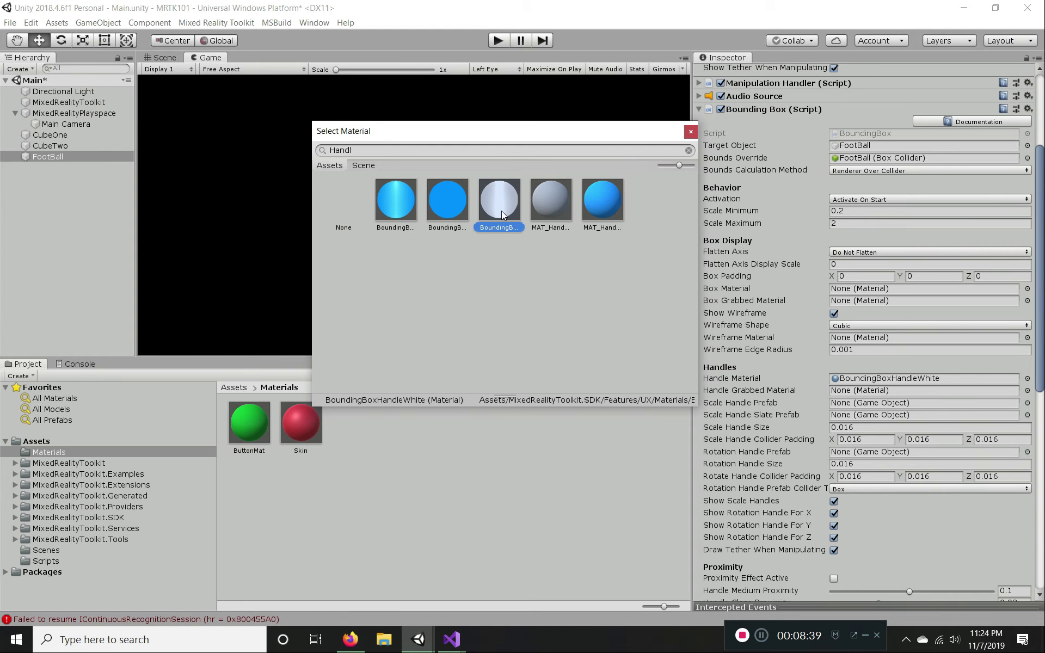
pyautogui.click(691, 132)
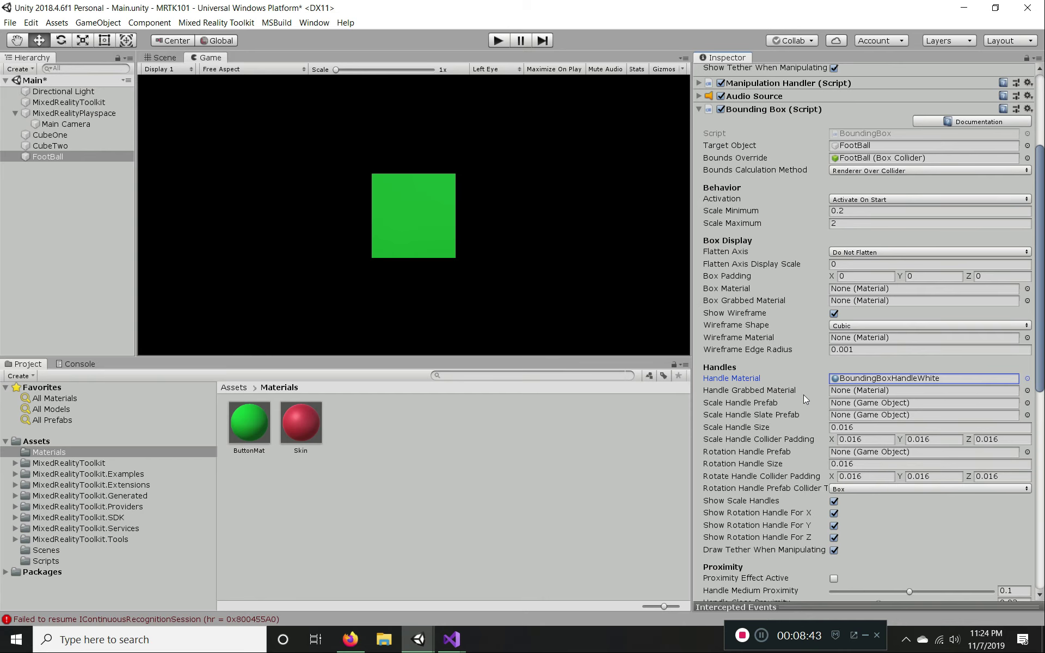
# - Set the Bounding Box's Handle Grabbed Material to BoundingBoxHandleBlueGrabbed
pyautogui.click(1027, 390)
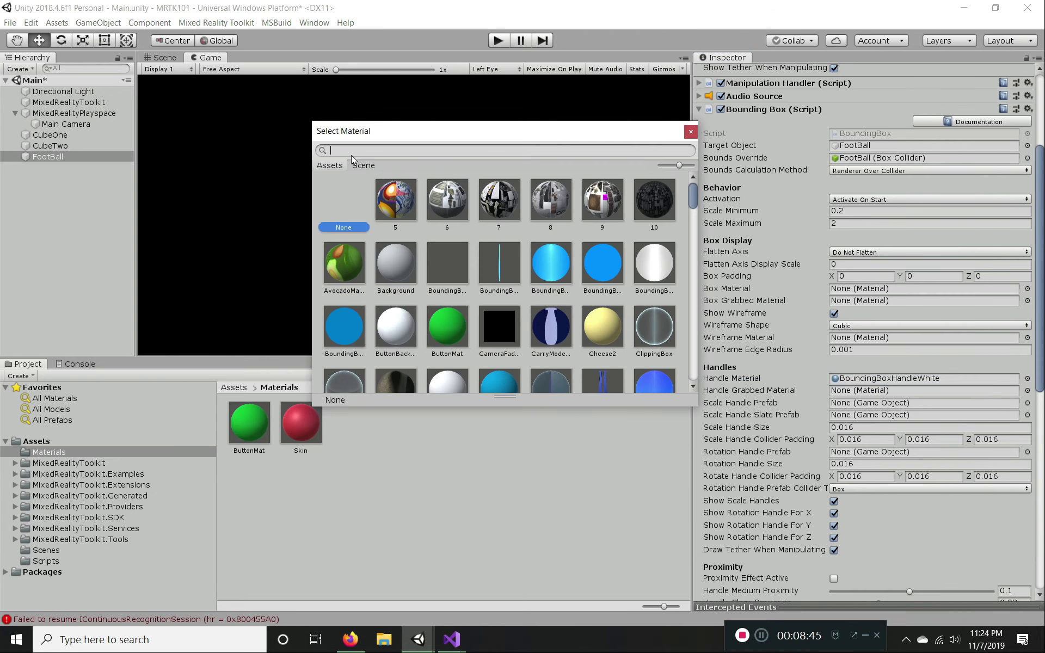
pyautogui.write('han')
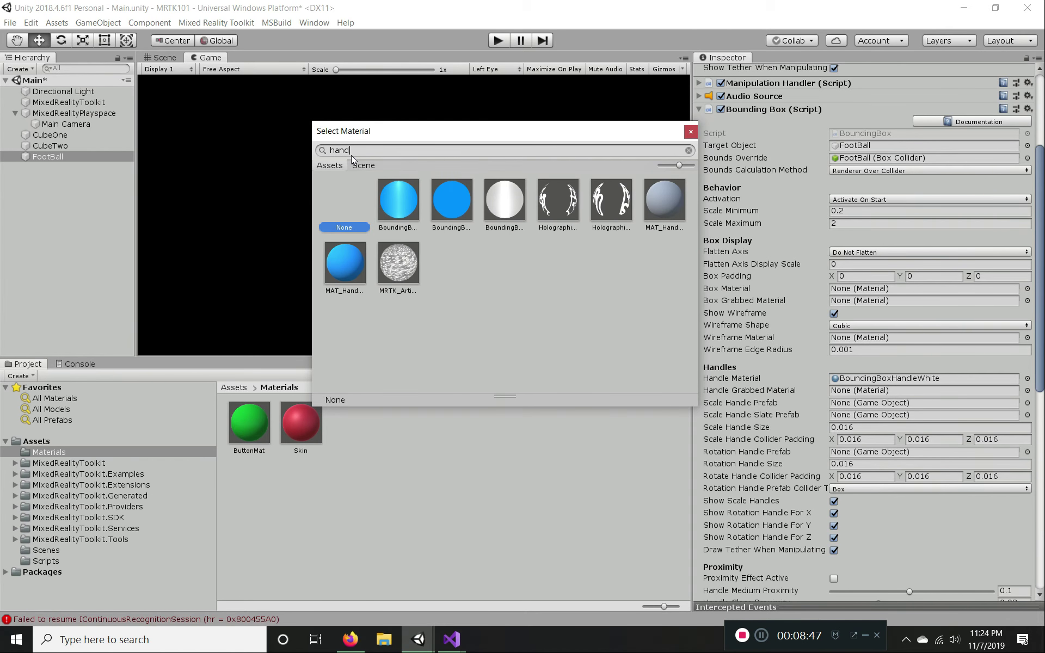
pyautogui.write('dle')
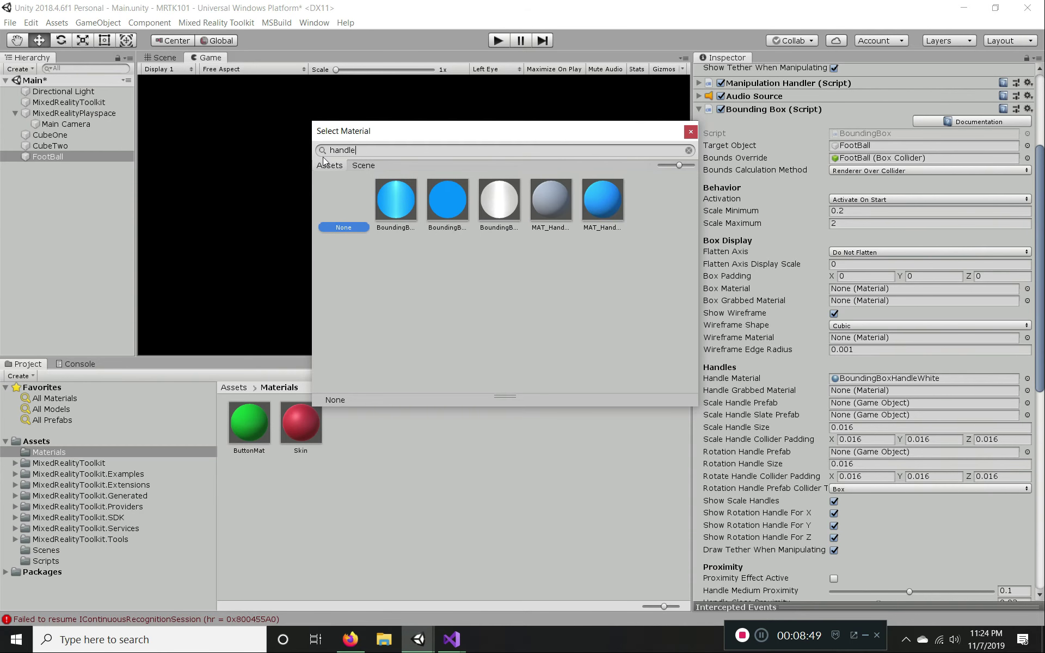
pyautogui.click(602, 204)
pyautogui.click(570, 203)
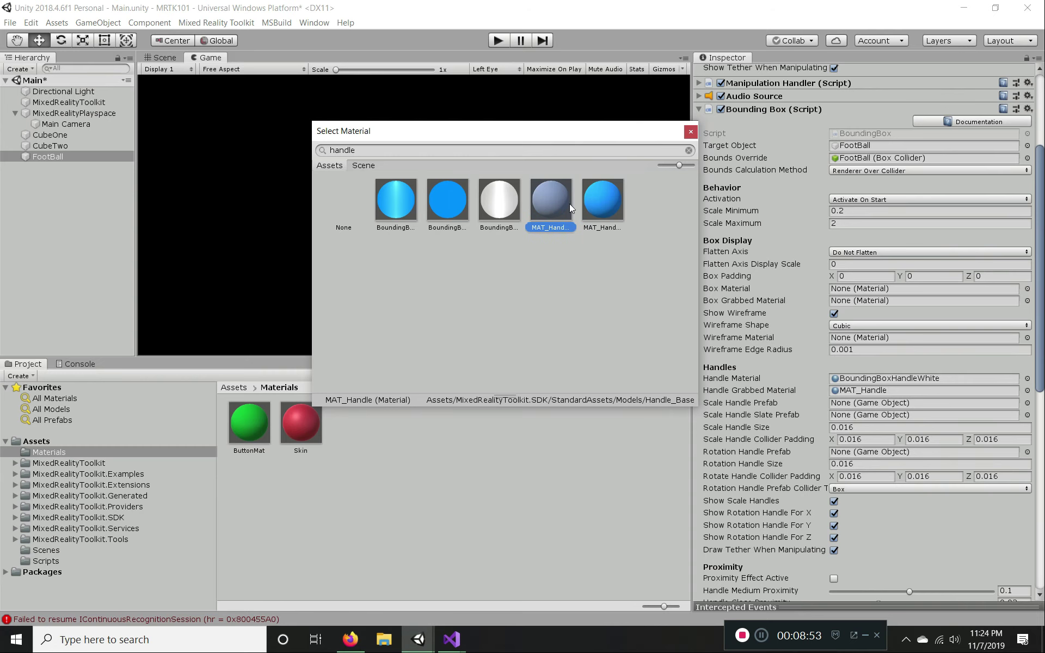
pyautogui.click(444, 205)
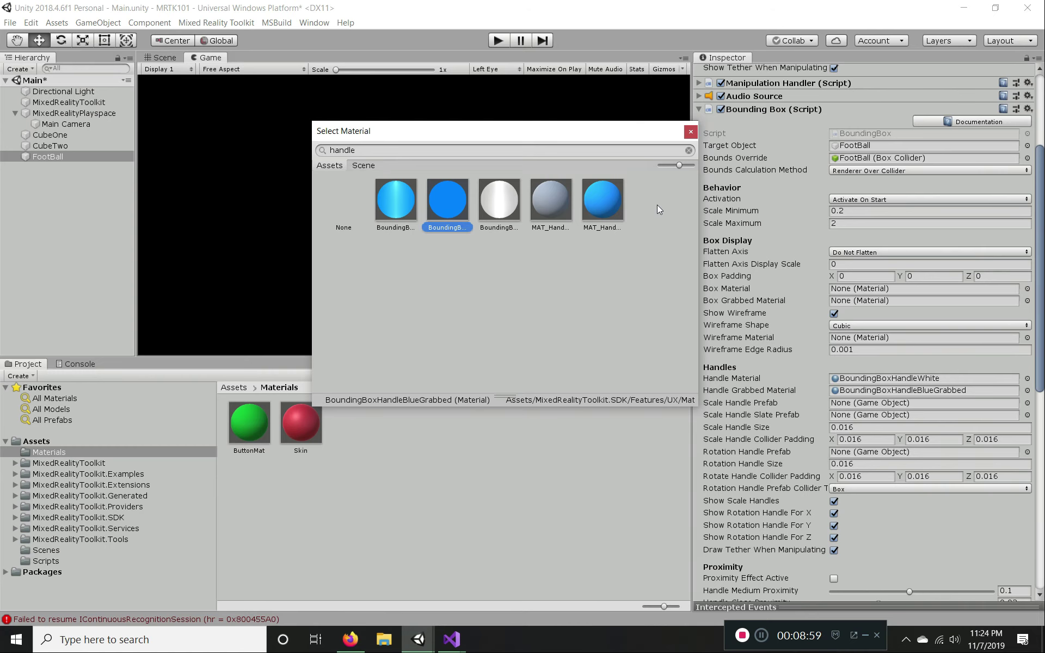
pyautogui.click(691, 132)
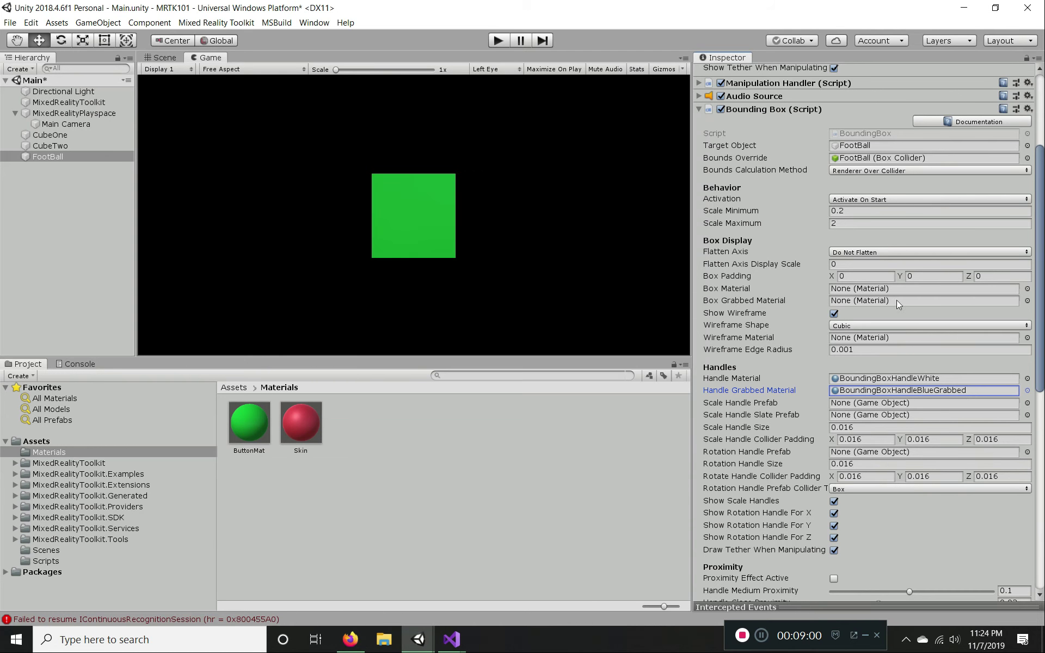
# - Find the handle assets and set the Scale Handle Prefab to MRTK_BoundingBox_ScaleHandle
pyautogui.click(1027, 403)
pyautogui.write('handle')
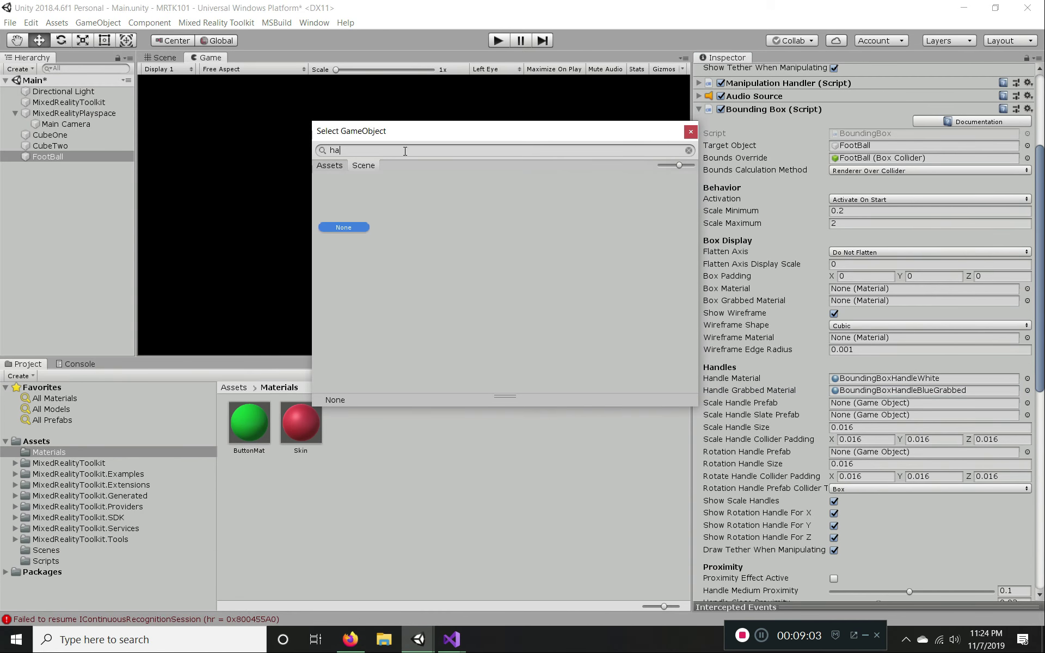
pyautogui.click(331, 166)
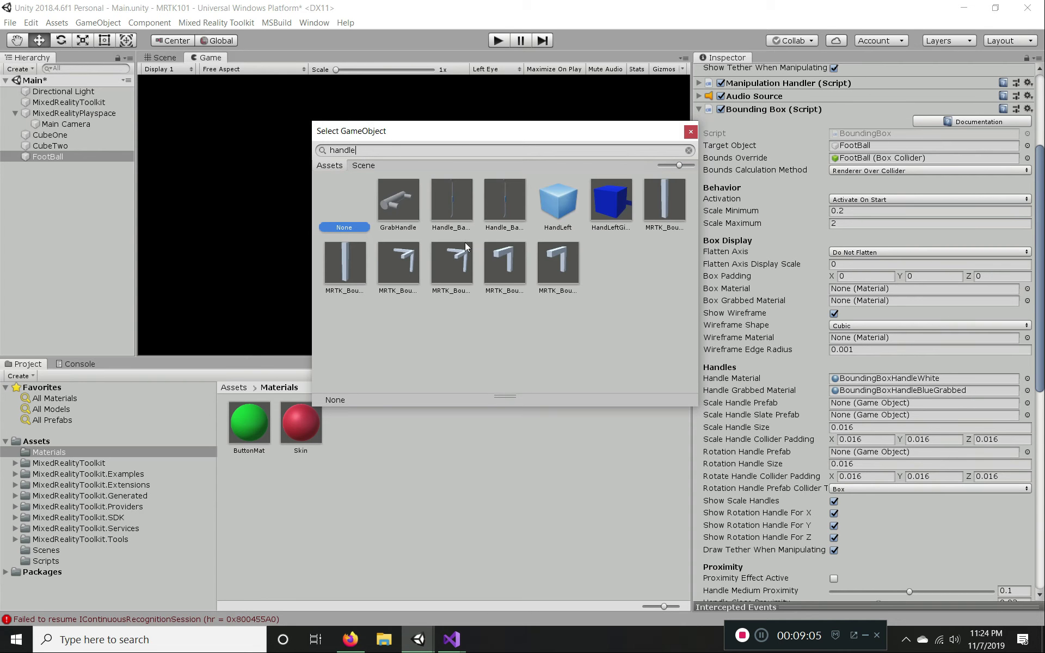
pyautogui.click(405, 207)
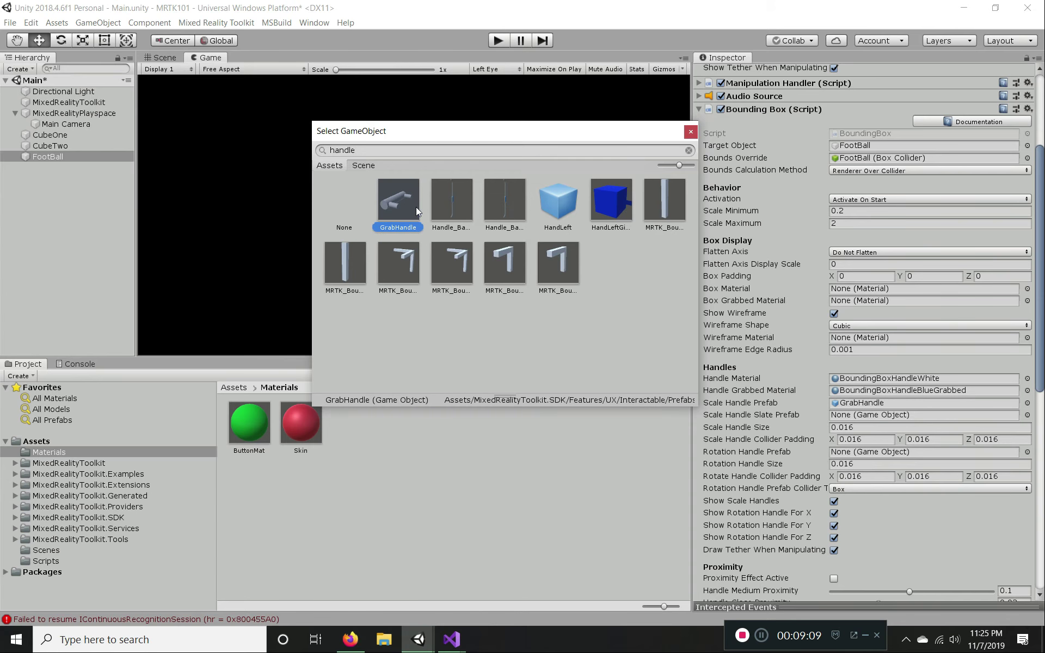
pyautogui.click(442, 202)
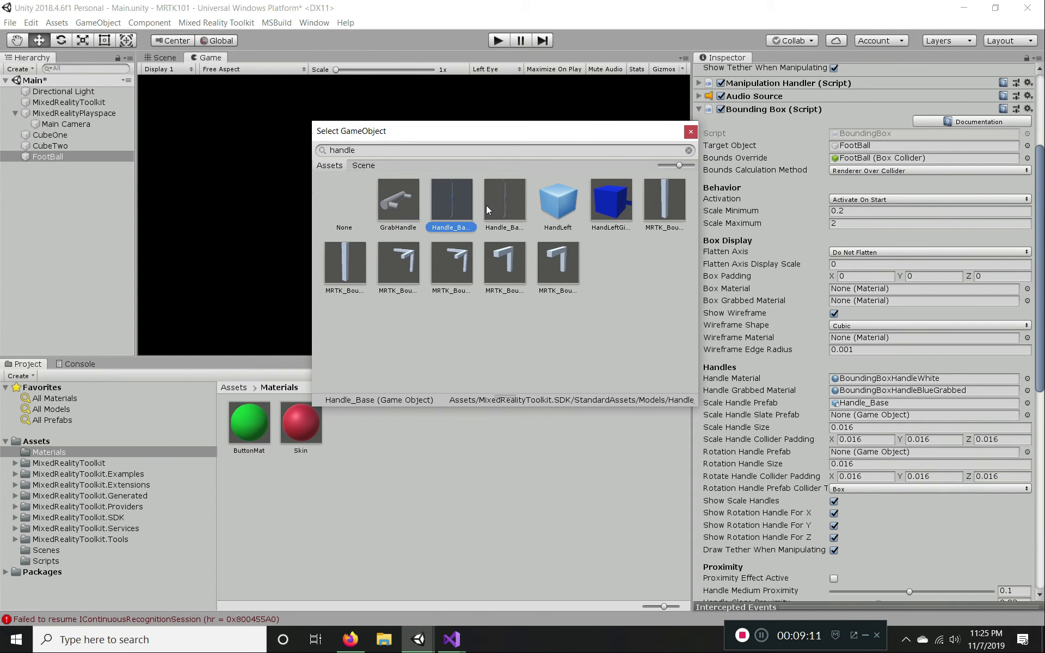
pyautogui.click(487, 210)
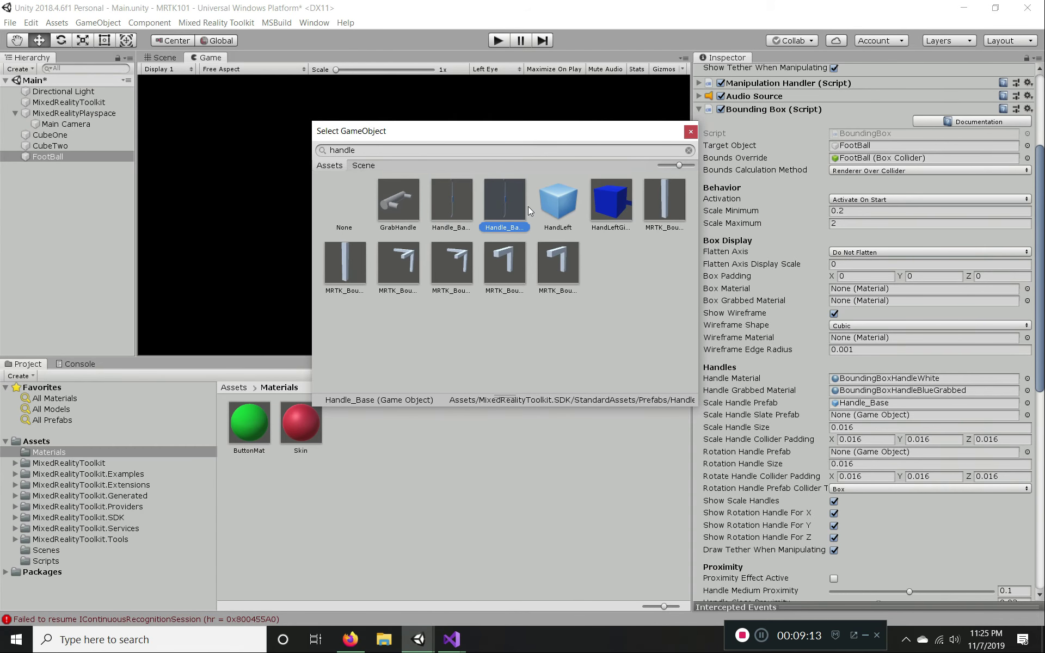
pyautogui.press('Right')
pyautogui.press('Right')
pyautogui.press('Right')
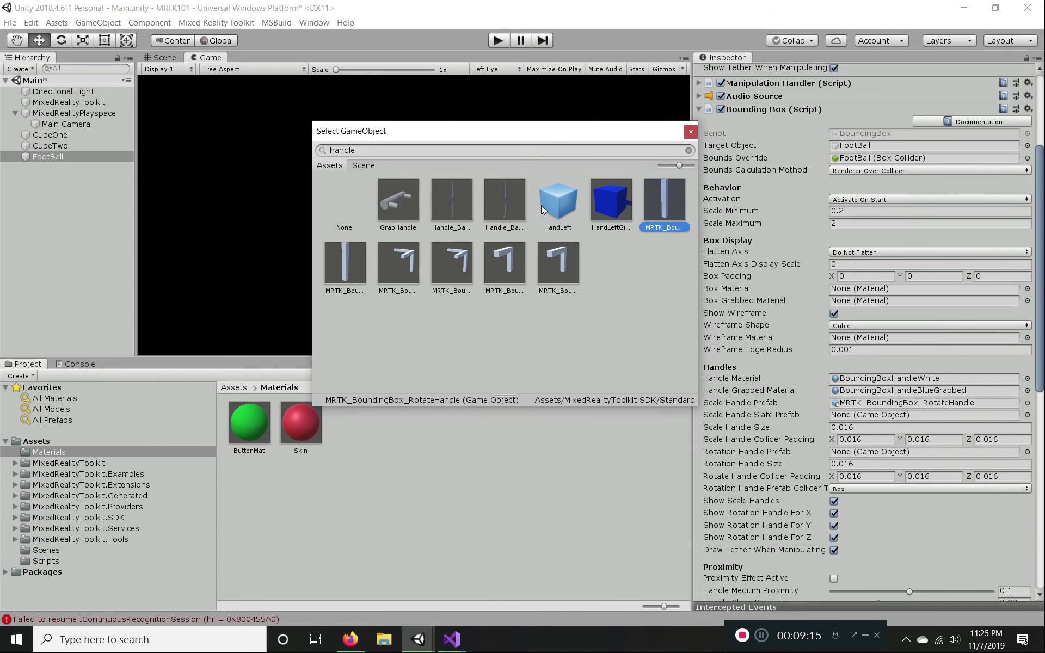
pyautogui.press('Down')
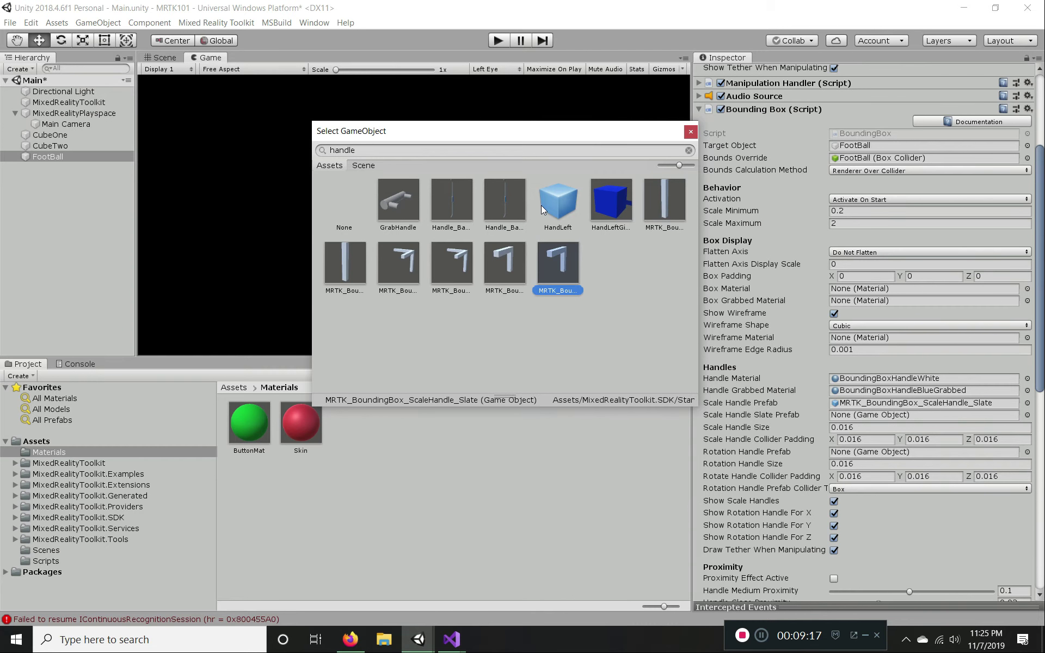
pyautogui.press('Left')
pyautogui.press('Left')
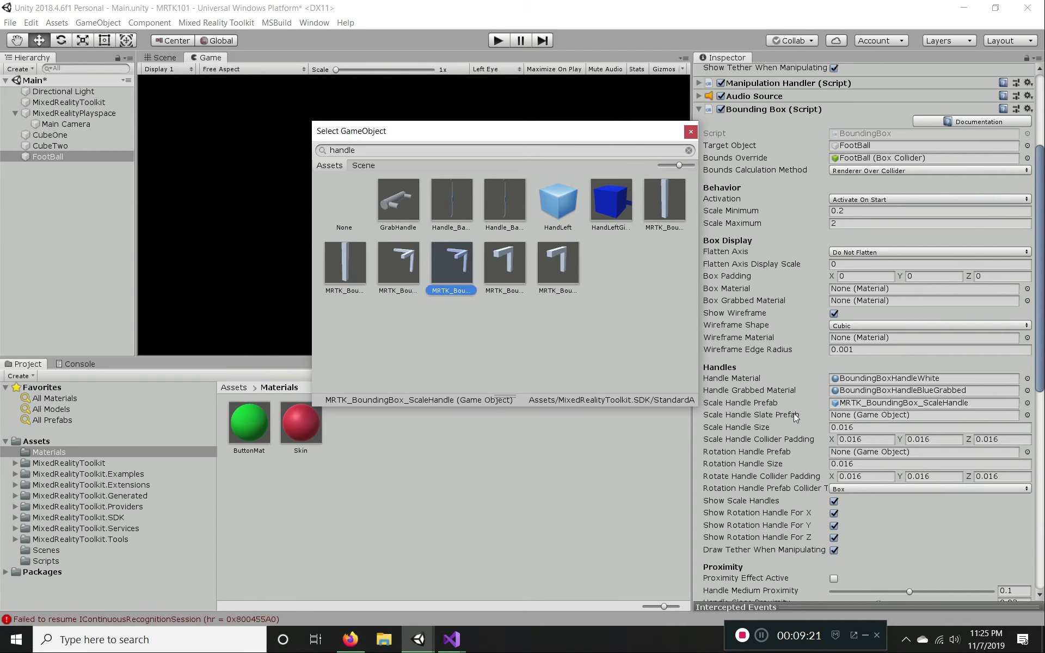
# - Set the Scale Handle Slate Prefab to the first MRTK_BoundingBox_ScaleHandle_Slate asset
pyautogui.click(1028, 415)
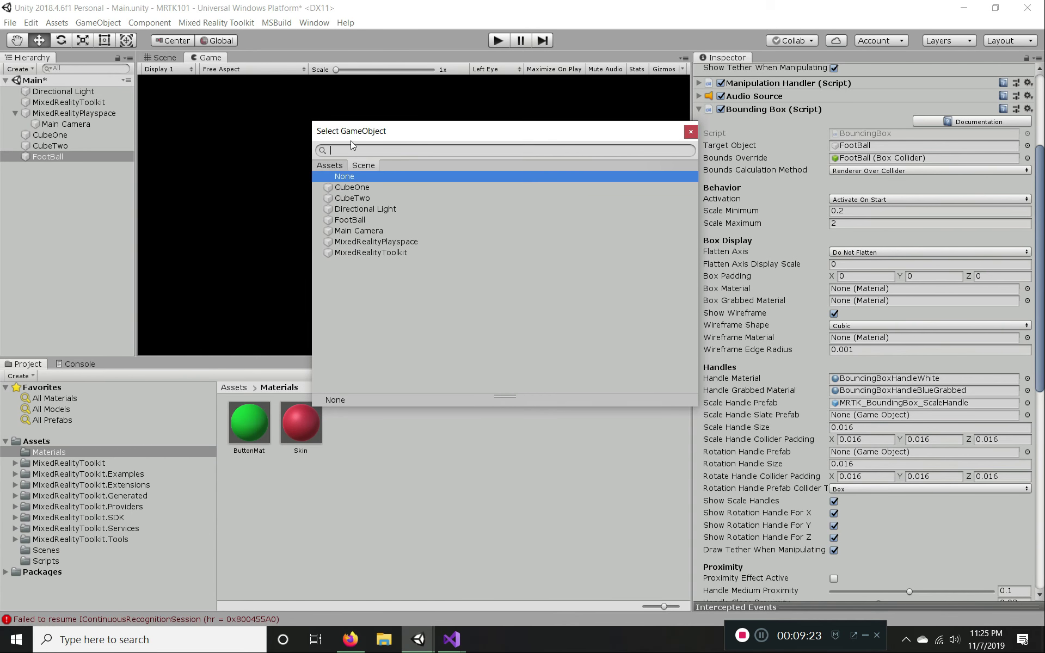
pyautogui.click(330, 165)
pyautogui.write('handle')
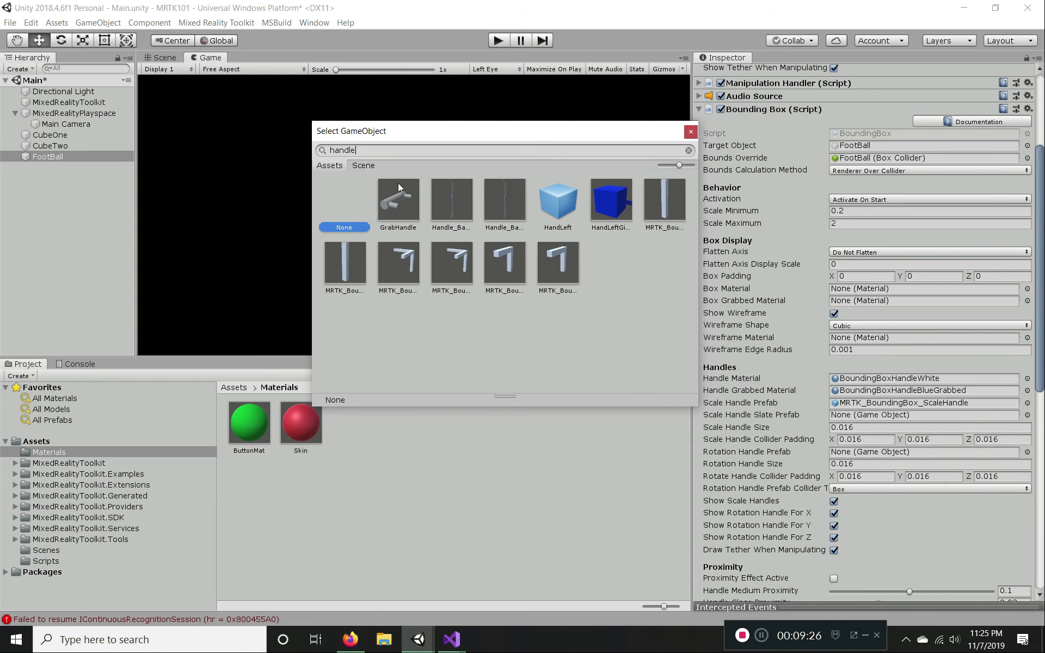
pyautogui.click(507, 262)
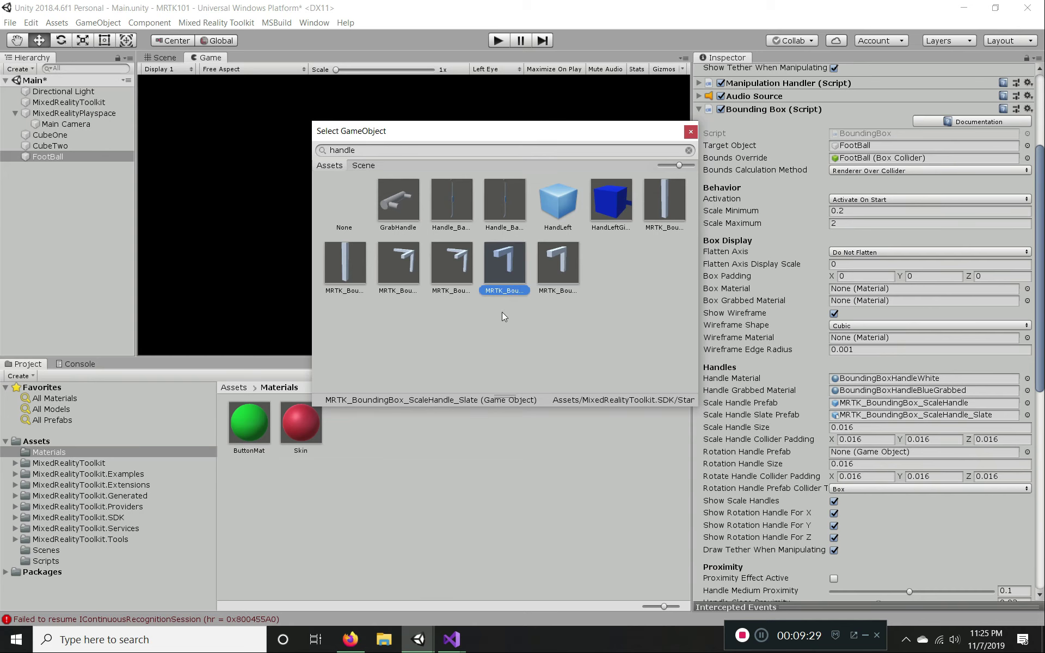
pyautogui.click(689, 132)
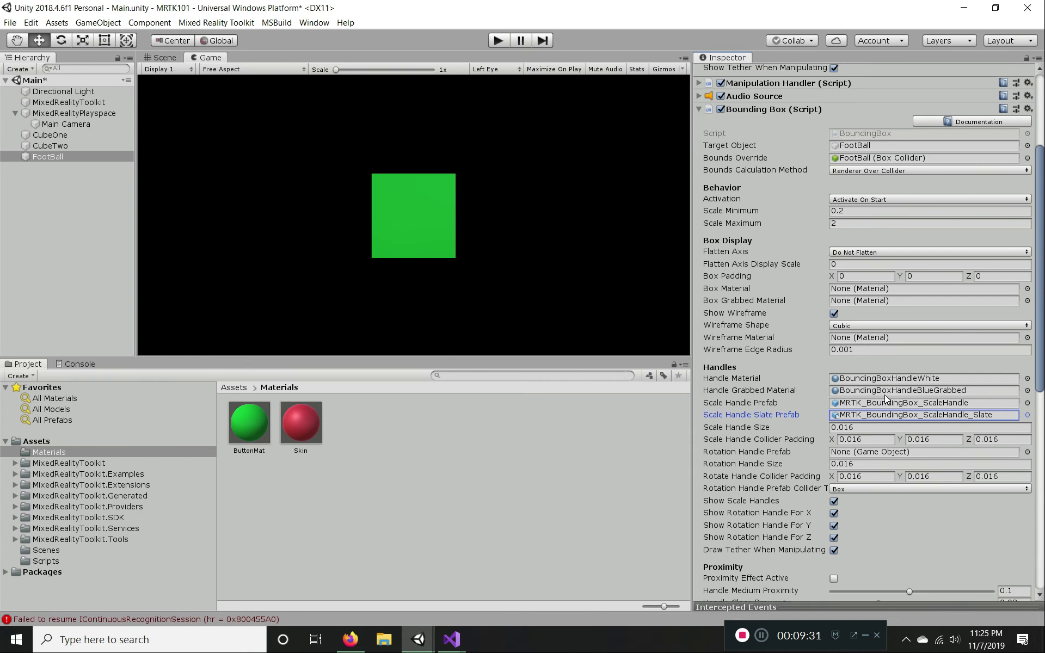
# - Set the Rotation Handle Prefab to the second MRTK_BoundingBox_RotateHandle asset found among the handle assets
pyautogui.scroll(-2, 822, 384)
pyautogui.scroll(-2, 823, 384)
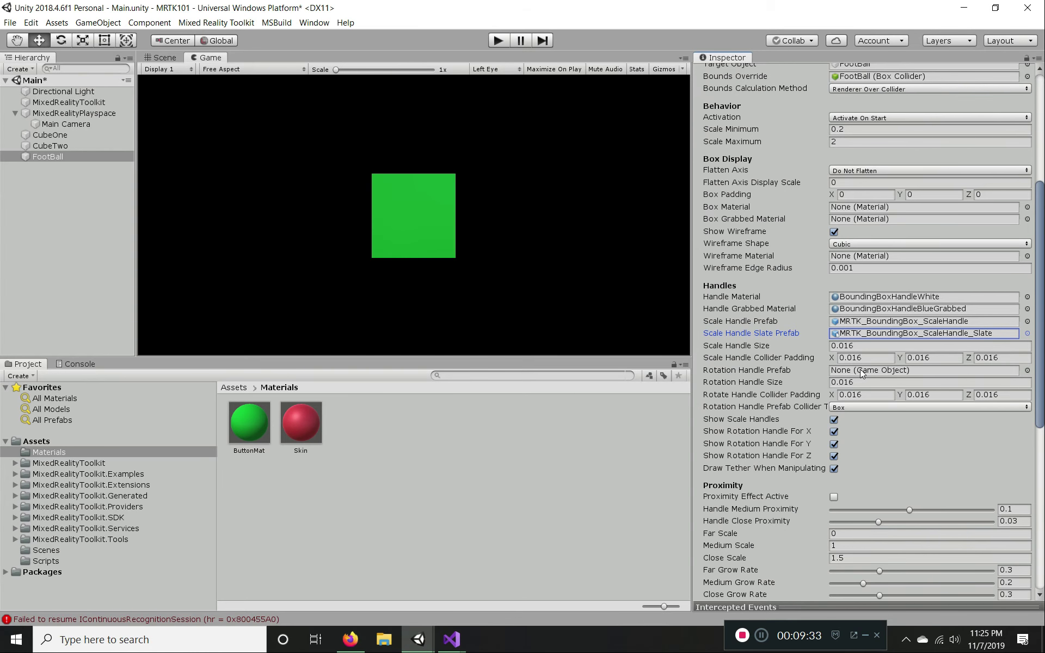
pyautogui.click(1028, 370)
pyautogui.click(330, 166)
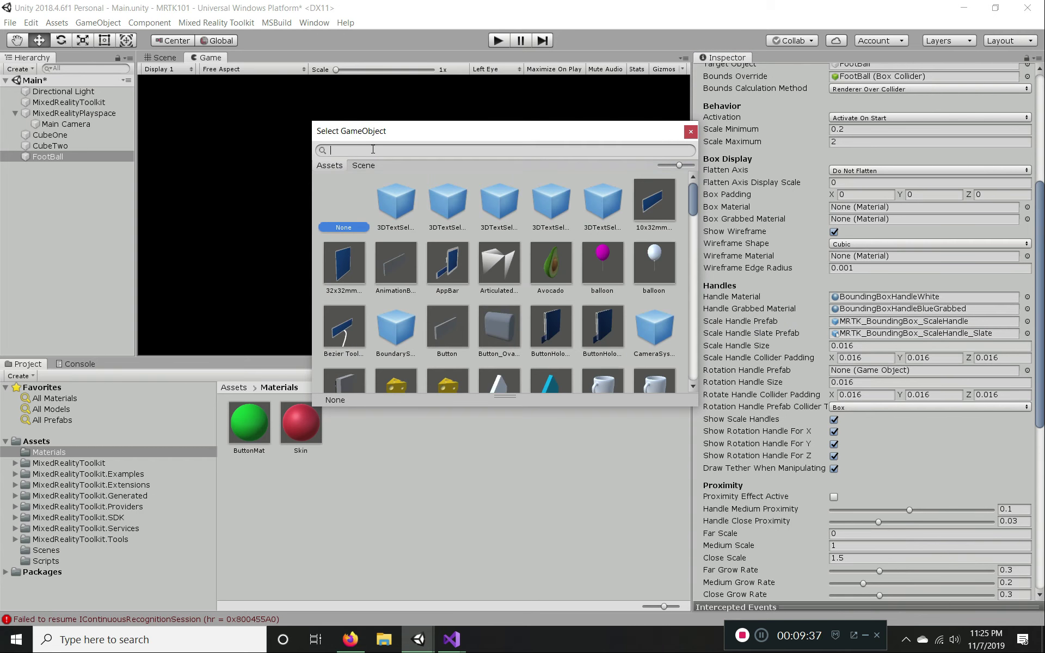
pyautogui.write('handl')
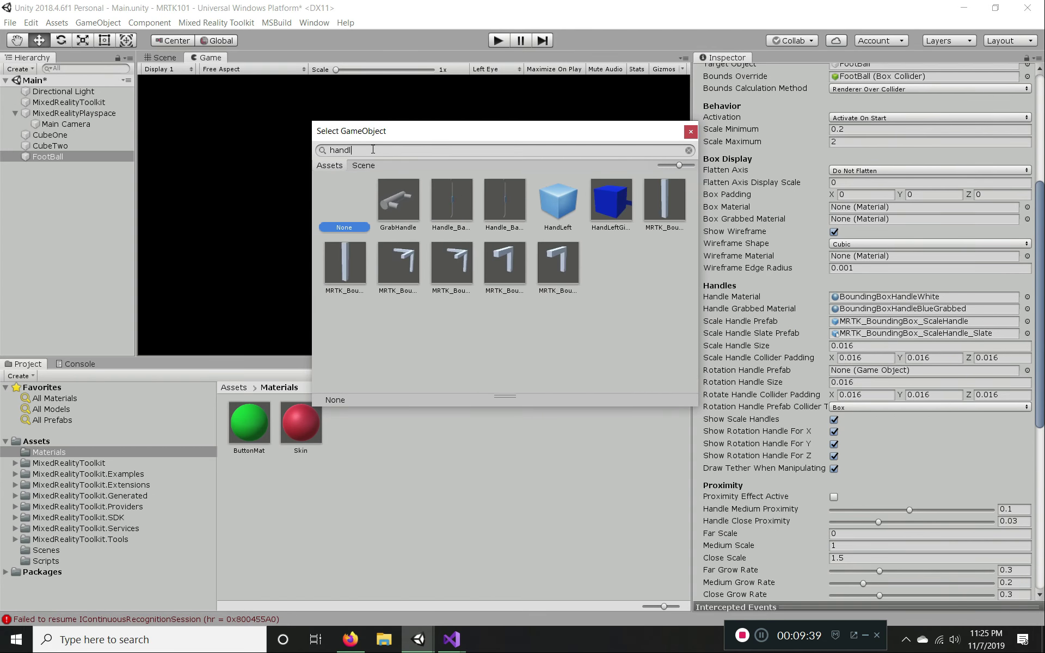
pyautogui.click(345, 270)
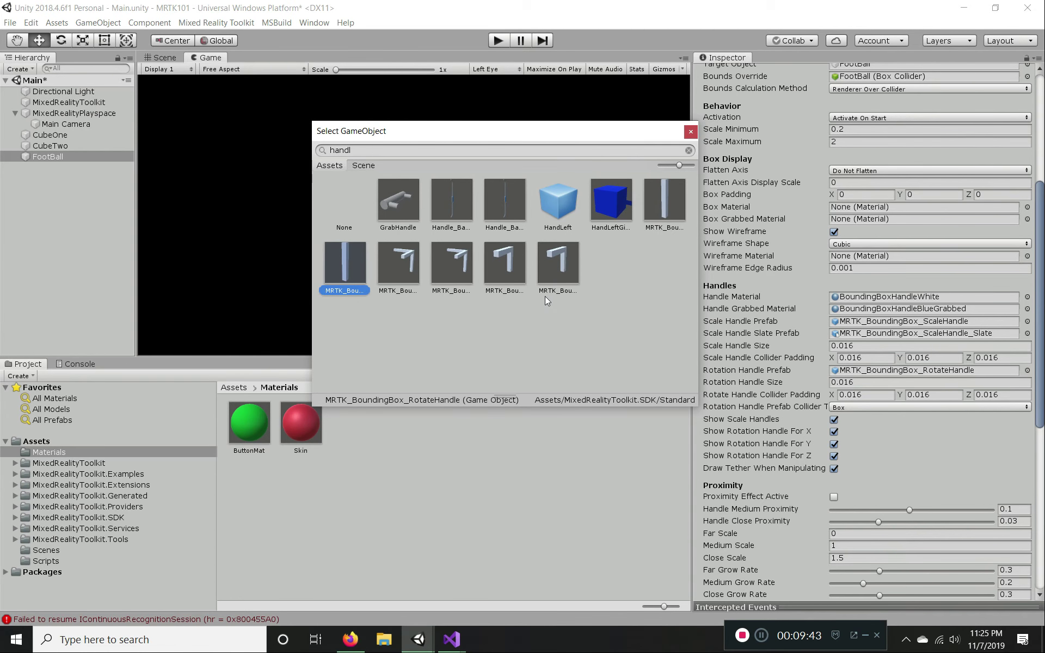
pyautogui.click(662, 210)
pyautogui.click(353, 264)
pyautogui.click(691, 132)
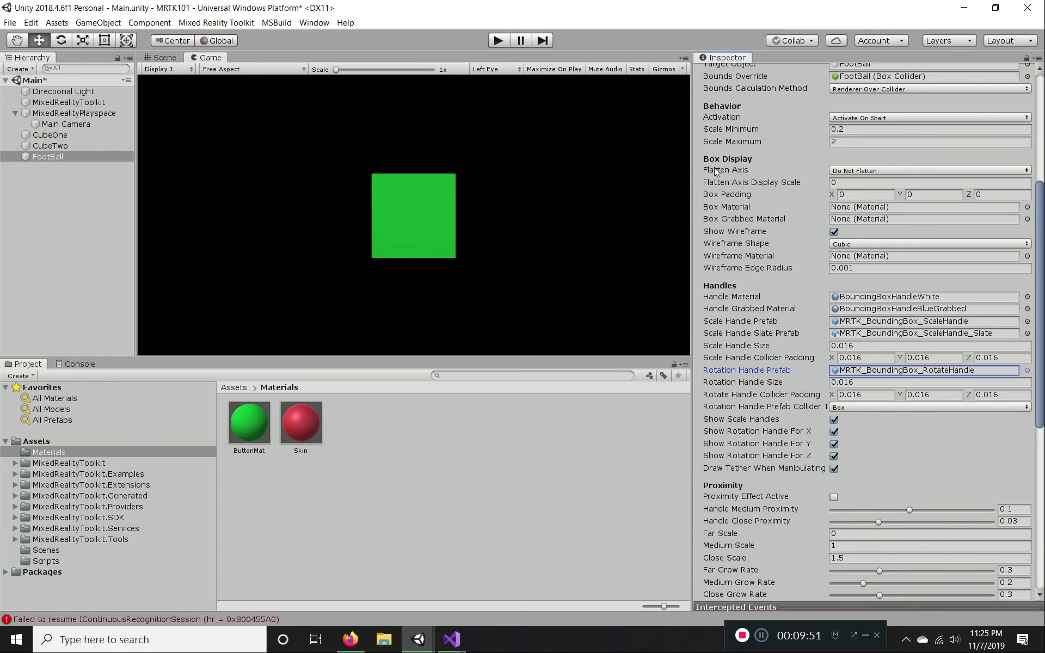
# - Switch the Scale Handle Slate Prefab to the second MRTK_BoundingBox_ScaleHandle_Slate asset
pyautogui.click(1028, 334)
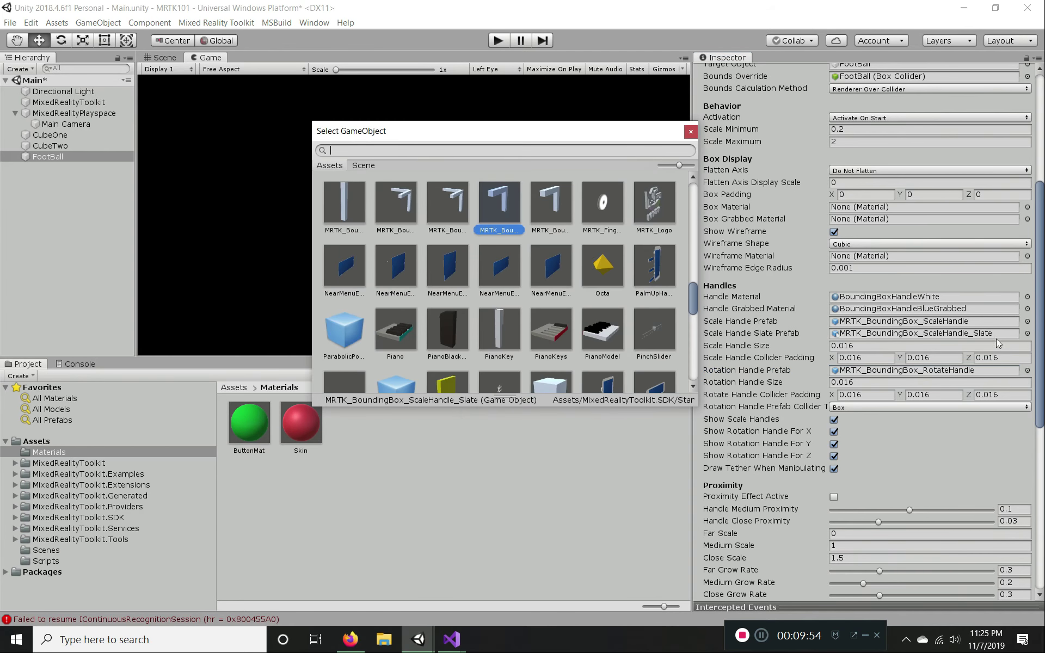
pyautogui.click(448, 215)
pyautogui.click(487, 218)
pyautogui.click(539, 216)
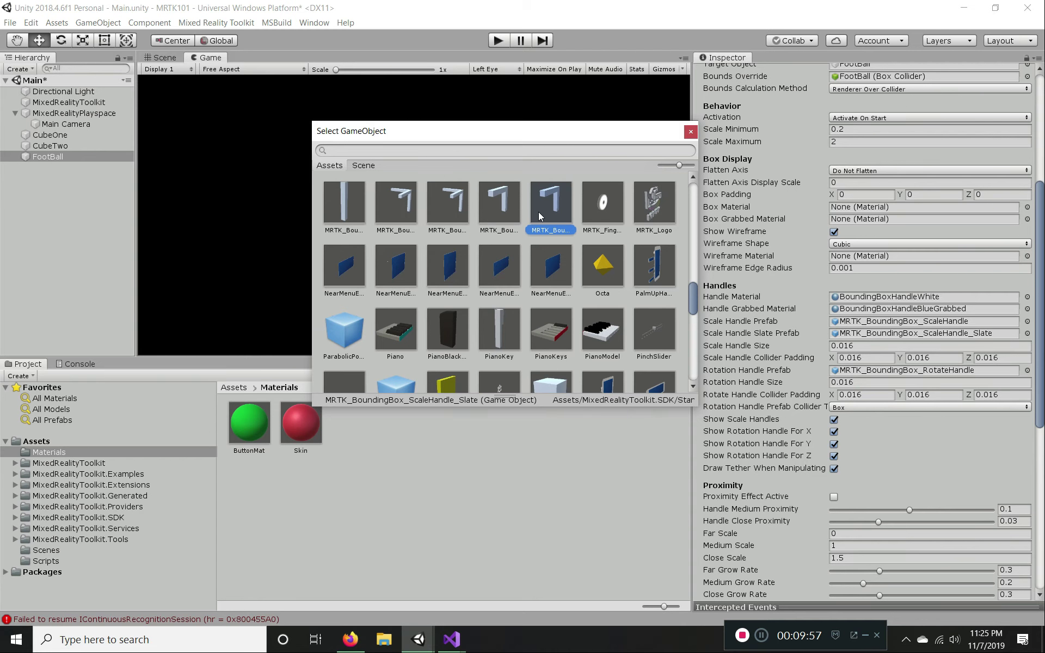
pyautogui.click(691, 132)
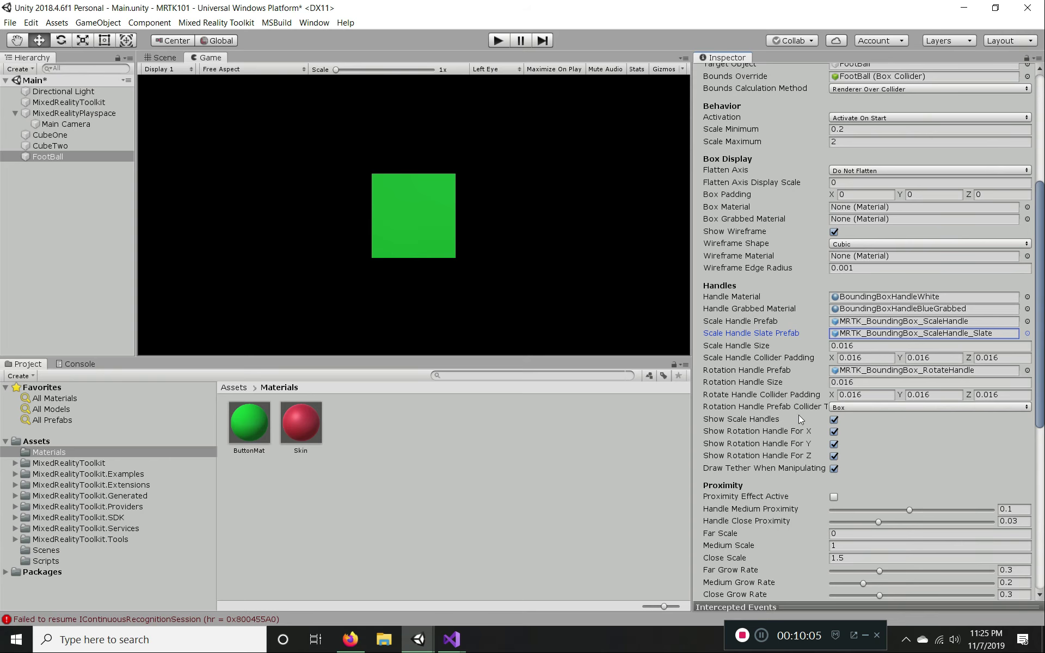
# - Enable the Proximity Effect Active option of FootBall's Bounding Box component
pyautogui.scroll(-3, 759, 420)
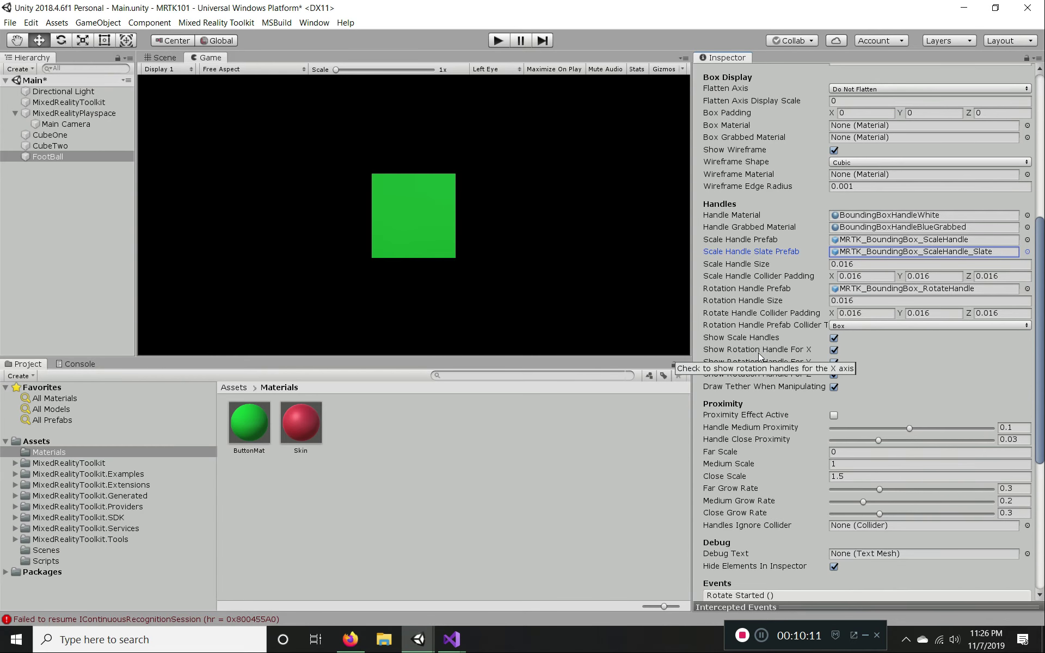
pyautogui.scroll(-5, 897, 414)
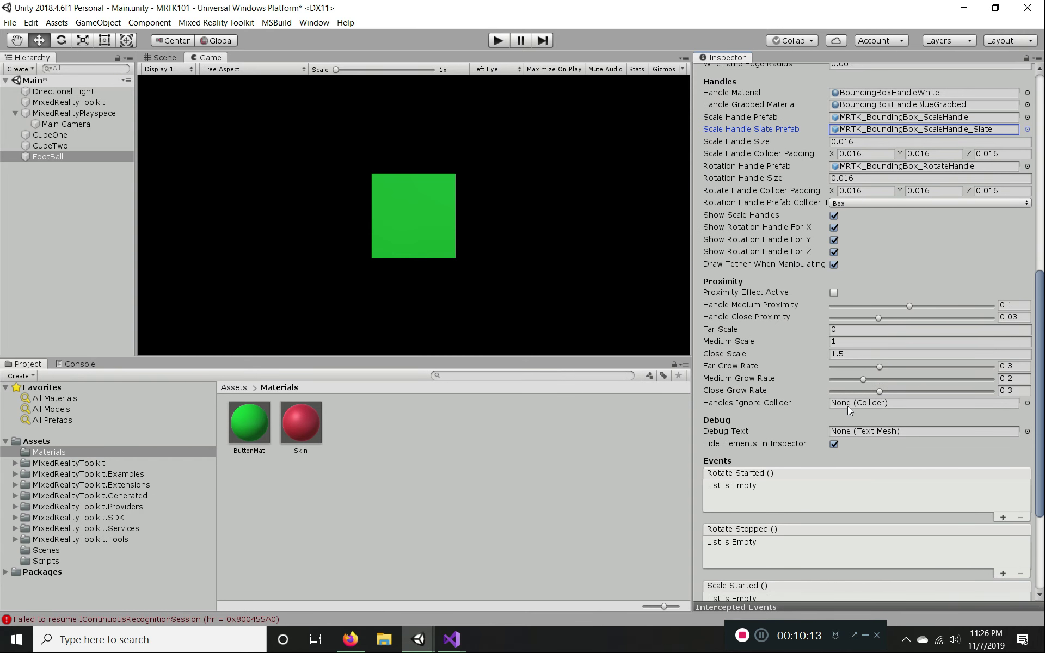
pyautogui.scroll(-3, 830, 407)
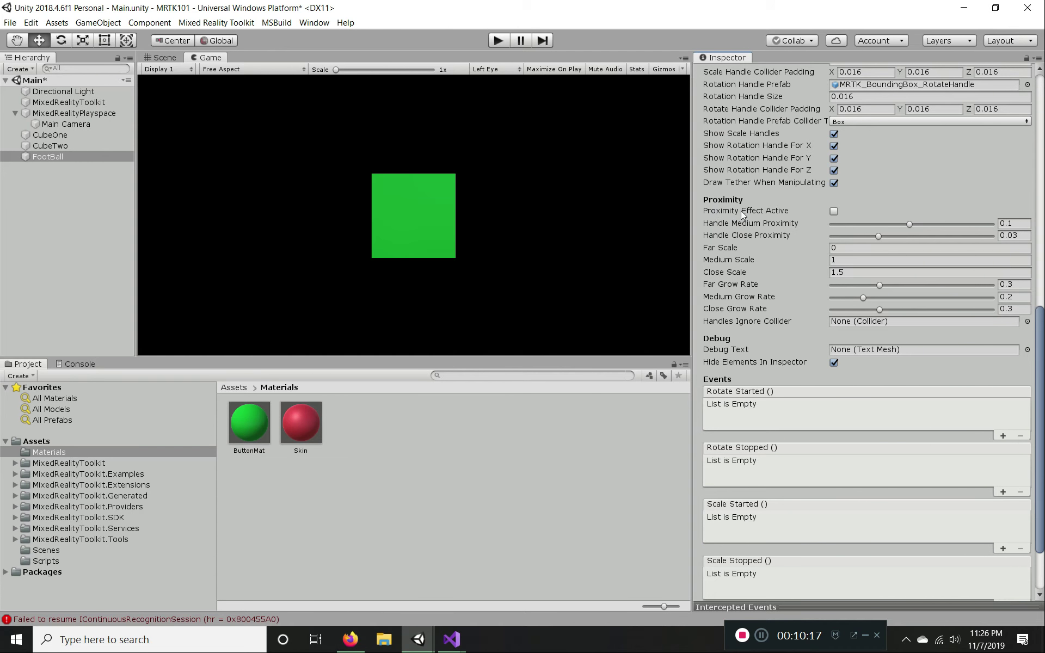
pyautogui.click(834, 211)
pyautogui.scroll(-3, 739, 290)
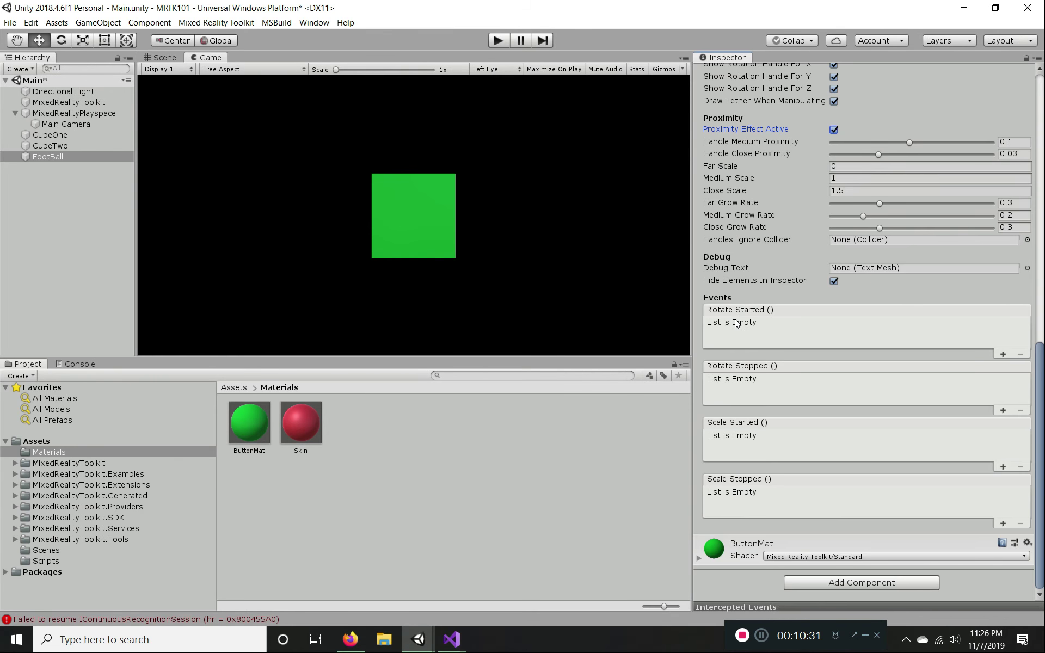
pyautogui.scroll(10, 735, 321)
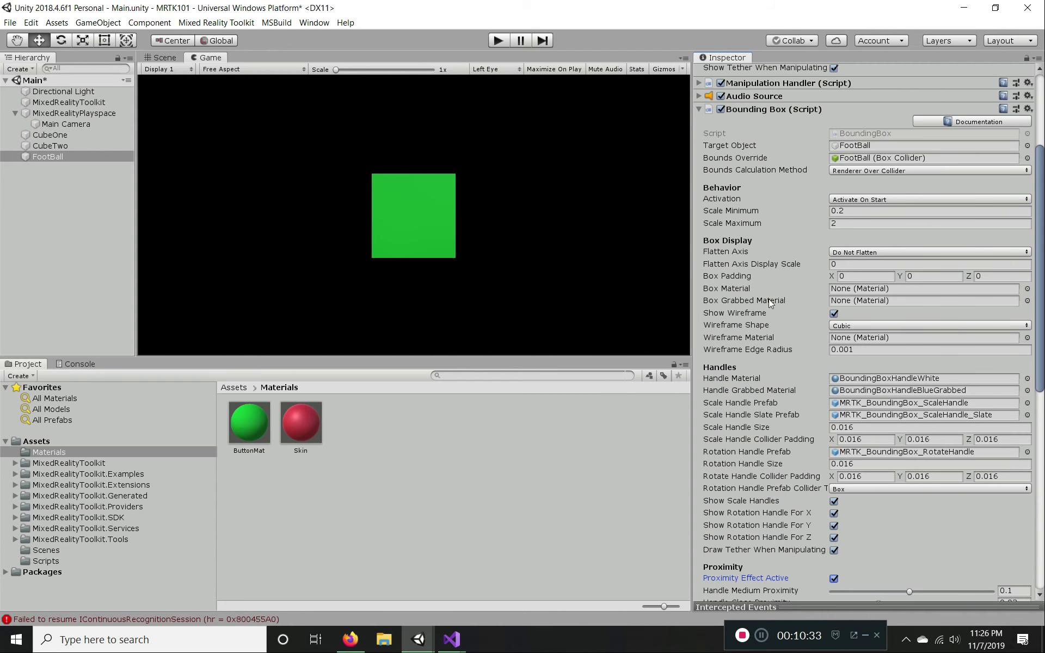
pyautogui.scroll(3, 770, 273)
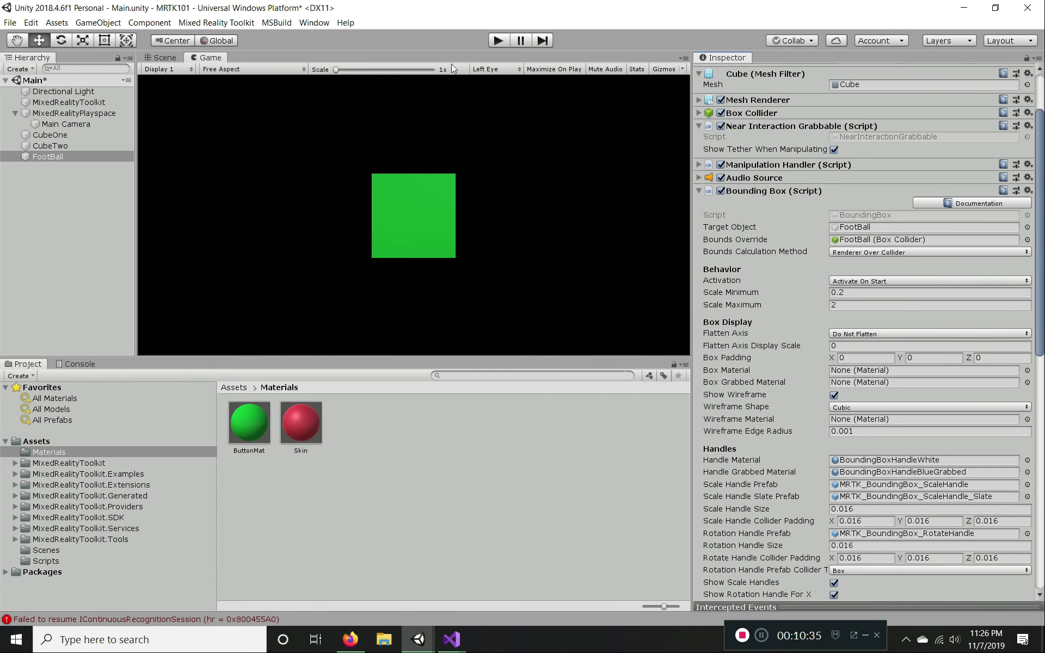
# - Run the scene and move the camera around the FootBall cube to examine its bounding box handles
pyautogui.click(495, 40)
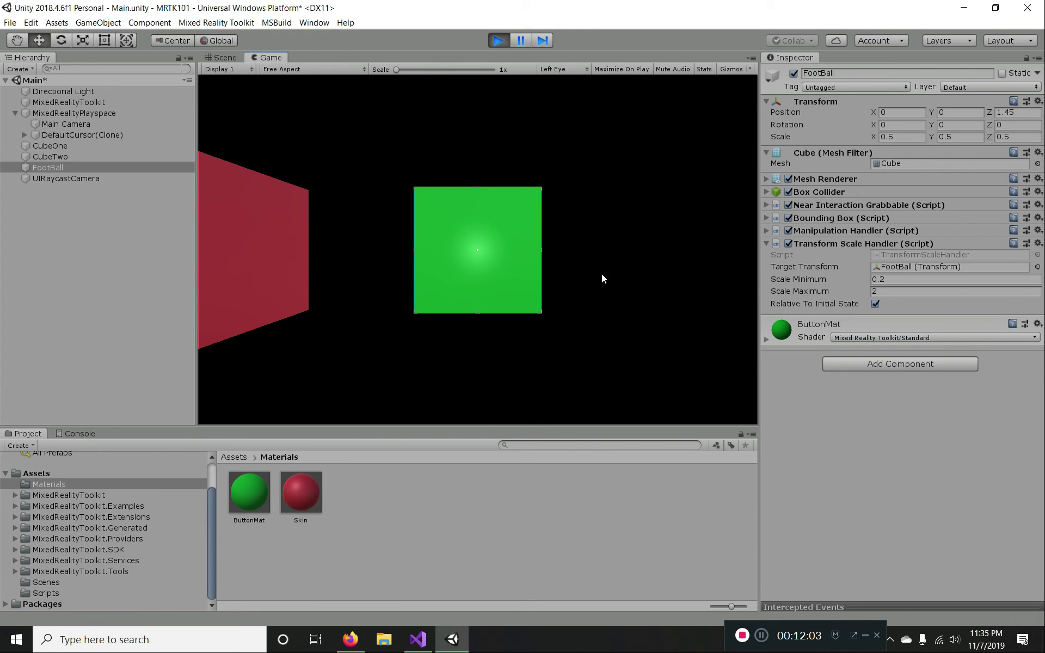
pyautogui.moveTo(540, 190); pyautogui.dragTo(596, 190)
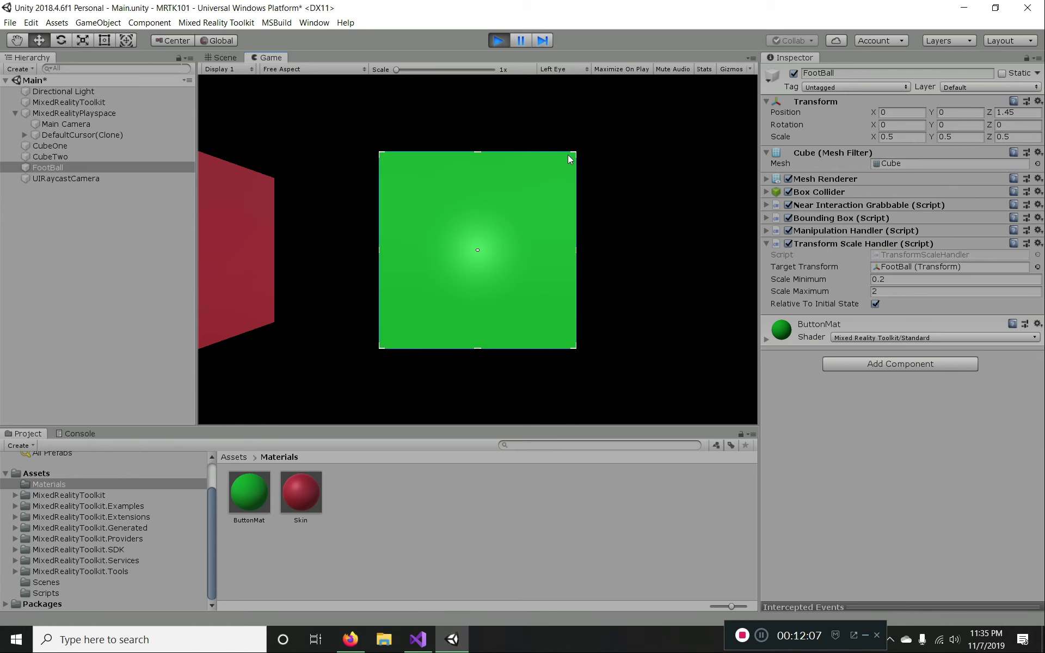
pyautogui.moveTo(695, 173); pyautogui.dragTo(695, 172, button='right')
pyautogui.press('e')
pyautogui.press('d')
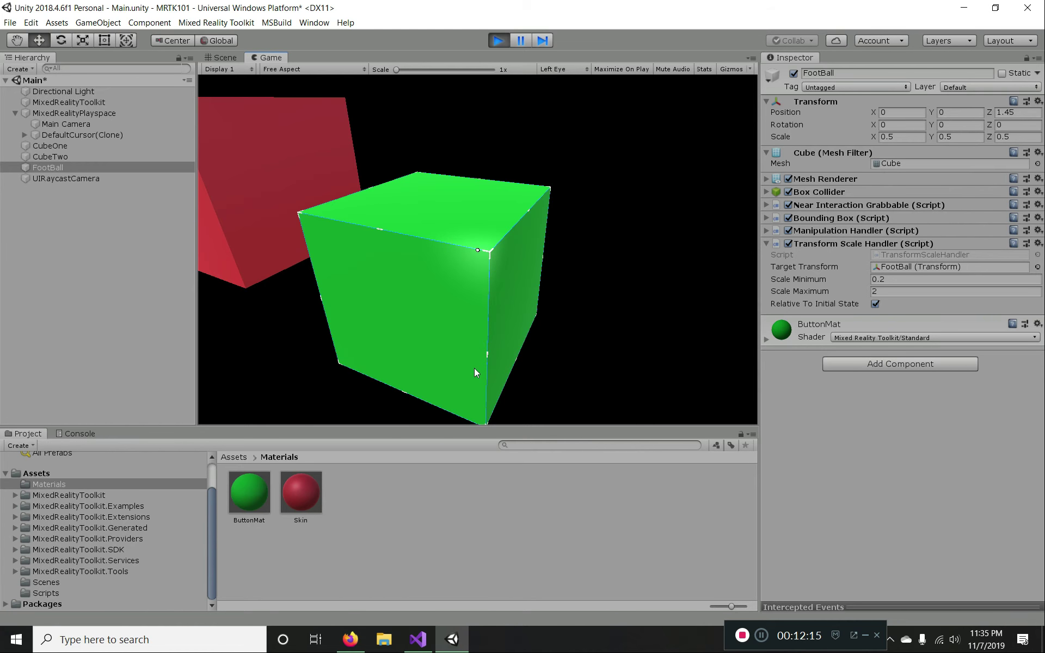
pyautogui.press('d')
pyautogui.moveTo(626, 287); pyautogui.dragTo(626, 287, button='right')
pyautogui.press('a')
pyautogui.press('a')
pyautogui.press('d')
pyautogui.press('w')
pyautogui.press('a')
pyautogui.press('s')
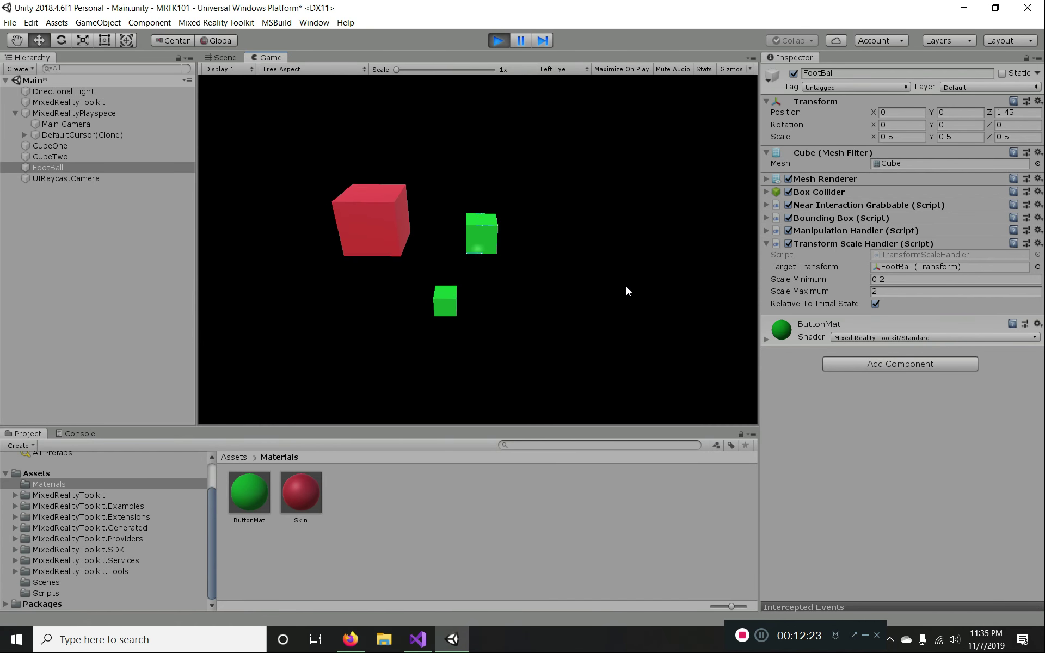
pyautogui.press('w')
pyautogui.press('w')
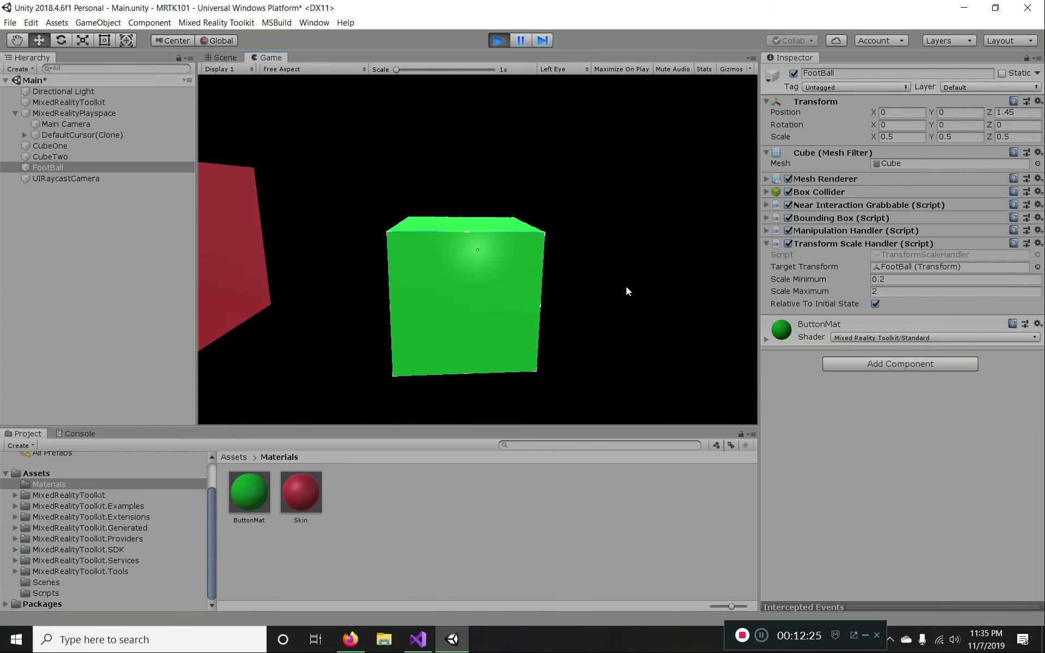
# - Approach the FootBall cube and test grabbing and moving it with the simulated right hand
pyautogui.moveTo(626, 287); pyautogui.dragTo(626, 286, button='right')
pyautogui.press('d')
pyautogui.press('e')
pyautogui.press('w')
pyautogui.press('s')
pyautogui.press('space')
pyautogui.moveTo(518, 371); pyautogui.dragTo(531, 339)
pyautogui.press('w')
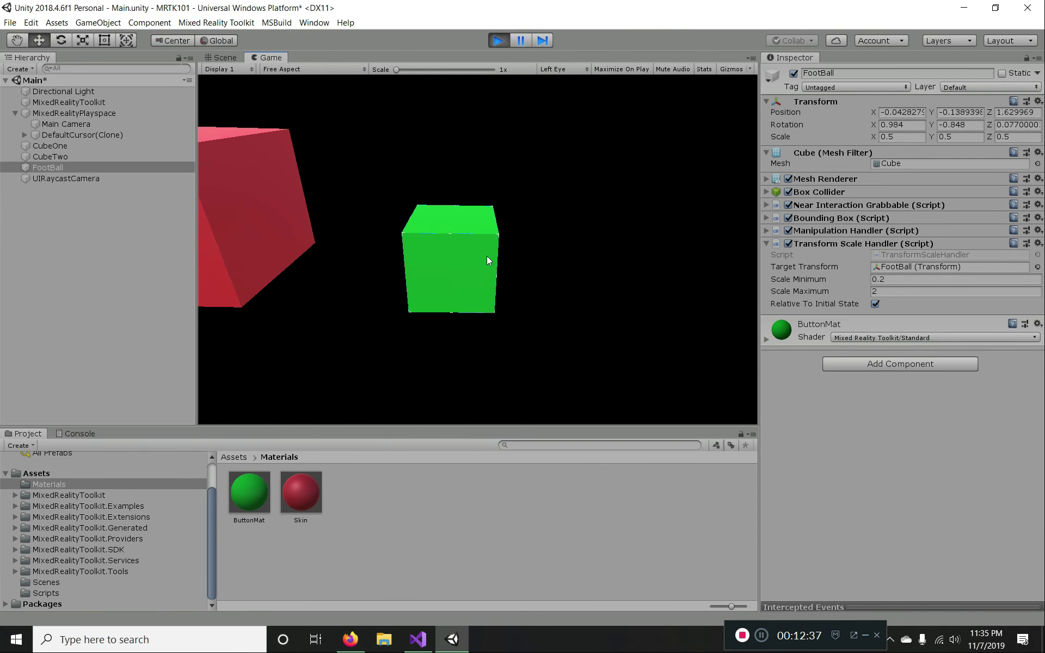
pyautogui.press('space')
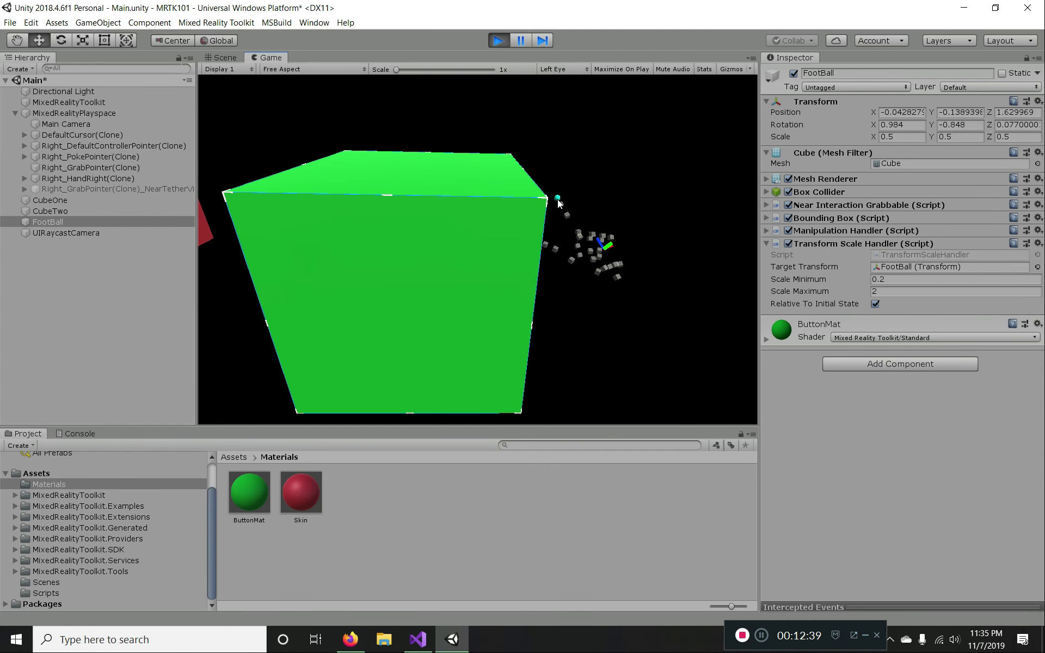
pyautogui.moveTo(550, 202)
pyautogui.mouseDown()
pyautogui.moveTo(613, 191)
pyautogui.moveTo(504, 201)
pyautogui.moveTo(548, 204)
pyautogui.moveTo(543, 197)
pyautogui.mouseUp()
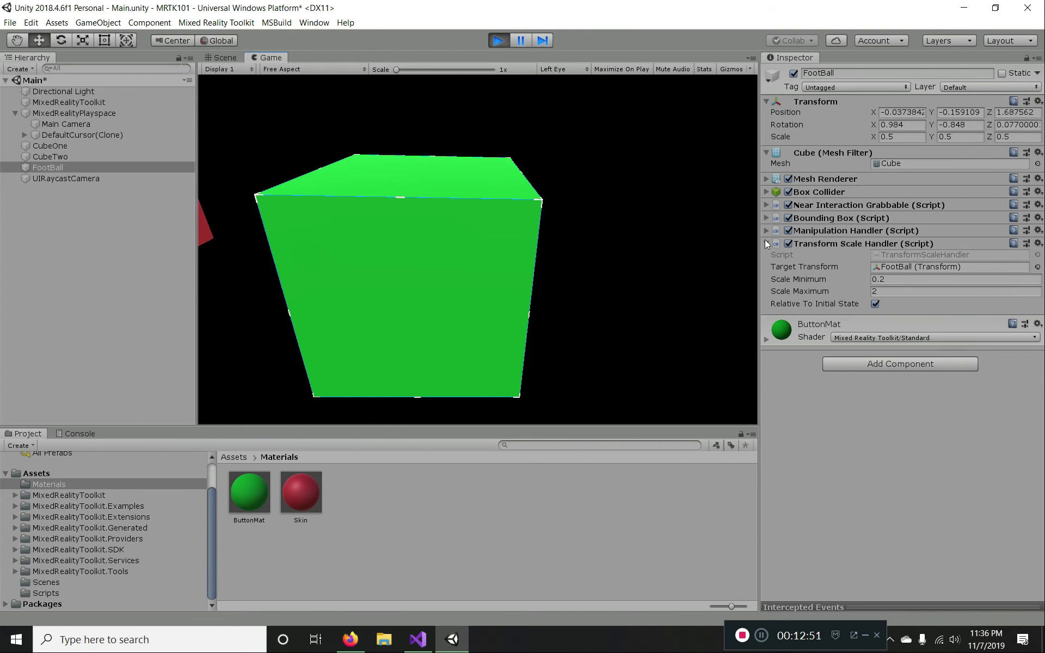
# - Stop the running scene and remove the Manipulation Handler component from FootBall
pyautogui.click(498, 40)
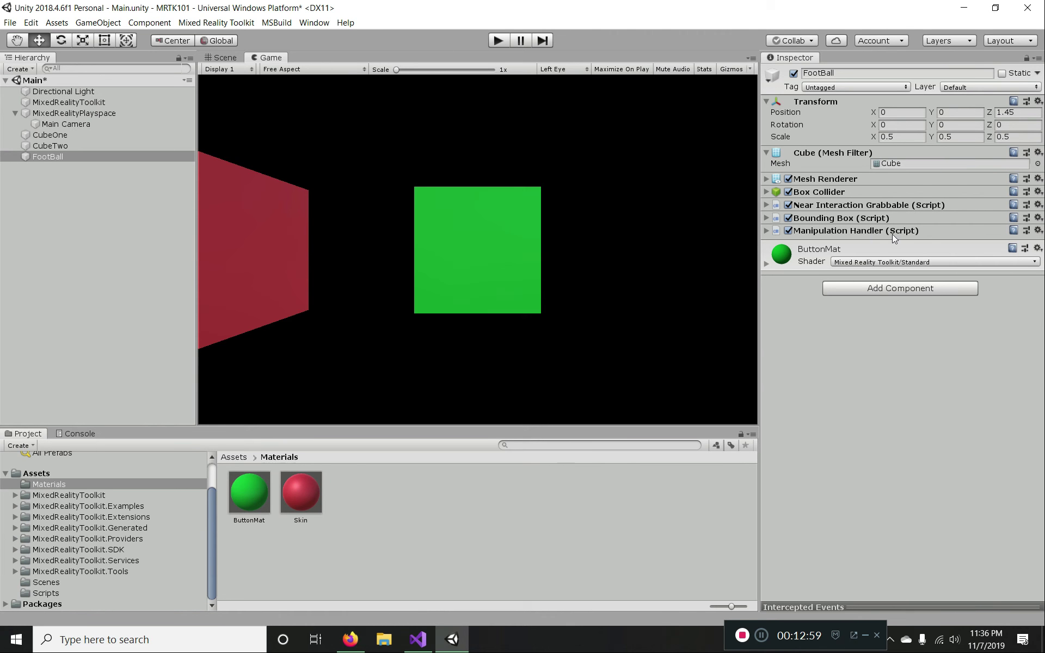
pyautogui.click(1038, 231)
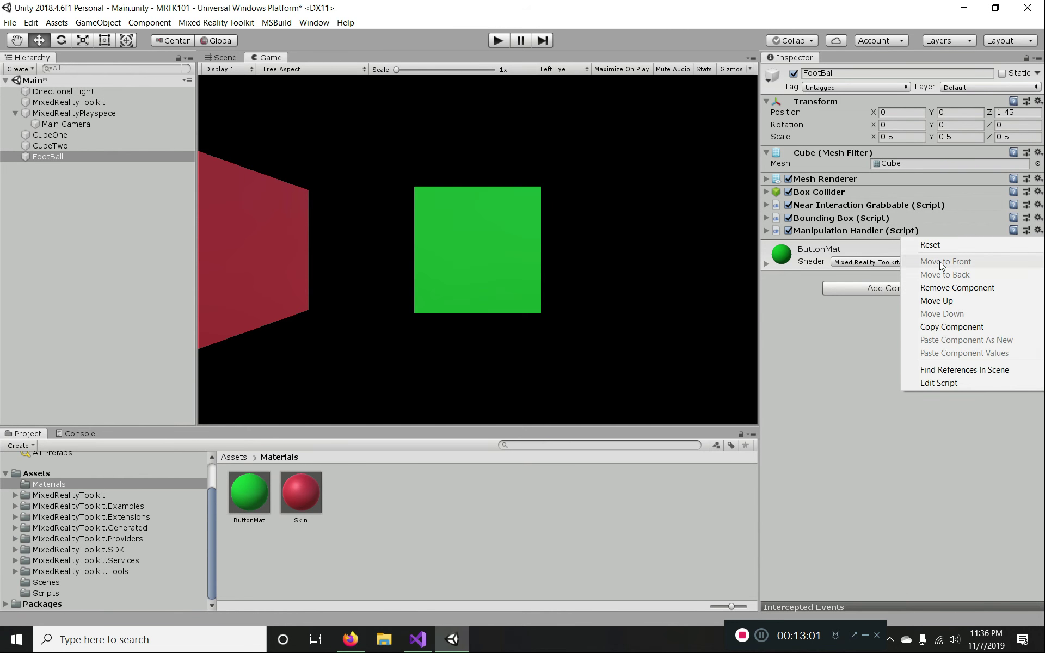
pyautogui.click(949, 288)
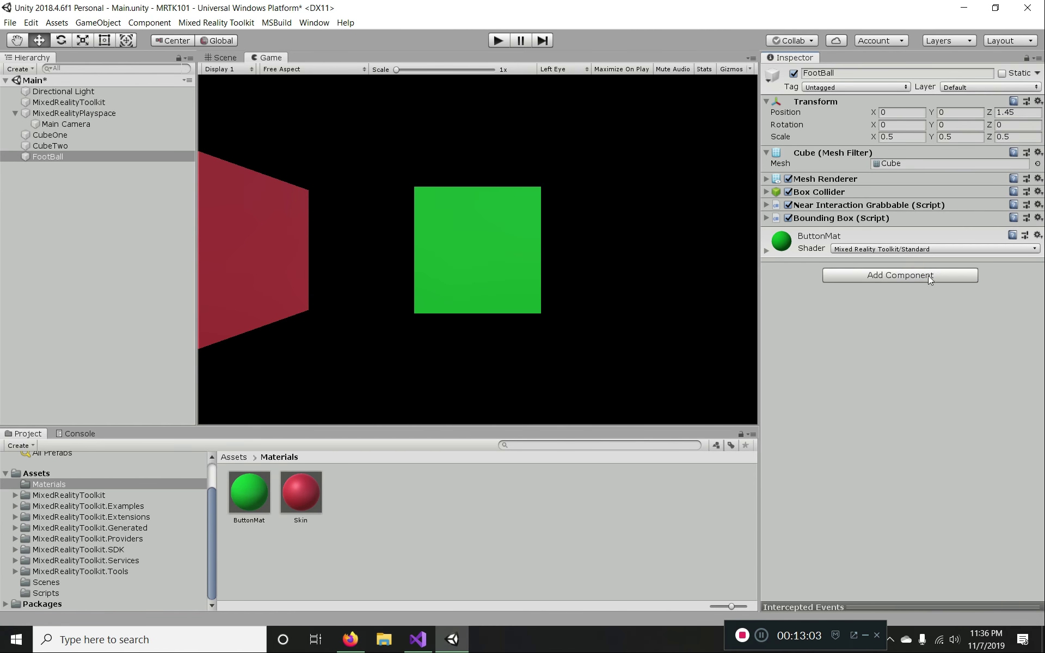
# - Run the scene again and scale the FootBall cube to about 0.47 by a corner handle with the simulated hand
pyautogui.click(495, 40)
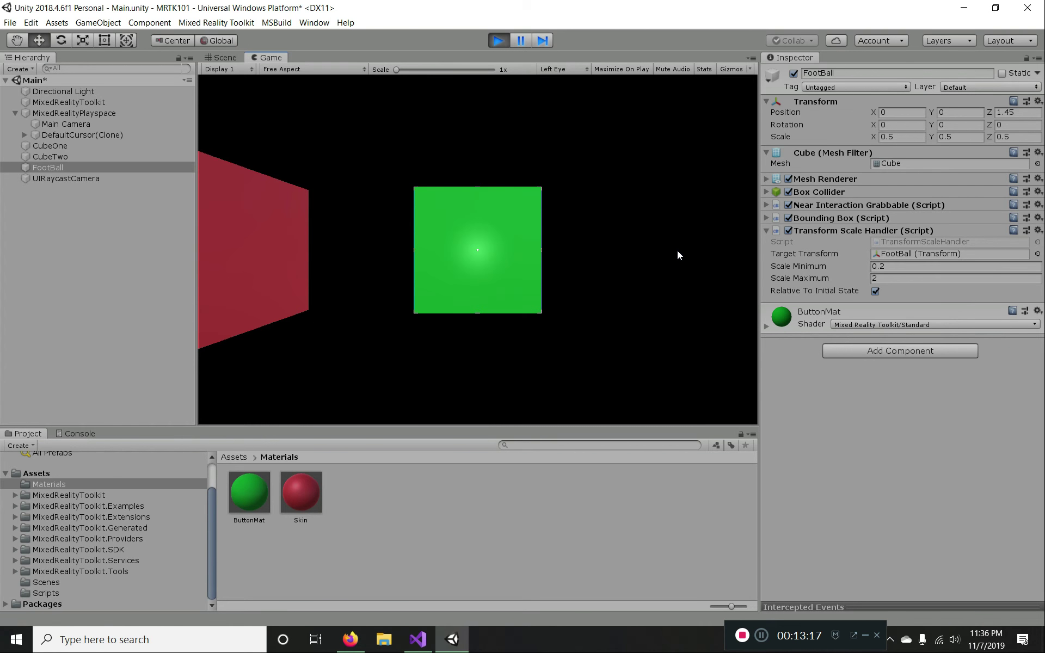
pyautogui.moveTo(681, 204); pyautogui.dragTo(681, 203, button='right')
pyautogui.press('e')
pyautogui.press('e')
pyautogui.press('w')
pyautogui.press('s')
pyautogui.press('space')
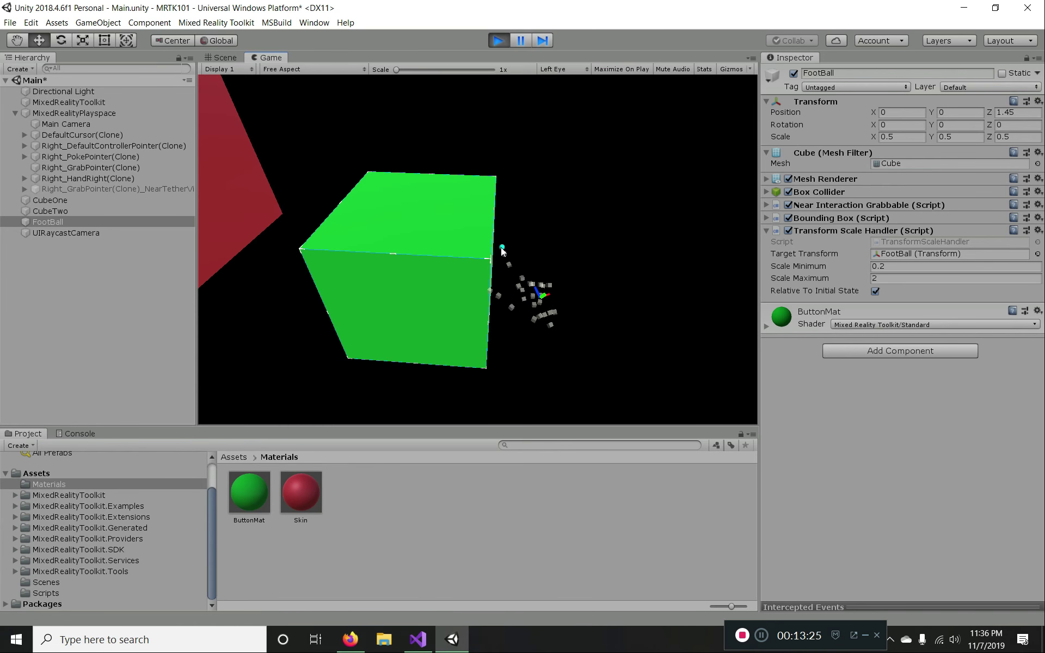
pyautogui.press('w')
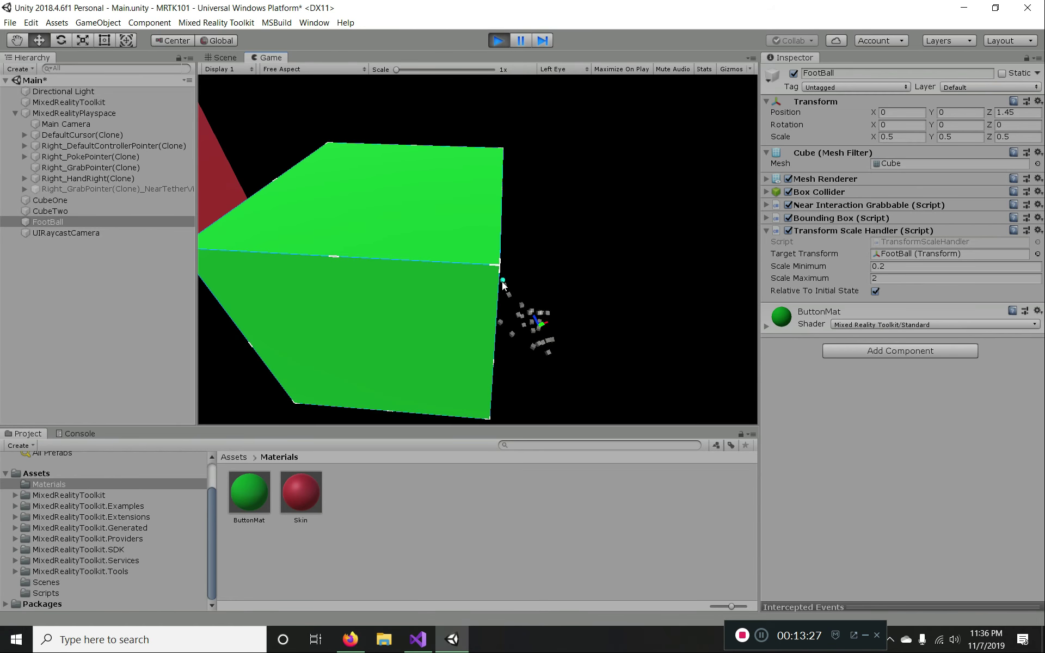
pyautogui.moveTo(530, 273); pyautogui.dragTo(570, 98, button='right')
pyautogui.press('s')
pyautogui.press('space')
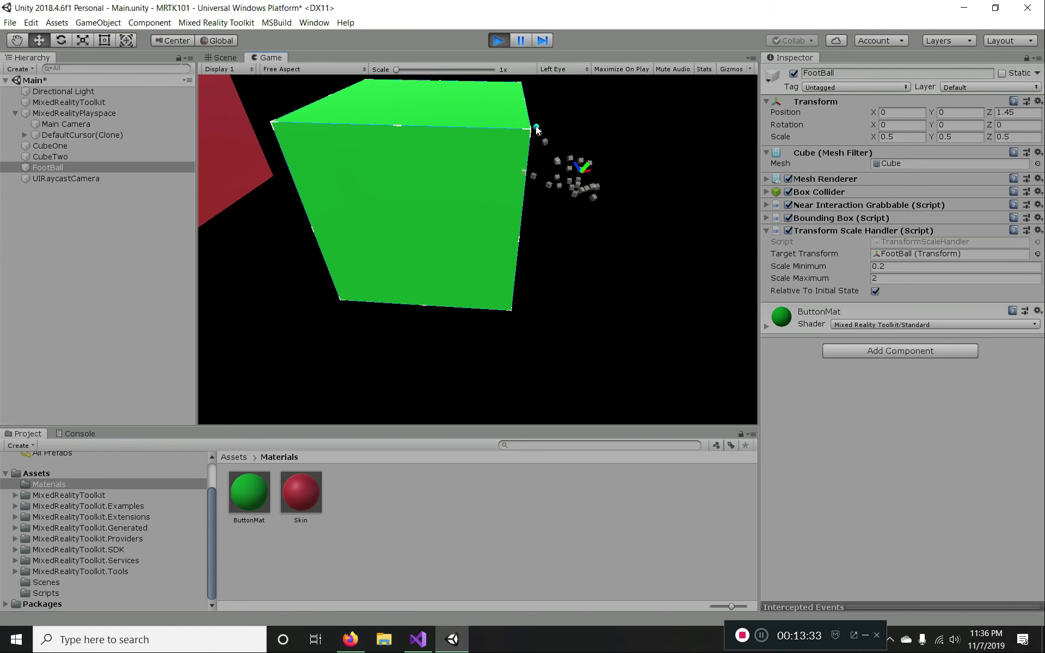
pyautogui.moveTo(538, 118); pyautogui.dragTo(570, 224)
# - Rotate the FootBall cube about 12 degrees around Y by its side-edge rotation handle with the simulated hand
pyautogui.press('s')
pyautogui.press('w')
pyautogui.press('w')
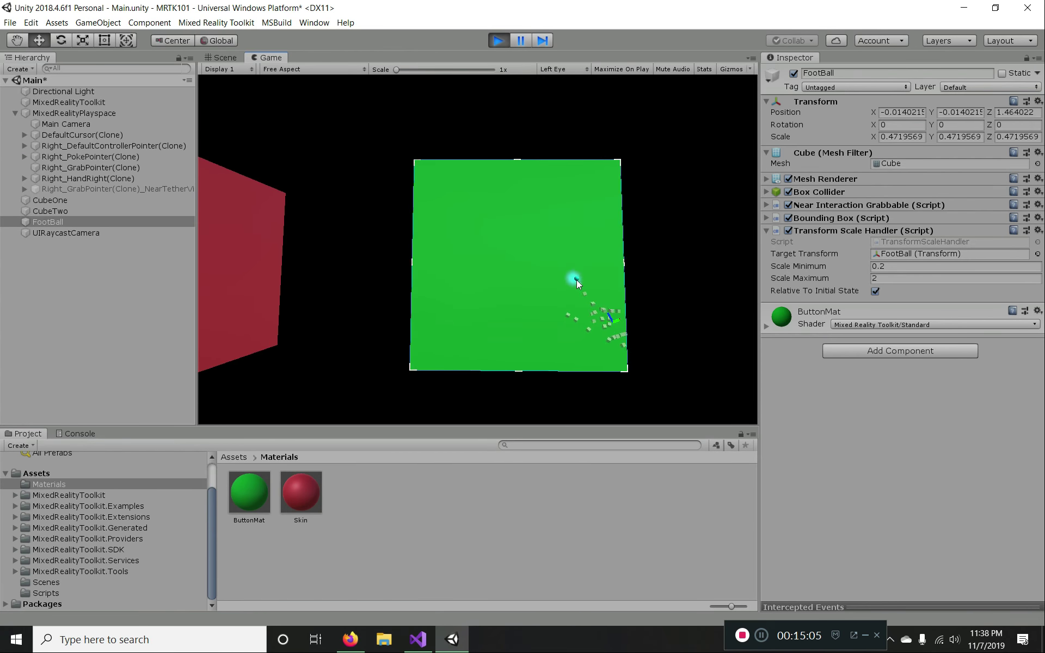
pyautogui.press('d')
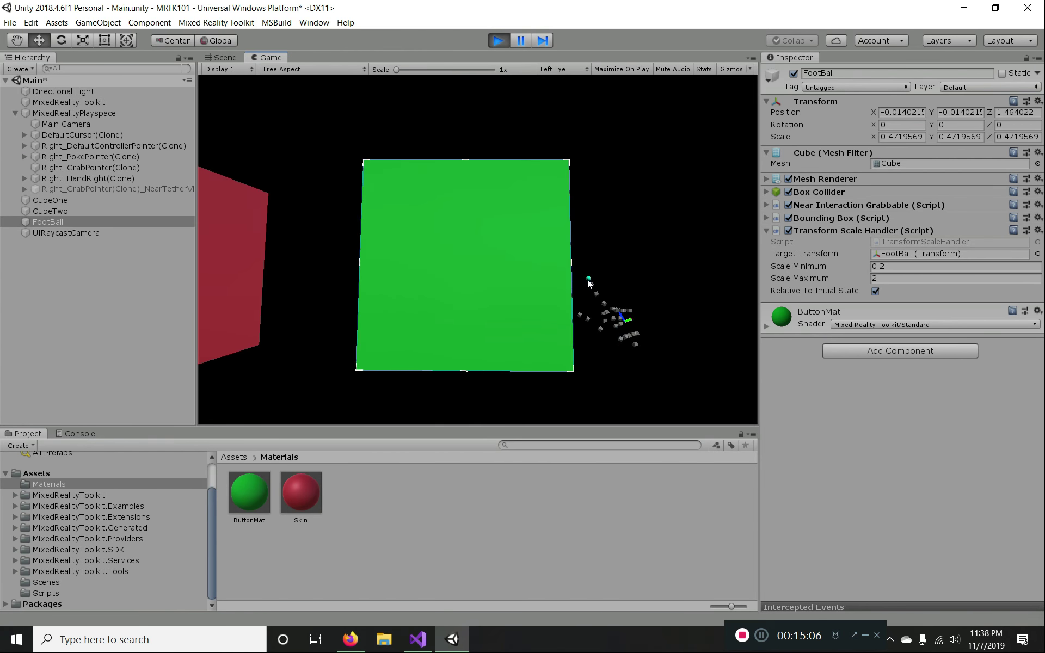
pyautogui.press('w')
pyautogui.press('s')
pyautogui.press('s')
pyautogui.press('a')
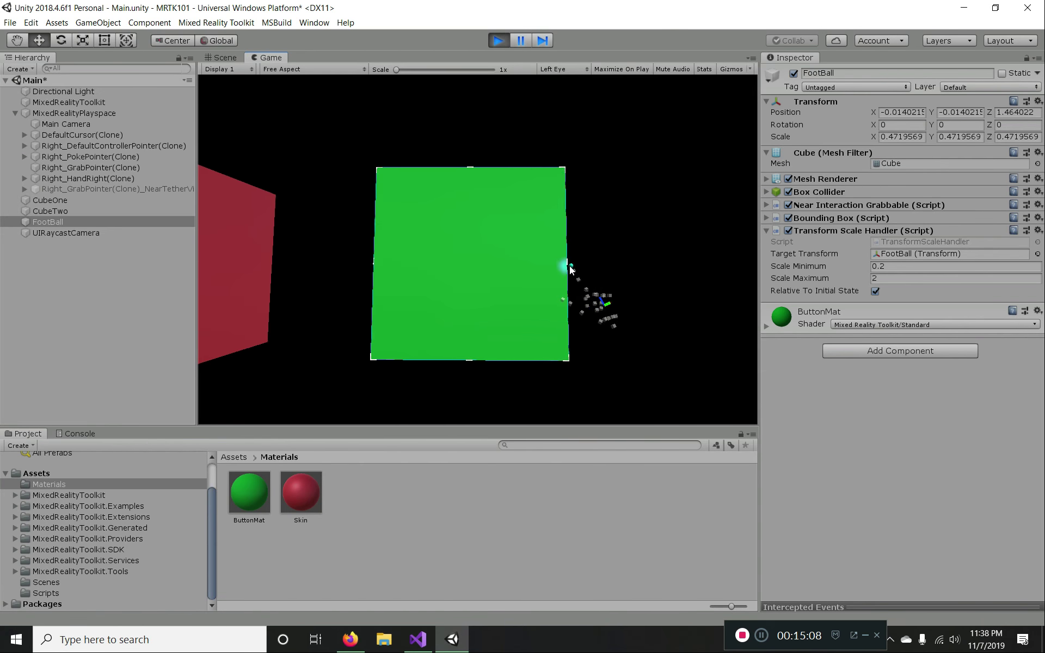
pyautogui.moveTo(589, 263); pyautogui.dragTo(504, 196)
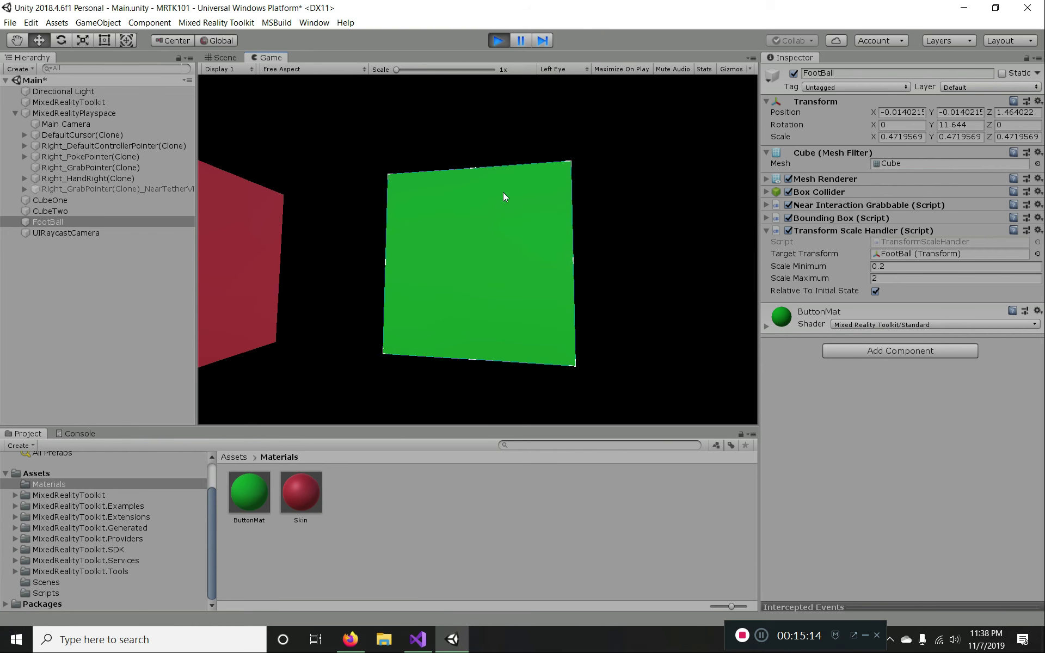
# - Try to move the FootBall cube by grabbing its front face with the simulated hand
pyautogui.press('space')
pyautogui.press('w')
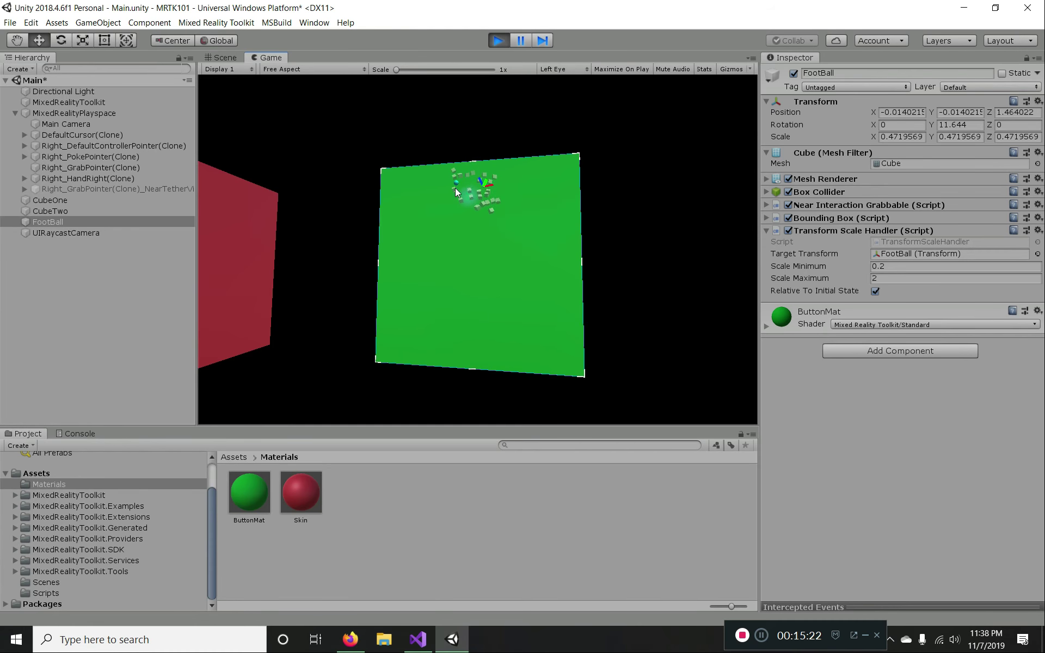
pyautogui.press('w')
pyautogui.press('e')
pyautogui.scroll(-1, 467, 307)
pyautogui.moveTo(469, 305); pyautogui.dragTo(439, 314)
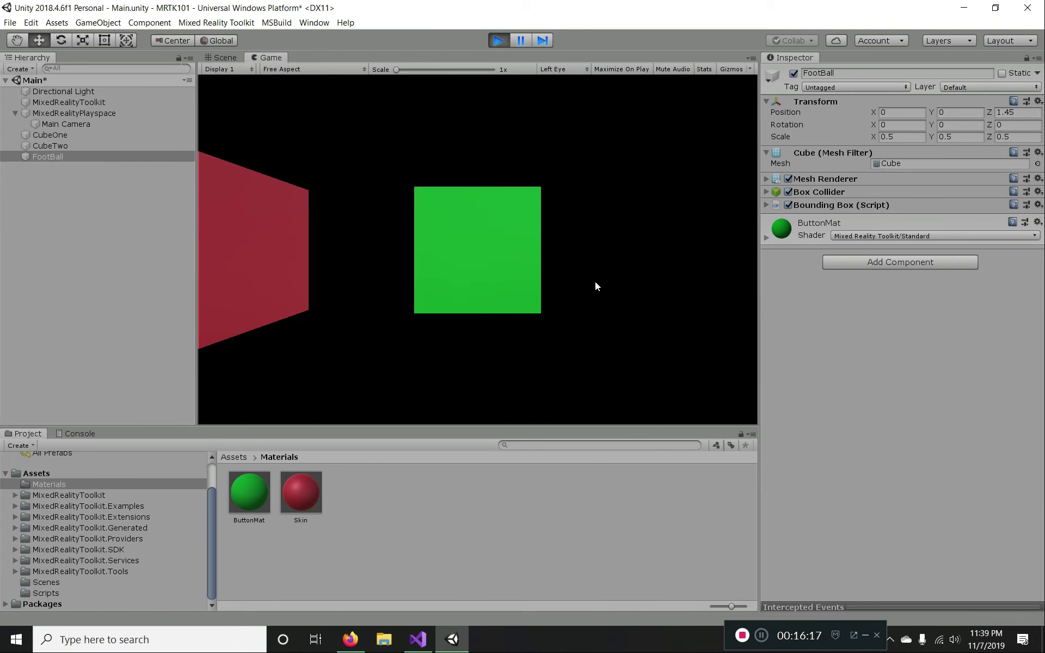
# - Scale the FootBall cube to about 0.29 by its corner handle with the simulated hand, and stop the running scene
pyautogui.press('space')
pyautogui.press('e')
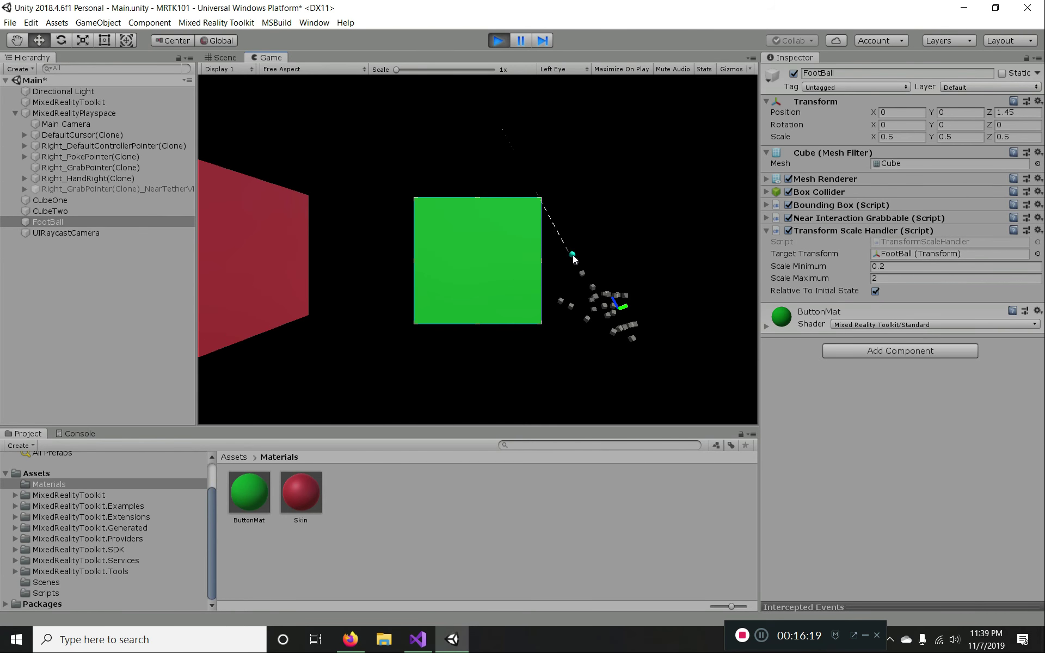
pyautogui.press('w')
pyautogui.press('space')
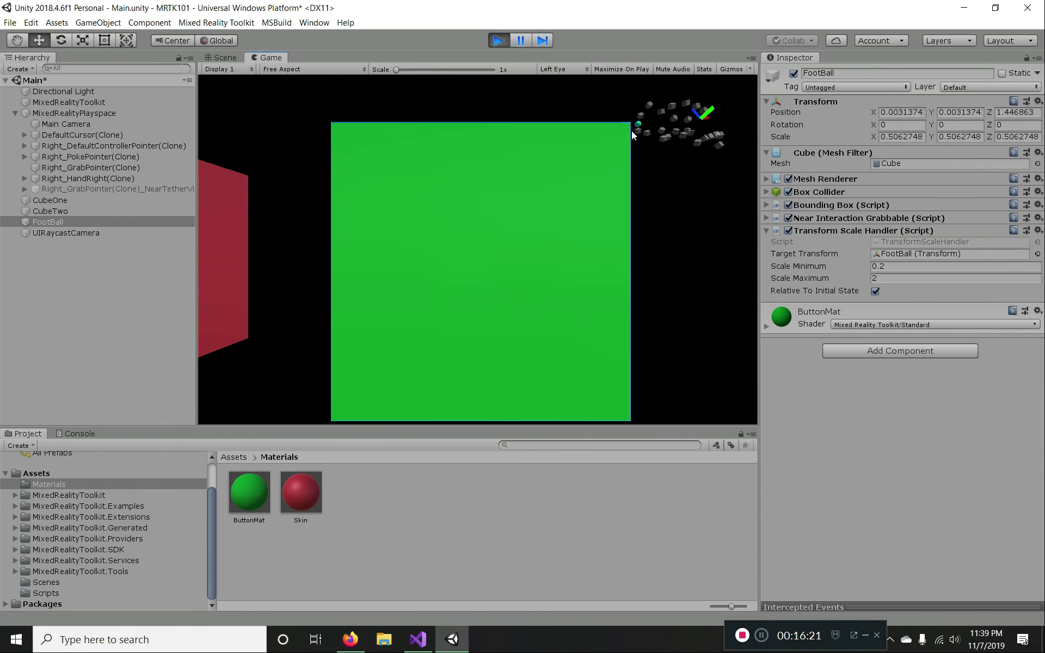
pyautogui.moveTo(626, 137); pyautogui.dragTo(450, 287)
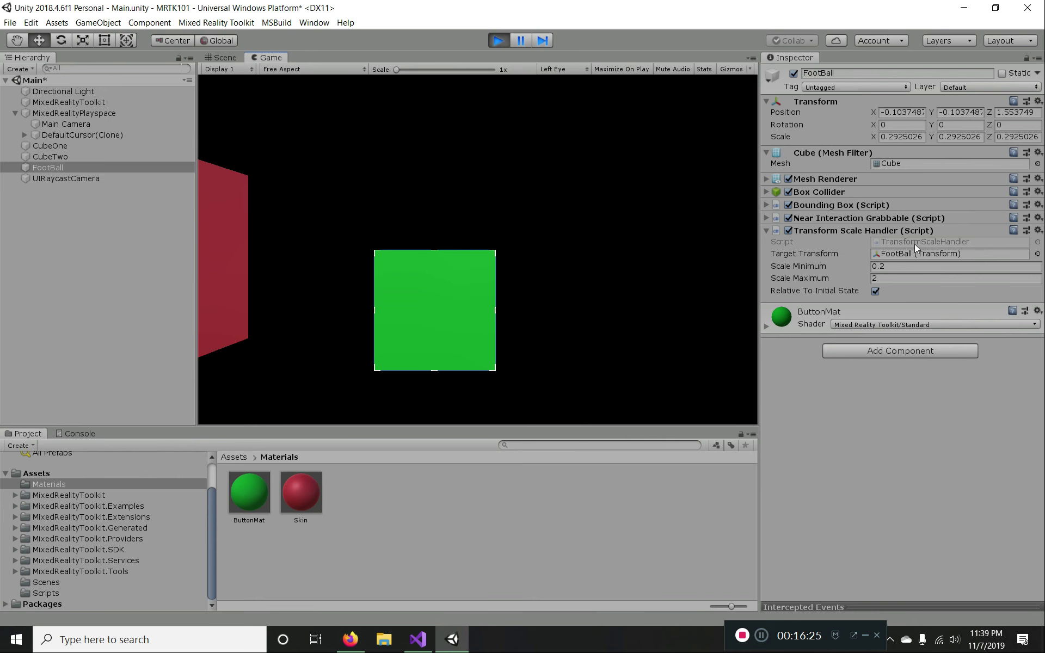
pyautogui.click(502, 39)
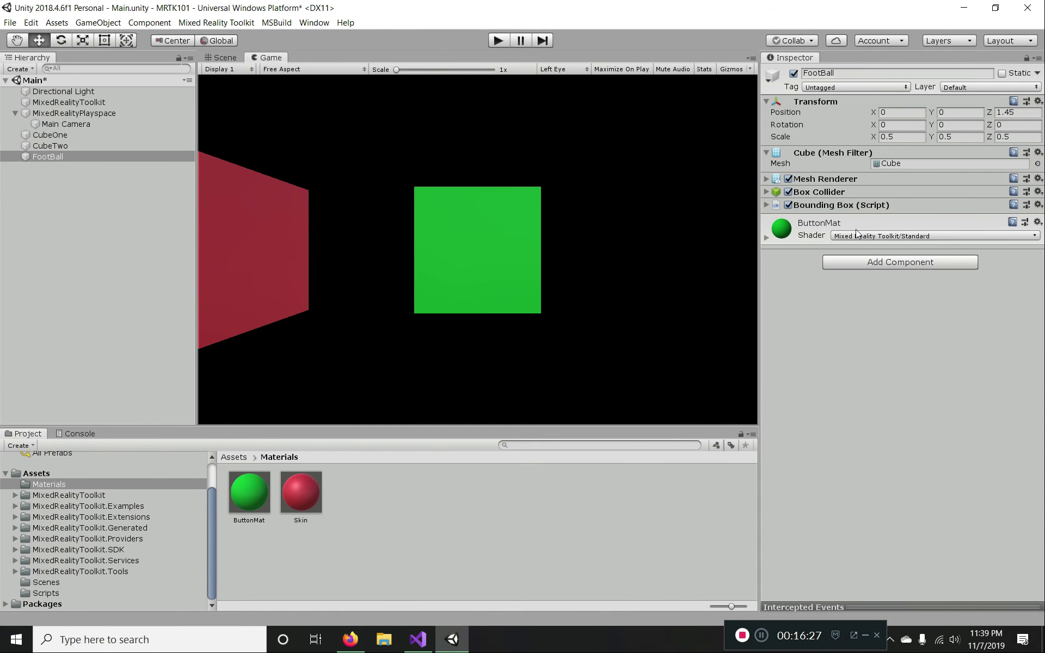
# - Expand FootBall's Bounding Box component and open its BoundingBox script in Visual Studio
pyautogui.click(767, 205)
pyautogui.click(767, 204)
pyautogui.click(767, 205)
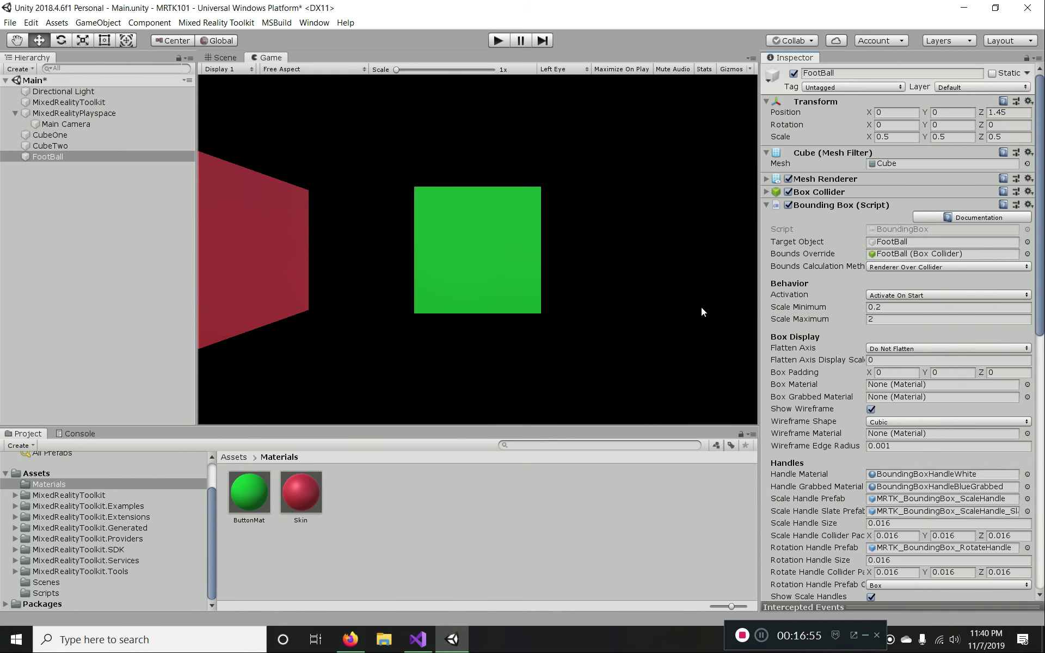
pyautogui.scroll(-5, 933, 374)
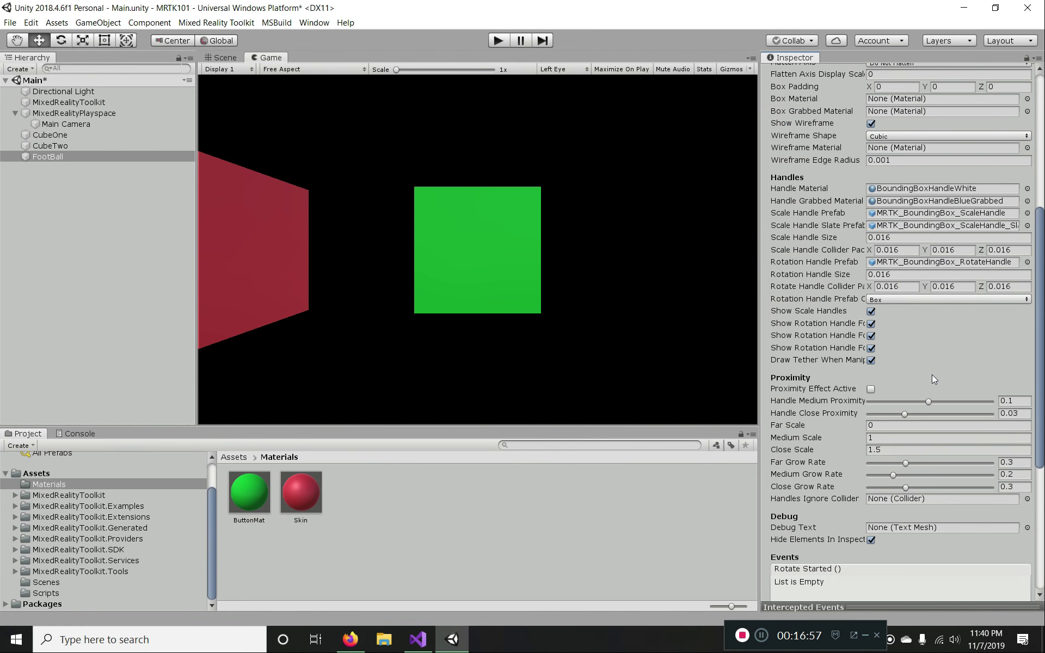
pyautogui.scroll(5, 933, 374)
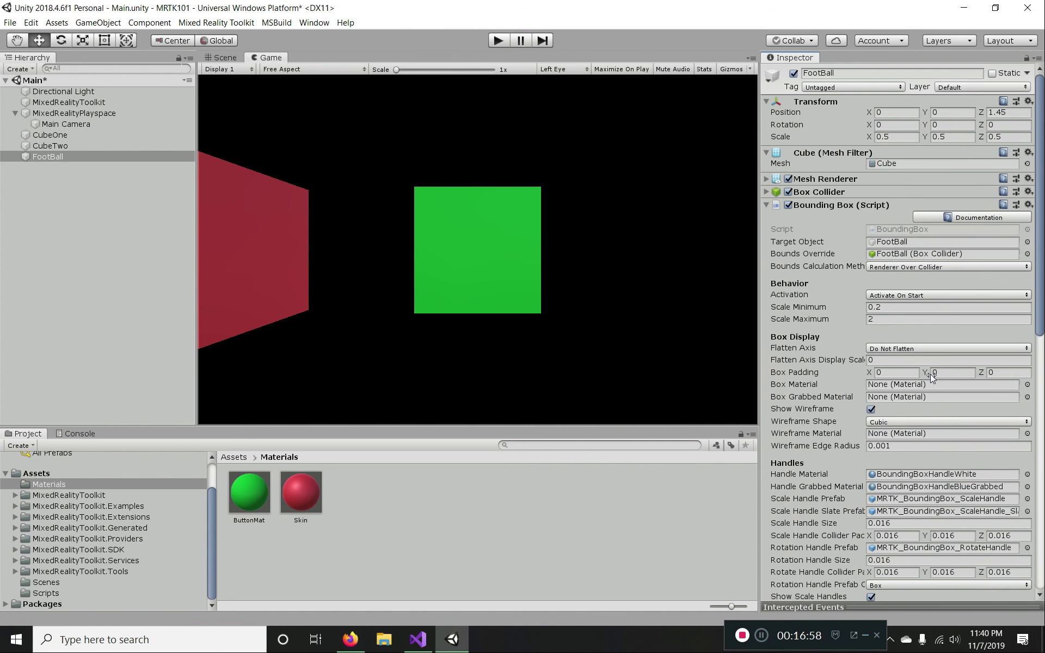
pyautogui.click(892, 229)
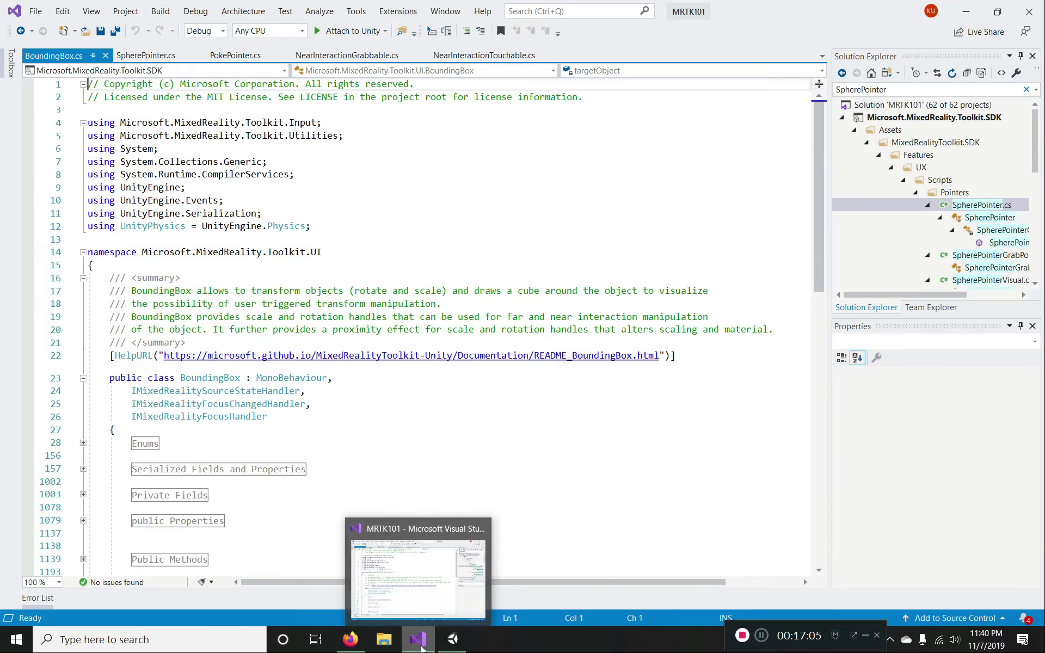
# - Examine the IMixedRealitySourceStateHandler, IMixedRealityFocusChangedHandler and IMixedRealityFocusHandler interfaces implemented by the BoundingBox class
pyautogui.click(273, 419)
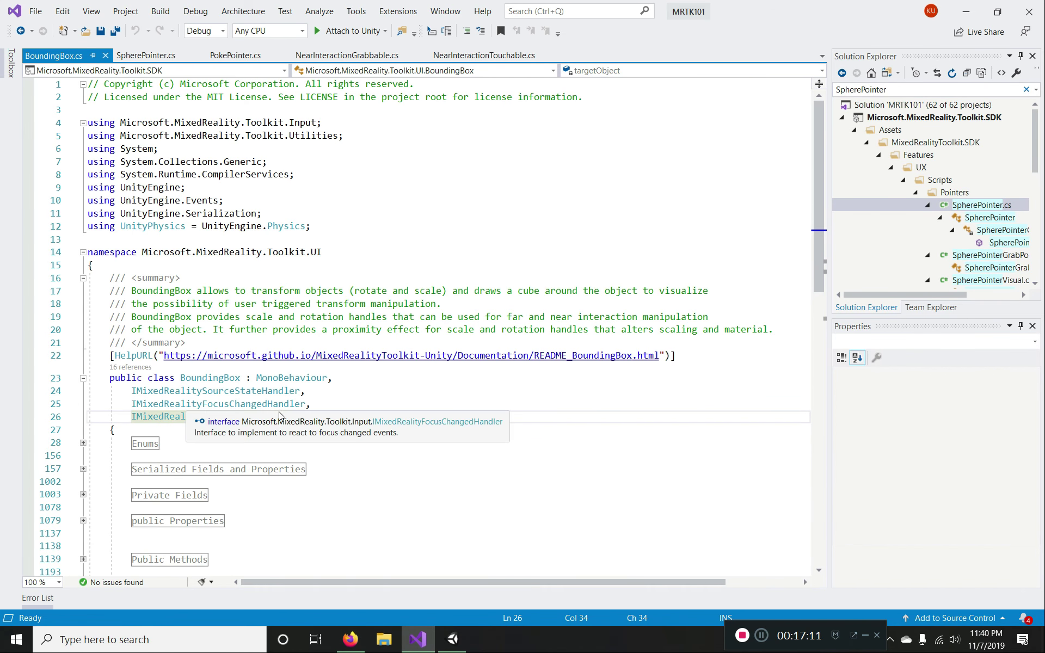
pyautogui.moveTo(130, 403); pyautogui.dragTo(312, 416)
pyautogui.click(329, 416)
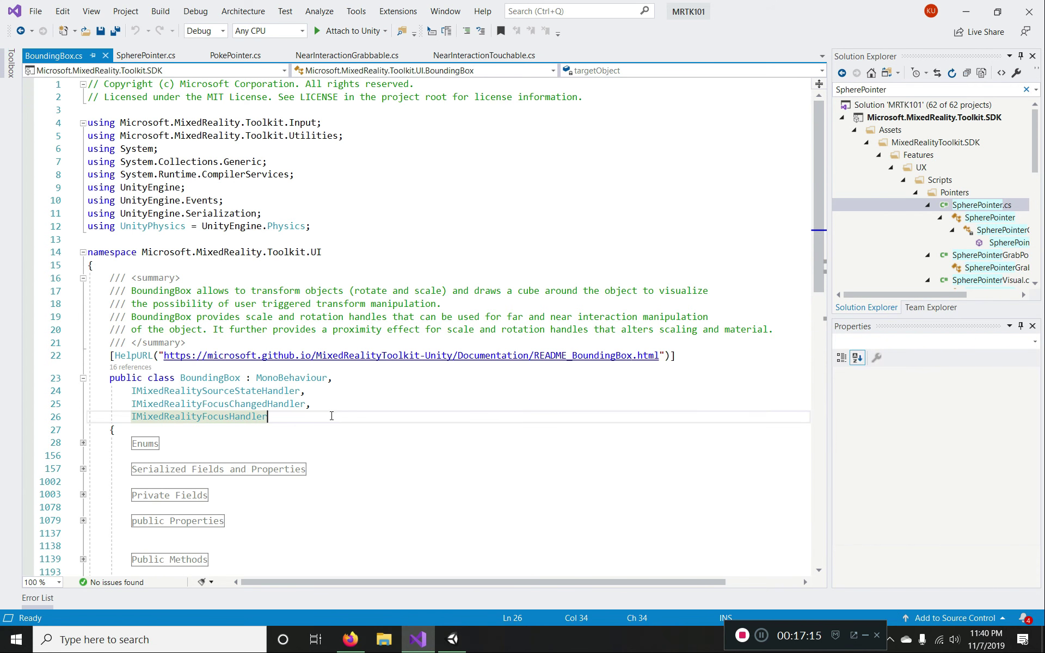
pyautogui.click(305, 391)
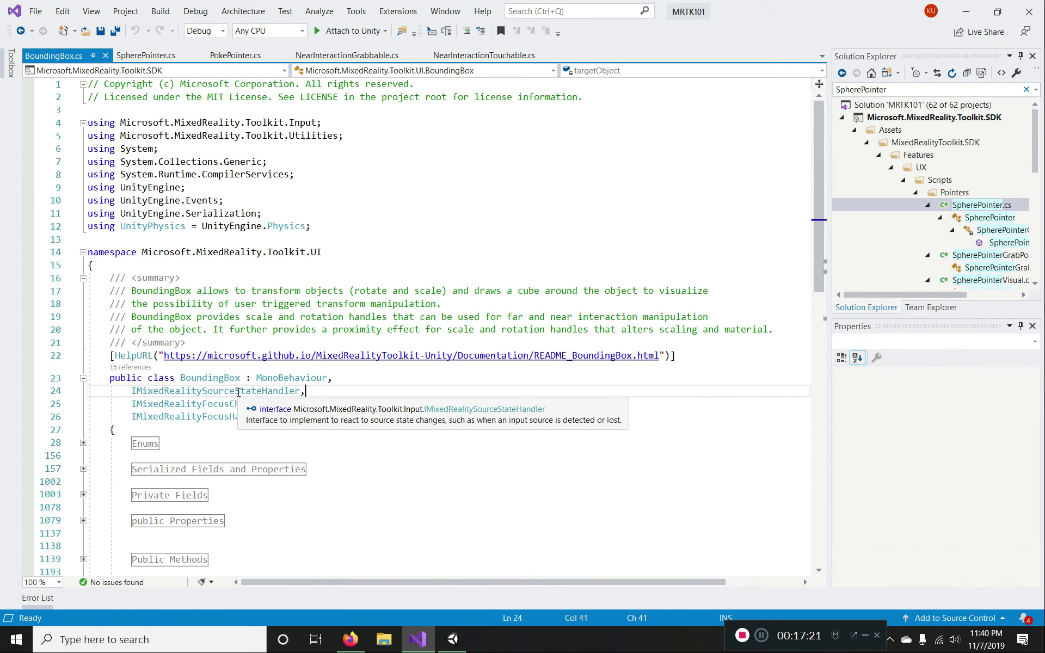
# - Expand the Used Event Handlers region, review its OnFocusChanged method, and collapse that method
pyautogui.scroll(-6, 339, 390)
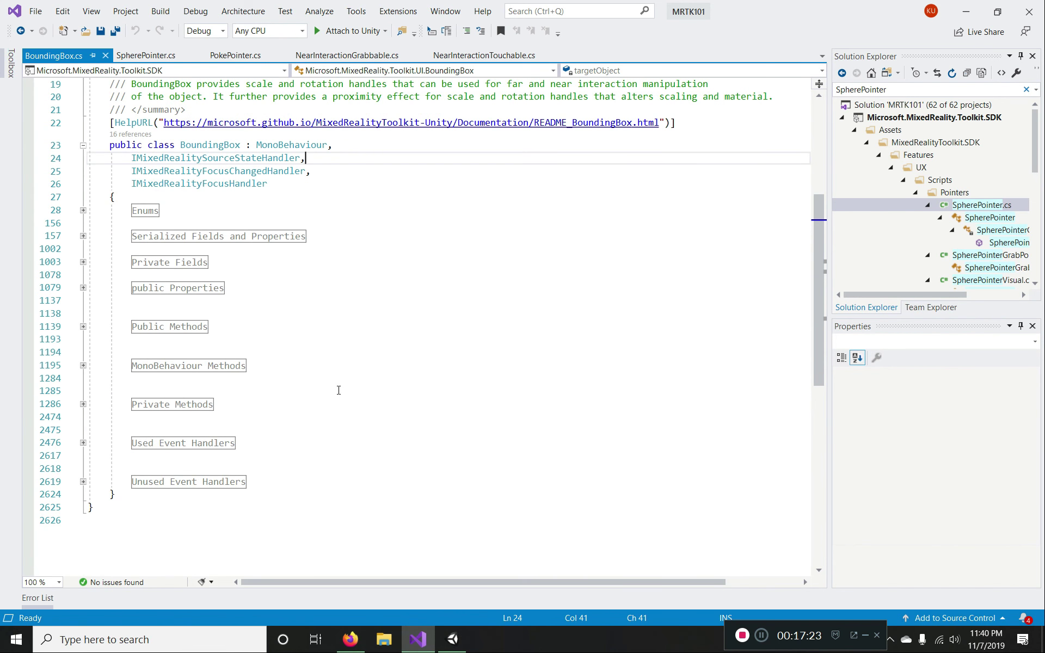
pyautogui.click(83, 443)
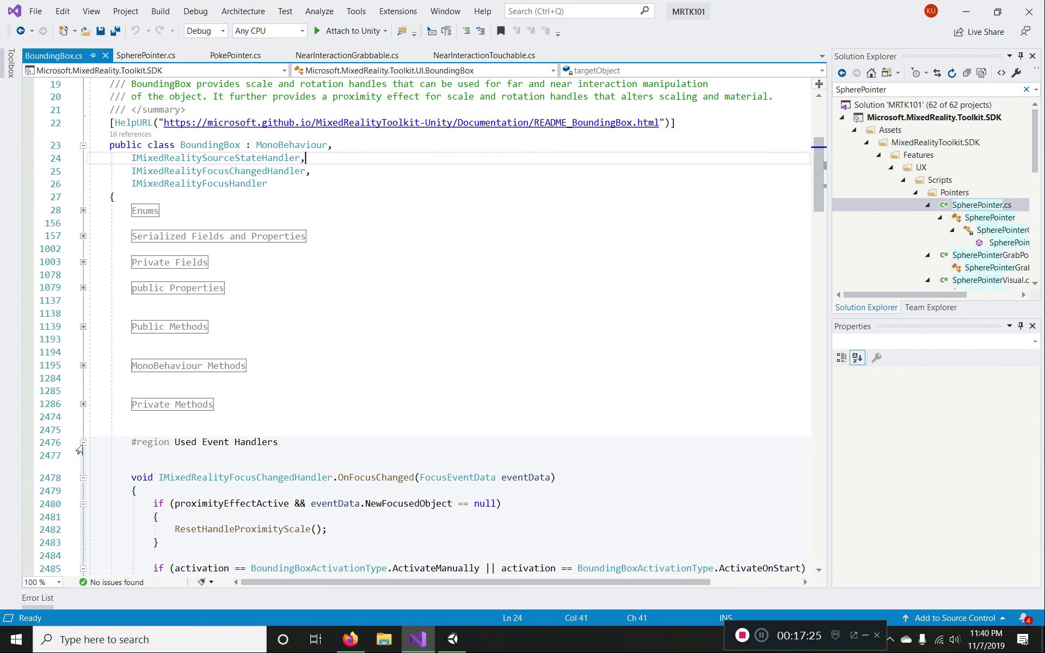
pyautogui.scroll(-5, 355, 432)
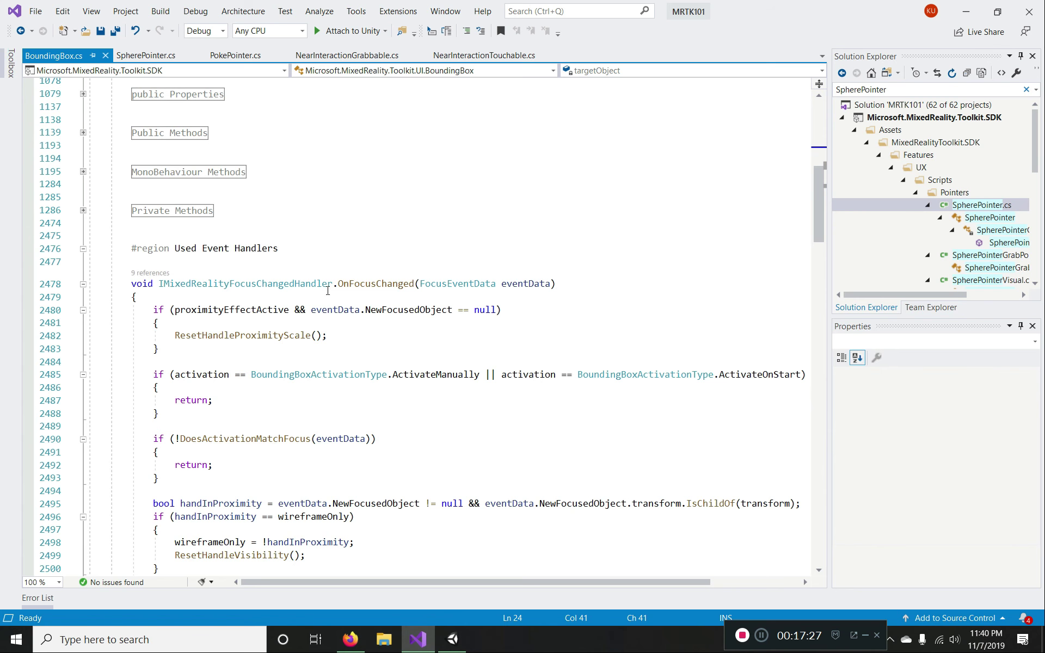
pyautogui.scroll(-1, 330, 297)
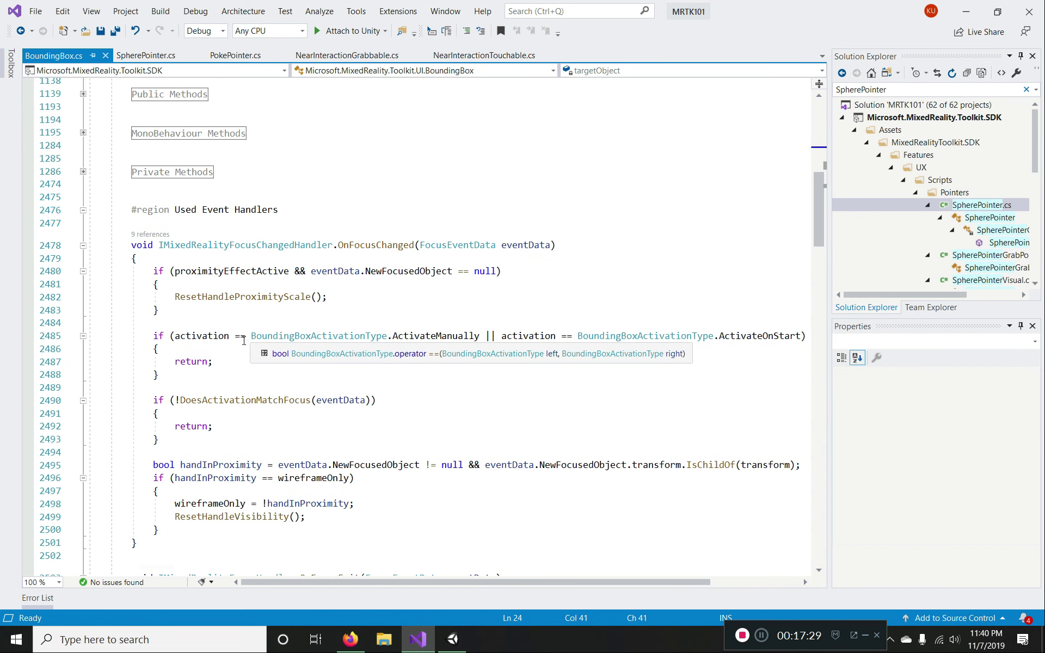
pyautogui.click(81, 246)
# - Expand the MonoBehaviour Methods region and review its OnEnable method
pyautogui.scroll(4, 81, 249)
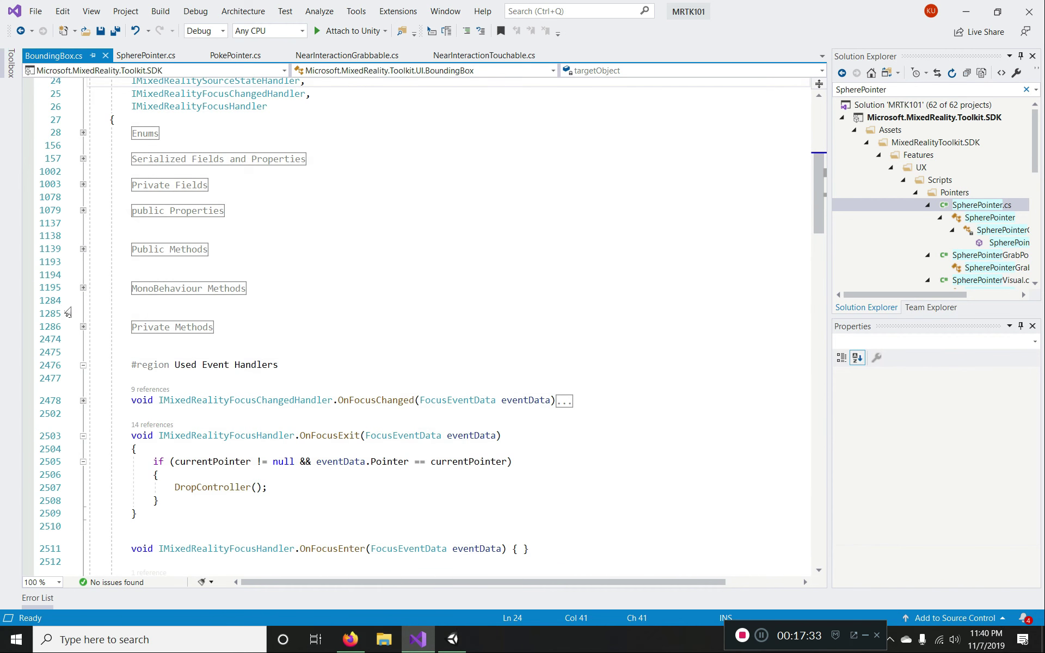
pyautogui.click(82, 288)
pyautogui.click(82, 288)
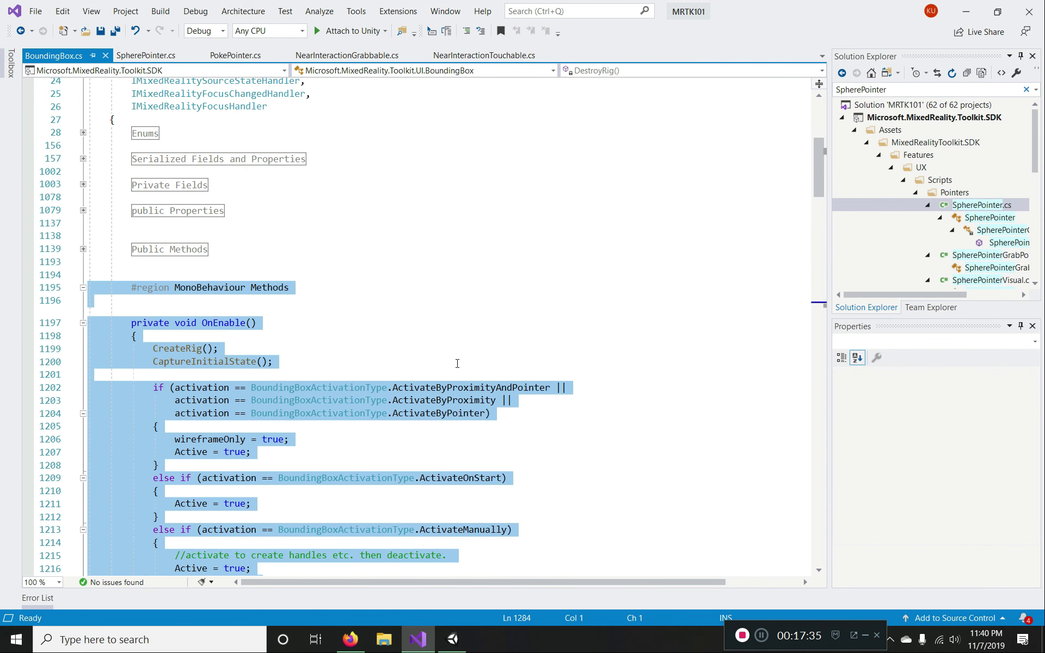
pyautogui.click(458, 364)
pyautogui.scroll(8, 613, 422)
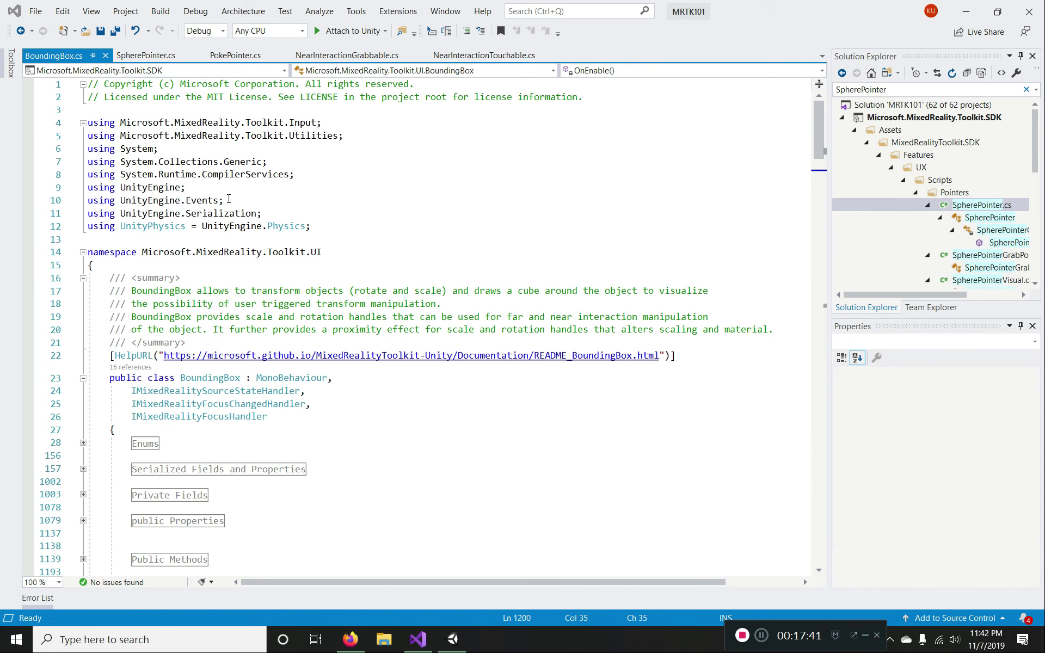
# - Review the Serialized Fields and Properties region, collapse it again, and expand the Private Fields region
pyautogui.moveTo(188, 206)
pyautogui.scroll(-6, 354, 434)
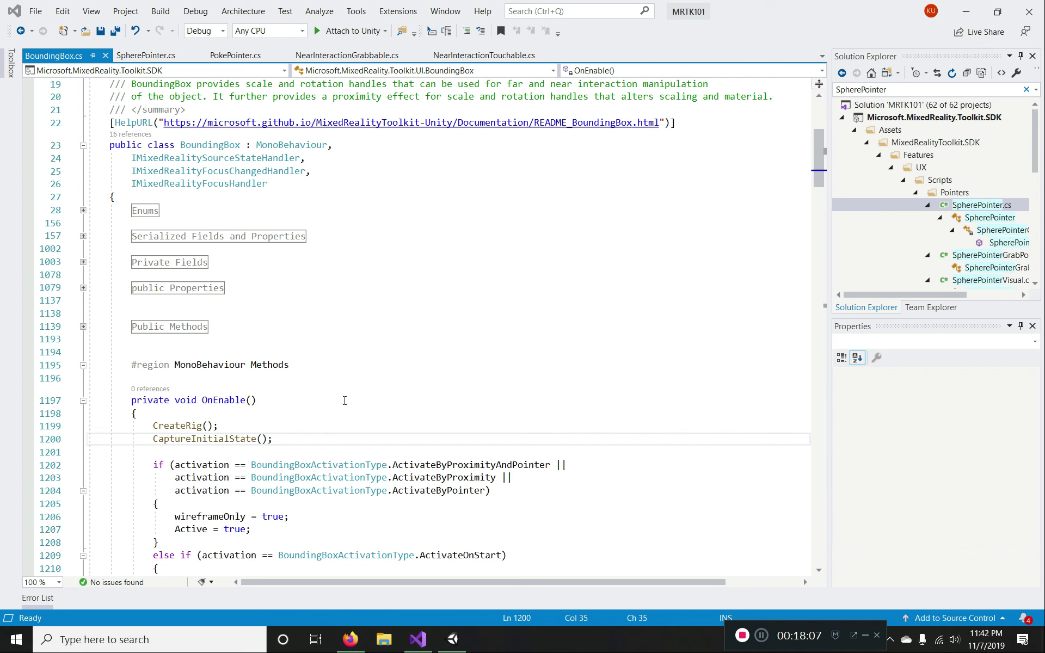
pyautogui.click(203, 340)
pyautogui.click(218, 326)
pyautogui.click(224, 314)
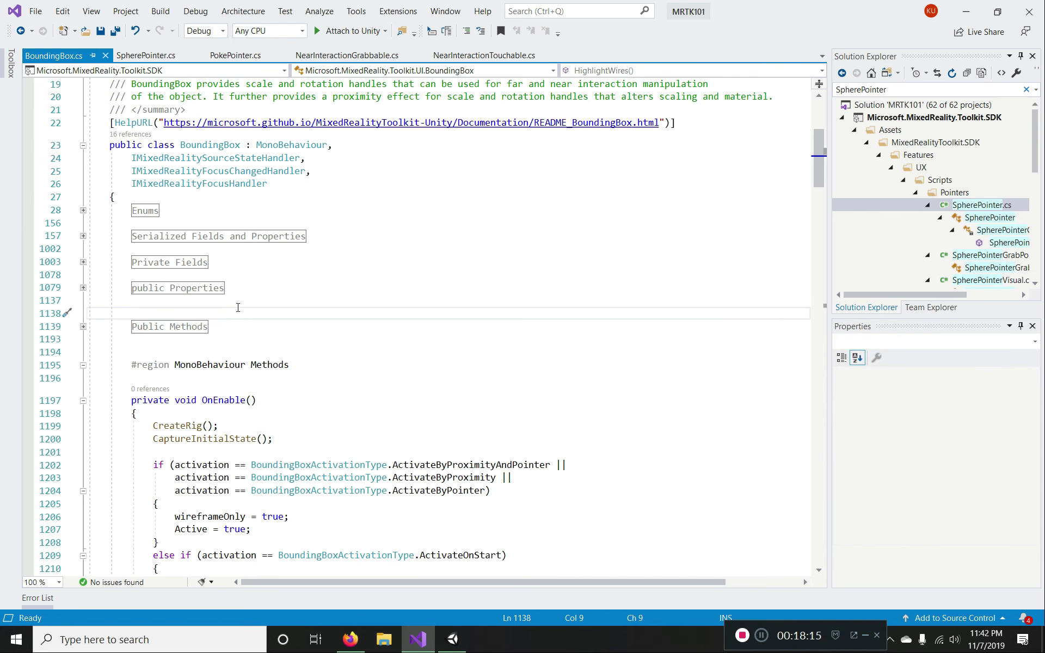
pyautogui.click(83, 238)
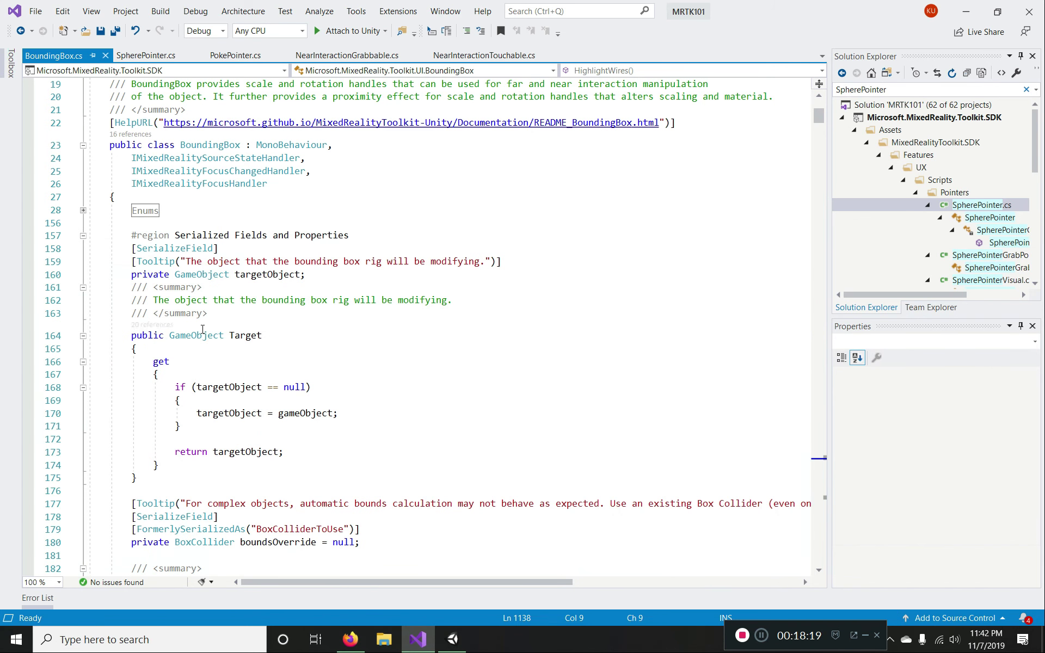
pyautogui.click(83, 236)
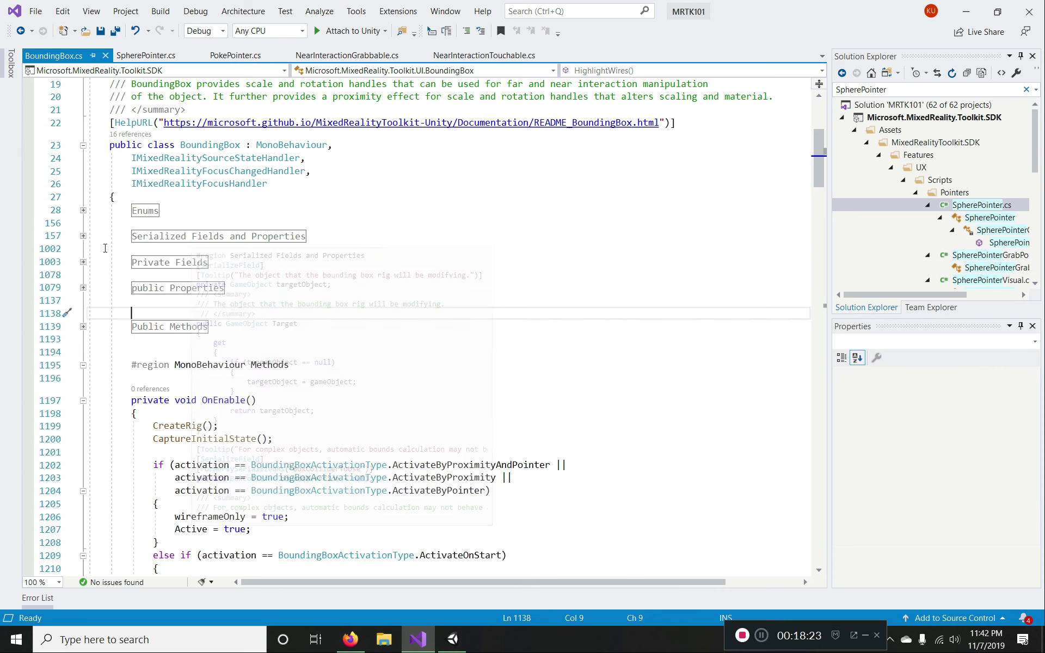
pyautogui.click(83, 262)
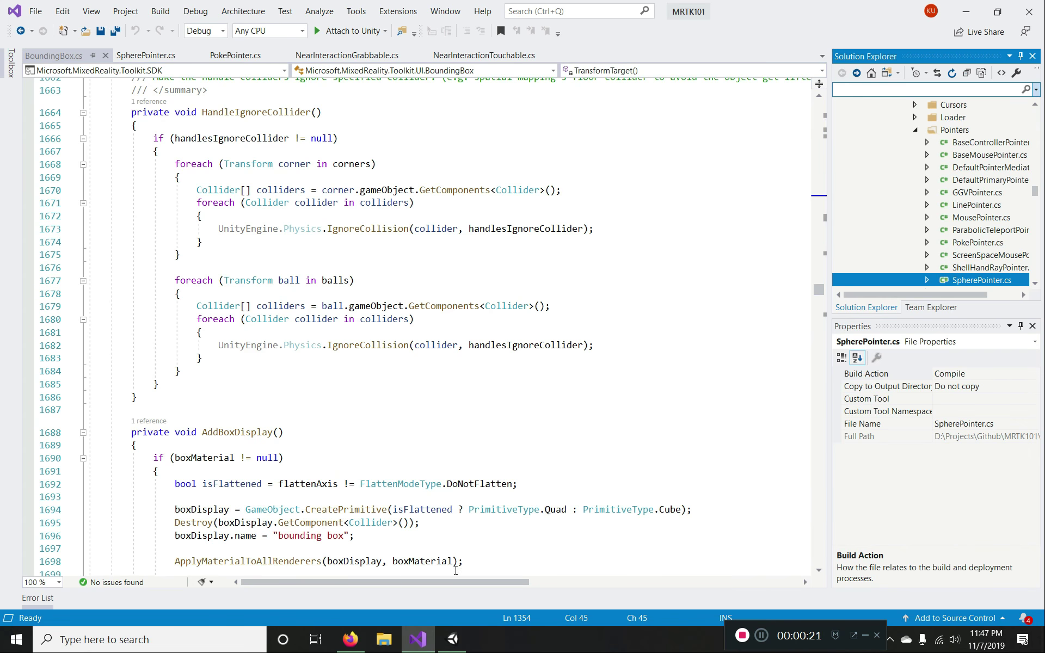
# - Switch to Unity and enable Proximity Effect Active in FootBall's Bounding Box component
pyautogui.scroll(-10, 352, 425)
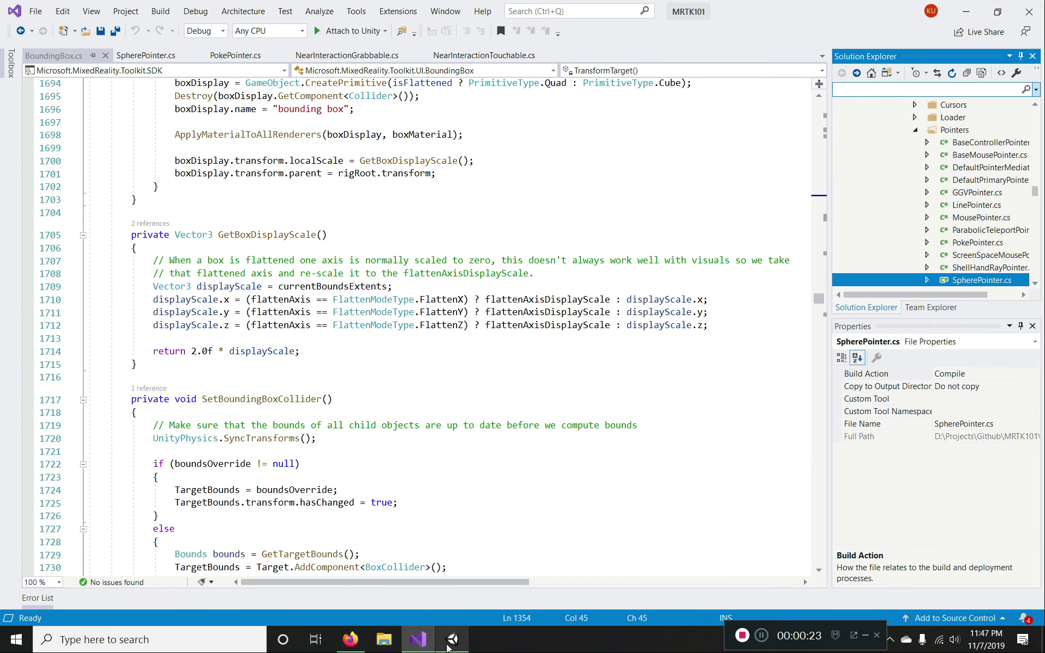
pyautogui.click(421, 641)
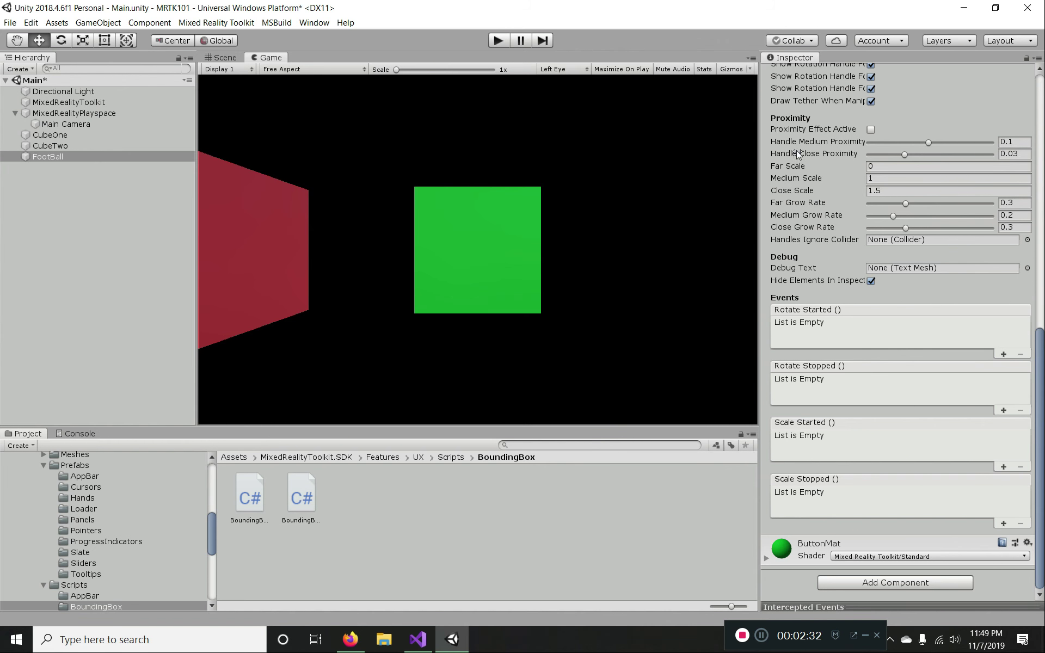
pyautogui.scroll(1, 734, 258)
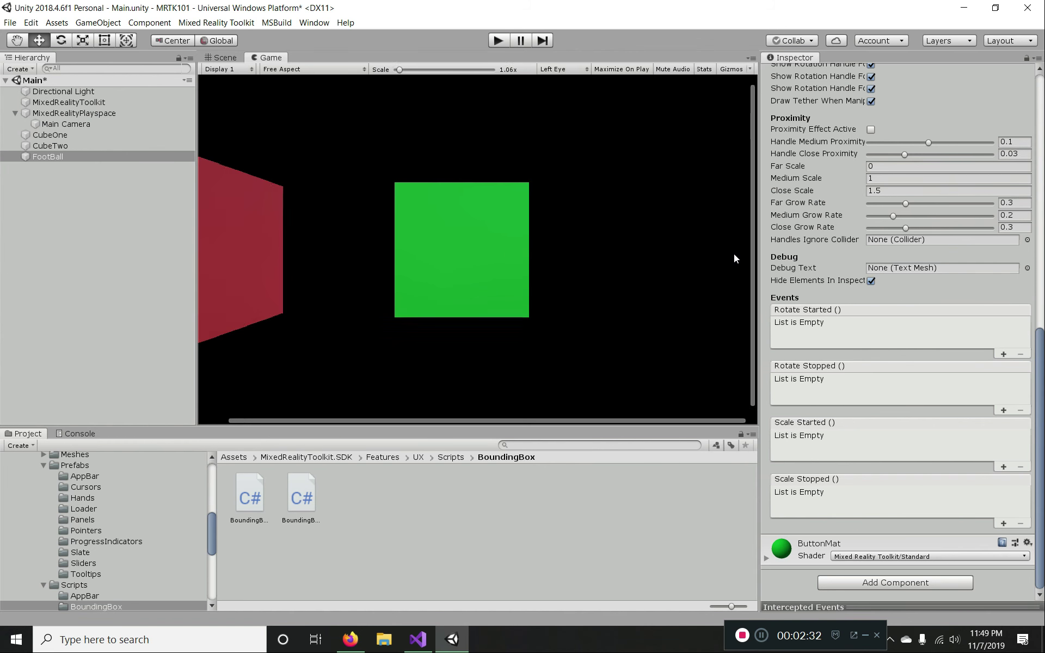
pyautogui.scroll(3, 734, 254)
pyautogui.scroll(-2, 689, 257)
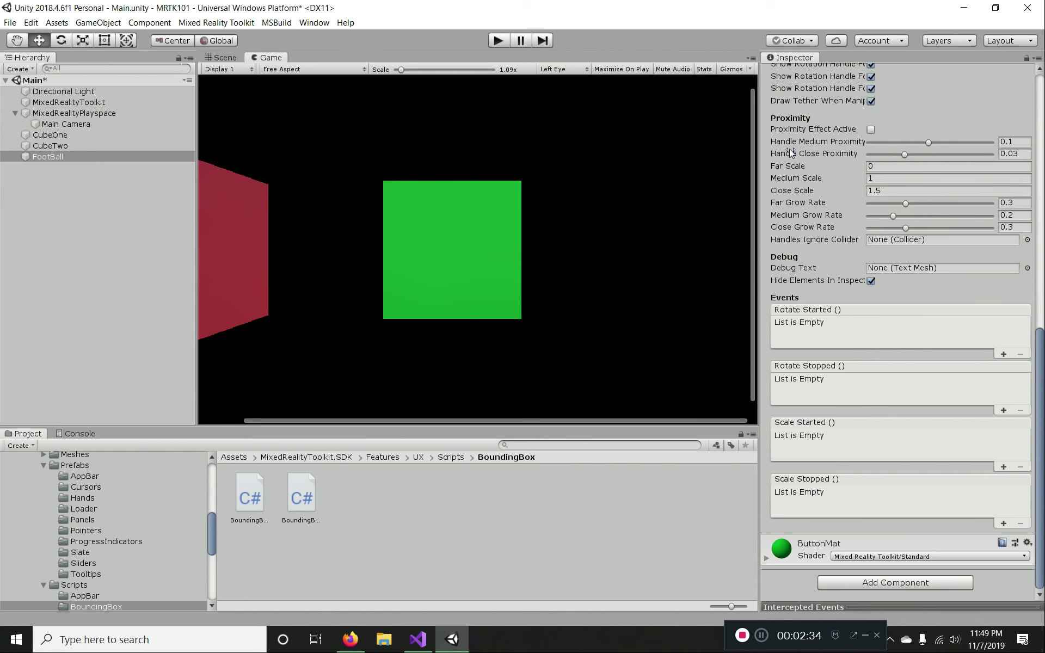
pyautogui.click(871, 130)
# - Run the scene, test the proximity effect by approaching the FootBall cube with the simulated hand, and stop the scene
pyautogui.click(500, 41)
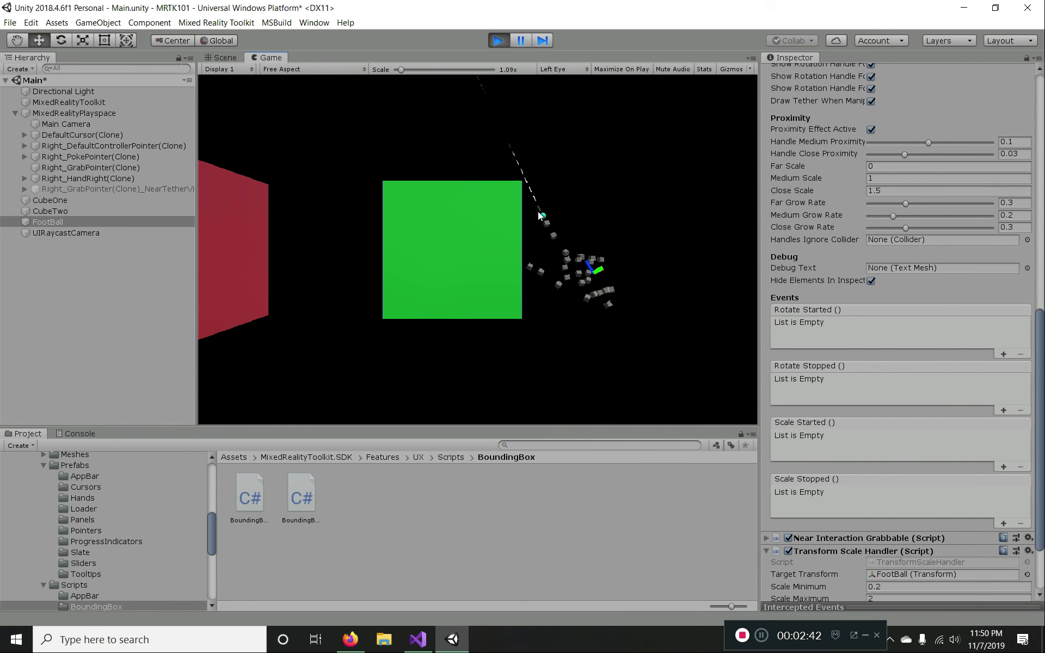
pyautogui.press('w')
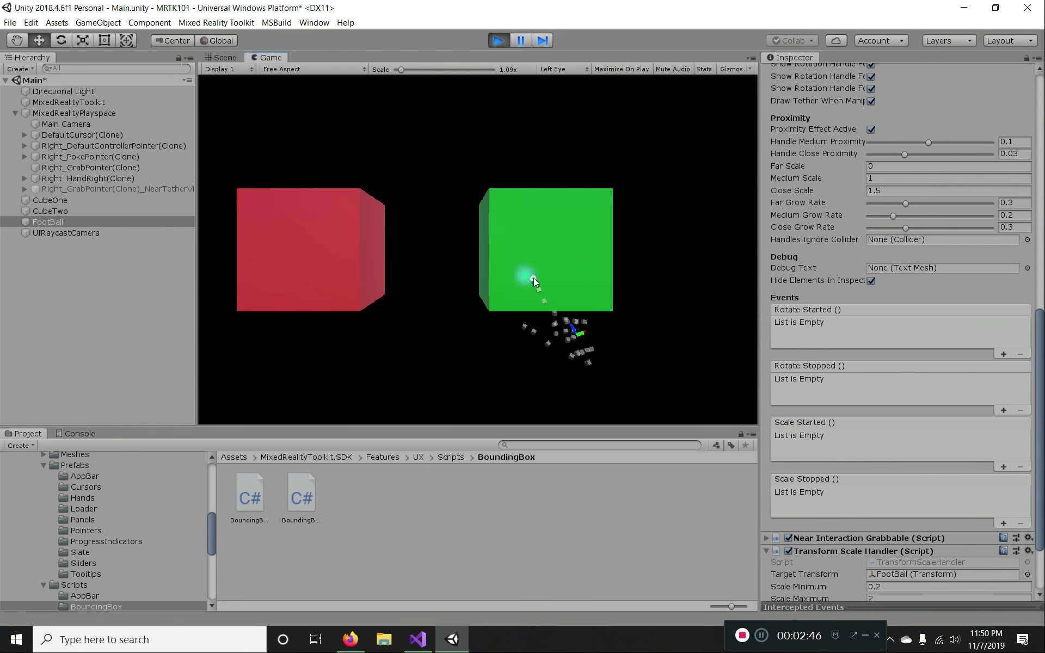
pyautogui.press('d')
pyautogui.press('w')
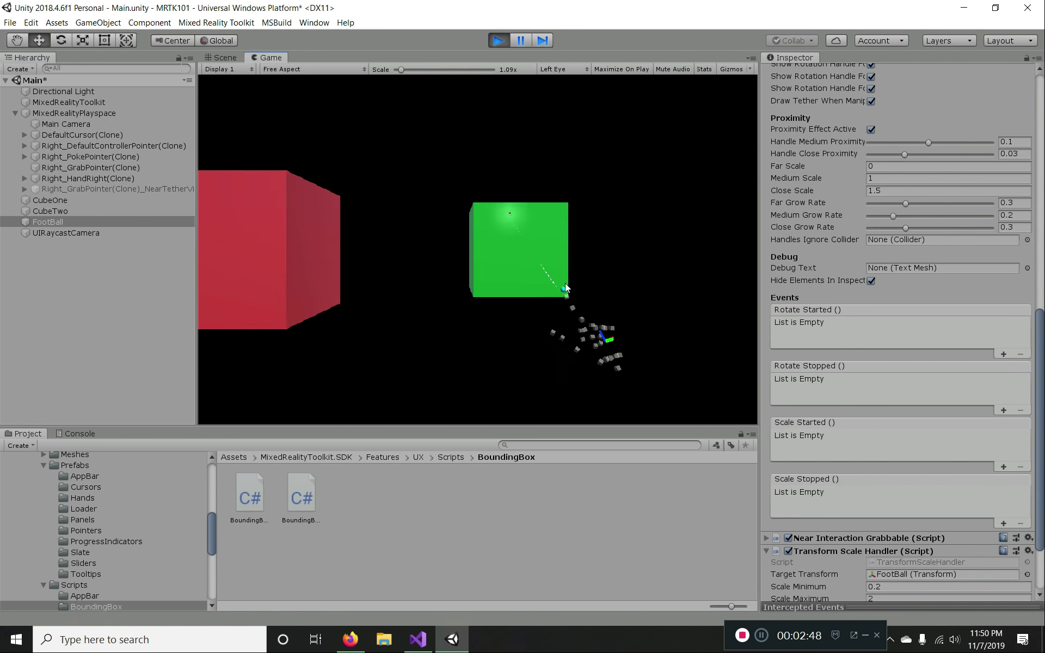
pyautogui.press('w')
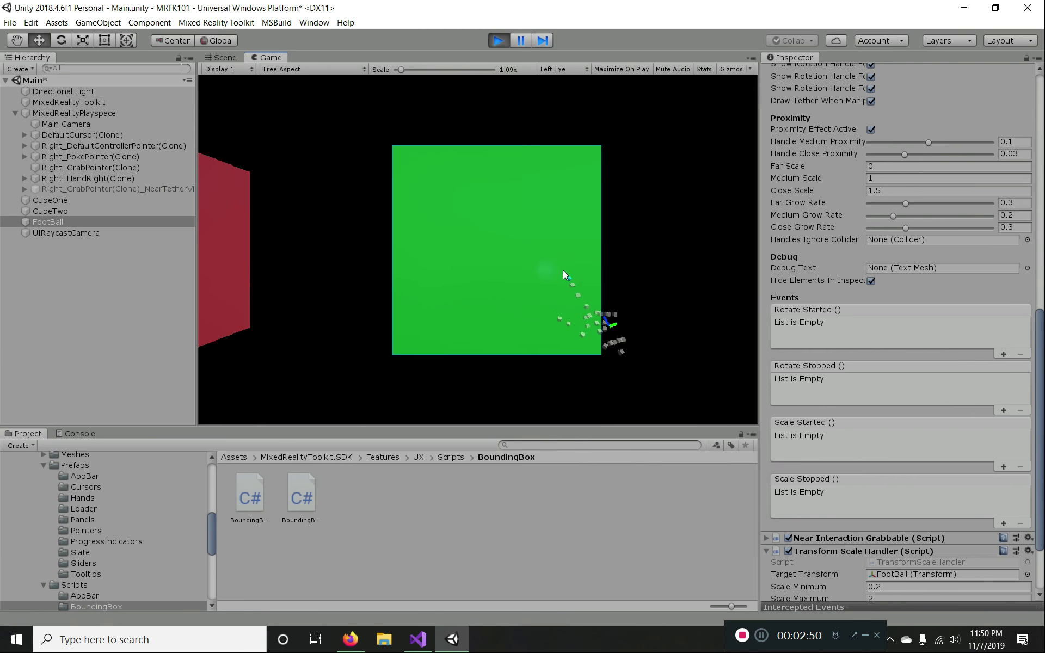
pyautogui.press('e')
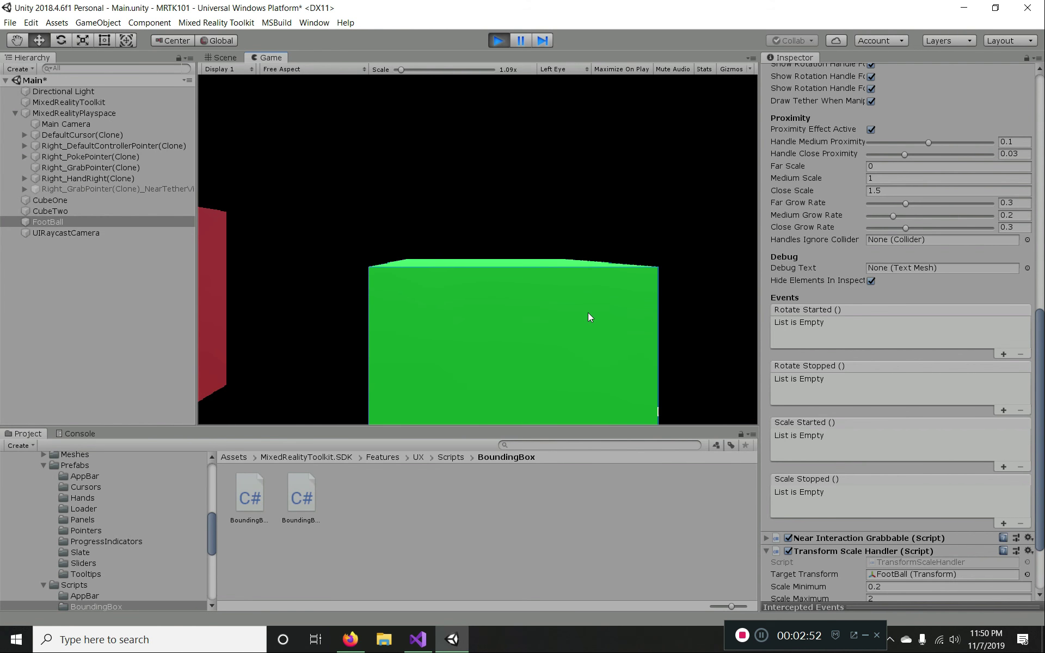
pyautogui.press('d')
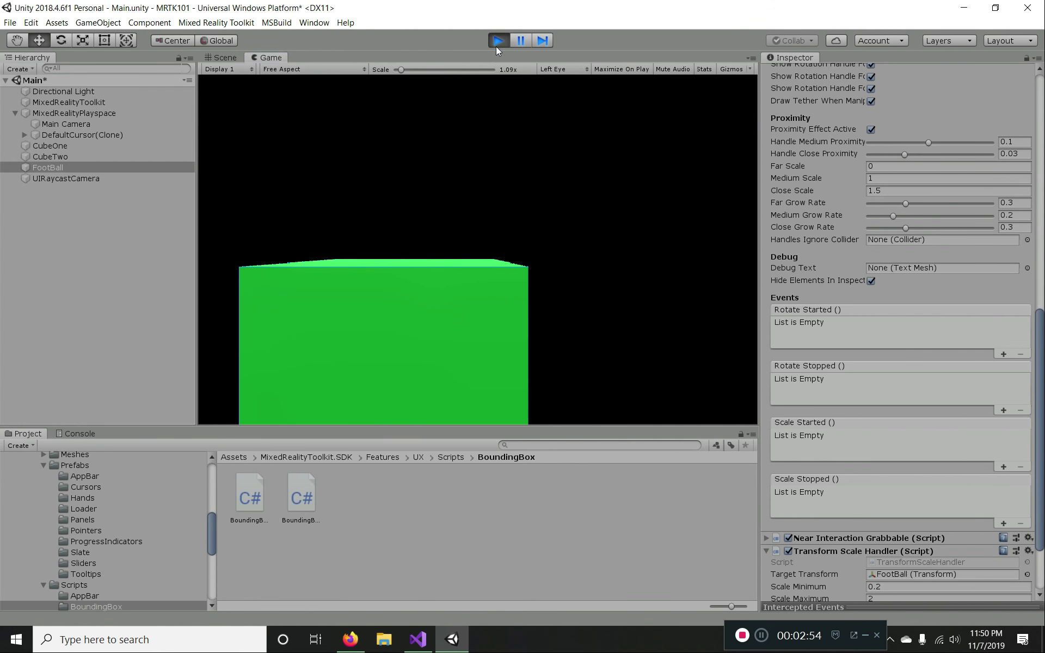
pyautogui.click(497, 47)
# - Review the box display, handle, proximity and event settings of FootBall's Bounding Box component
pyautogui.scroll(5, 865, 265)
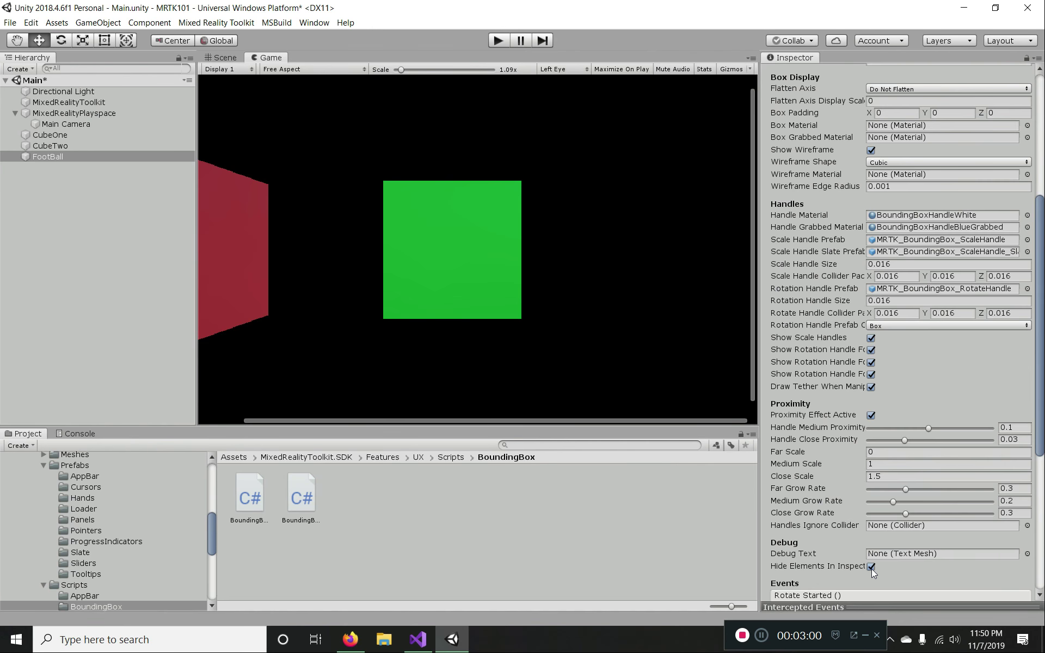
pyautogui.scroll(-6, 855, 560)
pyautogui.scroll(-3, 855, 560)
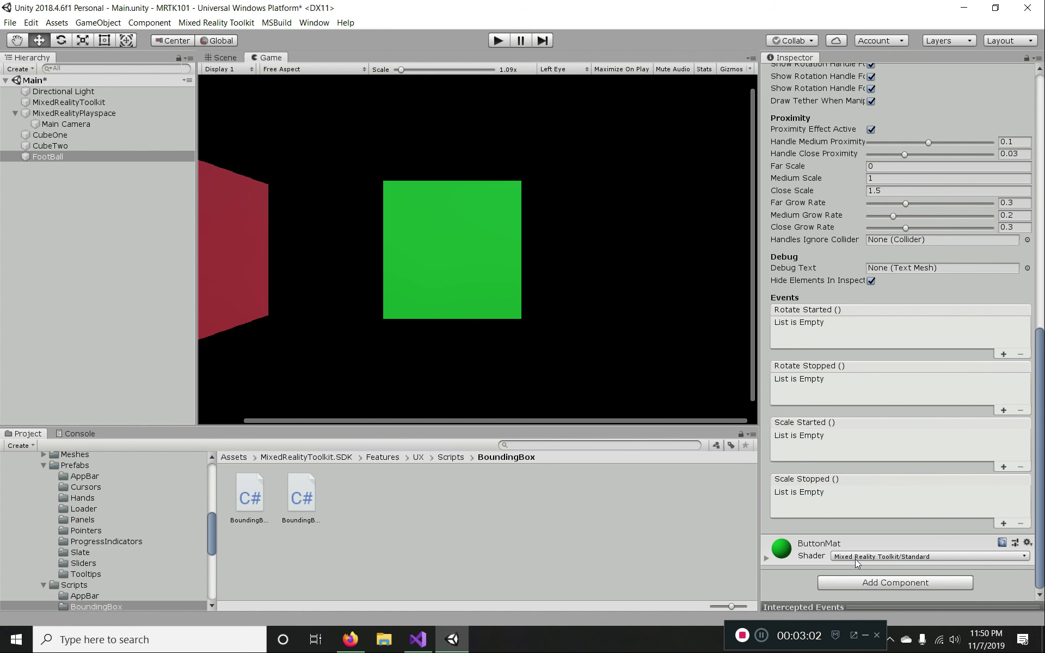
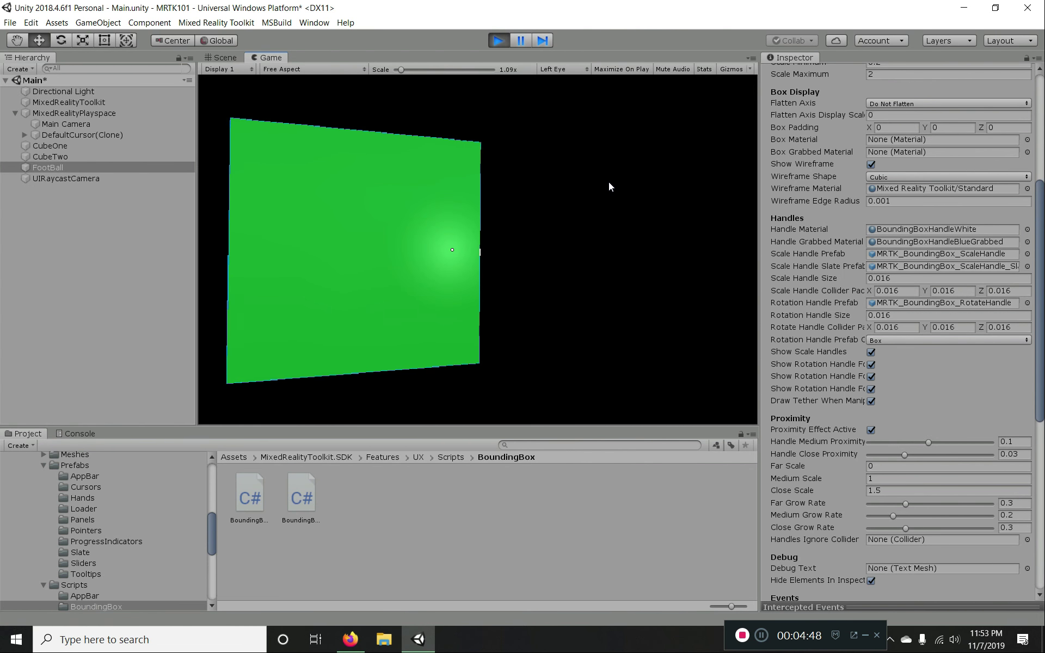
# - In the running scene, turn the camera to see FootBall from its corner and bring the simulated hand to its vertical edge
pyautogui.press('space')
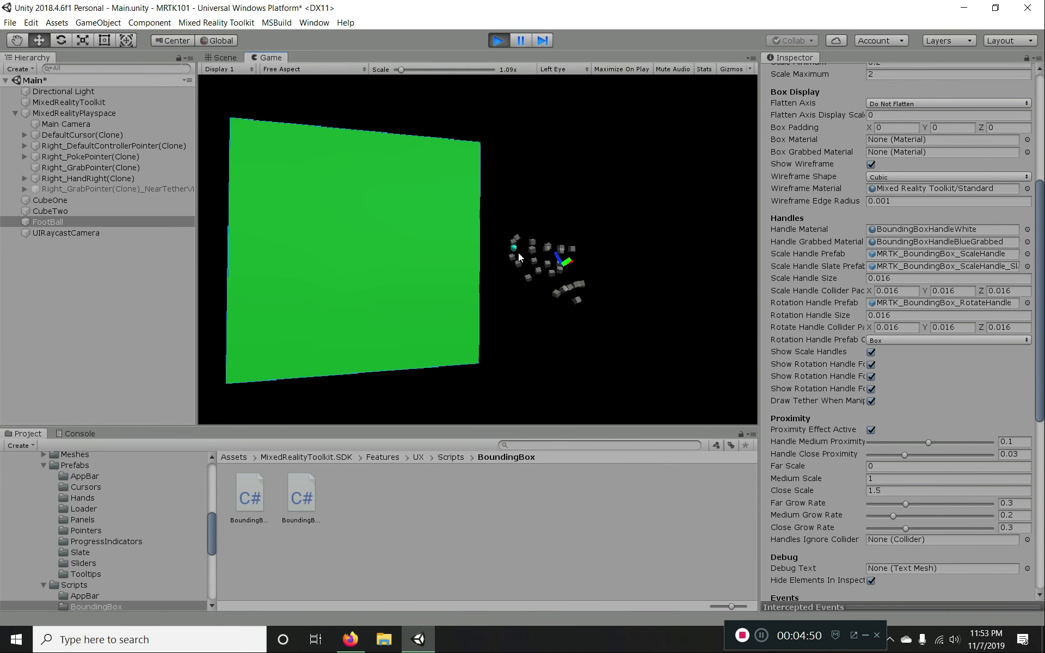
pyautogui.press('w')
pyautogui.press('w')
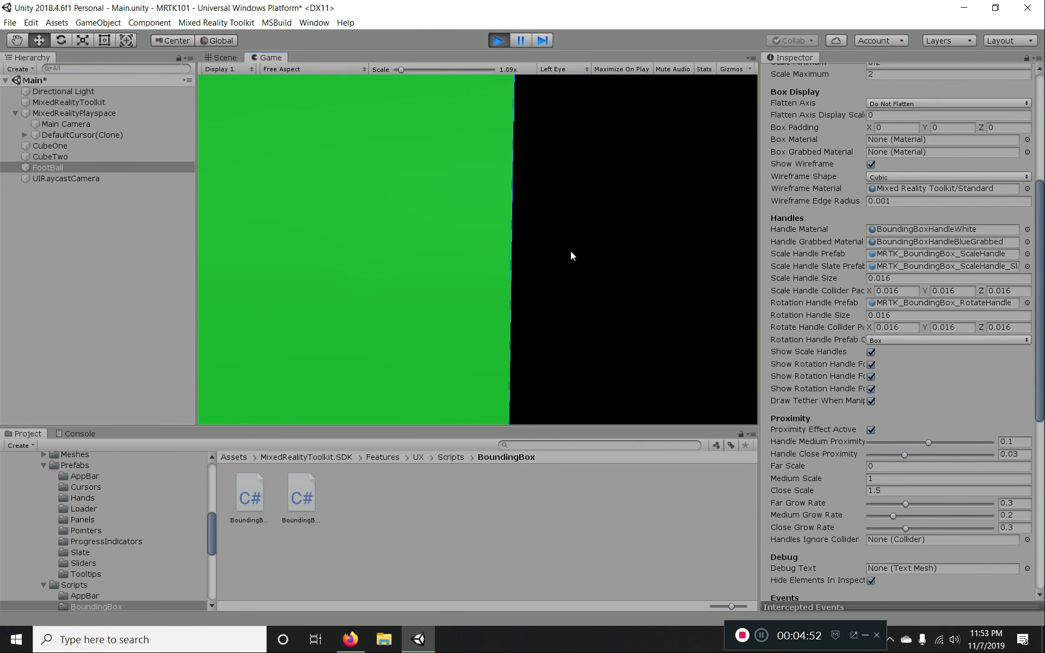
pyautogui.press('s')
pyautogui.moveTo(570, 251); pyautogui.dragTo(370, 234, button='right')
pyautogui.press('space')
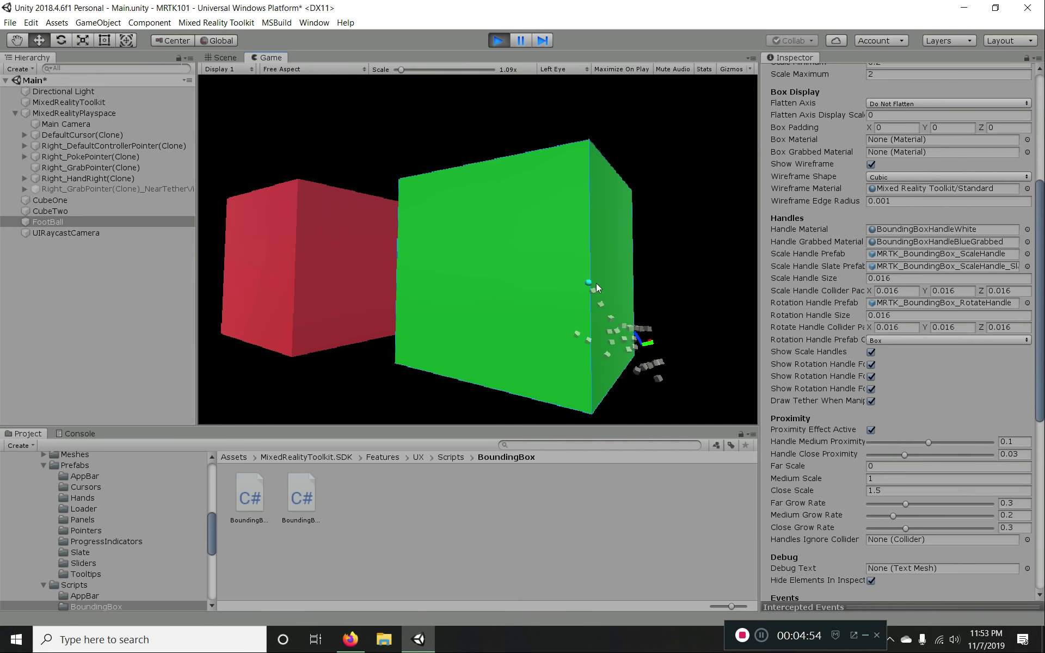
# - Move the camera around FootBall in the running scene and bring the simulated hand close to its faces and vertical edge to check the proximity effect
pyautogui.press('s')
pyautogui.press('a')
pyautogui.press('s')
pyautogui.press('d')
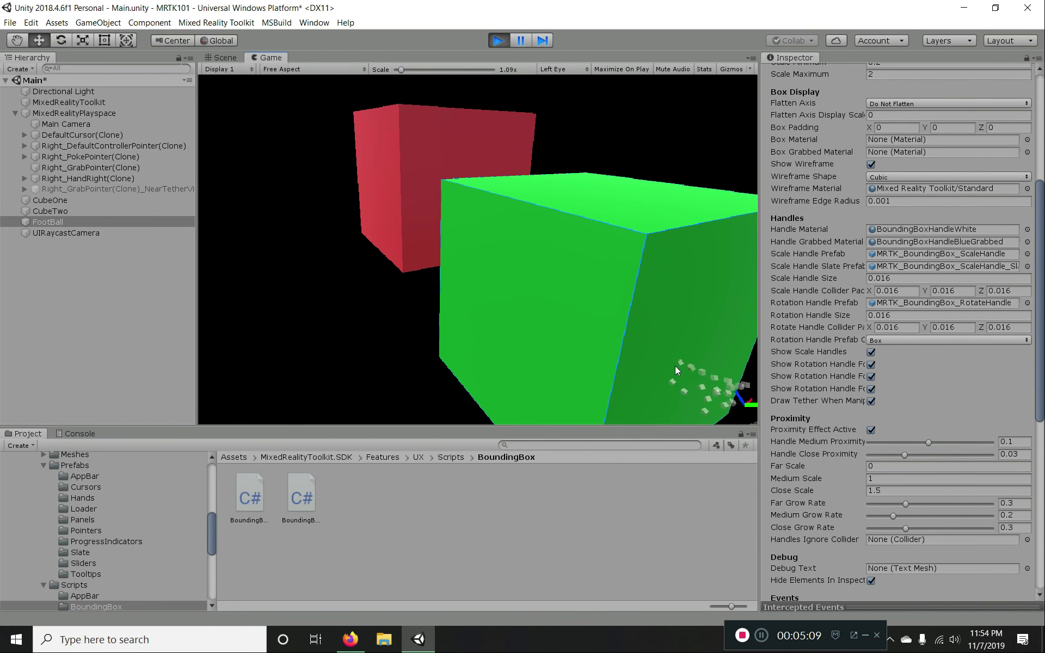
pyautogui.press('s')
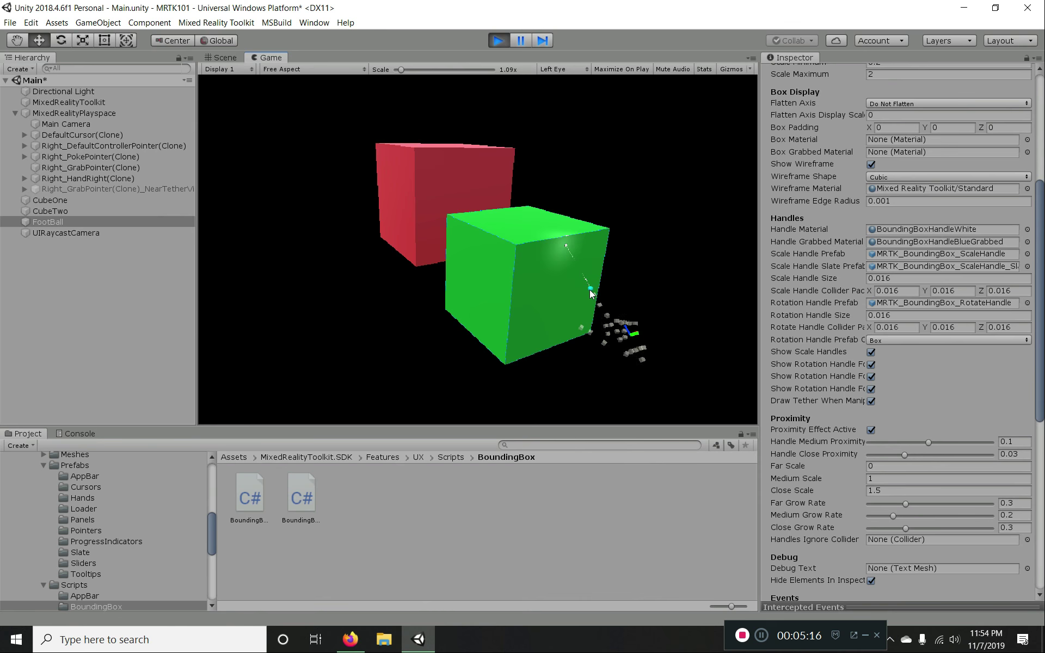
pyautogui.press('w')
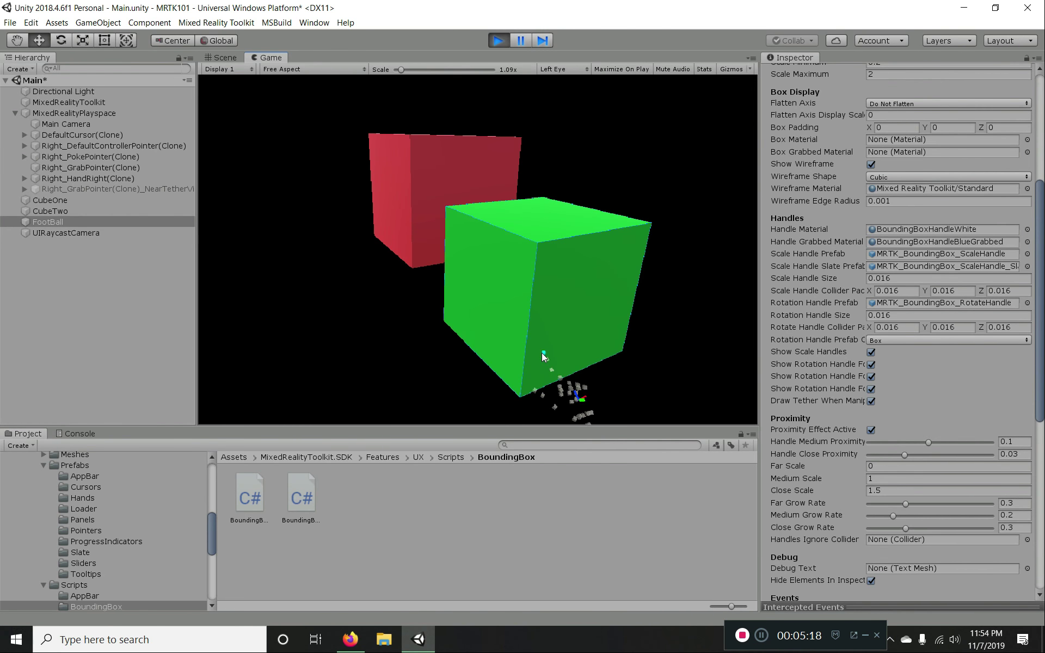
pyautogui.press('s')
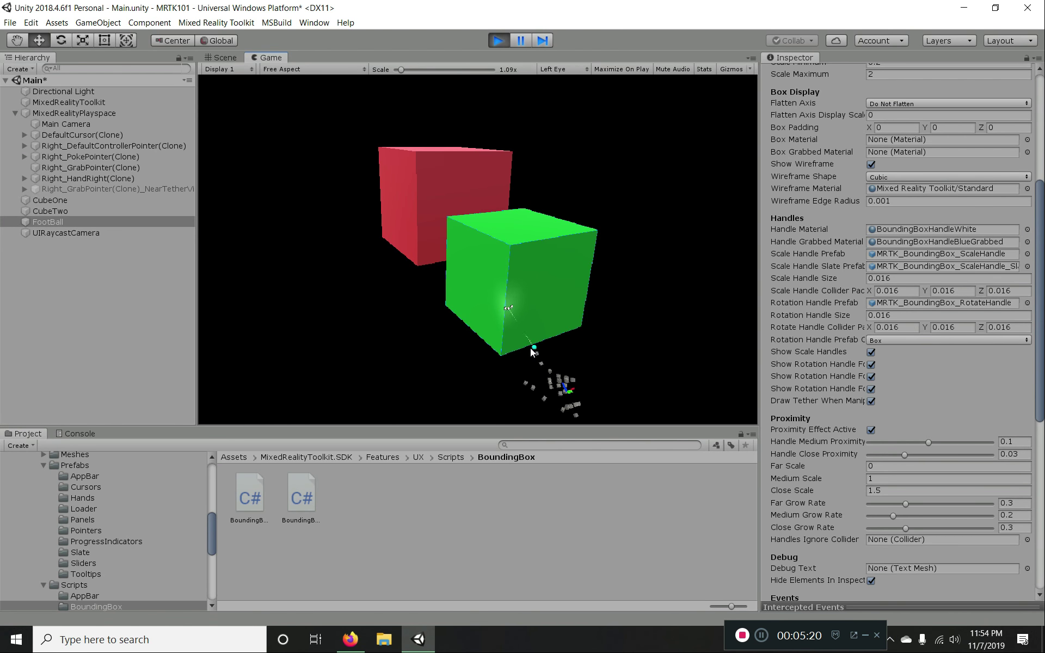
pyautogui.press('a')
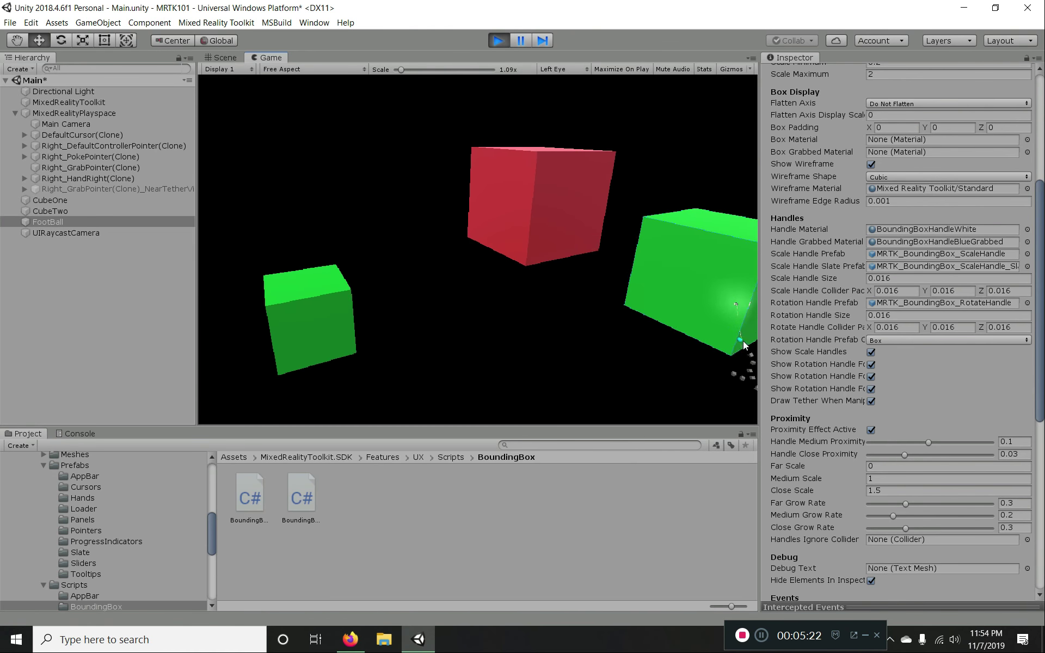
# - Return the camera closer to FootBall and approach its near vertical edge with the simulated hand to test the handles again
pyautogui.press('w')
pyautogui.press('d')
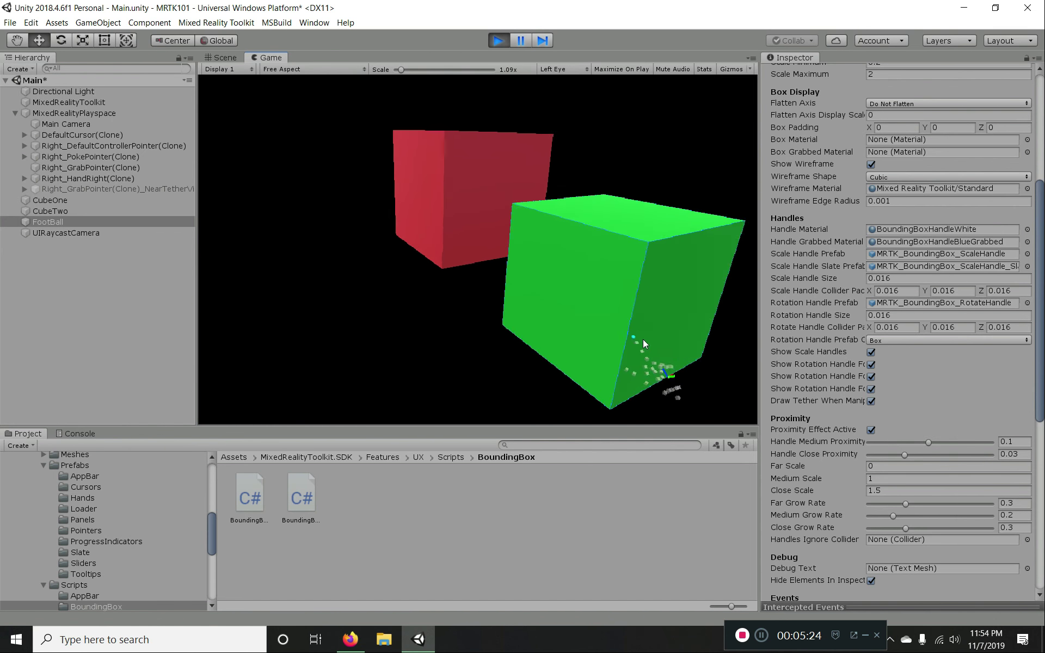
pyautogui.press('s')
pyautogui.press('space')
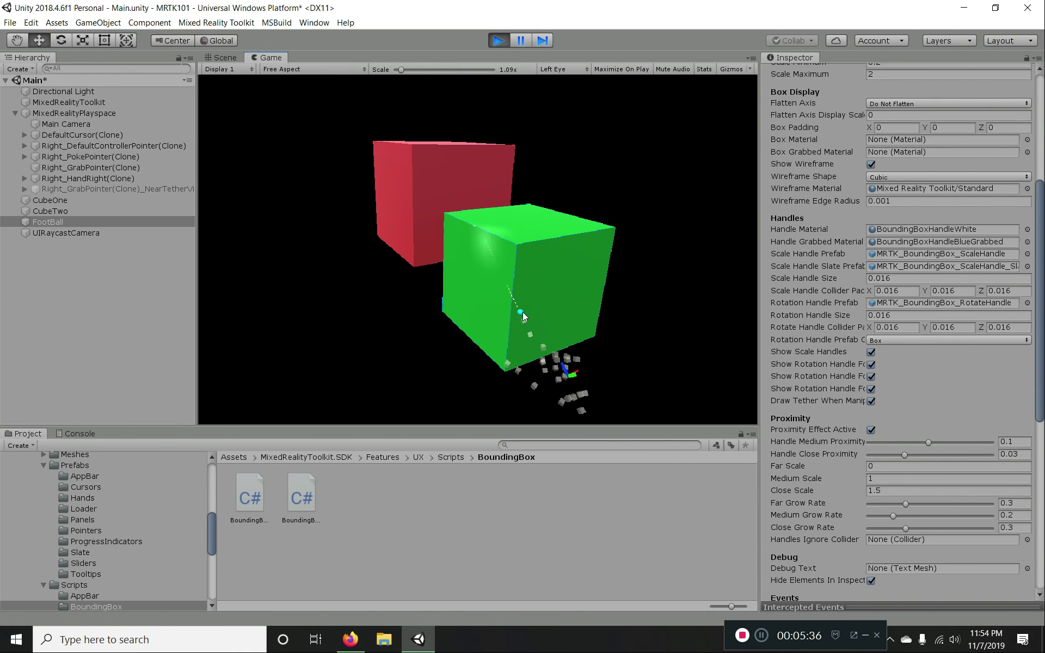
pyautogui.press('w')
pyautogui.moveTo(572, 230); pyautogui.dragTo(563, 282)
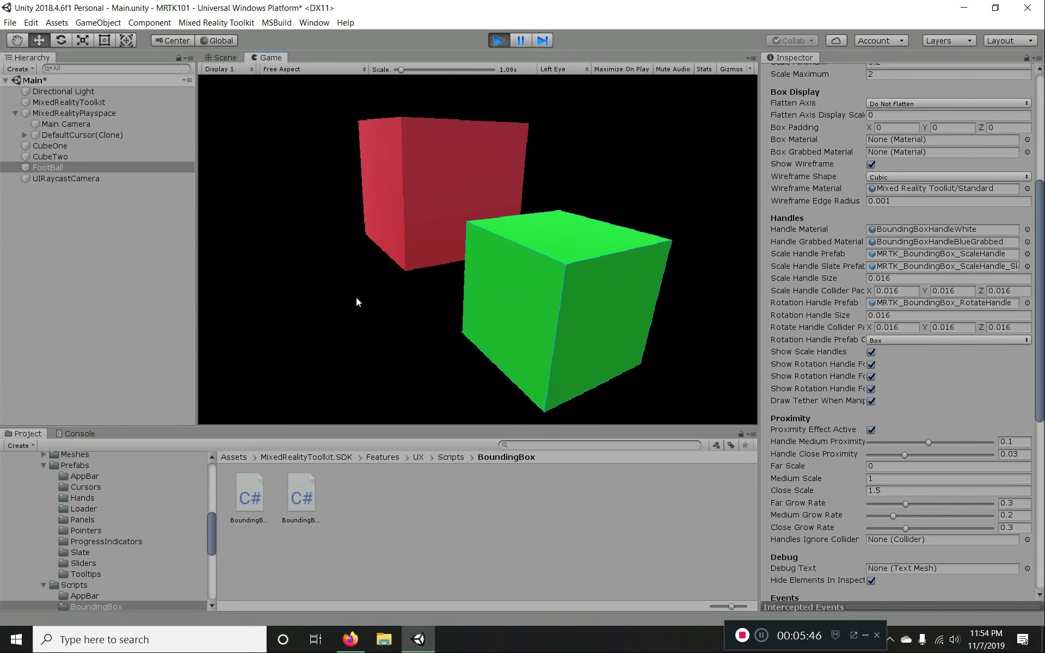
# - Toggle Proximity Effect Active off during play, restart the scene, and approach FootBall with the simulated hand
pyautogui.click(872, 431)
pyautogui.click(496, 40)
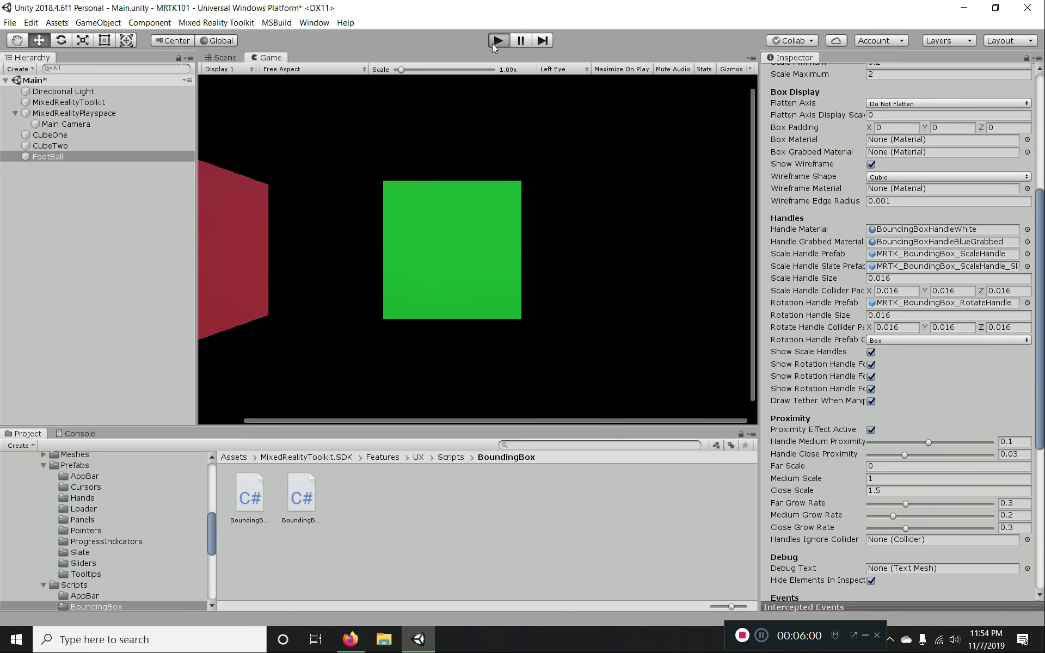
pyautogui.click(494, 42)
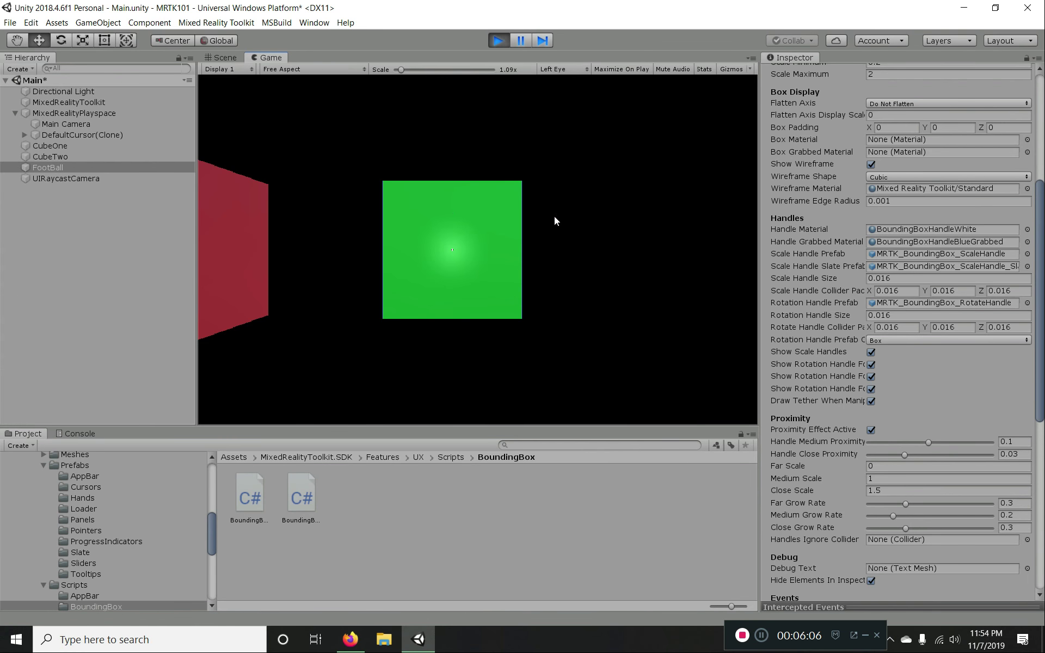
pyautogui.press('space')
pyautogui.press('w')
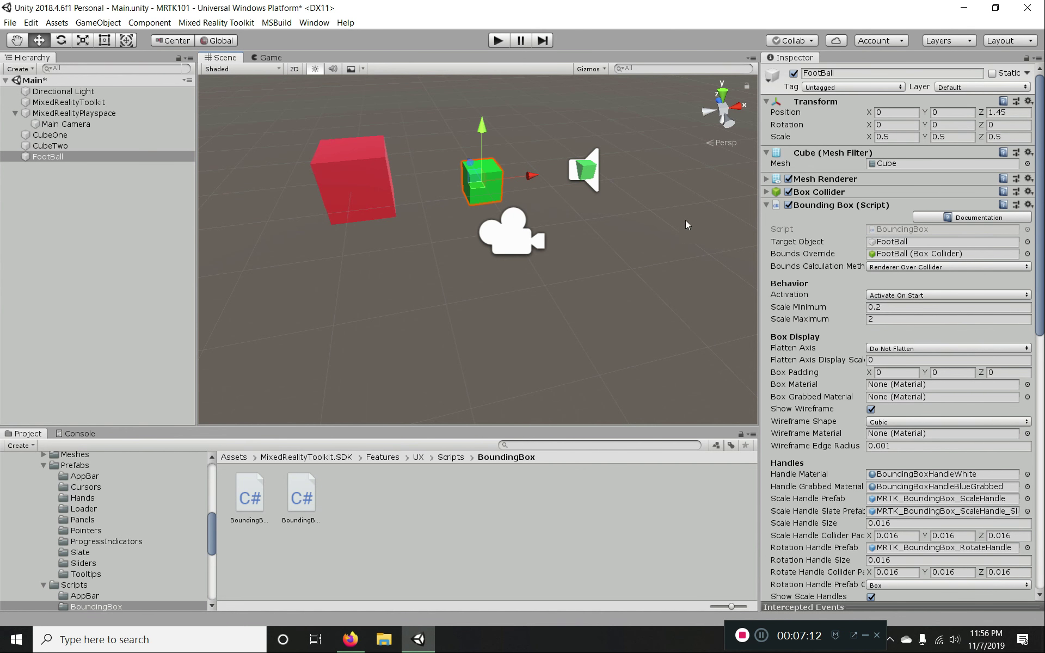
# - Assign CubeOne as the Target Object of FootBall's Bounding Box, run the scene, and turn the camera to see the green cube from a corner above
pyautogui.moveTo(184, 158); pyautogui.dragTo(907, 245)
pyautogui.click(499, 40)
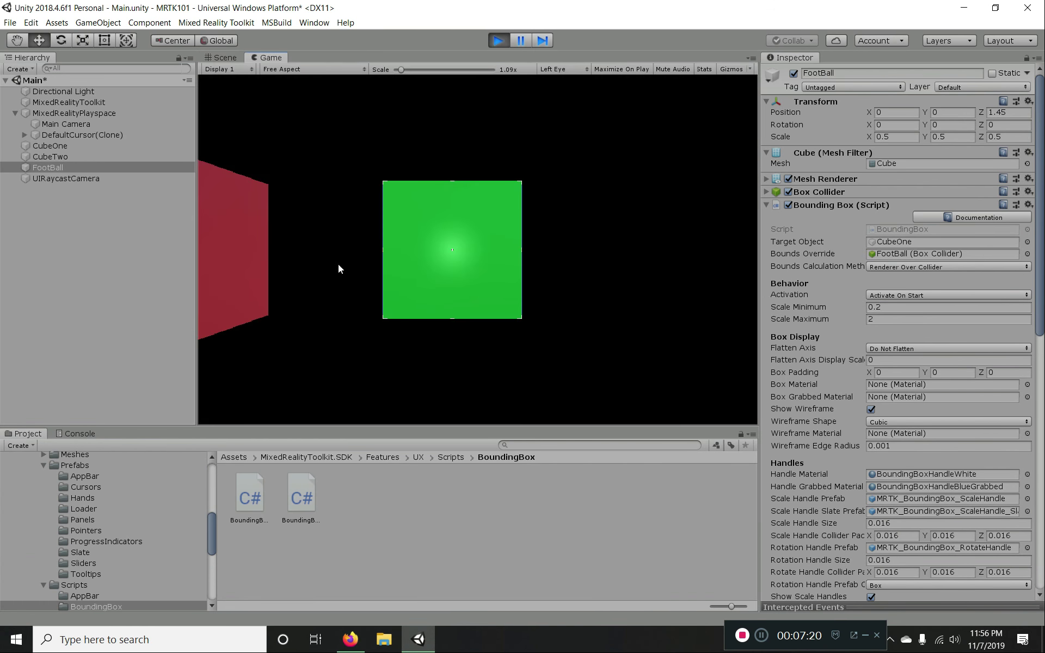
pyautogui.press('space')
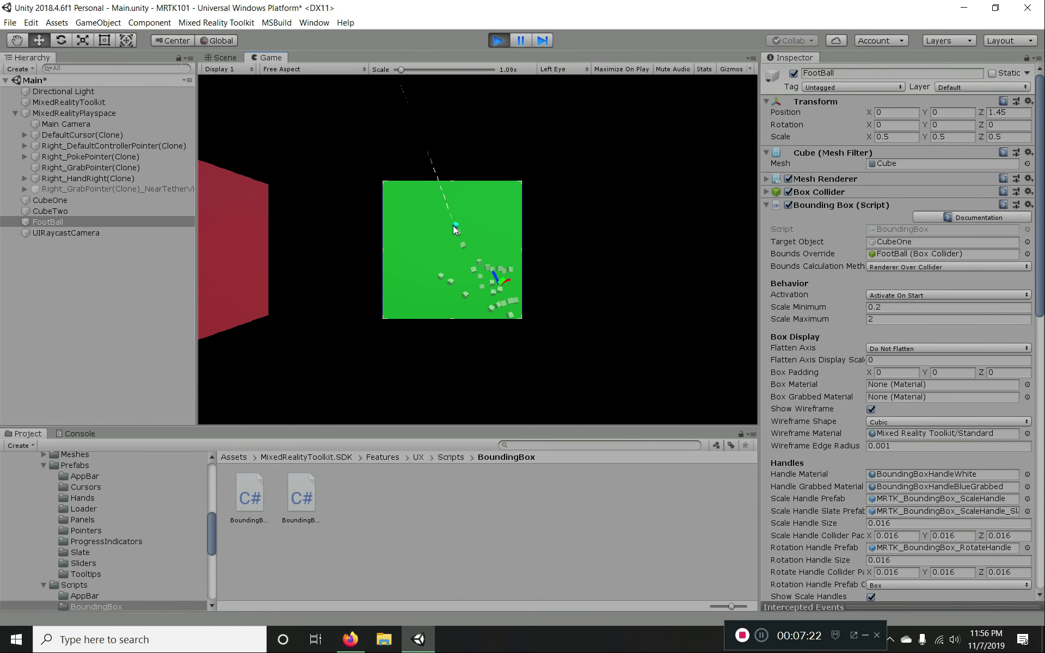
pyautogui.press('w')
pyautogui.press('d')
pyautogui.moveTo(563, 247); pyautogui.dragTo(287, 298, button='right')
pyautogui.press('s')
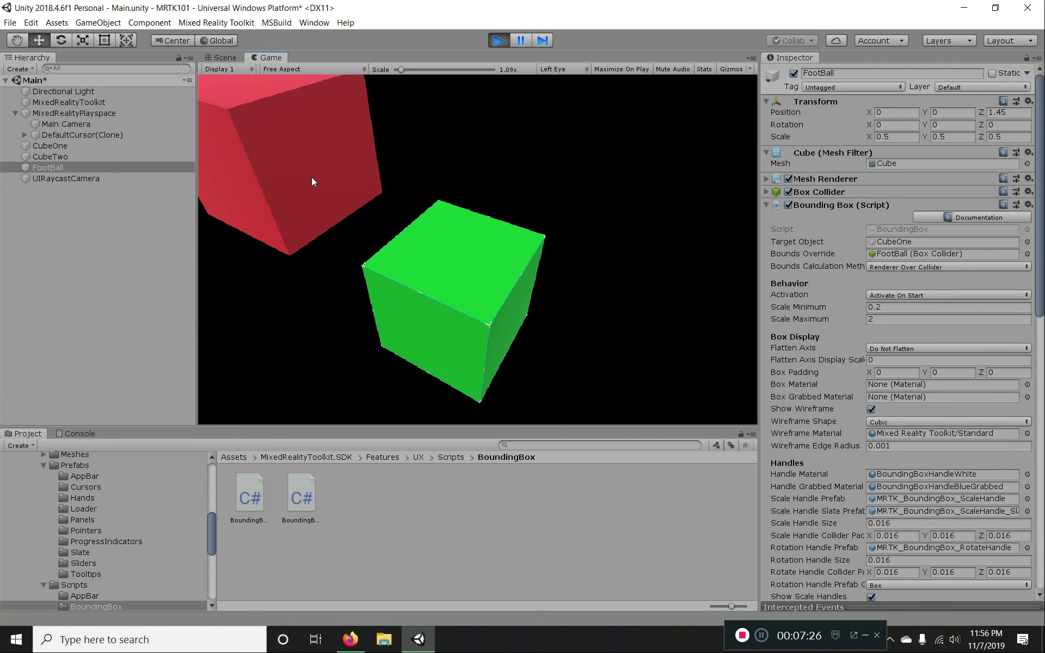
# - Bring the simulated hand to the near upper corner handle of the green cube's bounding box and use it to scale CubeOne
pyautogui.press('space')
pyautogui.press('w')
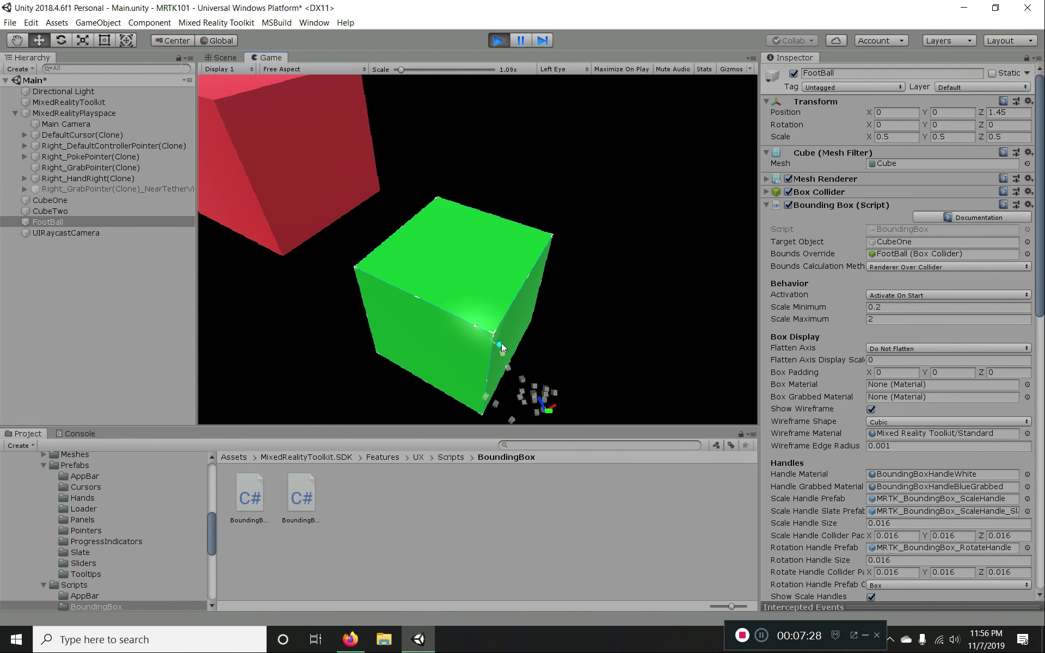
pyautogui.press('w')
pyautogui.press('w')
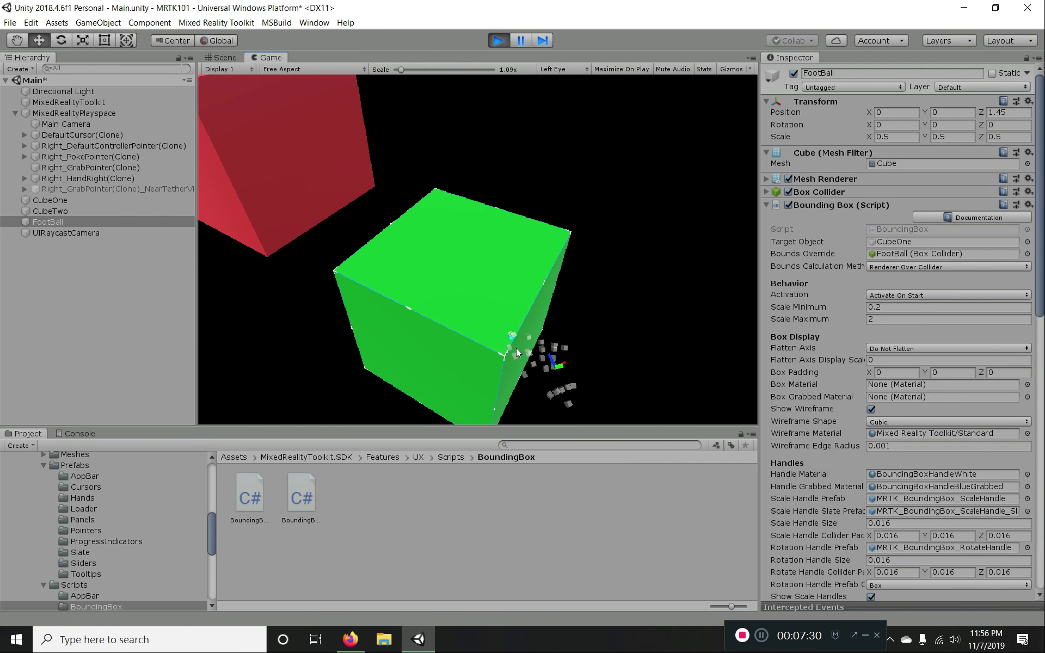
pyautogui.press('s')
pyautogui.press('s')
pyautogui.press('w')
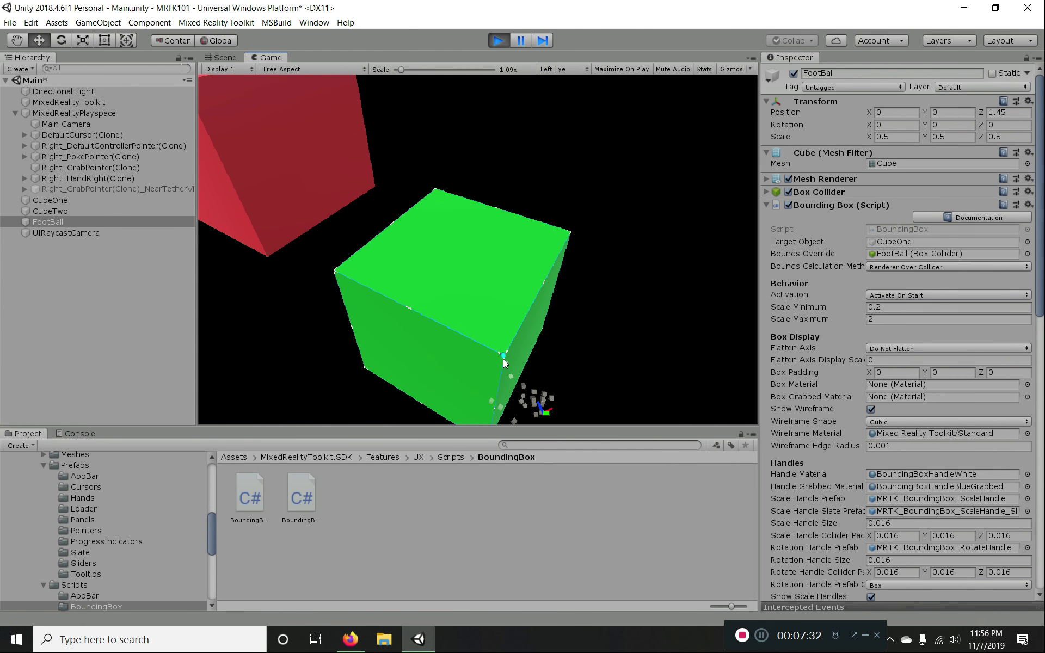
pyautogui.press('q')
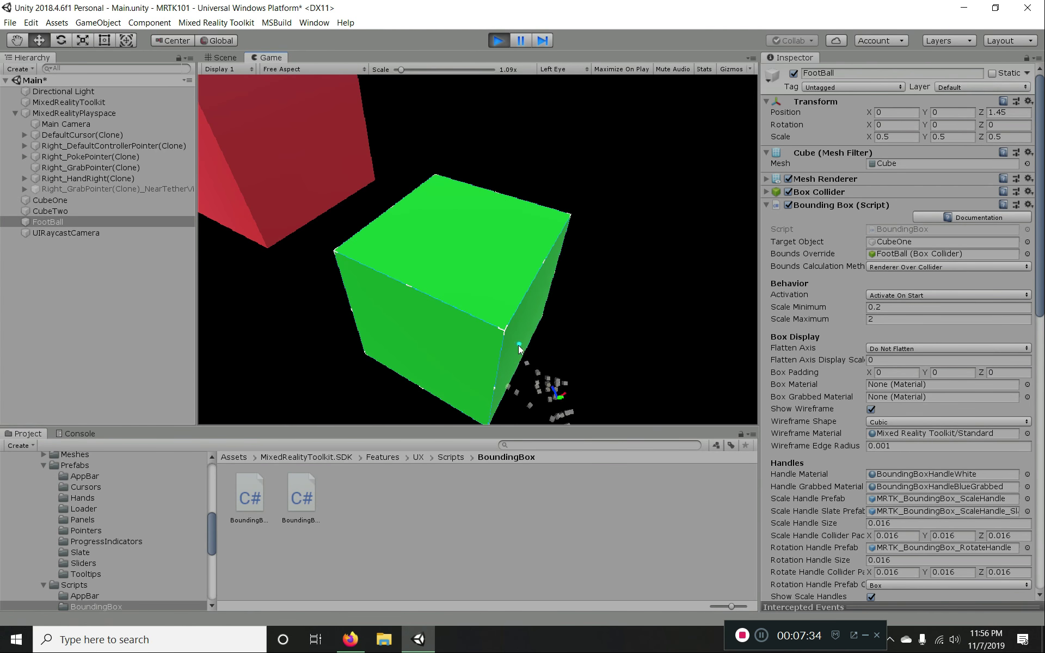
pyautogui.press('w')
pyautogui.moveTo(507, 340); pyautogui.dragTo(448, 312)
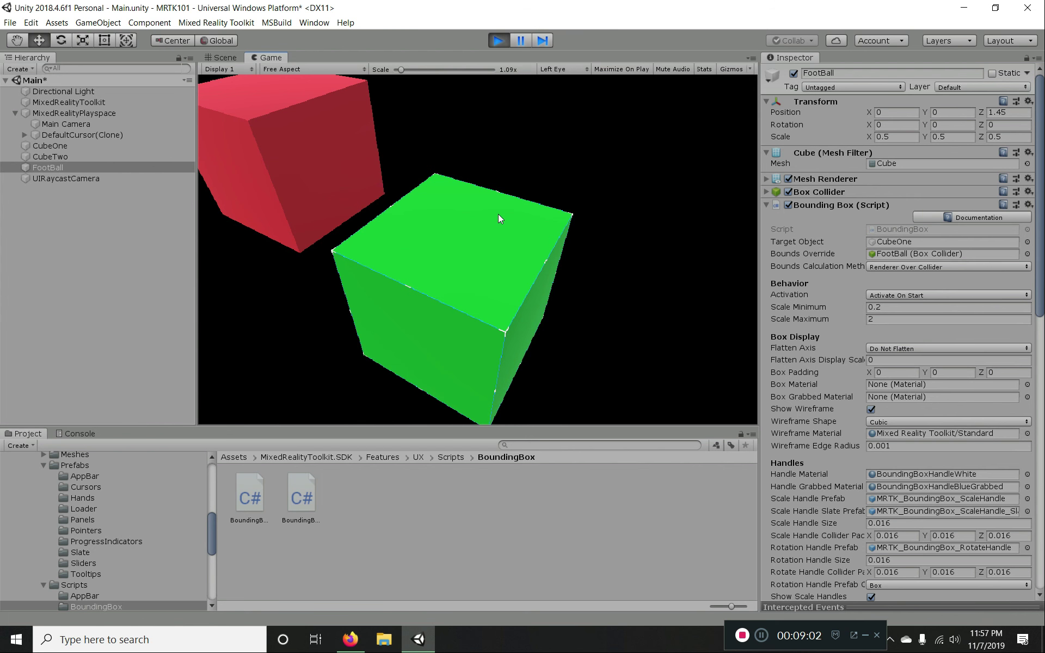
# - Grab the rotation handle on the near vertical edge with the simulated hand, rotate the bounding box and its target, and stop the scene
pyautogui.press('space')
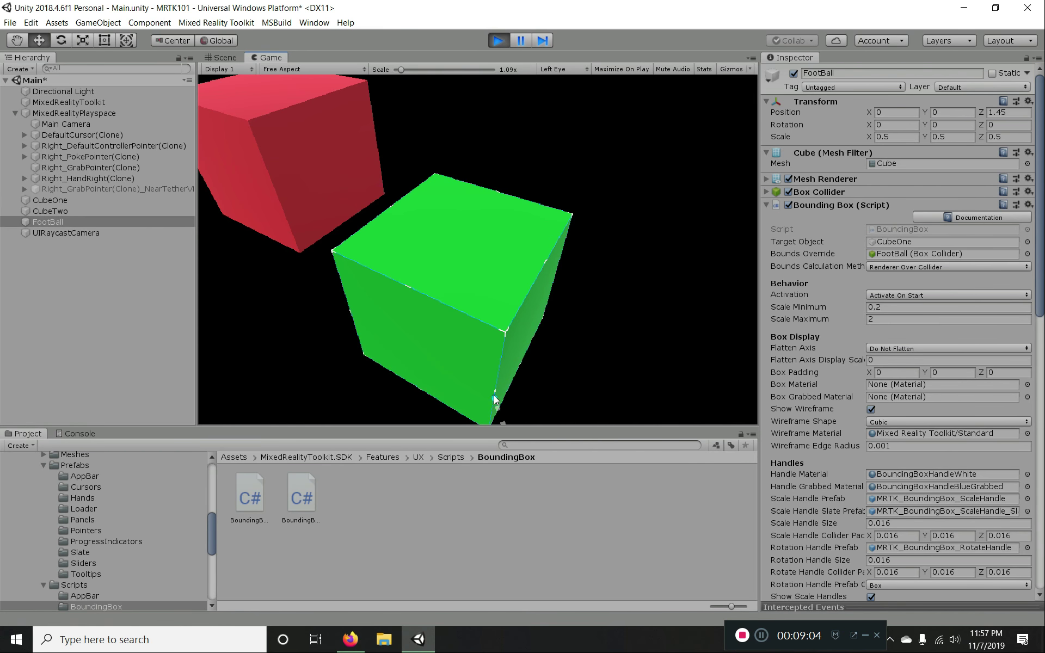
pyautogui.press('w')
pyautogui.press('q')
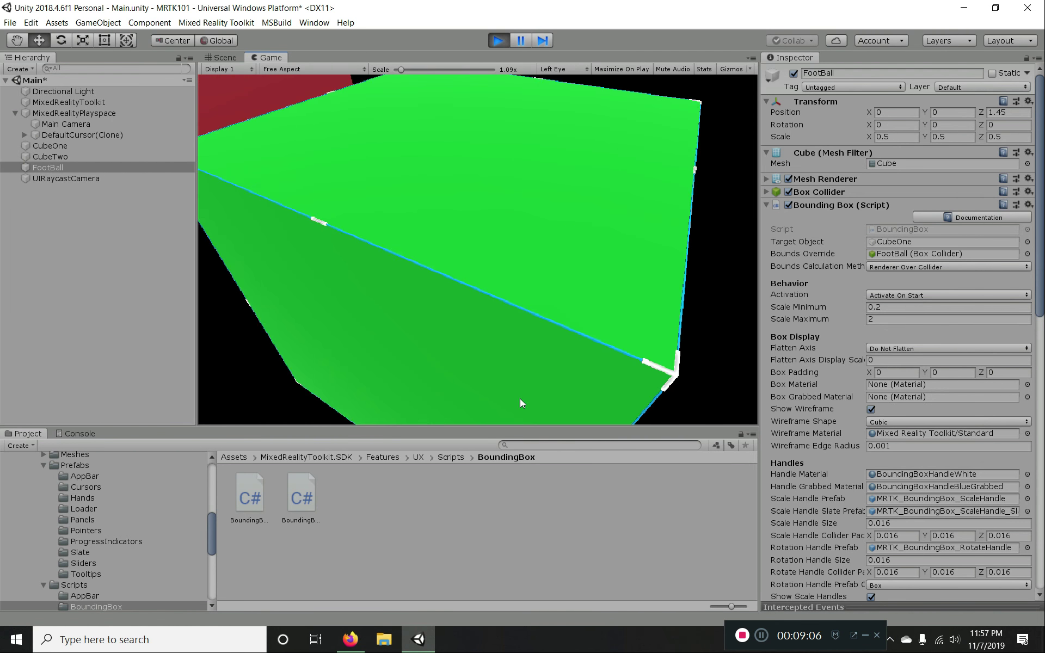
pyautogui.press('s')
pyautogui.press('space')
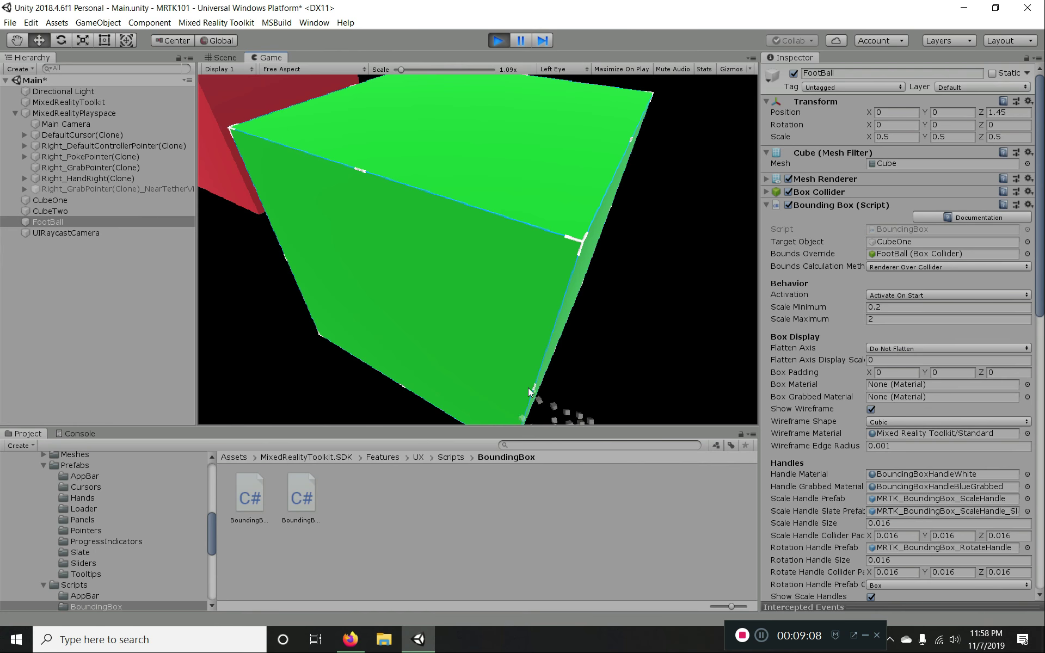
pyautogui.press('s')
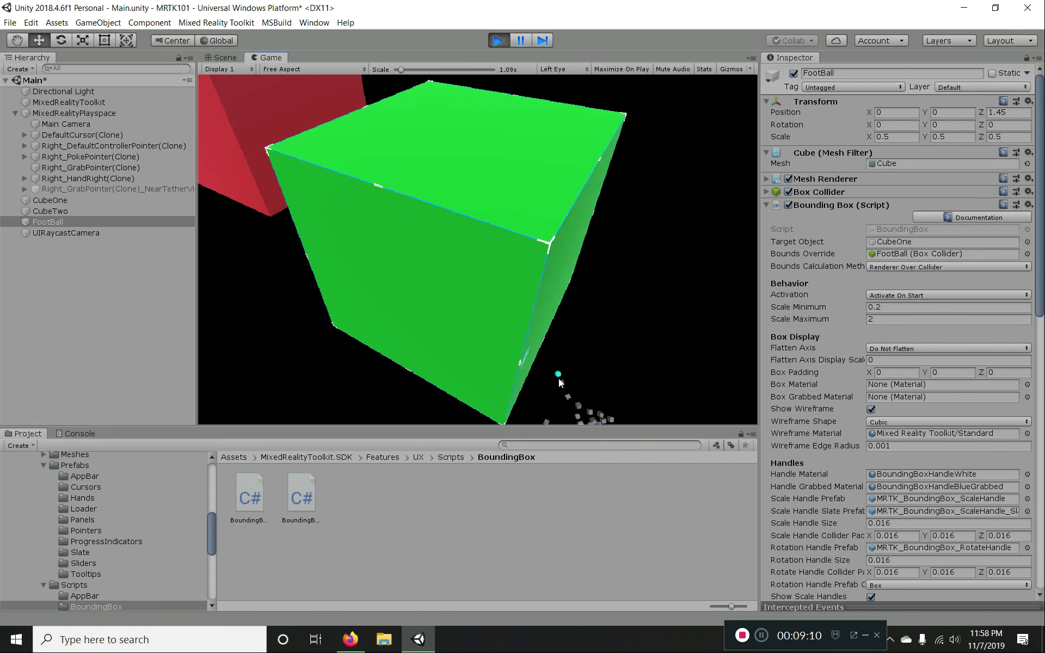
pyautogui.press('a')
pyautogui.press('w')
pyautogui.press('space')
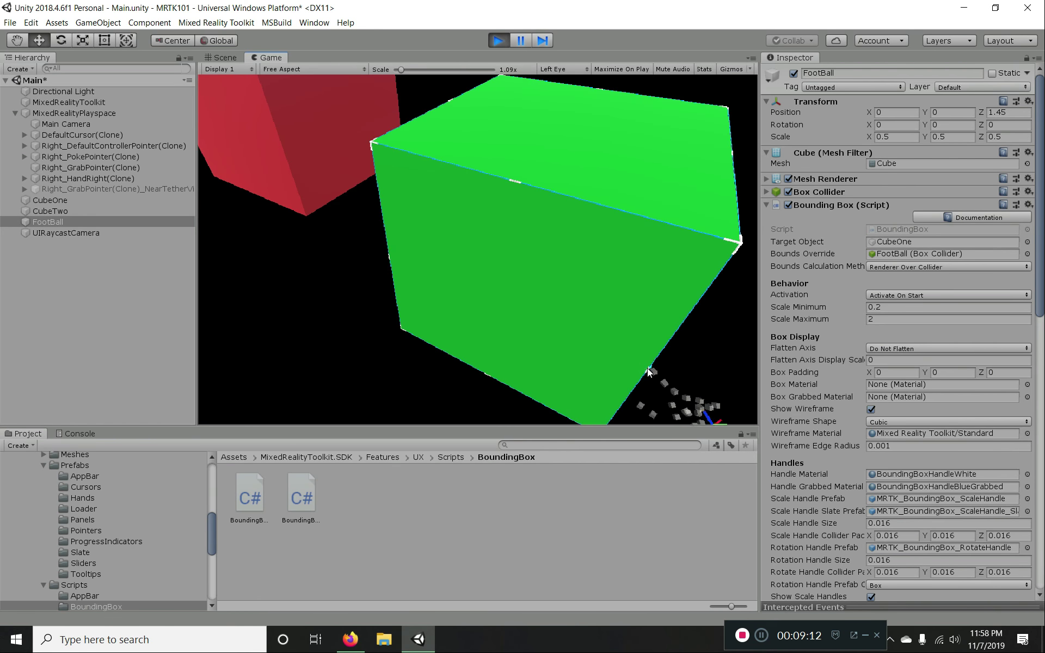
pyautogui.moveTo(672, 336); pyautogui.dragTo(473, 245)
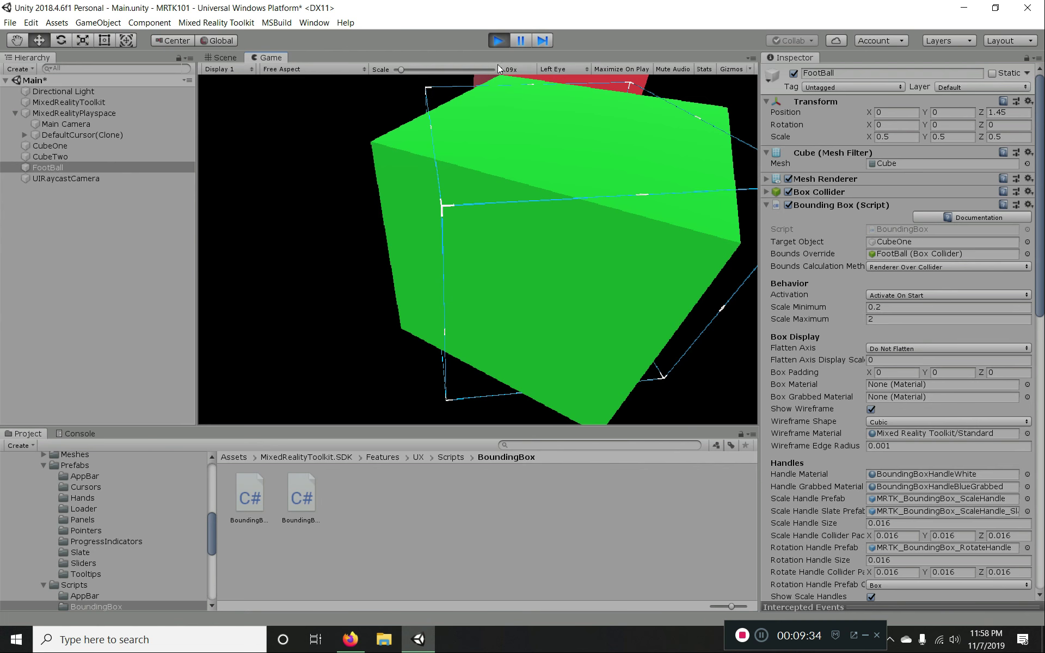
pyautogui.click(497, 41)
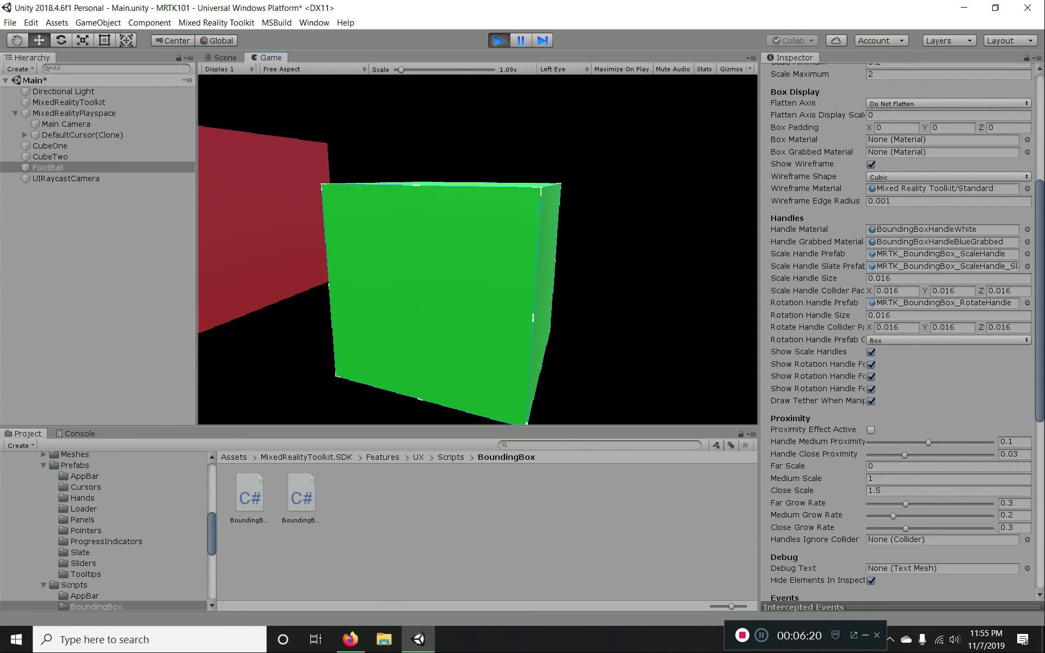
# - With Proximity Effect Active off in the running scene, view FootBall from its corner and bring the simulated hand to its vertical-edge handle
pyautogui.press('e')
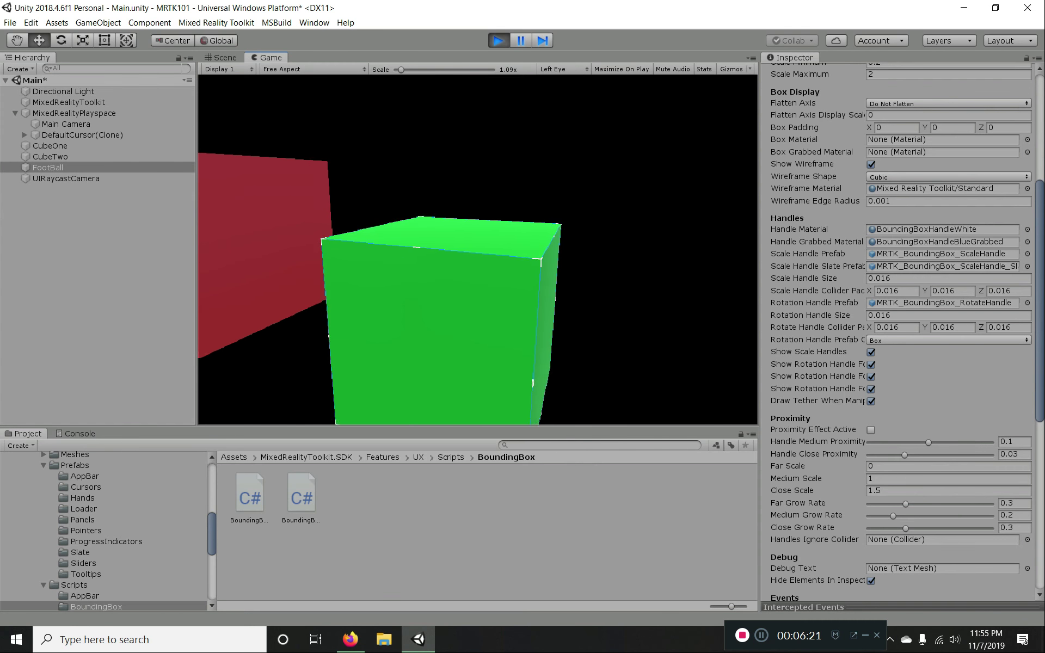
pyautogui.press('d')
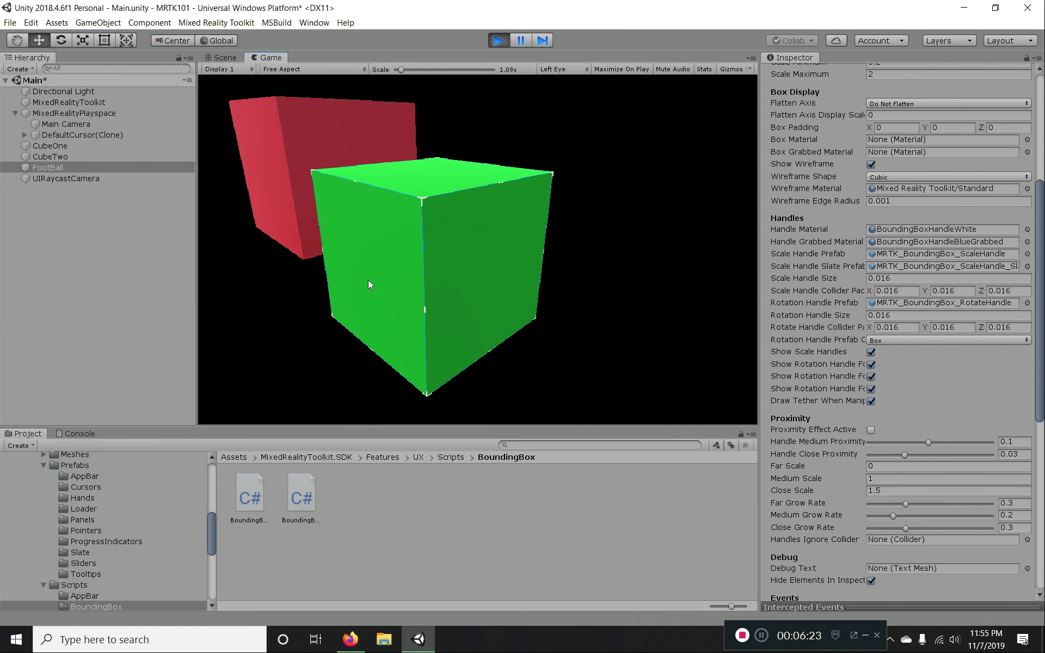
pyautogui.press('space')
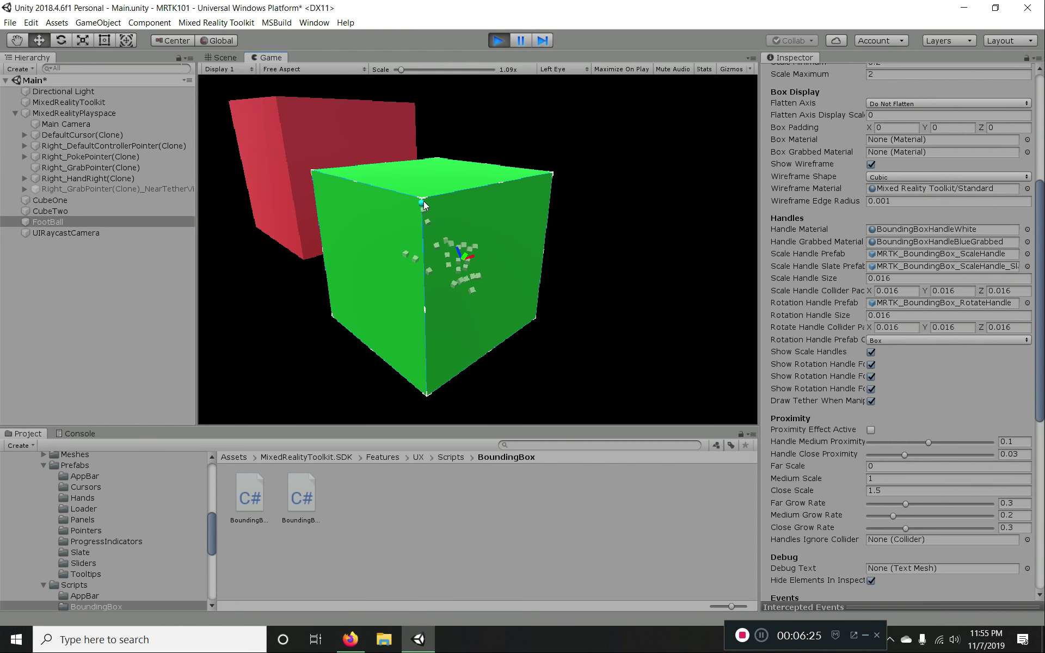
pyautogui.press('w')
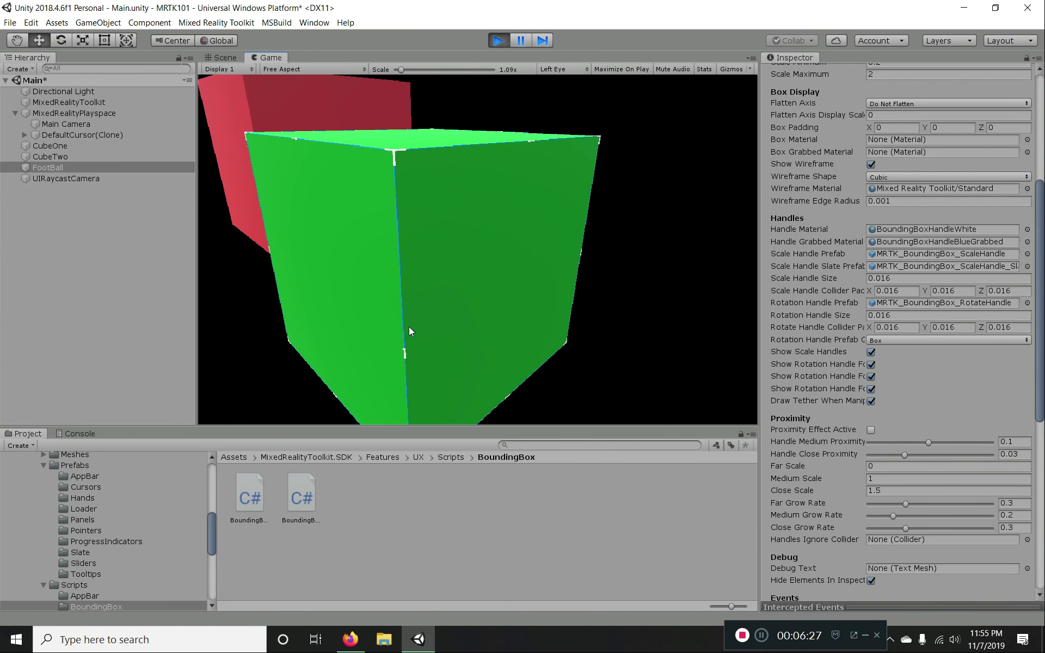
pyautogui.press('space')
pyautogui.press('s')
pyautogui.press('w')
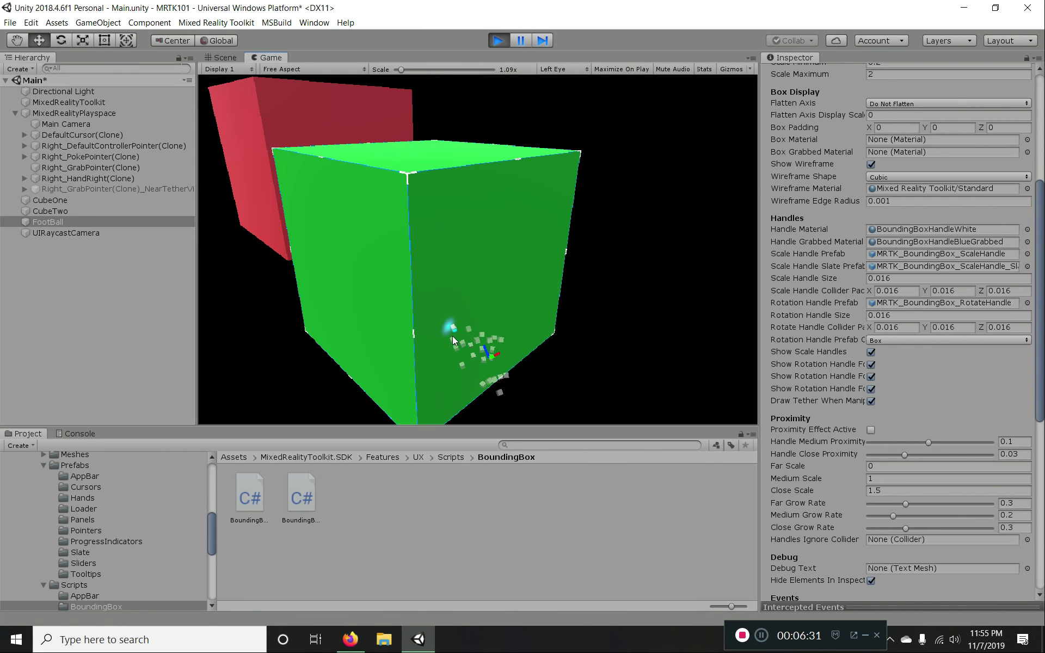
pyautogui.press('s')
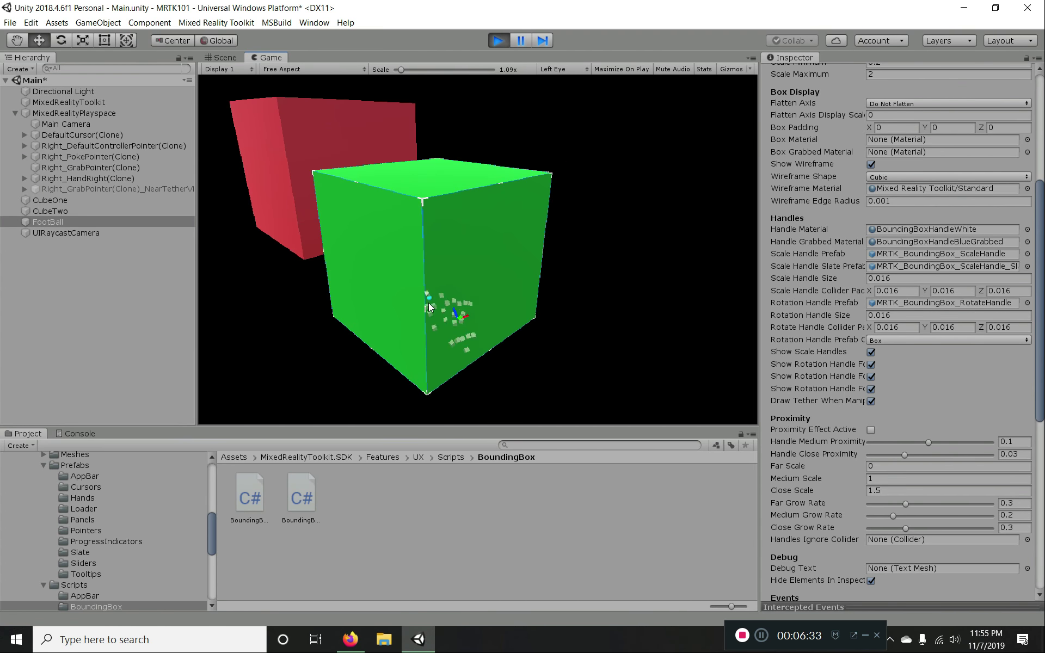